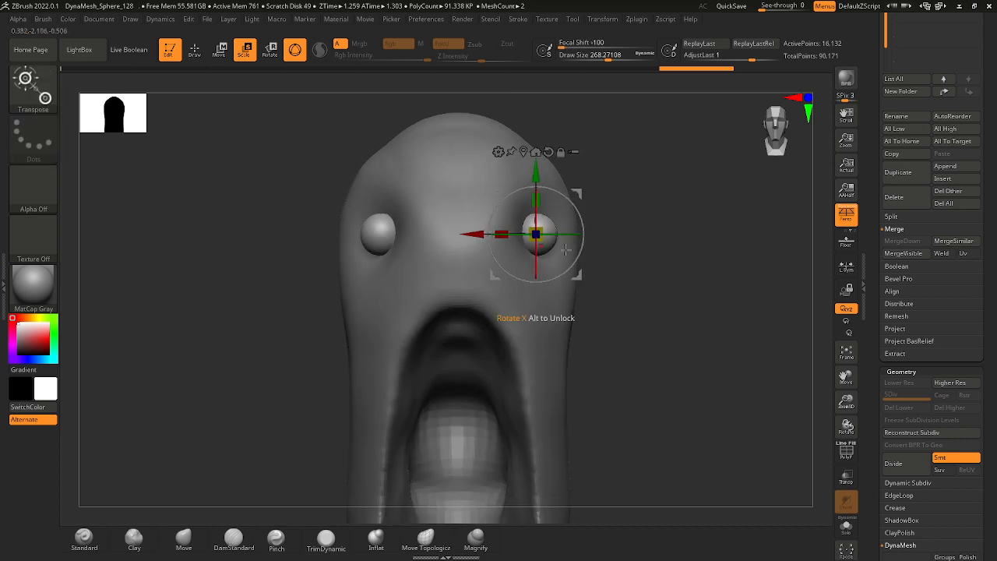
Duplicate the eyeball subtool and scale the copy up slightly as a base for the eyelids.
click(637, 20)
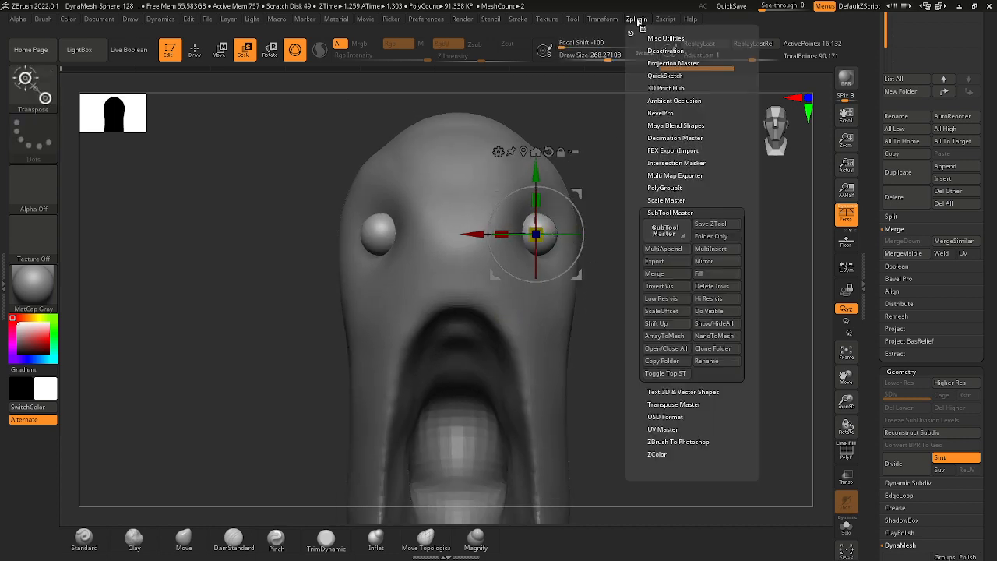
drag(604, 254, 623, 213)
ctrl+right_drag(623, 214, 625, 239)
click(903, 177)
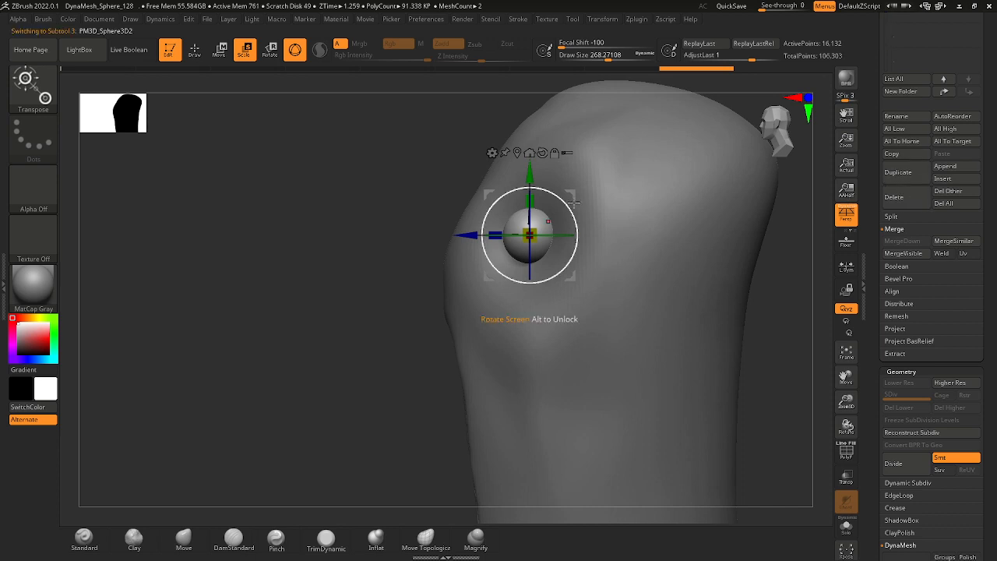
drag(531, 203, 532, 203)
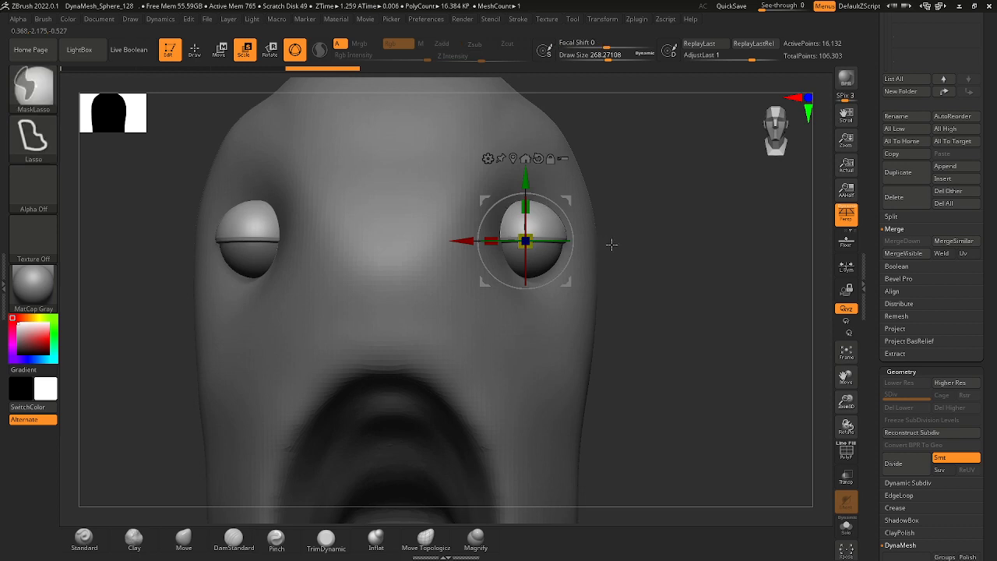
Rotate the upper half-shells over the eyeballs so the upper eyelids follow the head's curve and slant down outward.
drag(613, 244, 646, 341)
drag(580, 242, 577, 242)
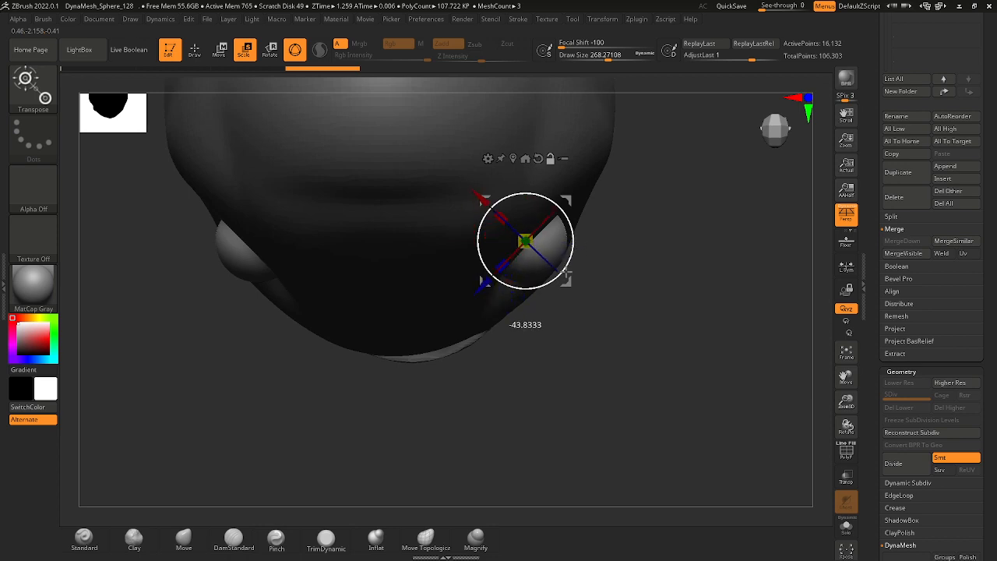
drag(565, 278, 567, 280)
drag(584, 319, 550, 228)
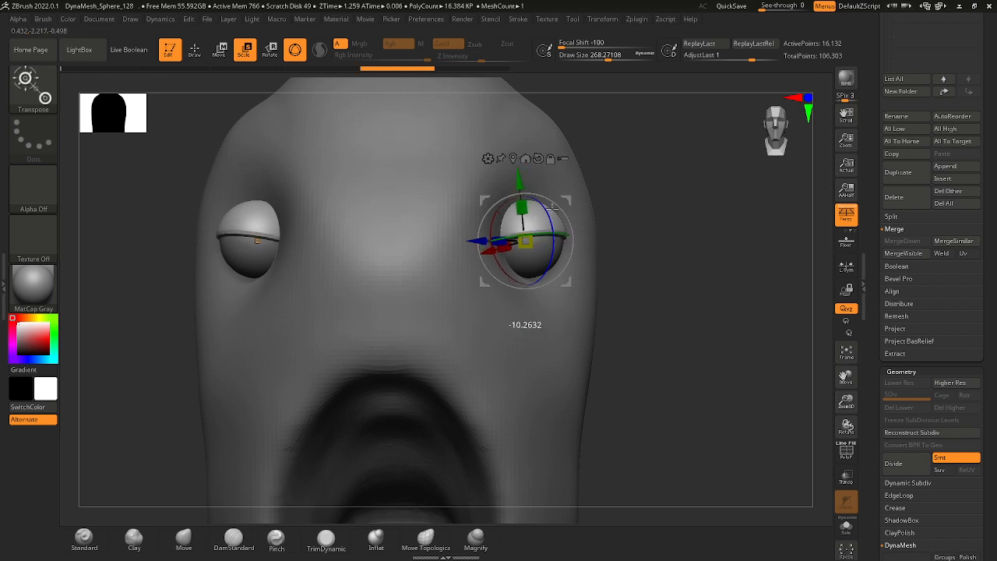
drag(550, 197, 550, 198)
drag(752, 261, 680, 253)
drag(547, 186, 516, 197)
ctrl+right_drag(516, 198, 643, 269)
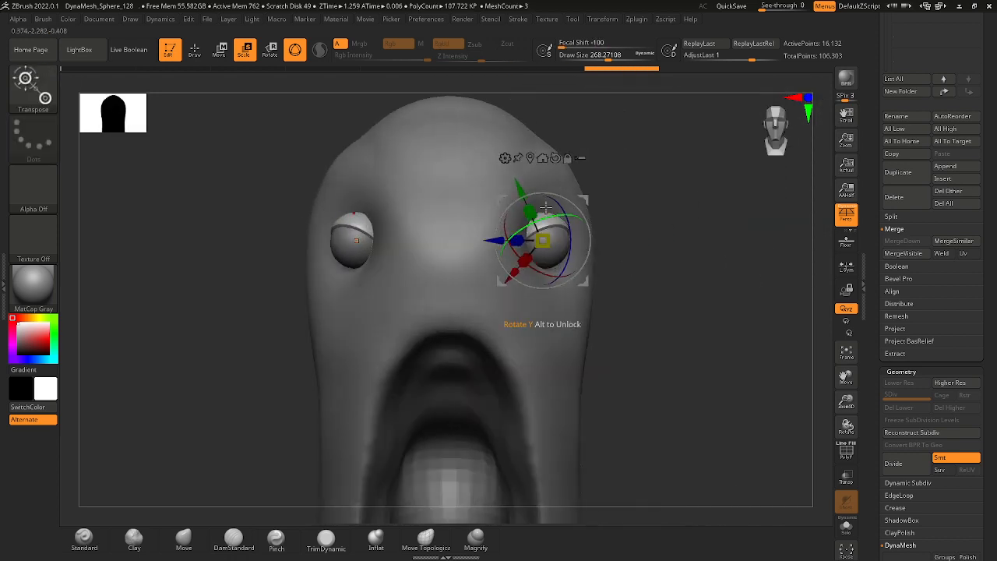
Duplicate the upper eyelid shell within its subtool and rotate the copy beneath the eyeball to form the lower eyelid.
ctrl+drag(521, 189, 525, 196)
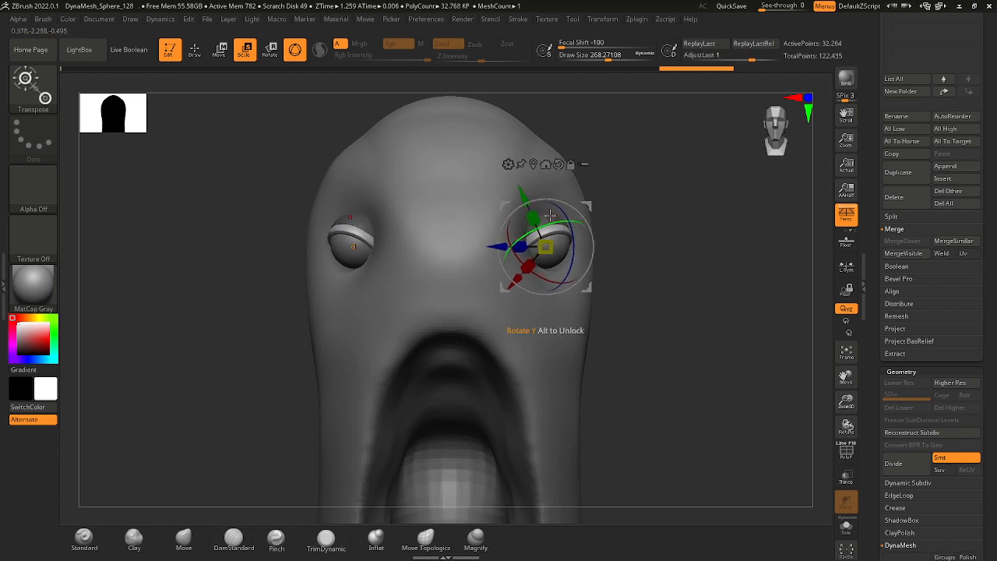
drag(570, 239, 547, 310)
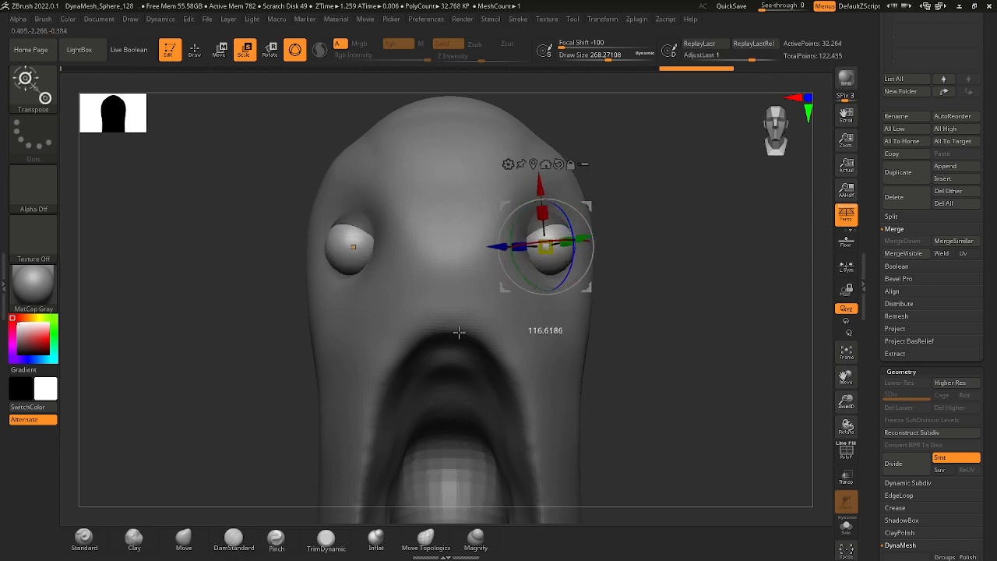
key(ctrl+z)
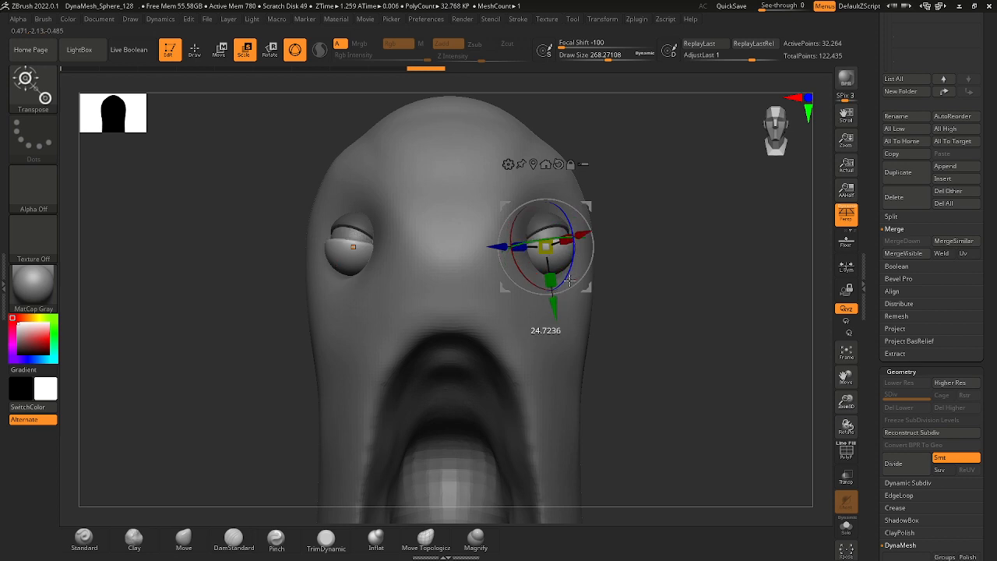
drag(663, 287, 616, 229)
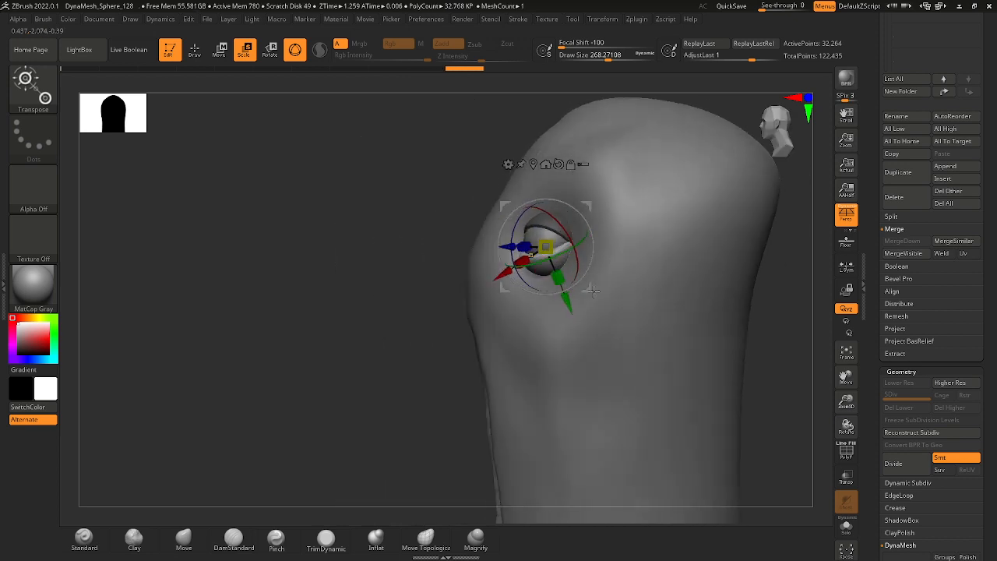
drag(759, 324, 593, 200)
mouse_move(459, 223)
right_down()
mouse_move(580, 316)
mouse_move(561, 332)
mouse_move(640, 315)
mouse_move(663, 234)
right_up()
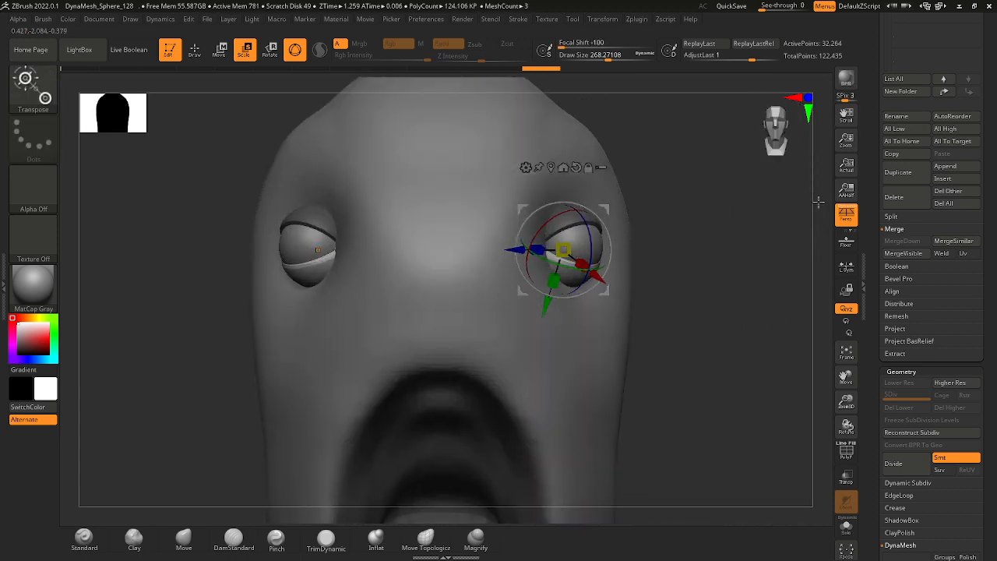
Split the unmasked points so the upper and lower eyelids become separate subtools.
click(893, 216)
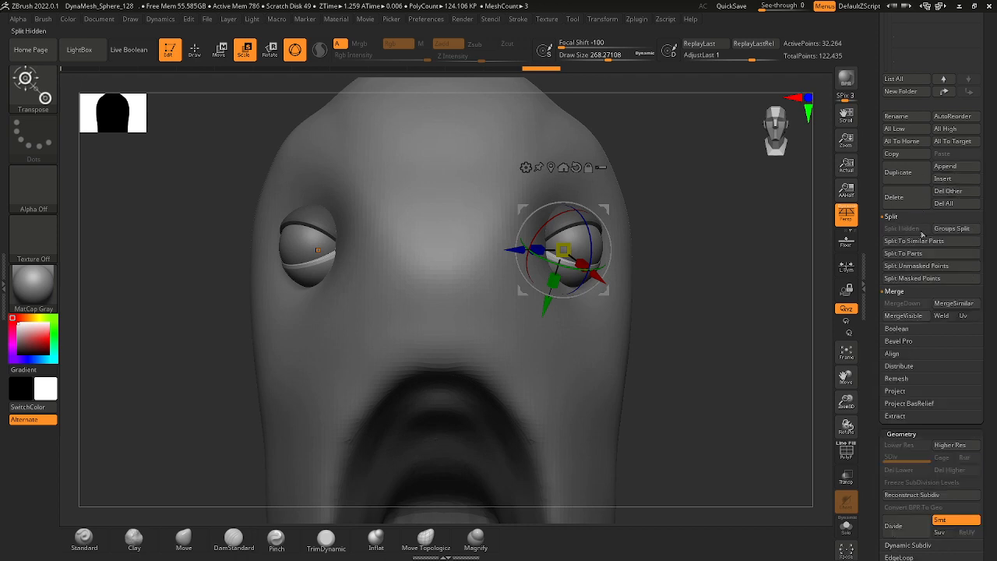
click(937, 268)
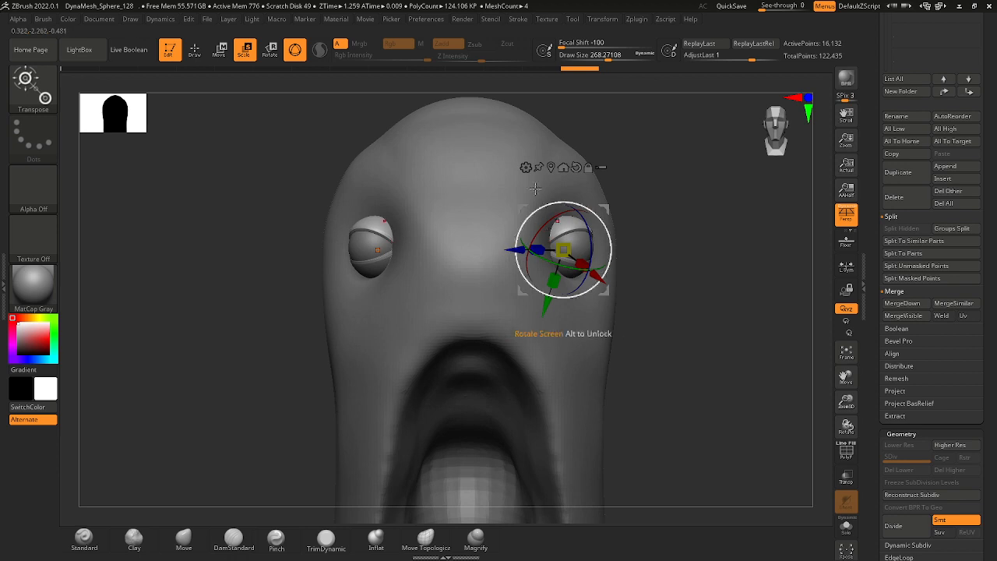
drag(626, 227, 613, 233)
ctrl+right_drag(613, 234, 609, 248)
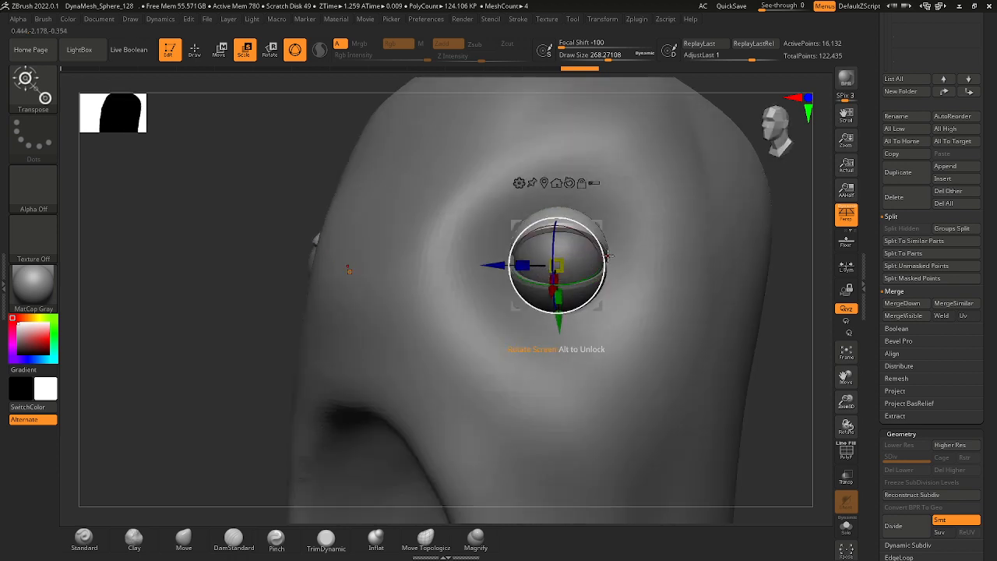
With the Move brush at a draw size of about 83, pull the upper eyelid's inner corner outward past the eyeball.
click(194, 51)
click(227, 53)
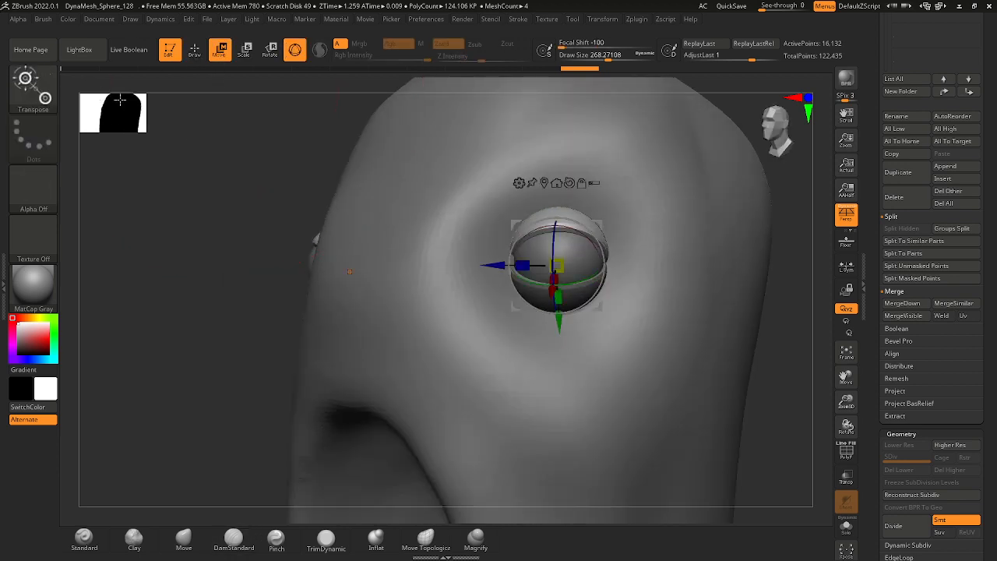
ctrl+right_drag(740, 300, 686, 336)
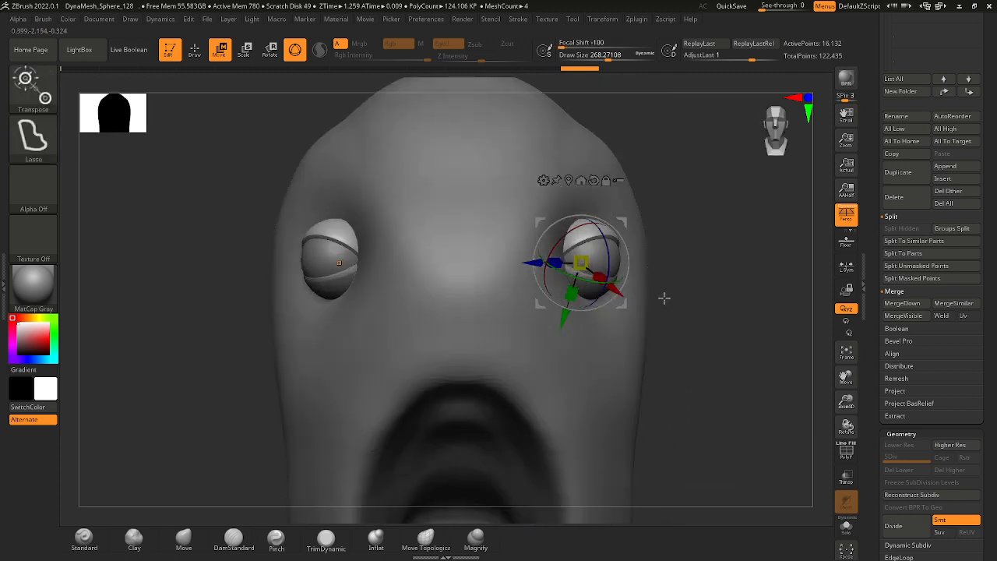
right_drag(663, 298, 721, 302)
key(q)
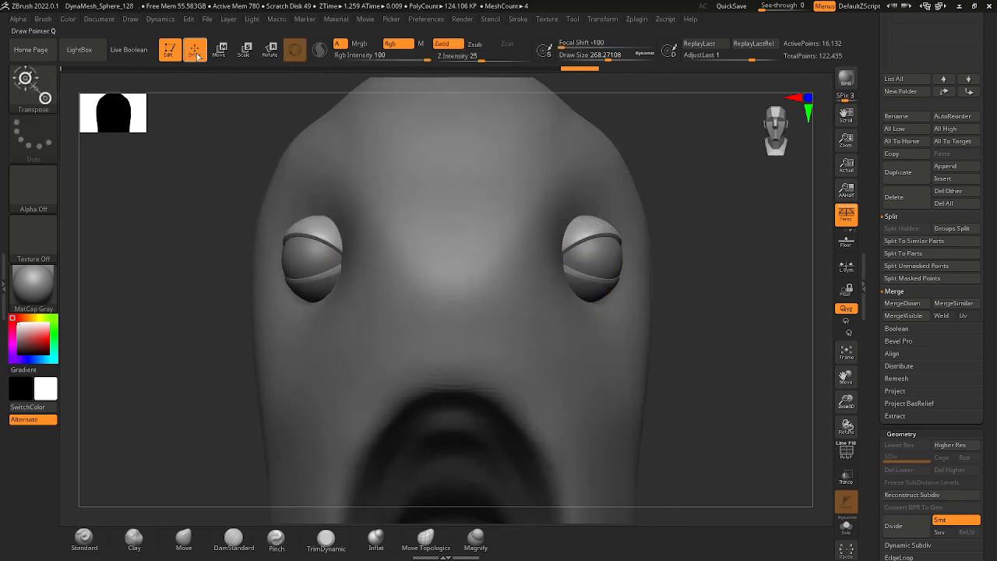
click(34, 84)
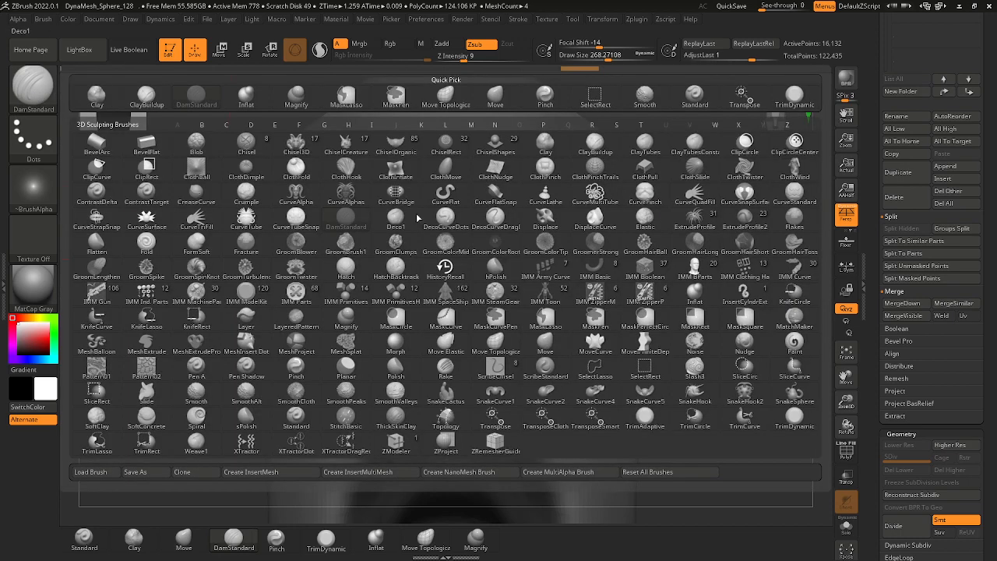
click(562, 345)
key(space)
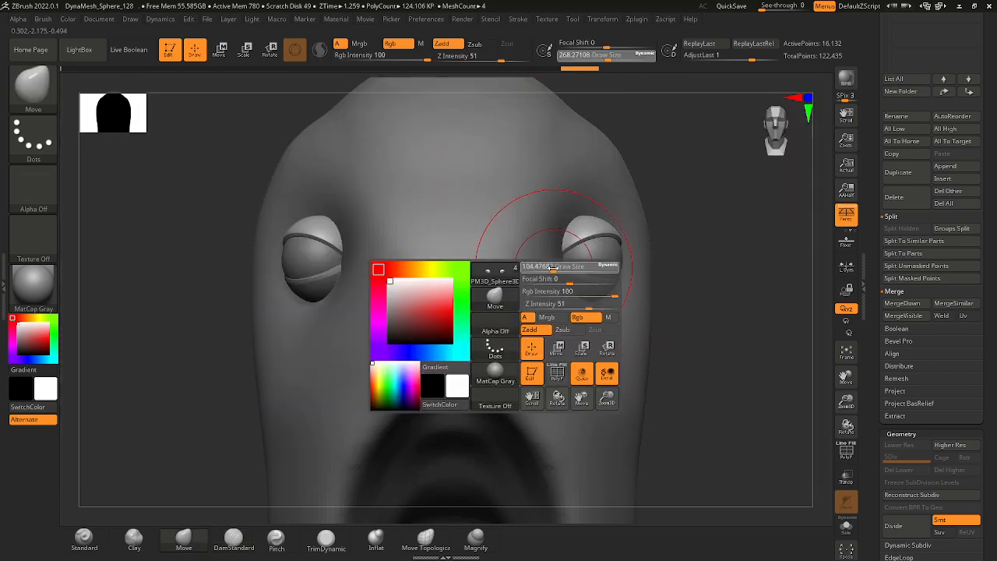
right_drag(675, 281, 609, 281)
drag(610, 281, 534, 251)
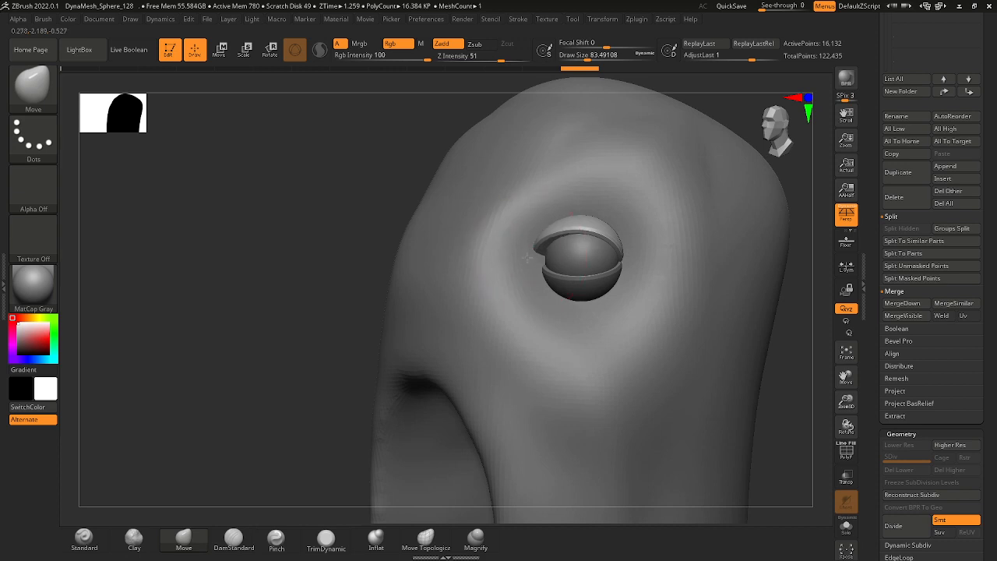
Widen the upper eyelid's outer corner and raise its top into a tall, pointed dome with the Move brush.
mouse_move(622, 254)
mouse_down()
mouse_move(635, 257)
mouse_move(622, 252)
mouse_up()
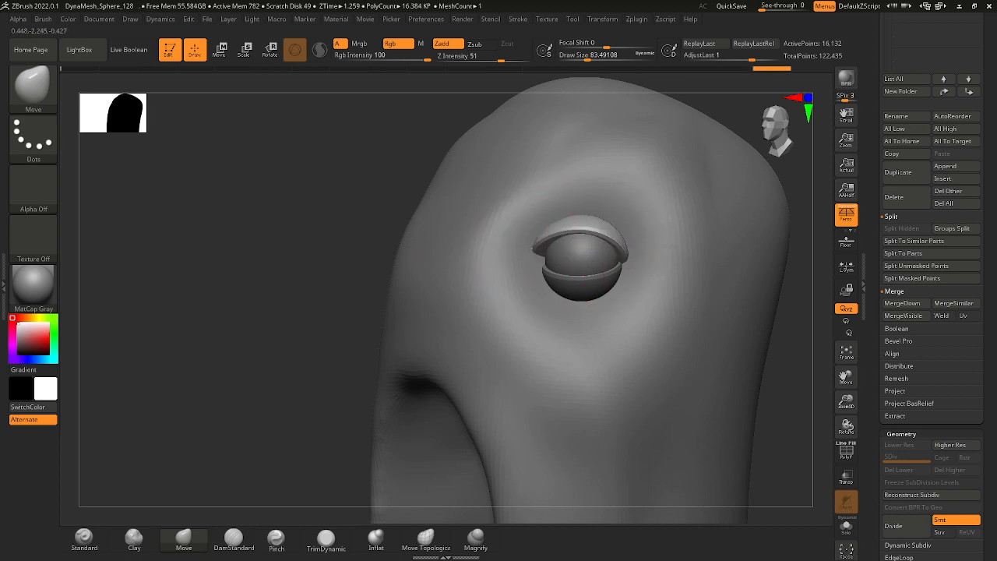
key(ctrl+z)
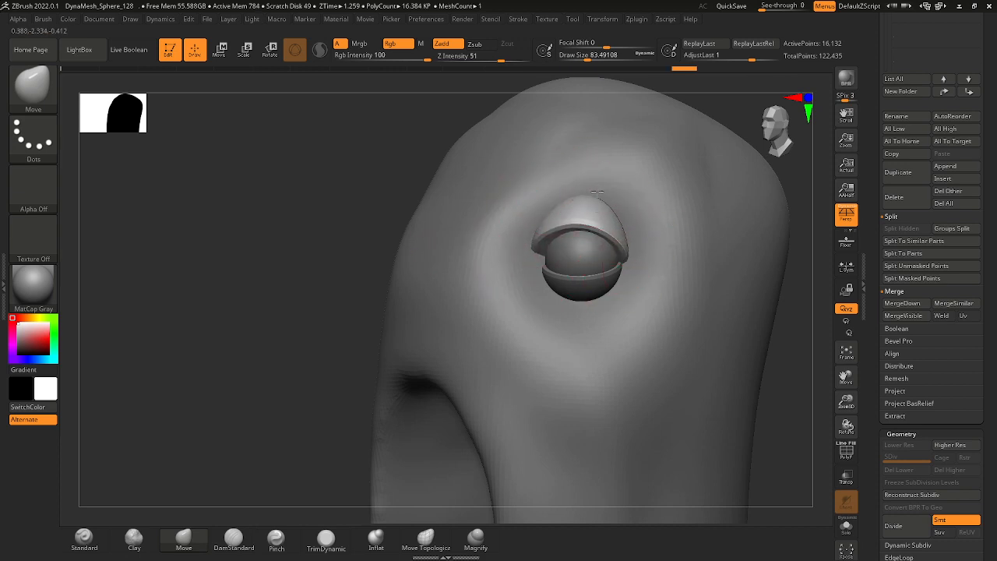
mouse_move(560, 225)
ctrl+right_down()
mouse_move(545, 182)
mouse_move(652, 195)
mouse_move(660, 237)
mouse_move(606, 207)
ctrl+right_up()
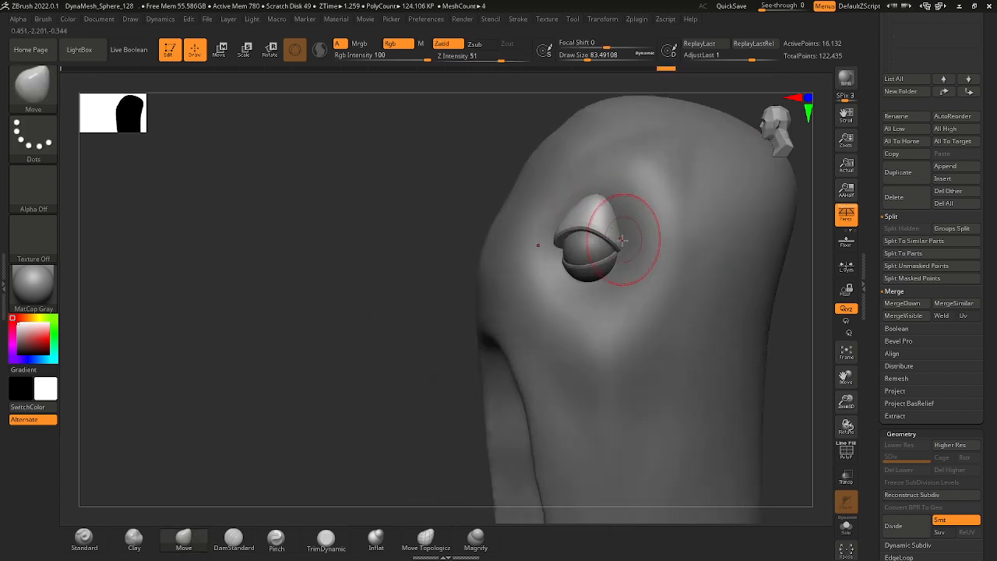
drag(547, 225, 554, 229)
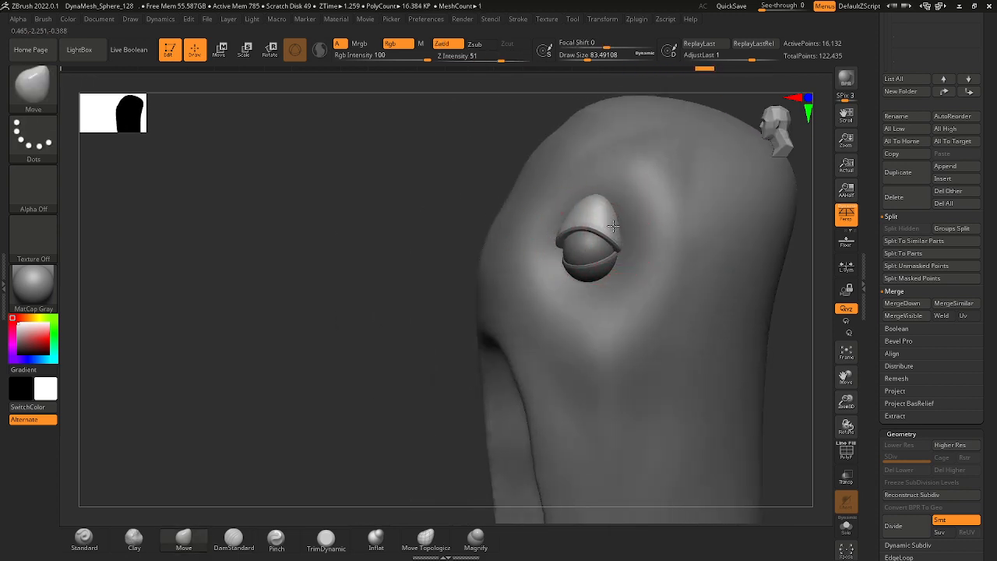
ctrl+right_drag(600, 226, 672, 276)
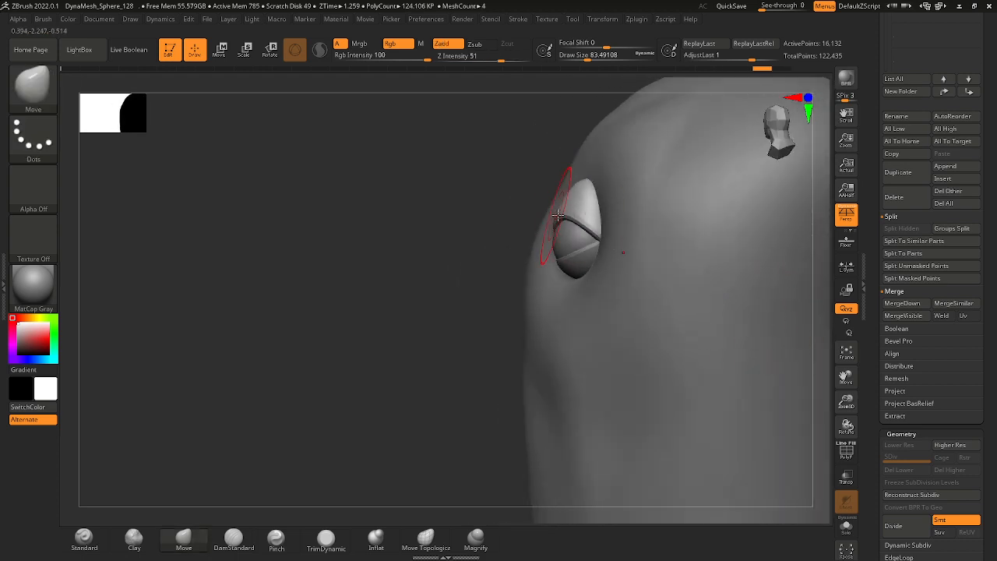
Reduce the Move brush's draw size to about 71 and reshape the upper eyelid's front edge in side view.
drag(558, 216, 554, 213)
right_drag(550, 209, 515, 191)
key(space)
drag(554, 213, 557, 212)
key(space)
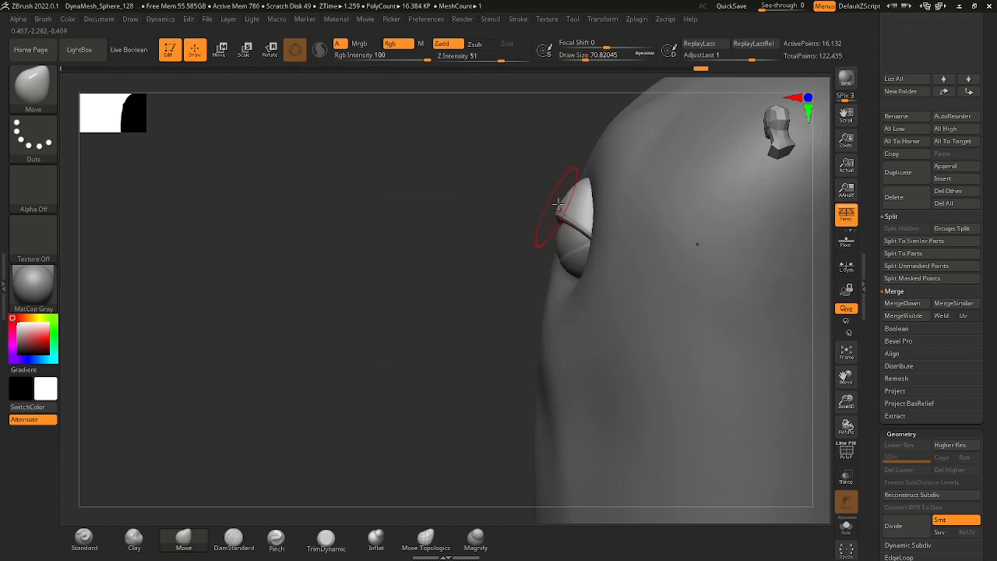
shift+right_drag(551, 187, 598, 270)
Select the lower eyelid subtool and curve its rim around the bottom of the eyeball with the Move brush.
alt+click(529, 255)
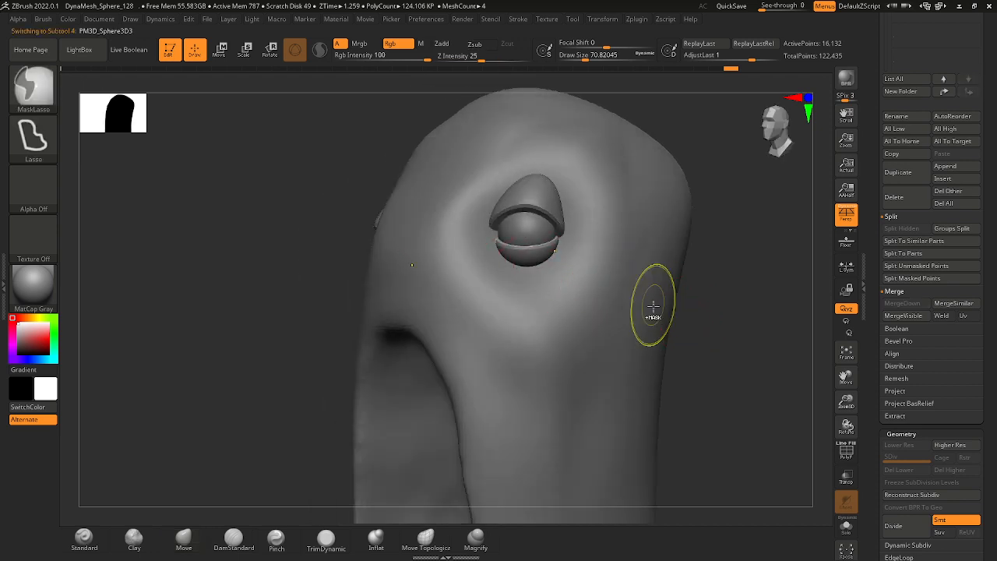
ctrl+right_drag(652, 307, 719, 399)
right_drag(787, 373, 815, 373)
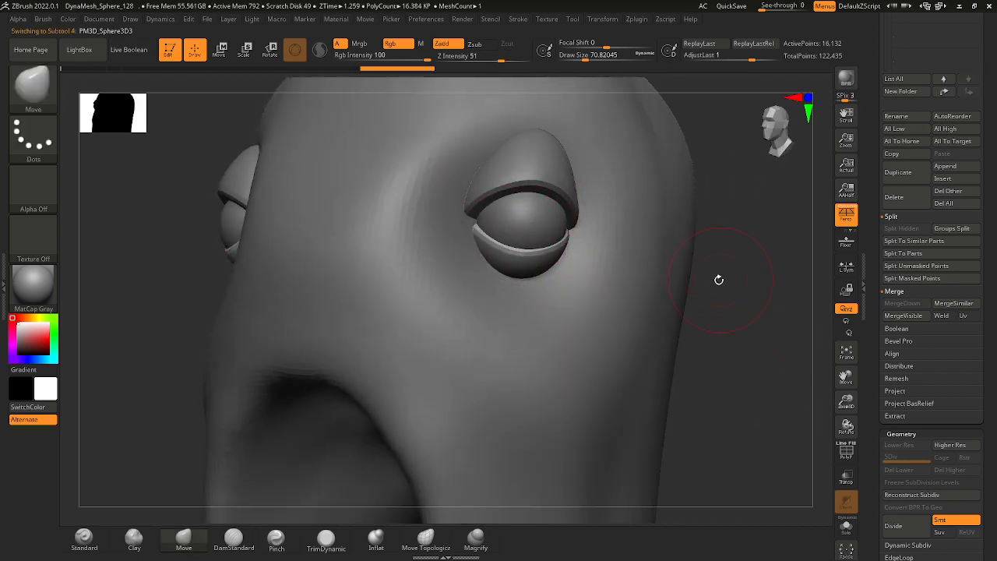
drag(718, 279, 582, 224)
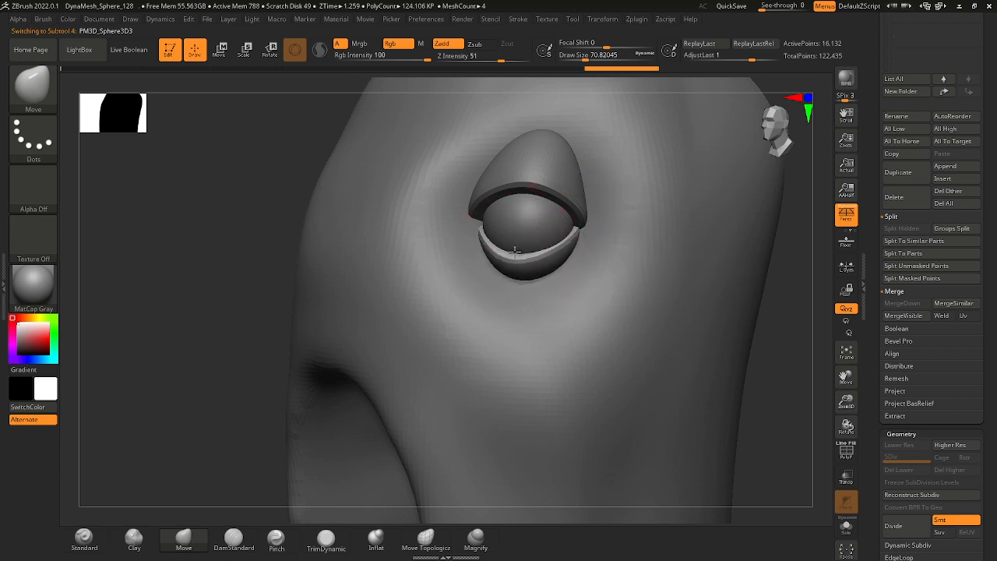
alt+drag(514, 252, 662, 374)
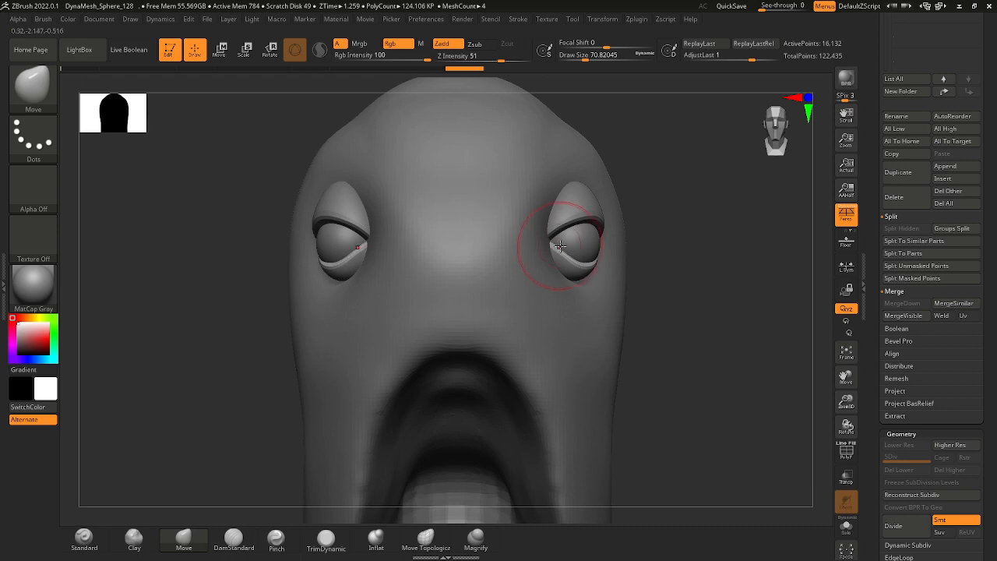
Pull the lower eyelid's inner corner toward the upper lid and refine its rim with the Move brush.
drag(563, 249, 540, 236)
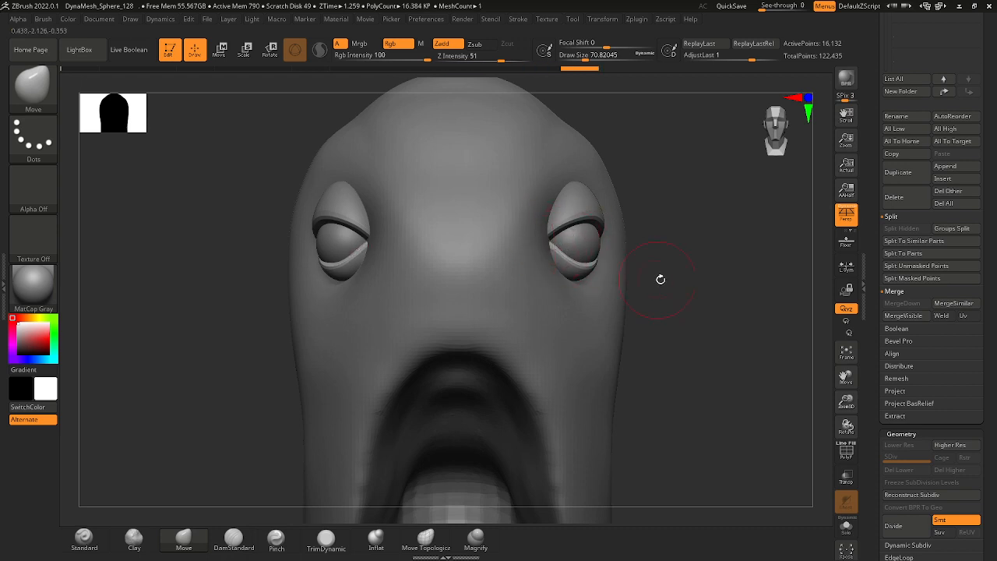
drag(659, 279, 592, 258)
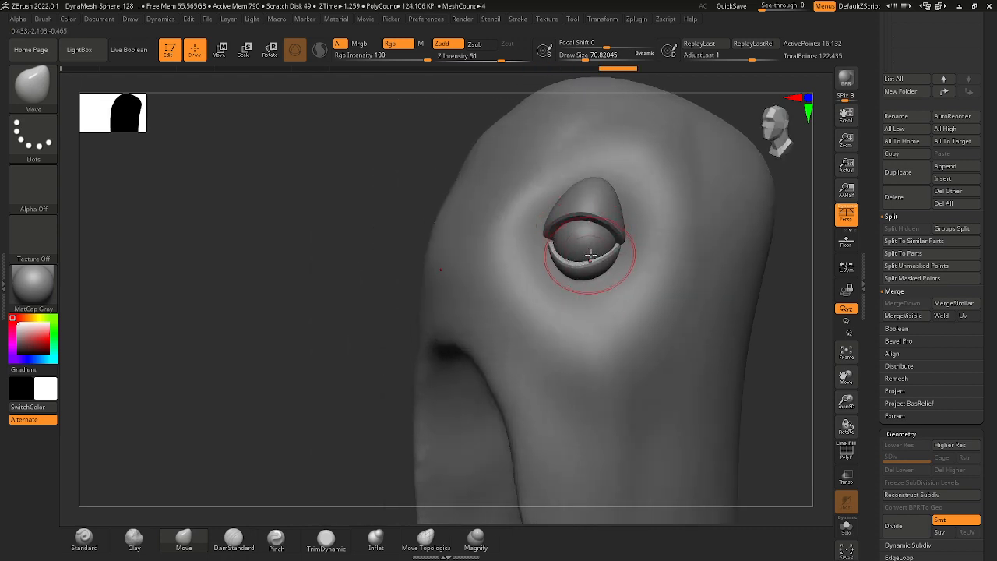
mouse_move(591, 256)
ctrl+right_down()
mouse_move(510, 227)
mouse_move(601, 252)
ctrl+right_up()
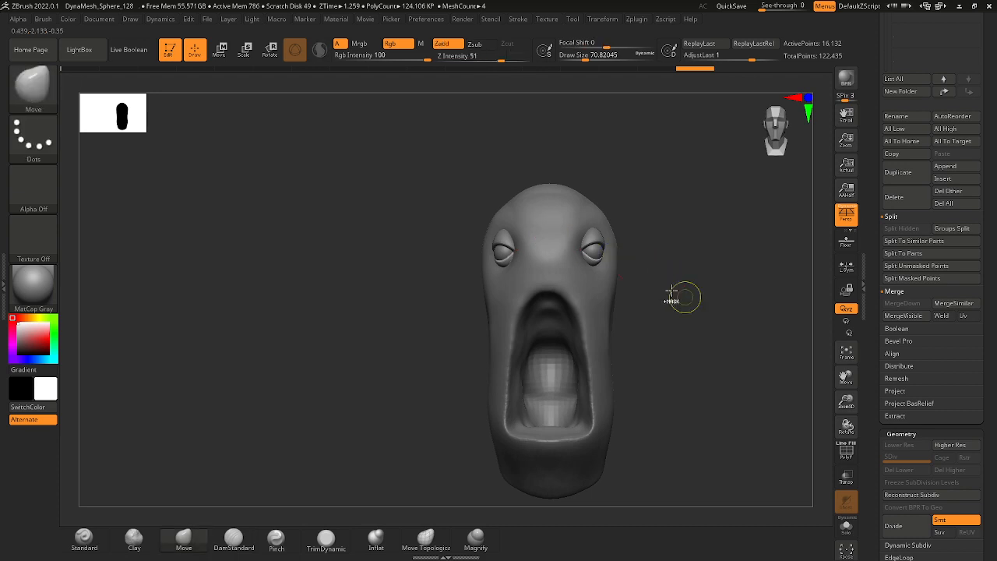
mouse_move(672, 291)
alt+right_down()
mouse_move(680, 312)
mouse_move(653, 293)
alt+right_up()
ctrl+right_drag(653, 292, 598, 290)
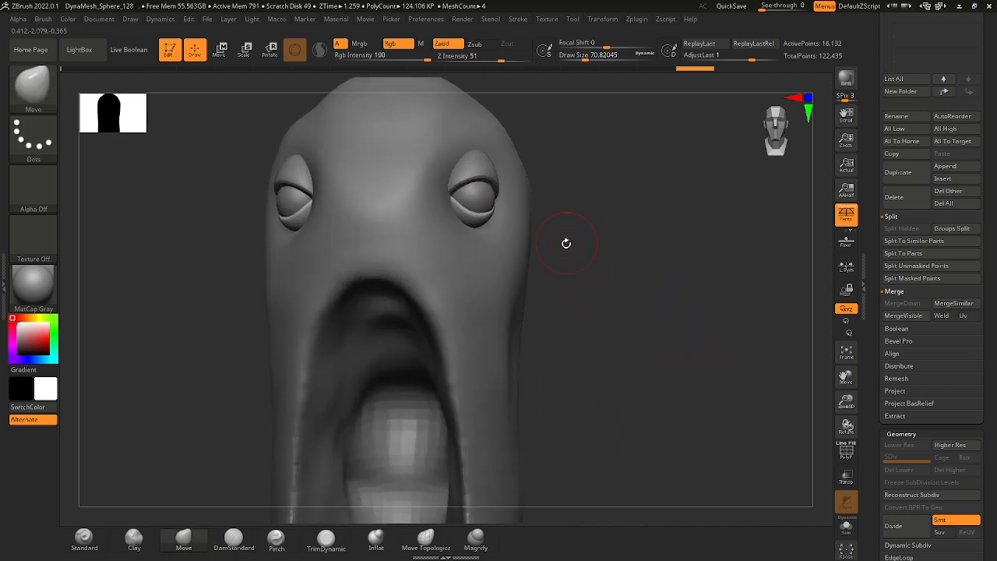
mouse_move(610, 240)
right_down()
mouse_move(614, 254)
mouse_move(566, 260)
mouse_move(583, 260)
mouse_move(582, 279)
mouse_move(528, 280)
right_up()
mouse_move(404, 214)
ctrl+right_down()
mouse_move(403, 236)
mouse_move(440, 234)
mouse_move(332, 200)
mouse_move(405, 227)
ctrl+right_up()
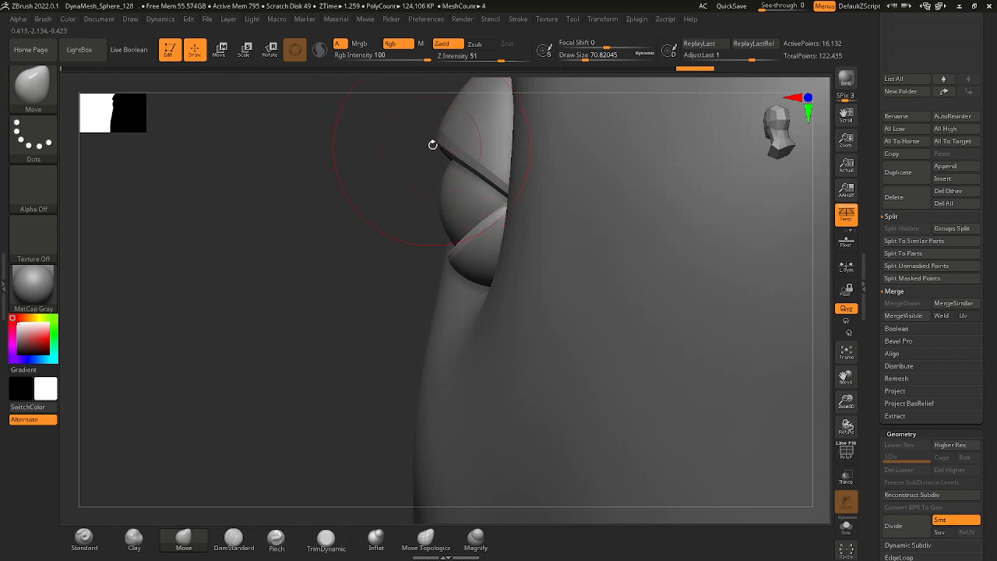
Enlarge the Move brush's draw size to about 101, select the upper eyelid and reshape its front rim over the eyeball.
key(space)
drag(445, 261, 452, 262)
mouse_move(373, 254)
right_down()
mouse_move(418, 259)
mouse_move(369, 180)
right_up()
right_drag(427, 138, 389, 113)
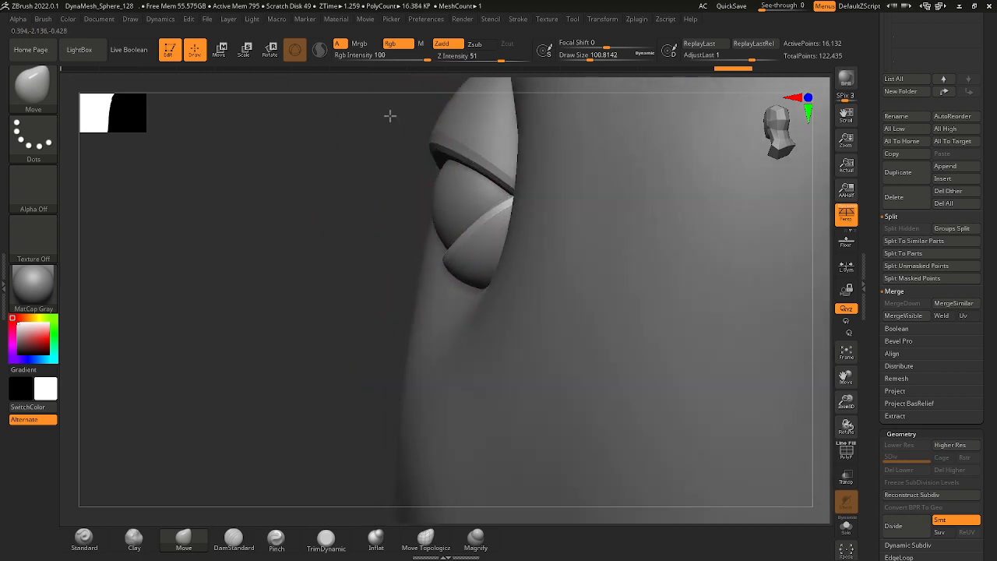
alt+click(431, 143)
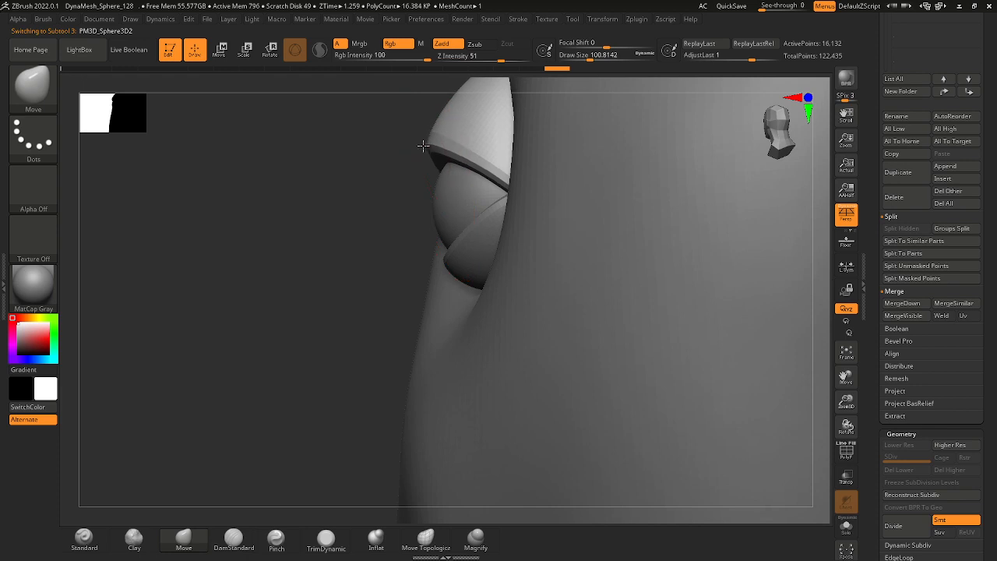
mouse_move(426, 159)
right_down()
mouse_move(390, 196)
mouse_move(418, 217)
right_up()
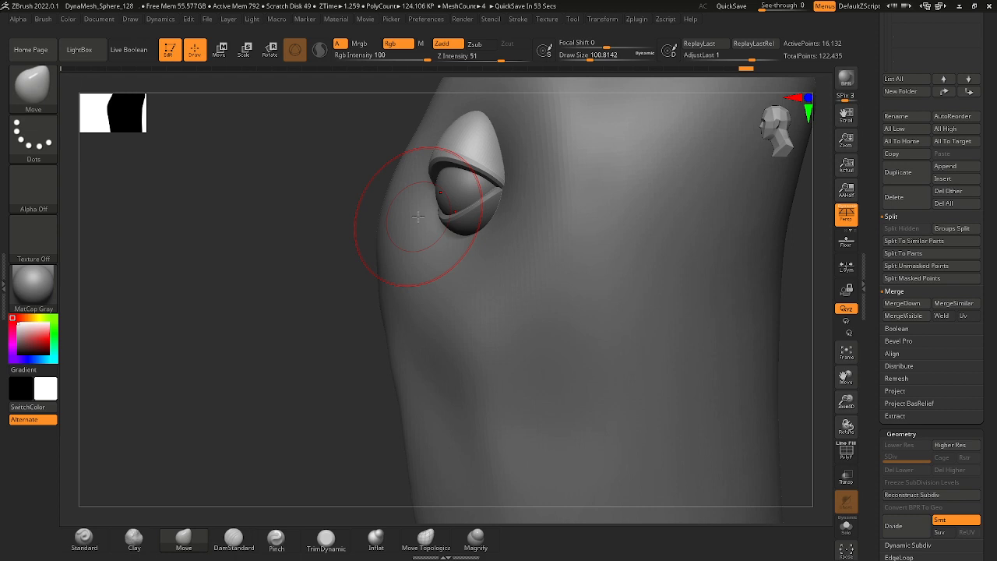
Refine the lower eyelid with the Move brush at a draw size of about 68 and make the head the active subtool.
mouse_move(349, 176)
mouse_down()
mouse_move(339, 174)
mouse_move(374, 162)
mouse_move(505, 198)
mouse_move(438, 209)
mouse_move(469, 214)
mouse_up()
key(space)
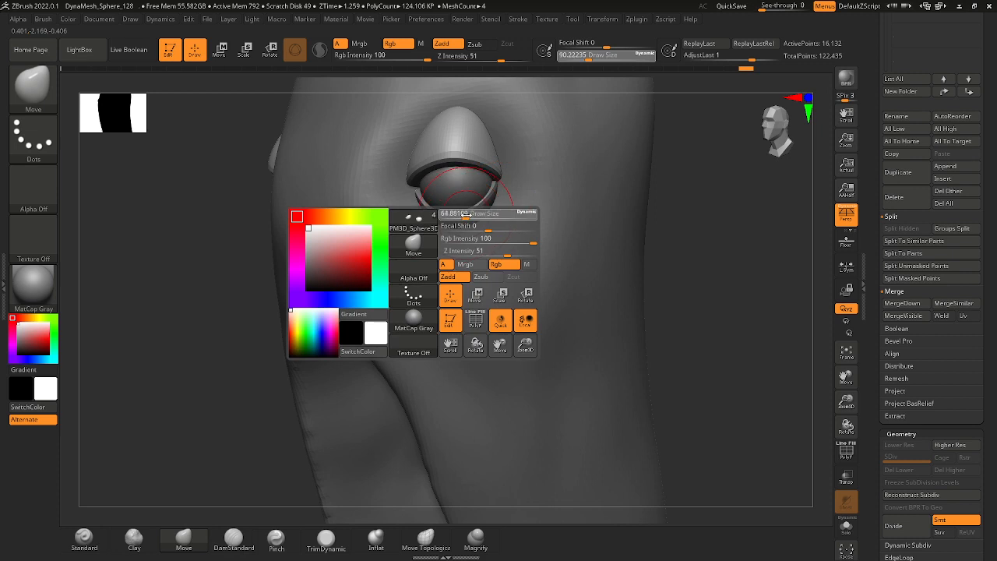
alt+click(476, 212)
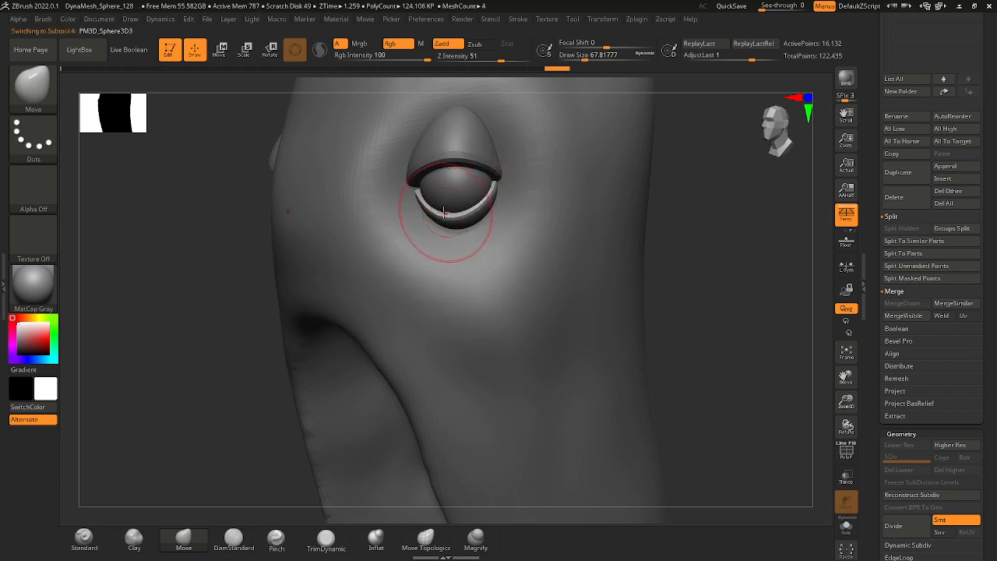
mouse_move(581, 243)
ctrl+right_down()
mouse_move(597, 232)
mouse_move(579, 233)
mouse_move(605, 288)
mouse_move(575, 239)
mouse_move(592, 245)
ctrl+right_up()
ctrl+right_drag(592, 245, 575, 193)
alt+click(495, 207)
ctrl+right_drag(494, 207, 467, 185)
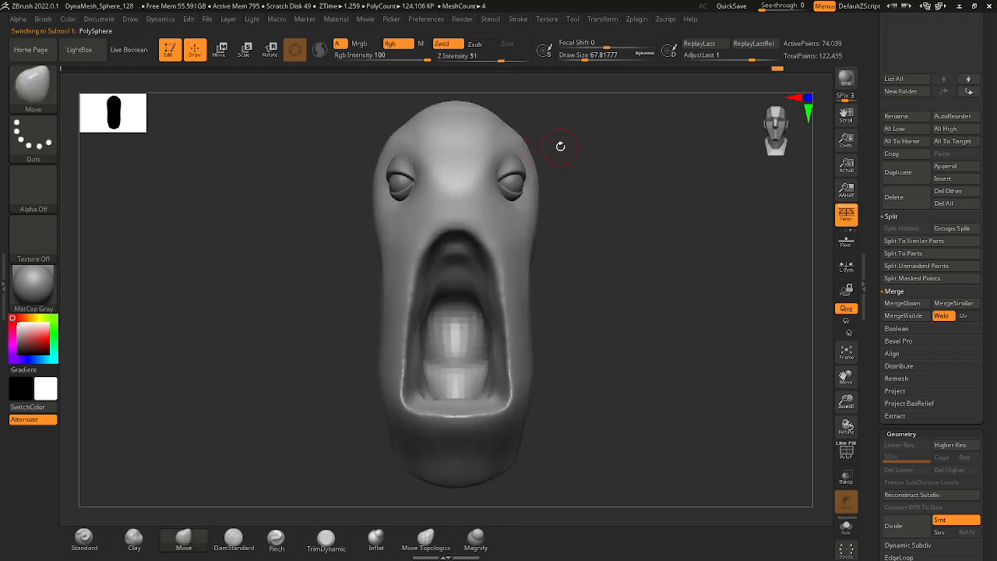
Try remeshing the head with ZRemesher at a target polygons count of about 0.75.
right_drag(561, 148, 593, 234)
scroll(989, 417, down, 10)
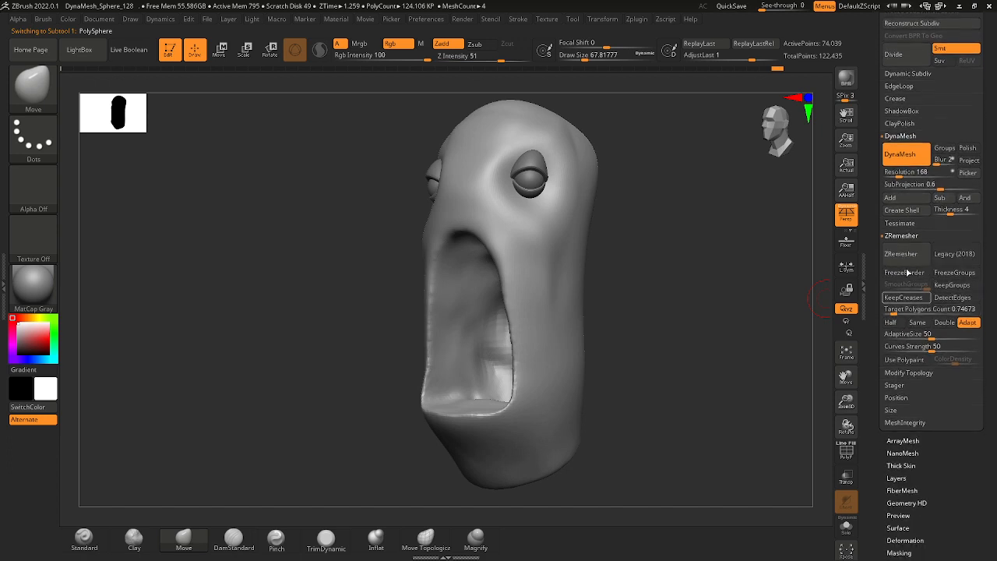
click(900, 253)
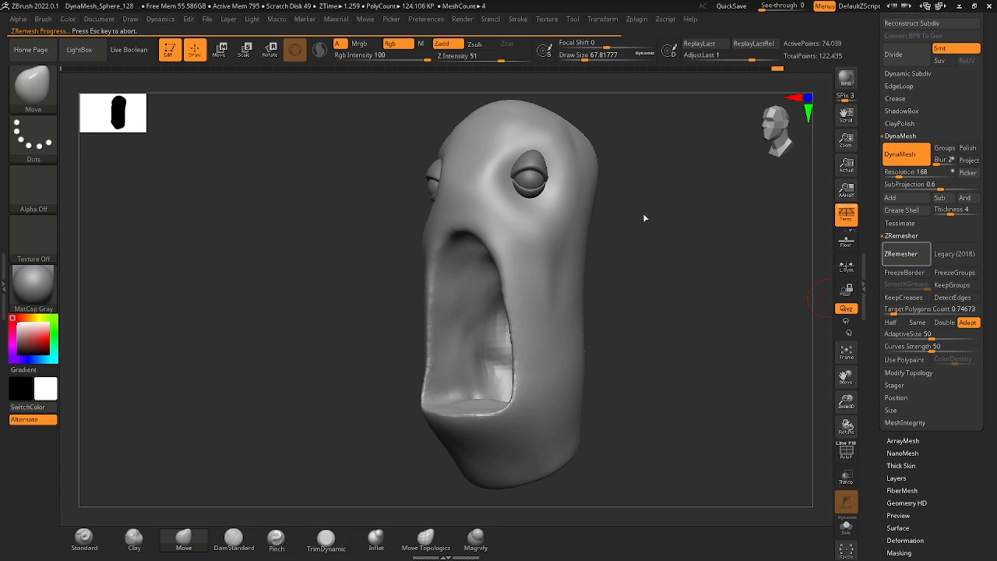
drag(664, 233, 637, 238)
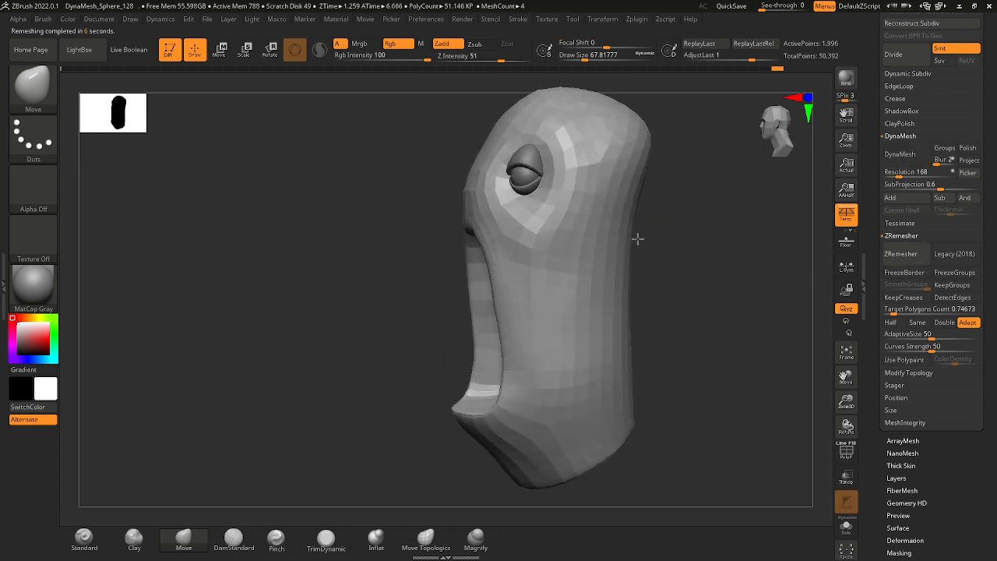
key(ctrl+z)
Set the ZRemesher target polygons count to about 3.91 and remesh the head.
click(904, 311)
click(910, 264)
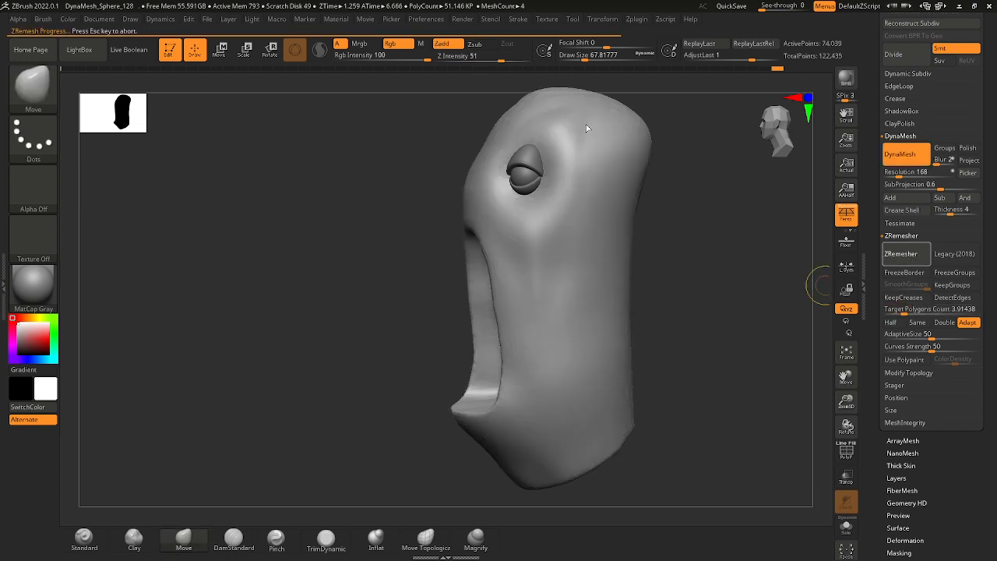
Enlarge the draw size to about 172 and smooth the remeshed head across the forehead, crown and cheek.
key(space)
drag(586, 124, 593, 124)
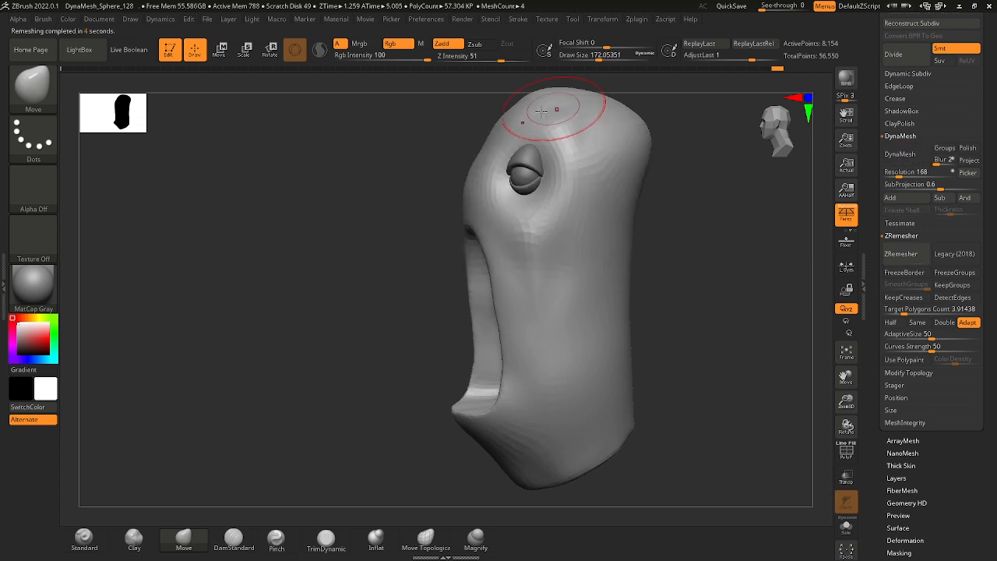
key(shift)
shift+drag(500, 119, 537, 83)
shift+drag(496, 138, 491, 154)
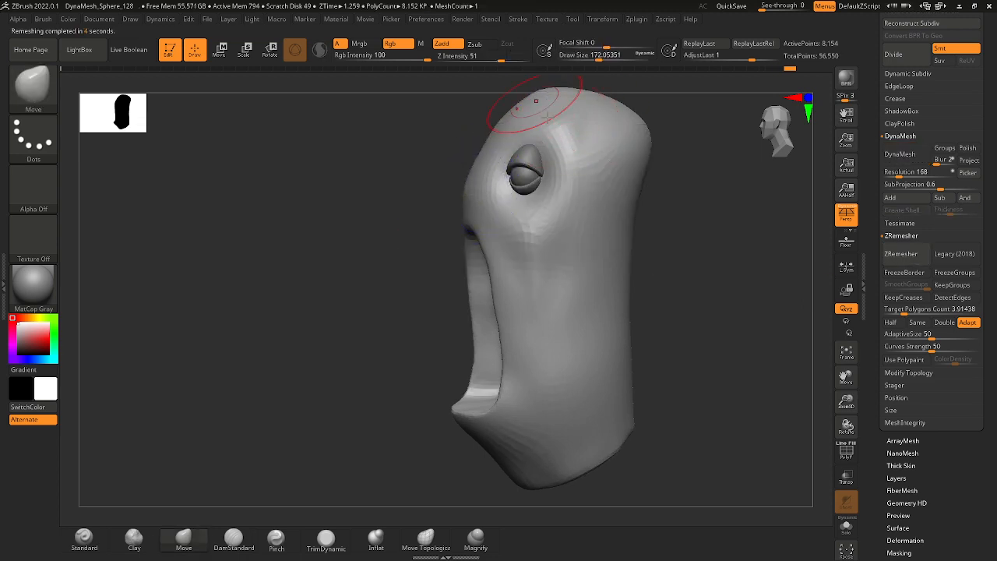
drag(653, 208, 647, 212)
shift+drag(604, 141, 603, 125)
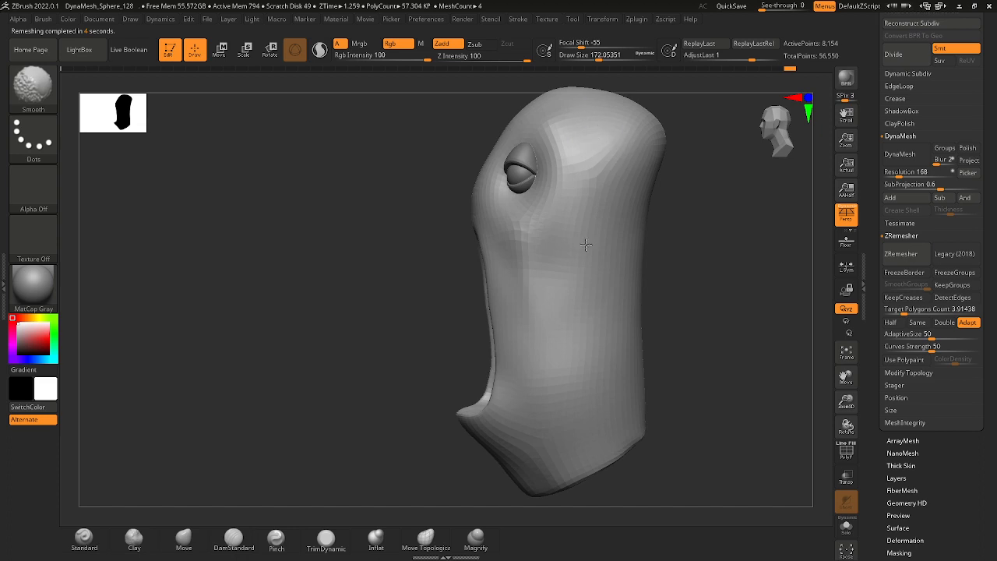
mouse_move(586, 244)
shift+mouse_down()
mouse_move(555, 250)
mouse_move(543, 313)
mouse_move(531, 259)
mouse_move(538, 272)
shift+mouse_up()
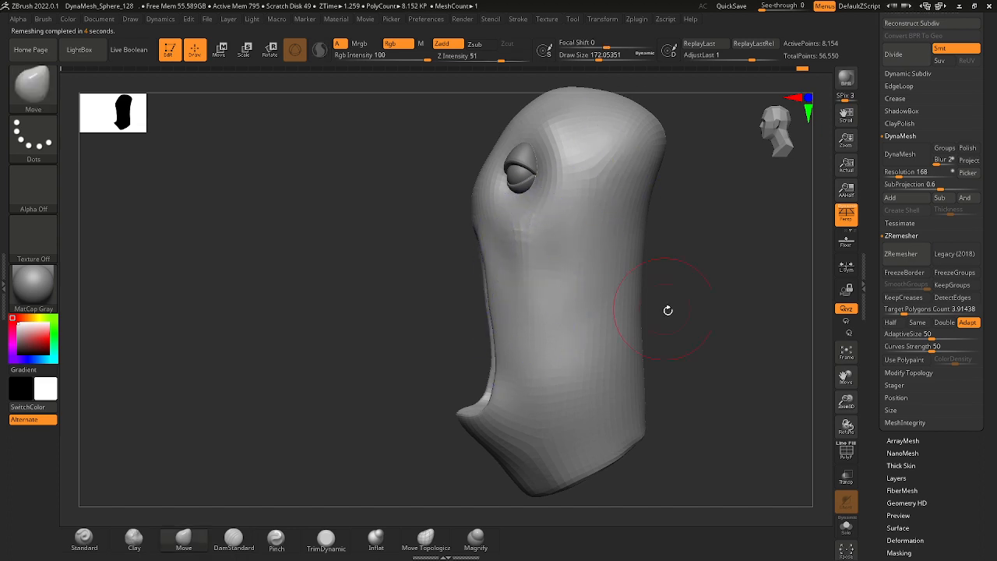
Set the Move brush's draw size to about 145 and adjust the head surface around the eye socket.
mouse_move(668, 310)
mouse_down()
mouse_move(652, 285)
mouse_move(592, 271)
mouse_move(635, 315)
mouse_move(625, 311)
mouse_up()
key(space)
drag(550, 278, 549, 279)
right_drag(549, 280, 499, 285)
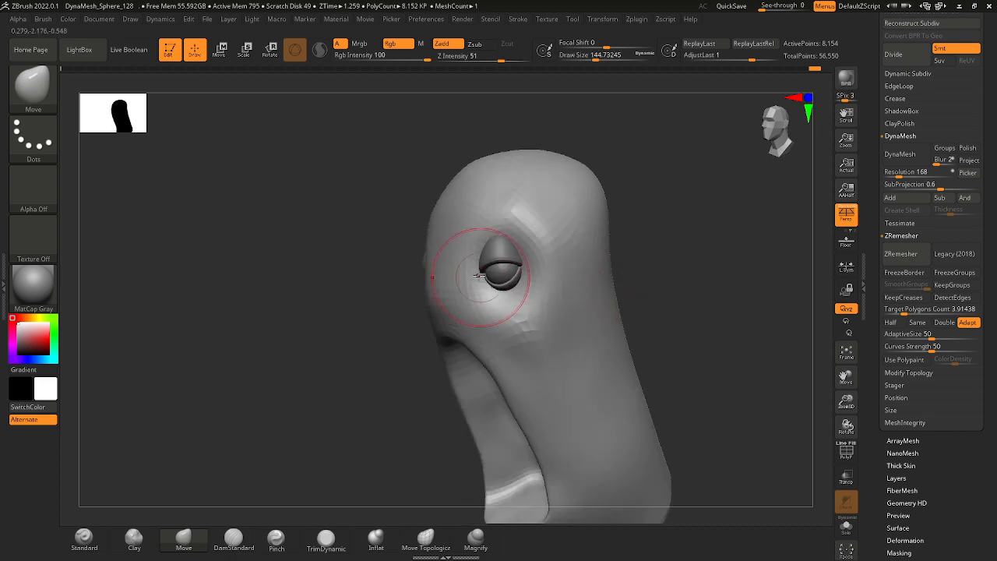
drag(637, 249, 710, 246)
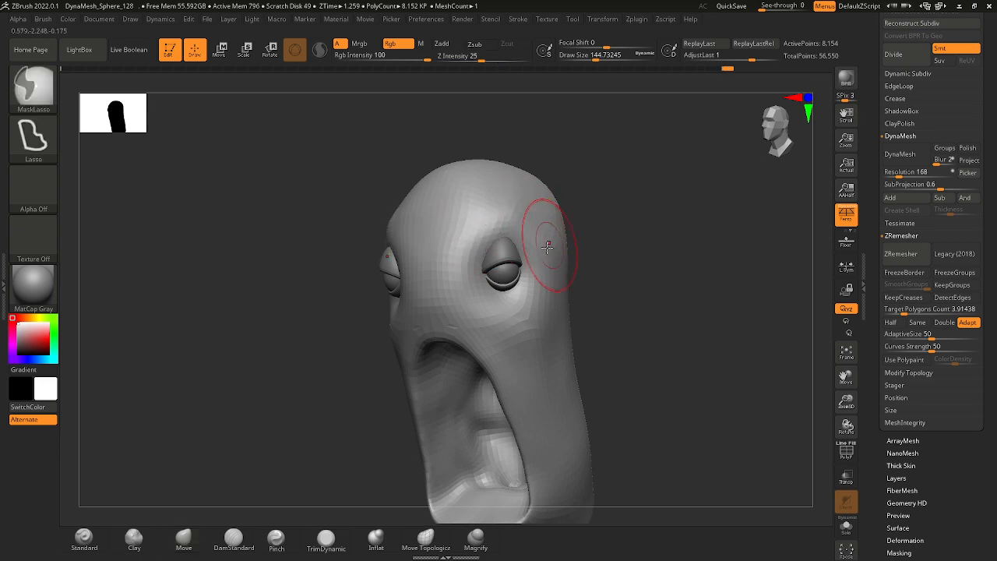
drag(612, 285, 579, 282)
right_drag(579, 282, 574, 281)
Set the Move brush's draw size to about 172 and reshape the front of the forehead in side view.
key(space)
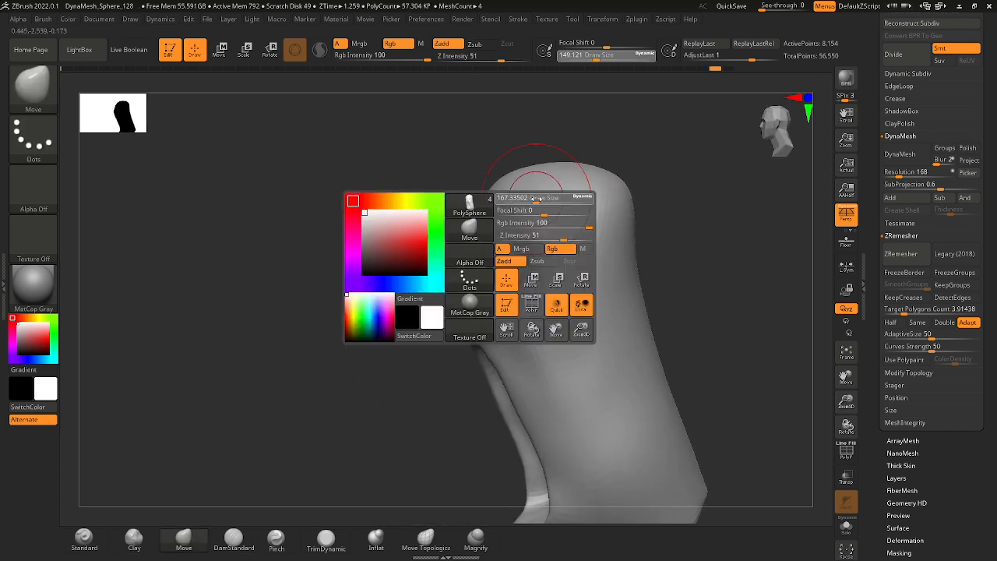
drag(547, 198, 515, 199)
mouse_move(487, 160)
mouse_down()
mouse_move(523, 154)
mouse_move(564, 165)
mouse_up()
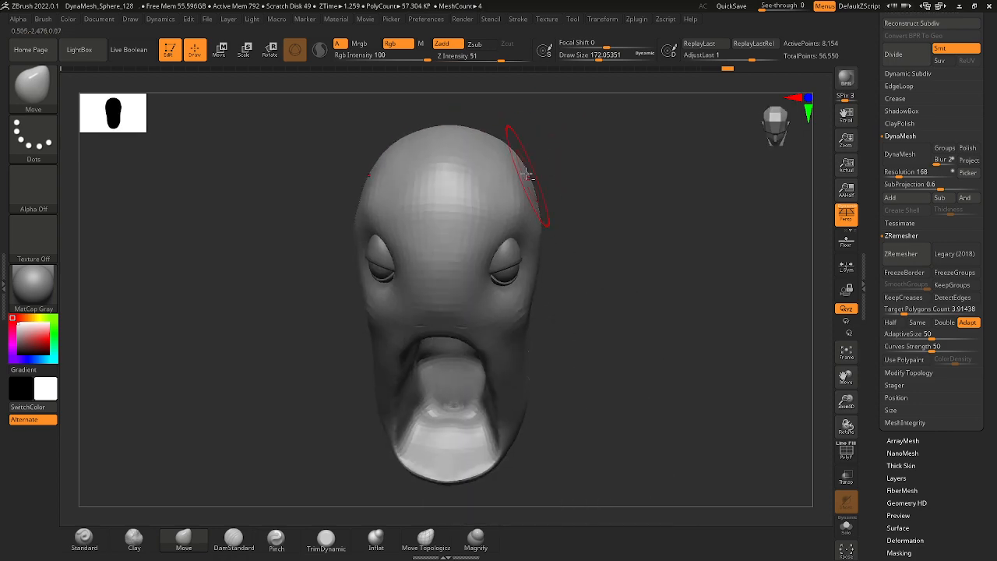
Switch to the DamStandard brush and enlarge its draw size to about 217.
click(33, 86)
key(d)
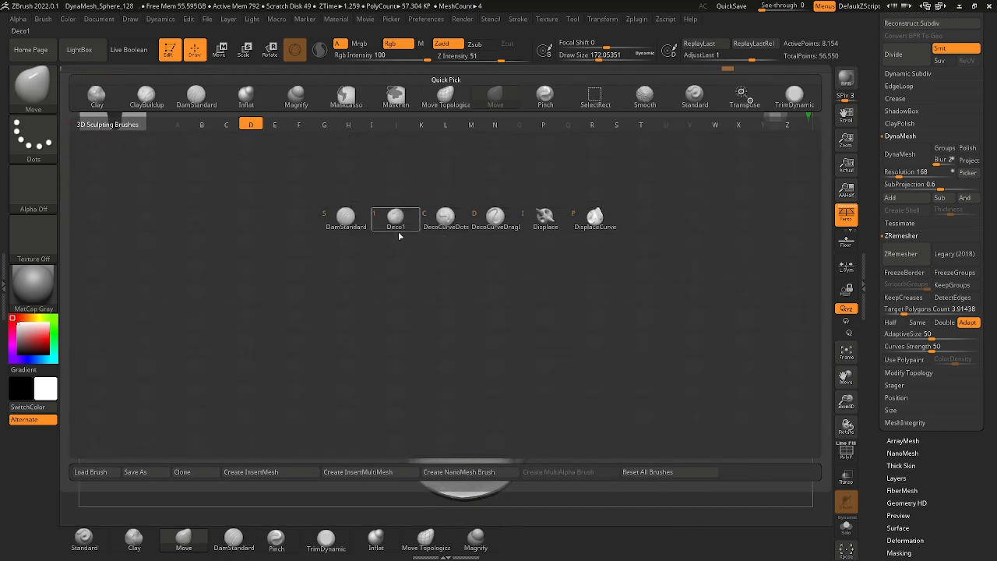
click(356, 217)
key(space)
drag(510, 226, 518, 226)
Work over the forehead and crown with broad strokes, viewing the head from above.
mouse_move(593, 221)
mouse_down()
mouse_move(632, 244)
mouse_move(618, 237)
mouse_up()
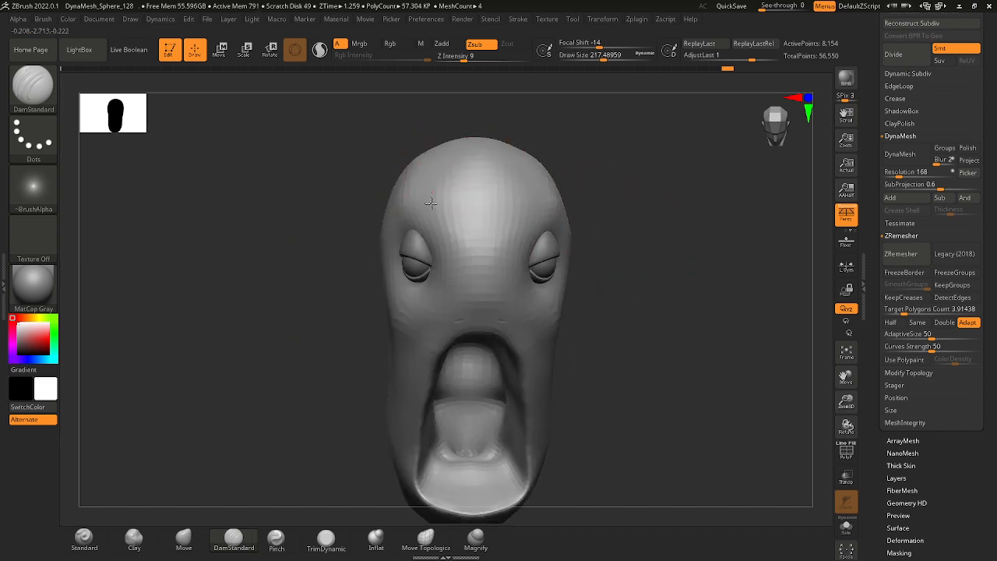
drag(433, 129, 459, 211)
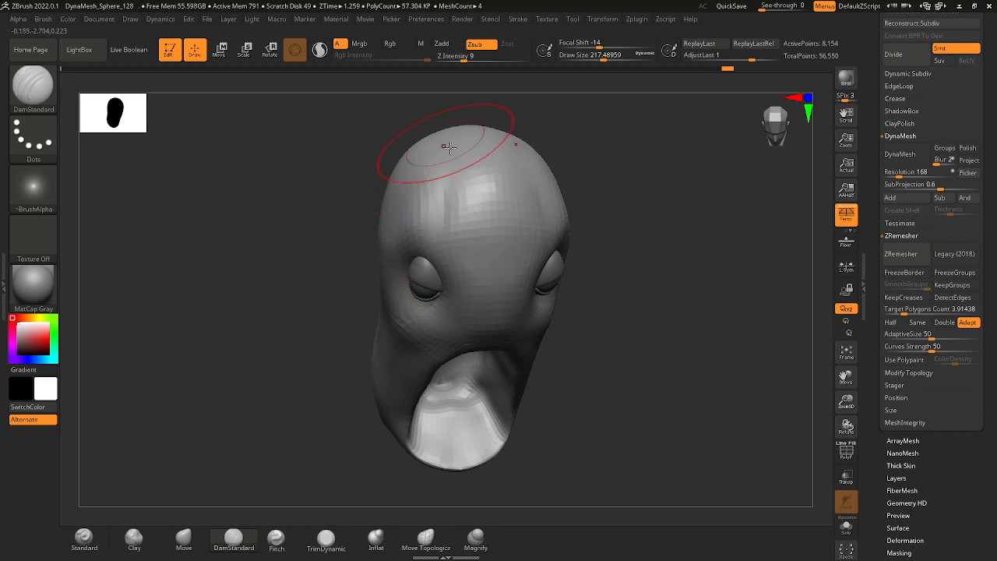
drag(650, 173, 512, 200)
drag(343, 167, 383, 164)
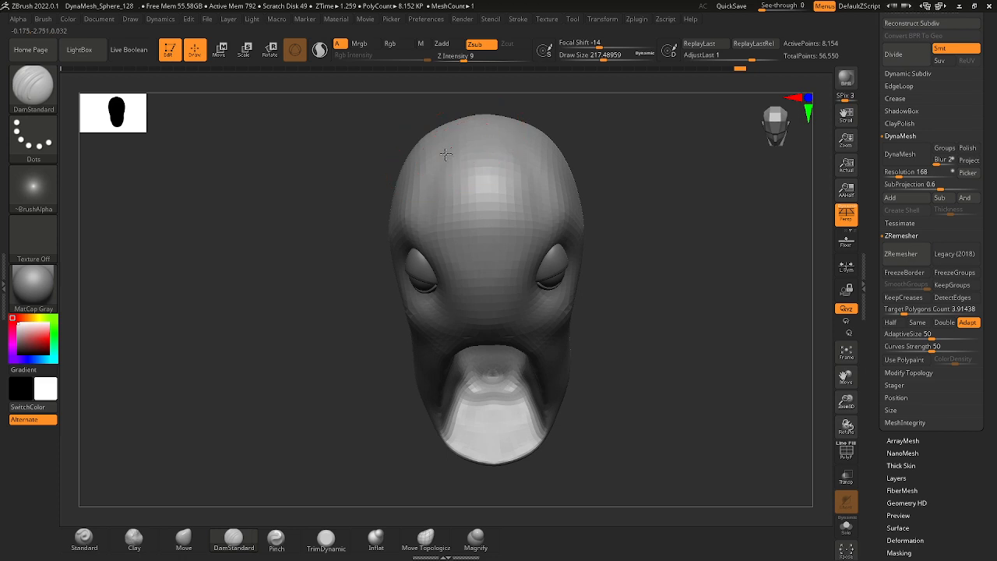
shift+drag(450, 142, 470, 149)
ctrl+right_drag(470, 149, 523, 223)
Enlarge the draw size to about 311 and smooth the side of the head behind the eye.
mouse_move(596, 312)
right_down()
mouse_move(618, 263)
mouse_move(678, 269)
right_up()
ctrl+right_drag(577, 227, 517, 239)
key(space)
drag(517, 239, 535, 242)
right_drag(535, 242, 597, 230)
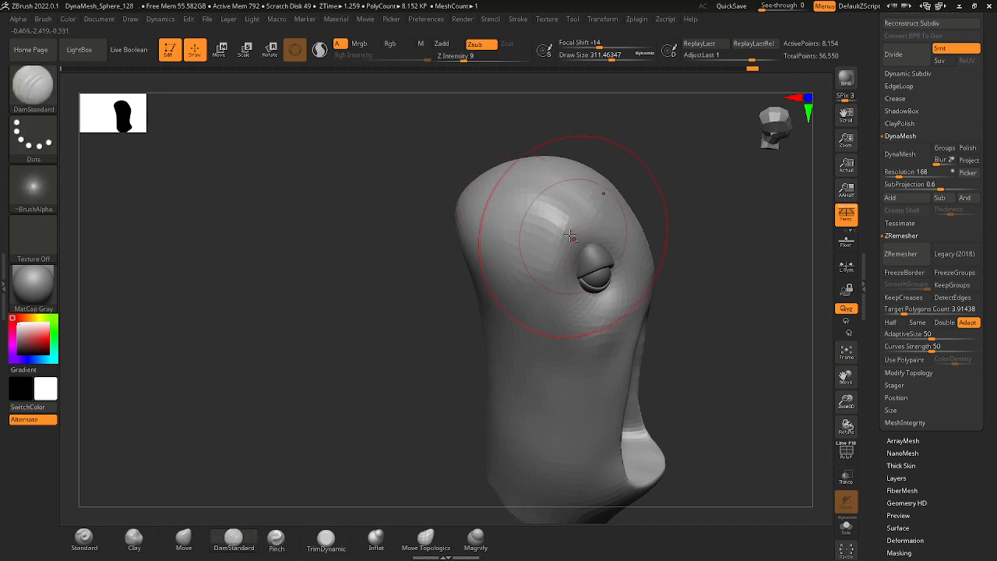
shift+drag(541, 237, 523, 290)
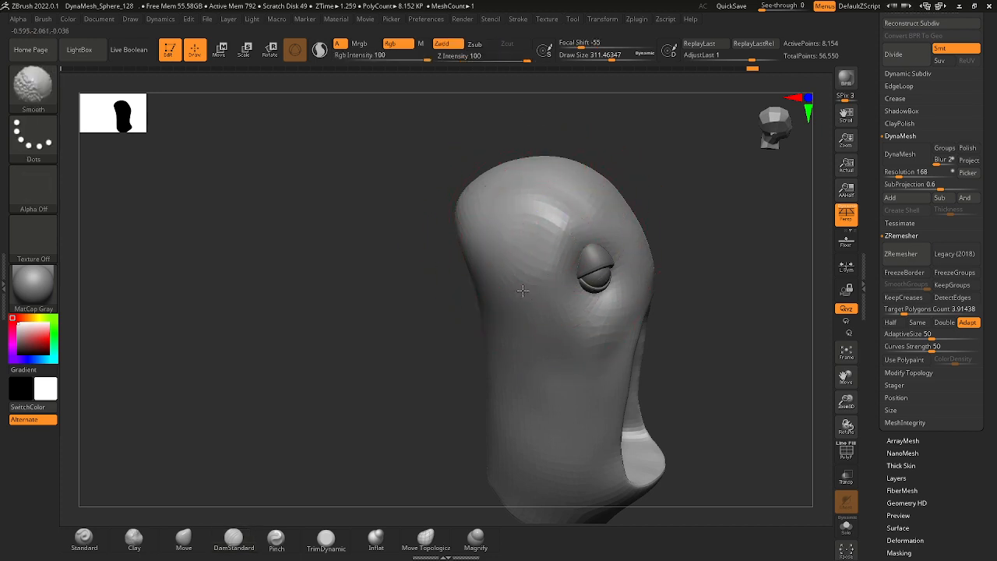
right_drag(534, 258, 645, 261)
Reduce the DamStandard brush's draw size to about 120 for the area between the eyes.
alt+right_drag(526, 197, 545, 187)
drag(545, 187, 533, 173)
key(space)
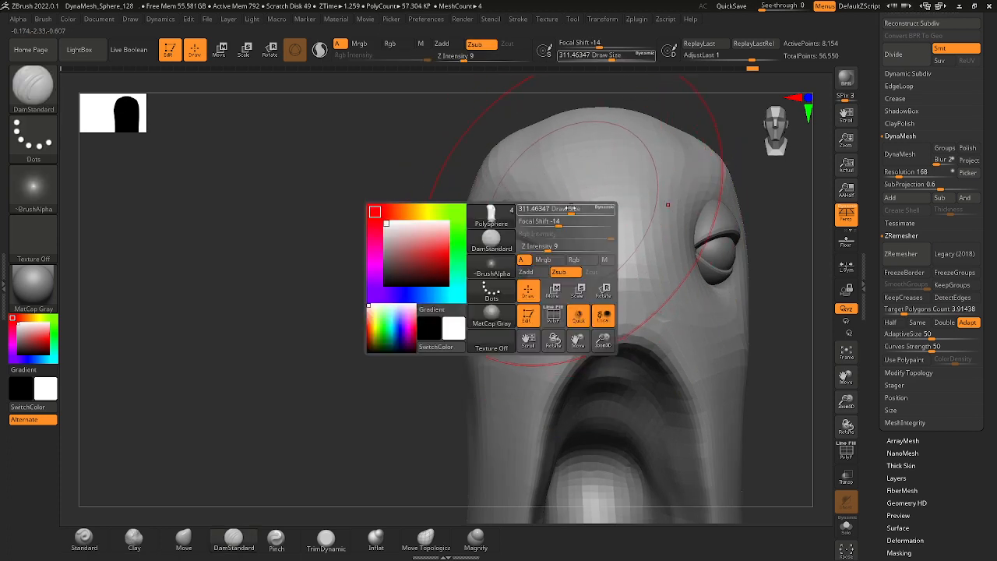
drag(557, 207, 552, 208)
ctrl+right_drag(601, 237, 604, 239)
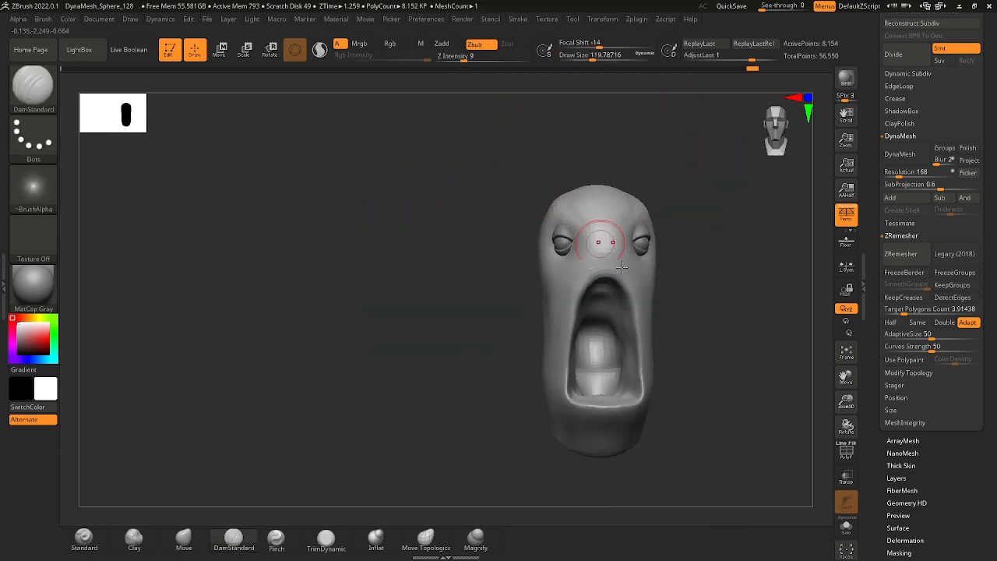
Set the draw size to about 192 and smooth the cheek and side of the head beside the mouth.
alt+right_drag(663, 285, 585, 251)
key(space)
drag(585, 252, 590, 252)
alt+right_drag(636, 279, 618, 254)
ctrl+right_drag(618, 254, 626, 286)
drag(626, 285, 590, 247)
key(shift)
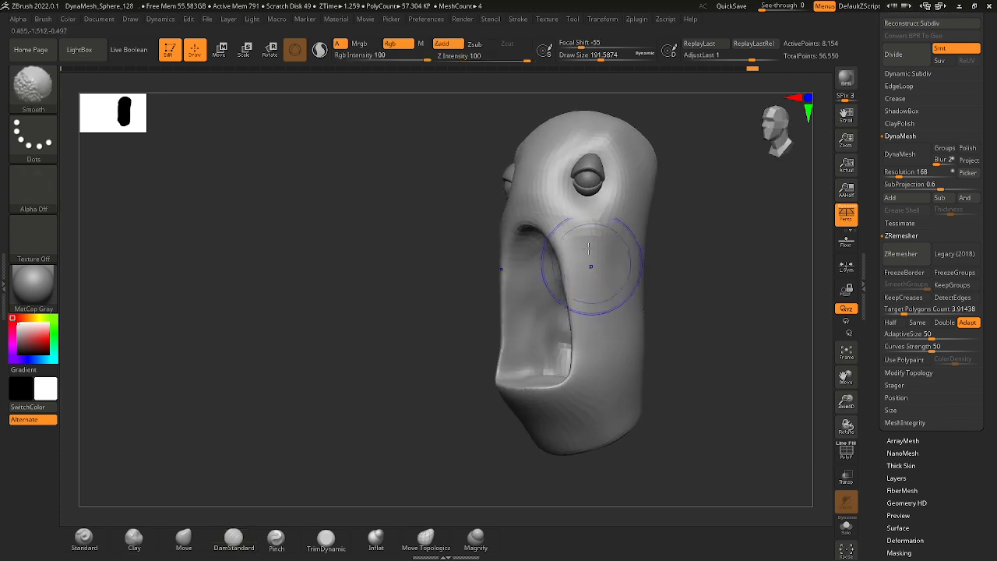
right_drag(713, 304, 655, 296)
key(shift)
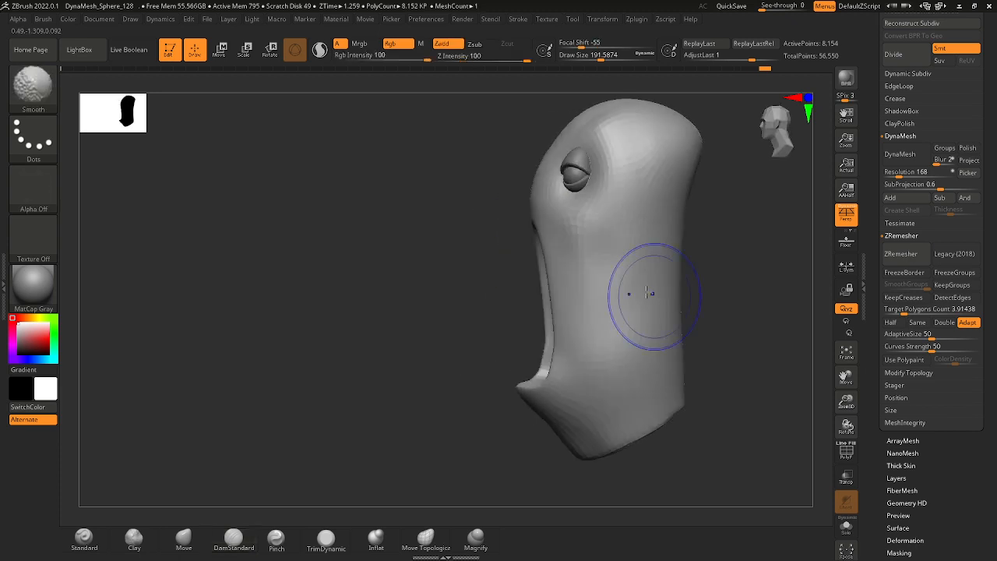
right_drag(461, 191, 548, 217)
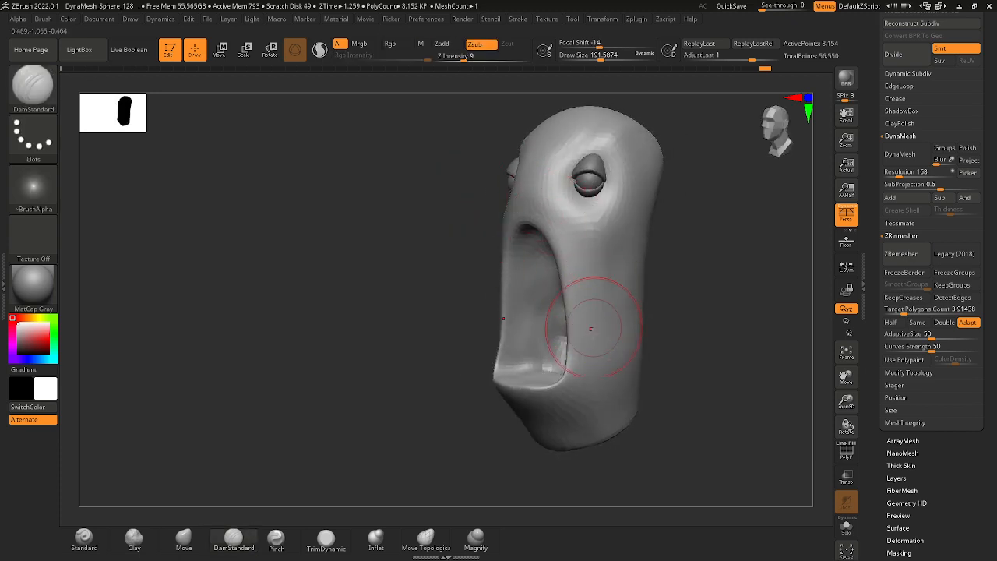
Switch to the Move brush and pull the lower lip forward into a fuller curve, viewed from above.
mouse_move(590, 329)
shift+right_down()
mouse_move(460, 394)
mouse_move(449, 284)
shift+right_up()
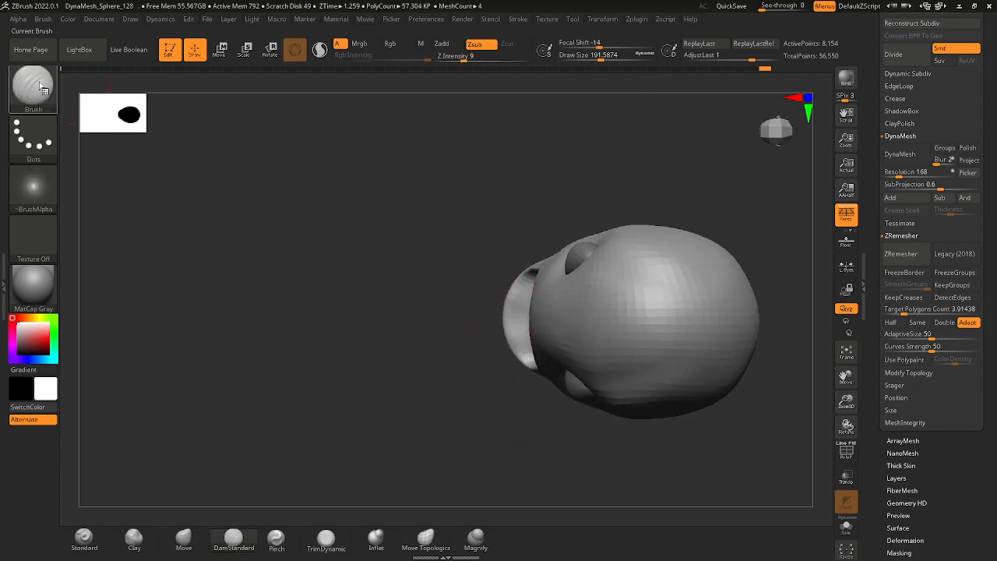
click(35, 86)
click(544, 342)
mouse_move(429, 334)
right_down()
mouse_move(454, 311)
mouse_move(618, 289)
right_up()
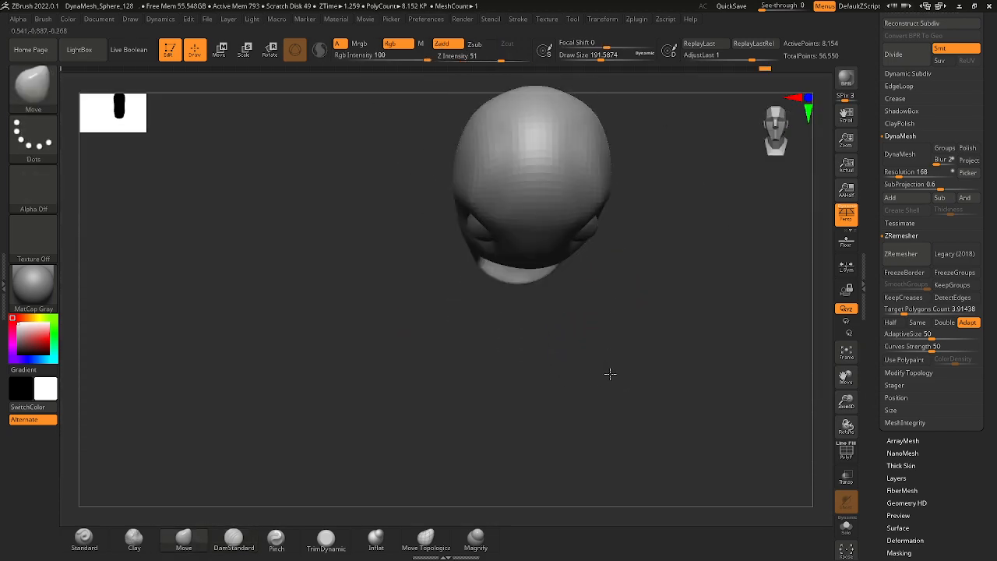
mouse_move(534, 285)
right_down()
mouse_move(548, 289)
mouse_move(539, 282)
right_up()
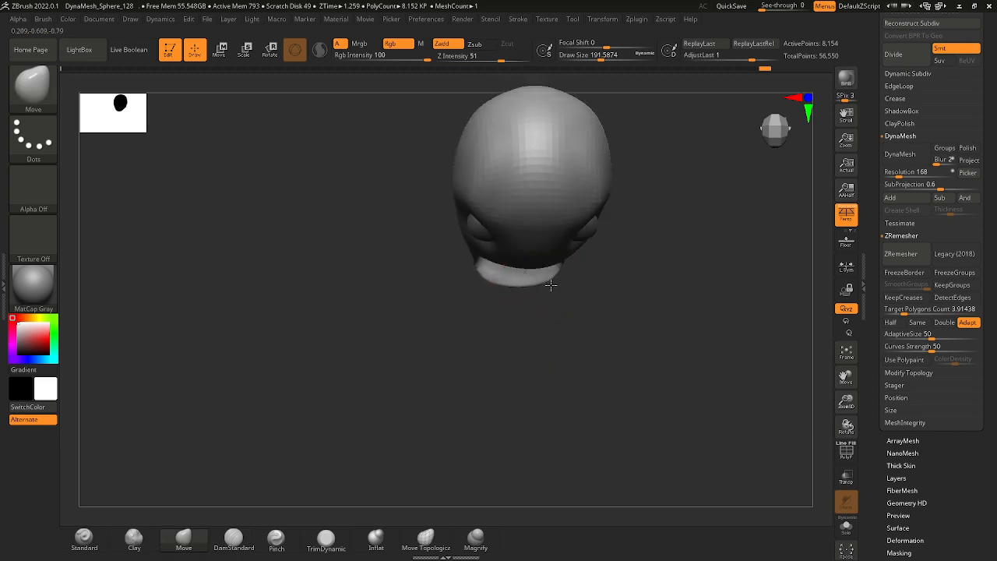
drag(540, 287, 545, 285)
right_drag(548, 284, 578, 249)
Curve the mouth's lower corners and side edges, smoothing the transition into the cheeks.
drag(562, 264, 565, 273)
mouse_move(584, 274)
right_down()
mouse_move(595, 262)
mouse_move(652, 258)
mouse_move(582, 287)
mouse_move(583, 297)
mouse_move(597, 283)
mouse_move(581, 279)
mouse_move(596, 283)
mouse_move(584, 259)
right_up()
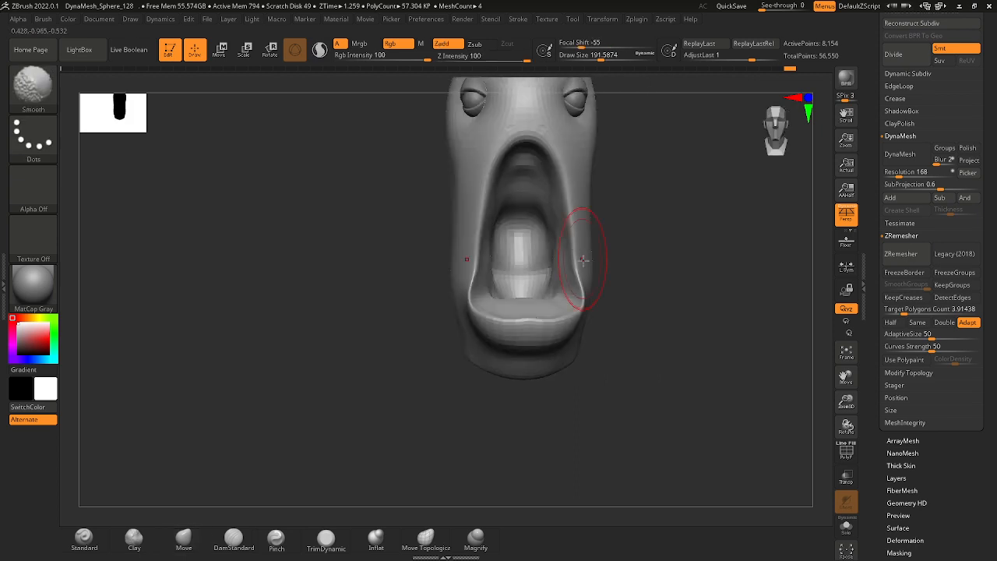
drag(584, 264, 568, 219)
alt+right_drag(567, 187, 579, 270)
Smooth the mouth's lower corner where the lower lip meets the side edge, in front view.
ctrl+right_drag(636, 291, 689, 302)
alt+right_drag(689, 302, 639, 269)
right_drag(638, 269, 578, 265)
mouse_move(578, 265)
ctrl+right_down()
mouse_move(571, 292)
mouse_move(565, 278)
ctrl+right_up()
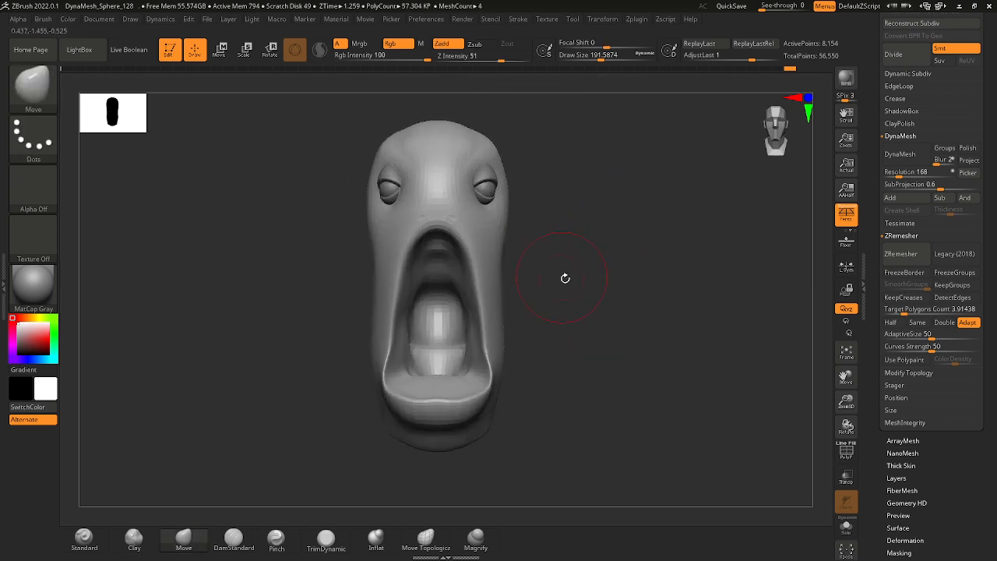
key(shift)
shift+drag(489, 357, 491, 378)
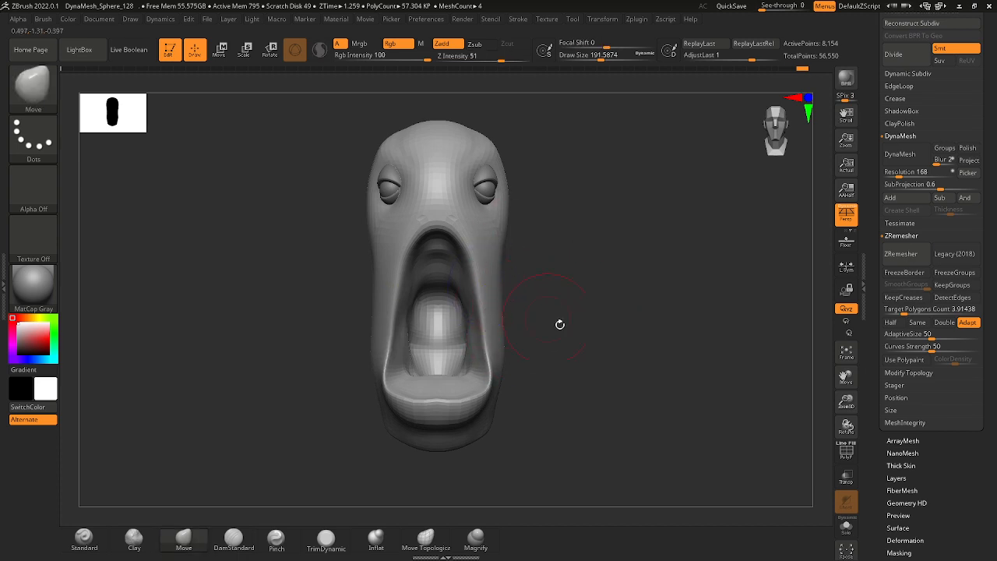
Append a Cylinder3D mesh to the head's subtools and make it the active subtool.
right_drag(559, 323, 646, 335)
right_drag(647, 335, 752, 285)
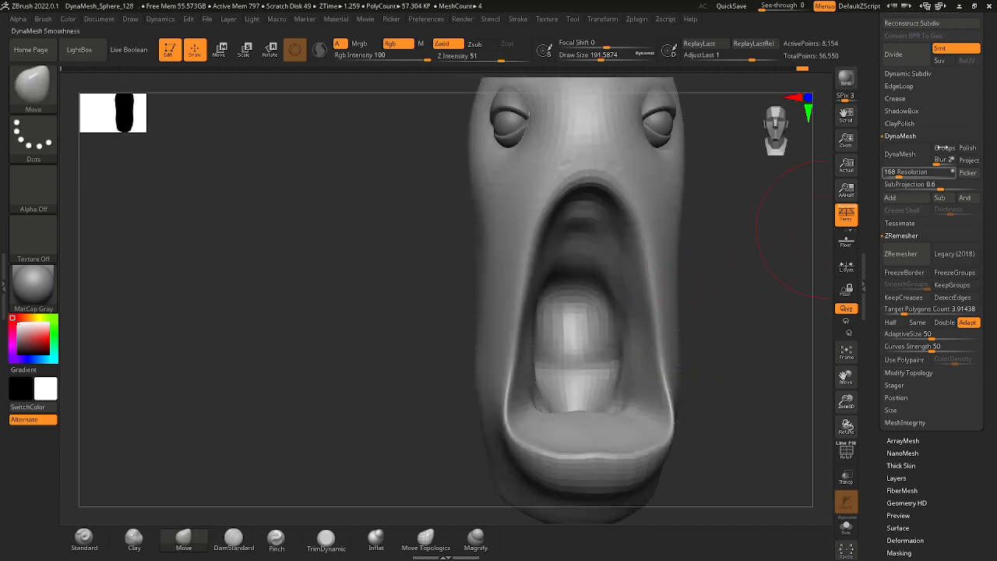
scroll(942, 150, up, 3)
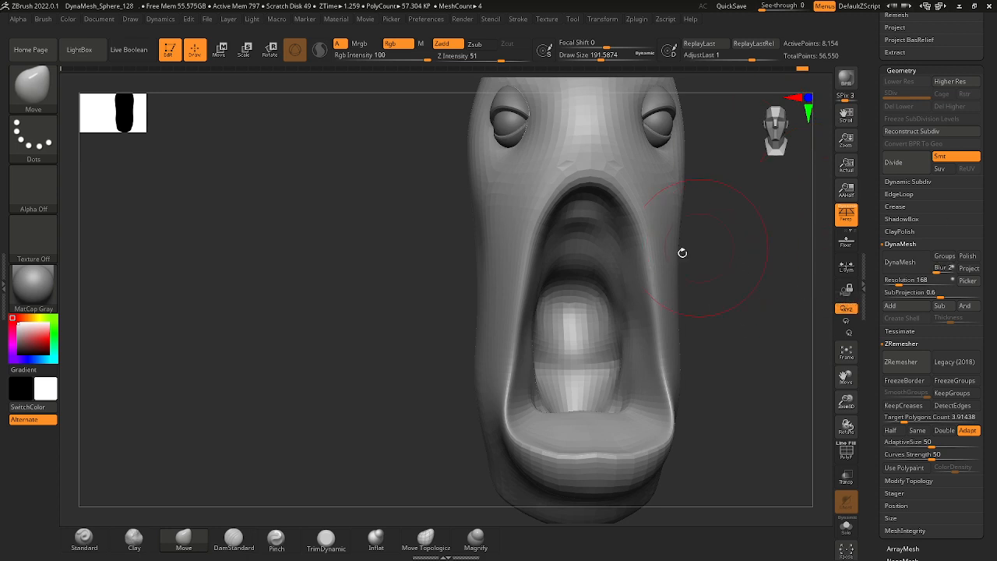
ctrl+right_drag(629, 189, 586, 195)
alt+right_drag(586, 195, 540, 296)
scroll(991, 120, up, 10)
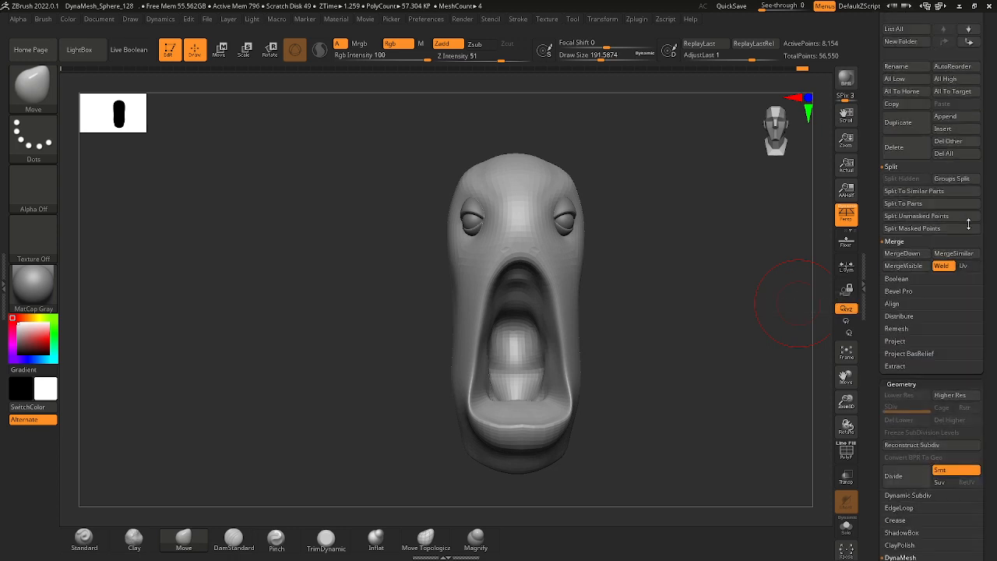
click(945, 322)
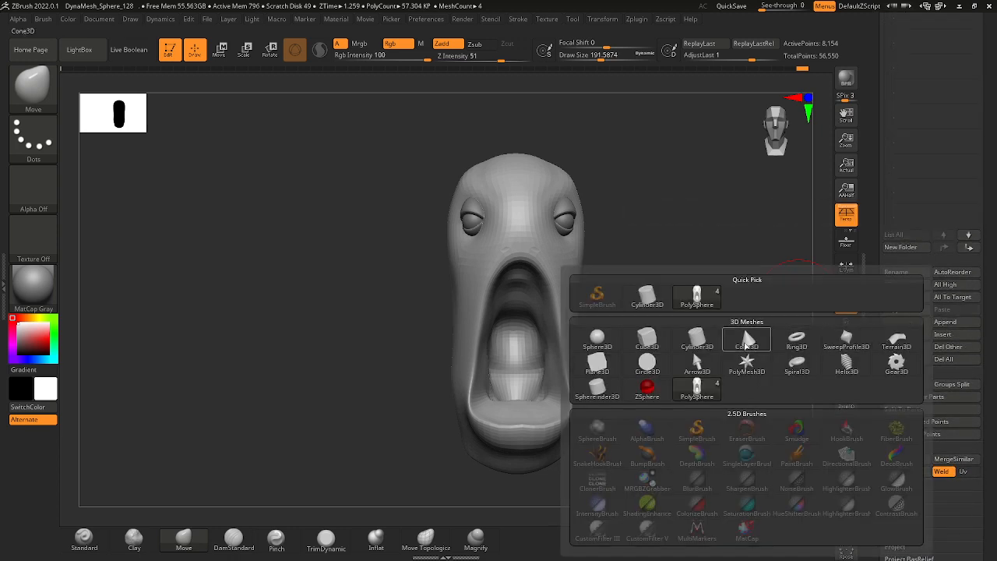
click(697, 341)
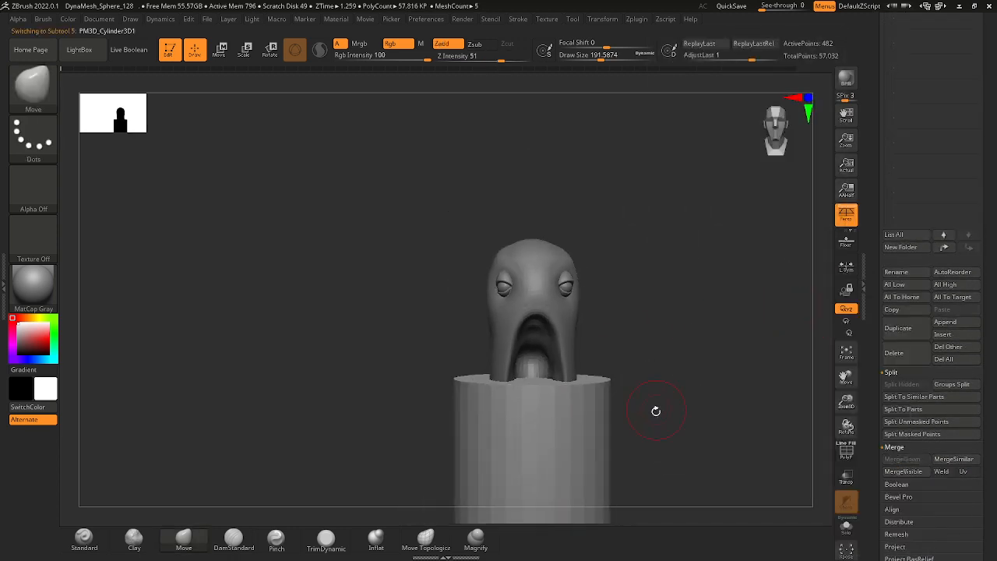
Scale the cylinder down into a short disc and fit it inside the lower mouth behind the lower lip.
alt+right_drag(656, 411, 533, 247)
key(e)
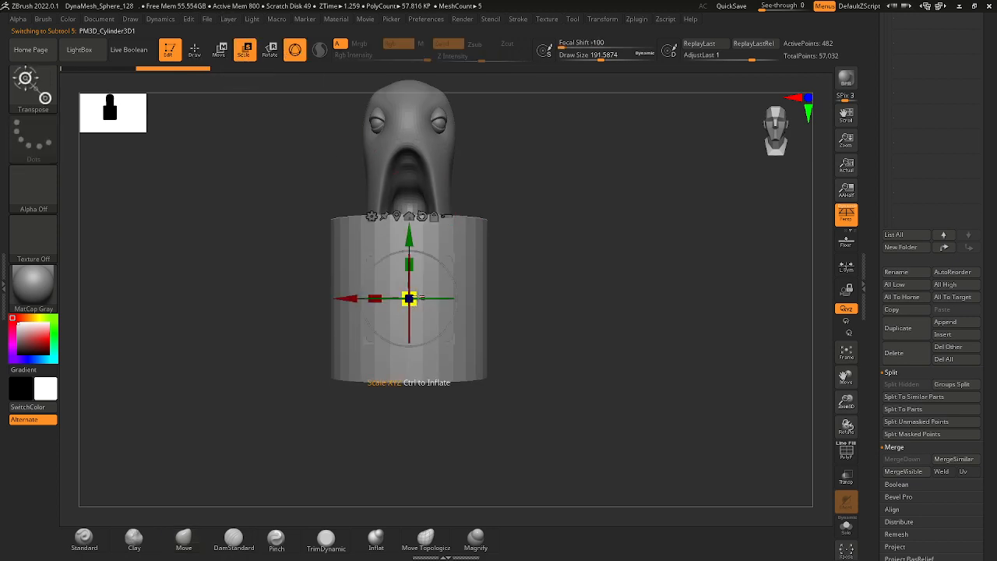
drag(419, 269, 347, 303)
drag(582, 286, 472, 268)
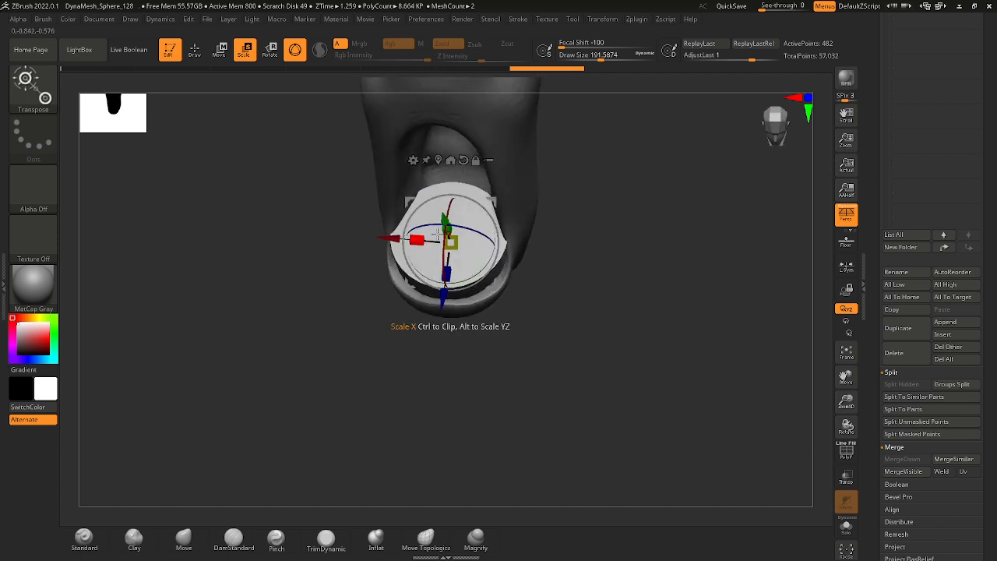
Switch to the Move brush, set the draw size to about 268, and pull the cylinder's rear edge back into the mouth.
key(q)
key(b)
key(m)
key(v)
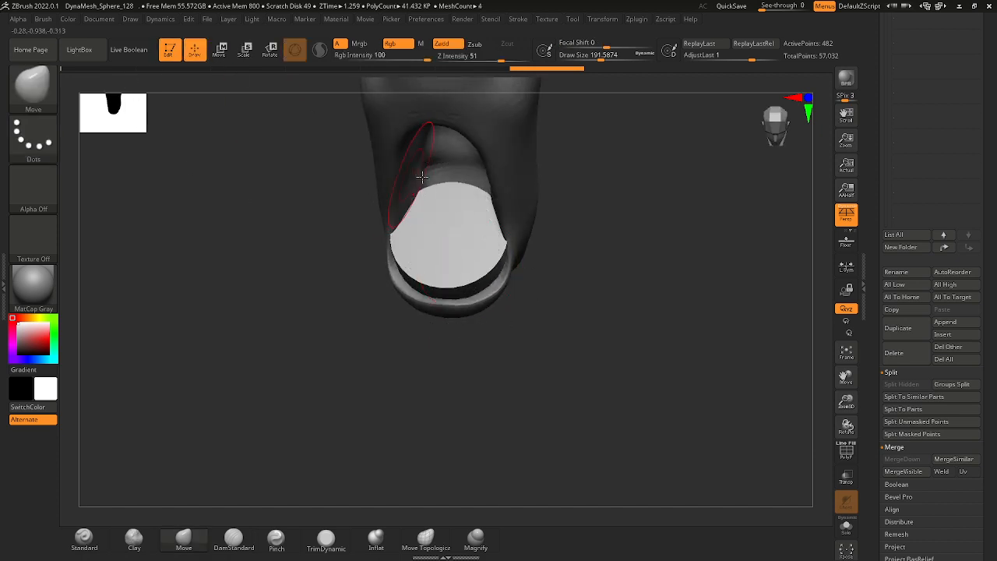
key(space)
drag(469, 186, 472, 159)
drag(472, 167, 474, 146)
key(ctrl+z)
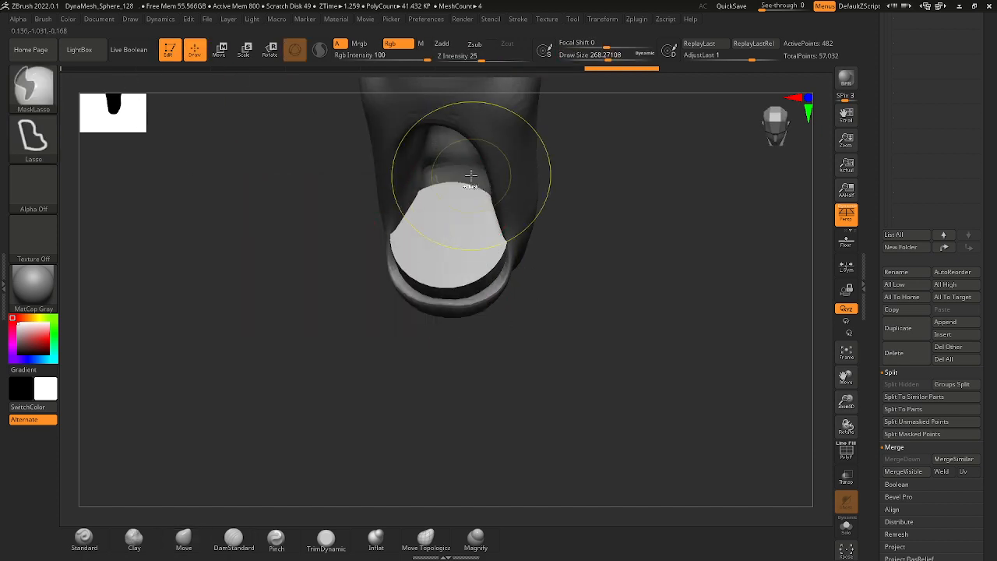
key(ctrl+z)
drag(473, 190, 477, 143)
mouse_move(575, 187)
mouse_down()
mouse_move(574, 146)
mouse_move(466, 162)
mouse_up()
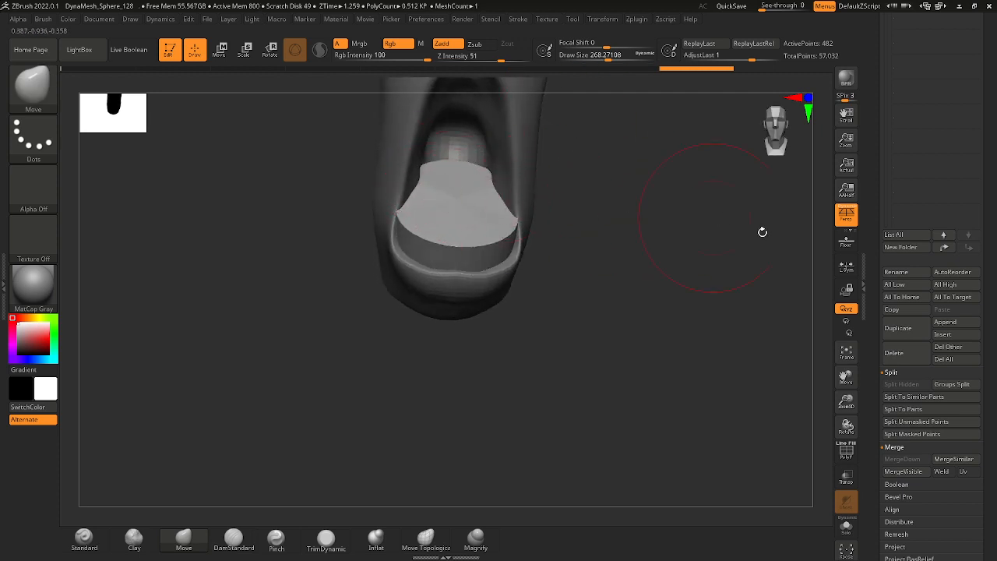
Adjust the cylinder's sides and rear with the Move brush to follow the inside of the lower mouth.
scroll(987, 369, down, 10)
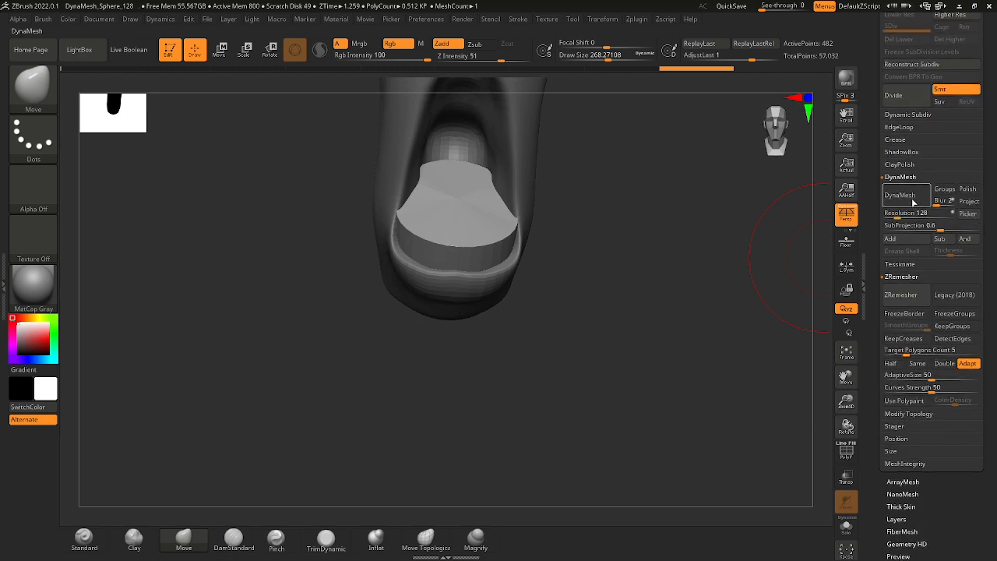
key(f)
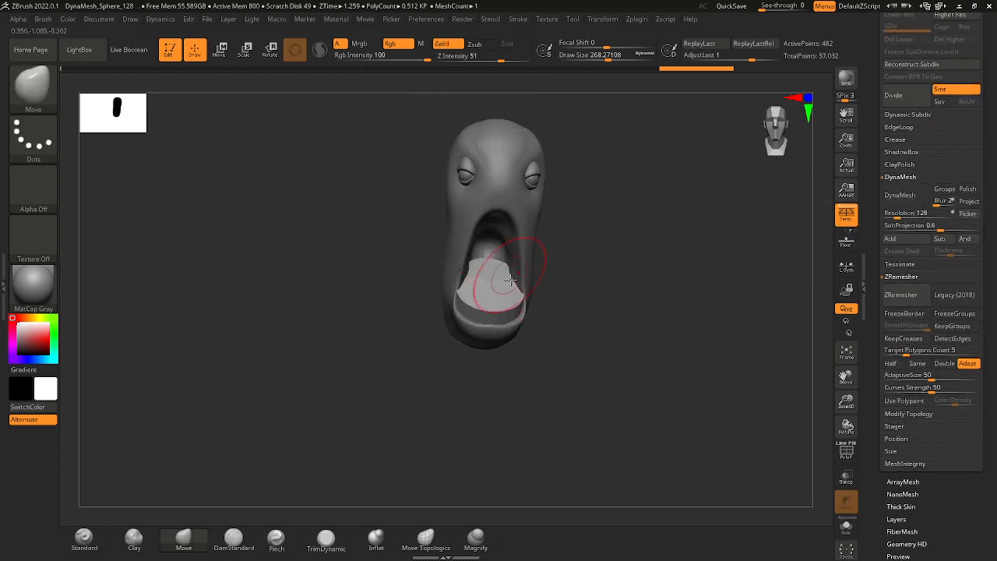
drag(617, 302, 605, 270)
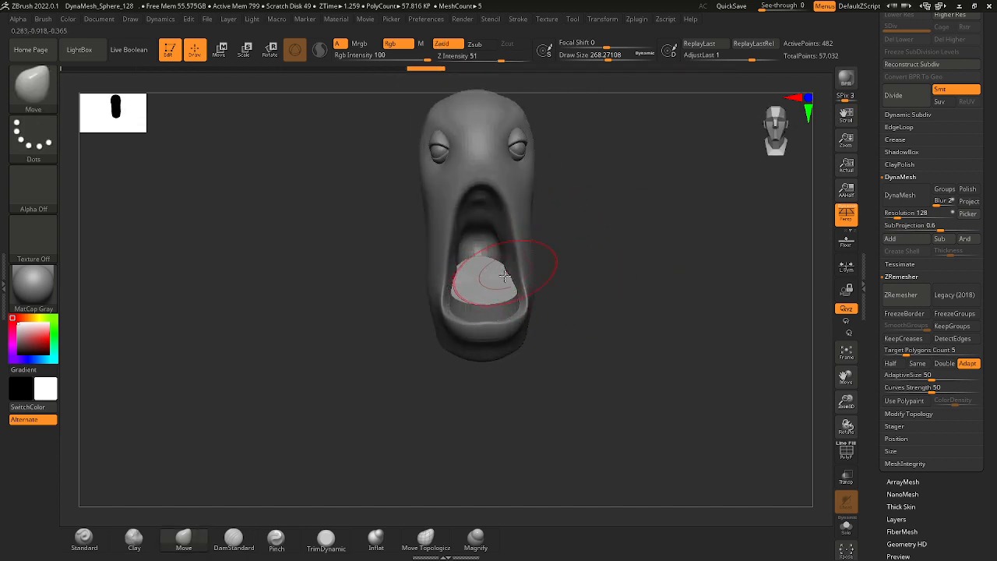
mouse_move(505, 275)
mouse_down()
mouse_move(512, 291)
mouse_move(561, 259)
mouse_up()
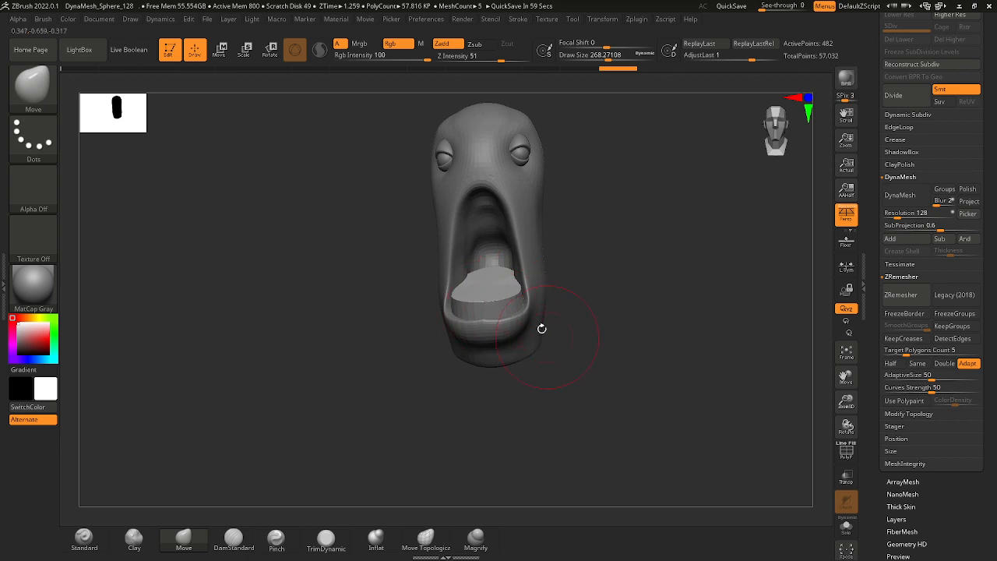
Make the head active, set the draw size to about 140, and reshape the lower lip's front edge in side view.
alt+drag(541, 329, 423, 338)
alt+click(493, 336)
drag(593, 360, 592, 330)
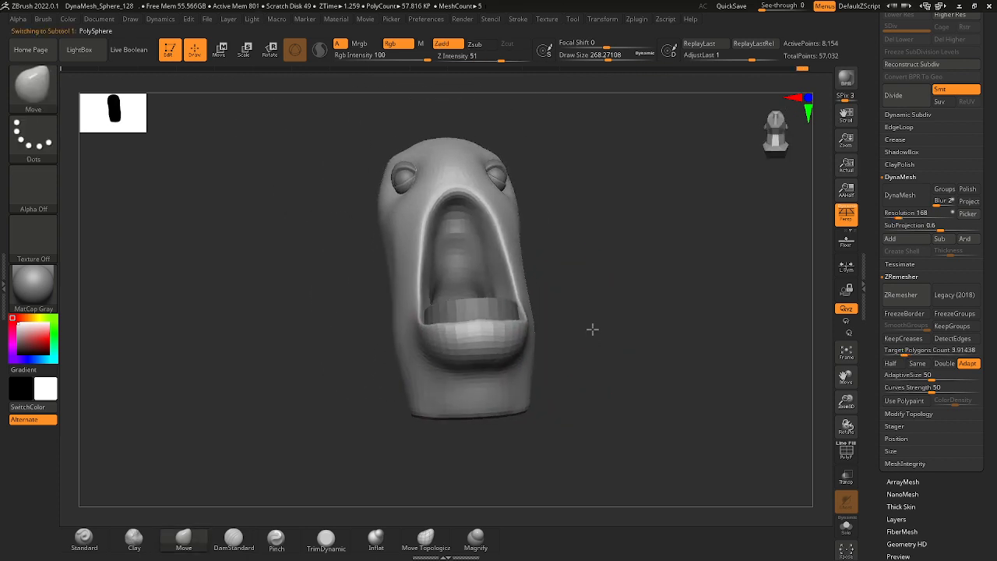
key(space)
drag(489, 352, 483, 353)
drag(539, 359, 597, 364)
key(space)
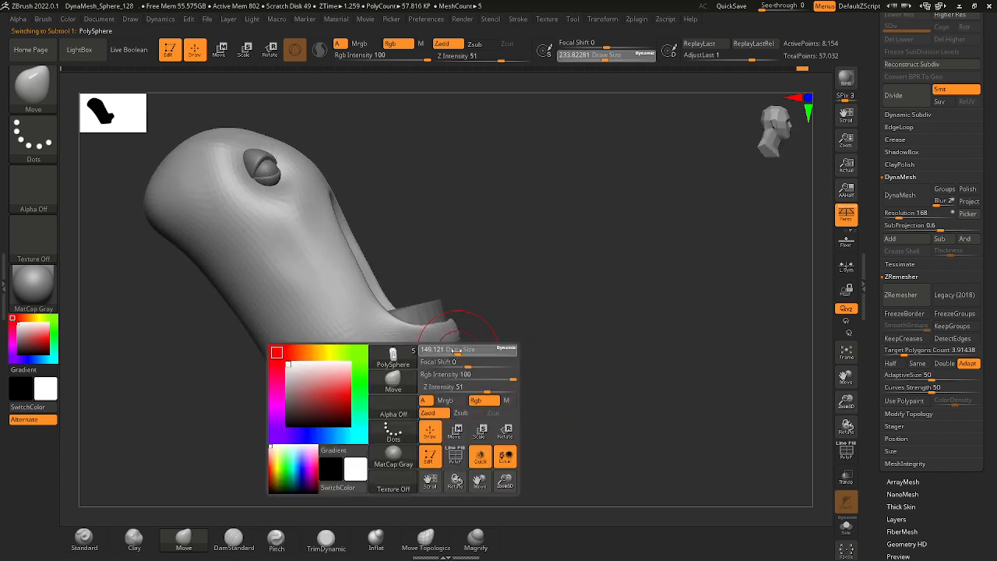
mouse_move(468, 351)
mouse_down()
mouse_move(444, 346)
mouse_move(456, 322)
mouse_up()
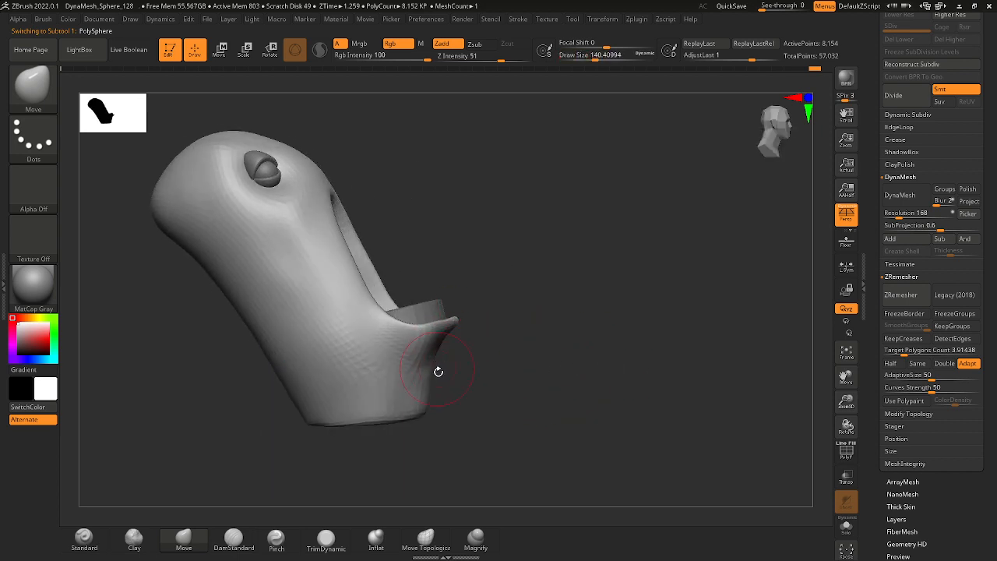
mouse_move(505, 362)
mouse_down()
mouse_move(450, 344)
mouse_move(429, 351)
mouse_move(488, 348)
mouse_up()
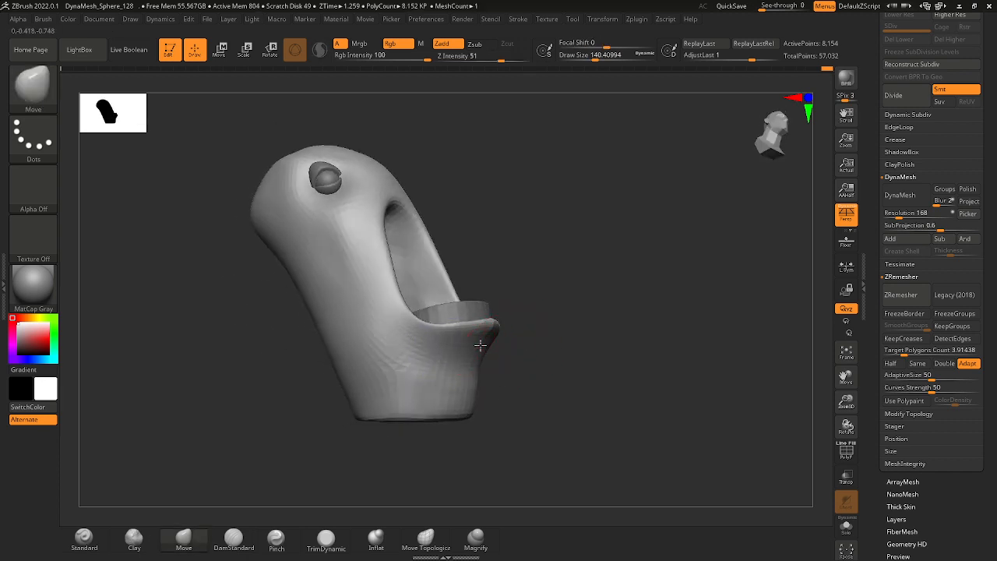
Select the cylinder, mask a section of it, and raise its top with the transform gizmo to make the block taller.
right_drag(540, 318, 563, 268)
alt+click(499, 301)
key(ctrl)
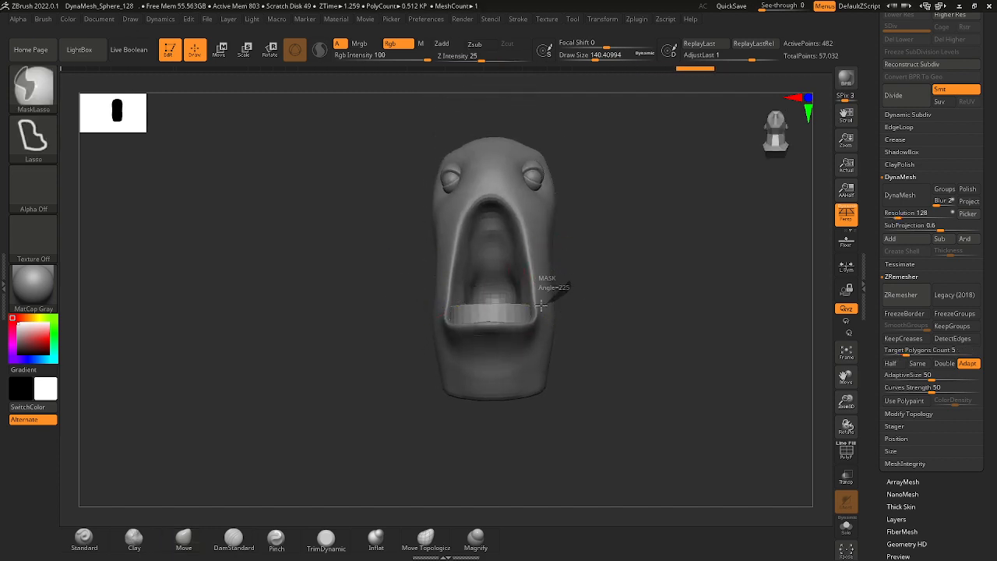
mouse_move(541, 307)
ctrl+mouse_down()
mouse_move(463, 285)
mouse_move(572, 287)
ctrl+mouse_up()
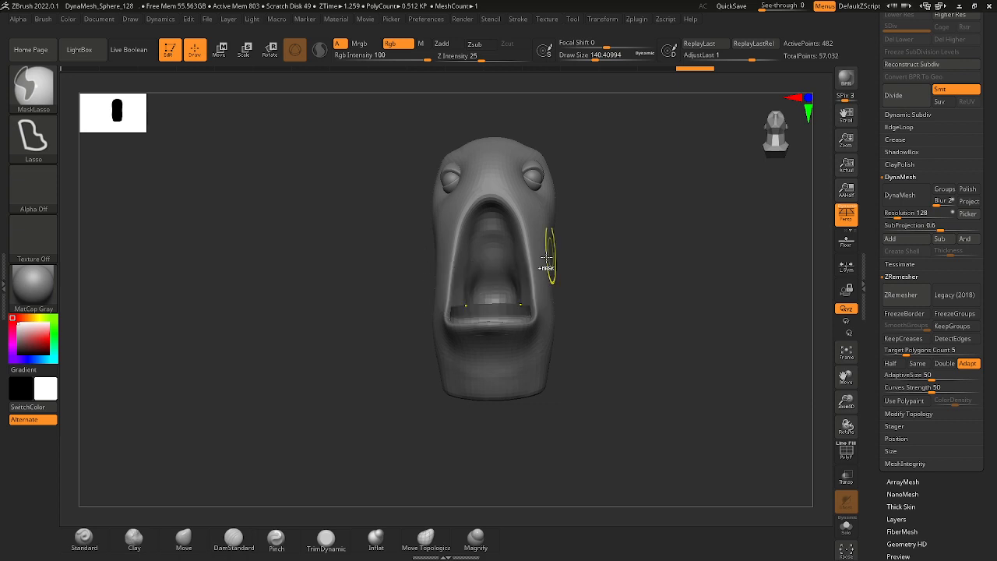
click(222, 52)
ctrl+click(380, 260)
ctrl+right_drag(472, 343, 477, 444)
drag(473, 269, 473, 250)
ctrl+drag(594, 319, 585, 341)
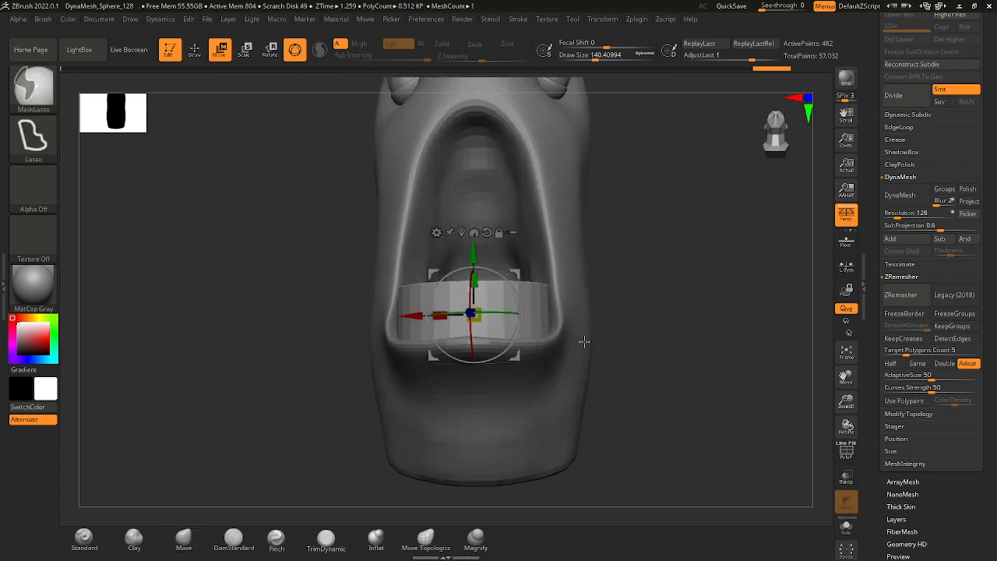
Convert the cylinder block to a DynaMesh at resolution 128.
right_drag(614, 338, 621, 365)
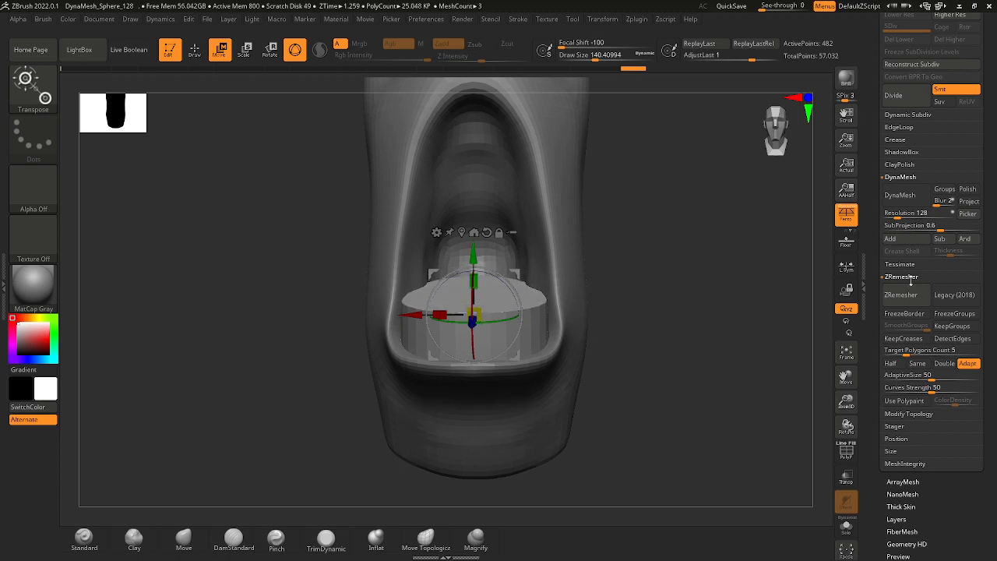
click(900, 195)
right_drag(748, 296, 569, 314)
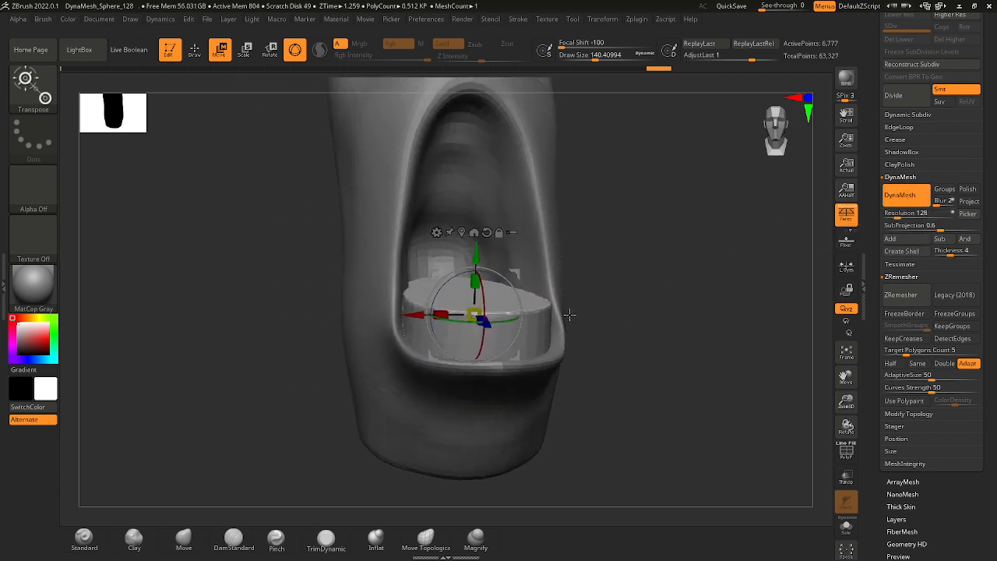
Set the Move brush's draw size to about 299 and reshape the block's top inside the lower mouth.
click(196, 49)
key(space)
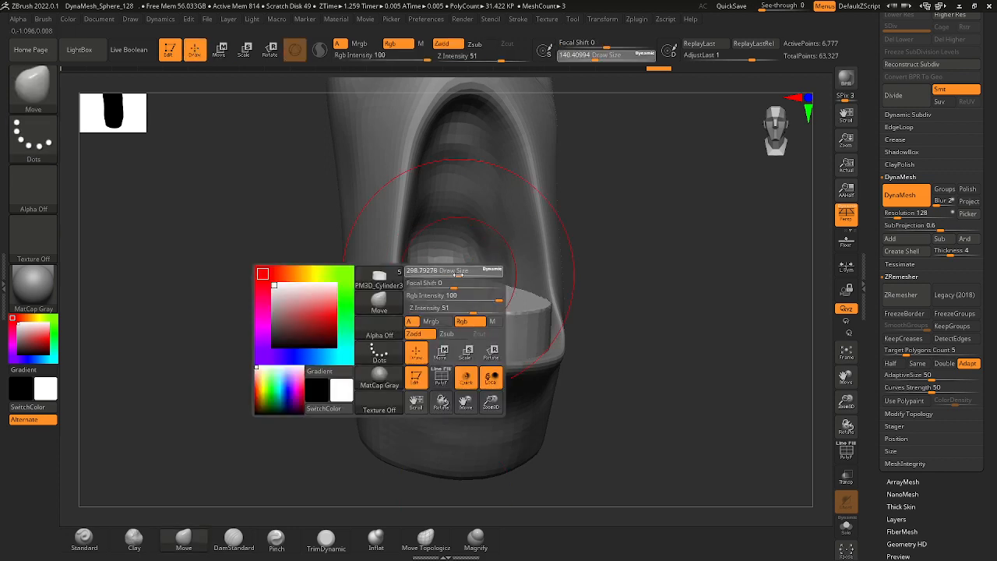
key(b)
key(m)
key(v)
right_drag(584, 296, 460, 234)
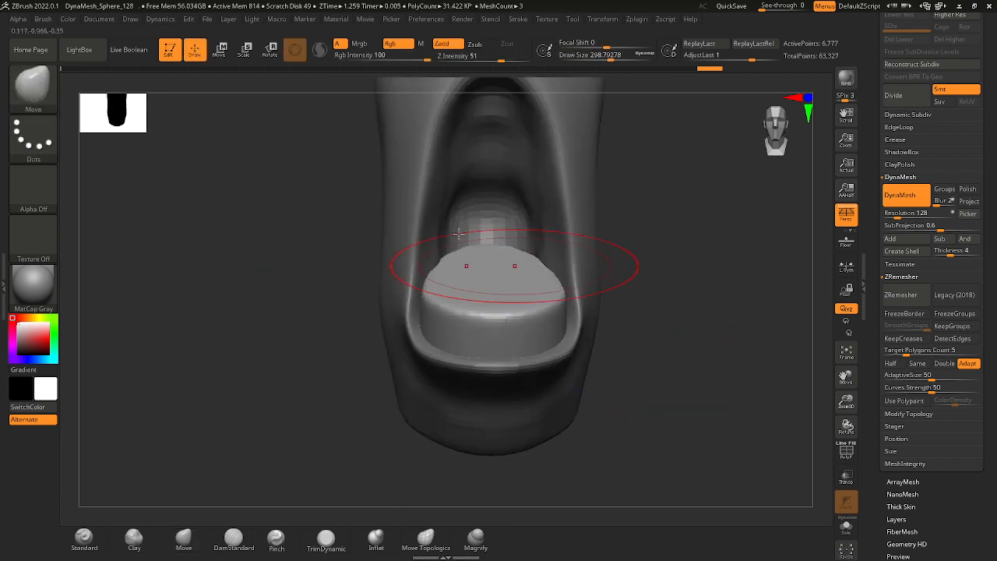
Duplicate the block with the transform gizmo, placing the copy above the mouth opening between the eyes.
click(222, 49)
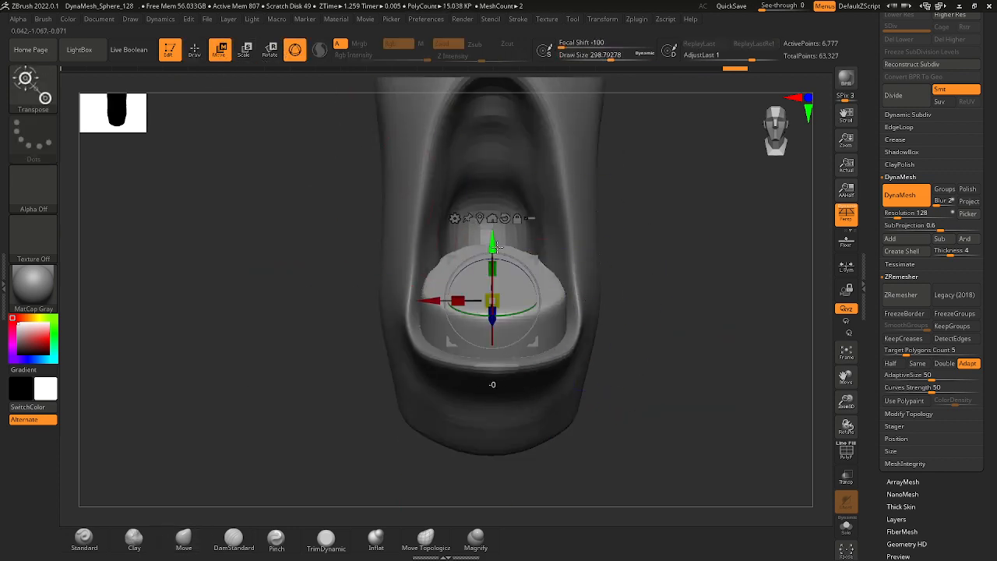
drag(496, 246, 496, 220)
key(ctrl+z)
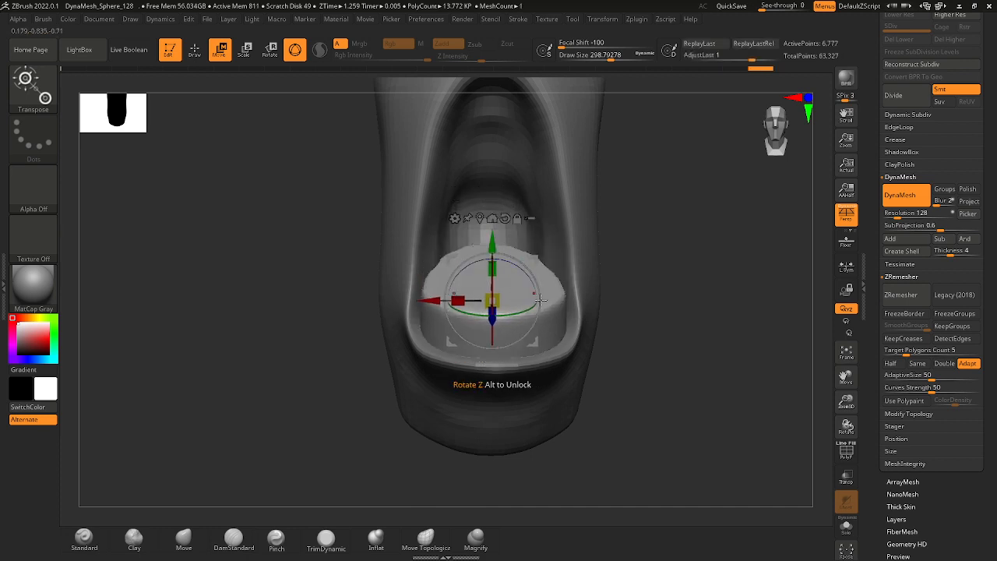
mouse_move(635, 294)
right_down()
mouse_move(656, 289)
mouse_move(637, 296)
right_up()
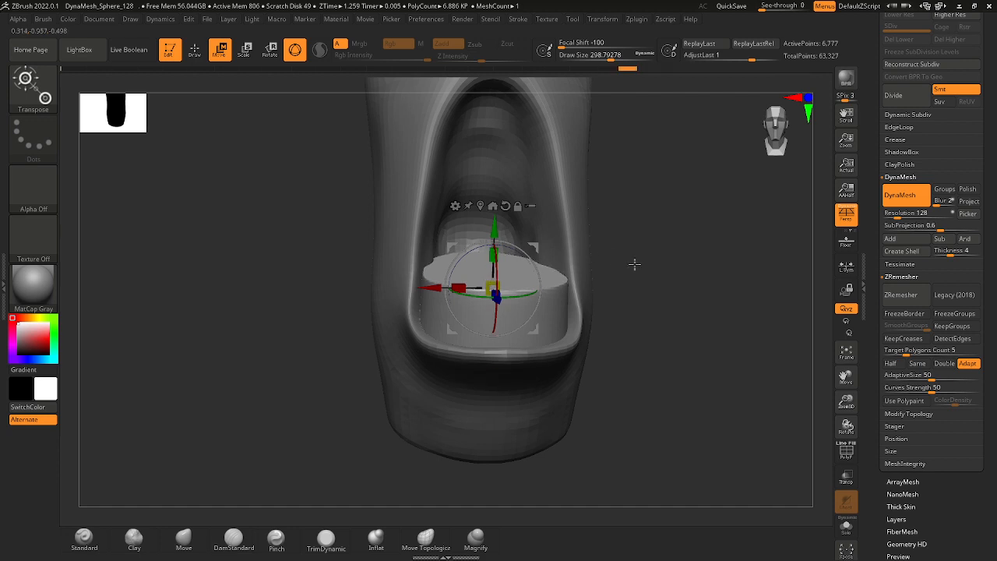
mouse_move(634, 264)
mouse_down()
mouse_move(574, 251)
mouse_move(619, 283)
mouse_move(656, 282)
mouse_up()
ctrl+drag(521, 256, 517, 145)
Lower the upper copy toward the mouth's top edge and adjust its depth in side view.
drag(580, 179, 651, 197)
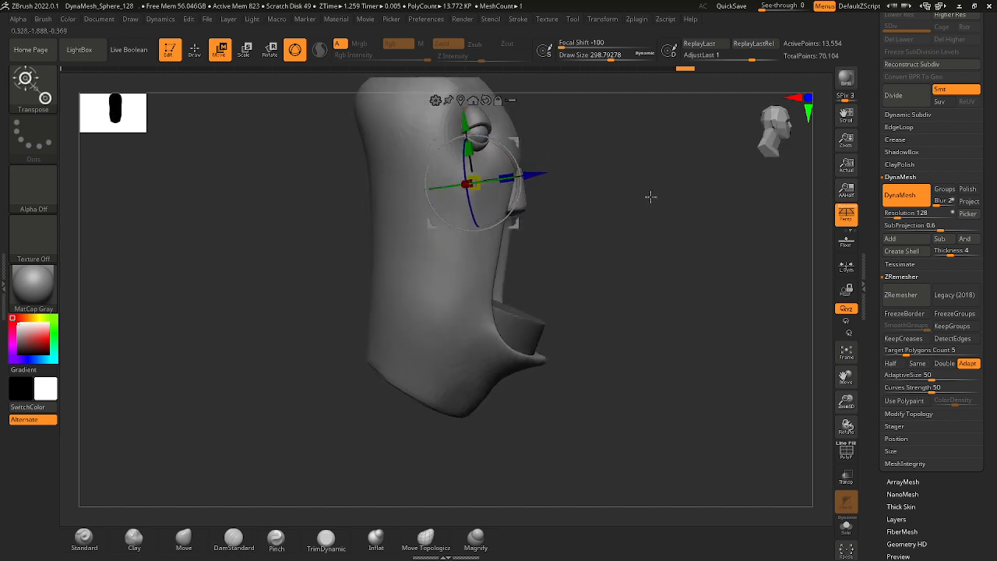
drag(541, 175, 543, 174)
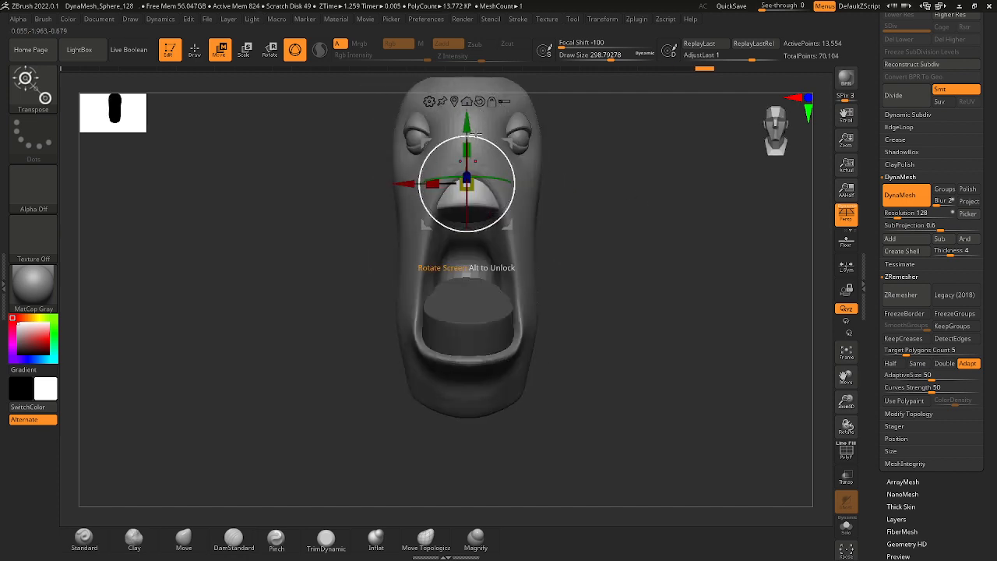
drag(465, 115, 467, 154)
drag(602, 221, 639, 225)
ctrl+right_drag(574, 202, 568, 197)
drag(541, 188, 541, 188)
Select the lower cylinder block inside the mouth and bring the head into side view.
click(570, 390)
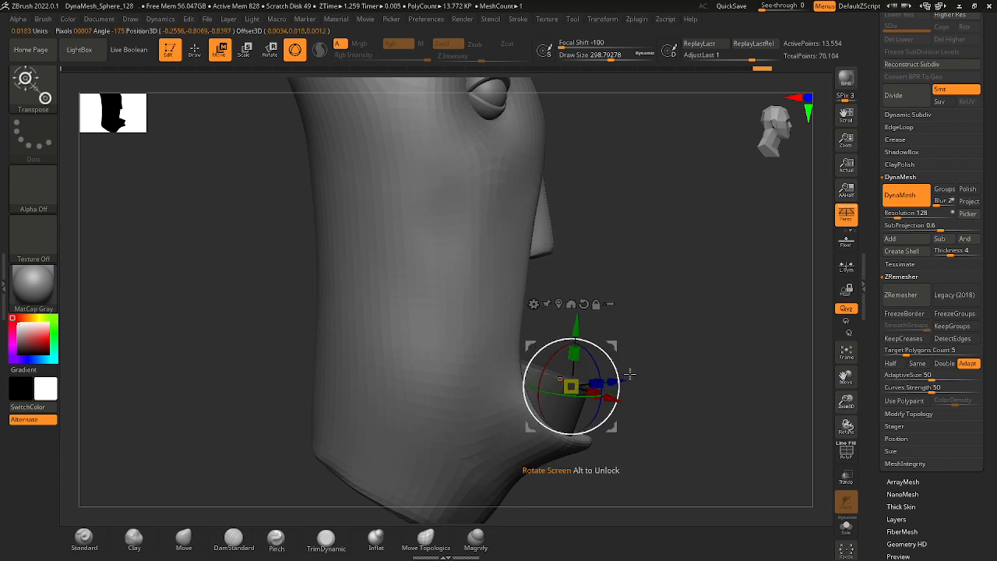
alt+drag(628, 322, 603, 293)
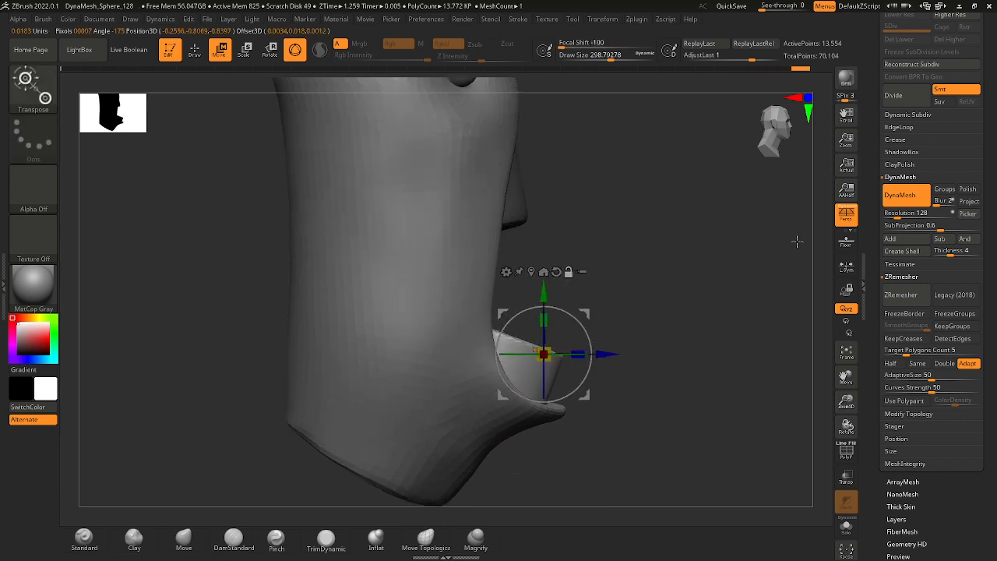
scroll(935, 155, up, 5)
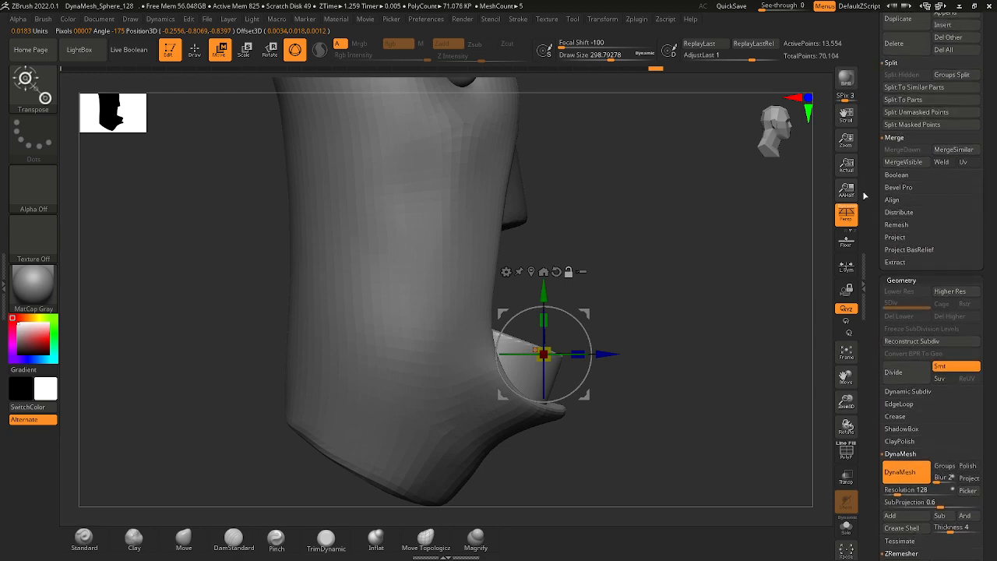
scroll(982, 182, up, 3)
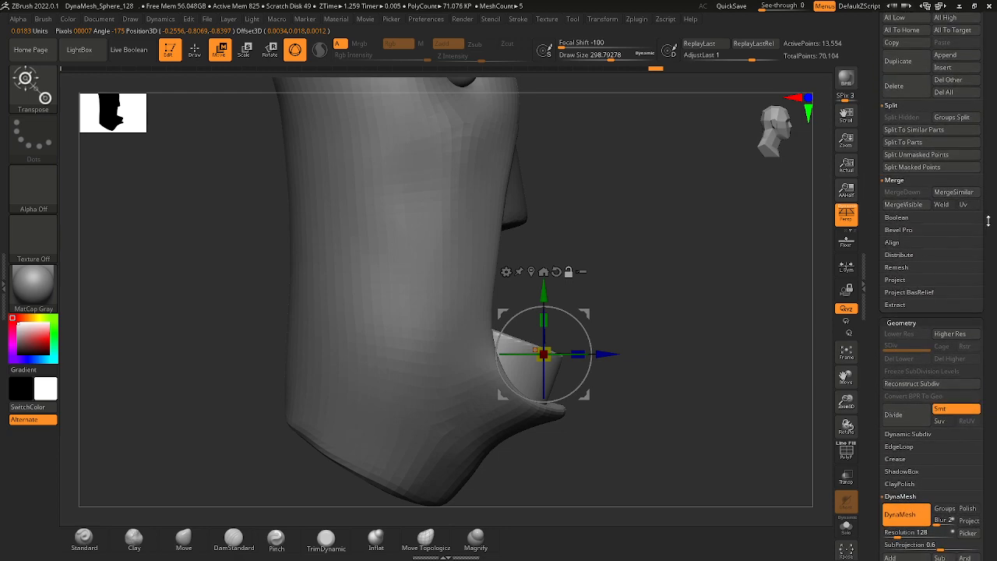
scroll(983, 241, up, 2)
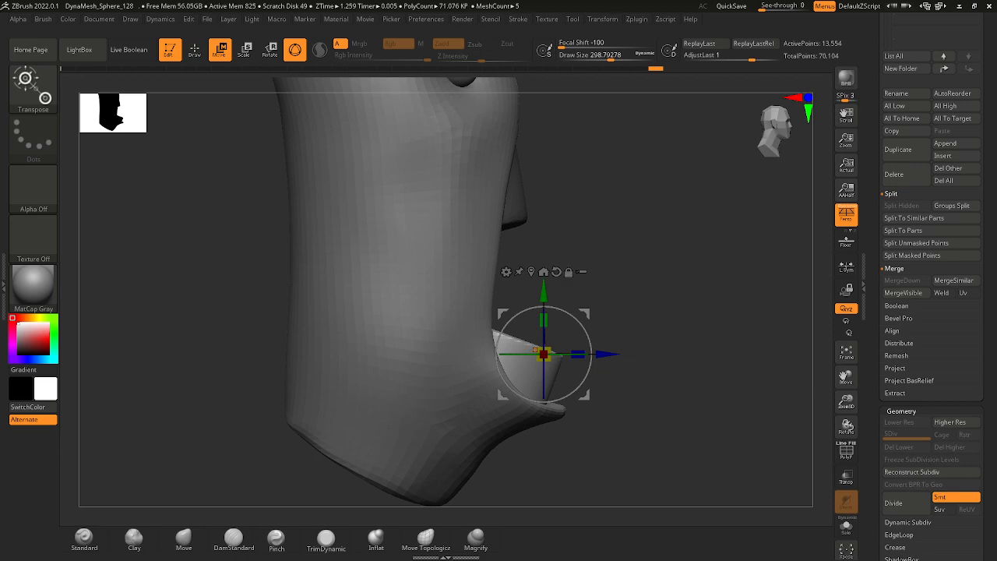
Switch to the browser and examine the mouths and teeth of the painted alien heads in the ArtStation reference, then return to ZBrush.
key(alt+Tab)
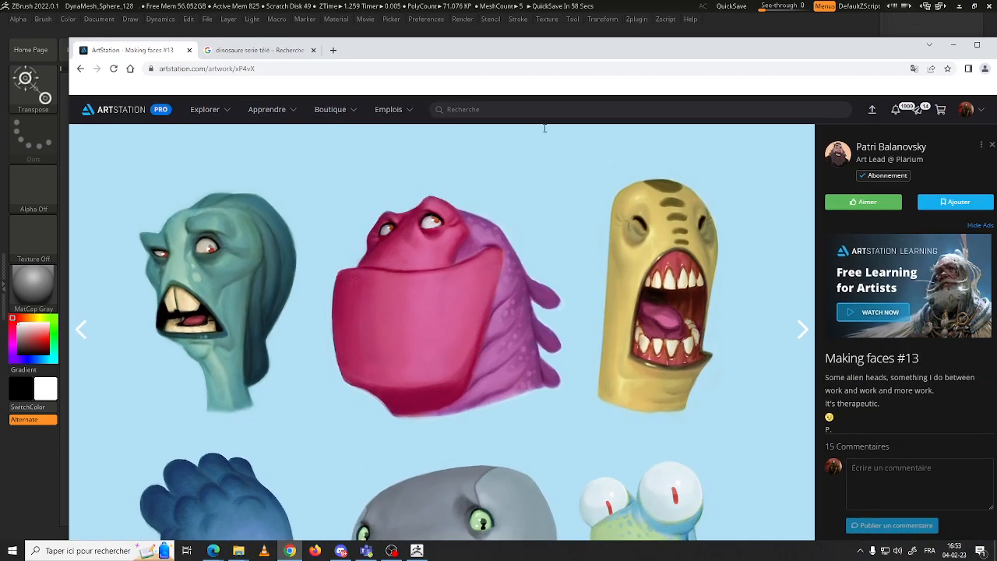
scroll(483, 306, down, 2)
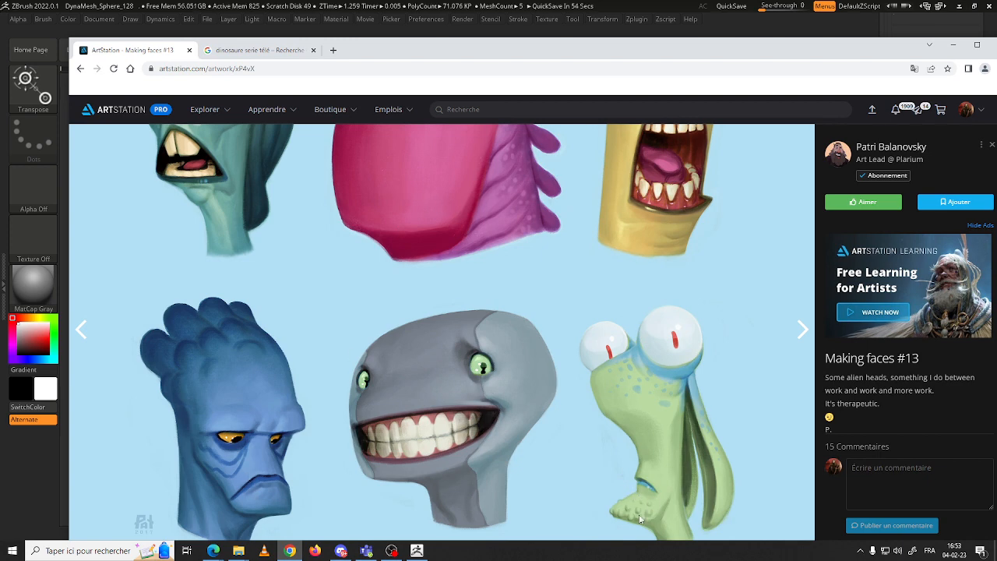
scroll(467, 429, up, 2)
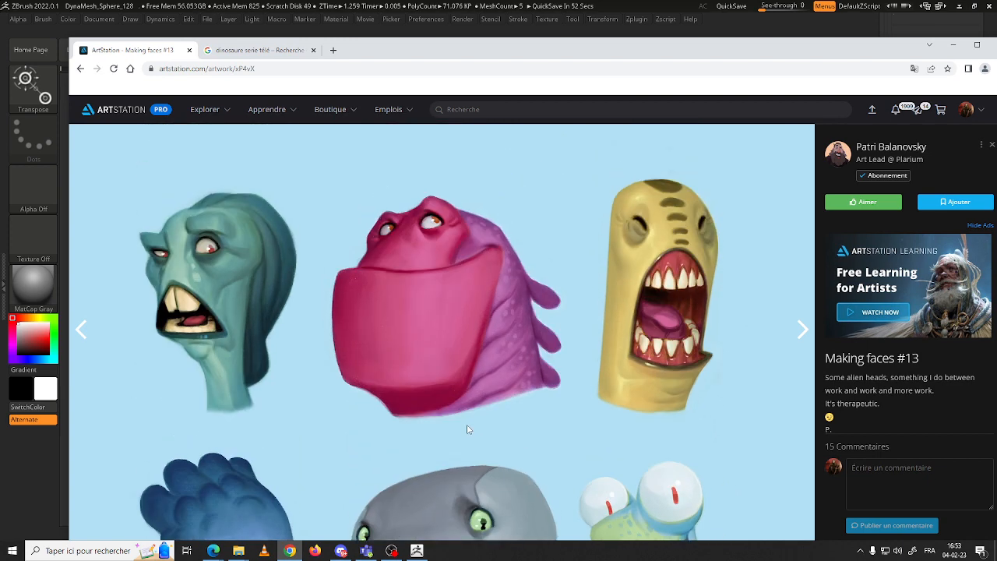
scroll(405, 292, down, 2)
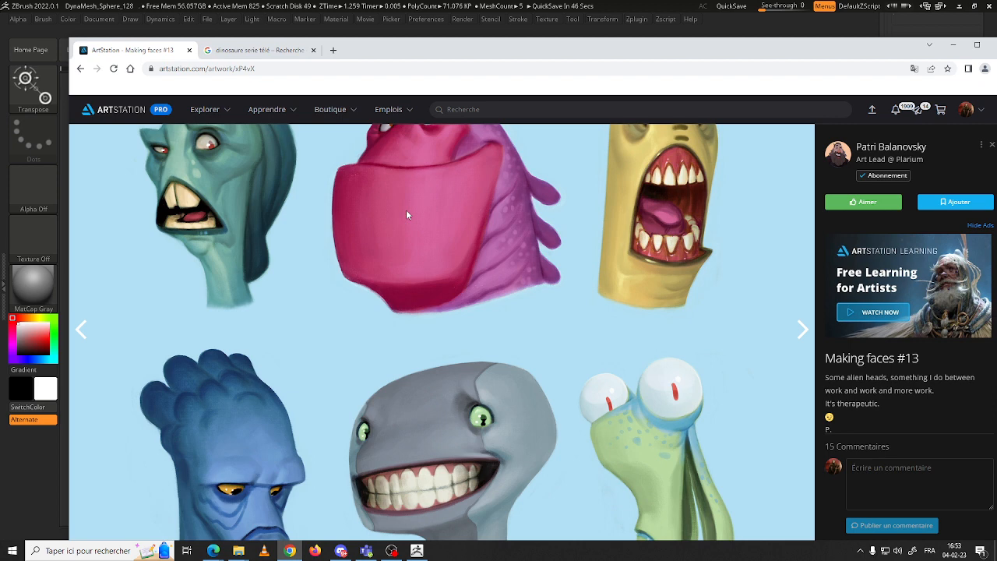
scroll(483, 238, up, 2)
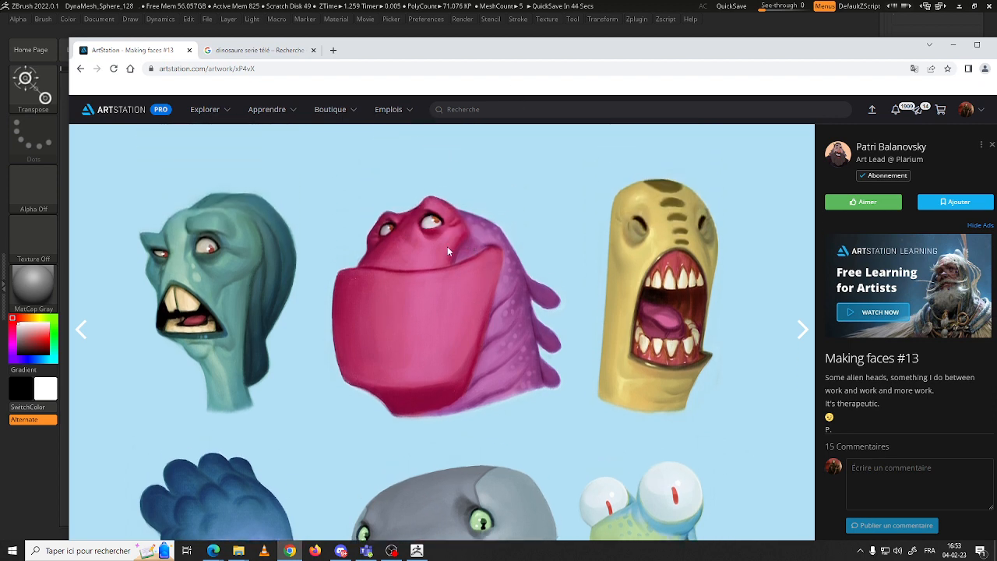
scroll(403, 255, down, 2)
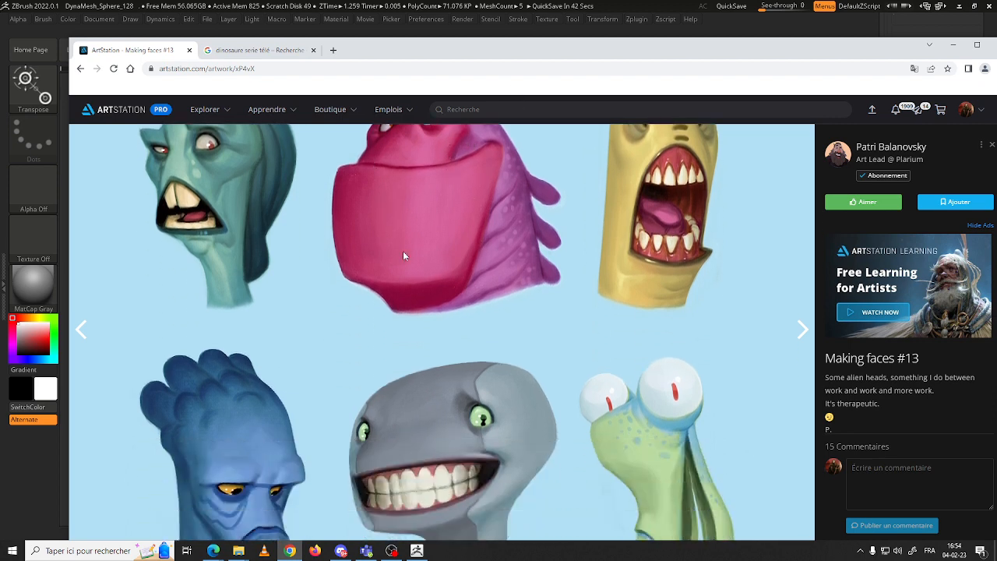
scroll(391, 203, down, 2)
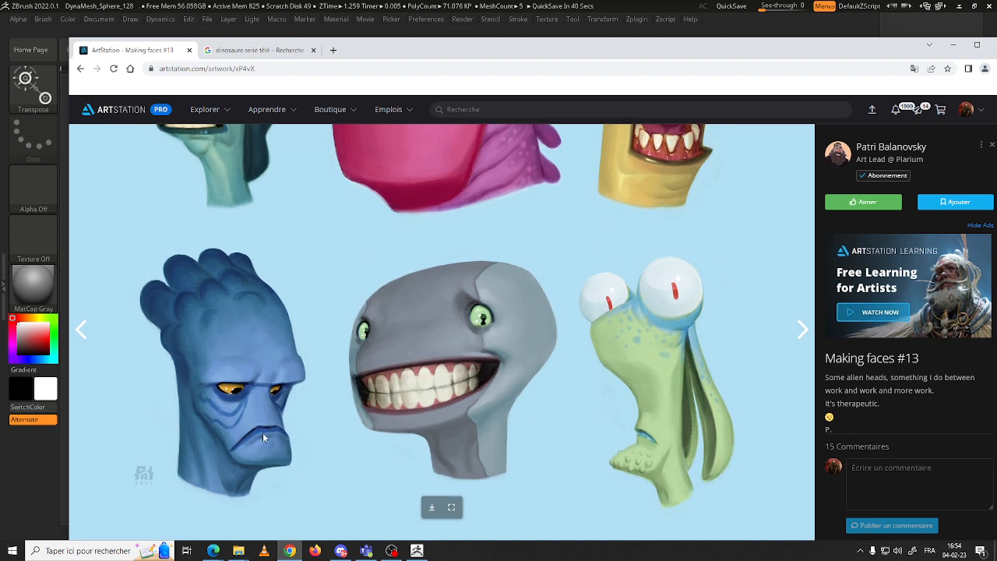
scroll(311, 405, up, 3)
scroll(386, 378, down, 2)
scroll(386, 378, up, 3)
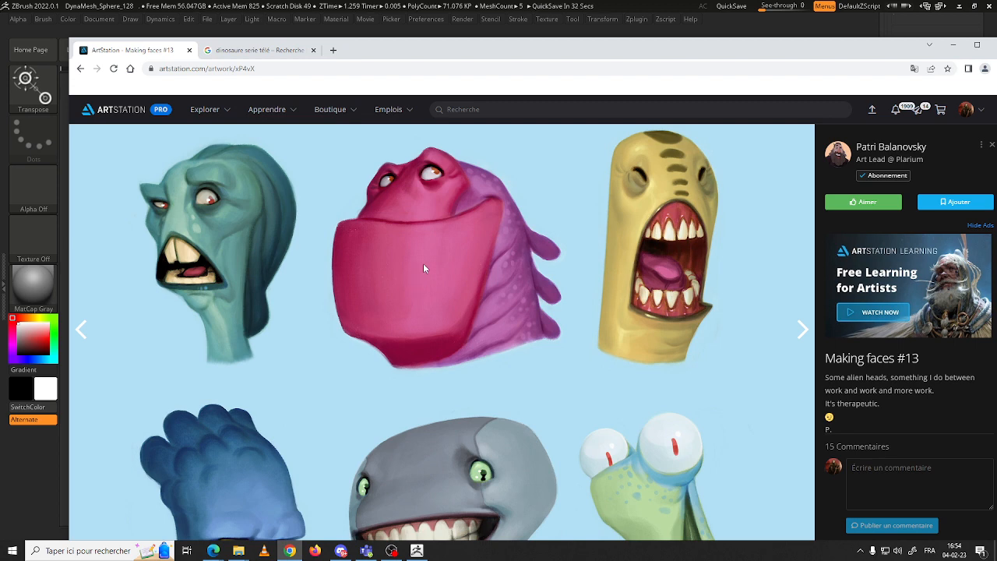
scroll(295, 214, down, 2)
scroll(330, 206, up, 2)
scroll(410, 212, down, 2)
scroll(434, 217, up, 2)
scroll(435, 222, up, 1)
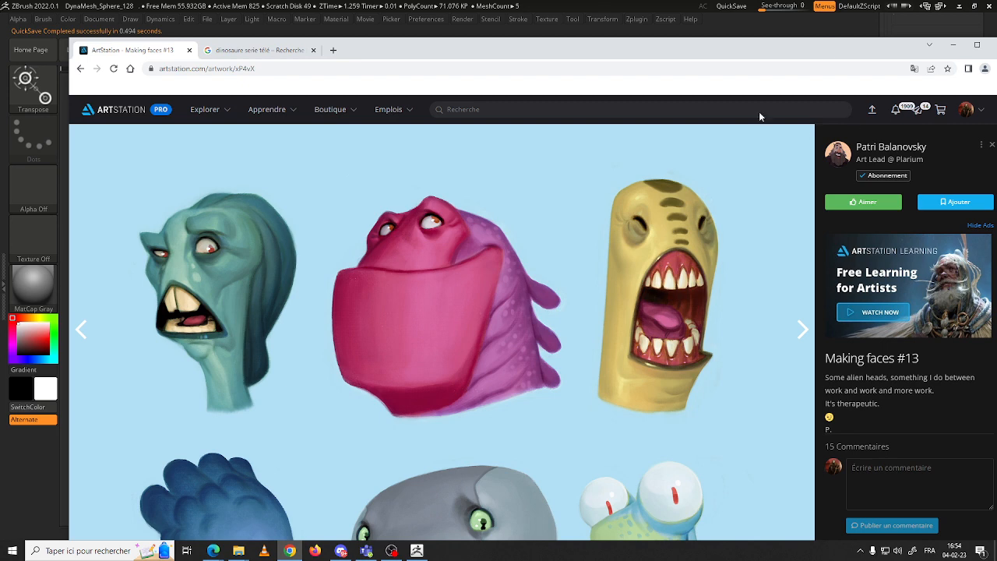
click(963, 45)
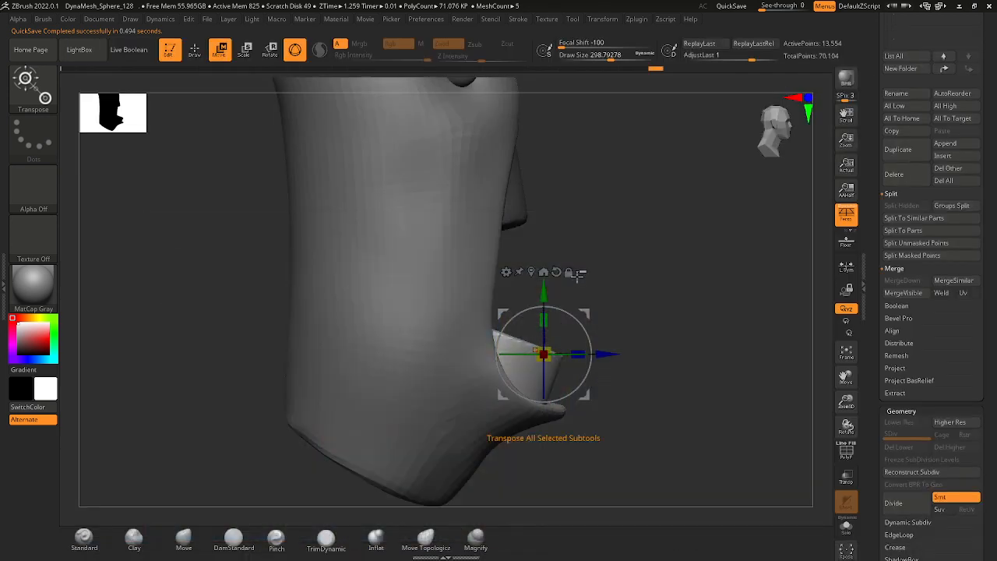
Push the lower block slightly back into the mouth in side view and select the upper block.
mouse_move(608, 354)
mouse_down()
mouse_move(581, 355)
mouse_move(592, 355)
mouse_up()
alt+click(522, 212)
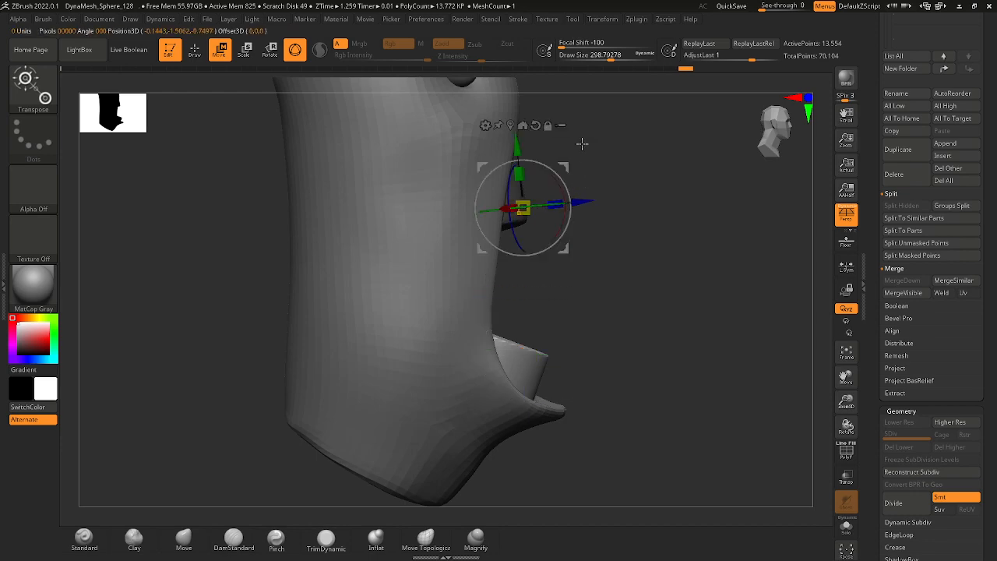
Select the head, set the Move brush's draw size to about 217, and pull the upper lip forward over the upper block.
alt+click(484, 176)
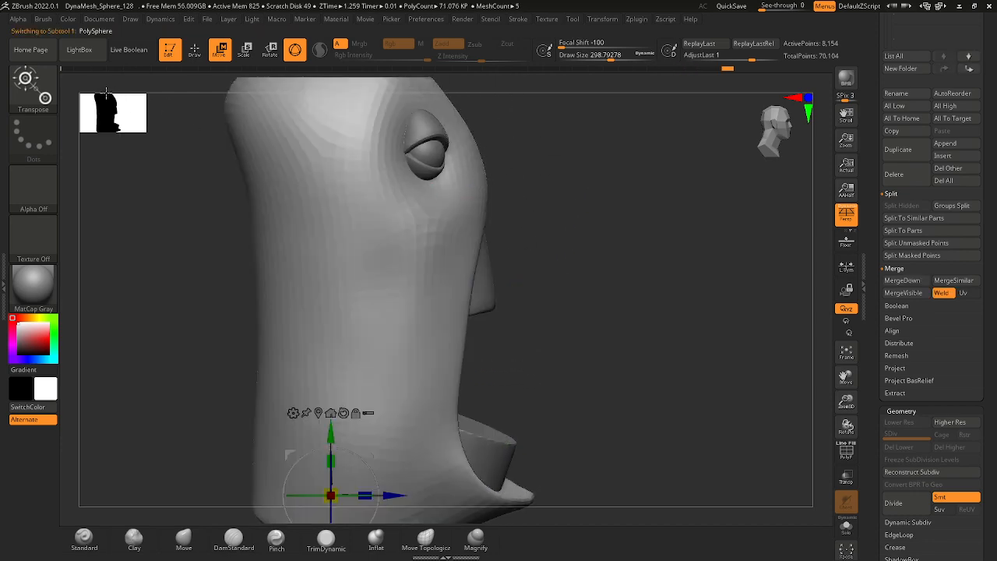
key(b)
key(m)
key(v)
key(space)
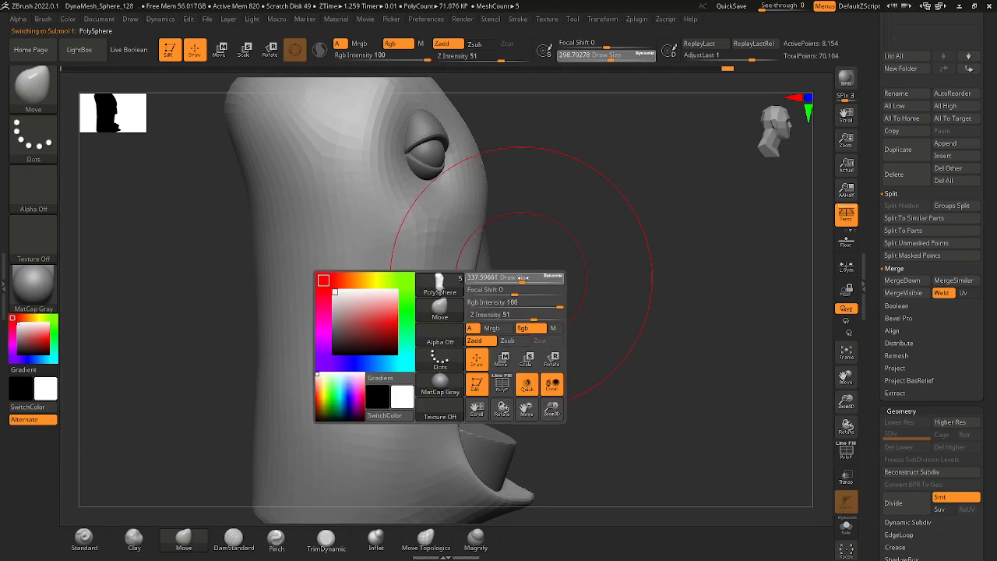
drag(523, 279, 526, 278)
key(space)
mouse_move(541, 242)
mouse_down()
mouse_move(475, 233)
mouse_move(493, 230)
mouse_up()
drag(530, 246, 493, 229)
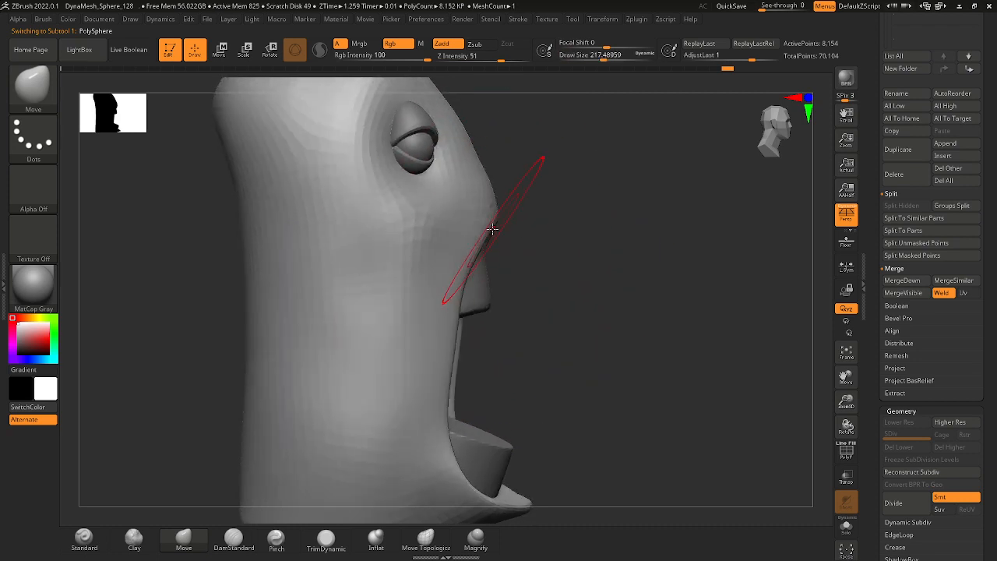
drag(476, 271, 481, 269)
Set the draw size to about 149 and reshape the upper lip and the side edges of the mouth opening.
key(space)
drag(455, 354, 449, 353)
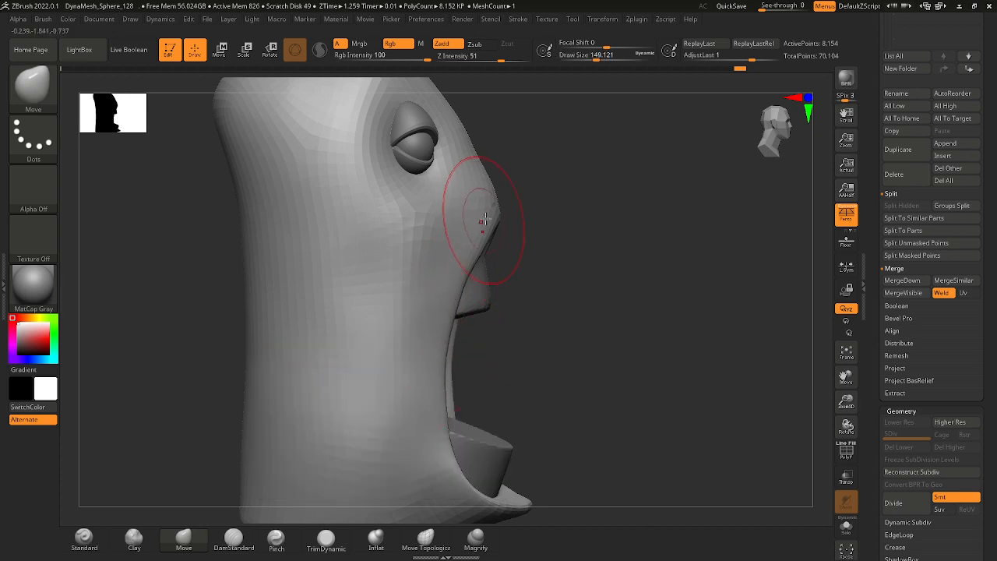
mouse_move(494, 218)
mouse_down()
mouse_move(494, 232)
mouse_move(464, 243)
mouse_up()
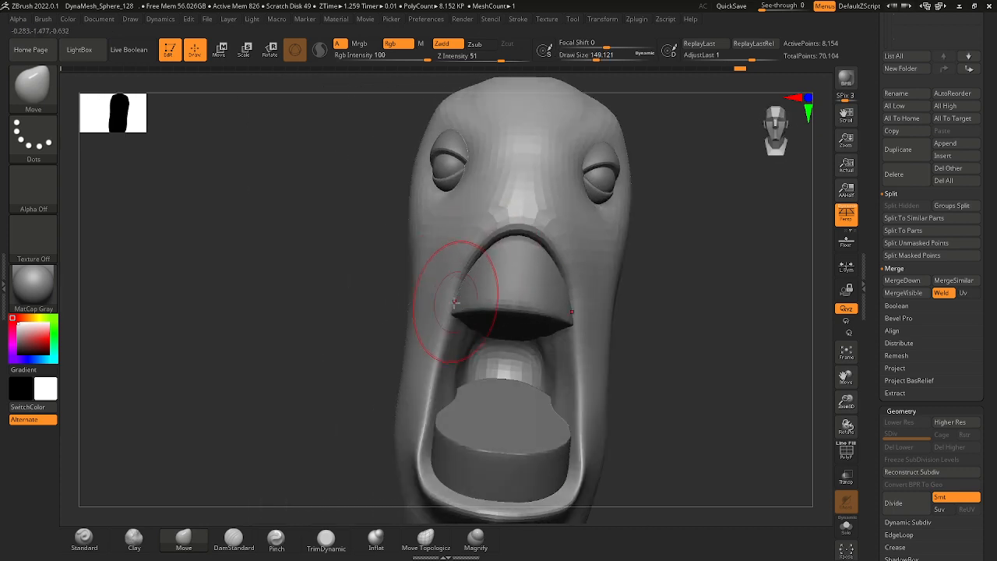
mouse_move(455, 302)
mouse_down()
mouse_move(363, 272)
mouse_move(436, 319)
mouse_move(428, 311)
mouse_move(472, 296)
mouse_up()
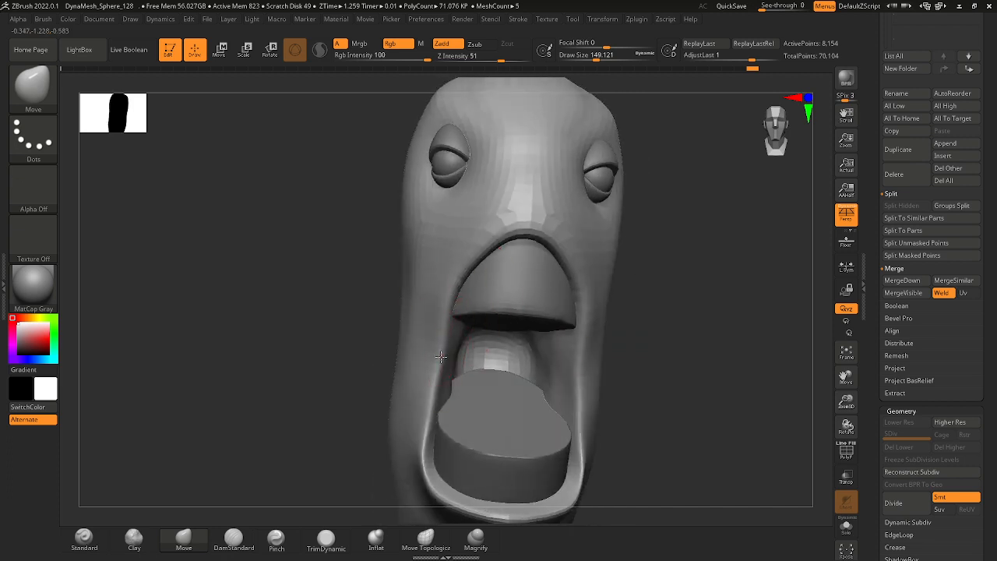
drag(434, 390, 575, 346)
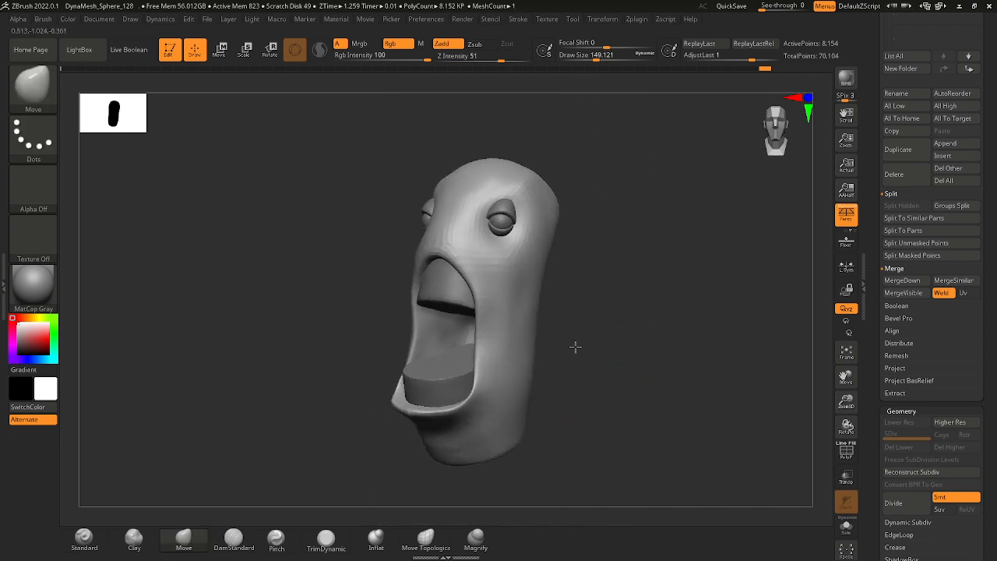
right_drag(575, 346, 650, 397)
key(space)
click(648, 455)
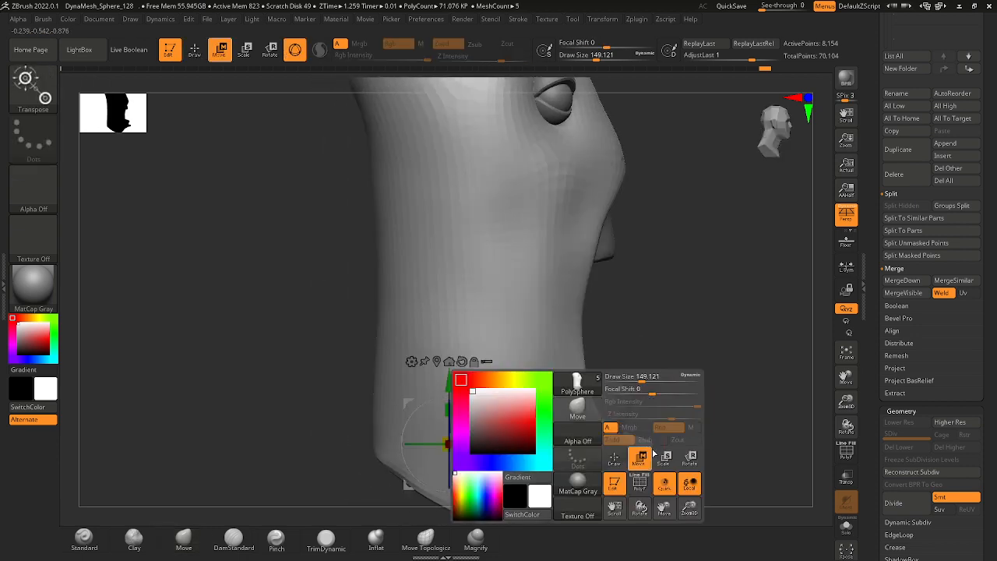
click(194, 51)
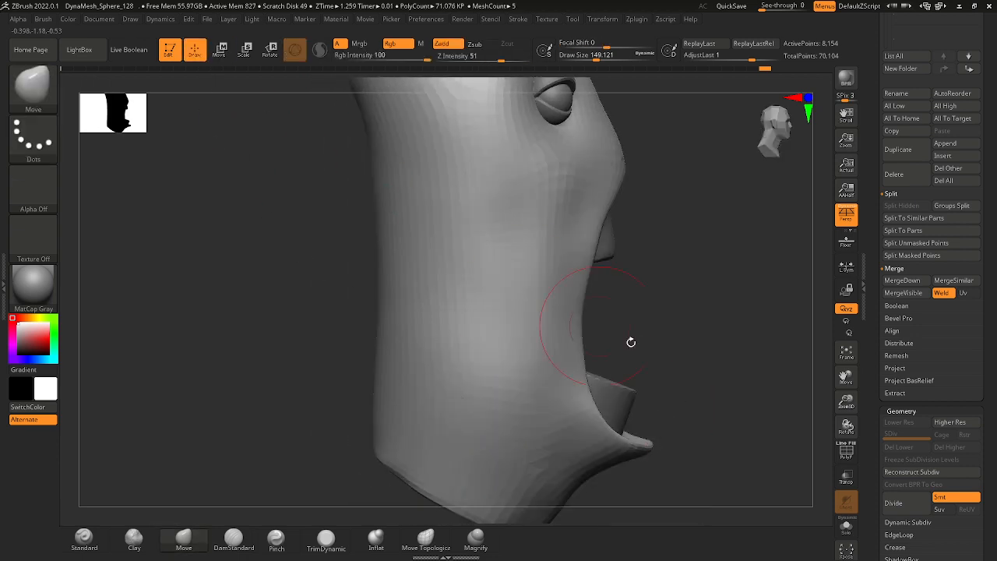
Set the Move brush's draw size to about 97 and reshape the tip and outer edge of the lower lip.
right_drag(629, 340, 564, 361)
mouse_move(554, 380)
mouse_down()
mouse_move(552, 371)
mouse_move(538, 388)
mouse_move(552, 393)
mouse_move(536, 379)
mouse_up()
key(space)
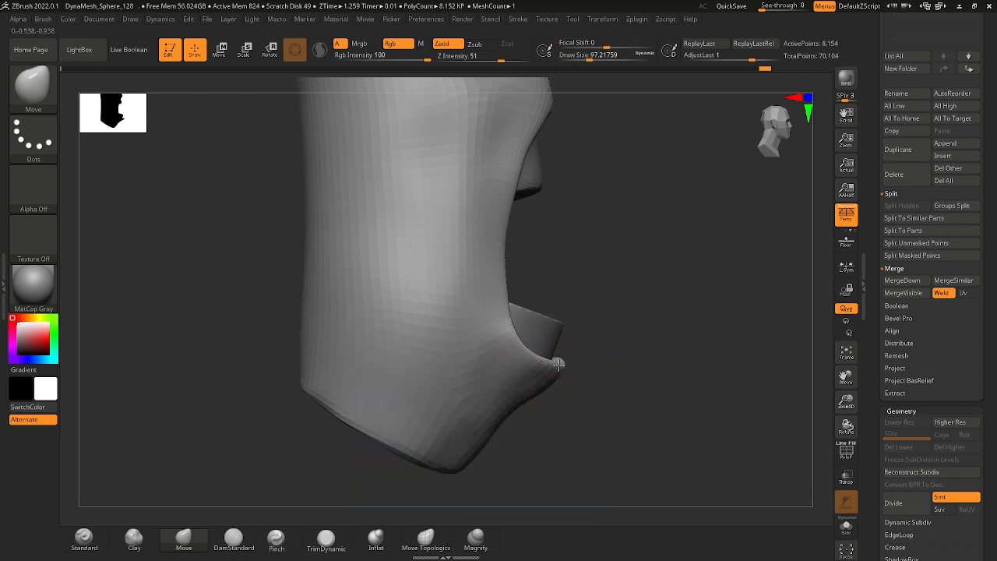
right_drag(580, 376, 547, 372)
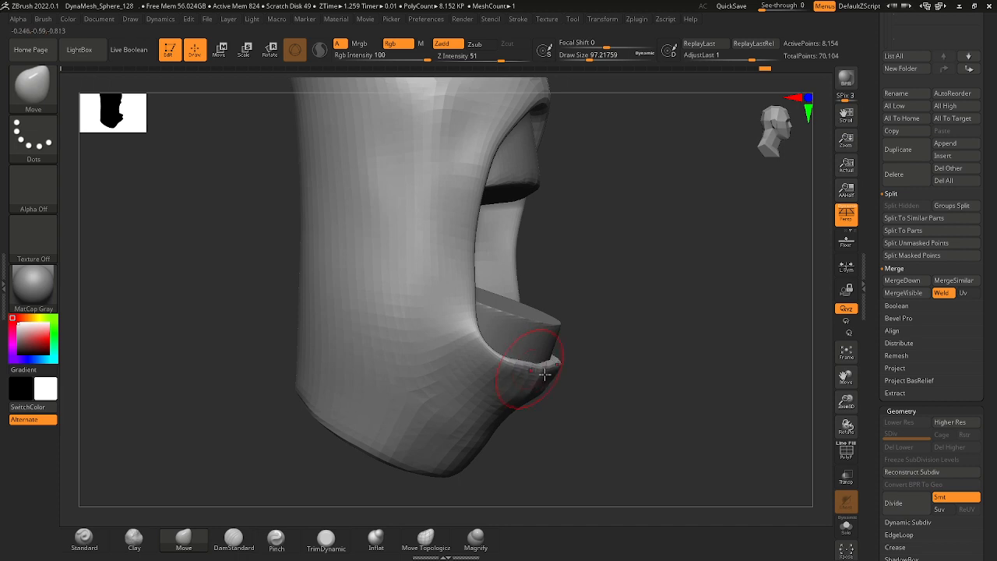
mouse_move(616, 385)
mouse_down()
mouse_move(550, 379)
mouse_move(583, 392)
mouse_move(509, 376)
mouse_up()
shift+drag(670, 409, 732, 405)
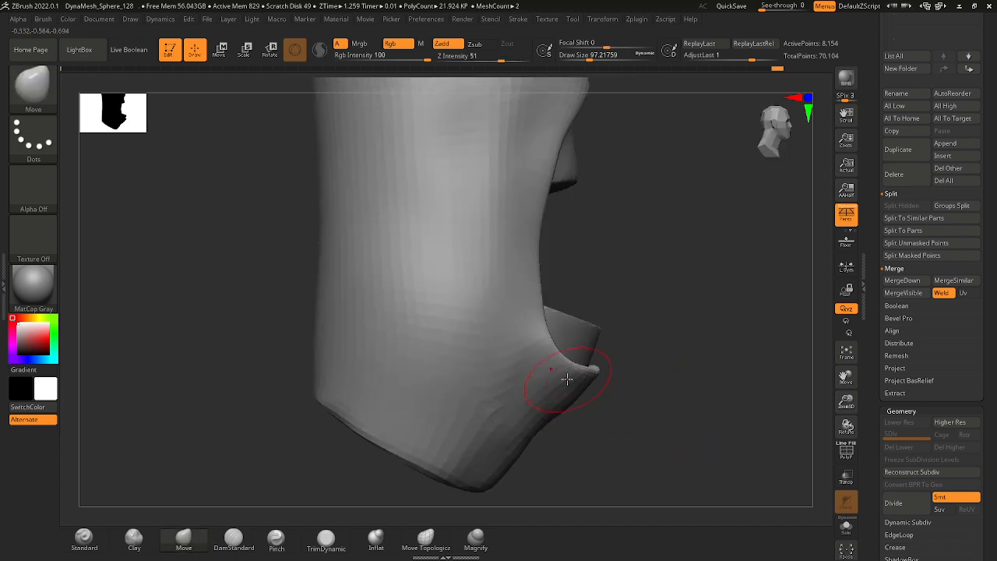
Set the draw size to about 145 and adjust the mouth's side edges down to the corners beside the lower block.
key(space)
drag(535, 293, 539, 292)
drag(538, 241, 543, 243)
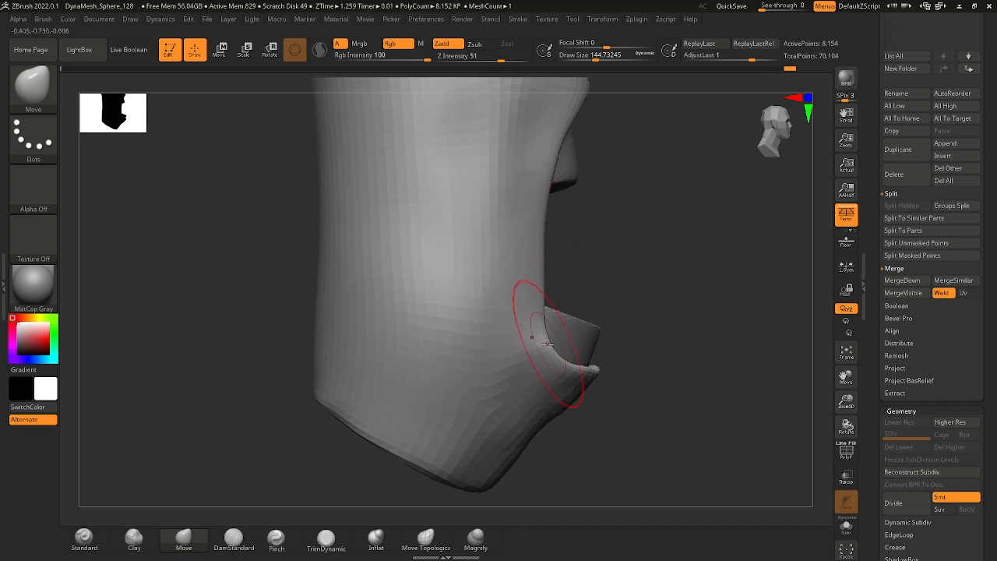
drag(646, 344, 581, 319)
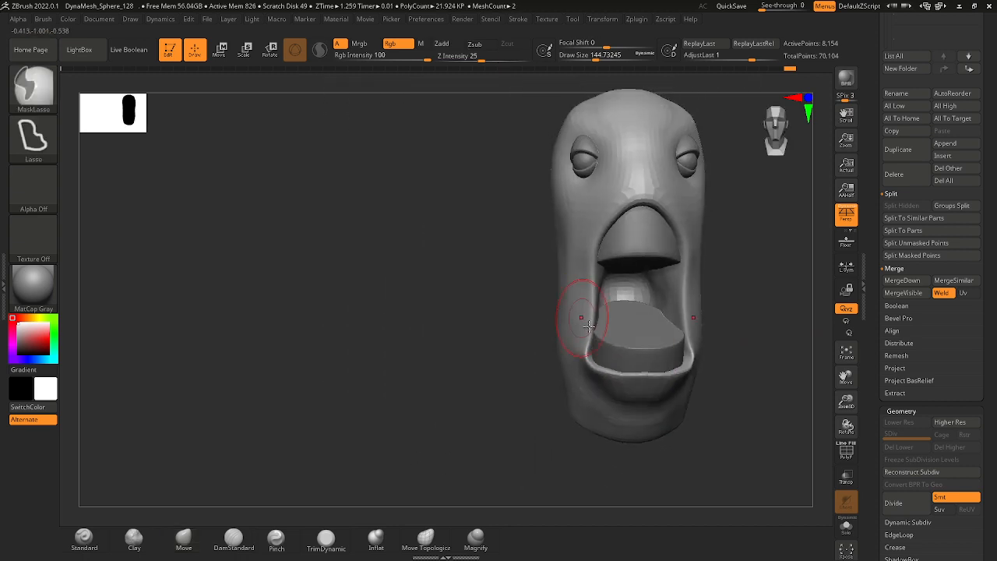
mouse_move(587, 353)
mouse_down()
mouse_move(599, 352)
mouse_move(597, 380)
mouse_move(587, 323)
mouse_up()
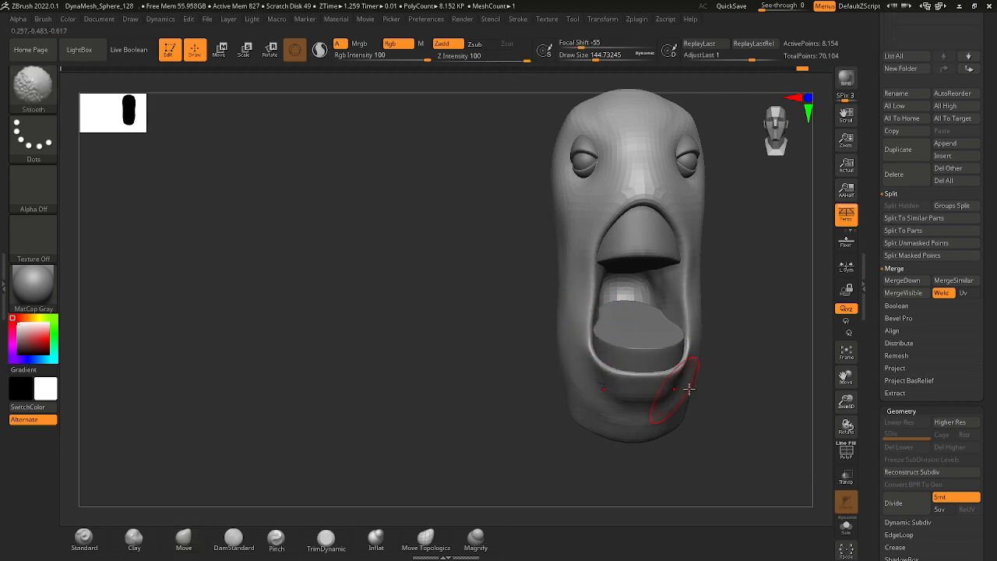
Refine the jaw and mouth corners around the lower lip, checking the head's shape from the side and front.
drag(724, 423, 602, 385)
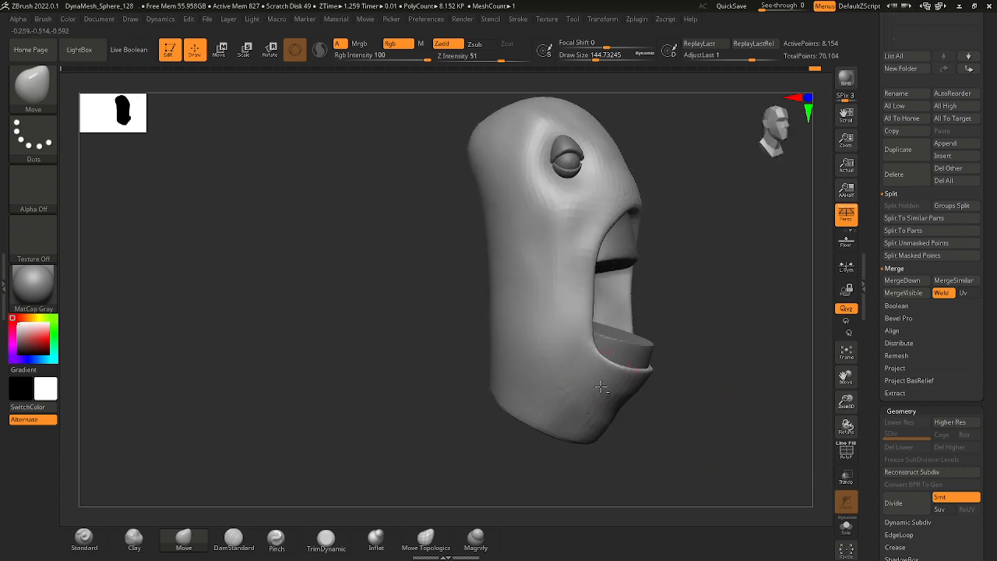
drag(682, 370, 643, 360)
mouse_move(644, 360)
ctrl+right_down()
mouse_move(699, 331)
mouse_move(627, 332)
ctrl+right_up()
ctrl+right_drag(567, 314, 651, 316)
alt+right_drag(651, 316, 590, 325)
mouse_move(629, 333)
mouse_down()
mouse_move(587, 332)
mouse_move(621, 336)
mouse_up()
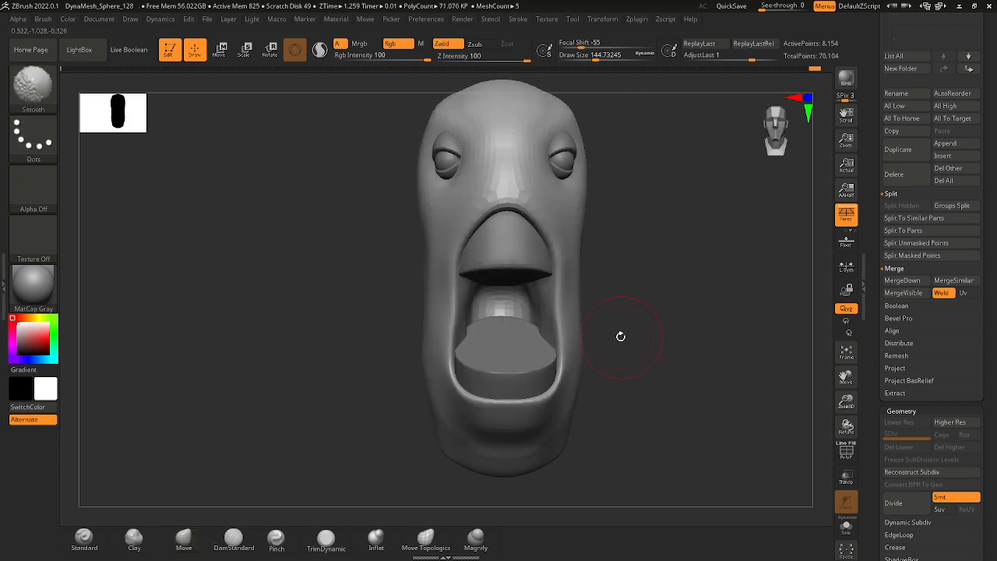
ctrl+right_drag(577, 317, 591, 347)
Select the lower mouth block, set the draw size to about 101 and reshape the back of its top face.
alt+click(510, 350)
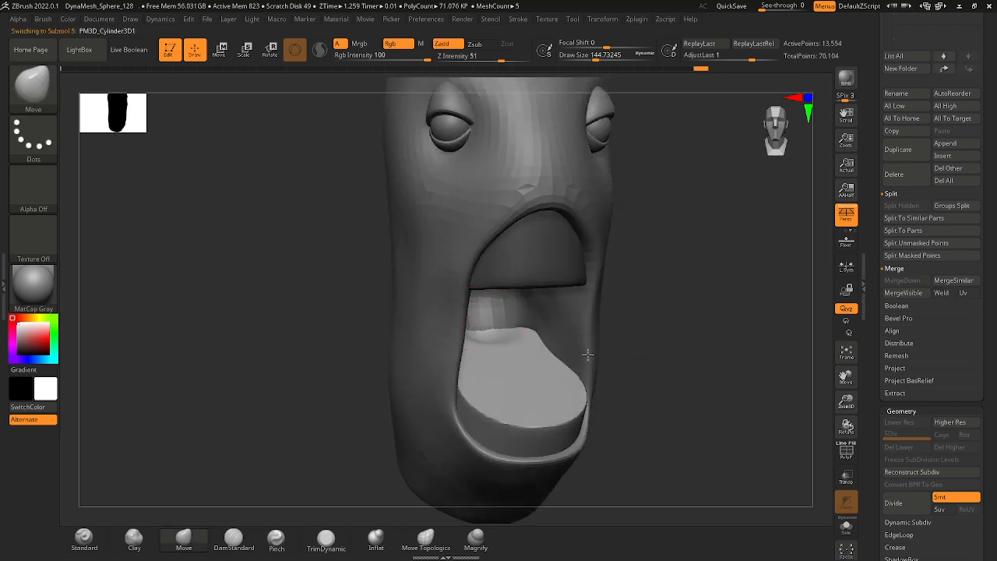
key(space)
drag(510, 358, 506, 363)
right_drag(506, 355, 590, 401)
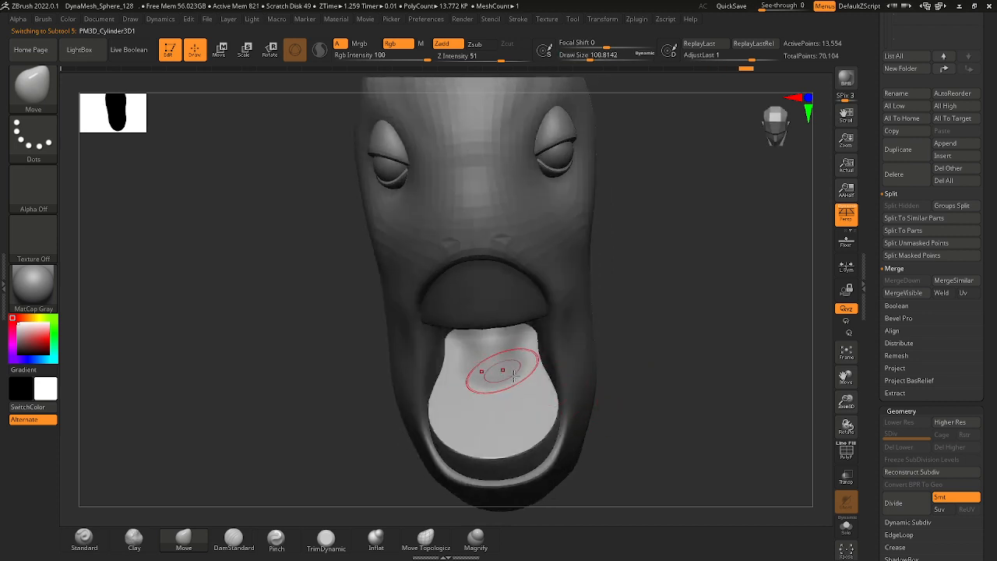
ZRemesh the lower block with a target polygon count of 1.16908 and smooth the back of its top face.
scroll(988, 377, down, 5)
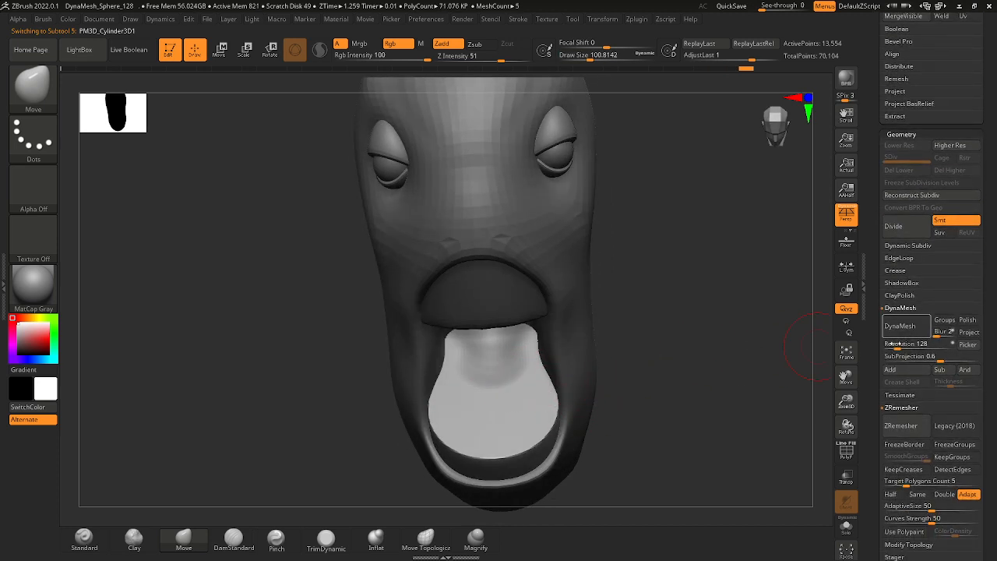
drag(906, 481, 896, 481)
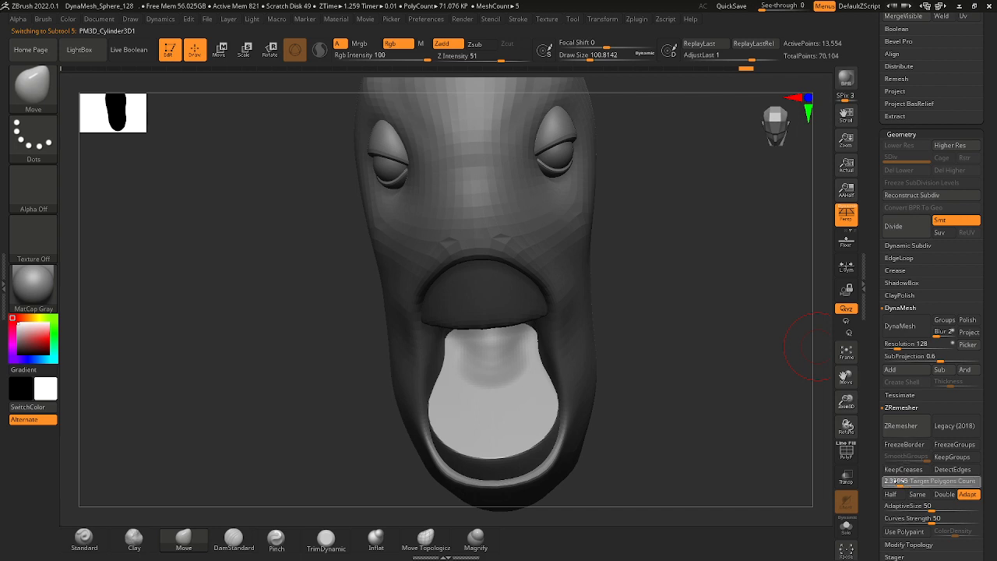
click(900, 425)
mouse_move(629, 374)
right_down()
mouse_move(630, 314)
mouse_move(498, 288)
right_up()
key(shift)
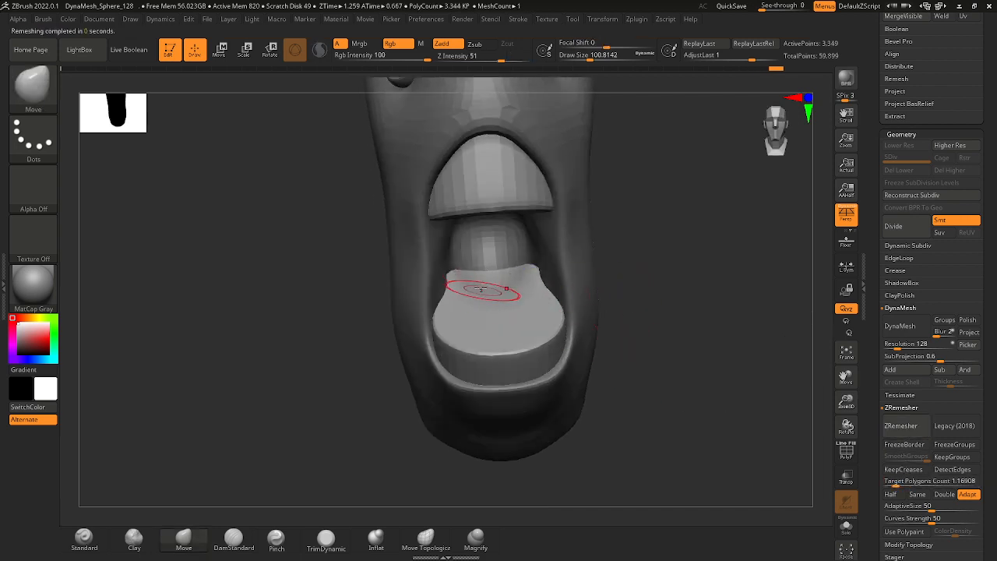
Lasso-mask the inner area of the lower block's top face, leaving a rim around it, and invert the mask.
key(ctrl)
mouse_move(495, 317)
ctrl+mouse_down()
mouse_move(498, 264)
mouse_move(465, 316)
mouse_move(519, 327)
mouse_move(519, 256)
ctrl+mouse_up()
key(ctrl+z)
key(ctrl+z)
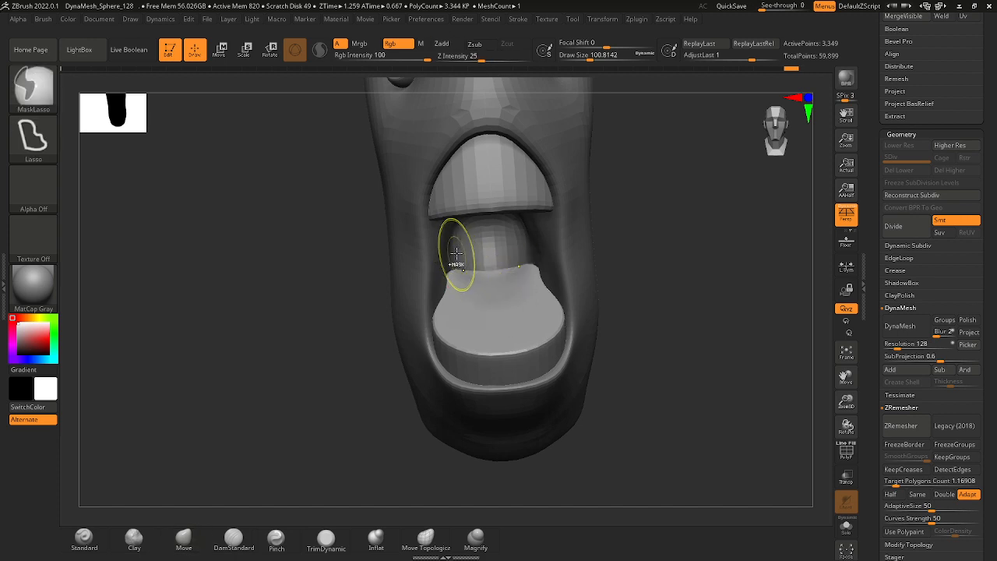
mouse_move(457, 258)
ctrl+mouse_down()
mouse_move(460, 305)
mouse_move(489, 340)
mouse_move(540, 292)
mouse_move(527, 259)
ctrl+mouse_up()
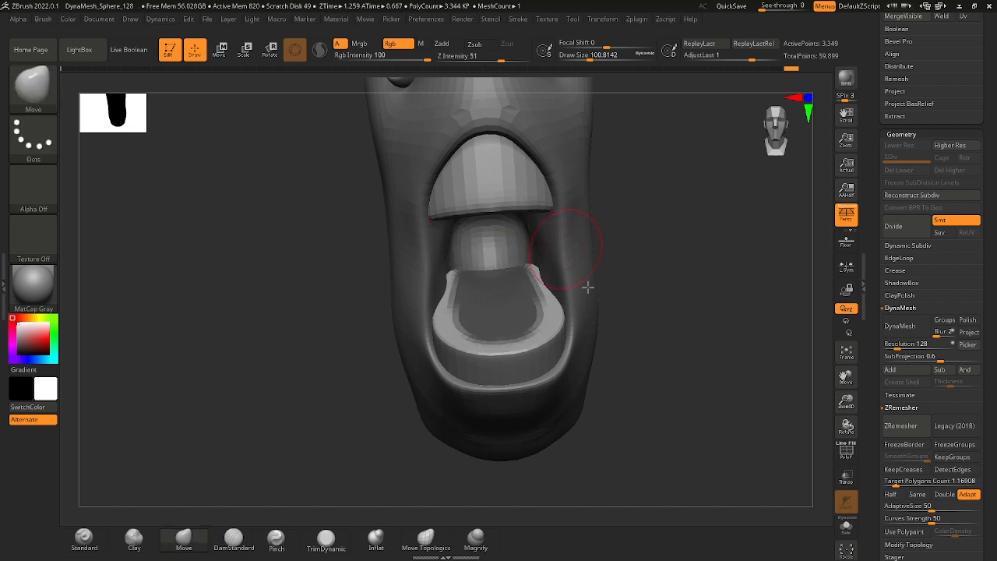
ctrl+click(647, 371)
shift+drag(649, 374, 643, 282)
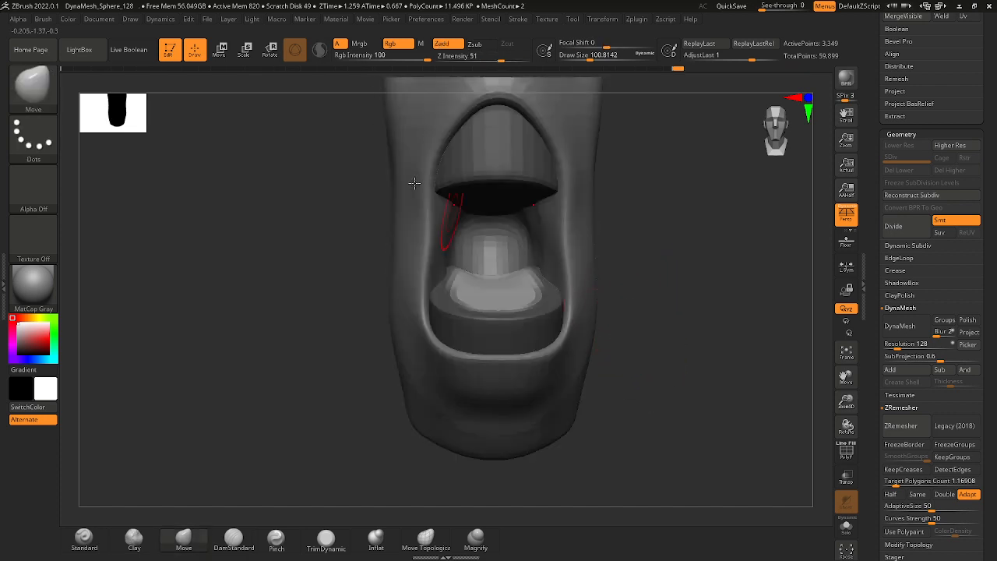
Set the Move brush's draw size to about 257 and push the unmasked centre of the lower block down into a hollow.
key(space)
mouse_move(503, 291)
mouse_down()
mouse_move(520, 291)
mouse_move(491, 303)
mouse_up()
drag(600, 301, 557, 323)
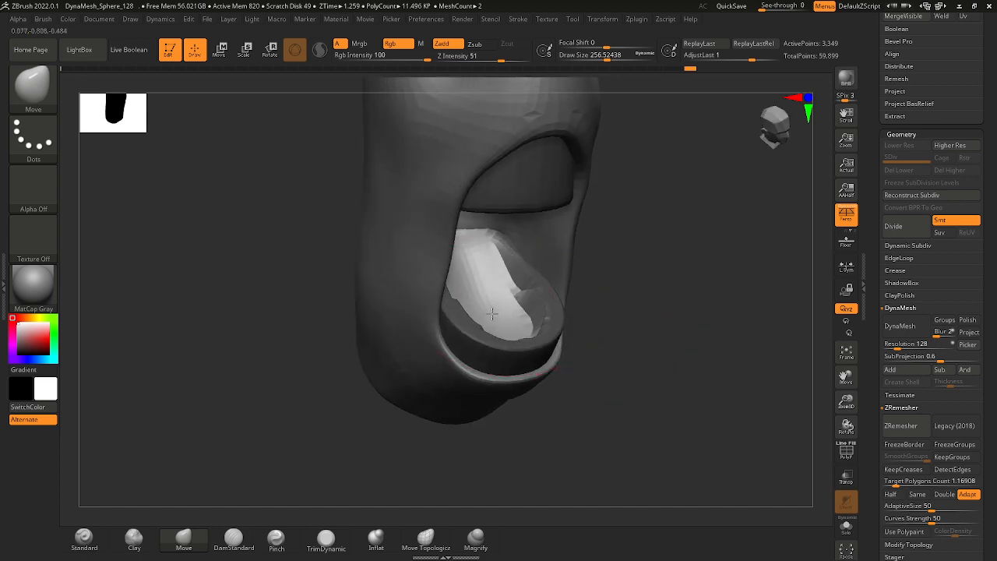
mouse_move(625, 285)
mouse_down()
mouse_move(574, 283)
mouse_move(652, 326)
mouse_up()
shift+drag(490, 296, 478, 291)
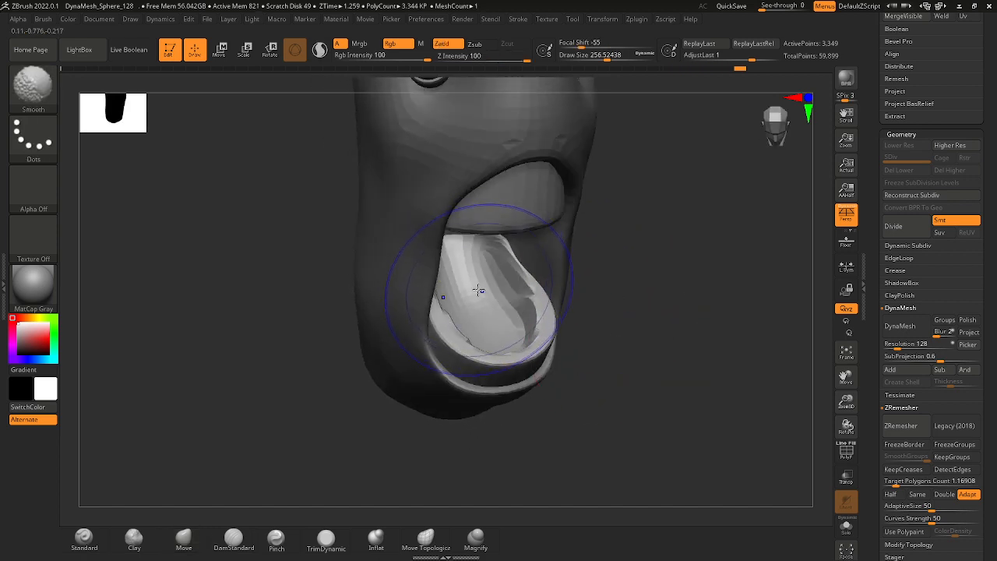
Rebuild the hollowed lower block with DynaMesh at resolution 128, ZRemesh it and smooth its surface.
click(903, 328)
click(917, 426)
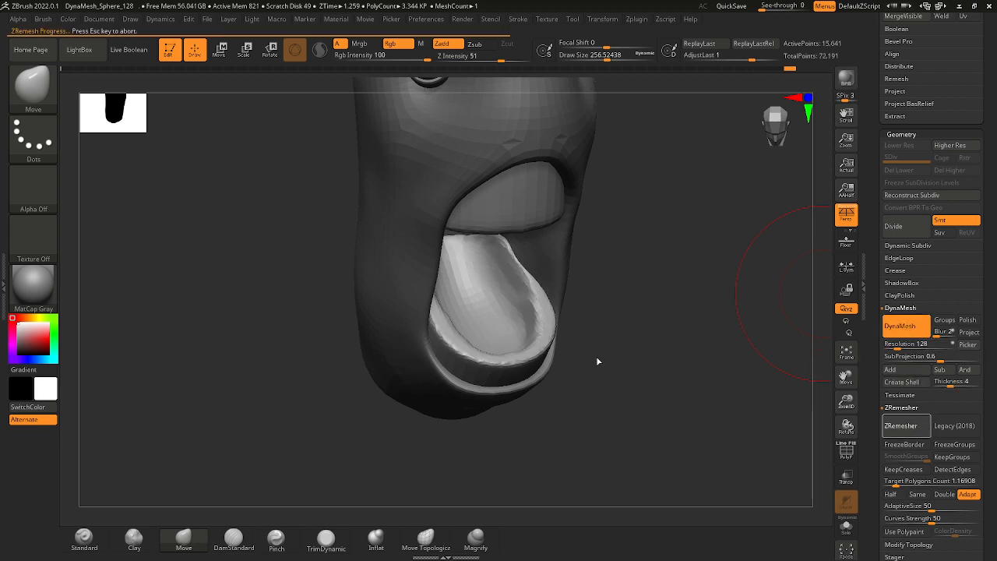
drag(582, 325, 534, 318)
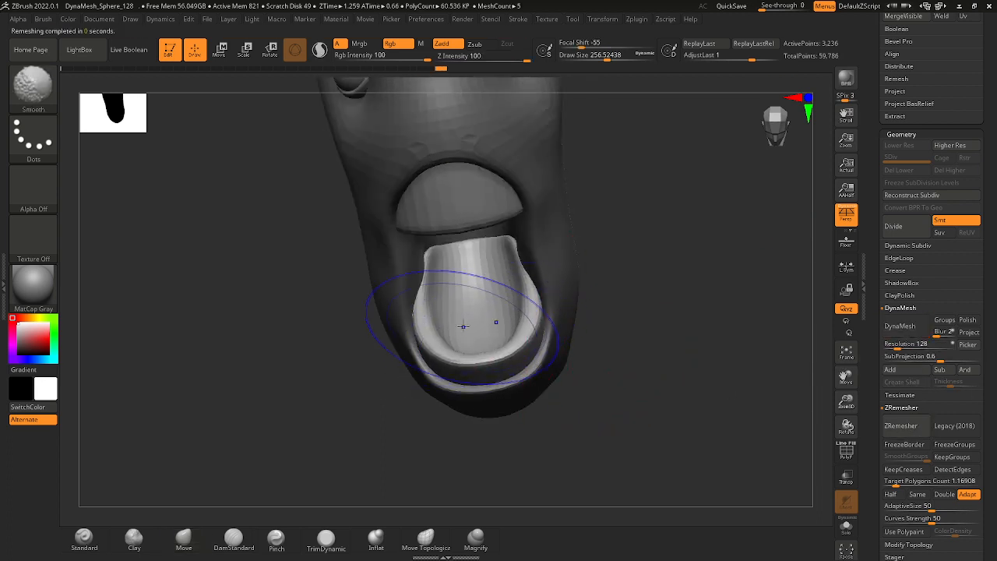
shift+drag(618, 304, 597, 330)
Frame the model and turn on the polygon wireframe display to check the lower block's mesh.
key(f)
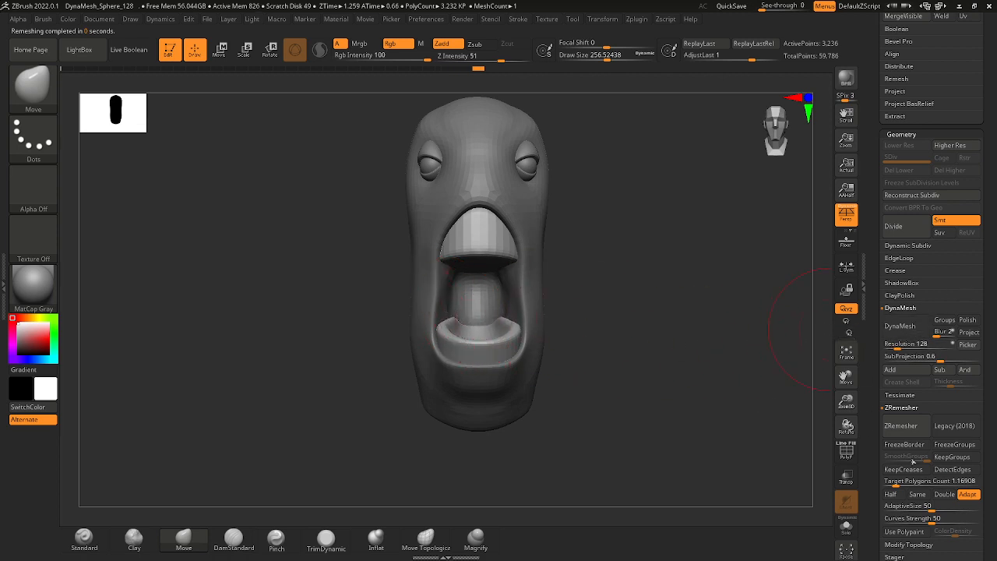
mouse_move(590, 319)
right_down()
mouse_move(610, 343)
mouse_move(508, 318)
mouse_move(576, 316)
right_up()
key(shift+f)
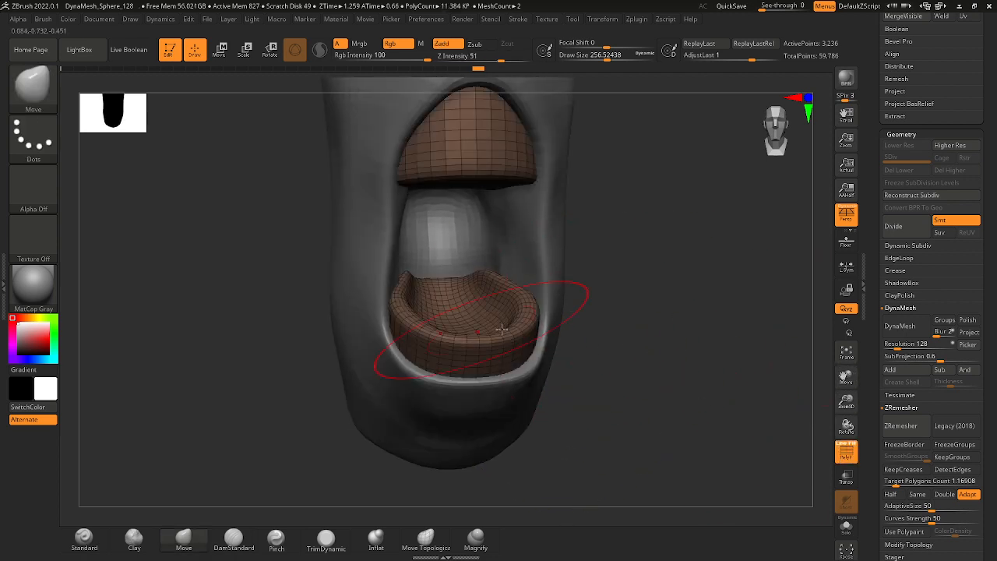
right_drag(617, 301, 583, 334)
Select the head, set the draw size to about 132, and refine and smooth the lower lip around the block.
right_drag(612, 410, 515, 407)
key(space)
click(522, 404)
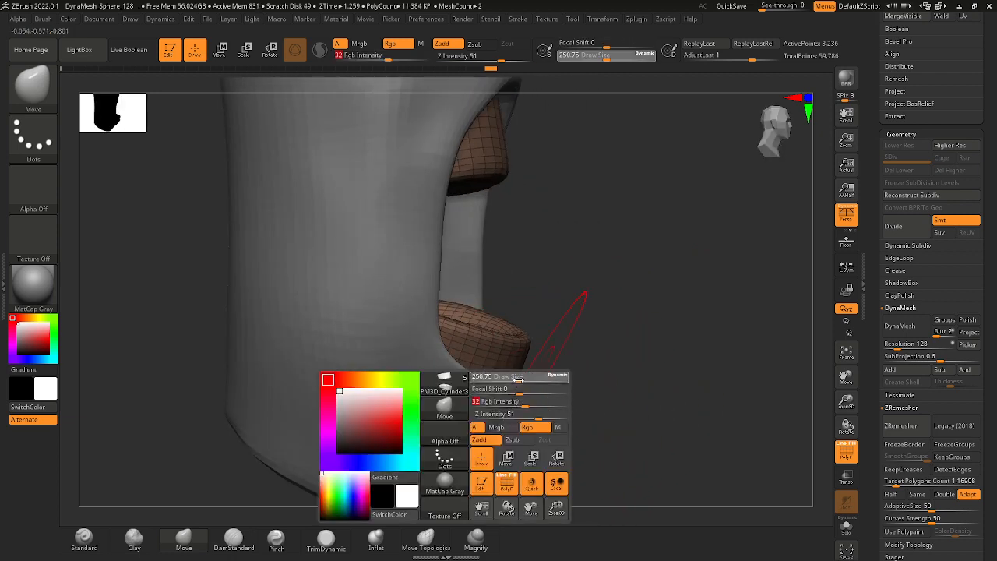
drag(519, 382, 508, 382)
alt+click(516, 400)
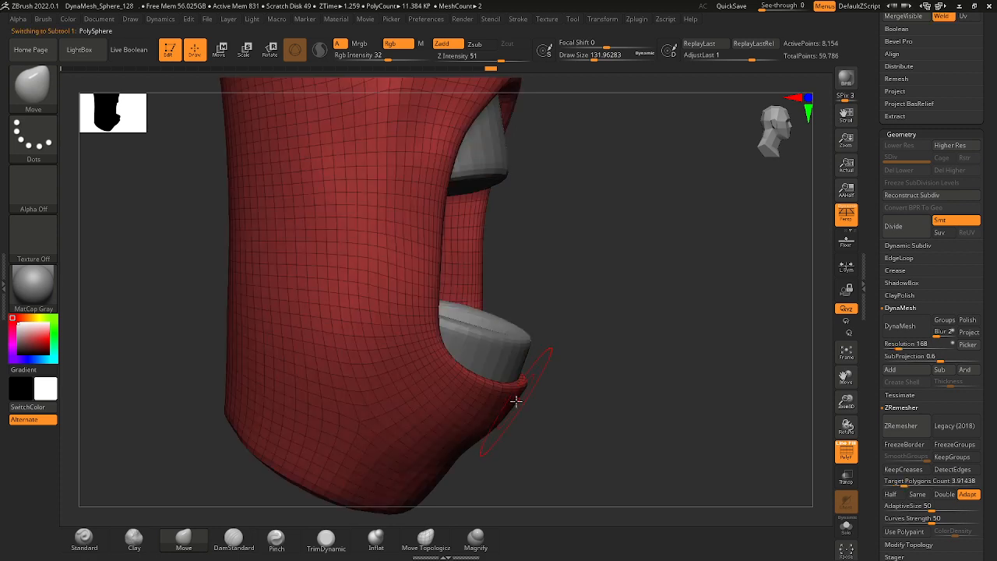
mouse_move(584, 380)
shift+right_down()
mouse_move(543, 383)
mouse_move(595, 374)
shift+right_up()
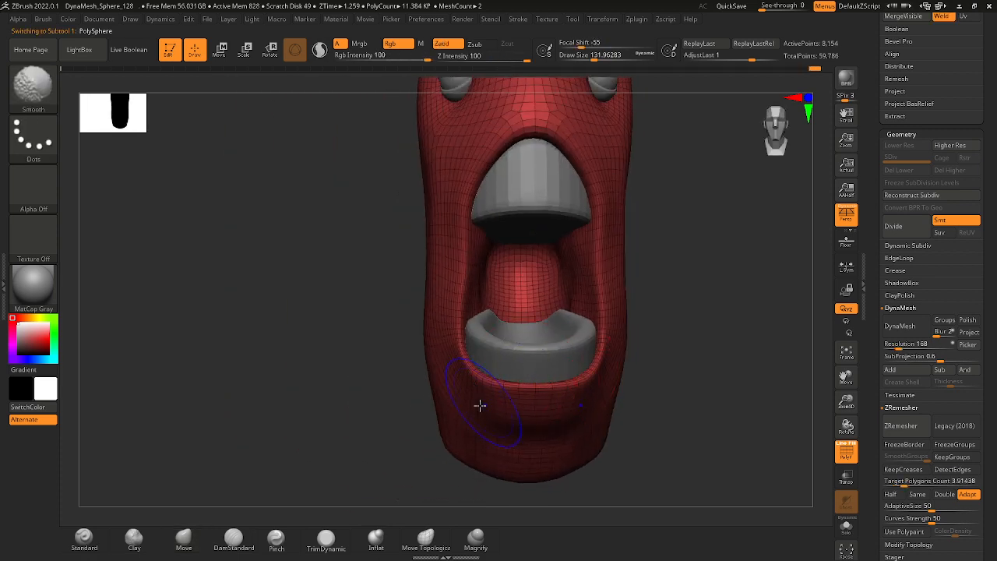
drag(450, 382, 451, 380)
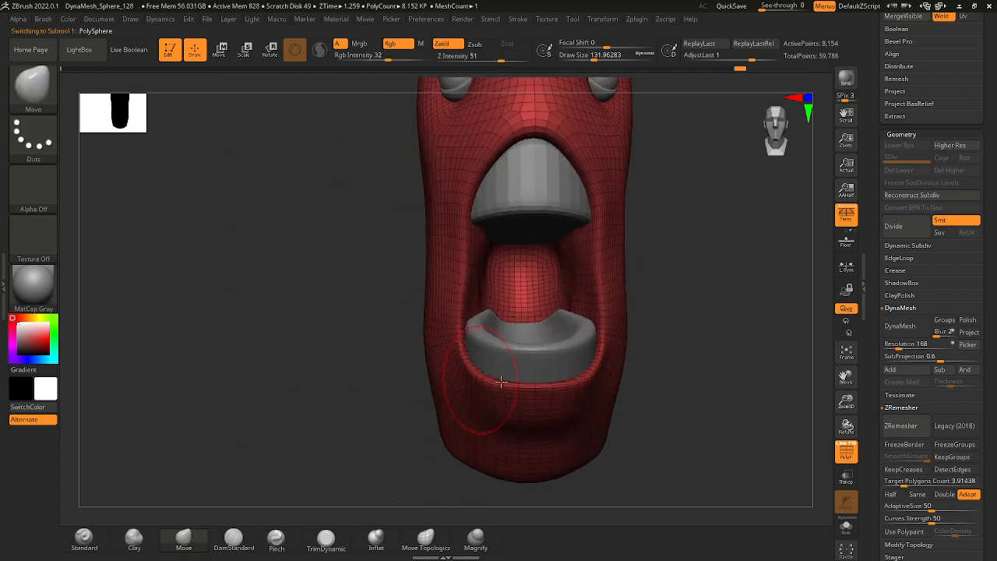
ctrl+right_drag(605, 372, 593, 355)
alt+right_drag(644, 265, 596, 278)
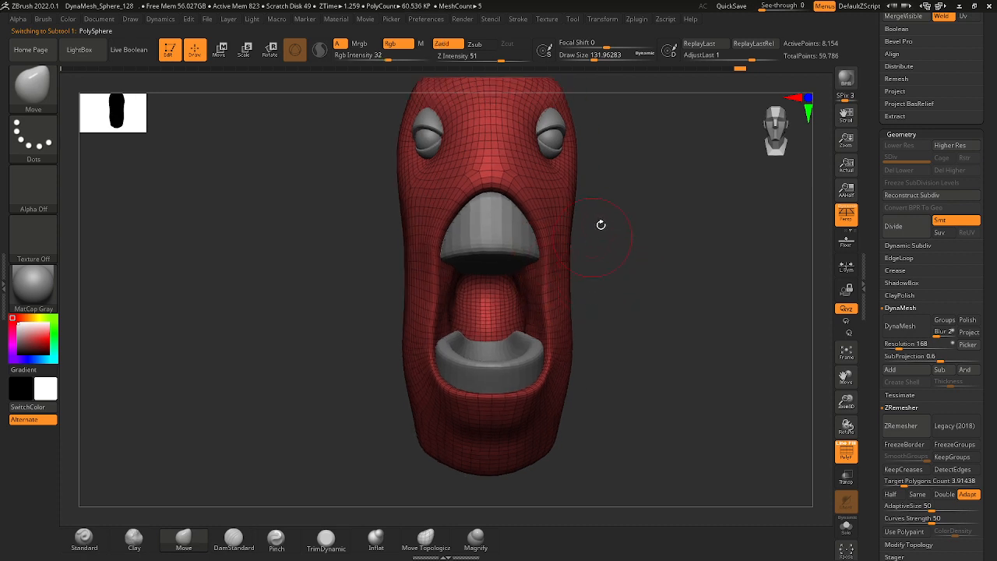
Refine the chin and jaw beneath the lower lip, checking the head's profile from the front and side.
right_drag(601, 224, 481, 200)
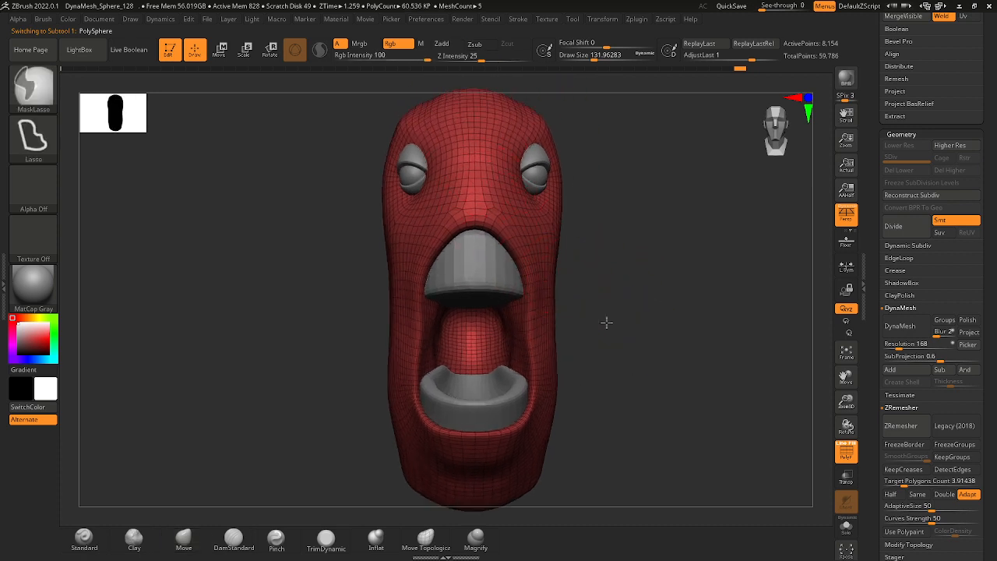
drag(603, 322, 540, 382)
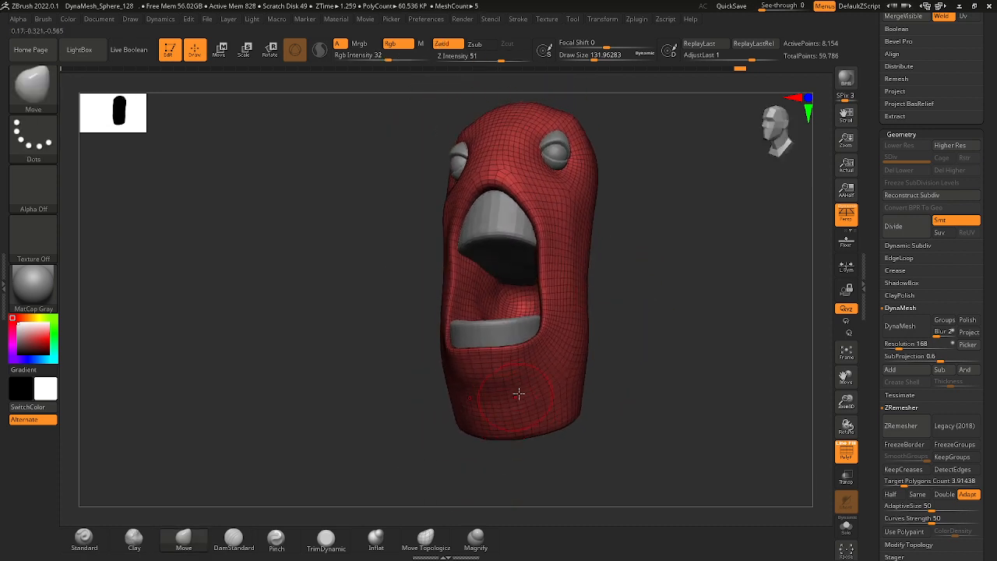
mouse_move(547, 364)
right_down()
mouse_move(646, 371)
mouse_move(522, 410)
mouse_move(507, 392)
right_up()
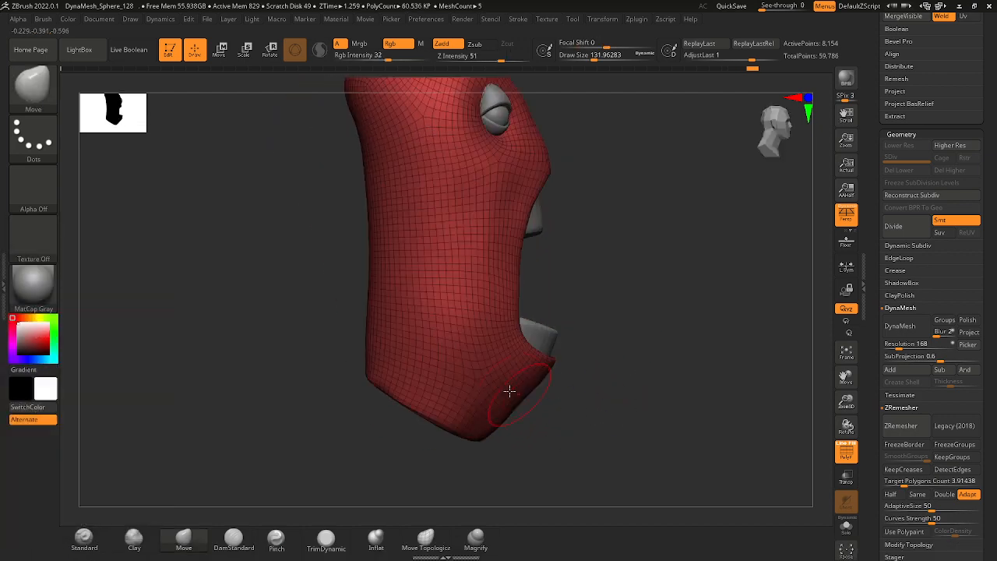
key(shift)
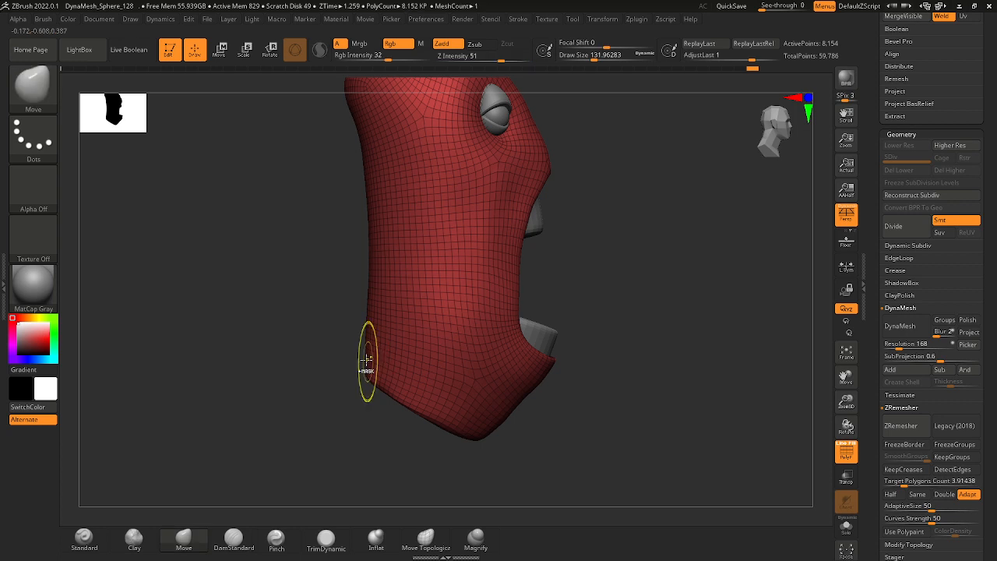
mouse_move(352, 356)
ctrl+right_down()
mouse_move(540, 319)
mouse_move(513, 352)
ctrl+right_up()
Set the Move brush's draw size to about 372 and adjust the overall outline of the head's sides.
key(space)
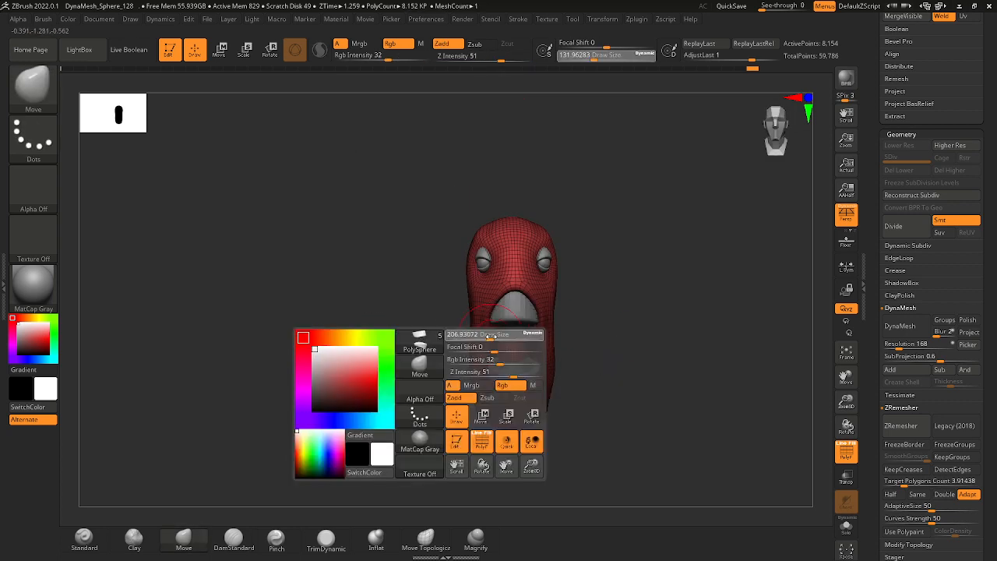
drag(486, 338, 505, 338)
right_drag(463, 364, 467, 367)
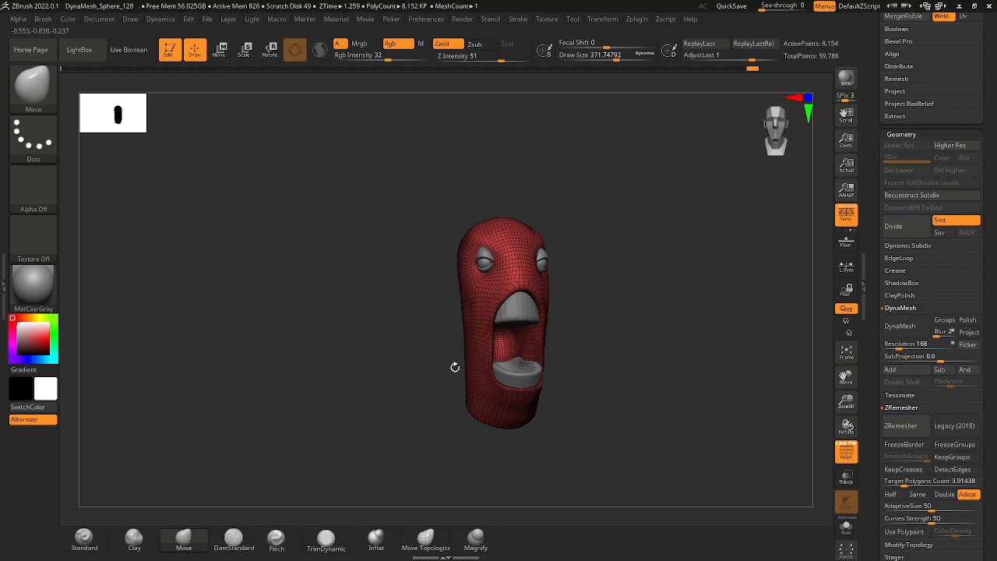
drag(455, 367, 427, 363)
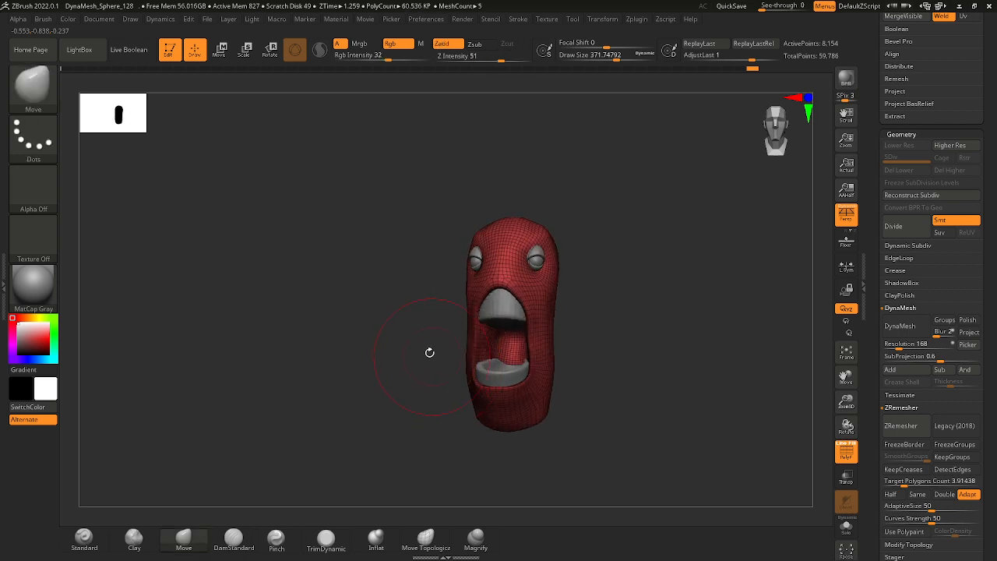
mouse_move(429, 352)
right_down()
mouse_move(470, 379)
mouse_move(458, 363)
mouse_move(444, 369)
mouse_move(460, 392)
right_up()
Set the draw size to about 154 and adjust the side edge of the mouth beside the lower block.
key(space)
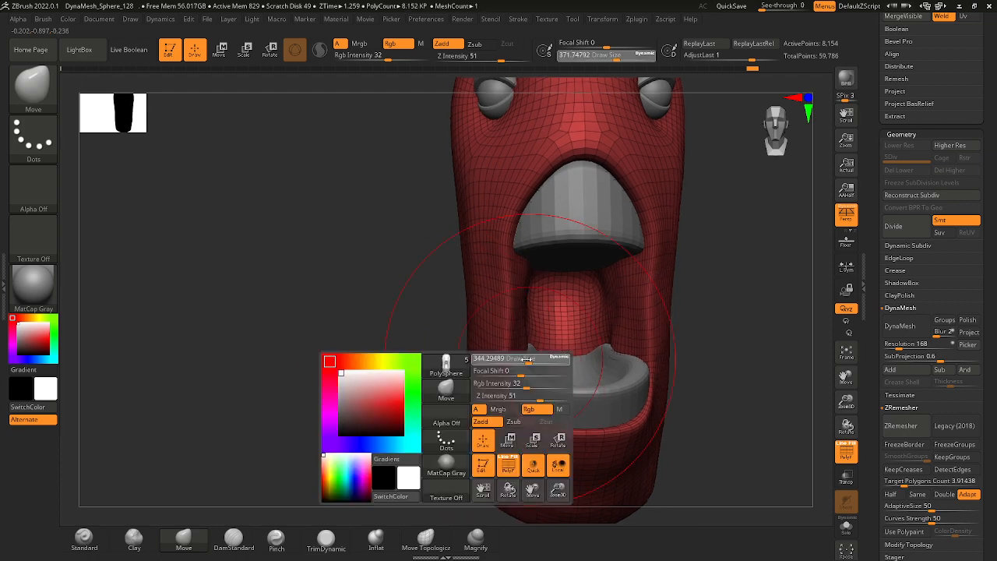
drag(536, 359, 525, 357)
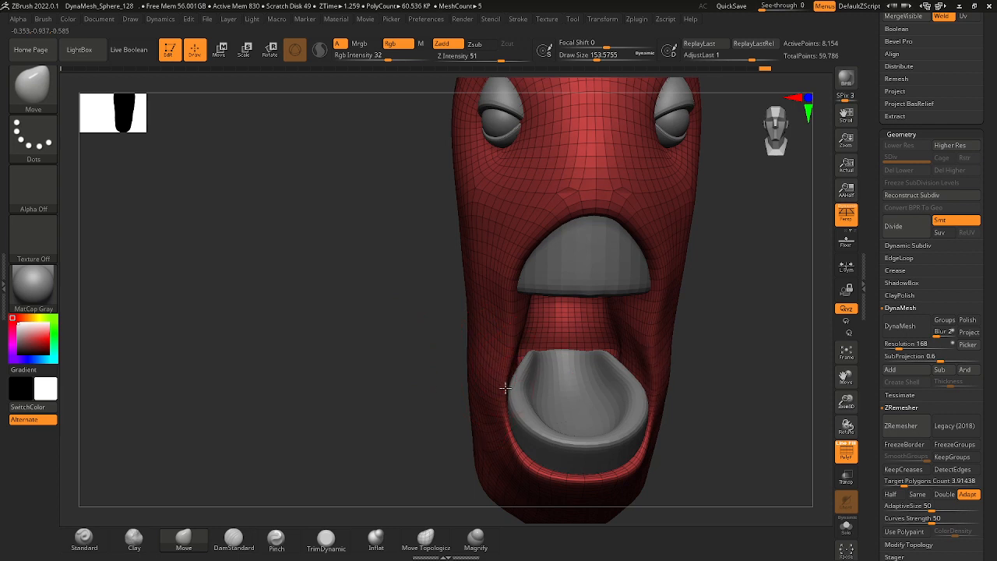
mouse_move(521, 355)
ctrl+right_down()
mouse_move(661, 360)
mouse_move(604, 335)
mouse_move(655, 352)
mouse_move(641, 363)
mouse_move(550, 337)
mouse_move(436, 363)
ctrl+right_up()
key(shift)
ctrl+right_drag(608, 327, 603, 351)
Set the draw size to about 202 and reshape the outer cheeks beside the mouth opening.
key(space)
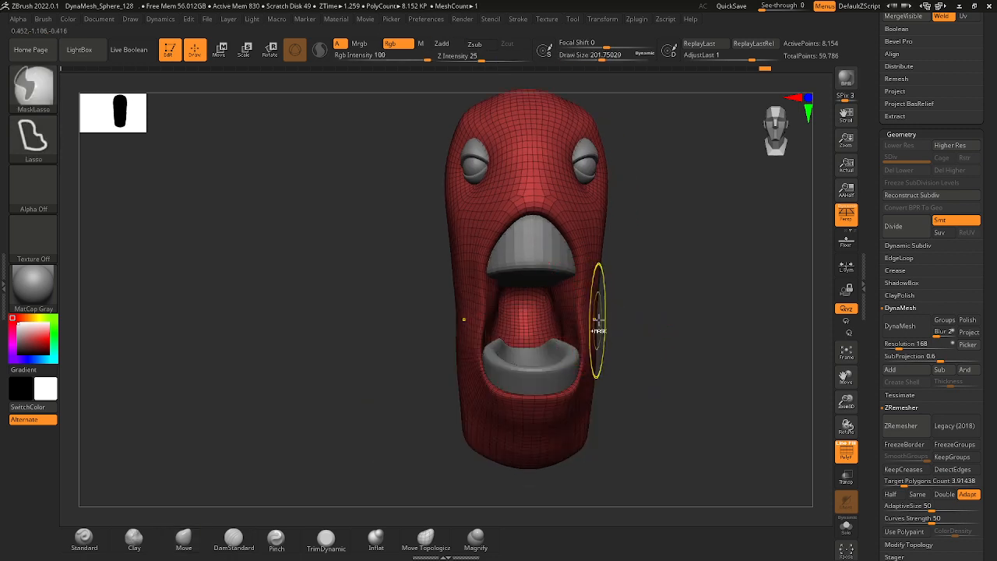
ctrl+right_drag(689, 299, 618, 326)
right_drag(620, 360, 616, 306)
Select the mouth blocks, set the Move brush's draw size to about 379 and raise the lower block's upper edge.
alt+click(561, 365)
mouse_move(607, 363)
ctrl+mouse_down()
mouse_move(483, 369)
mouse_move(633, 351)
ctrl+mouse_up()
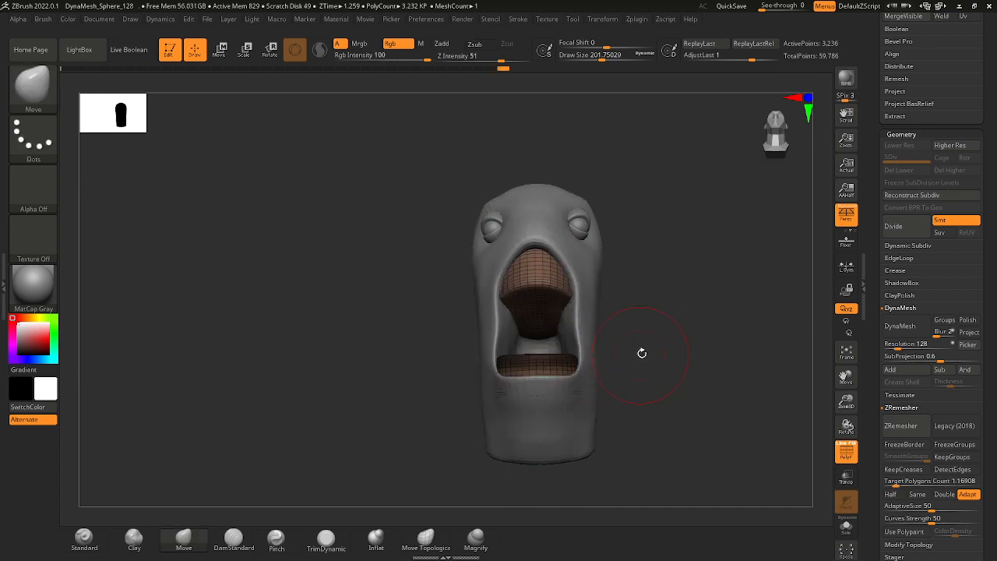
ctrl+click(641, 353)
key(space)
drag(560, 363, 564, 360)
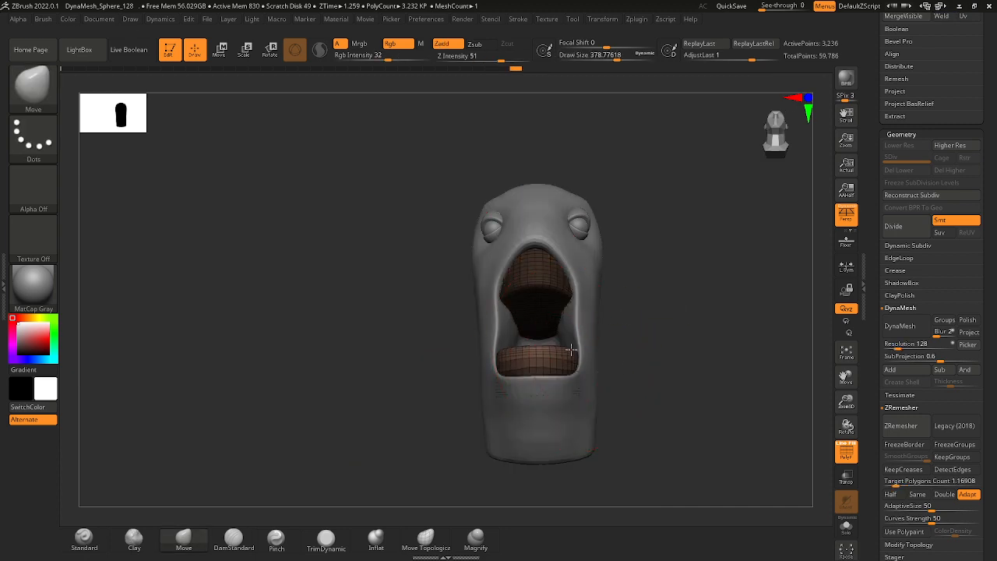
right_drag(627, 353, 607, 289)
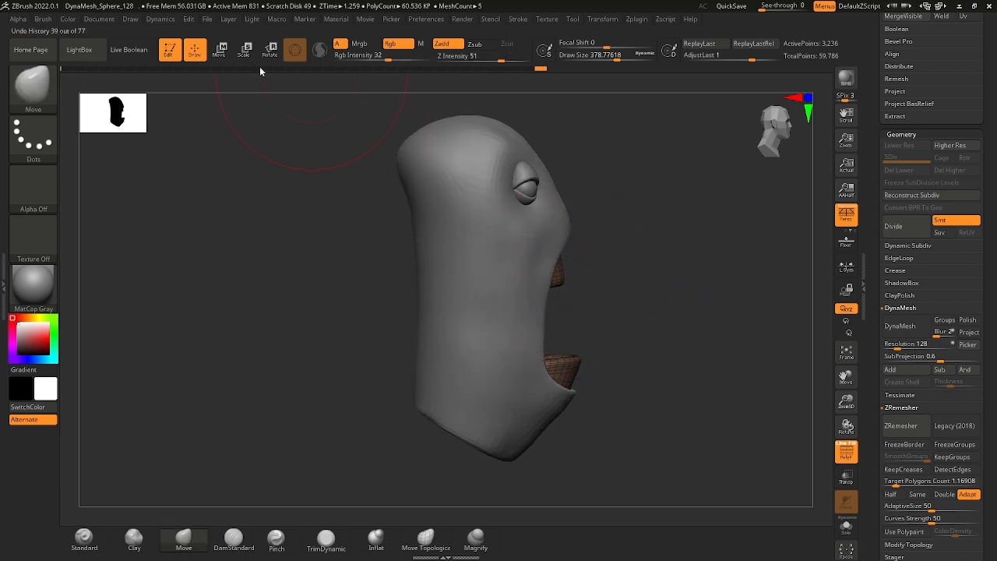
Undo the first gizmo move and shift the upper mouth block along its depth axis with the Move gizmo.
click(220, 50)
drag(619, 270, 626, 269)
key(ctrl+z)
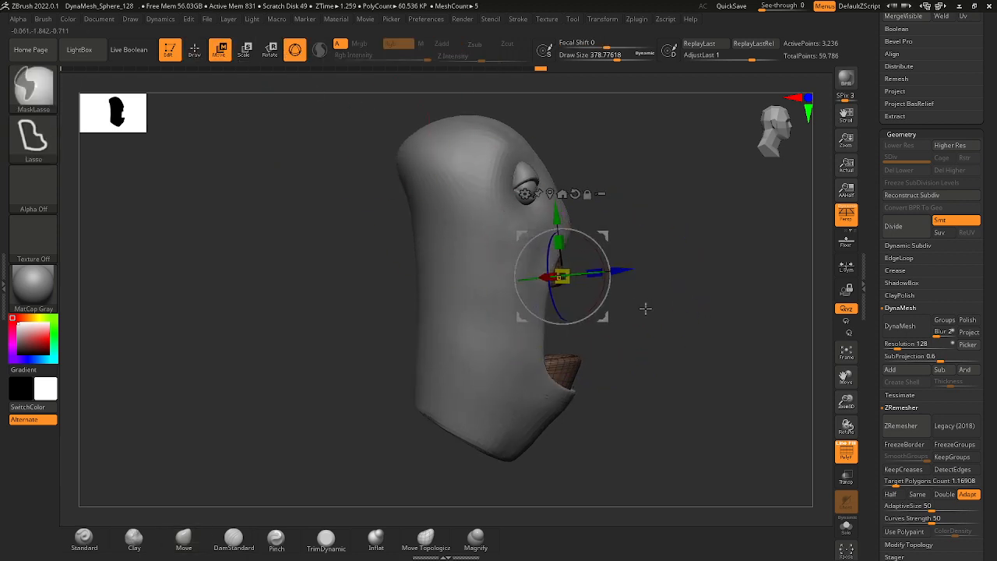
mouse_move(646, 308)
ctrl+mouse_down()
mouse_move(538, 181)
mouse_move(632, 254)
mouse_move(629, 270)
ctrl+mouse_up()
right_drag(640, 268, 612, 263)
alt+right_drag(644, 292, 695, 293)
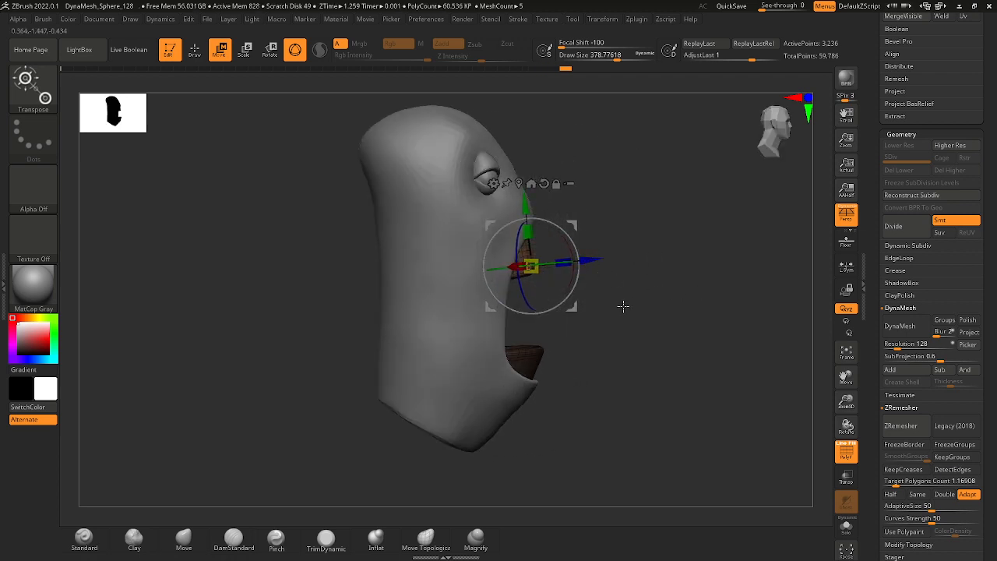
right_drag(655, 330, 614, 336)
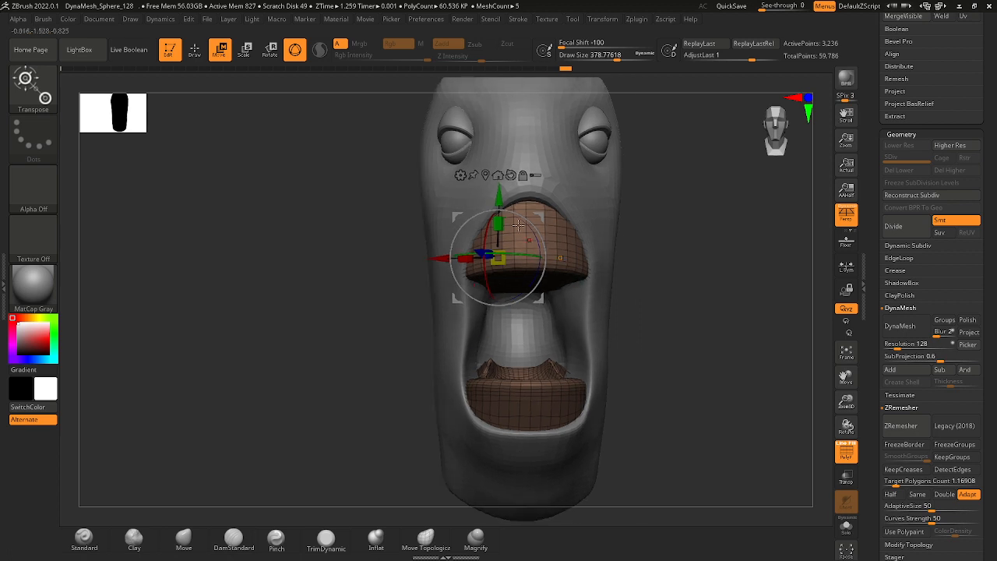
Select the head mesh and ready the Move brush with a draw size of about 257.
alt+click(579, 326)
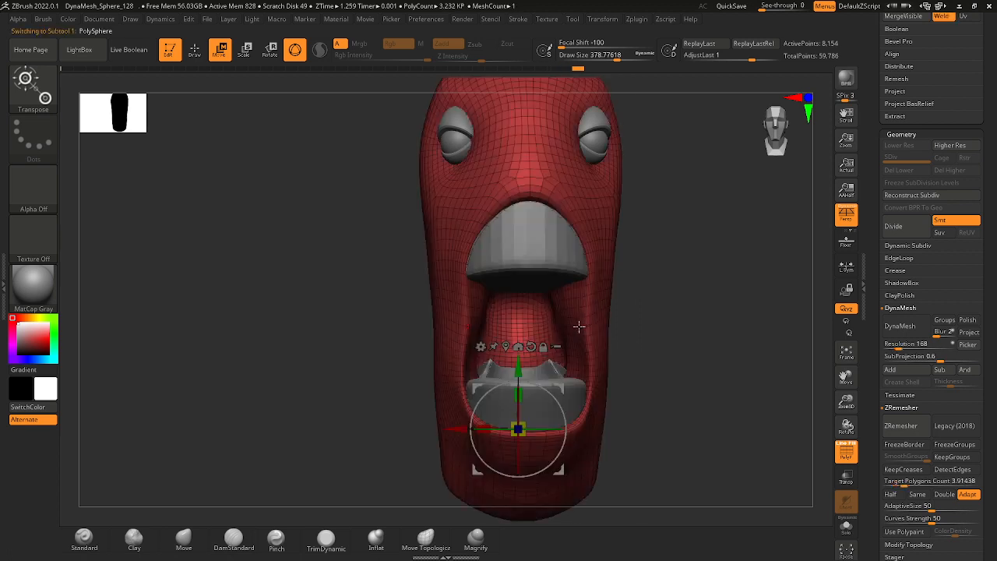
click(171, 55)
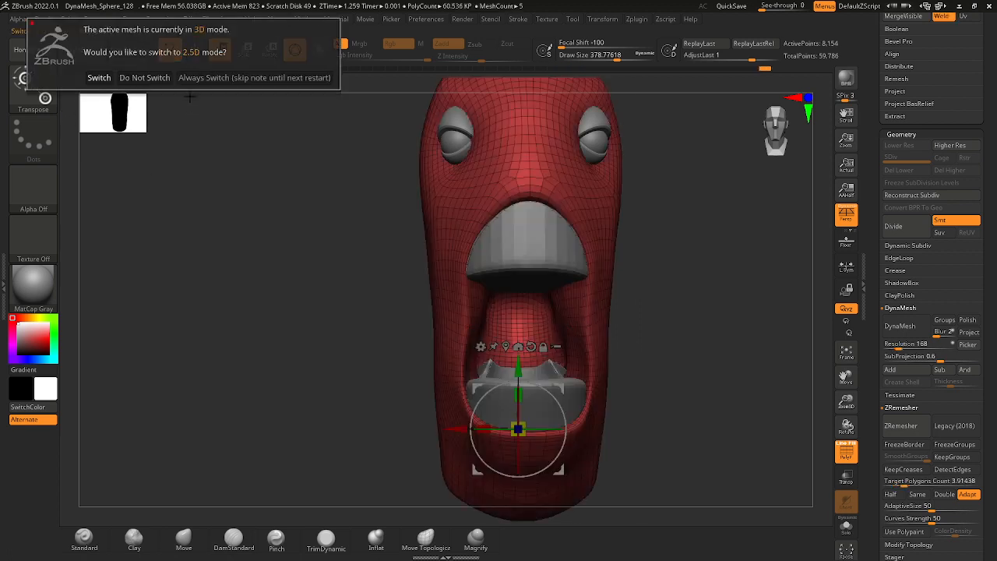
click(195, 56)
click(194, 51)
key(space)
drag(469, 261, 461, 261)
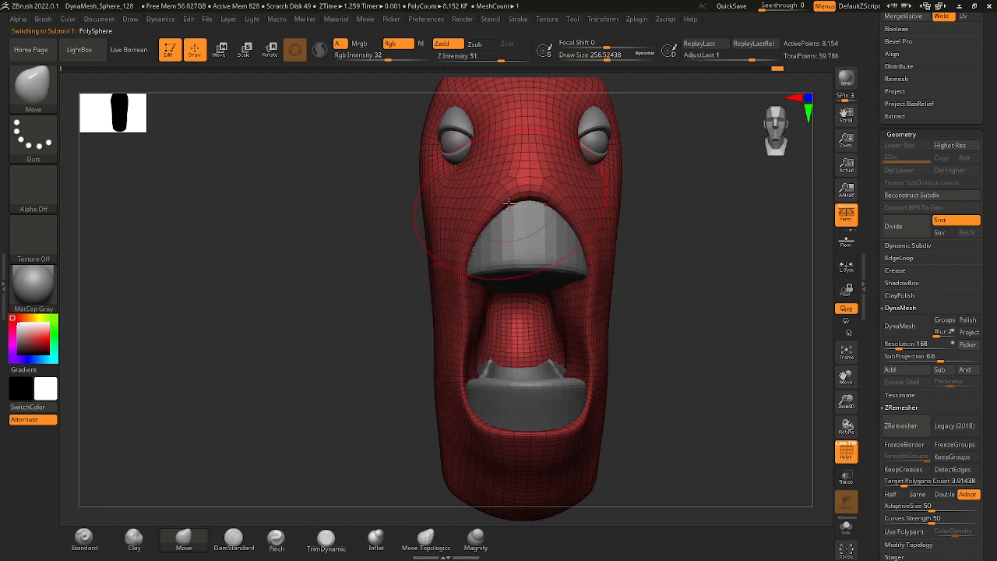
Inspect the mouth and whole head from several angles and compare them with the ArtStation reference.
drag(625, 246, 533, 236)
drag(647, 269, 573, 310)
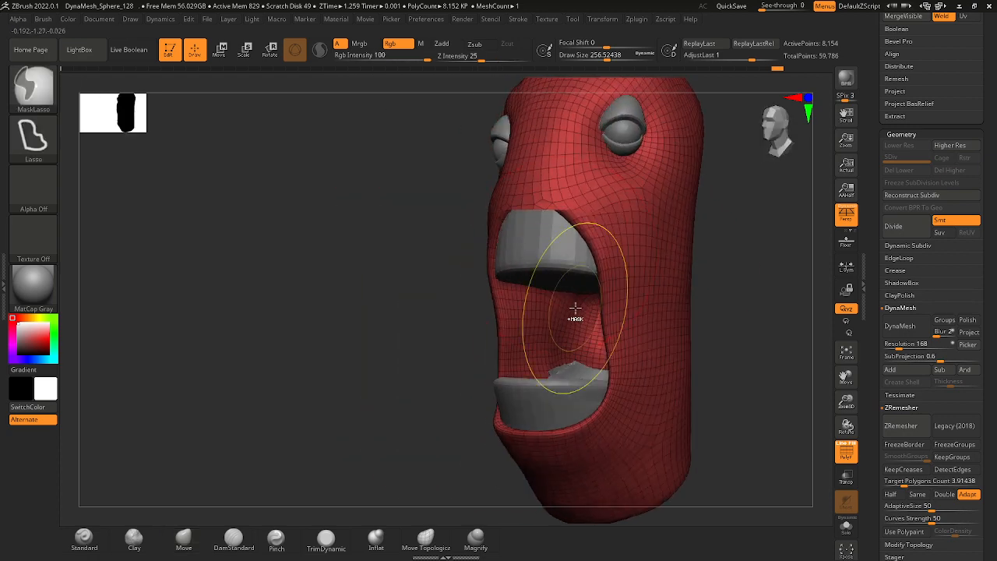
ctrl+right_drag(457, 303, 463, 304)
drag(464, 304, 538, 288)
ctrl+right_drag(490, 215, 495, 239)
shift+drag(623, 269, 587, 285)
alt+drag(651, 341, 569, 320)
mouse_move(606, 347)
mouse_down()
mouse_move(572, 342)
mouse_move(628, 338)
mouse_move(632, 294)
mouse_up()
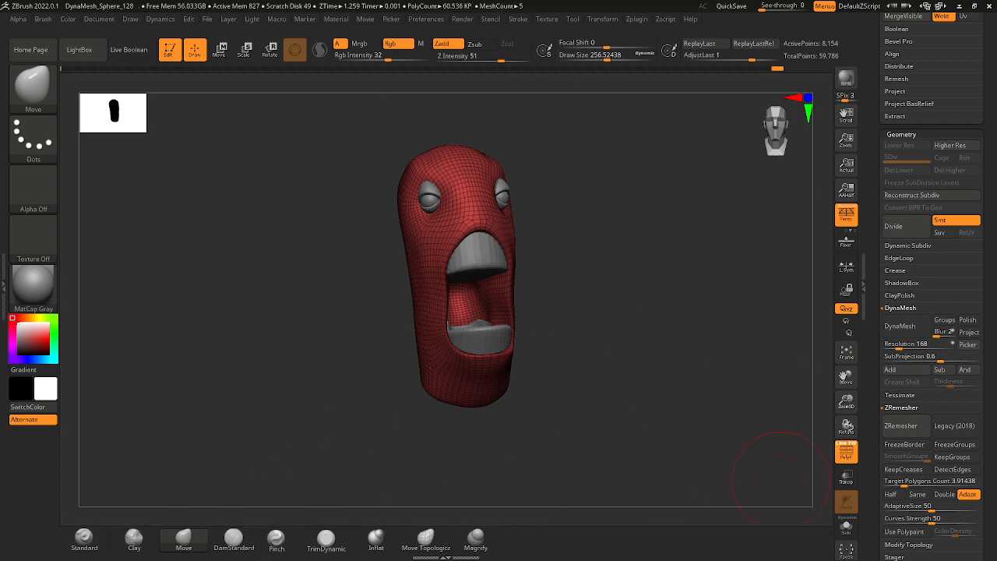
key(alt+Tab)
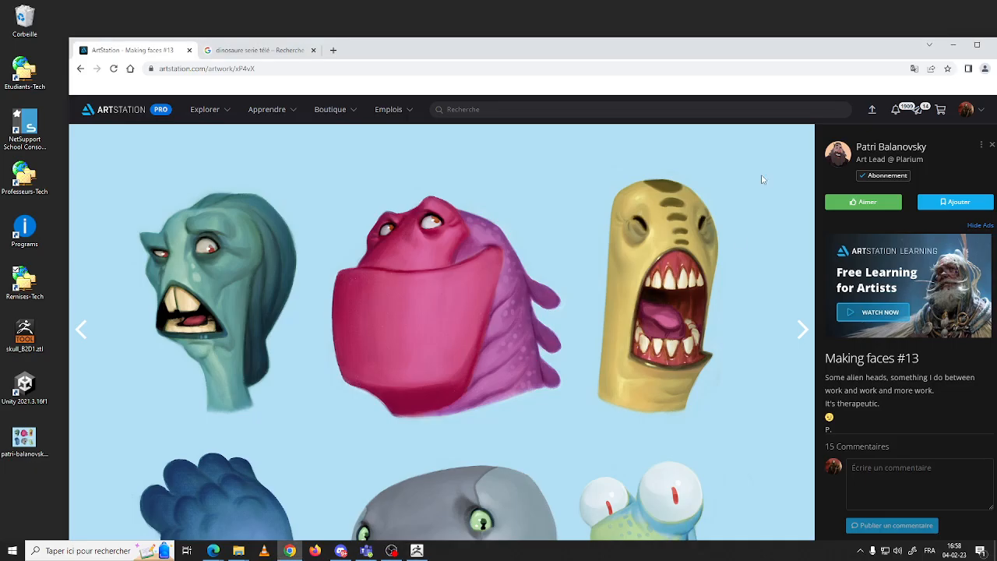
click(953, 45)
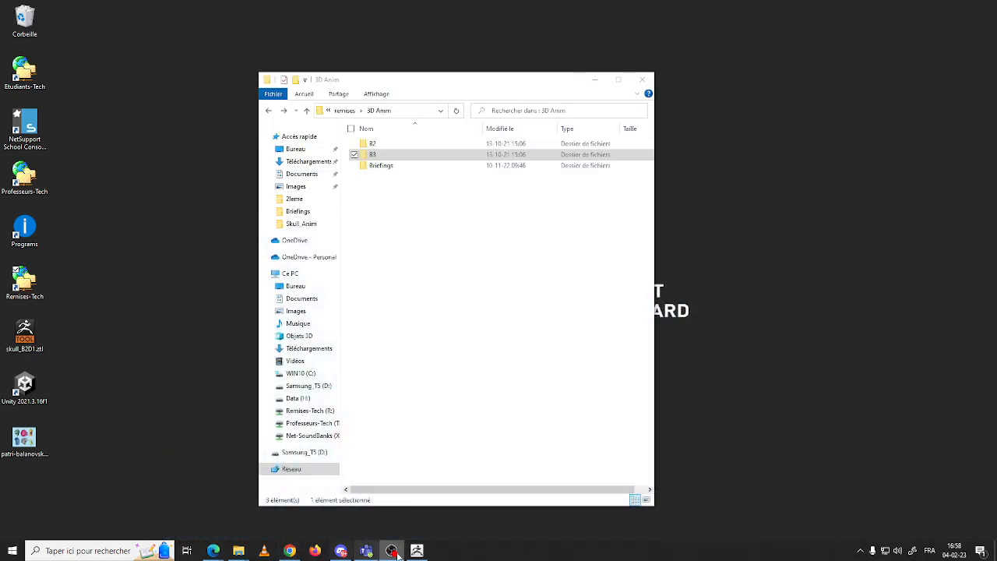
click(419, 550)
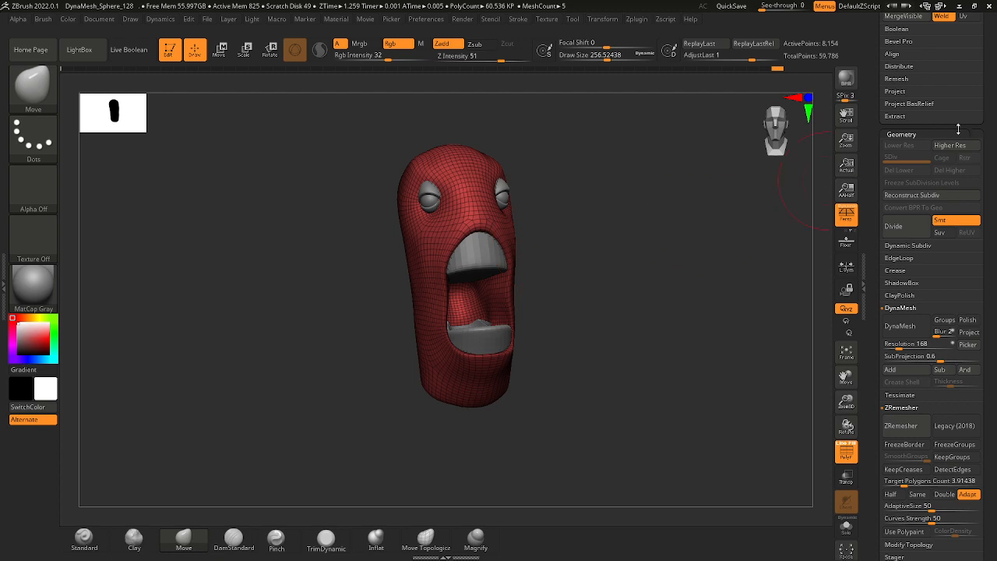
Append a Sphere3D as a new subtool and select it for editing.
scroll(988, 112, up, 6)
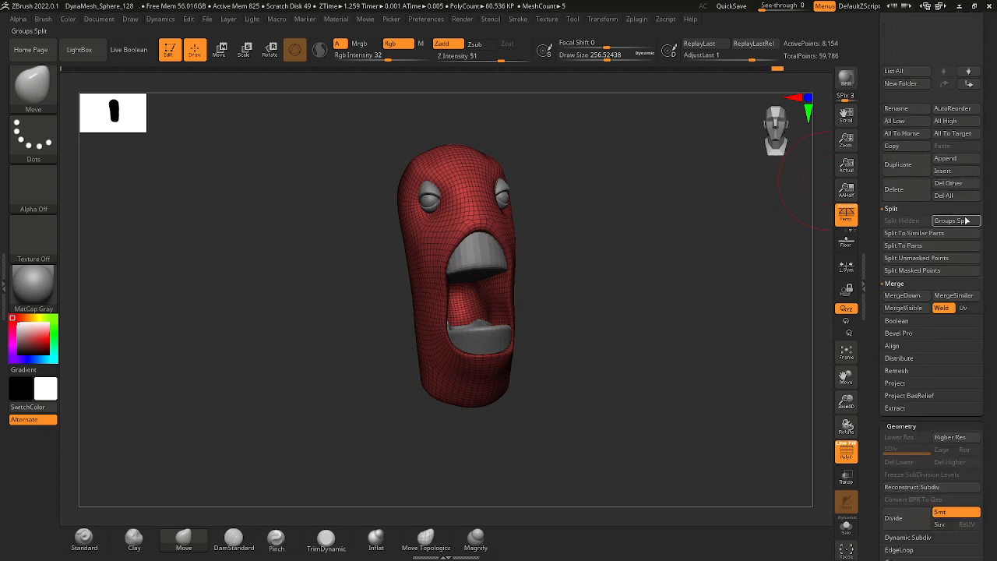
click(964, 159)
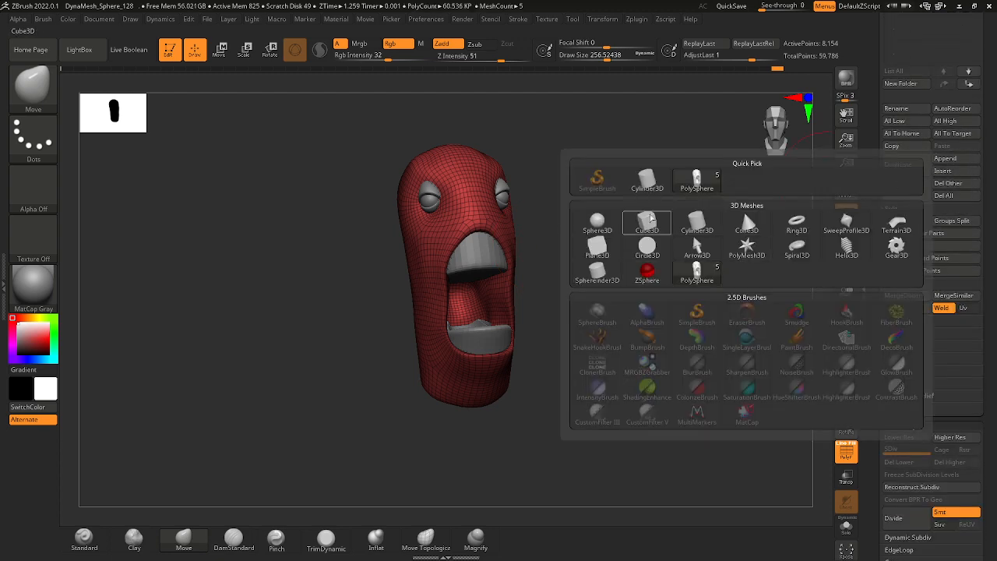
scroll(978, 159, up, 3)
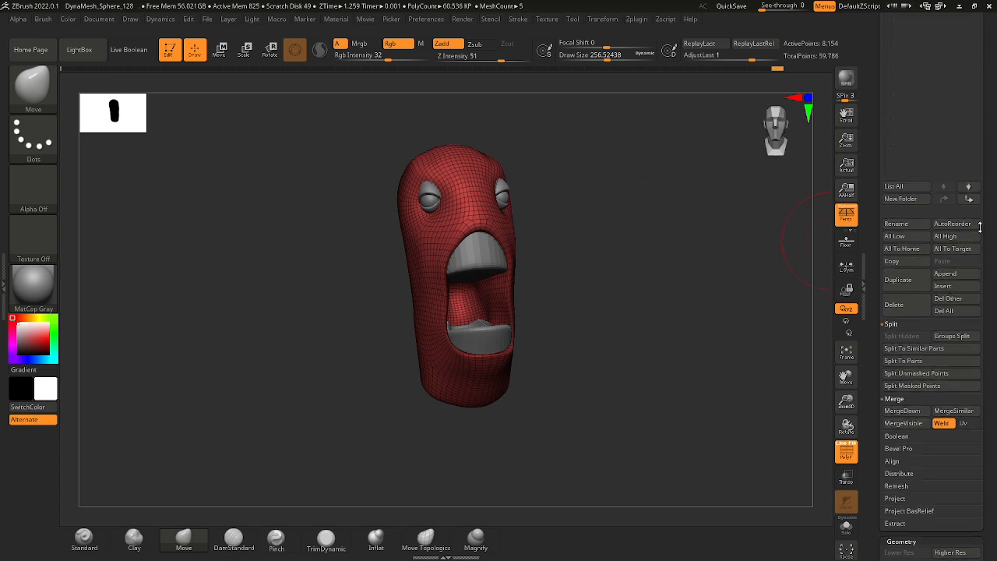
scroll(972, 230, up, 1)
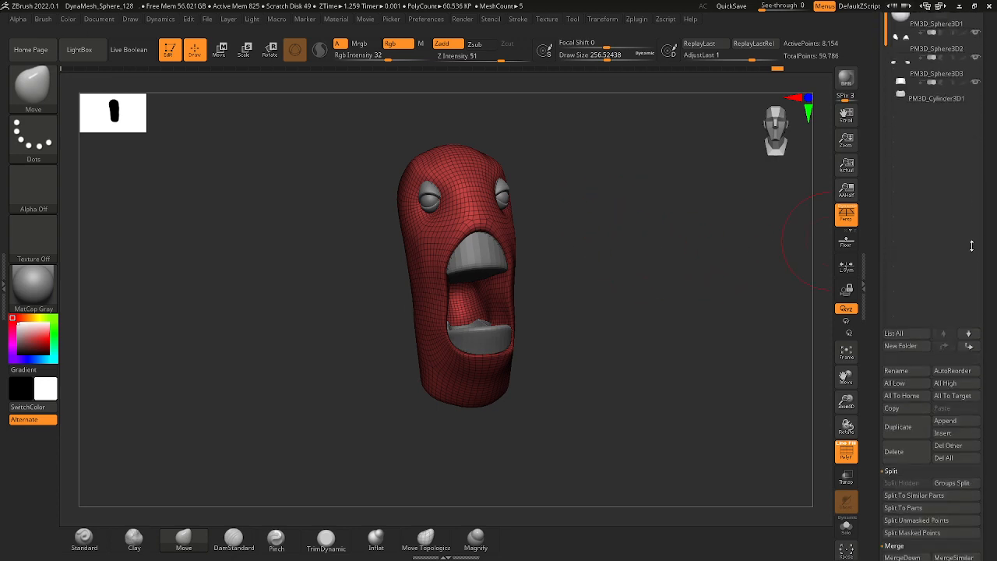
click(946, 331)
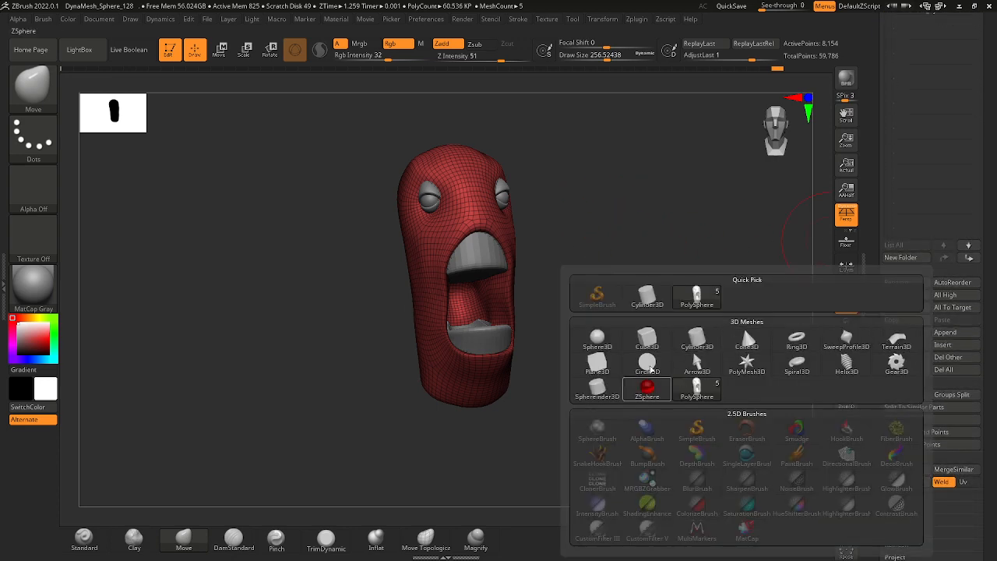
click(597, 338)
drag(598, 354, 533, 322)
alt+click(492, 326)
Scale the sphere down and position it inside the mouth, between the upper and lower blocks, with the gizmo.
click(222, 52)
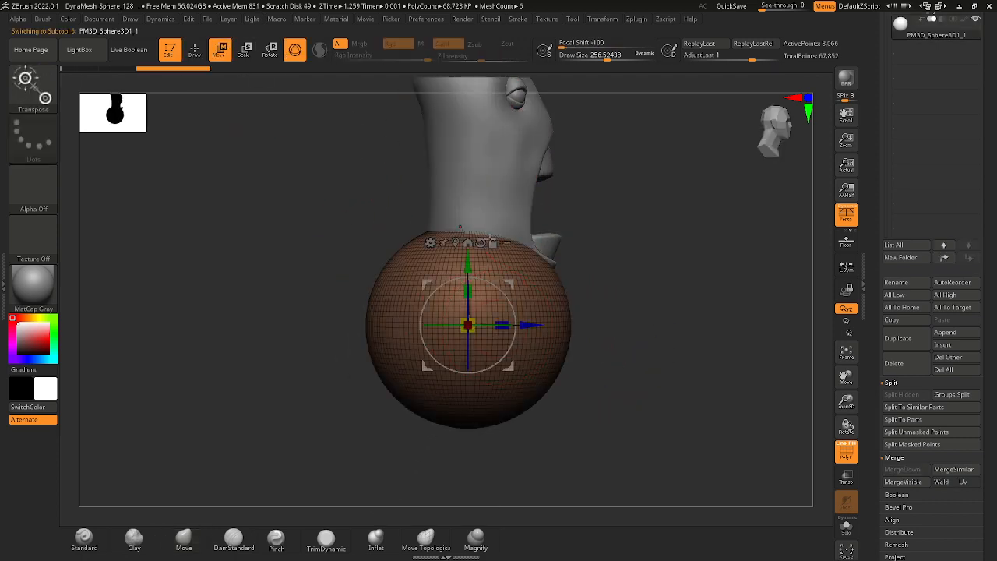
drag(468, 326, 422, 329)
drag(510, 283, 608, 234)
mouse_move(608, 234)
mouse_down()
mouse_move(597, 219)
mouse_move(598, 231)
mouse_up()
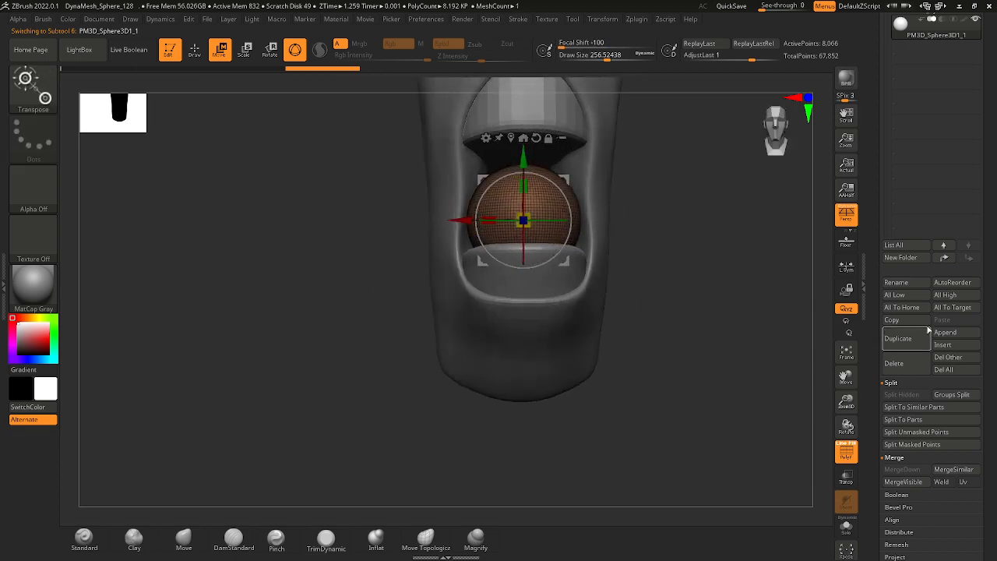
DynaMesh the sphere at resolution 64, then simplify it with ZRemesher at a target polygon count of about 0.26.
scroll(928, 332, down, 10)
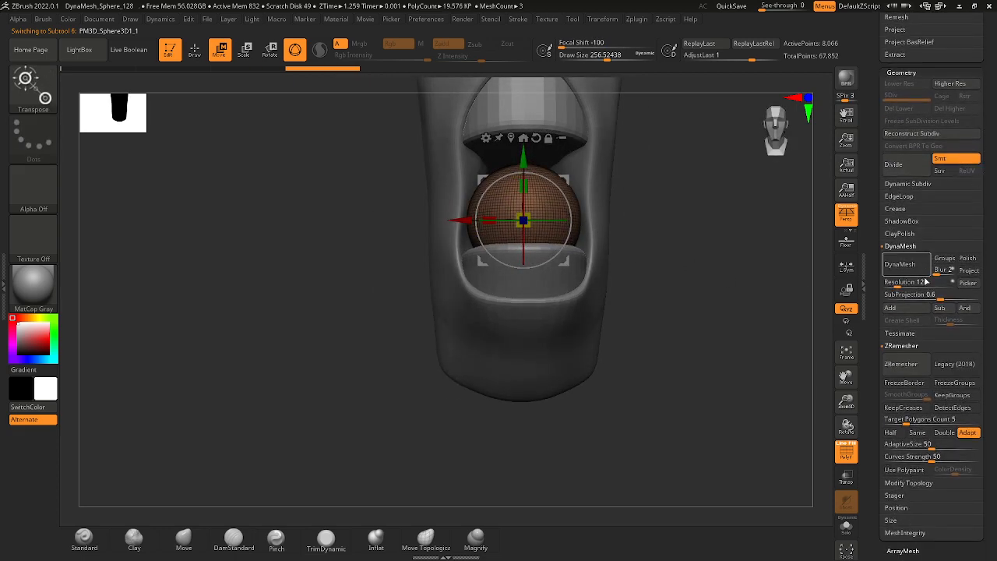
drag(908, 419, 888, 419)
click(904, 364)
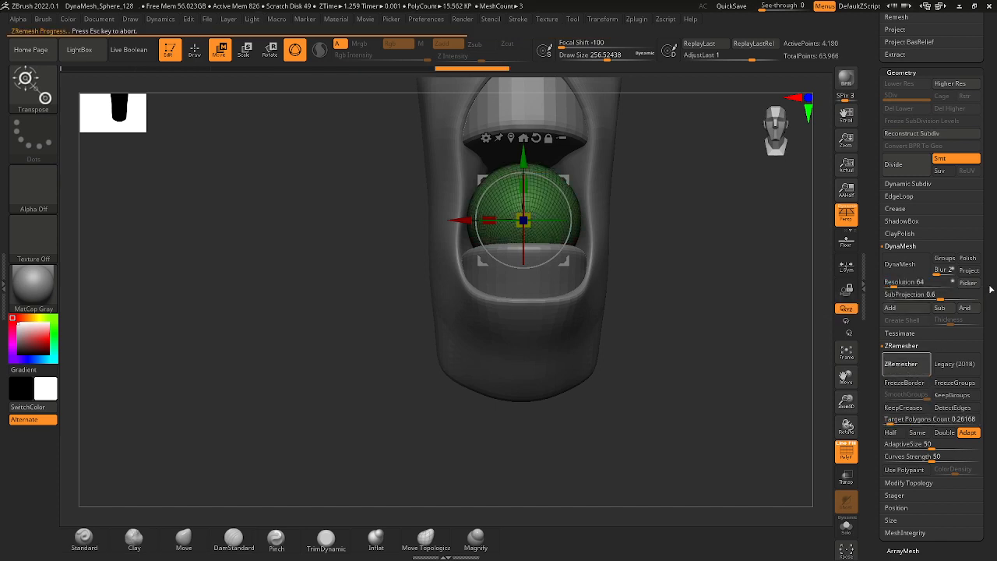
scroll(977, 130, up, 10)
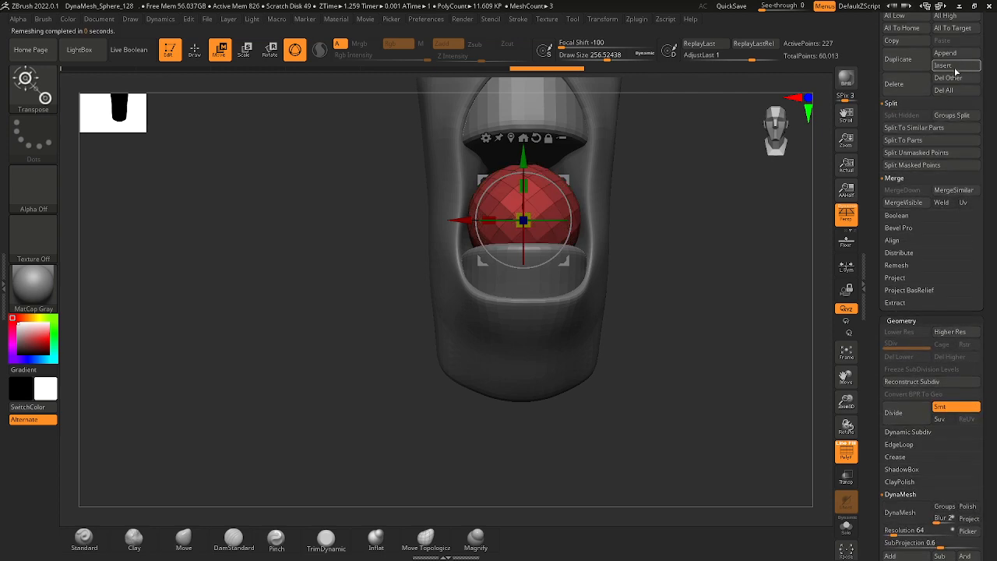
click(960, 54)
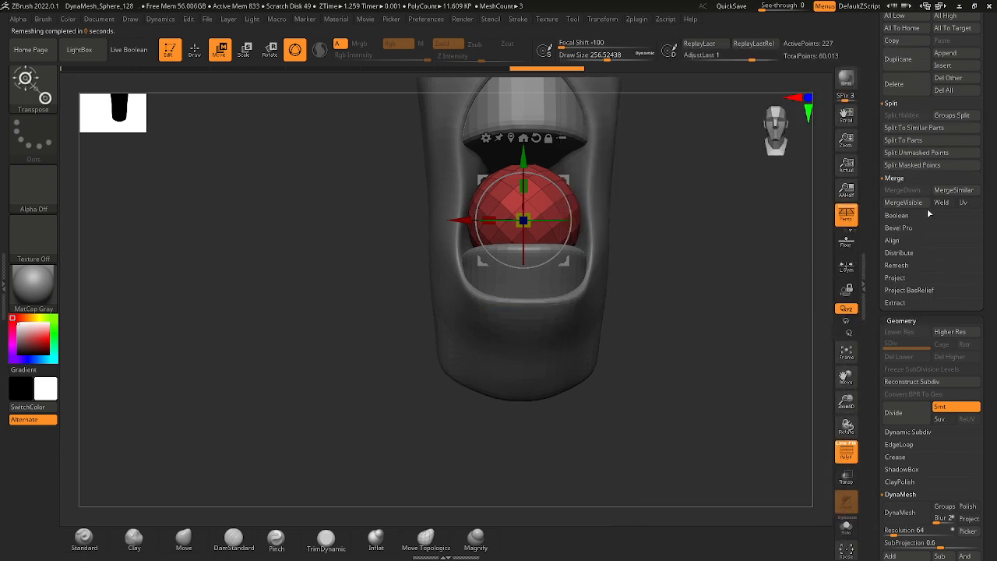
drag(985, 458, 981, 392)
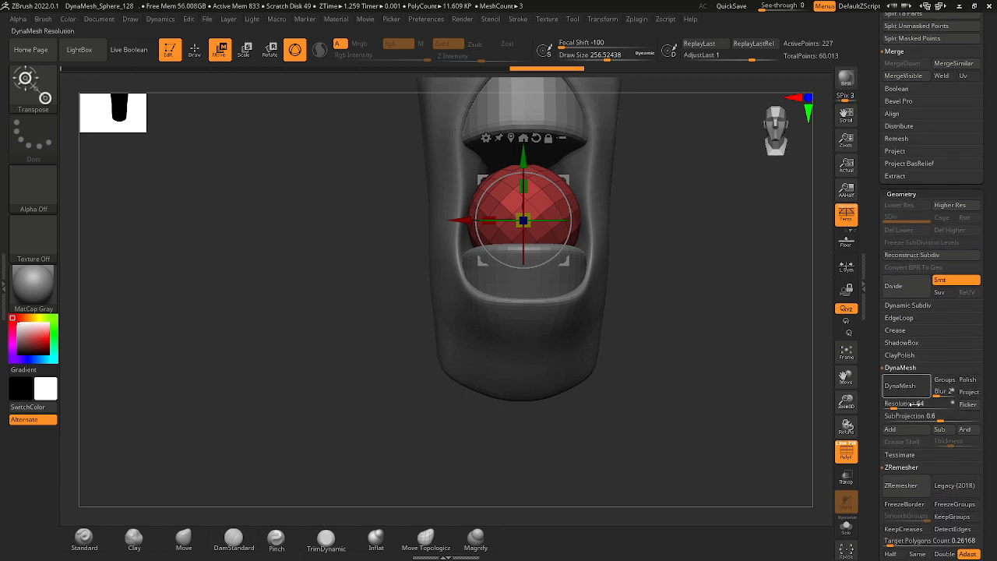
click(909, 488)
Stretch the sphere forward out of the mouth into a rough tongue with the Move brush.
drag(652, 260, 670, 256)
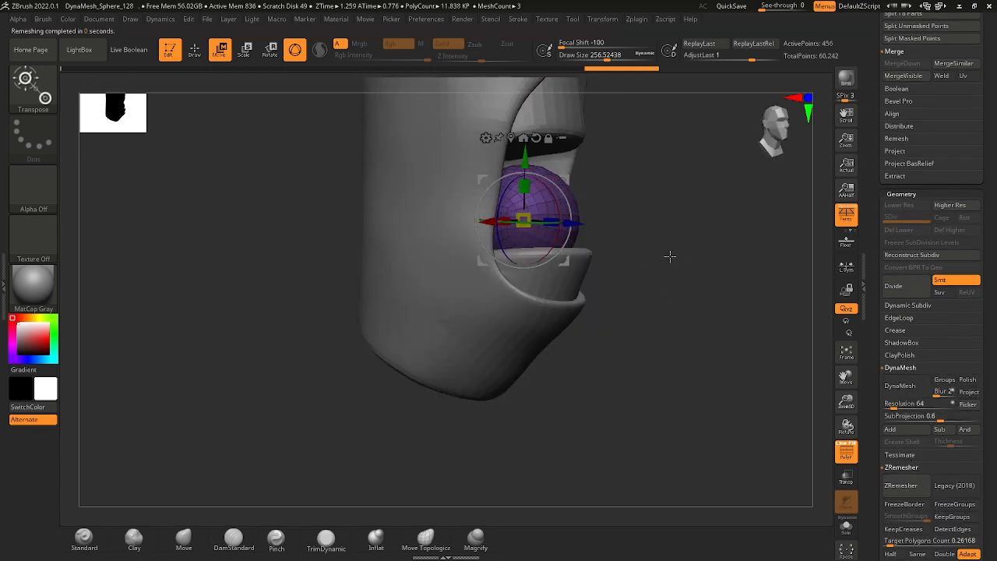
key(q)
drag(541, 218, 644, 214)
mouse_move(516, 244)
mouse_down()
mouse_move(525, 234)
mouse_move(505, 230)
mouse_move(547, 236)
mouse_up()
Set the Move brush's draw size to about 182 and refine the tongue's tapered, flattened shape.
key(space)
mouse_move(646, 150)
mouse_down()
mouse_move(608, 166)
mouse_move(617, 161)
mouse_move(603, 236)
mouse_move(617, 232)
mouse_move(595, 143)
mouse_up()
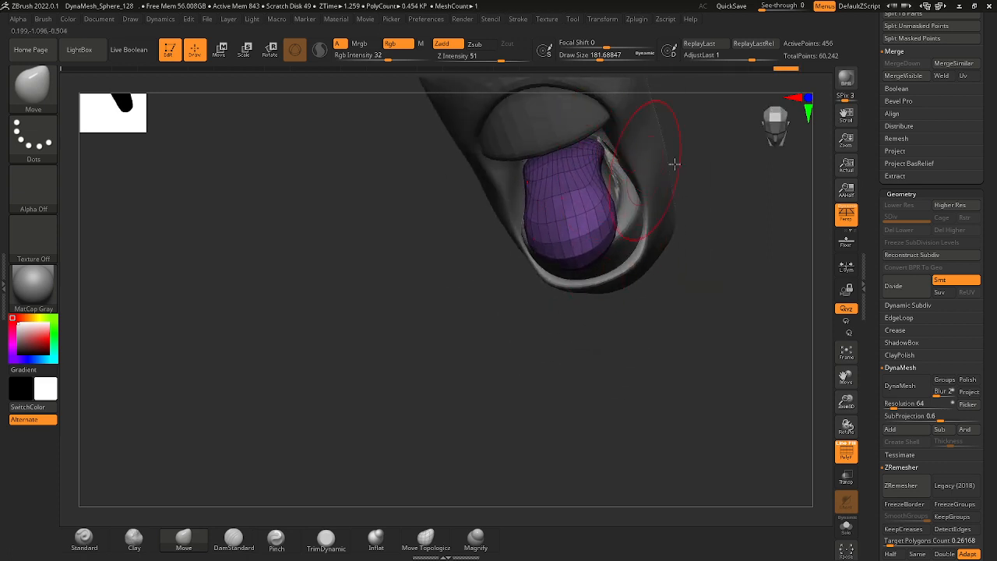
mouse_move(675, 164)
mouse_down()
mouse_move(728, 127)
mouse_move(689, 145)
mouse_up()
mouse_move(732, 216)
mouse_down()
mouse_move(745, 161)
mouse_move(657, 167)
mouse_move(666, 187)
mouse_up()
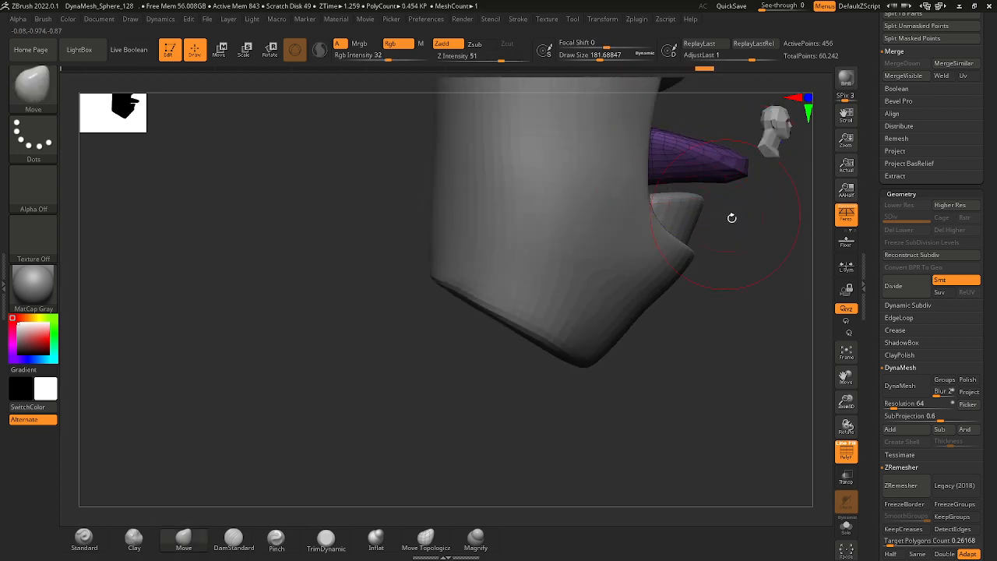
mouse_move(730, 215)
mouse_down()
mouse_move(646, 178)
mouse_move(696, 192)
mouse_move(682, 165)
mouse_move(668, 243)
mouse_move(613, 299)
mouse_move(675, 301)
mouse_move(692, 289)
mouse_move(709, 234)
mouse_move(514, 223)
mouse_up()
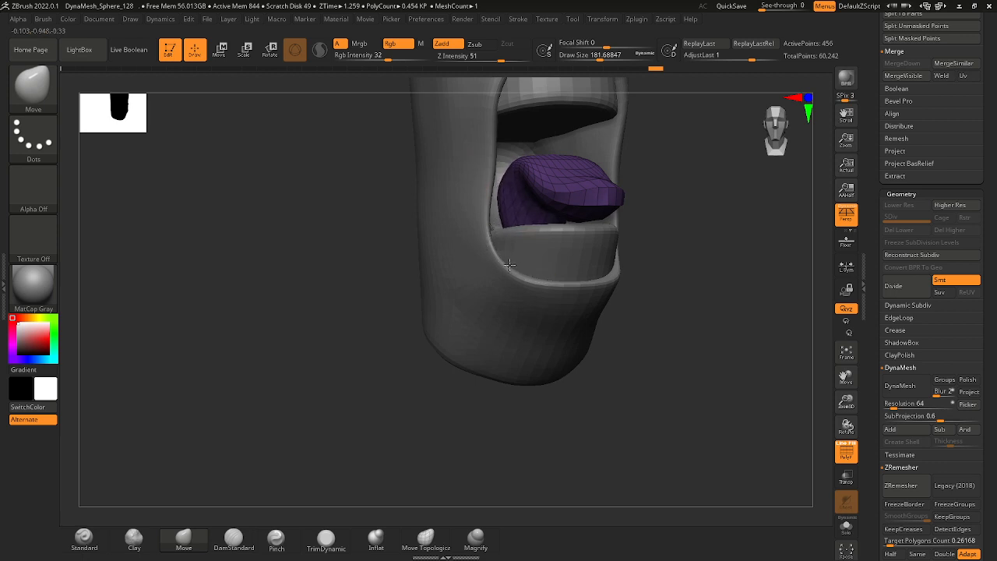
Reposition the tongue farther back inside the mouth, just above the lower block, with the Move gizmo.
drag(672, 254, 467, 129)
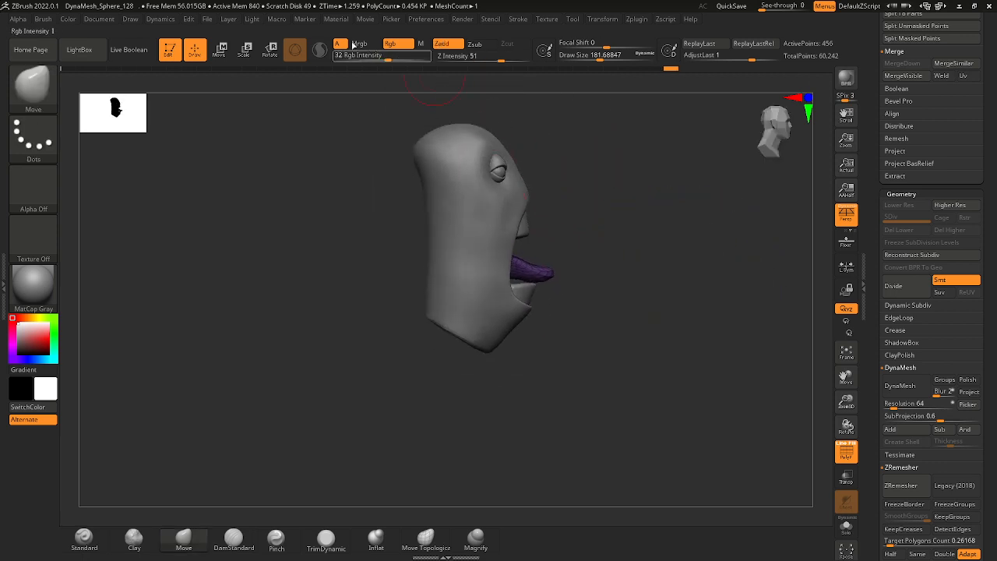
key(w)
drag(546, 232, 523, 248)
ctrl+right_drag(589, 258, 650, 325)
mouse_move(650, 326)
right_down()
mouse_move(594, 343)
mouse_move(646, 315)
right_up()
drag(536, 229, 517, 232)
right_drag(517, 232, 605, 261)
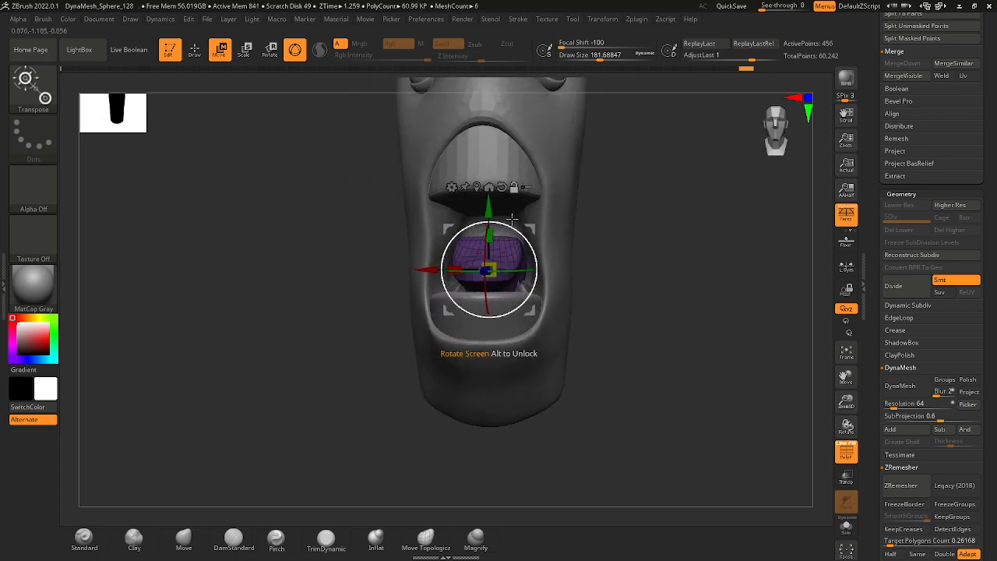
alt+click(543, 244)
ctrl+right_drag(523, 234, 545, 273)
Select the mouth blocks and hollow the upper block's underside with the Move brush, using draw sizes of about 120 and 145.
alt+click(518, 201)
right_drag(518, 202, 444, 183)
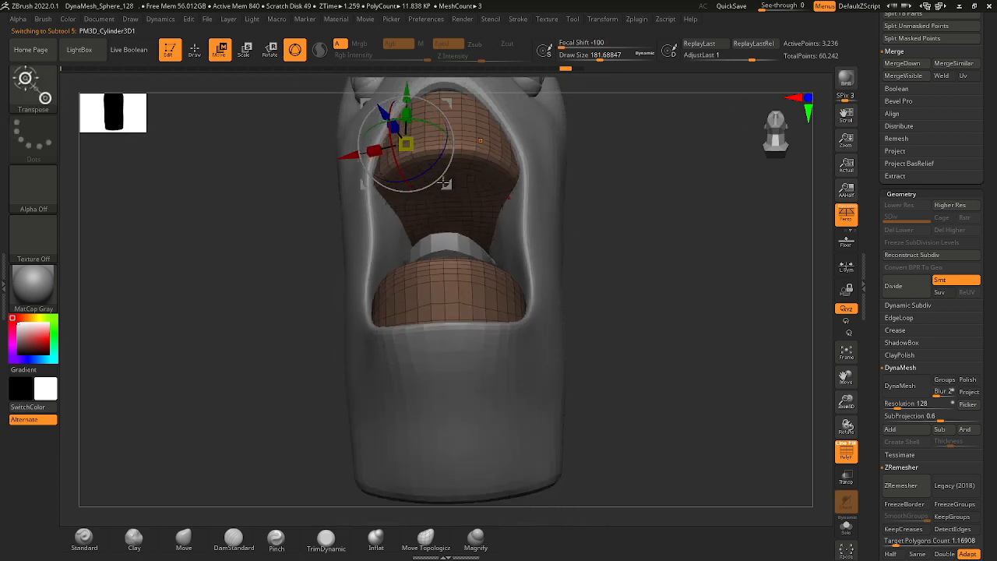
click(196, 49)
key(space)
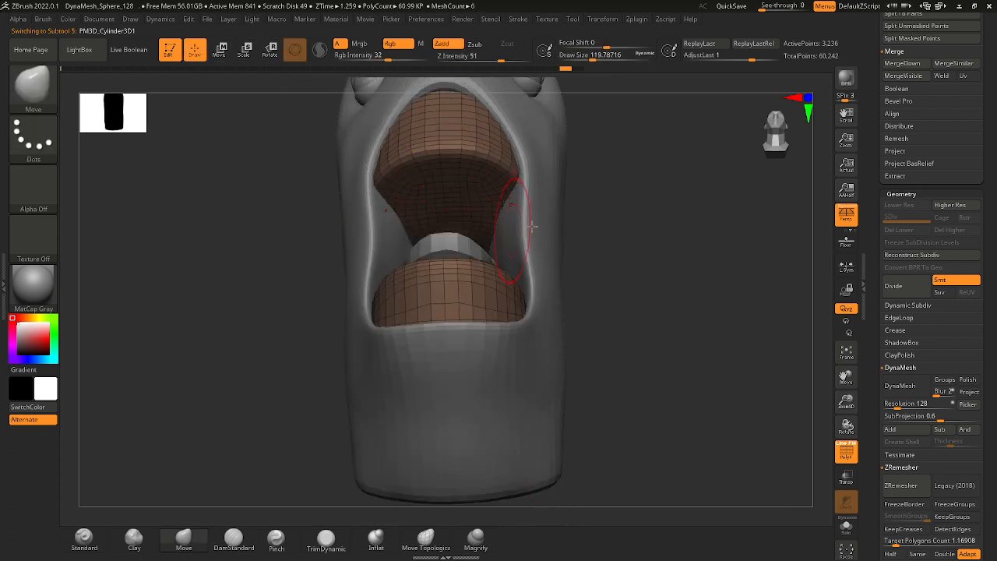
mouse_move(574, 233)
right_down()
mouse_move(603, 247)
mouse_move(599, 265)
right_up()
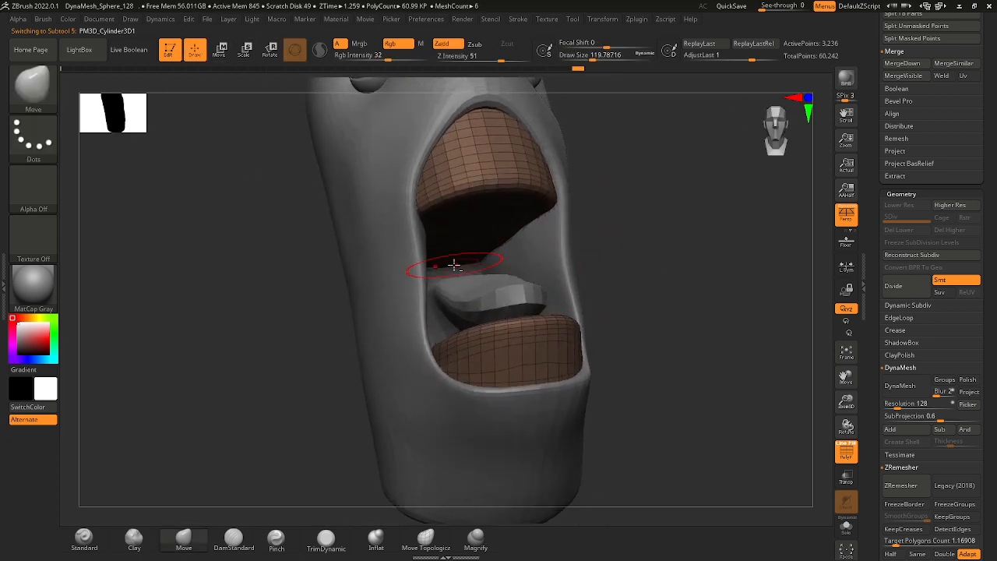
key(space)
drag(454, 265, 442, 252)
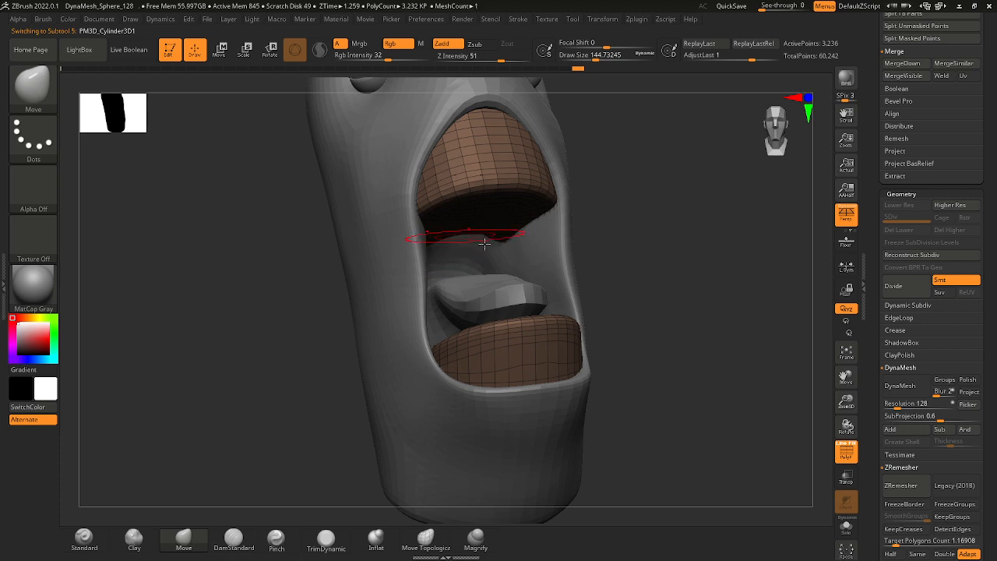
mouse_move(484, 243)
right_down()
mouse_move(581, 207)
mouse_move(471, 215)
right_up()
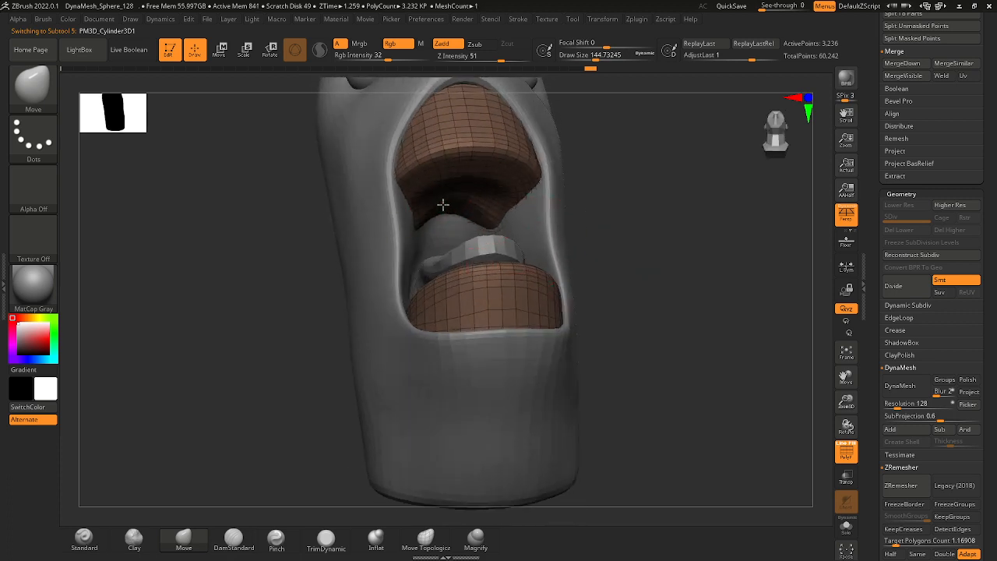
mouse_move(604, 206)
right_down()
mouse_move(601, 158)
mouse_move(605, 196)
right_up()
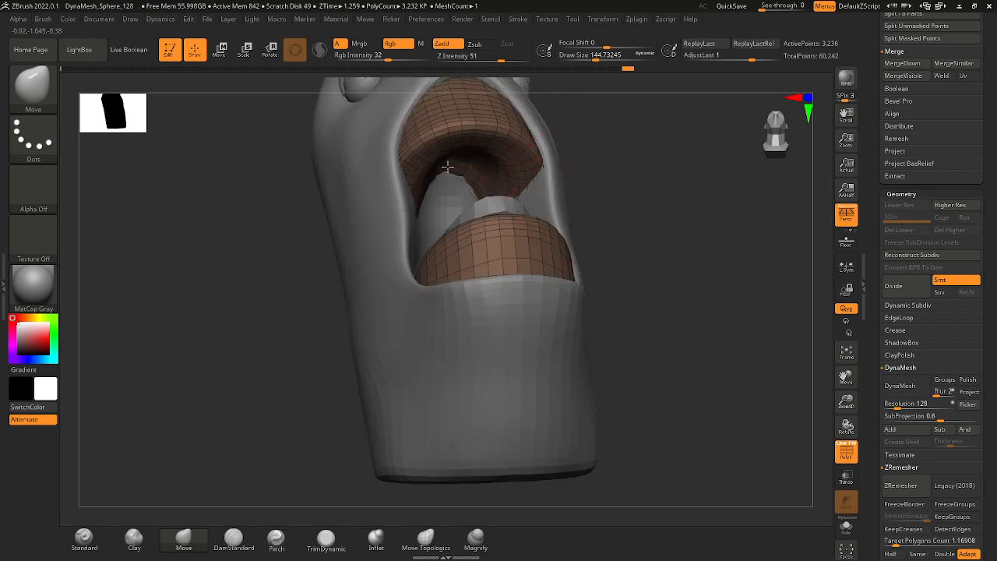
Pull the back of the upper block down into a uvula and refine its tip at a draw size of about 74.
drag(464, 163, 447, 211)
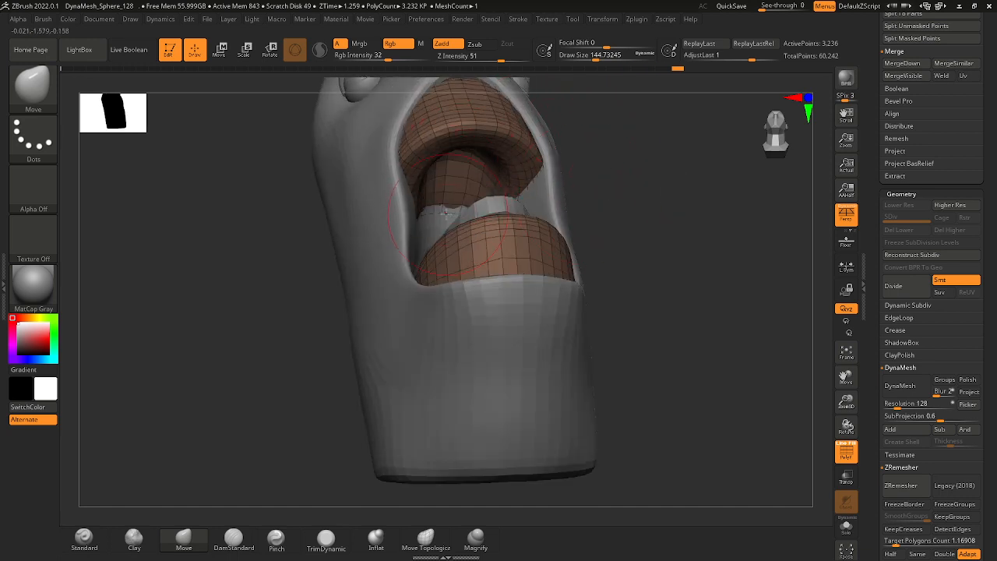
drag(591, 222, 590, 254)
key(space)
drag(466, 225, 450, 225)
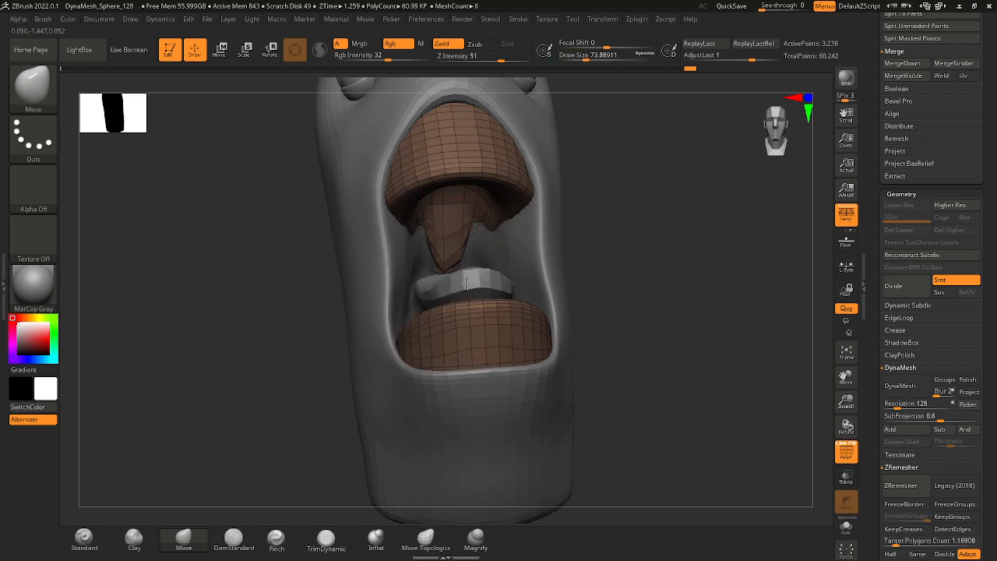
drag(455, 272, 453, 266)
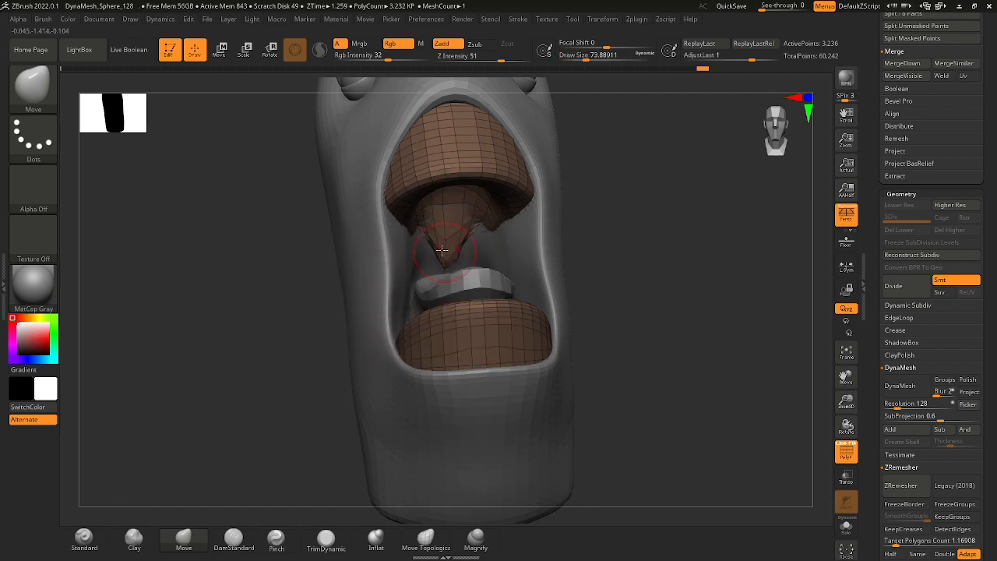
Remesh the mouth blocks with DynaMesh at resolution 128 and smooth the rough back corners of the lower block.
drag(585, 254, 616, 256)
click(909, 387)
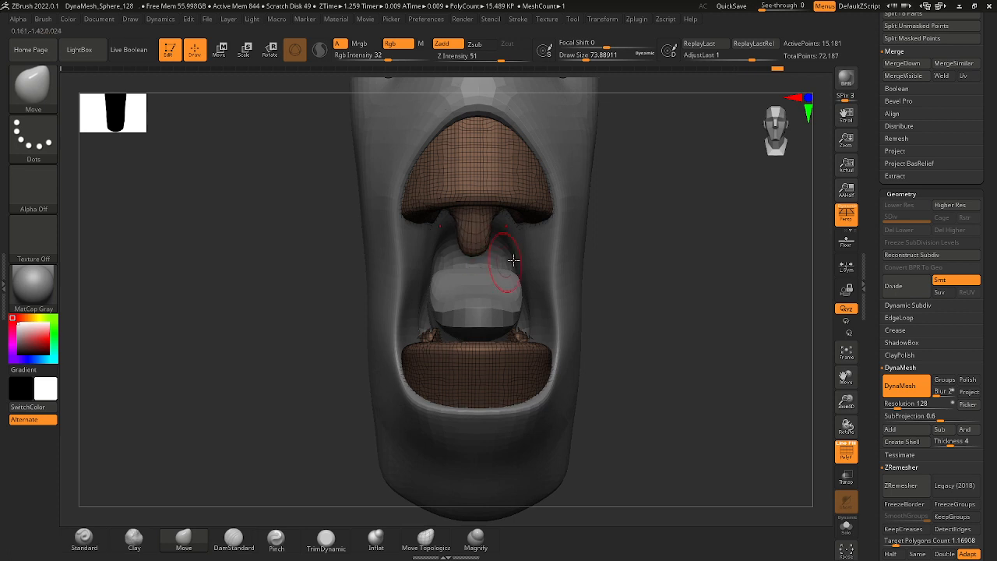
mouse_move(646, 306)
mouse_down()
mouse_move(634, 332)
mouse_move(640, 315)
mouse_up()
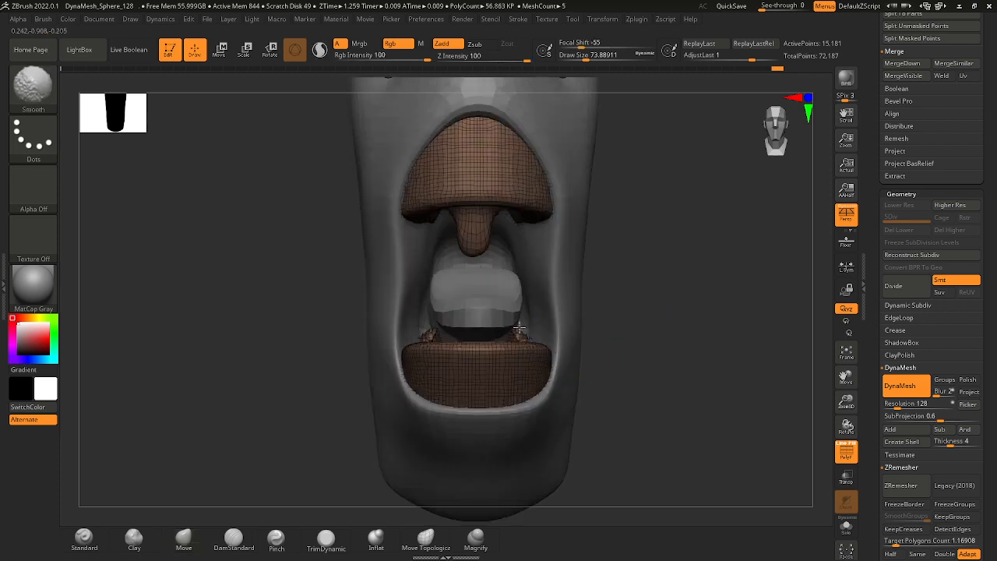
mouse_move(519, 333)
right_down()
mouse_move(594, 372)
mouse_move(530, 350)
mouse_move(594, 284)
right_up()
Shape the uvula with the Move brush into a narrow stem ending in a rounded tip.
key(b)
key(m)
key(v)
drag(480, 257, 480, 252)
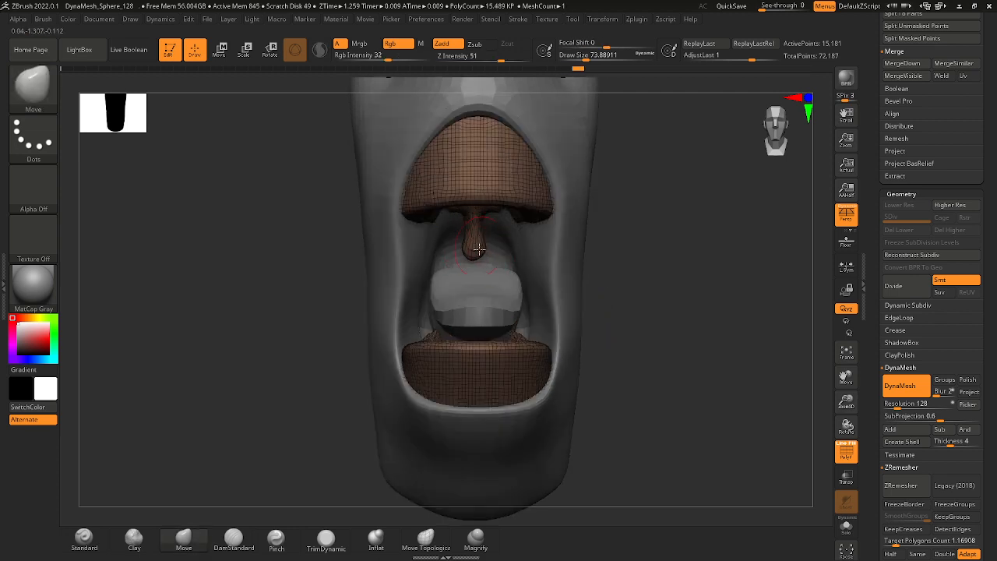
mouse_move(579, 283)
ctrl+right_down()
mouse_move(561, 247)
mouse_move(588, 256)
mouse_move(567, 299)
ctrl+right_up()
drag(484, 236, 486, 234)
mouse_move(584, 273)
right_down()
mouse_move(577, 278)
mouse_move(579, 243)
mouse_move(581, 257)
mouse_move(564, 260)
mouse_move(579, 254)
mouse_move(583, 267)
mouse_move(572, 267)
right_up()
mouse_move(562, 263)
mouse_down()
mouse_move(569, 252)
mouse_move(505, 250)
mouse_up()
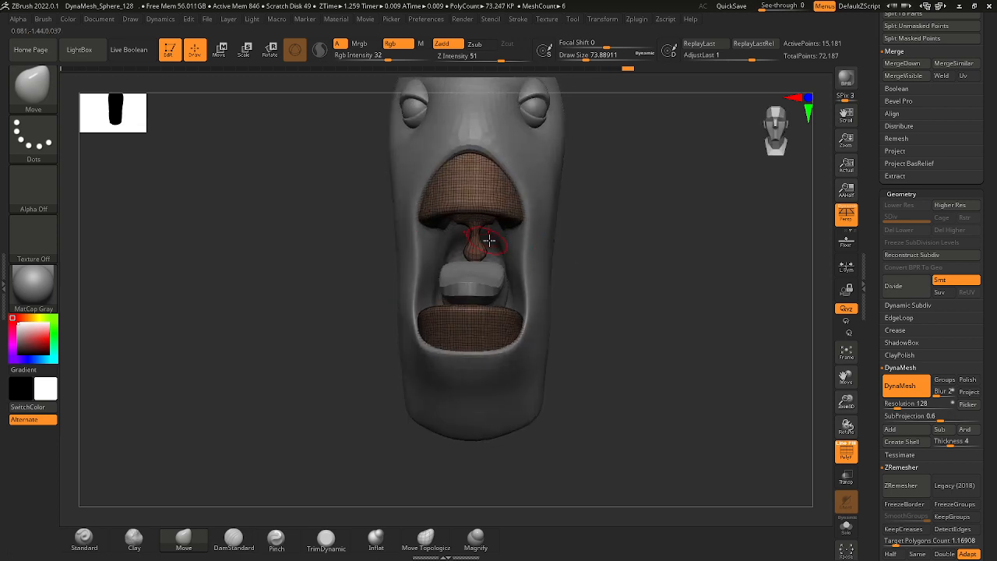
mouse_move(573, 267)
mouse_down()
mouse_move(587, 247)
mouse_move(599, 263)
mouse_up()
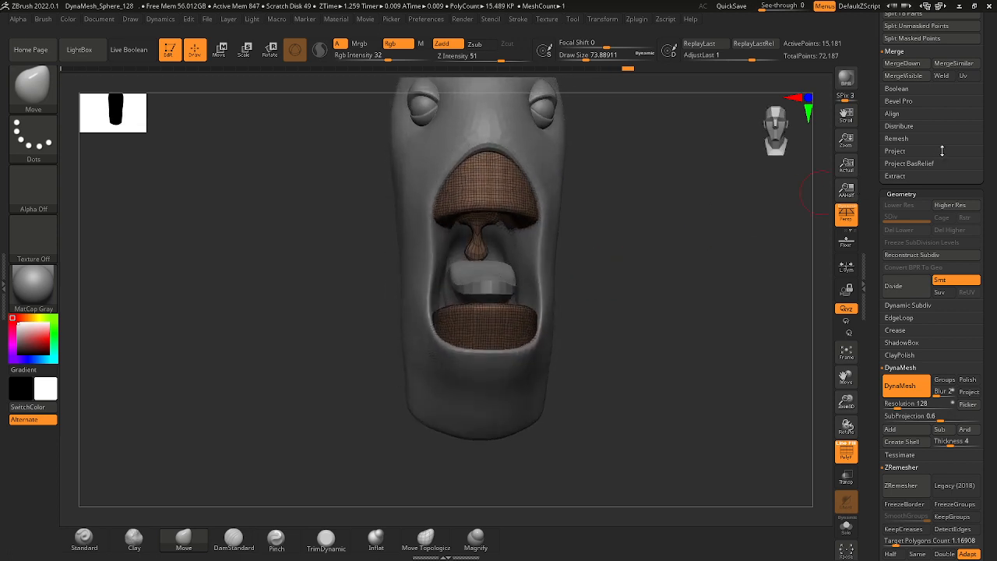
Isolate the mouth blocks subtool and mask it except for a patch behind the uvula.
scroll(942, 150, up, 10)
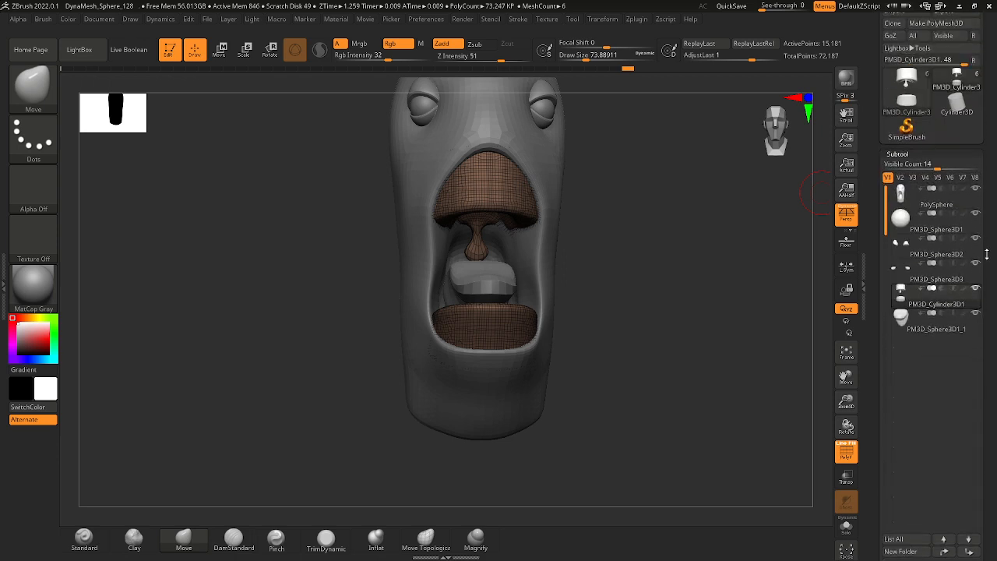
shift+click(977, 289)
mouse_move(753, 227)
mouse_down()
mouse_move(653, 209)
mouse_move(423, 225)
mouse_move(402, 192)
mouse_move(466, 231)
mouse_move(441, 276)
mouse_move(454, 267)
mouse_up()
key(ctrl)
ctrl+click(427, 262)
Pull the unmasked patch behind the uvula down into a throat wall with the Move brush, using a draw size of 112.
mouse_move(403, 210)
ctrl+mouse_down()
mouse_move(417, 248)
mouse_move(459, 236)
ctrl+mouse_up()
drag(444, 270, 395, 260)
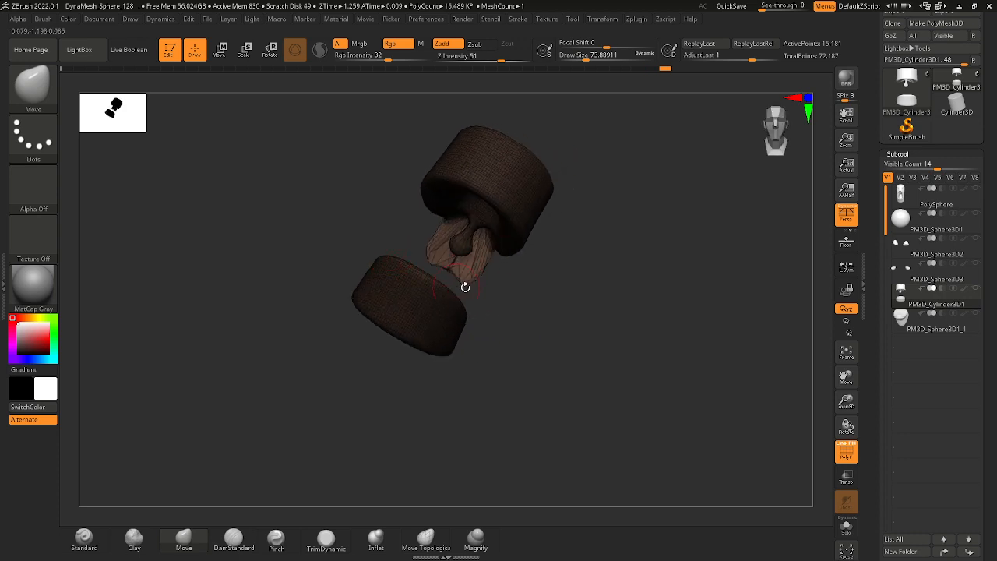
mouse_move(465, 287)
mouse_down()
mouse_move(476, 216)
mouse_move(467, 293)
mouse_up()
drag(535, 304, 496, 299)
key(space)
mouse_move(530, 338)
right_down()
mouse_move(577, 356)
mouse_move(549, 337)
right_up()
ctrl+right_drag(549, 337, 519, 323)
drag(514, 328, 505, 343)
mouse_move(534, 333)
right_down()
mouse_move(520, 349)
mouse_move(527, 312)
right_up()
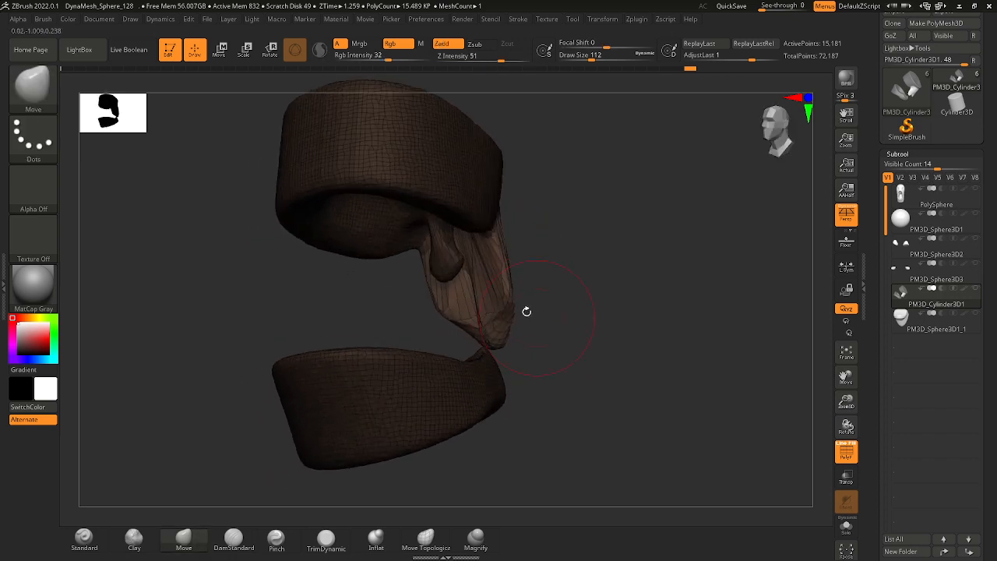
drag(506, 290, 504, 283)
mouse_move(541, 294)
right_down()
mouse_move(574, 298)
mouse_move(519, 276)
mouse_move(587, 275)
right_up()
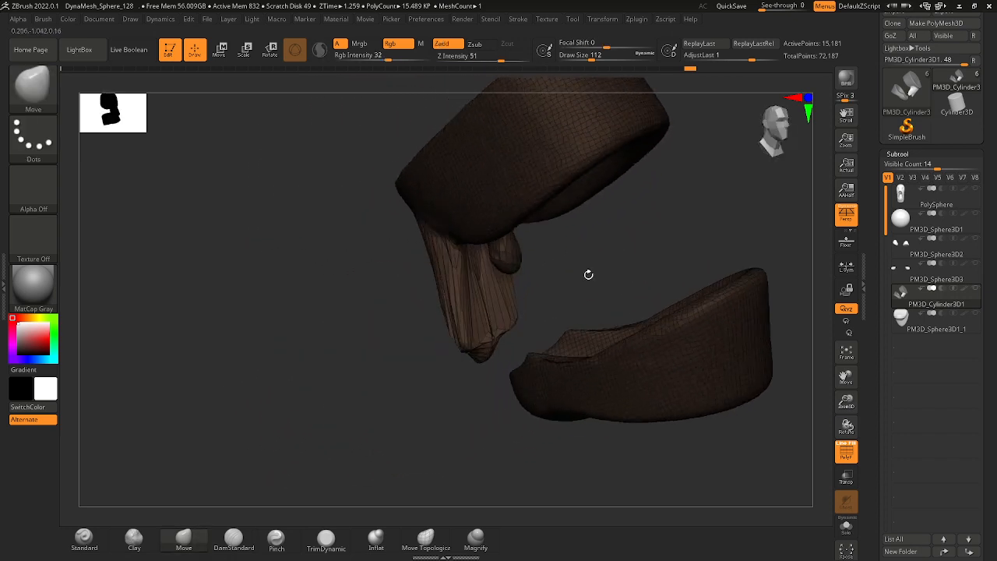
shift+drag(478, 273, 494, 346)
Clear the mask and remesh the mouth blocks with DynaMesh at resolution 128.
drag(973, 346, 945, 147)
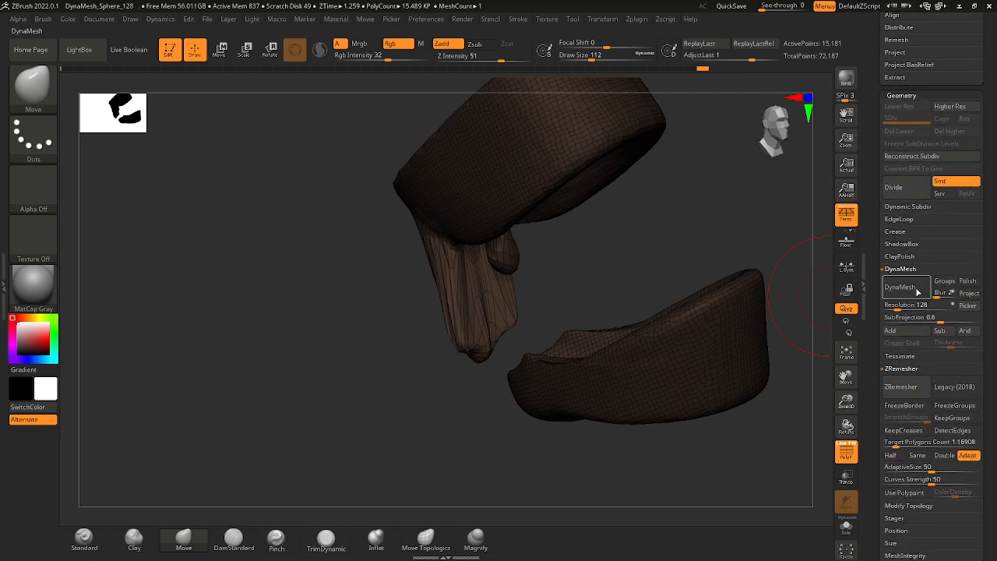
ctrl+drag(679, 258, 699, 269)
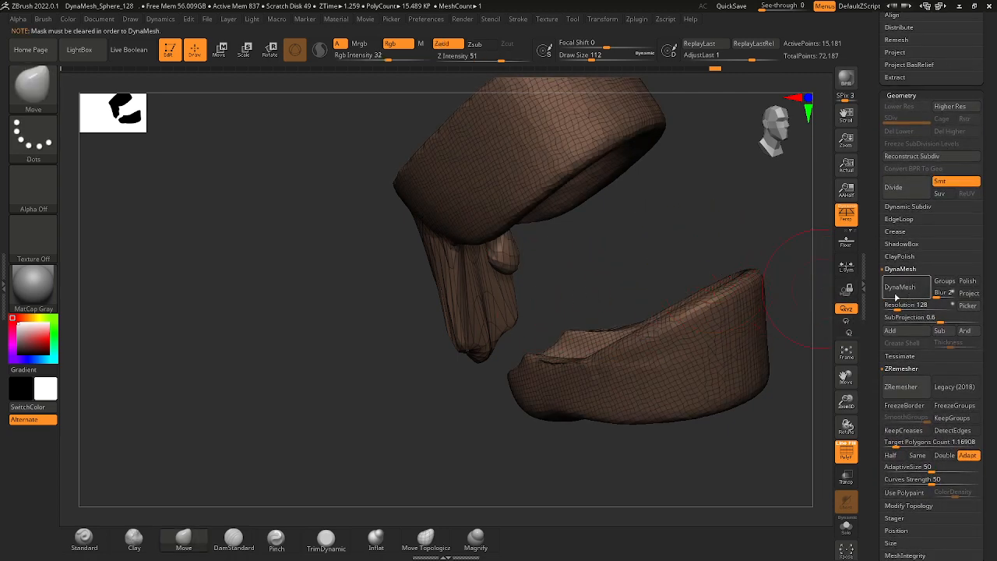
click(899, 291)
right_drag(447, 288, 476, 252)
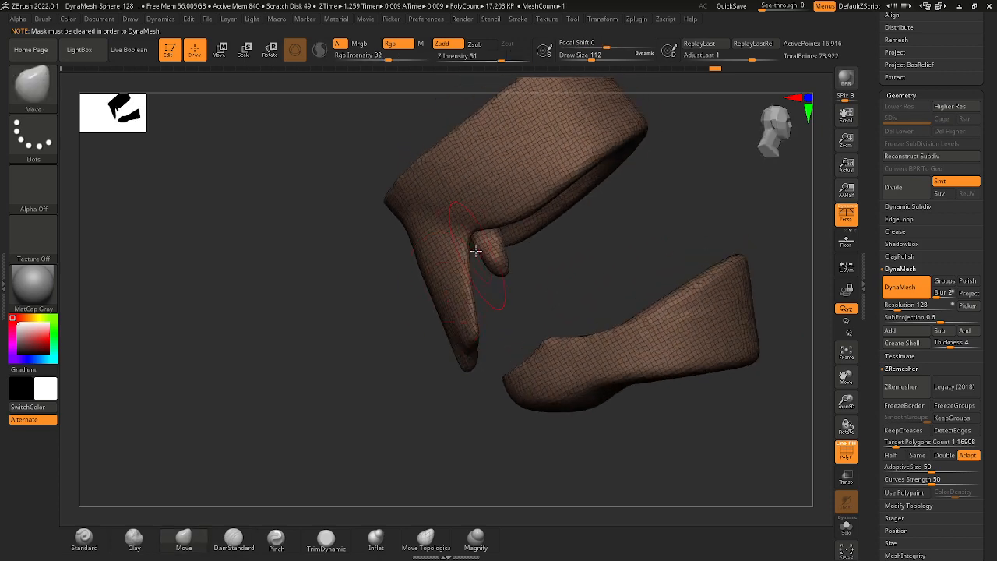
Extend the throat wall and the back of the lower block downward with the Move brush, raising the draw size from about 74 to 149.
key(space)
mouse_move(476, 313)
right_down()
mouse_move(472, 382)
mouse_move(567, 296)
mouse_move(661, 267)
mouse_move(698, 269)
right_up()
key(space)
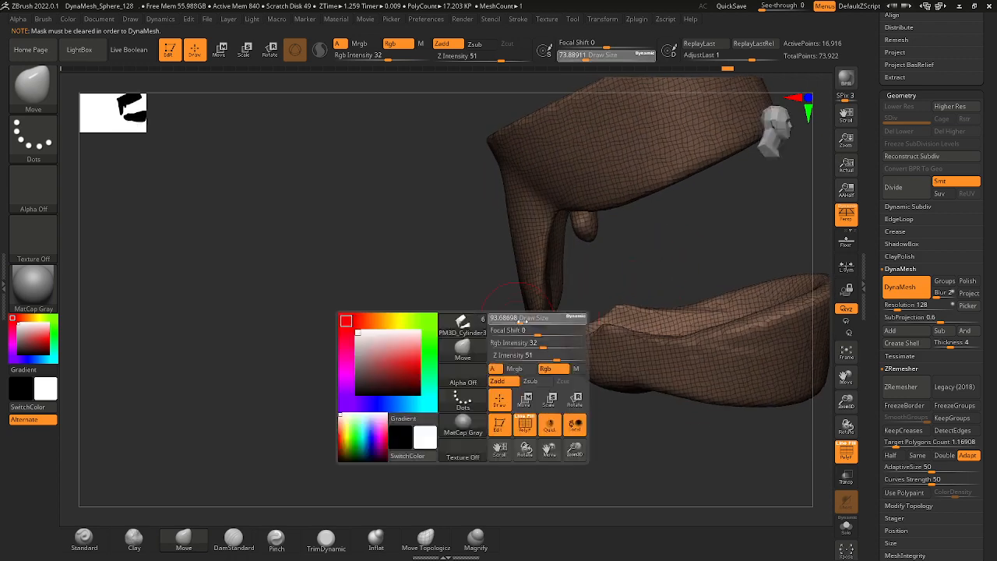
drag(516, 318, 526, 320)
mouse_move(524, 321)
right_down()
mouse_move(525, 335)
mouse_move(534, 321)
right_up()
mouse_move(536, 319)
mouse_down()
mouse_move(487, 378)
mouse_move(534, 402)
mouse_move(529, 420)
mouse_move(544, 413)
mouse_move(524, 442)
mouse_up()
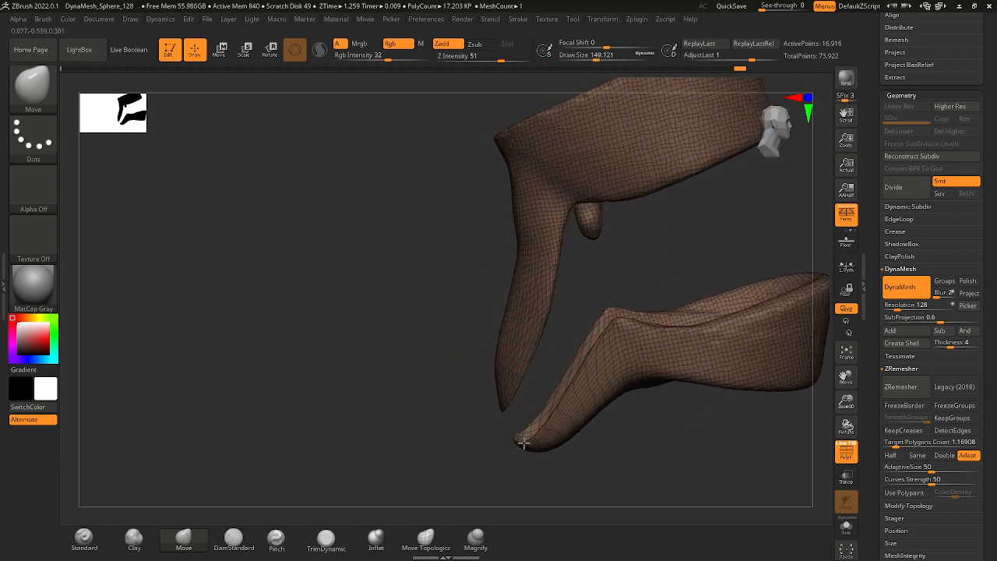
Mask all but the throat wall's facing edge with a lasso and pull it across to the lower block's rear extension.
key(ctrl)
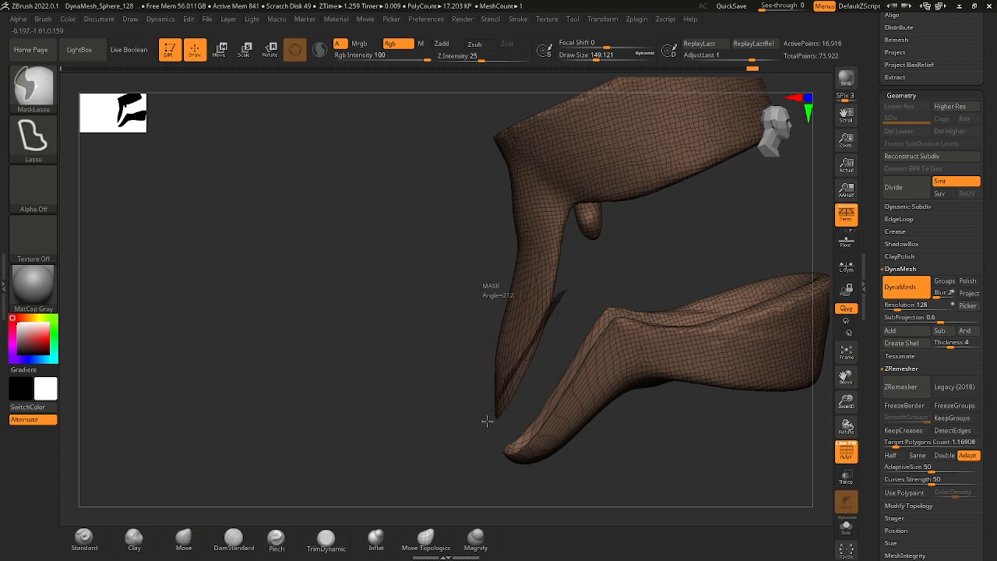
ctrl+drag(584, 321, 588, 309)
ctrl+click(596, 291)
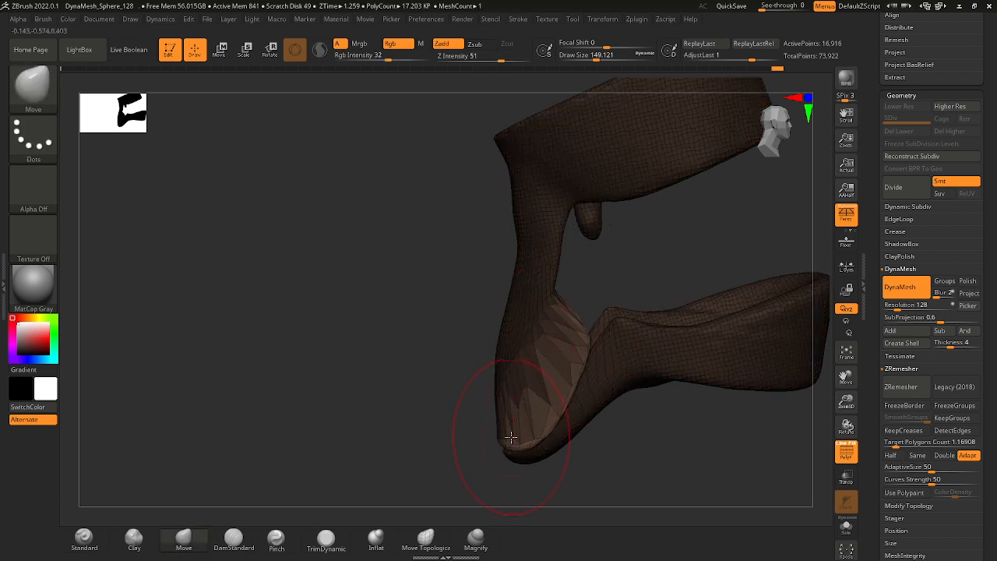
drag(538, 456, 579, 458)
drag(507, 461, 519, 458)
drag(652, 438, 557, 384)
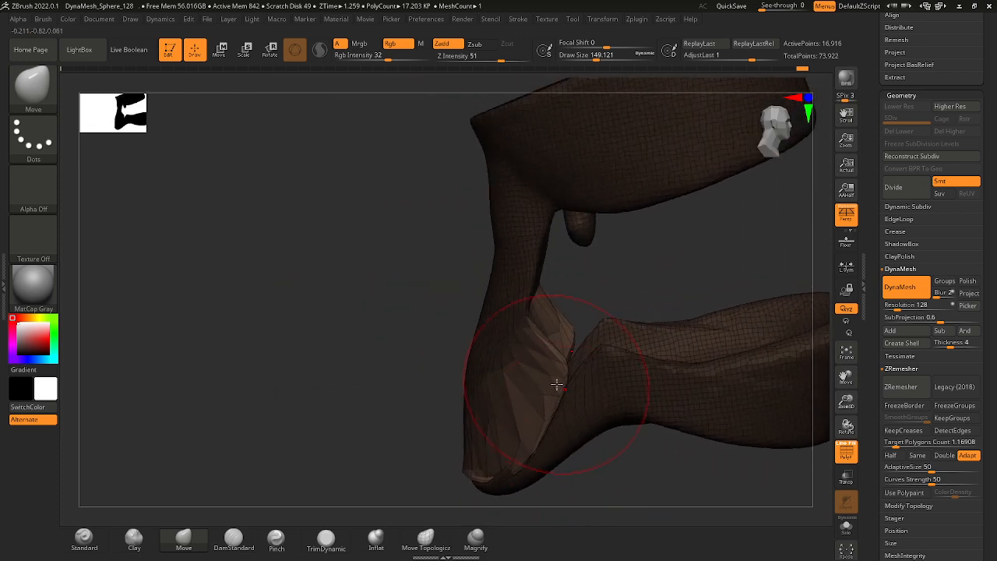
mouse_move(651, 269)
mouse_down()
mouse_move(639, 293)
mouse_move(616, 301)
mouse_up()
Set the Move brush's draw size to about 87 and close the gap between the throat wall and the lower block.
key(space)
drag(542, 309, 532, 309)
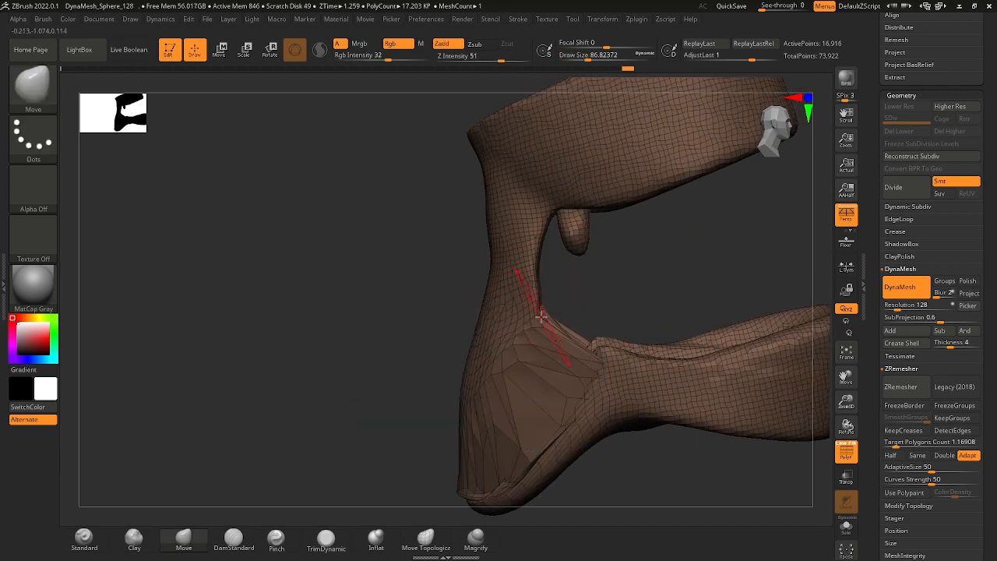
drag(621, 309, 728, 321)
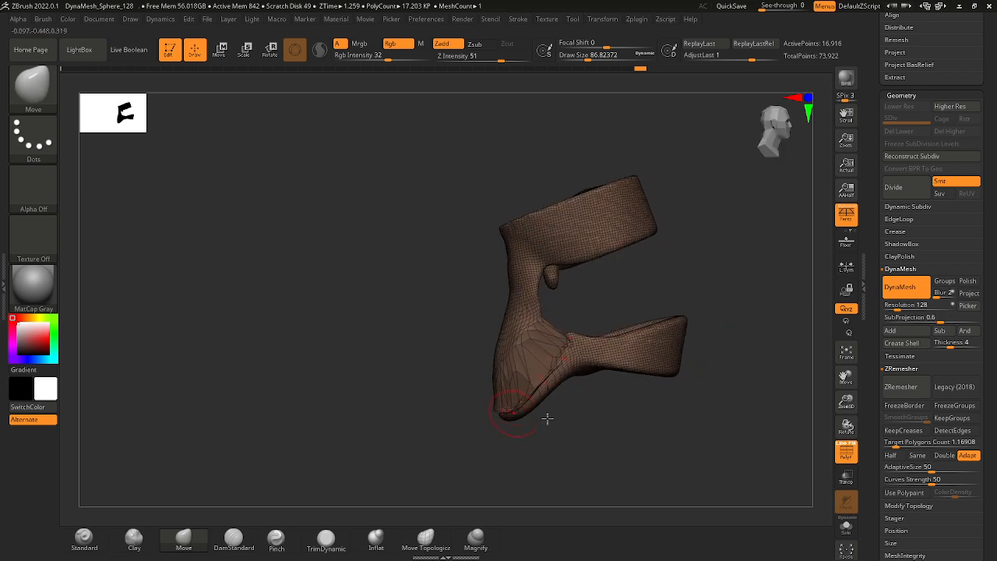
mouse_move(547, 418)
mouse_down()
mouse_move(525, 439)
mouse_move(581, 334)
mouse_move(576, 367)
mouse_move(547, 383)
mouse_move(556, 334)
mouse_move(718, 322)
mouse_up()
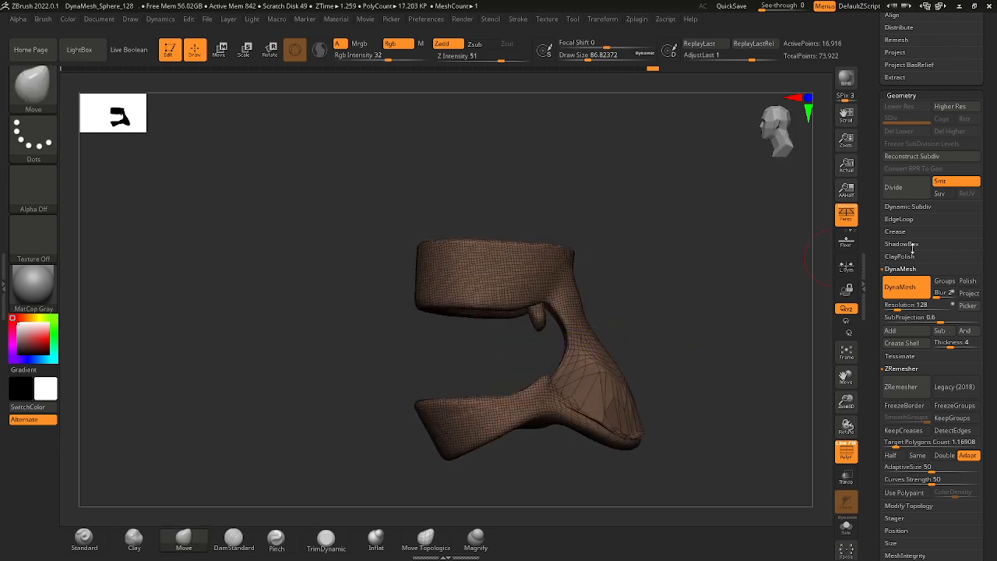
Fuse the throat wall and mouth blocks with DynaMesh at resolution 128 and smooth the joined surface.
click(902, 288)
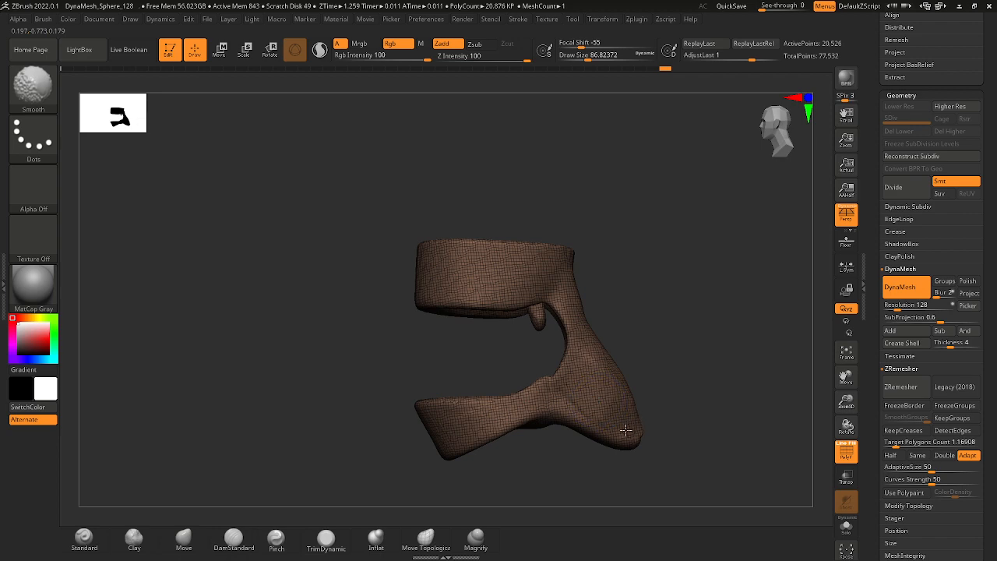
mouse_move(653, 350)
mouse_down()
mouse_move(548, 379)
mouse_move(657, 341)
mouse_move(598, 340)
mouse_up()
alt+drag(598, 341, 594, 354)
mouse_move(539, 325)
mouse_down()
mouse_move(529, 328)
mouse_move(585, 275)
mouse_up()
drag(689, 312, 644, 306)
Refine the uvula and surrounding throat with the Move brush at draw sizes of about 54 and 77.
key(space)
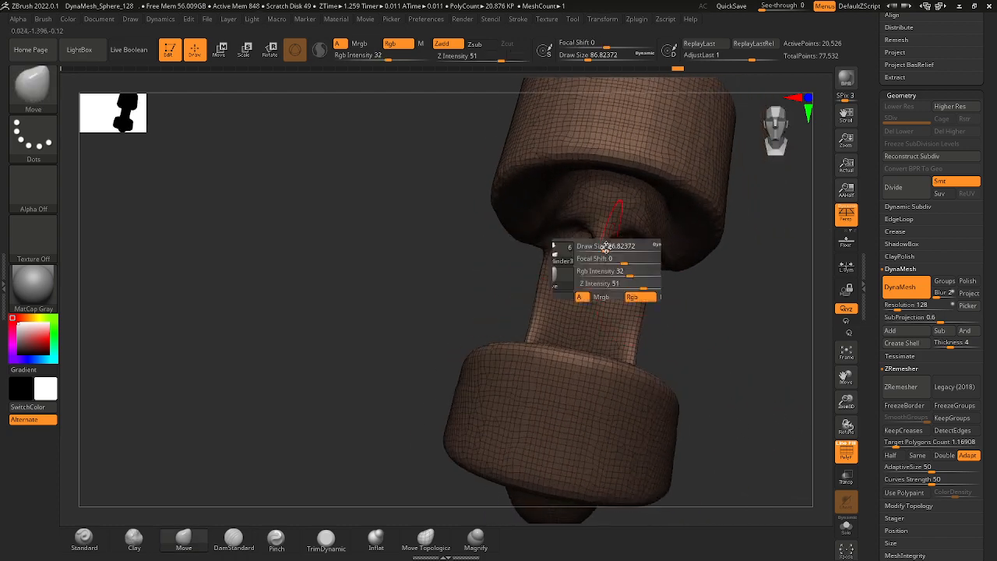
drag(605, 245, 597, 245)
mouse_move(657, 307)
mouse_down()
mouse_move(739, 329)
mouse_move(556, 260)
mouse_up()
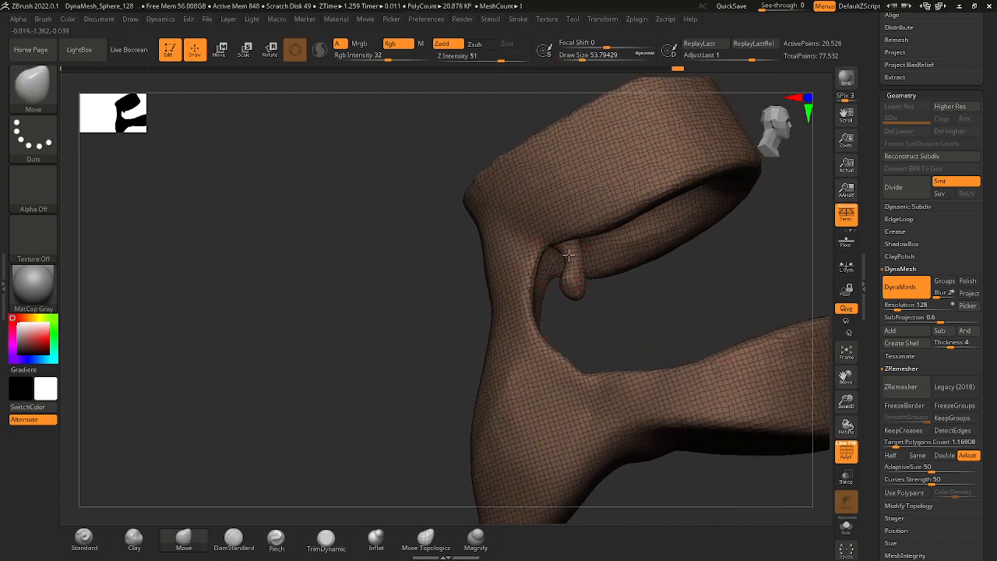
drag(707, 321, 762, 266)
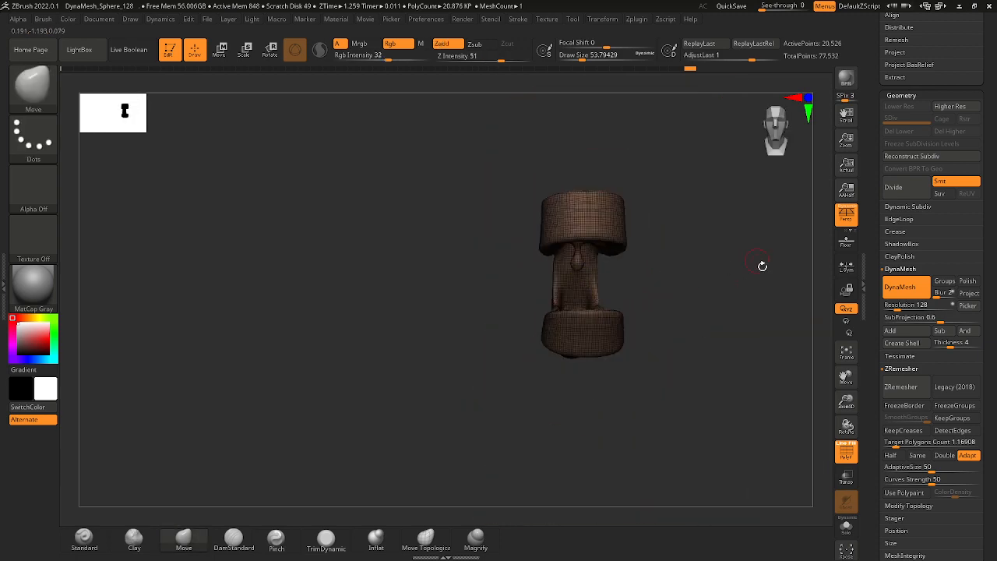
mouse_move(669, 243)
alt+mouse_down()
mouse_move(673, 309)
mouse_move(614, 310)
mouse_move(683, 267)
mouse_move(616, 291)
mouse_move(635, 287)
alt+mouse_up()
key(space)
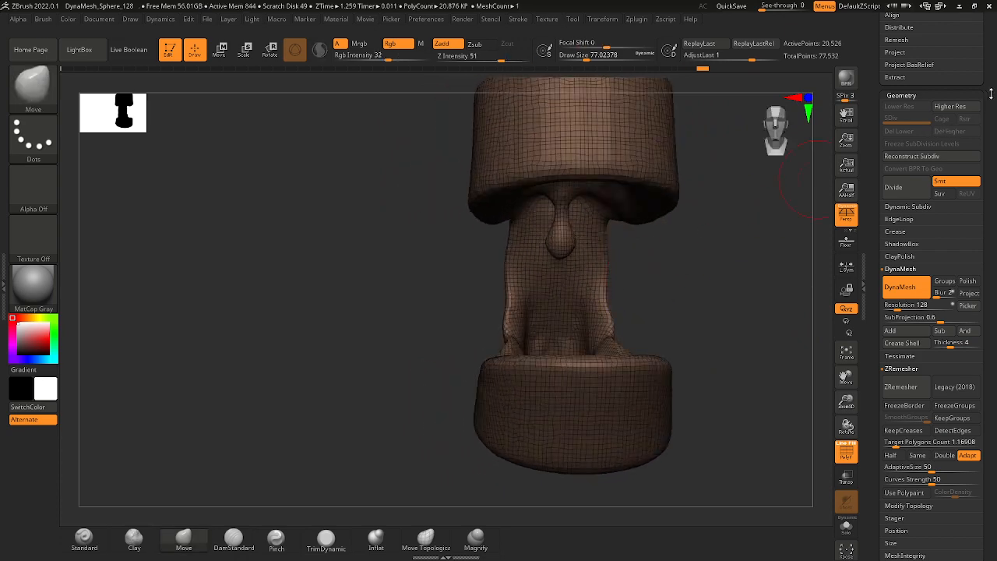
Show the head, eyes and tongue subtools again around the mouth interior.
drag(991, 94, 983, 246)
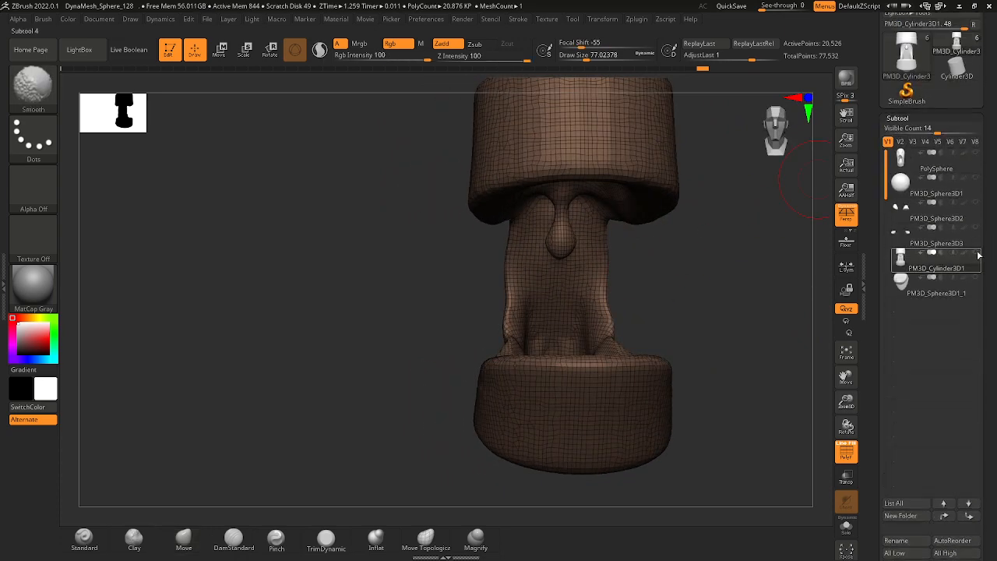
shift+click(975, 155)
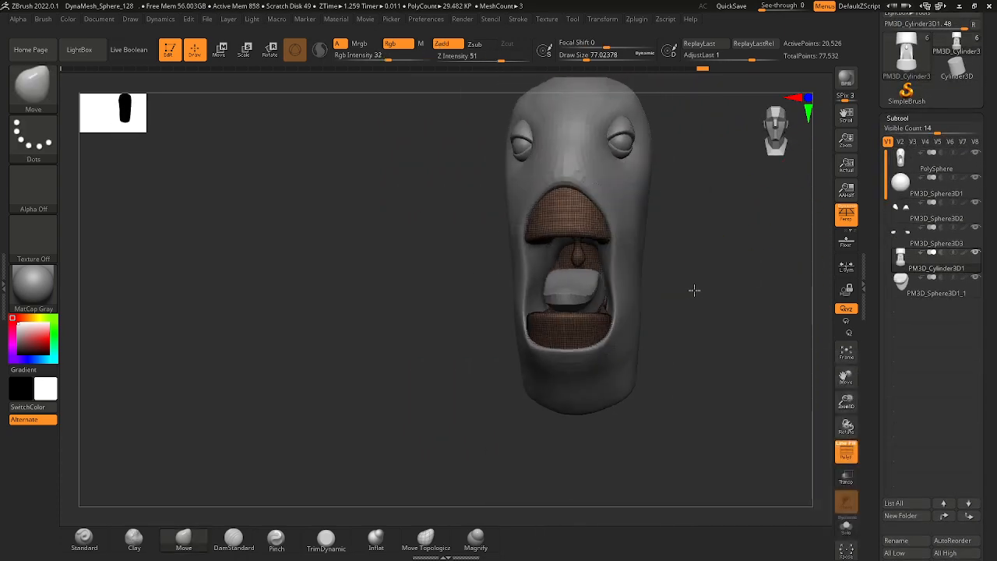
drag(694, 290, 634, 280)
alt+right_drag(646, 209, 622, 218)
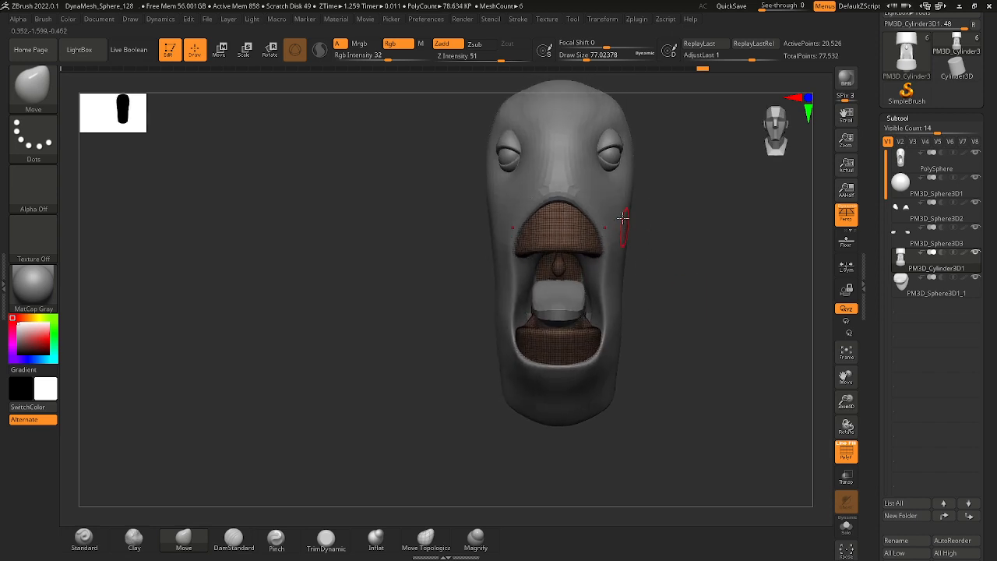
Review the mouth interior inside the head, alternating between the head and mouth subtools, and select the tongue.
alt+click(592, 195)
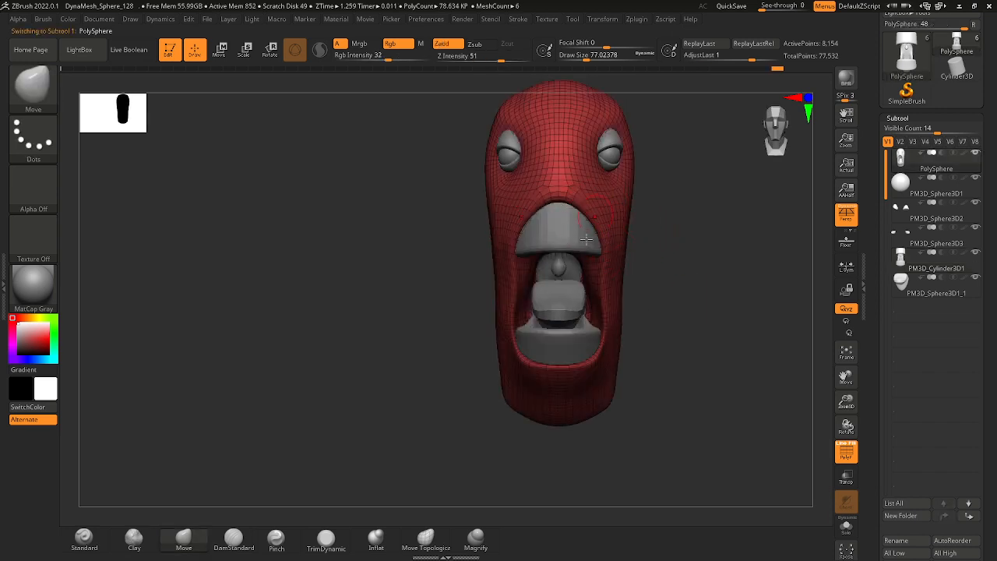
mouse_move(614, 244)
ctrl+right_down()
mouse_move(619, 262)
mouse_move(609, 240)
ctrl+right_up()
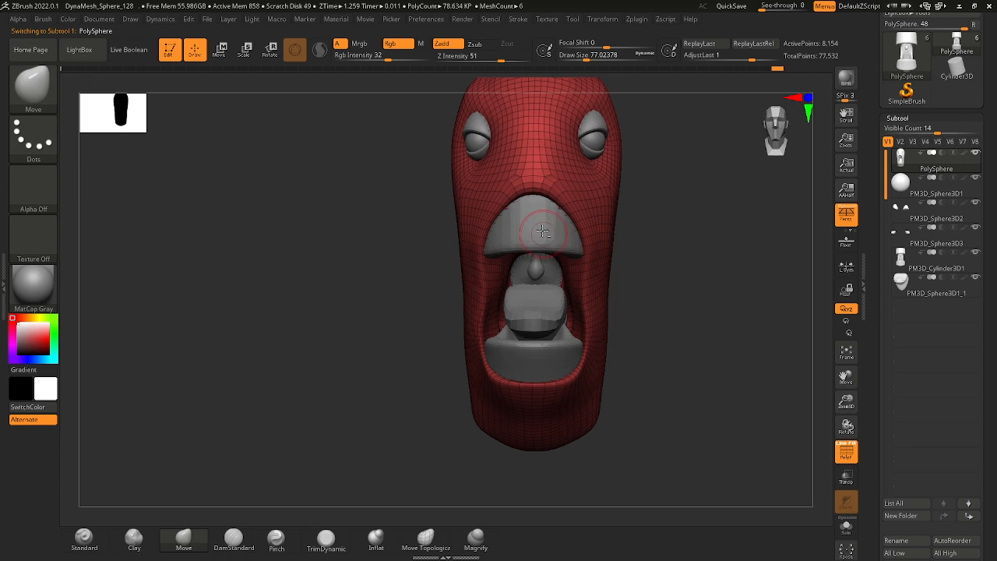
alt+click(545, 233)
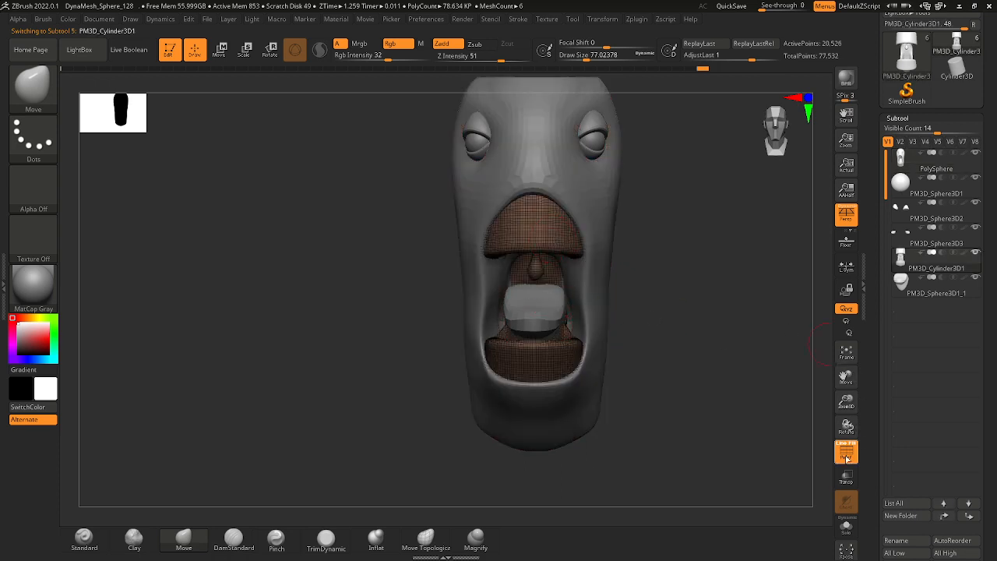
drag(854, 424, 859, 424)
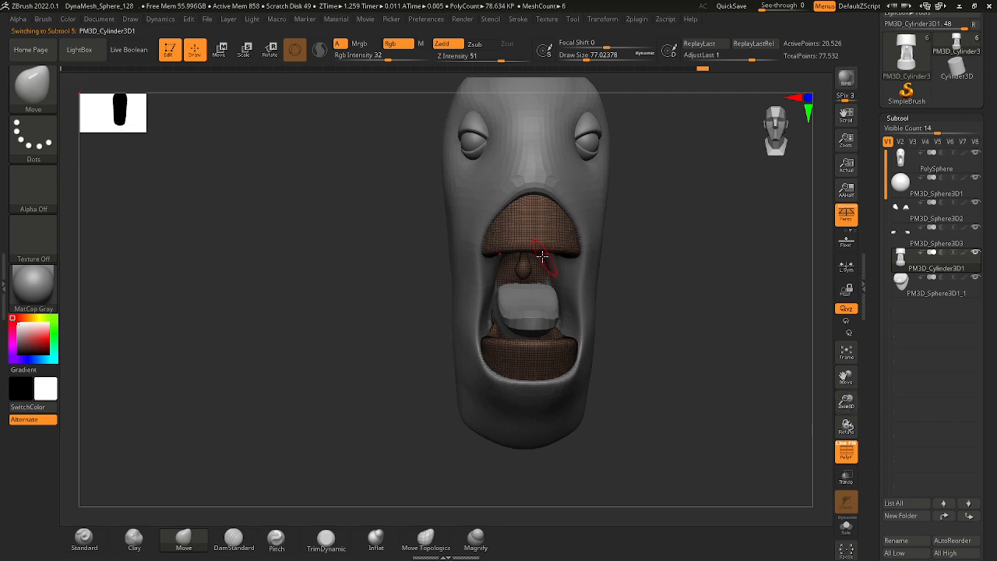
shift+right_drag(623, 251, 643, 291)
alt+click(559, 219)
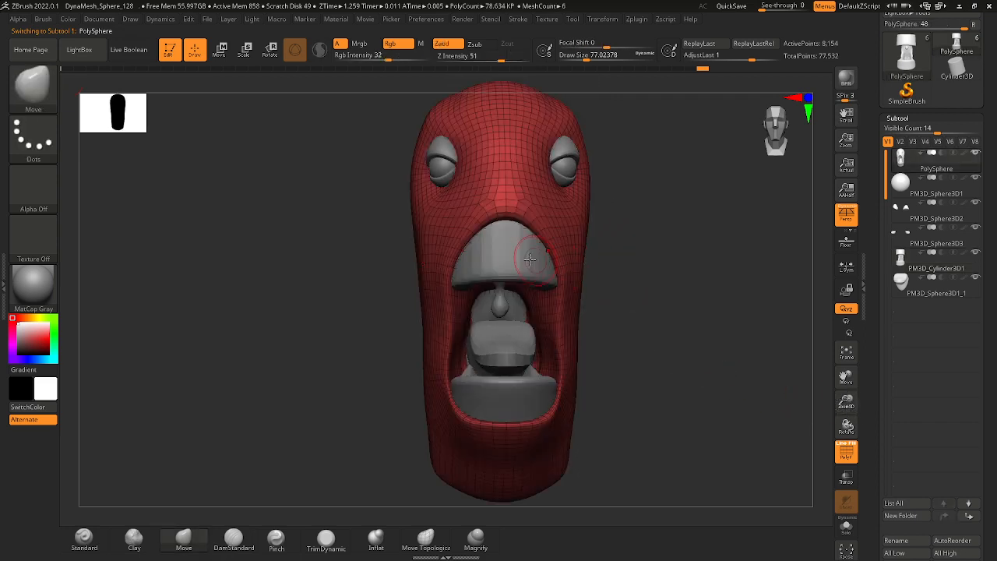
alt+click(531, 259)
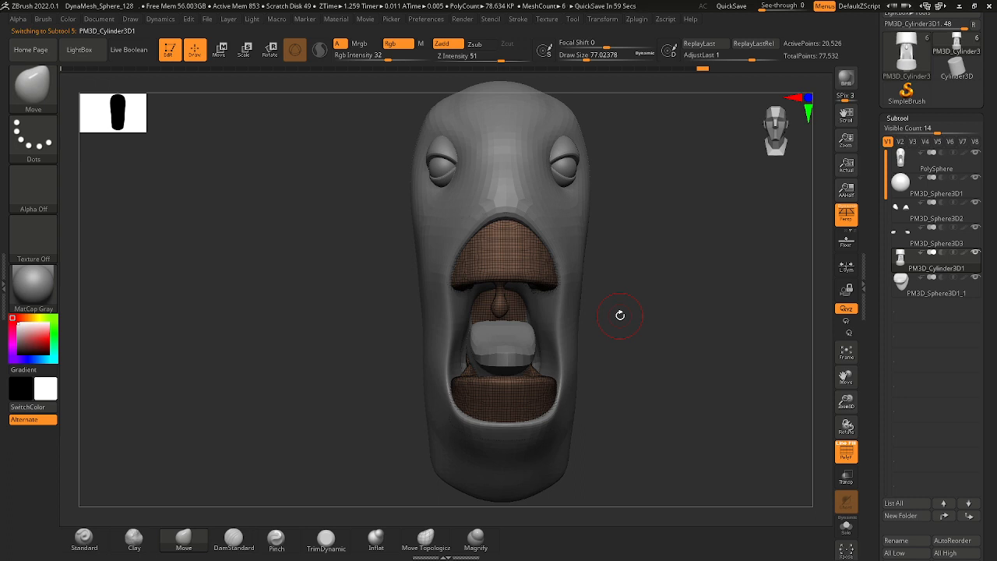
mouse_move(633, 275)
right_down()
mouse_move(643, 312)
mouse_move(603, 311)
mouse_move(599, 330)
mouse_move(626, 333)
mouse_move(590, 329)
mouse_move(583, 363)
mouse_move(573, 360)
right_up()
alt+click(561, 352)
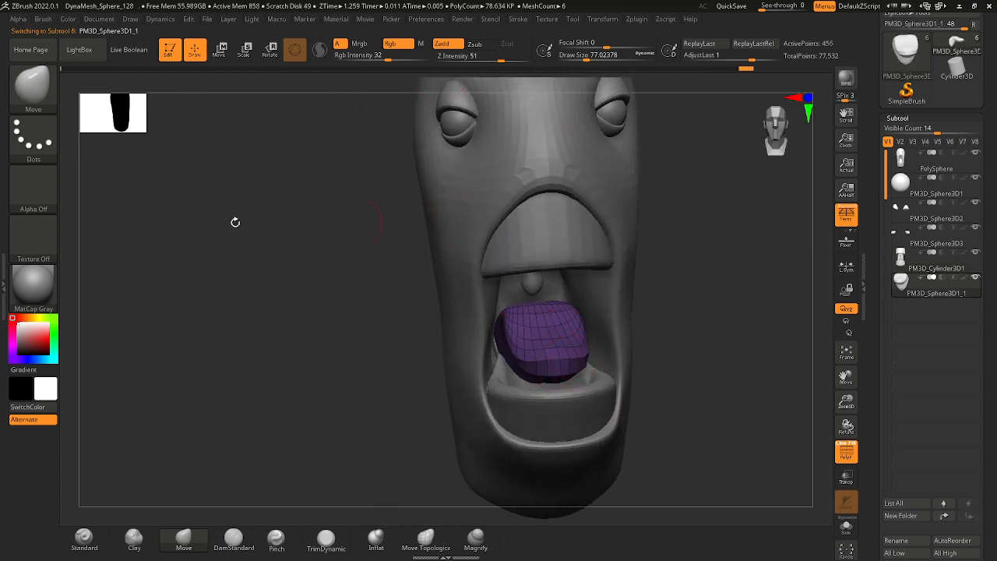
Merge all visible subtools into a new tool, inspect the merged copy's polyframe, and return to the original multi-subtool model.
ctrl+right_drag(672, 309, 621, 329)
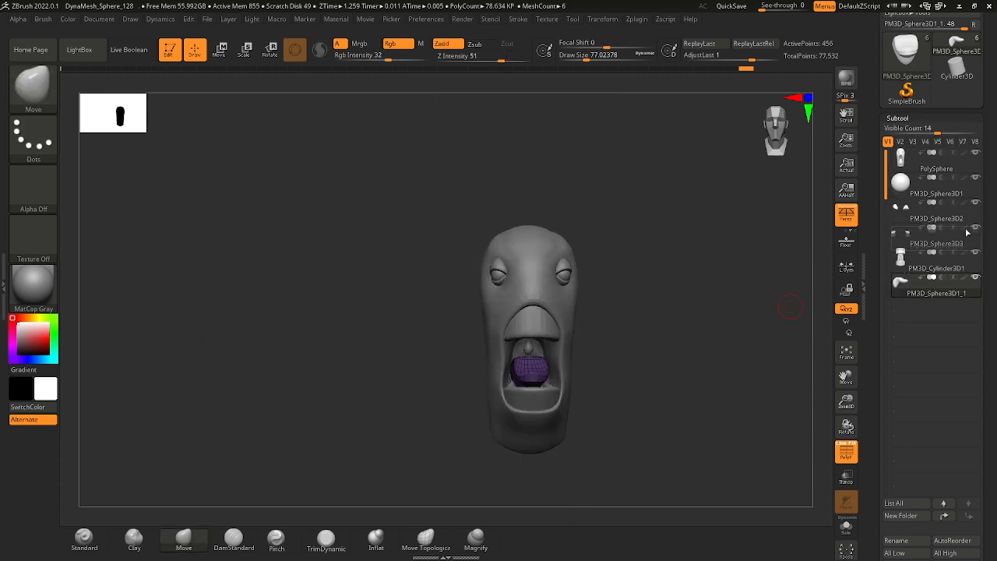
scroll(966, 232, down, 5)
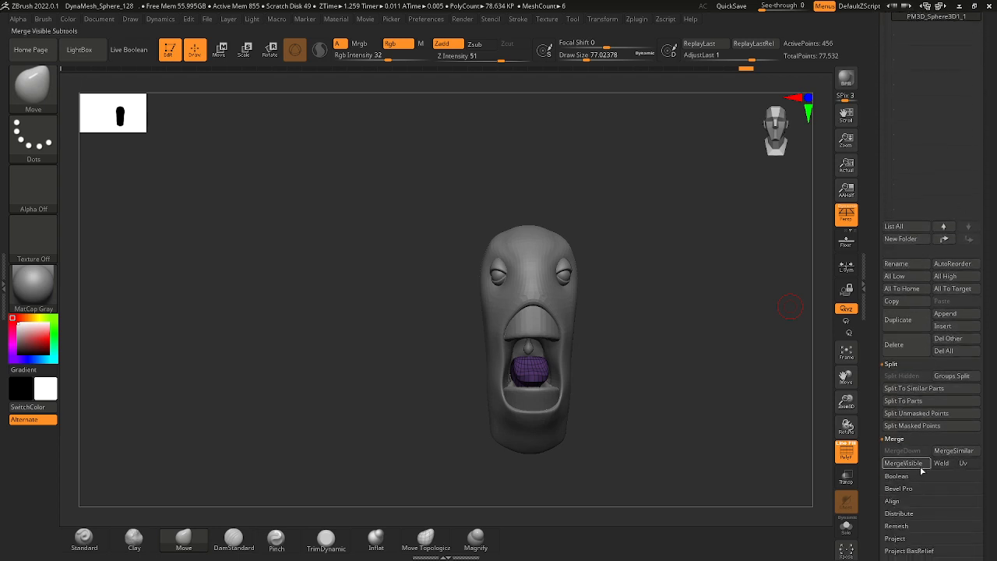
drag(989, 177, 986, 319)
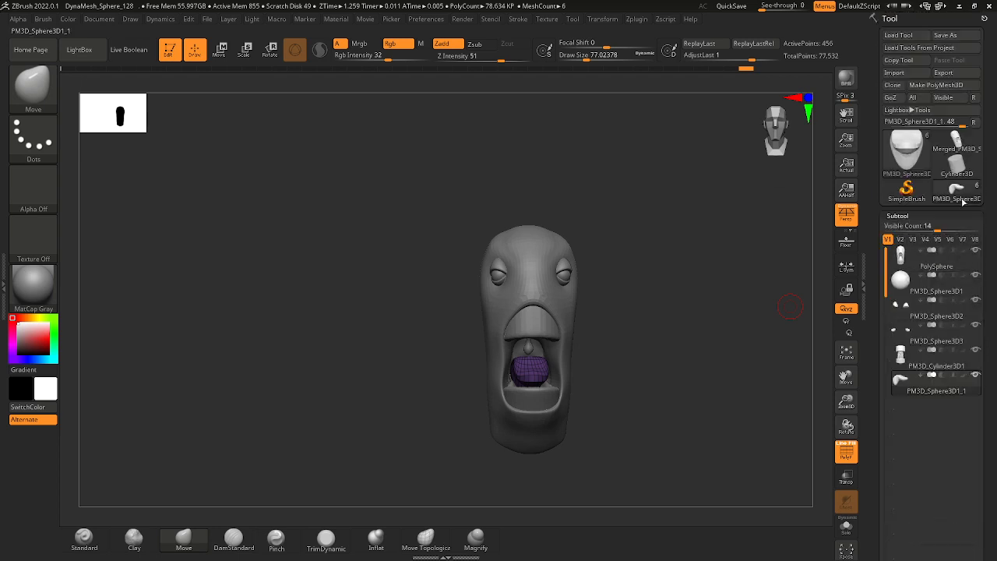
click(956, 142)
ctrl+right_drag(590, 322, 562, 292)
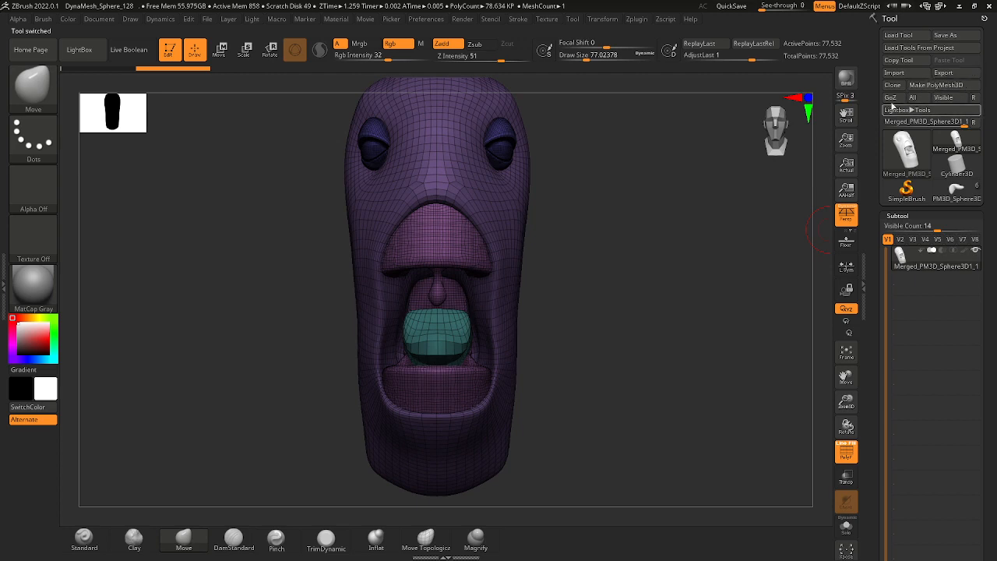
click(914, 162)
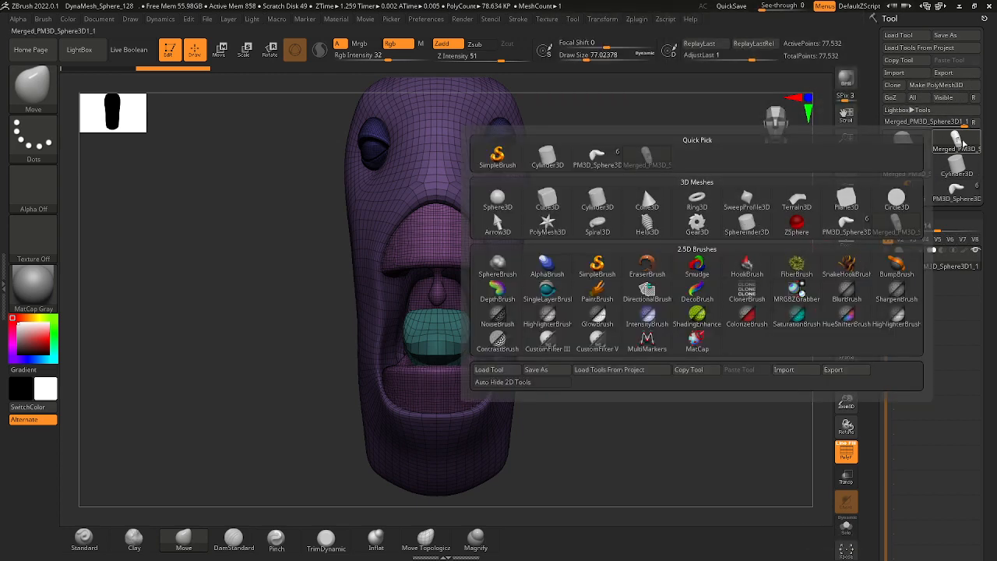
click(958, 195)
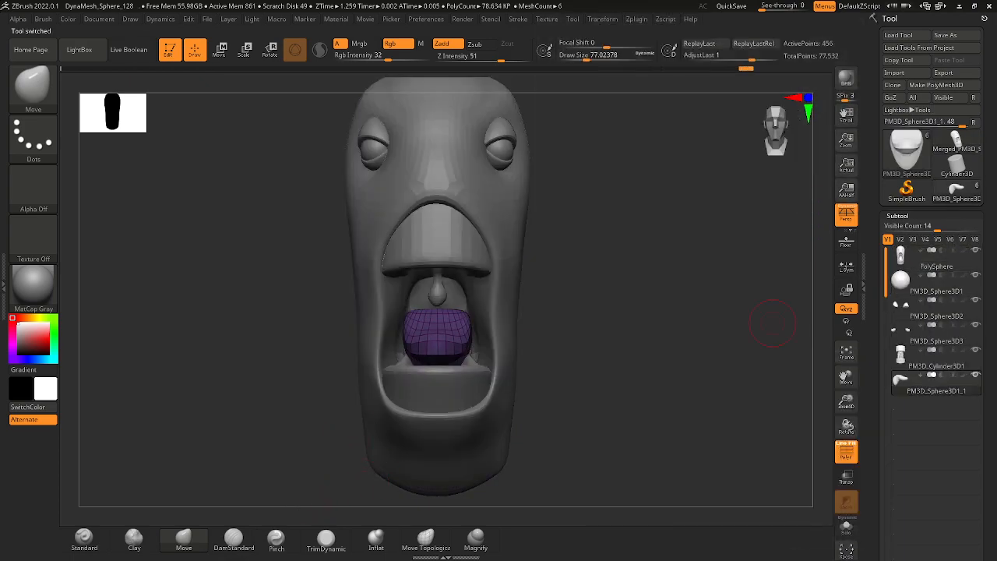
Switch to Chrome, open a new empty tab beside the ArtStation reference, and return to ZBrush.
key(alt+Tab)
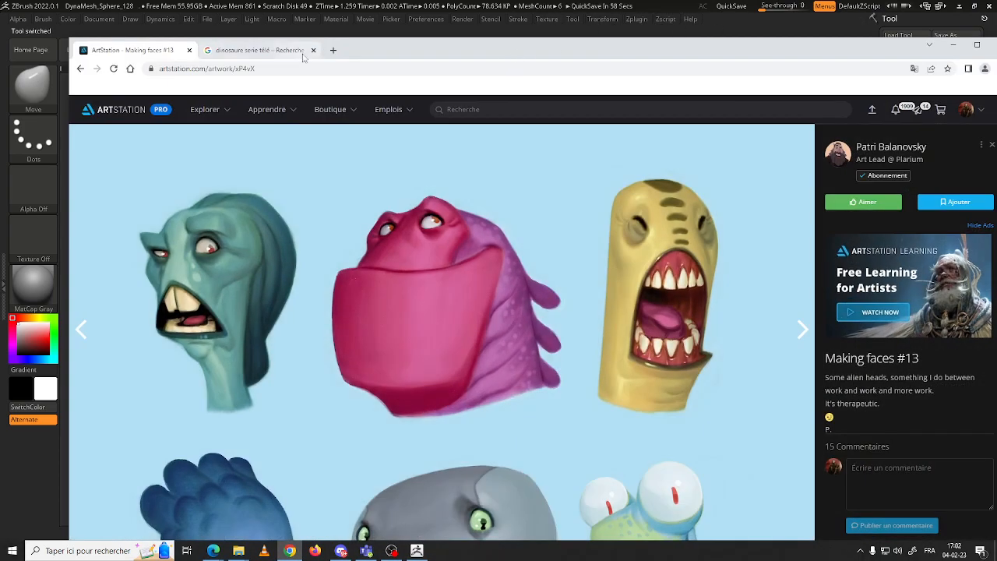
click(304, 55)
click(332, 50)
click(322, 70)
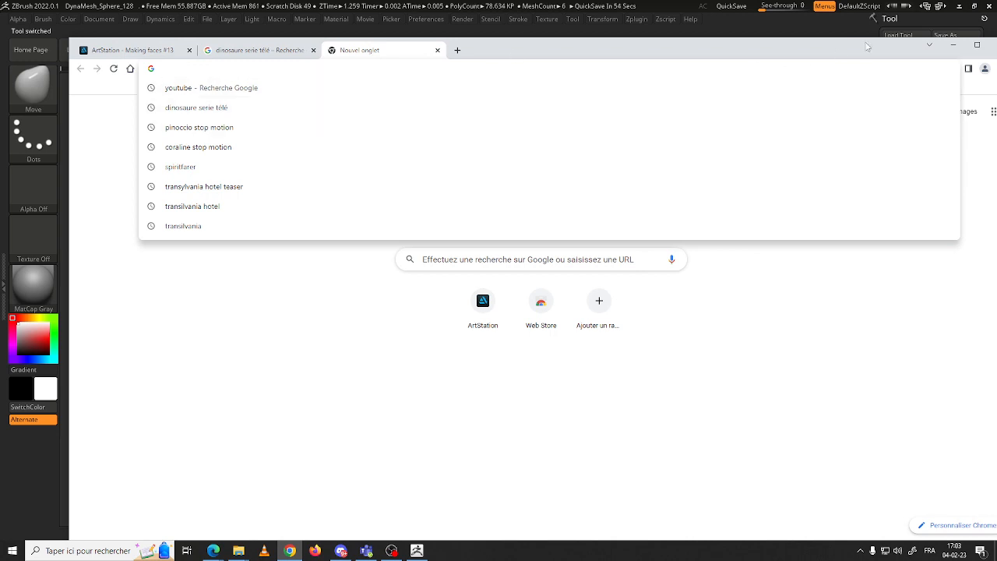
click(953, 48)
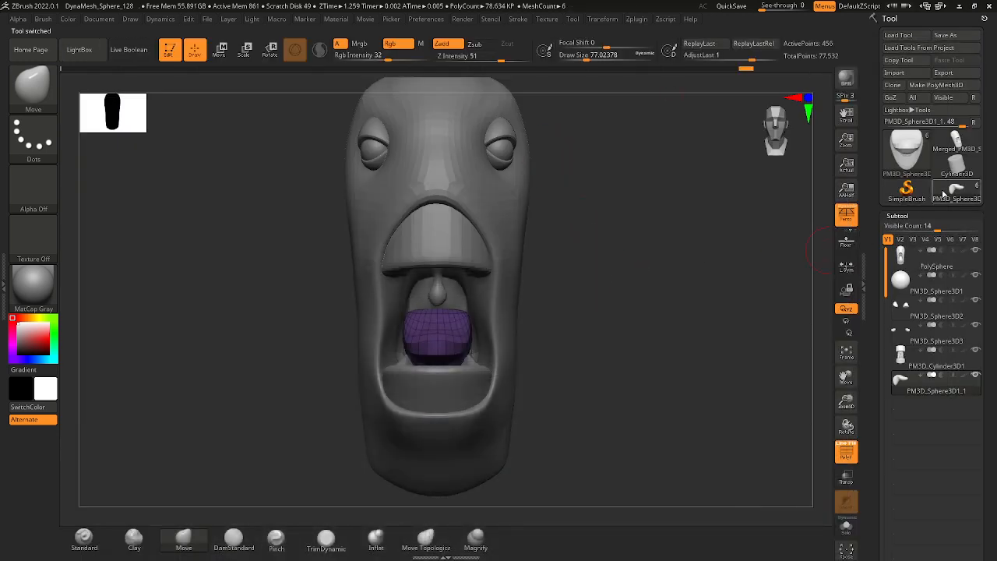
Check the merged tool's polyframe once more and switch back to the original tool with separate subtools.
click(957, 145)
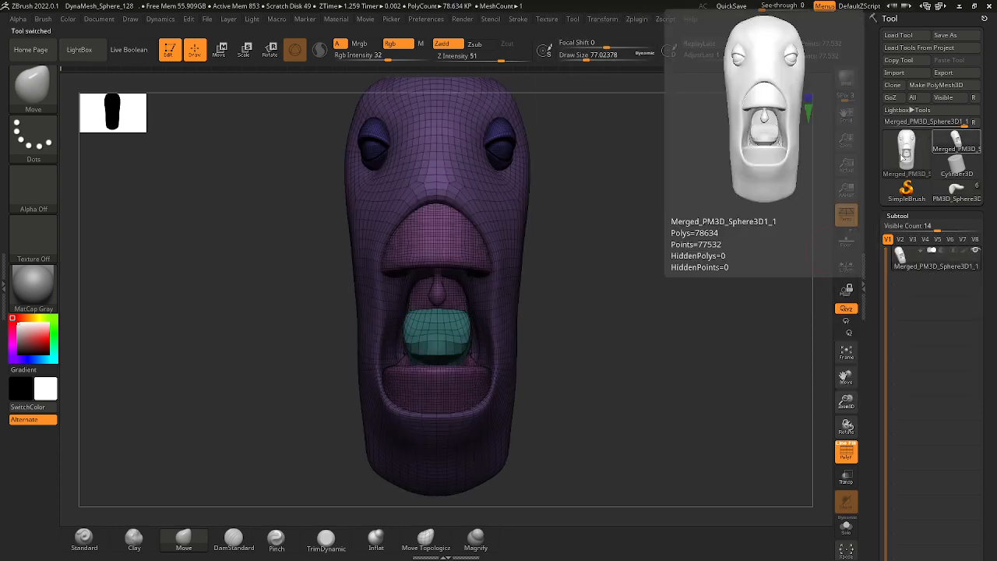
mouse_move(544, 323)
mouse_down()
mouse_move(579, 318)
mouse_move(445, 325)
mouse_move(529, 323)
mouse_up()
click(956, 189)
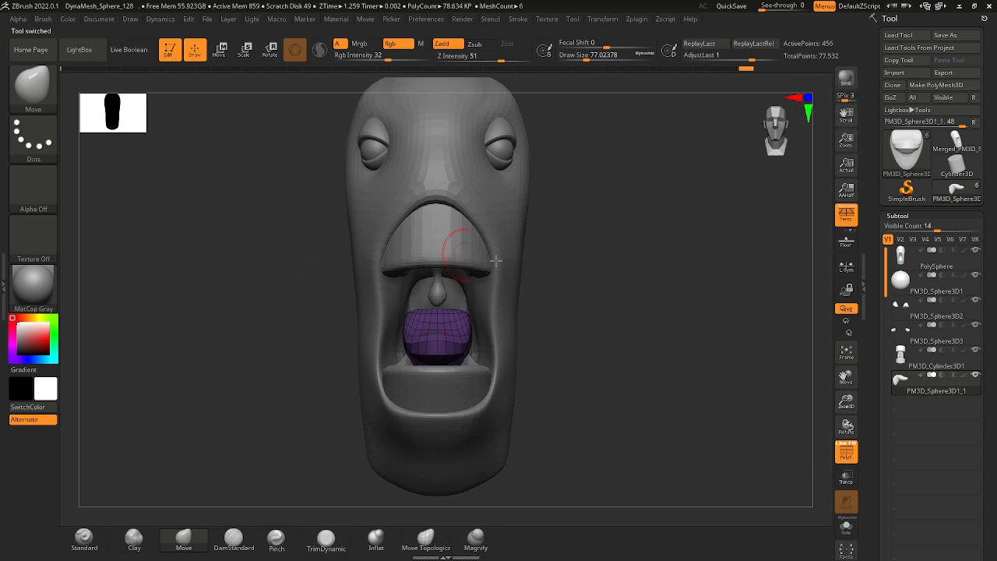
Switch to Chrome and search Google for "zbrush visualize all topolgy subtool".
key(super)
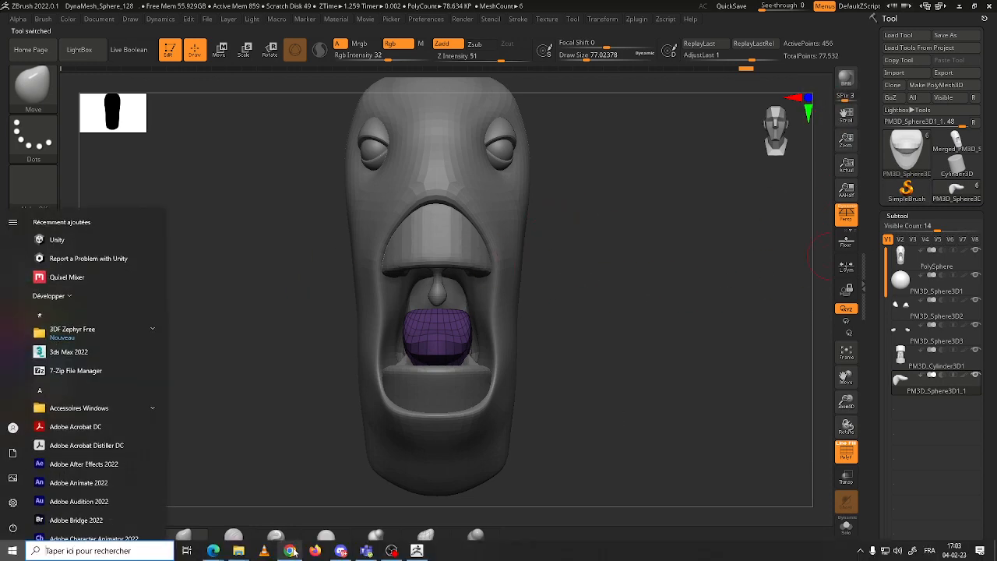
click(290, 551)
click(440, 68)
text(z)
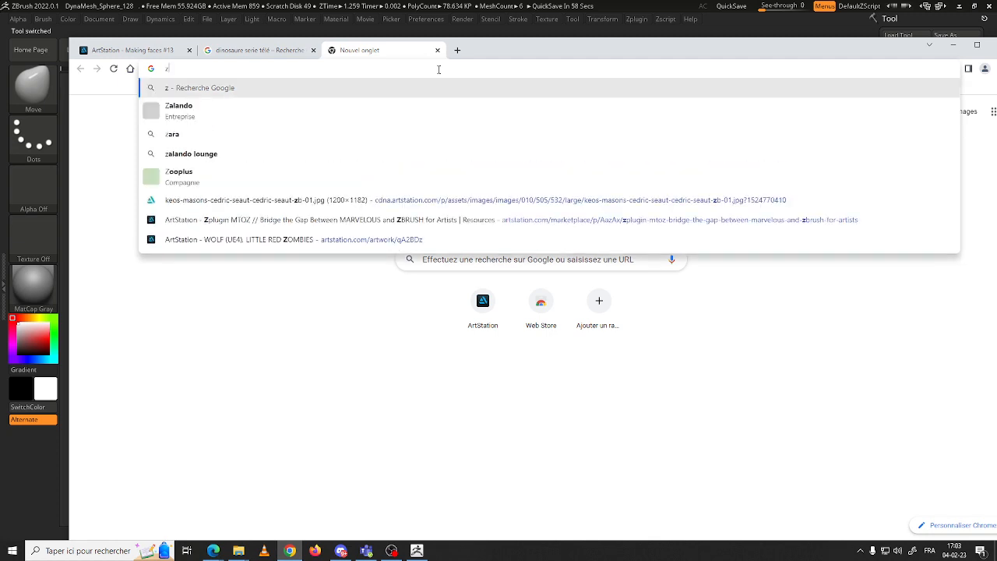
text(brush visualize)
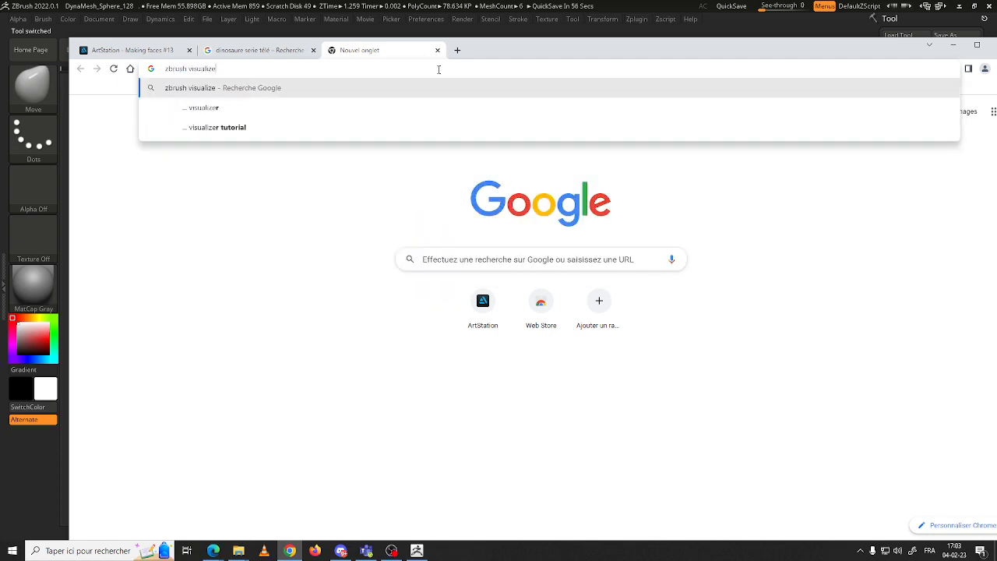
text( all topology)
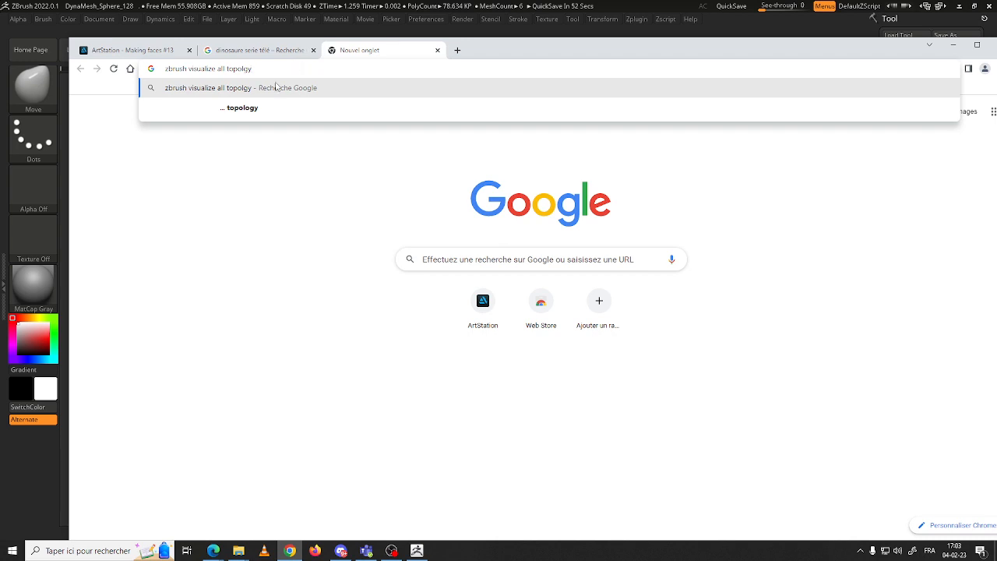
text( subtool)
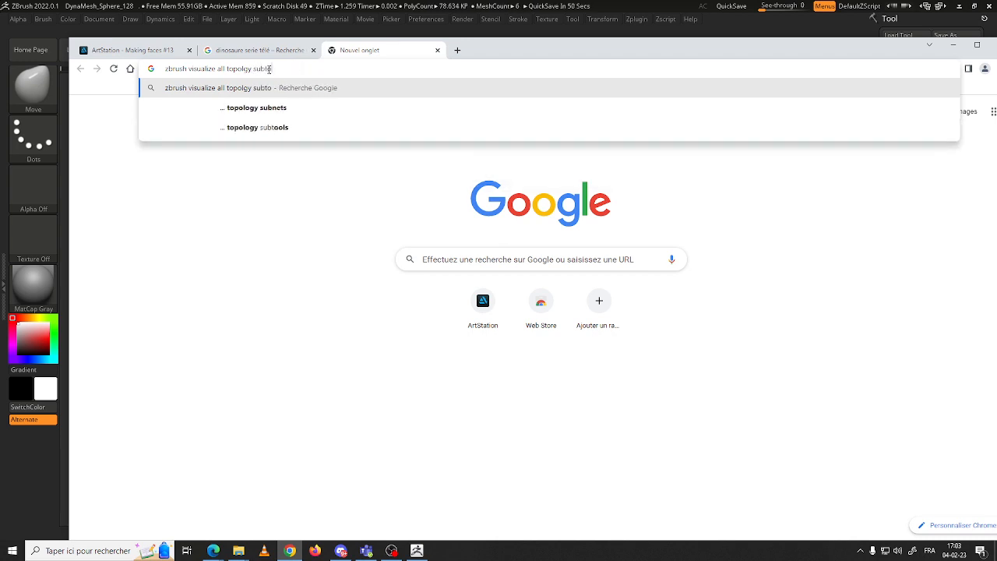
key(Return)
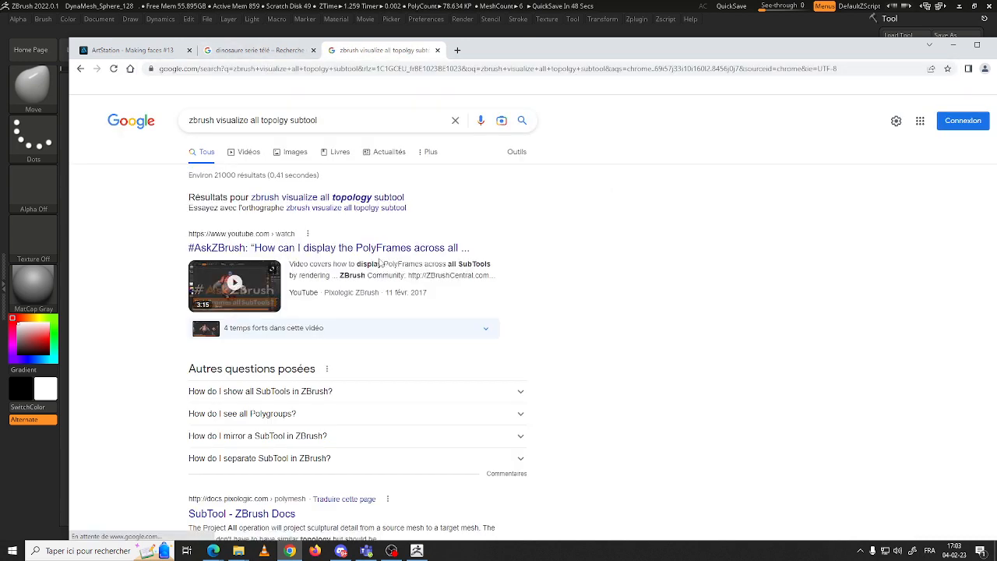
Open the AskZBrush video on displaying PolyFrames across all SubTools, skim it for the rendering method, pause it and return to ZBrush.
click(381, 249)
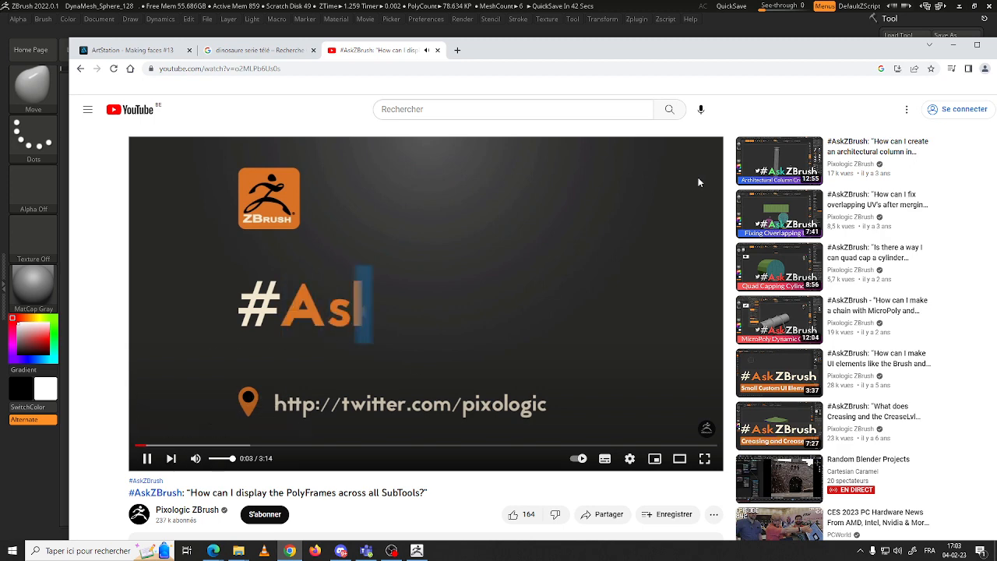
click(979, 46)
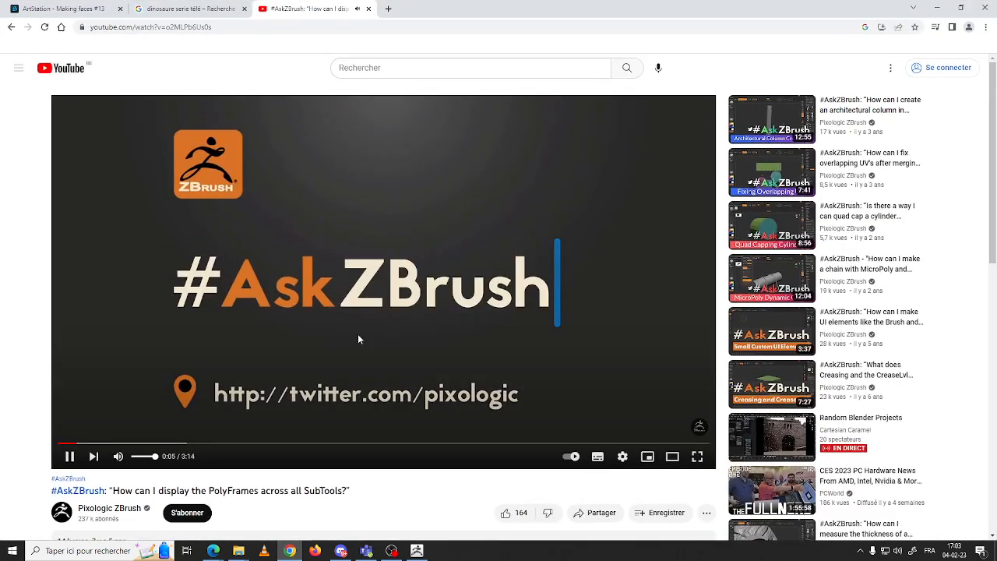
click(115, 444)
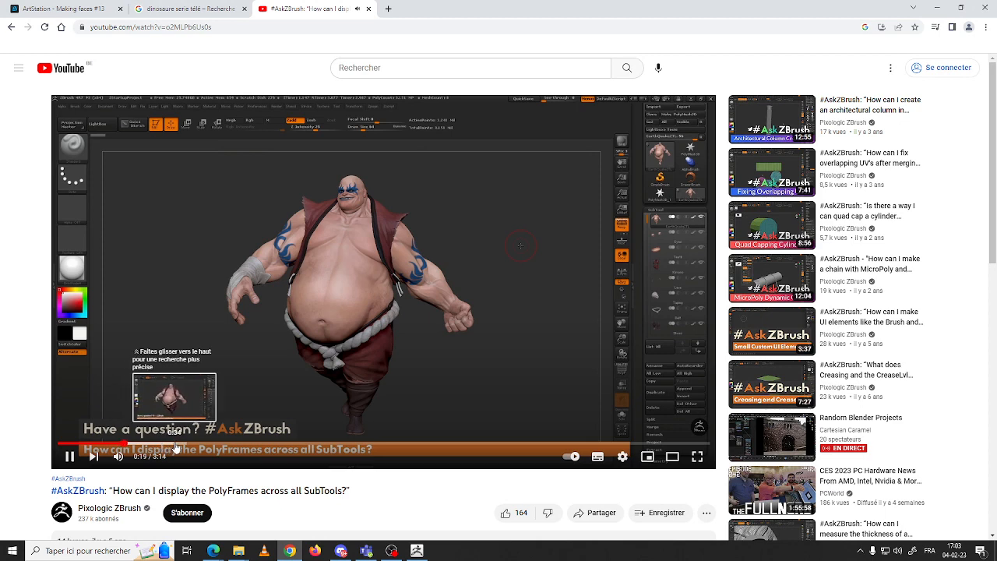
click(182, 449)
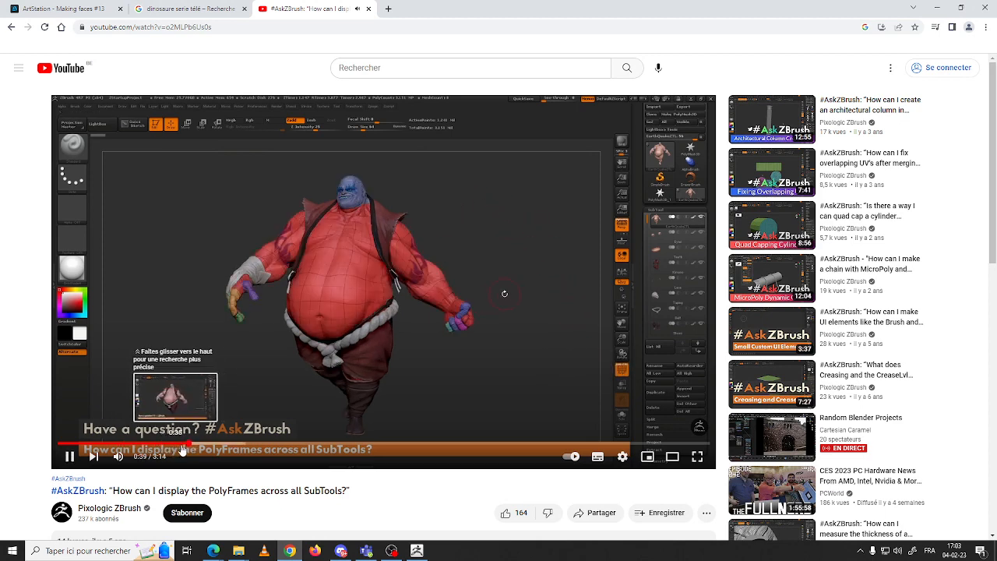
click(170, 449)
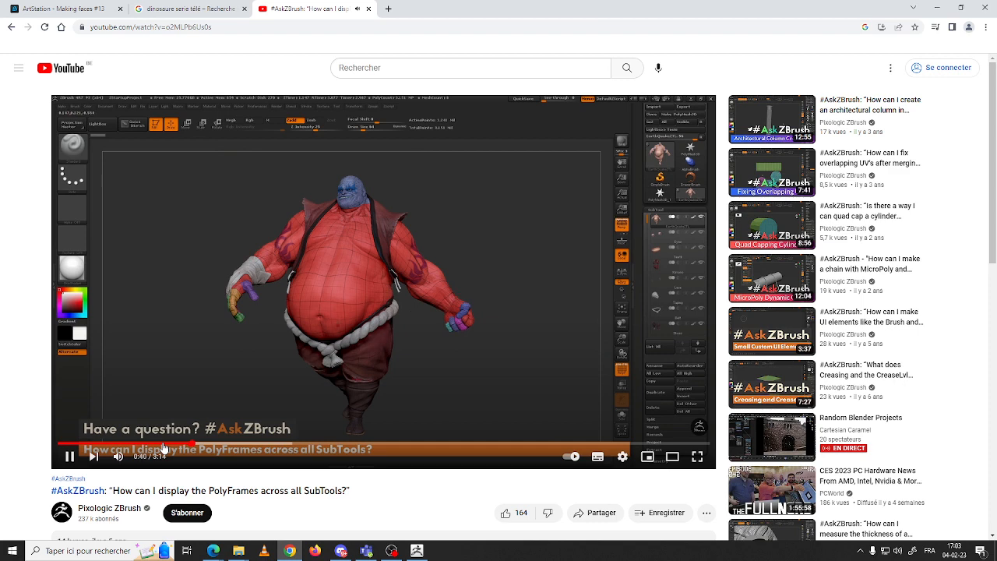
drag(195, 447, 336, 442)
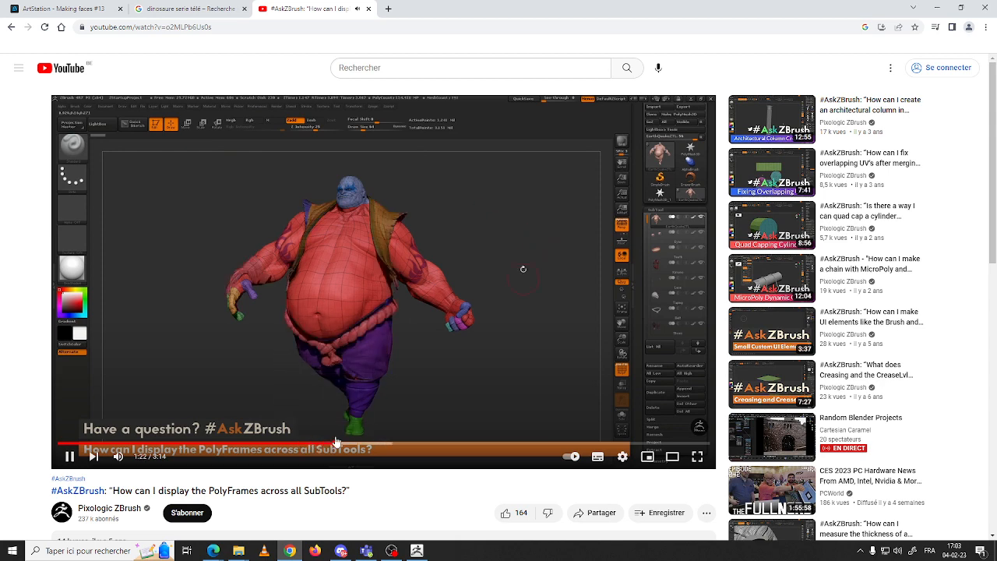
click(313, 444)
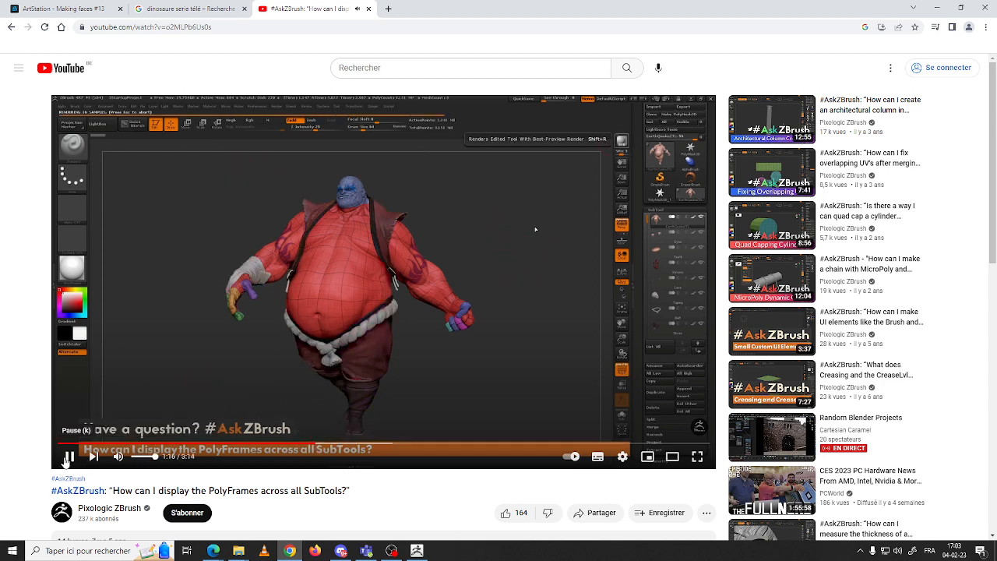
click(69, 457)
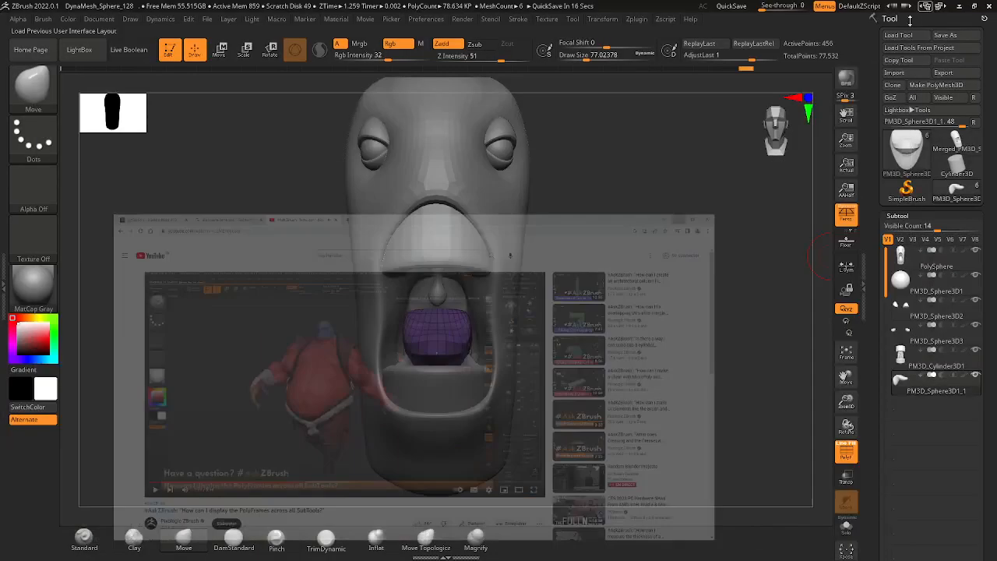
Render the head with Best-Preview Render to view the polyframes of all subtools together, and repeat the render.
click(847, 81)
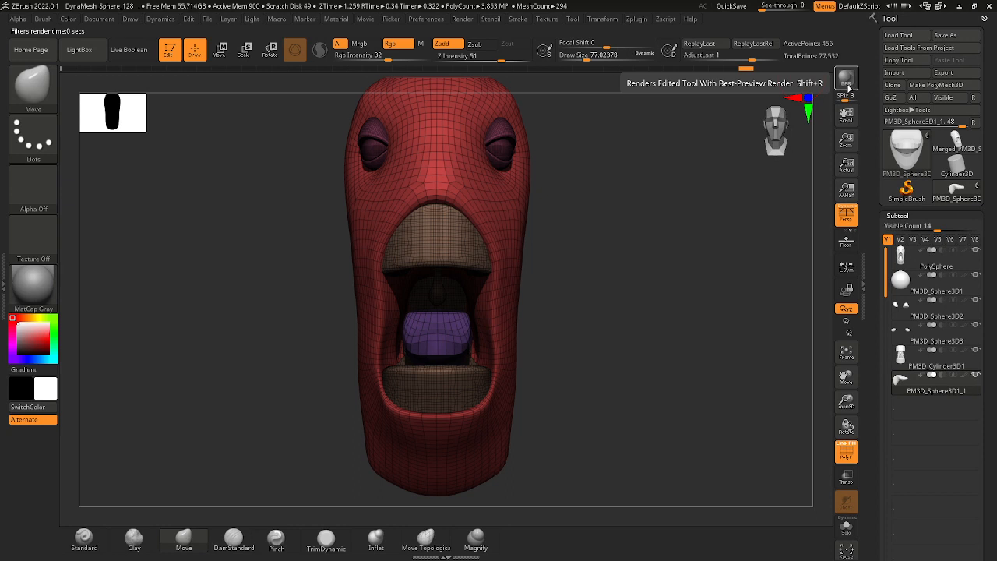
drag(601, 243, 612, 227)
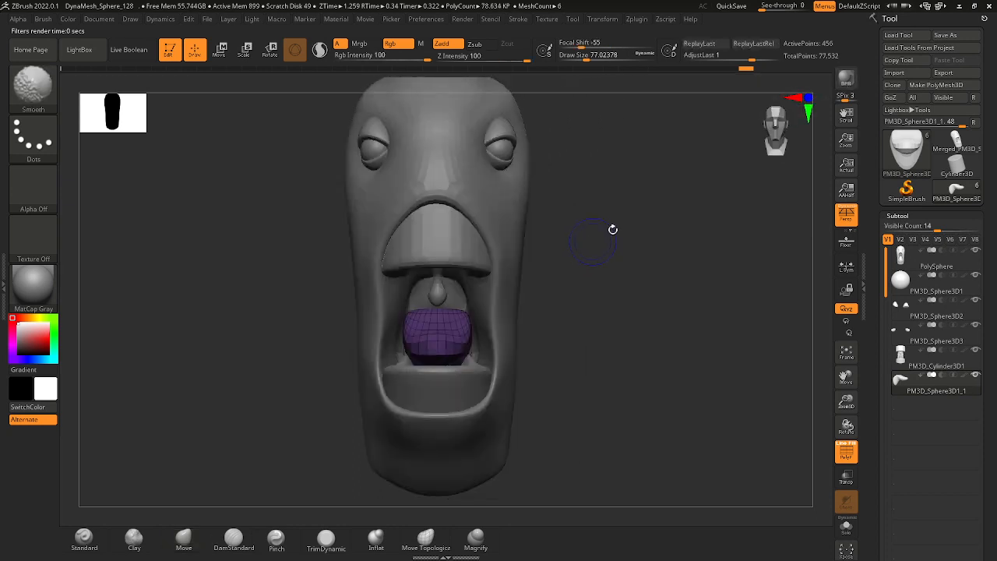
click(845, 81)
drag(552, 239, 580, 243)
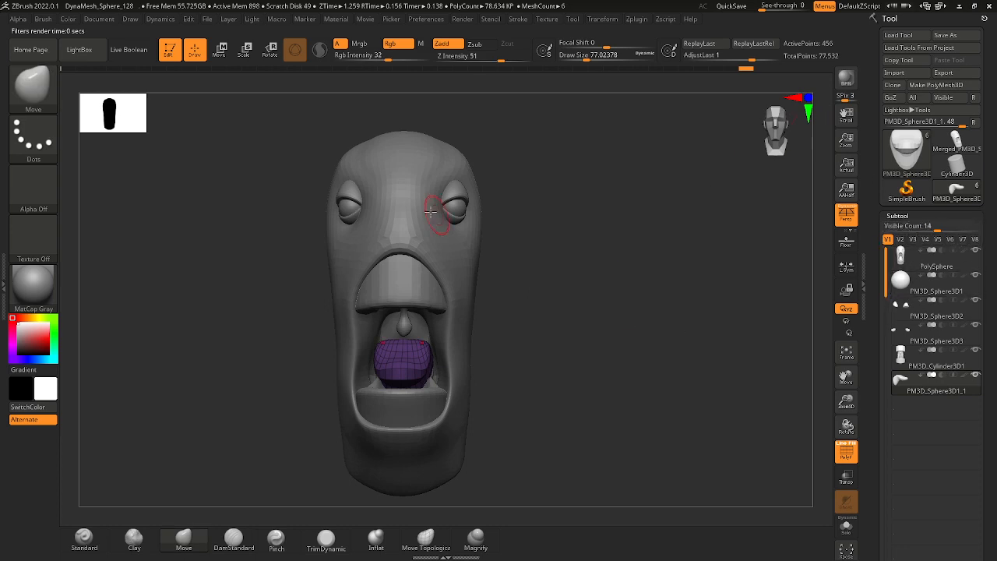
Select the head subtool and reshape its inner mouth walls beside the throat with the Move brush at draw size about 97.
mouse_move(480, 314)
ctrl+right_down()
mouse_move(535, 312)
mouse_move(521, 298)
mouse_move(552, 285)
ctrl+right_up()
alt+click(467, 256)
key(space)
click(466, 255)
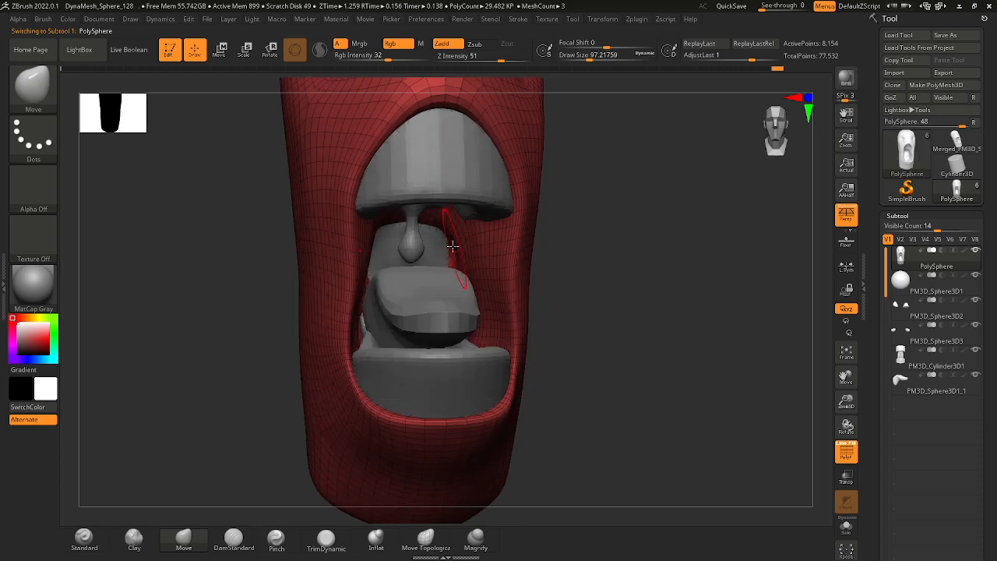
mouse_move(452, 246)
right_down()
mouse_move(564, 258)
mouse_move(507, 229)
right_up()
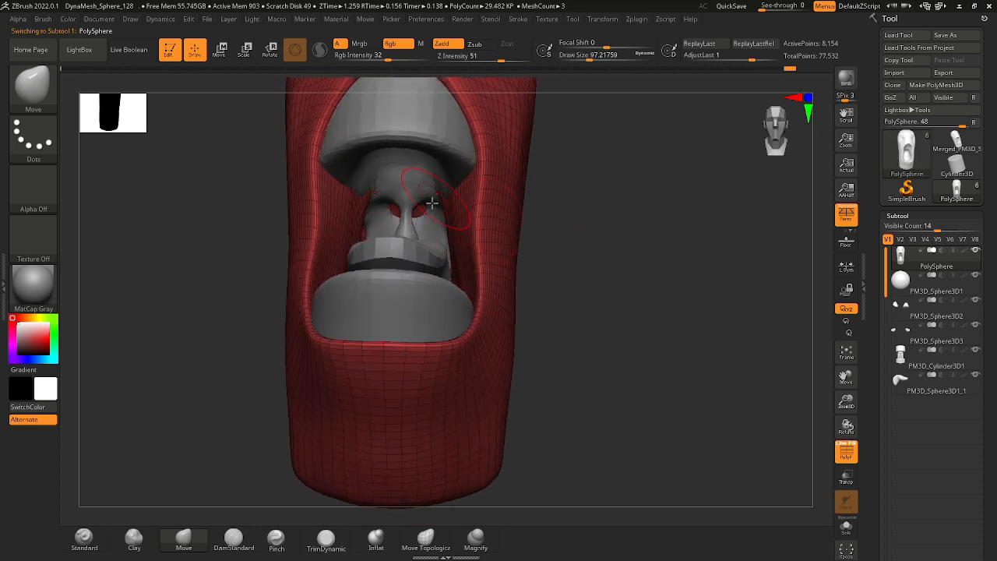
right_drag(552, 238, 487, 207)
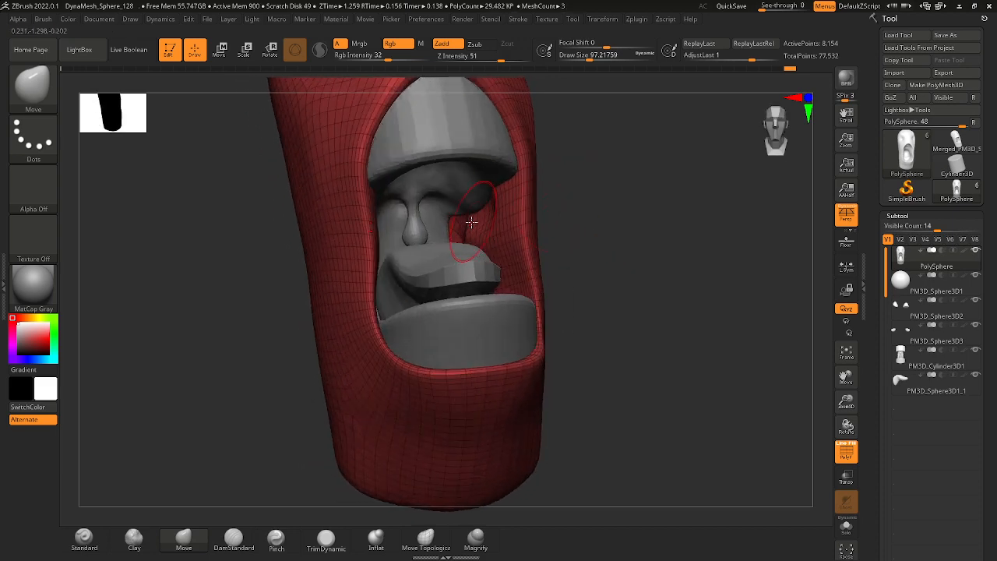
right_drag(581, 217, 554, 216)
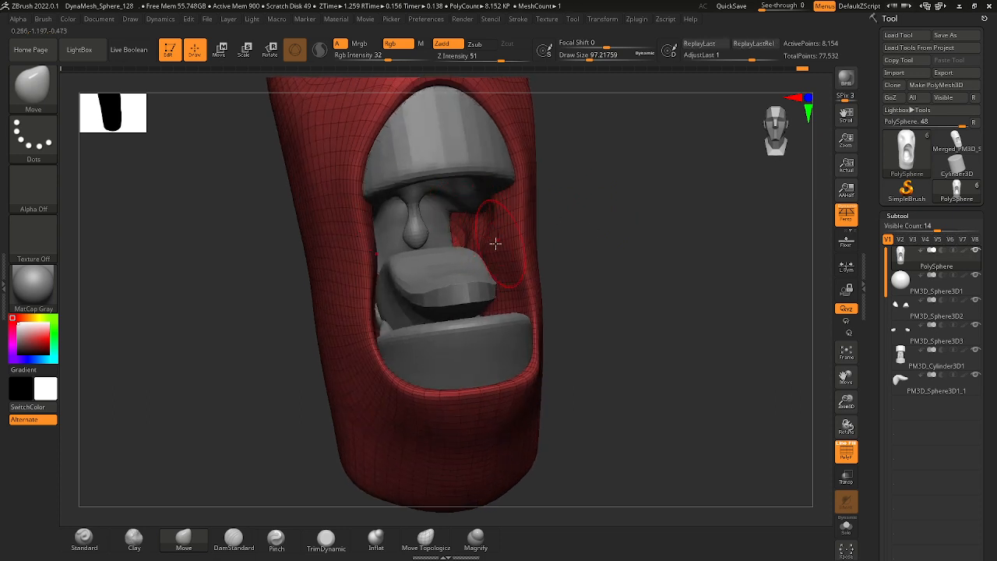
key(shift)
mouse_move(487, 236)
right_down()
mouse_move(599, 256)
mouse_move(478, 234)
right_up()
right_drag(598, 237, 440, 255)
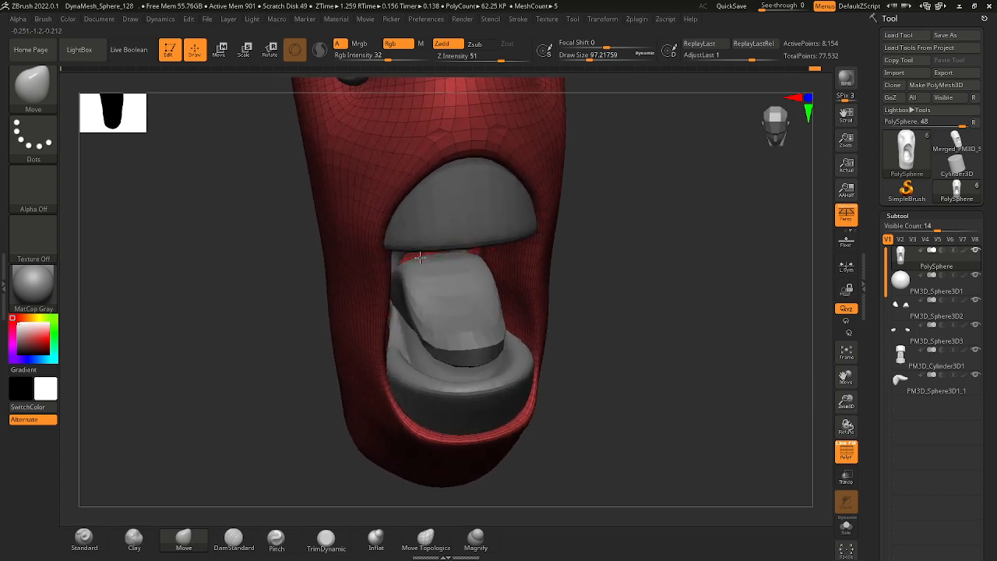
Raise the Move brush's draw size to about 167 and hide the tongue subtool to access the throat.
alt+click(413, 257)
key(space)
right_drag(607, 287, 459, 245)
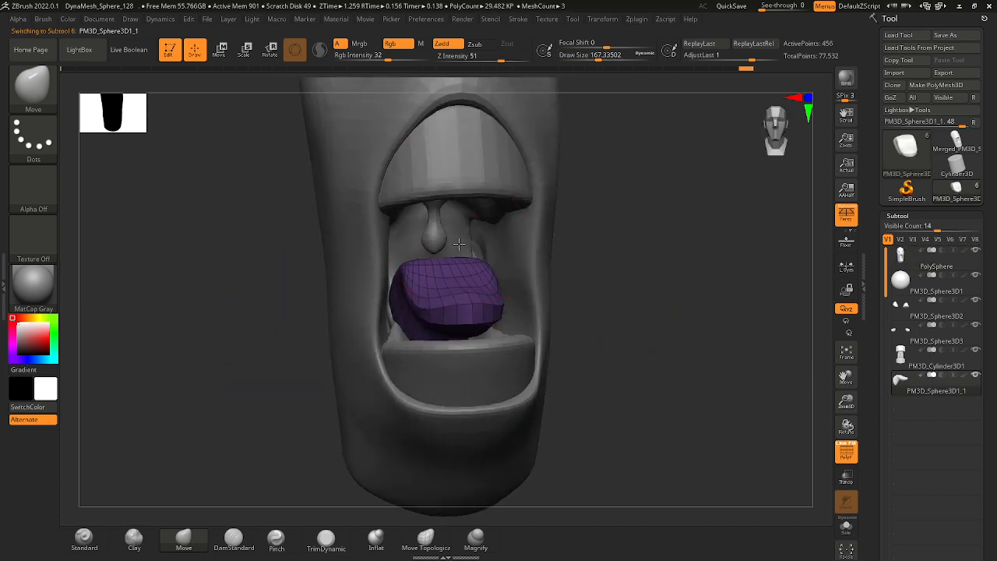
alt+click(523, 266)
mouse_move(593, 272)
right_down()
mouse_move(598, 299)
mouse_move(733, 281)
right_up()
click(975, 375)
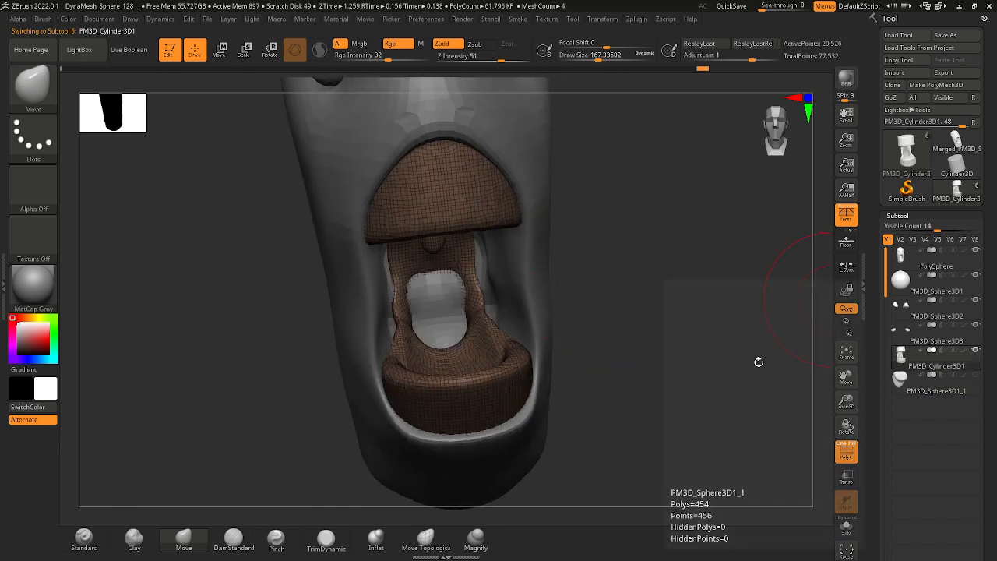
Reshape the mouth interior's throat wall beside the throat opening with the Move brush at draw size about 167.
right_drag(757, 360, 670, 332)
drag(478, 306, 490, 298)
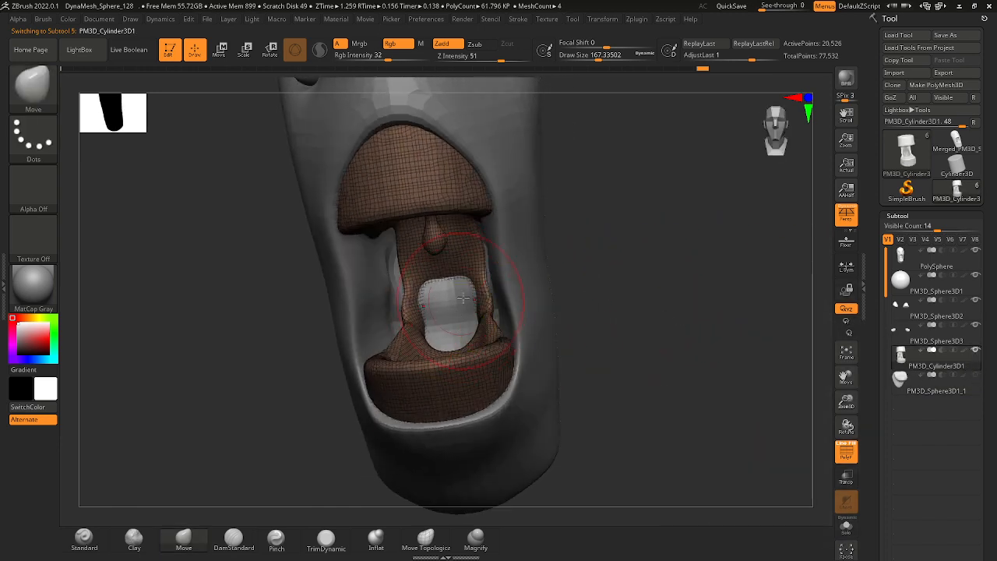
Select the head subtool, lower the draw size to about 104 and move its inner mouth walls away from the throat.
alt+click(506, 274)
right_drag(644, 303, 715, 310)
key(space)
drag(415, 279, 396, 280)
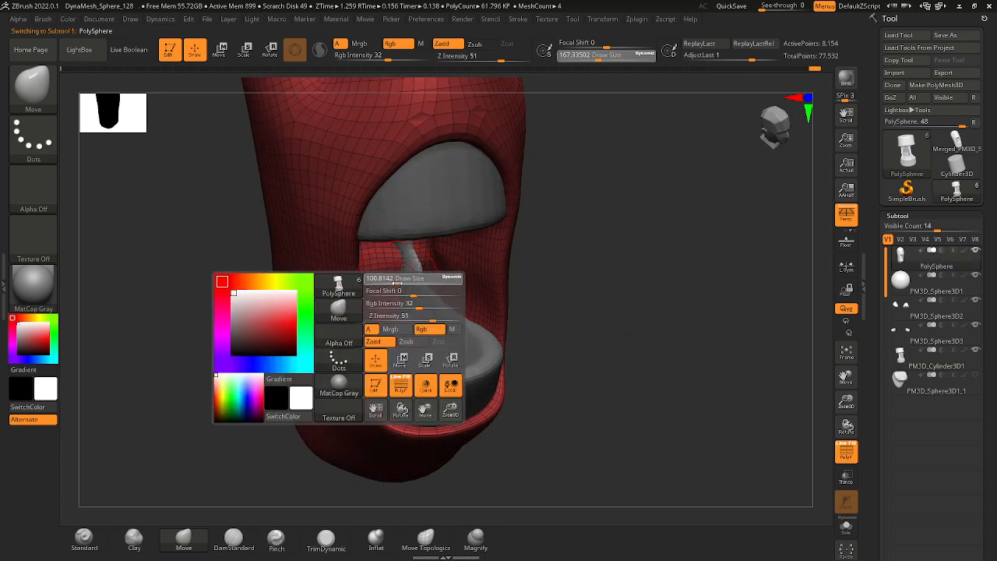
right_drag(566, 297, 381, 314)
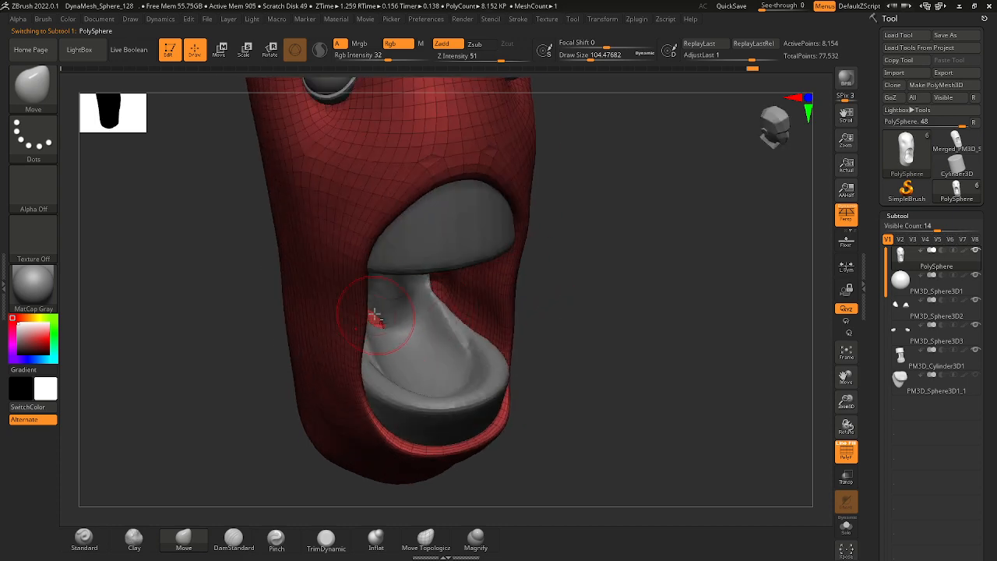
right_drag(555, 307, 390, 306)
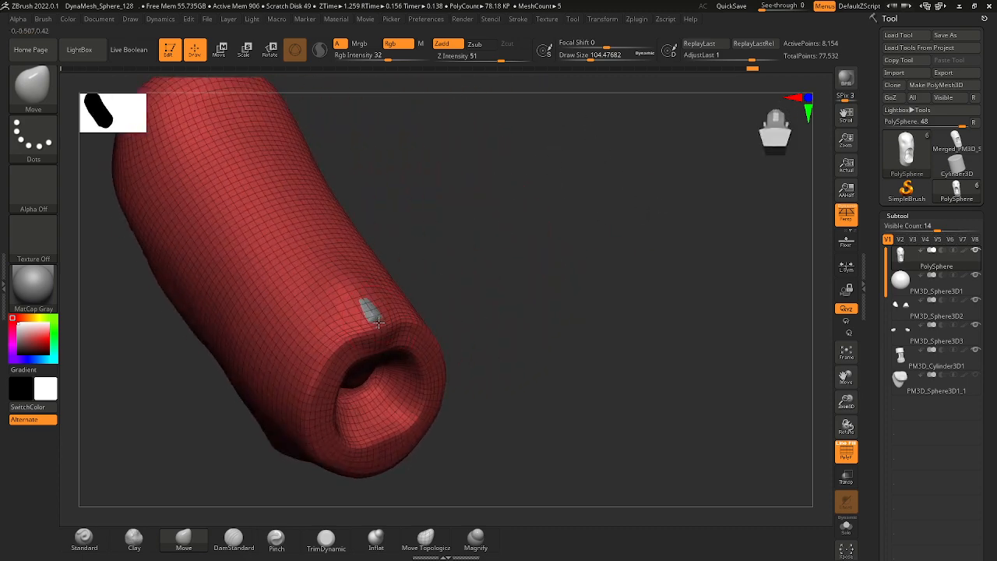
Select the mouth interior subtool and push the throat section that pokes through the back of the neck inward.
alt+click(374, 318)
key(])
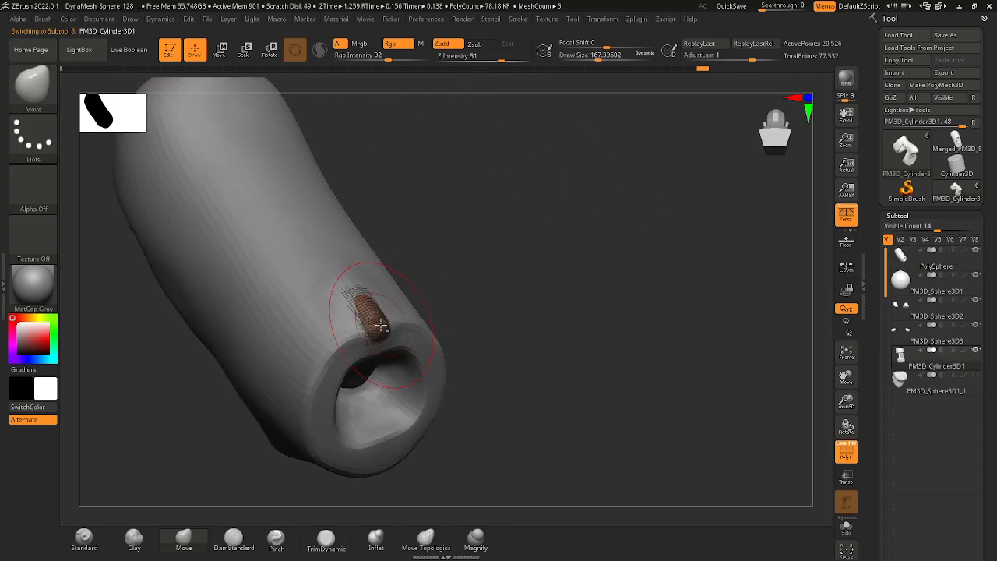
mouse_move(369, 326)
right_down()
mouse_move(561, 269)
mouse_move(561, 251)
mouse_move(561, 322)
mouse_move(382, 190)
right_up()
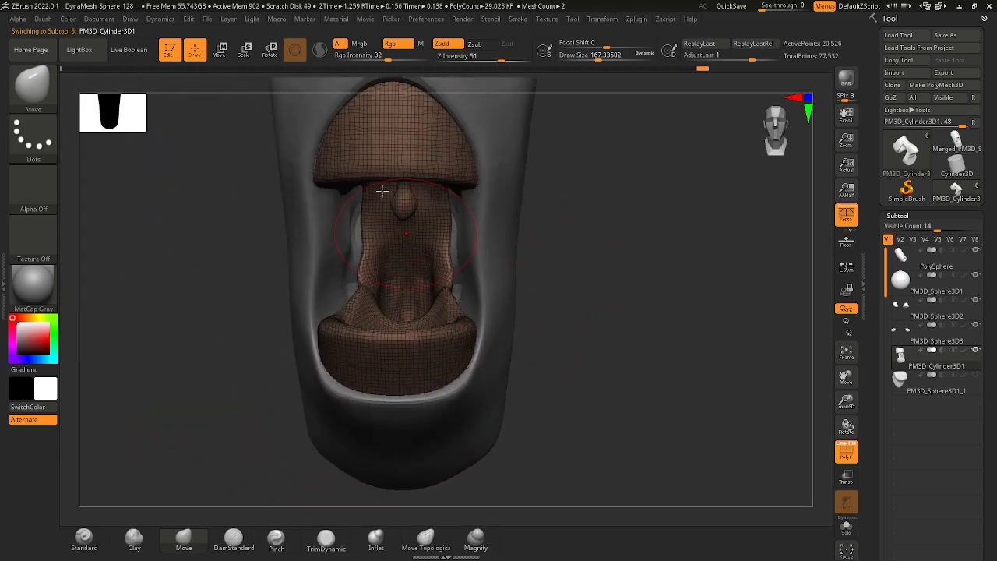
Rebuild the mouth interior's mesh with DynaMesh at resolution 128.
click(245, 50)
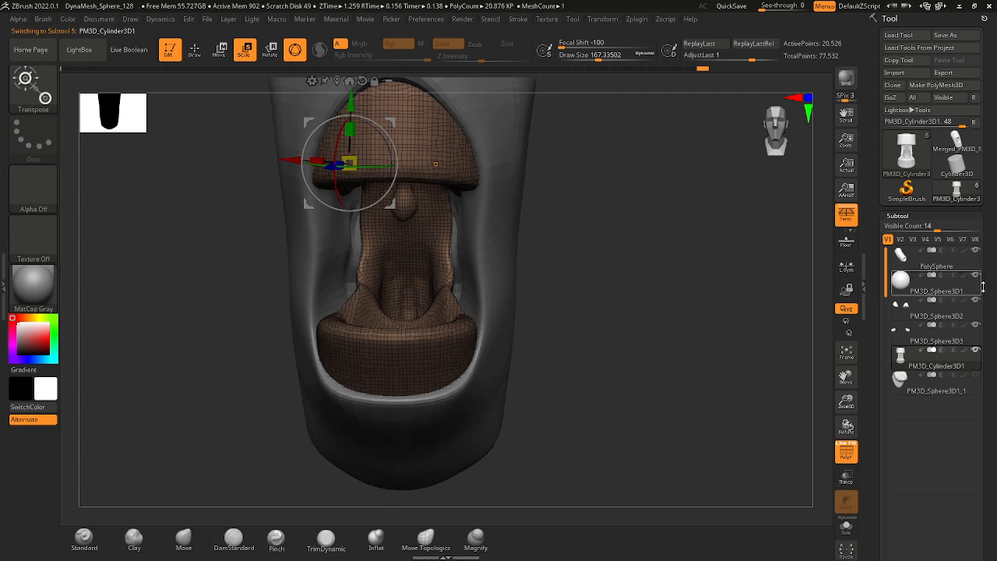
scroll(961, 157, down, 10)
scroll(962, 157, down, 10)
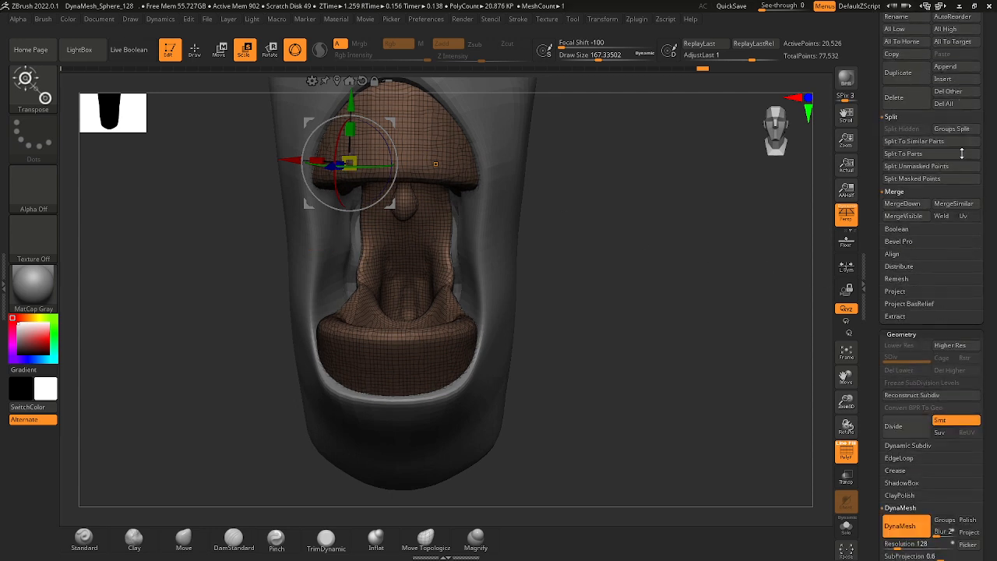
click(910, 285)
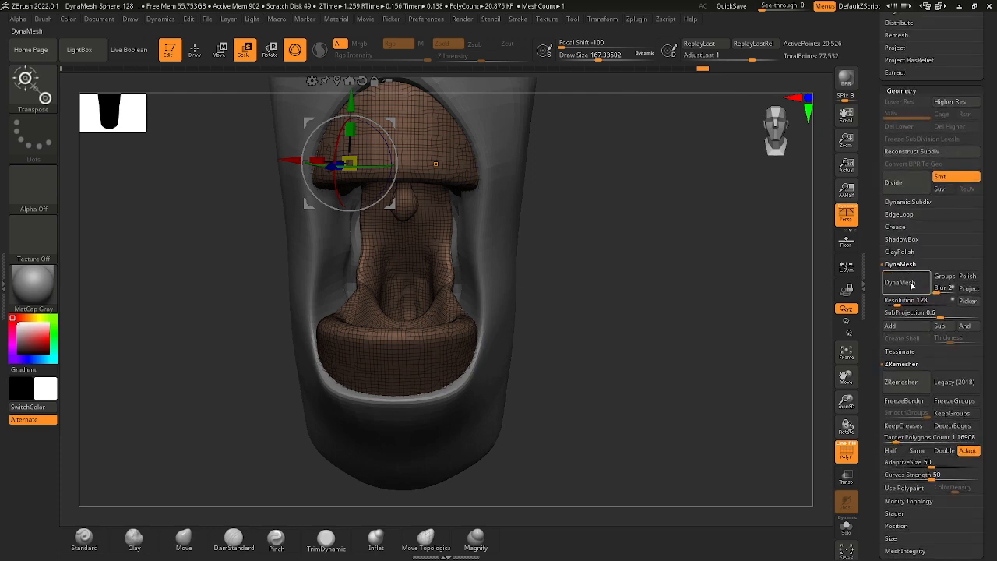
click(910, 285)
Return to the Move brush, raise the draw size to about 305 and push the mouth interior's protruding back into the neck.
drag(697, 311, 705, 396)
alt+click(663, 399)
mouse_move(664, 399)
ctrl+right_down()
mouse_move(671, 389)
mouse_move(599, 345)
ctrl+right_up()
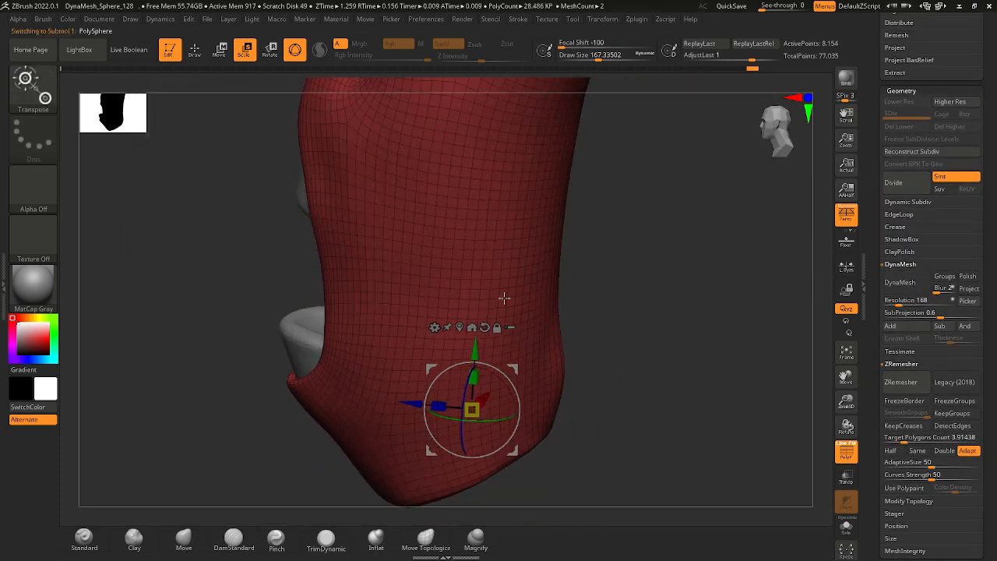
click(195, 49)
drag(570, 383, 558, 364)
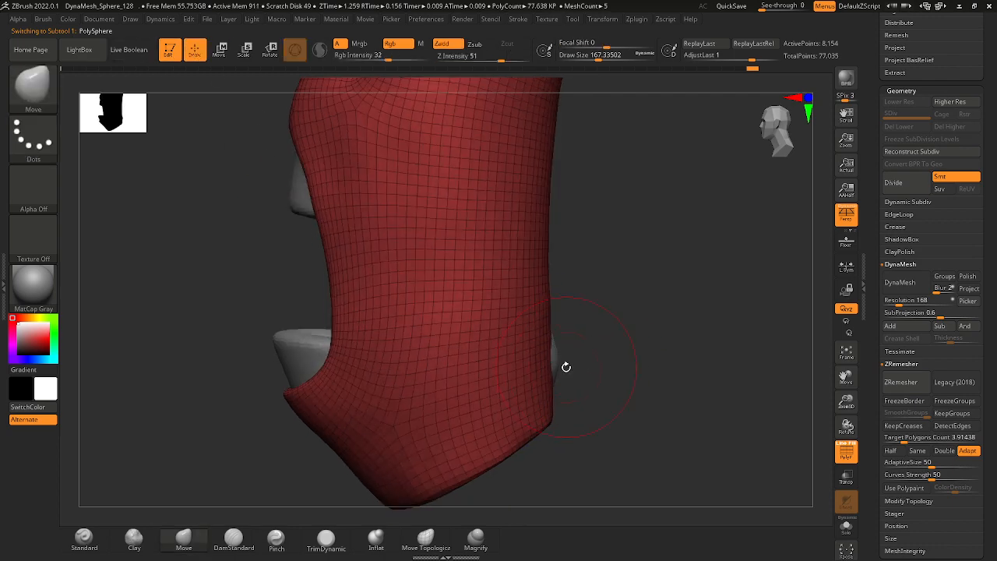
alt+click(558, 359)
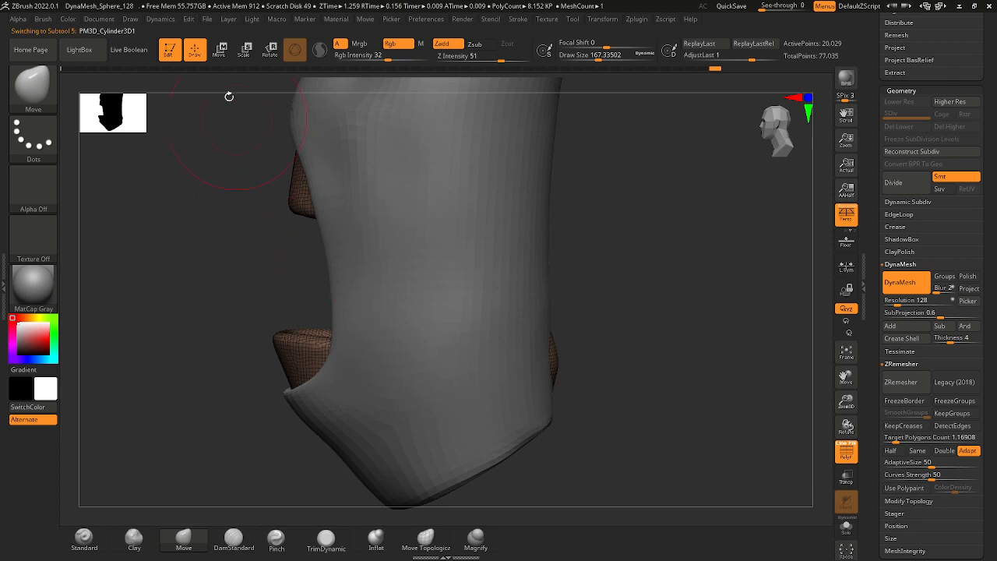
key(space)
mouse_move(574, 361)
mouse_down()
mouse_move(583, 361)
mouse_move(554, 361)
mouse_up()
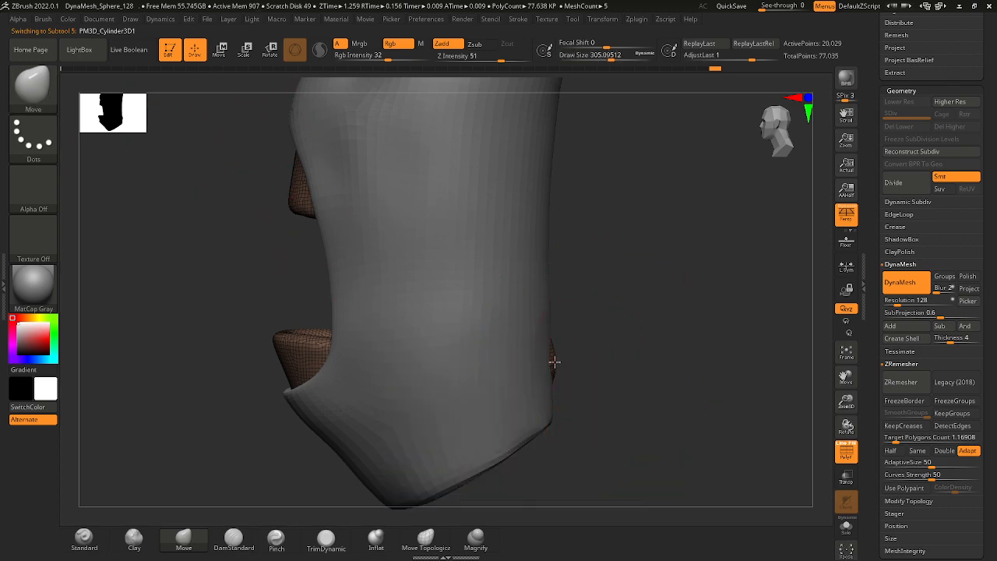
mouse_move(542, 367)
right_down()
mouse_move(624, 363)
mouse_move(606, 297)
mouse_move(551, 293)
right_up()
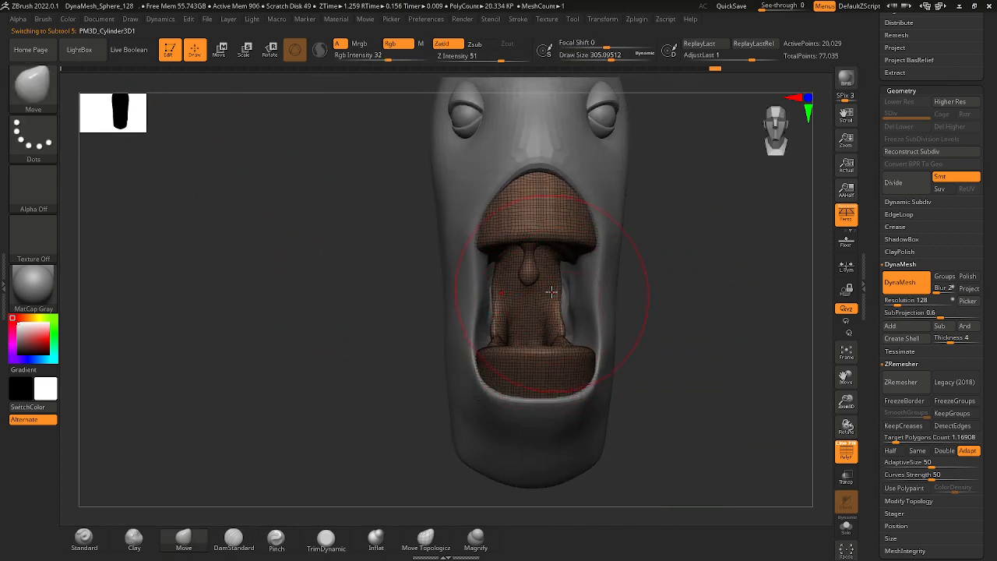
Set the draw size to 112, then reshape and smooth the mouth interior around the palate and upper throat.
key(space)
key(shift)
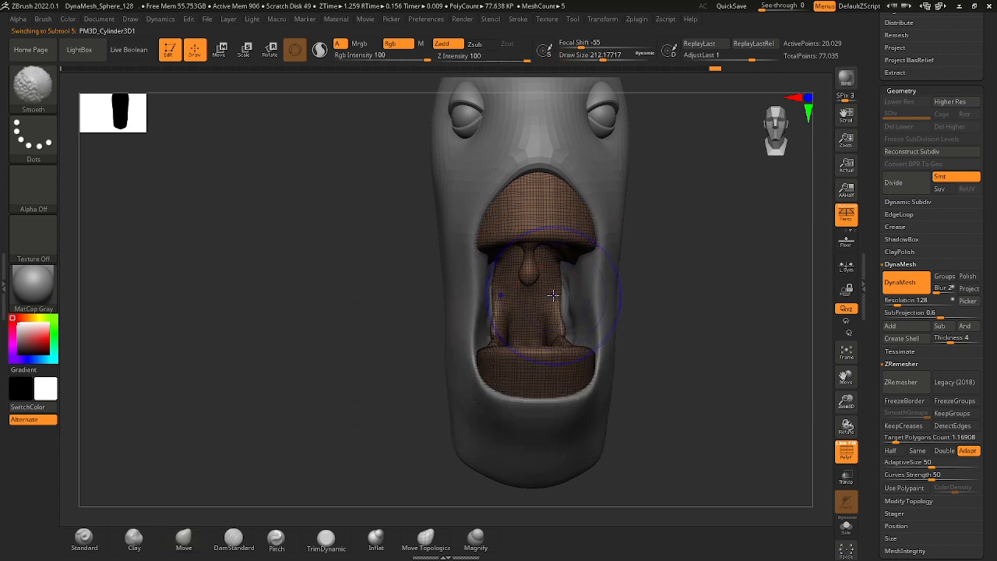
mouse_move(662, 300)
right_down()
mouse_move(639, 289)
mouse_move(647, 286)
right_up()
key(space)
click(494, 288)
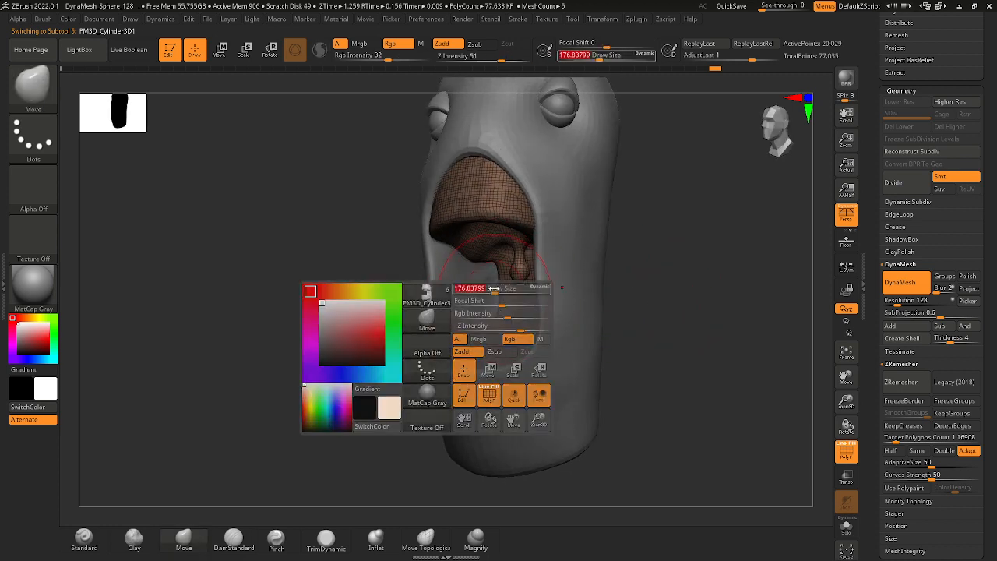
key(space)
drag(483, 272, 472, 272)
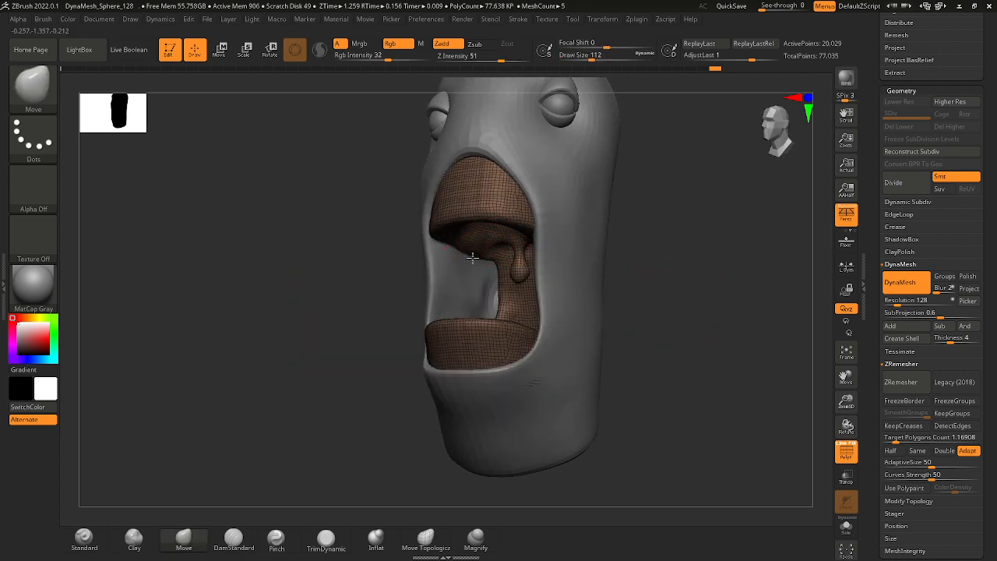
shift+right_drag(472, 257, 662, 278)
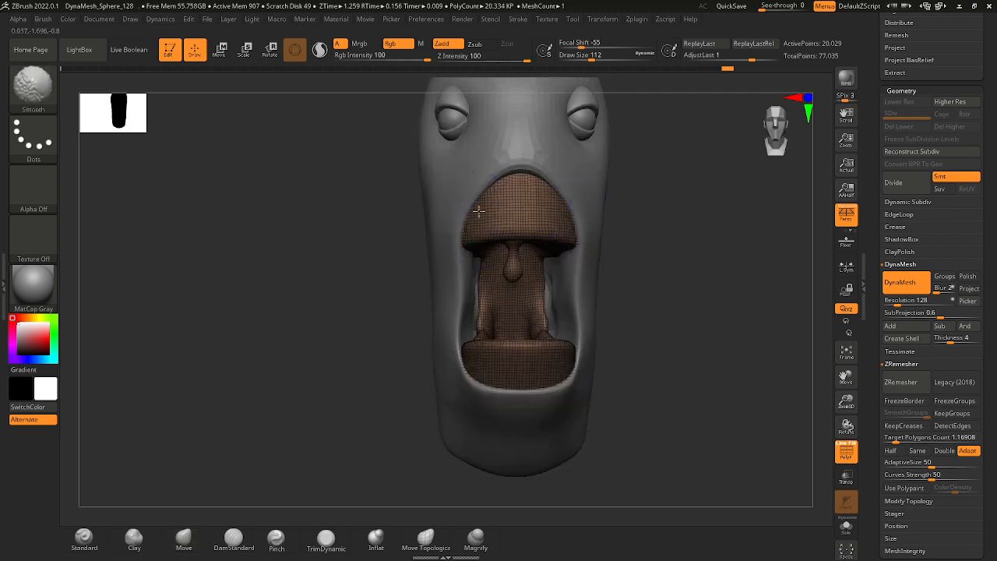
alt+right_drag(478, 212, 489, 242)
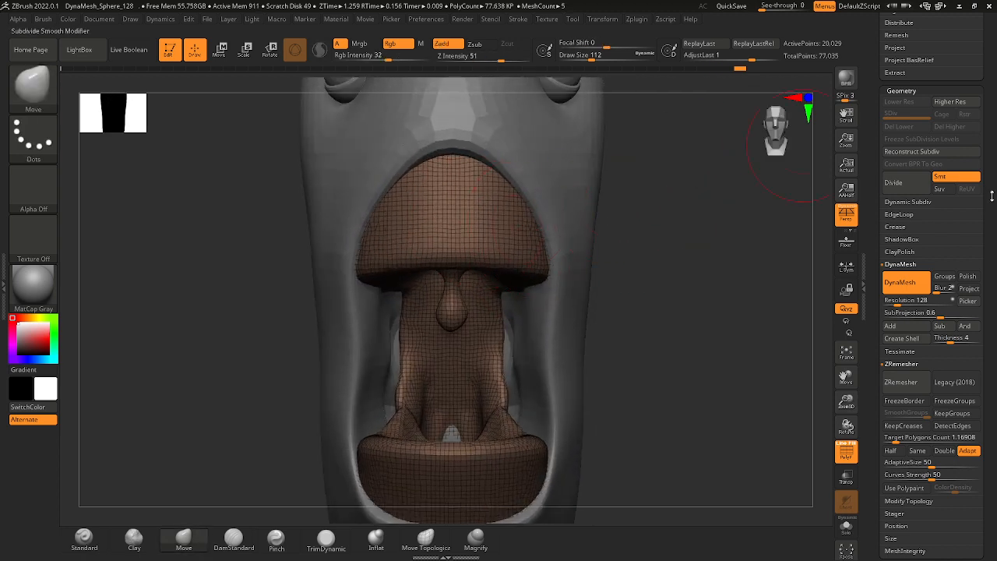
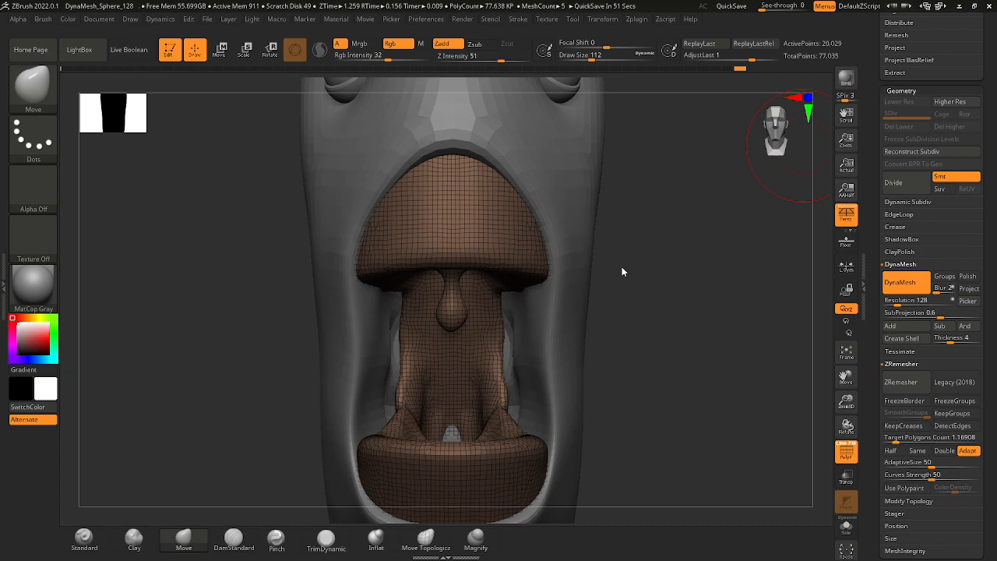
Set the draw size to about 65, push two arched notches into the upper gum's front edge and shape the point between them.
drag(622, 269, 584, 300)
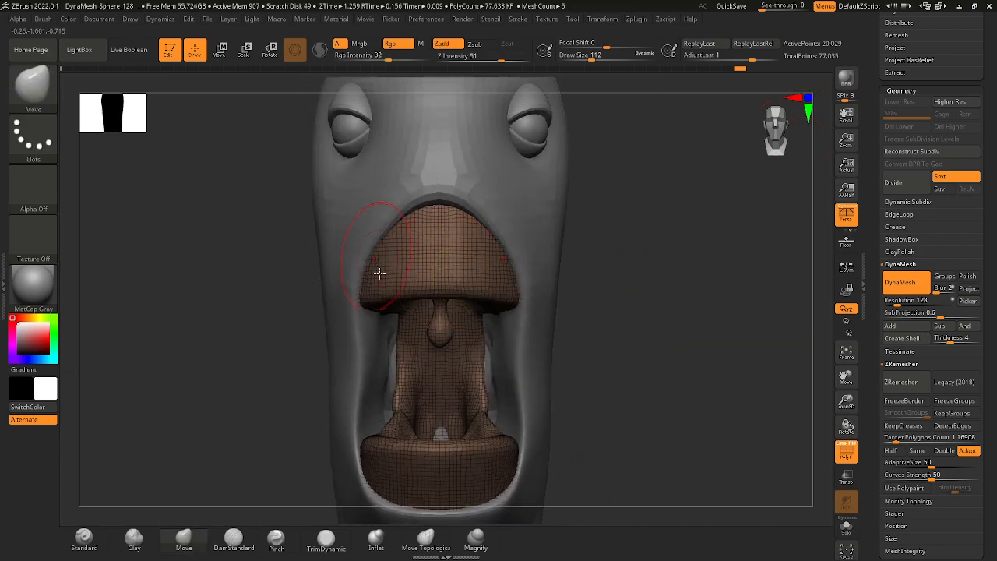
ctrl+right_drag(385, 293, 393, 356)
key(space)
drag(465, 286, 454, 286)
mouse_move(666, 296)
mouse_down()
mouse_move(667, 258)
mouse_move(500, 291)
mouse_up()
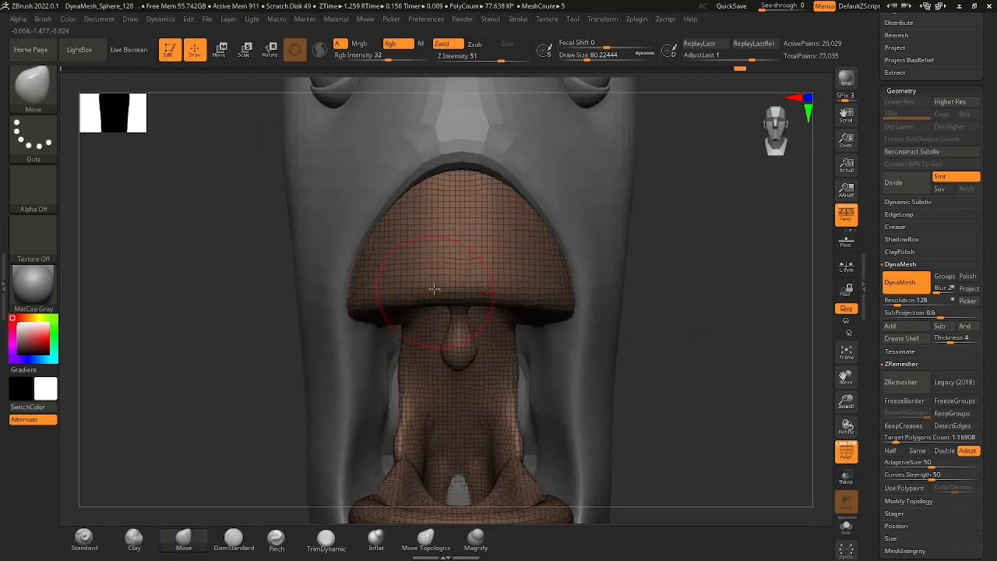
key(ctrl)
key(space)
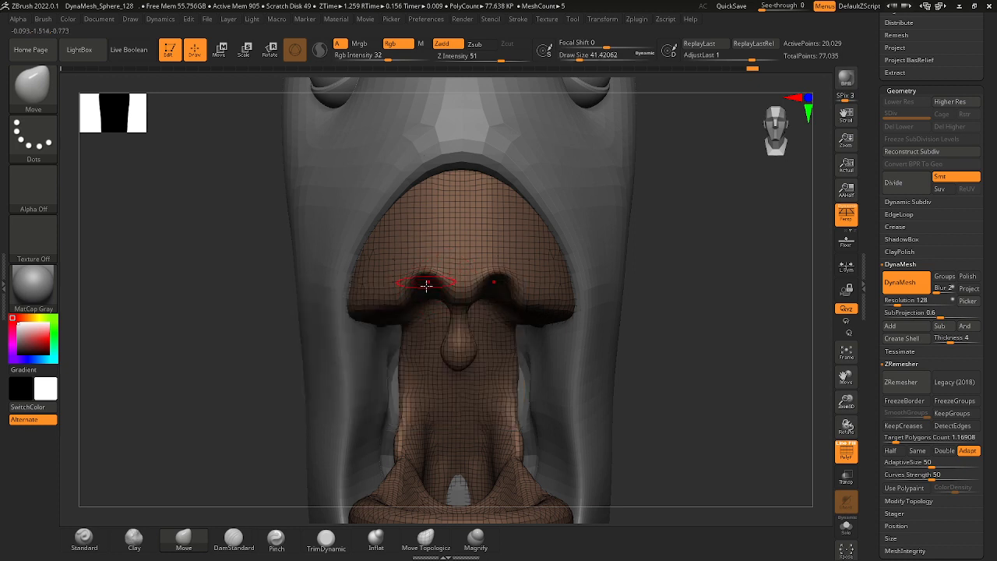
key(space)
drag(426, 282, 428, 220)
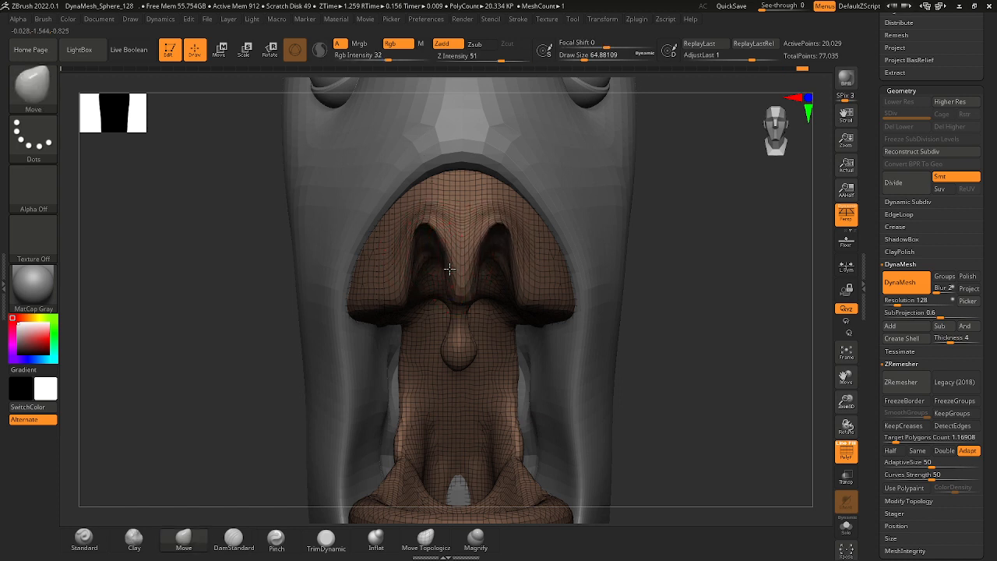
drag(461, 281, 462, 288)
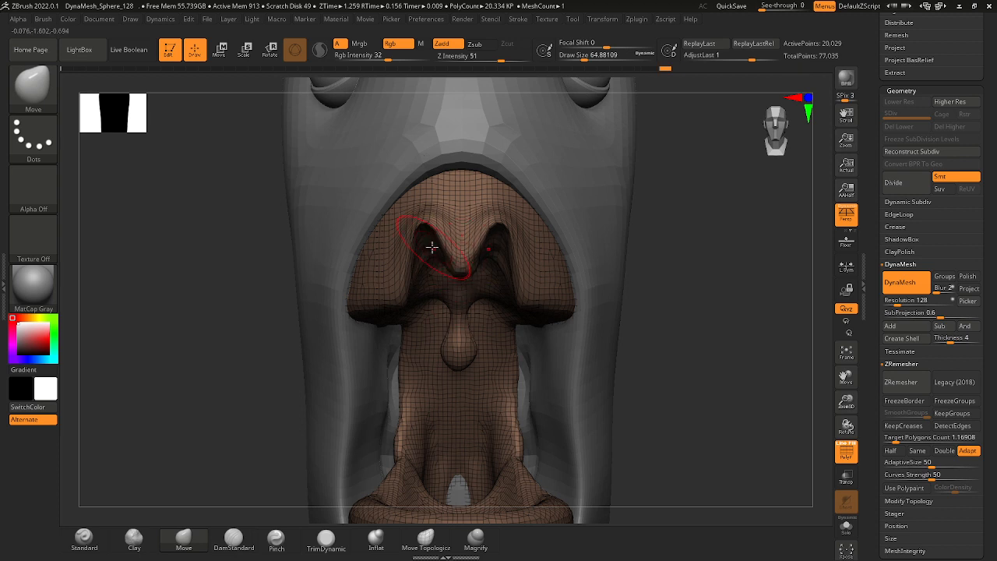
key(shift)
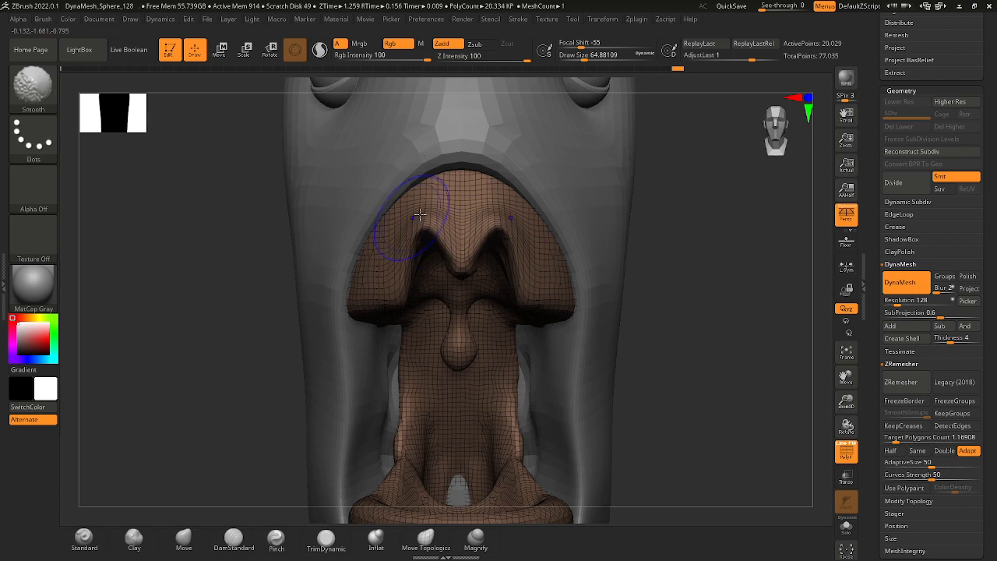
Push a second pair of arched notches into the upper gum's edge beside the front ones and smooth the ridges between.
mouse_move(672, 271)
mouse_down()
mouse_move(625, 276)
mouse_move(655, 297)
mouse_move(546, 311)
mouse_up()
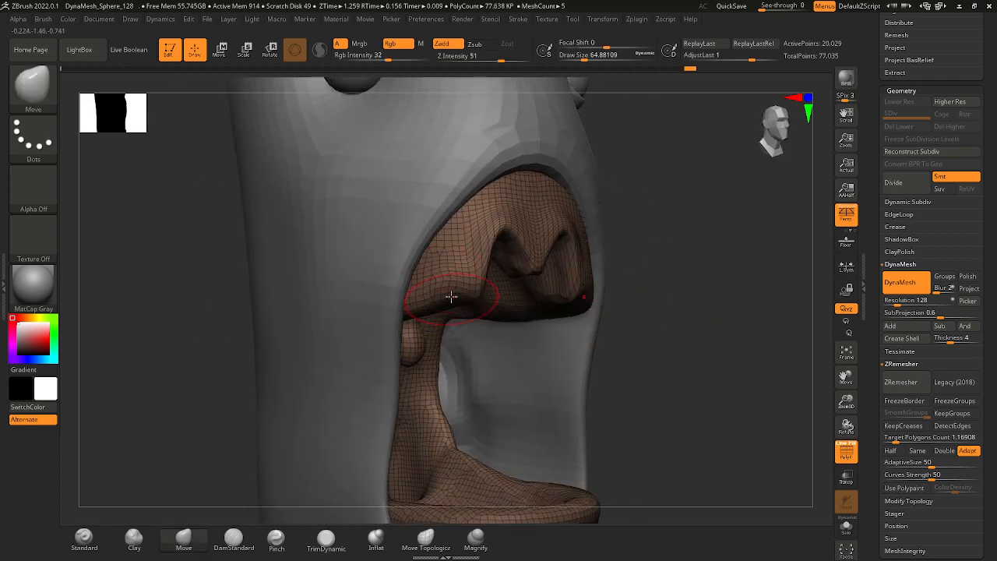
drag(451, 296, 443, 248)
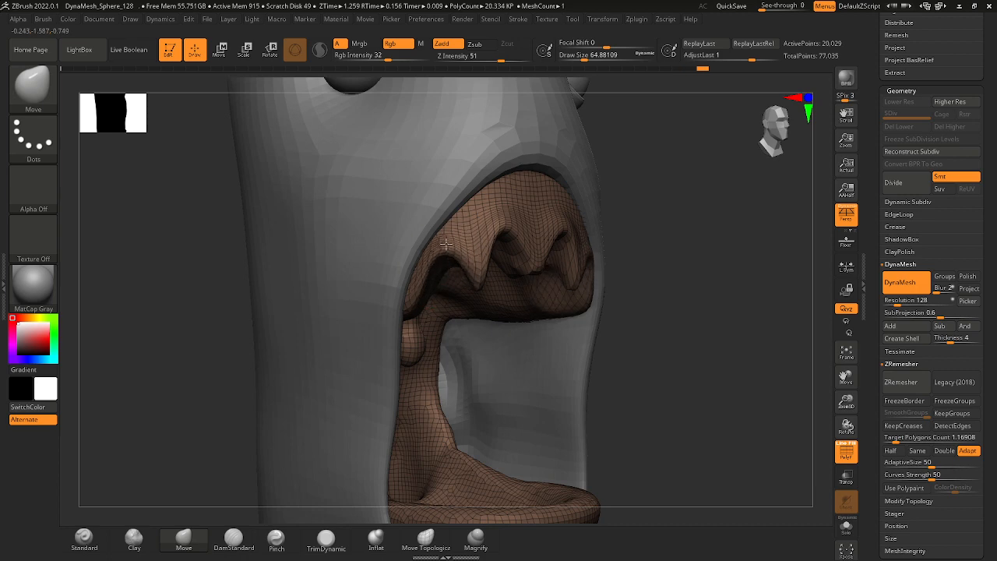
key(shift)
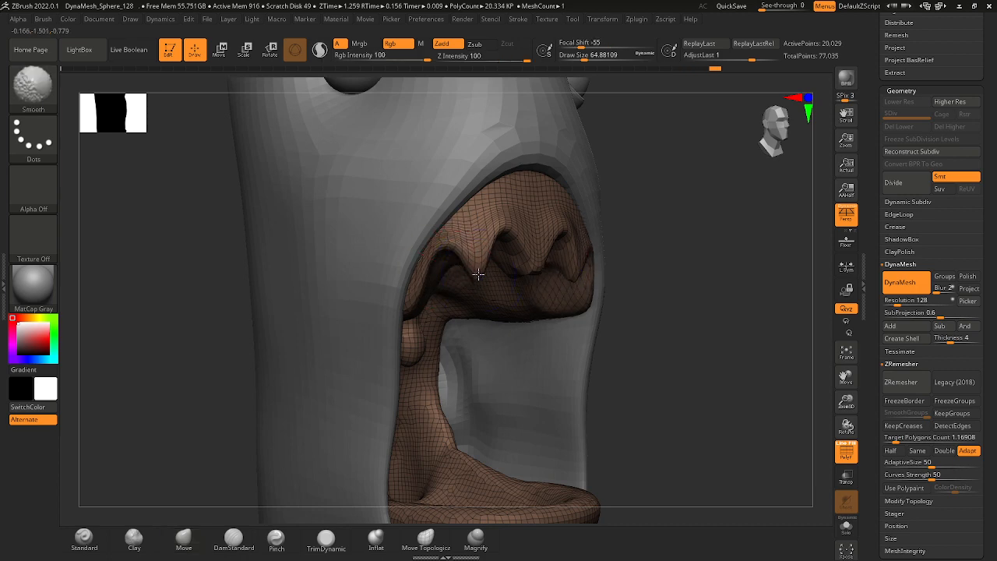
shift+drag(479, 274, 480, 270)
mouse_move(662, 239)
mouse_down()
mouse_move(625, 237)
mouse_move(629, 184)
mouse_up()
key(shift)
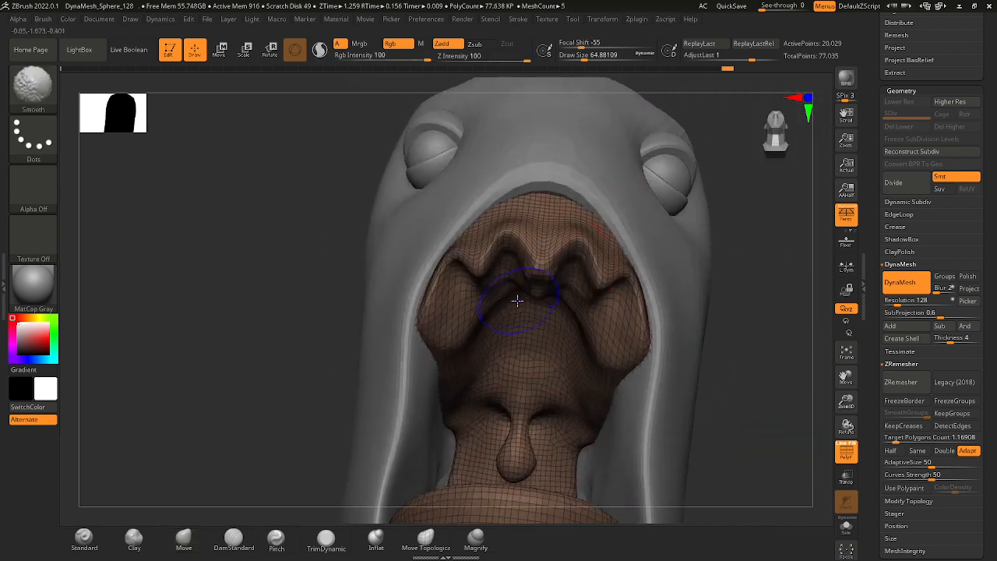
Reduce the draw size to about 44 and refine the scalloped gum edge from below, around the front notches and central point.
drag(710, 126, 598, 183)
key(space)
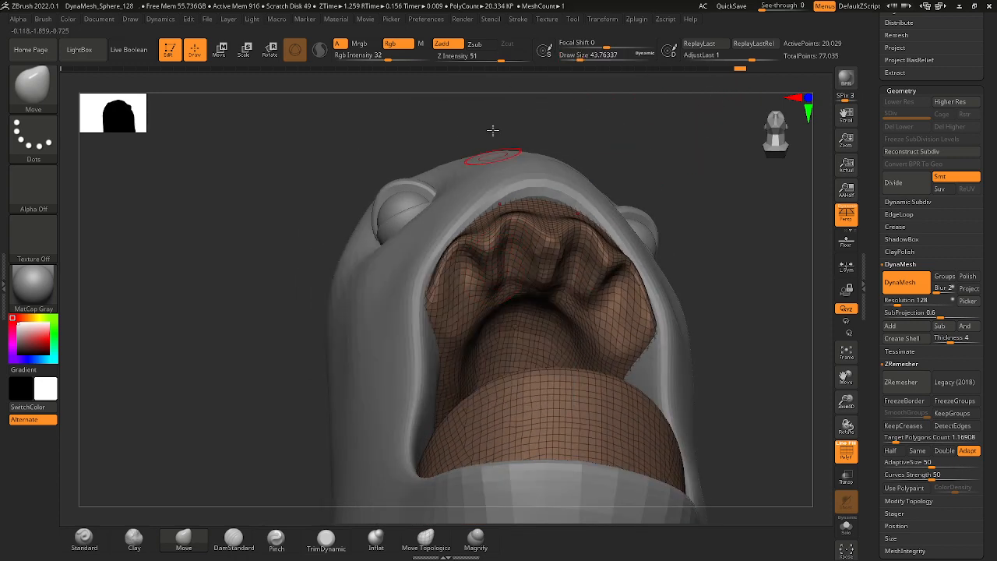
drag(493, 130, 487, 277)
drag(477, 127, 549, 140)
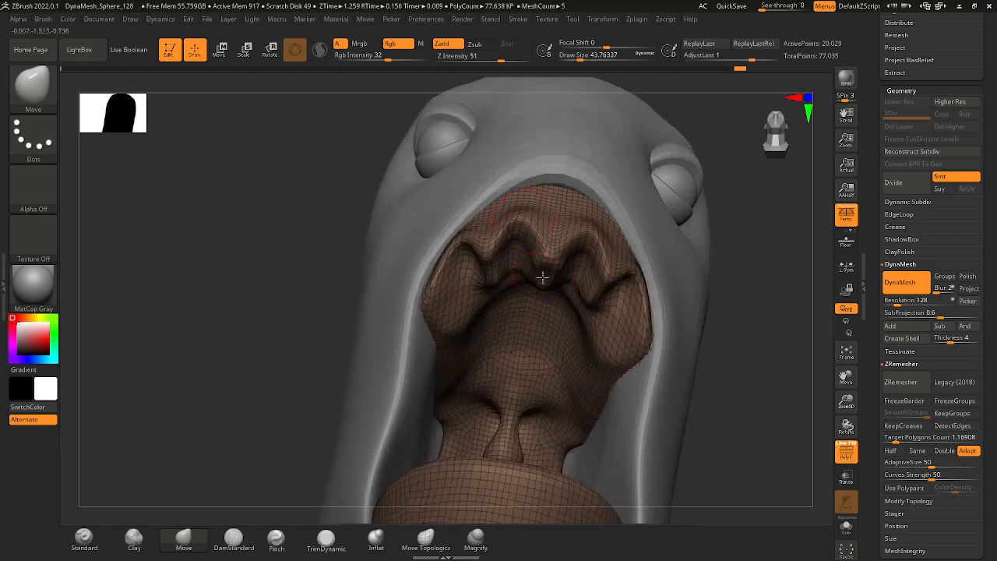
mouse_move(541, 275)
shift+mouse_down()
mouse_move(536, 266)
mouse_move(544, 274)
shift+mouse_up()
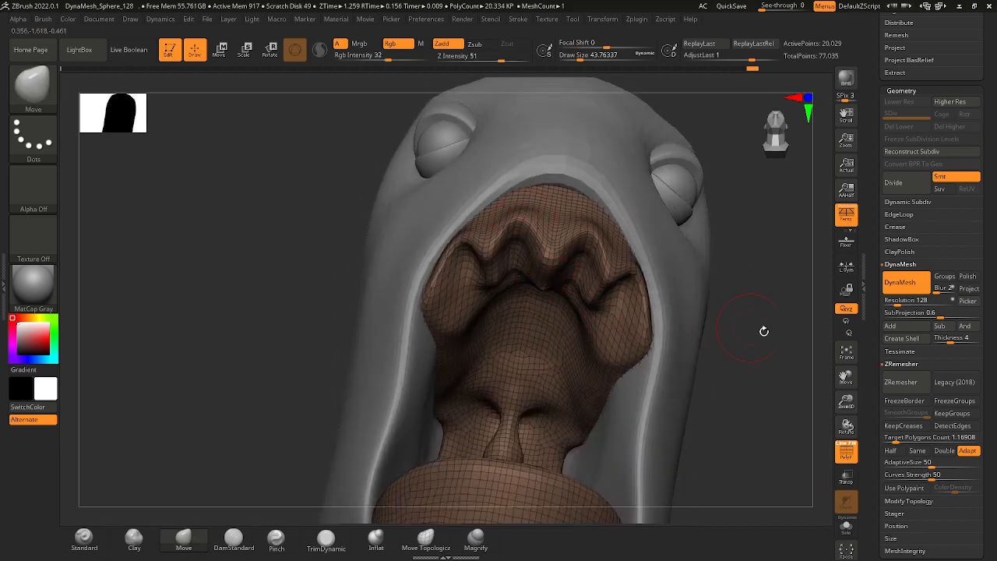
mouse_move(765, 331)
mouse_down()
mouse_move(772, 387)
mouse_move(644, 272)
mouse_move(527, 251)
mouse_up()
shift+drag(510, 205, 506, 203)
ctrl+right_drag(584, 269, 630, 287)
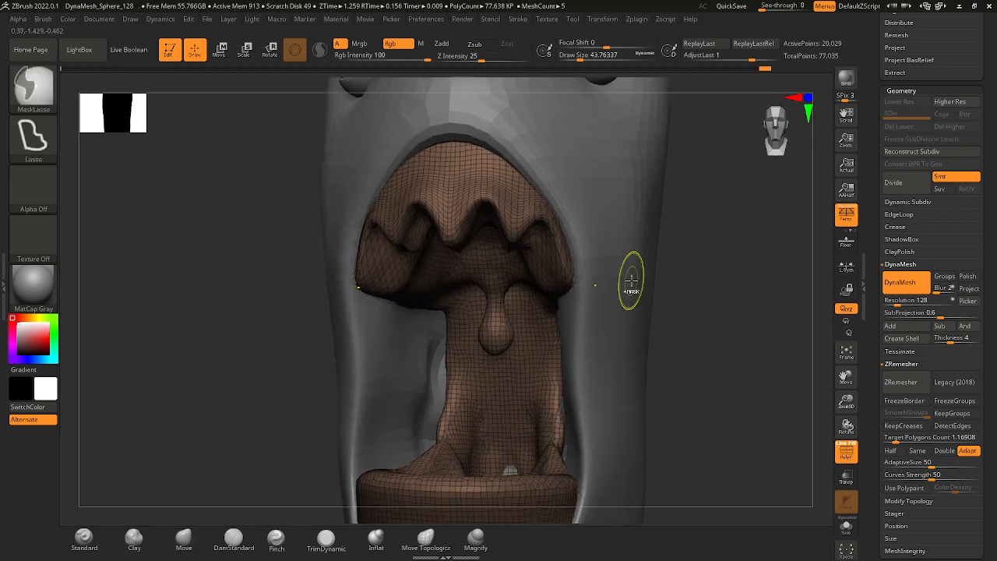
Hide all other subtools so that only the mouth interior is visible.
mouse_move(694, 296)
mouse_down()
mouse_move(690, 247)
mouse_move(697, 260)
mouse_move(696, 251)
mouse_move(591, 250)
mouse_up()
mouse_move(673, 256)
mouse_down()
mouse_move(657, 264)
mouse_move(649, 299)
mouse_up()
ctrl+right_drag(650, 299, 677, 280)
drag(677, 280, 674, 290)
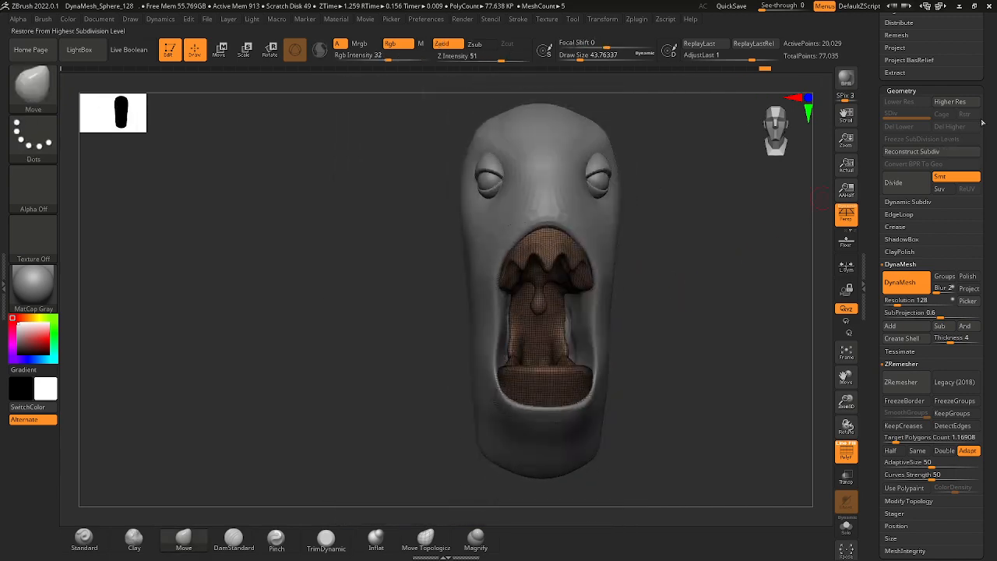
scroll(982, 123, up, 10)
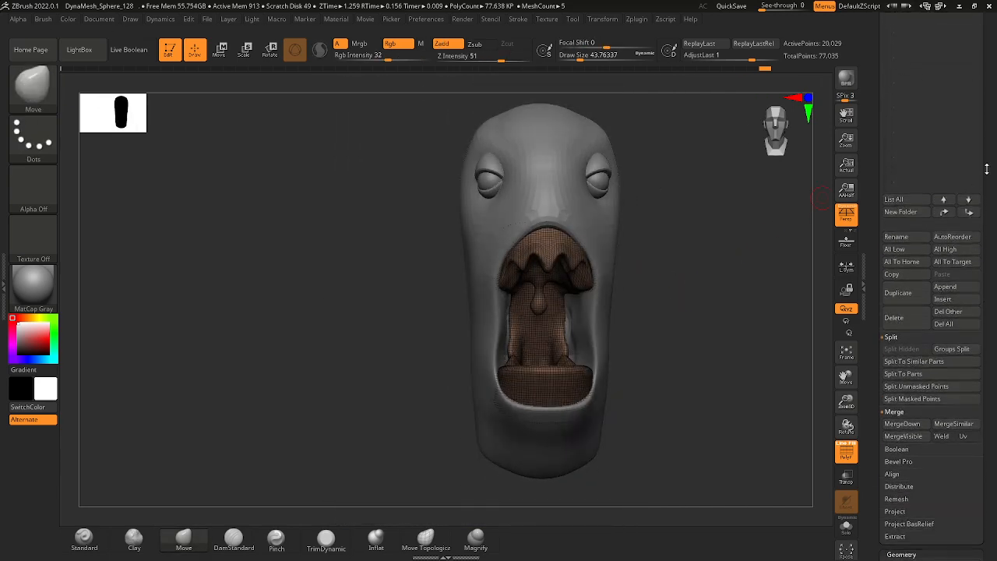
drag(987, 169, 980, 272)
shift+click(976, 223)
ctrl+right_drag(652, 257, 690, 296)
drag(691, 296, 589, 290)
Set the draw size to about 77, then deepen and smooth the side notch in the isolated upper gum.
key(space)
click(556, 281)
mouse_move(537, 323)
mouse_down()
mouse_move(505, 319)
mouse_move(559, 334)
mouse_move(546, 331)
mouse_up()
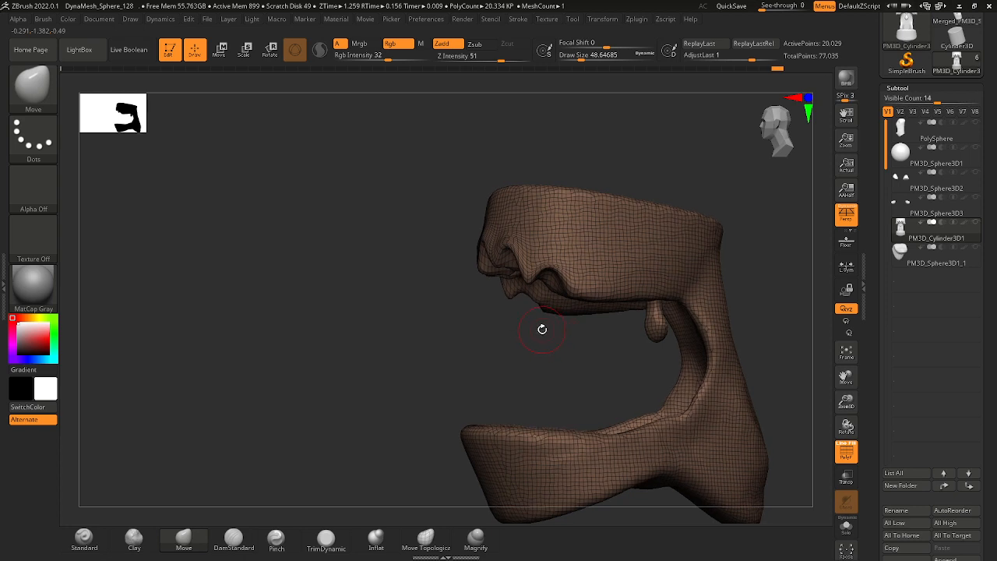
key(space)
click(559, 281)
drag(553, 339, 555, 313)
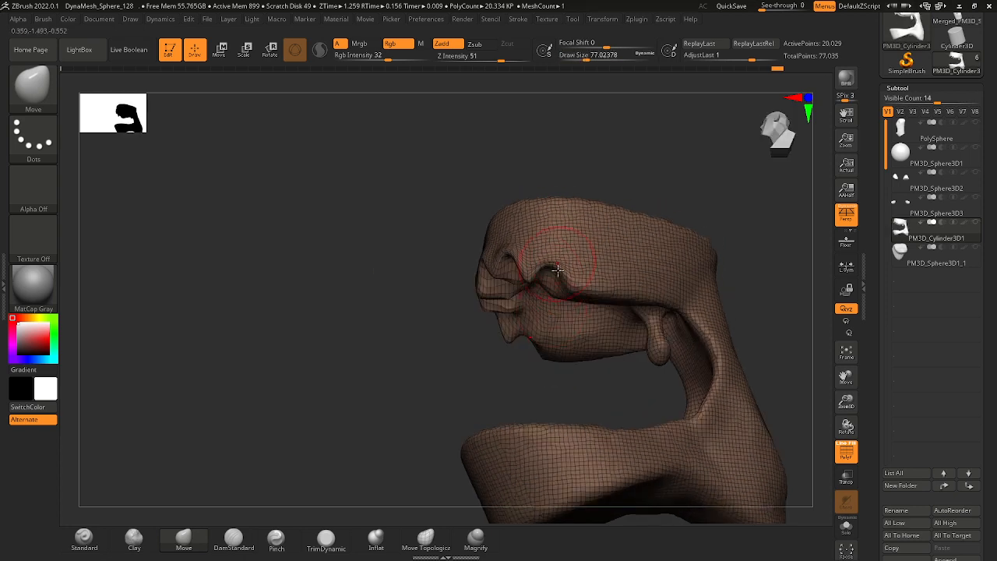
key(shift)
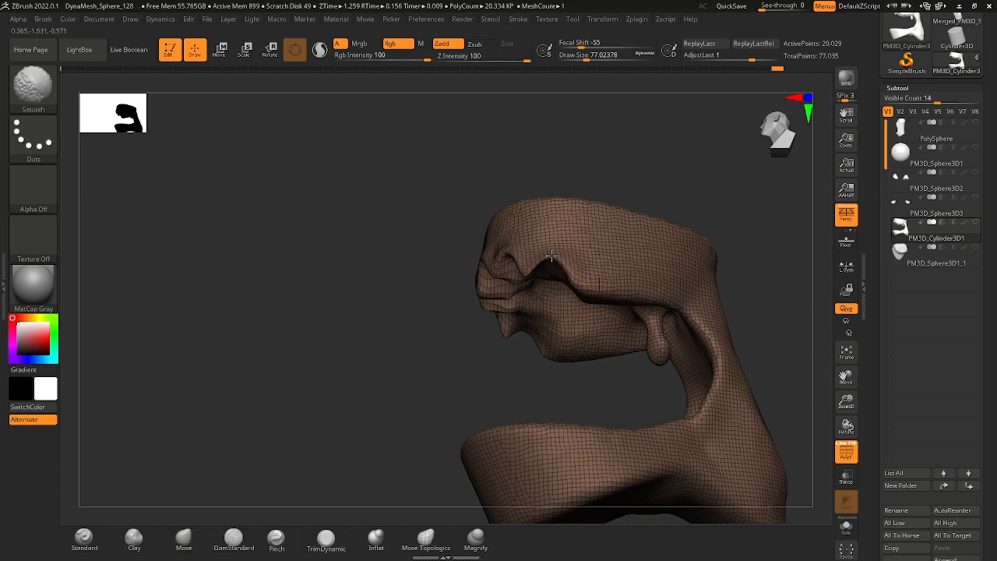
shift+drag(552, 255, 557, 258)
Reduce the draw size to about 49 and reshape the pinched folds around the upper gum's side notches.
mouse_move(594, 172)
right_down()
mouse_move(599, 91)
mouse_move(585, 183)
right_up()
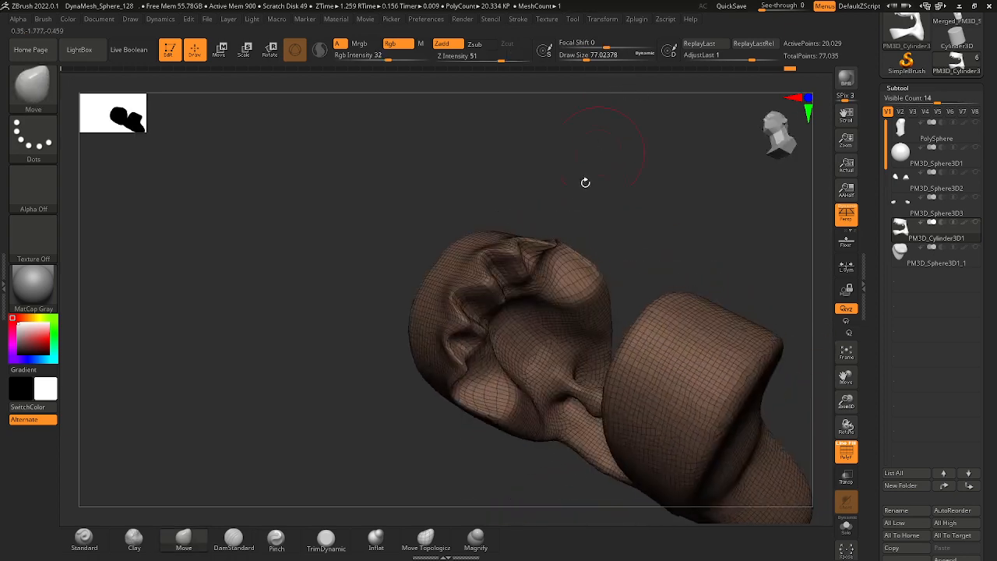
mouse_move(575, 233)
ctrl+right_down()
mouse_move(570, 289)
mouse_move(541, 250)
ctrl+right_up()
drag(520, 248, 523, 248)
drag(586, 187, 539, 195)
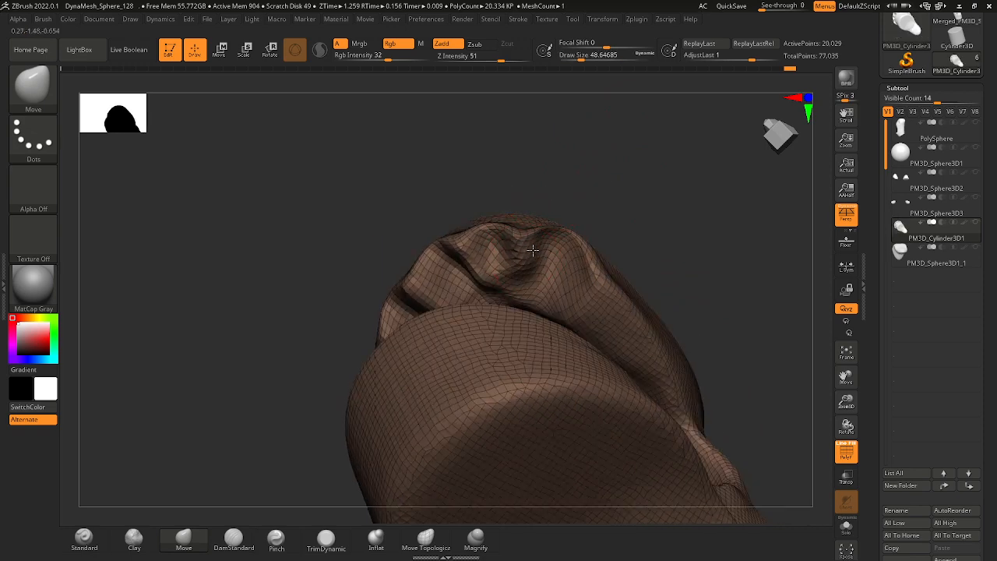
drag(556, 150, 517, 243)
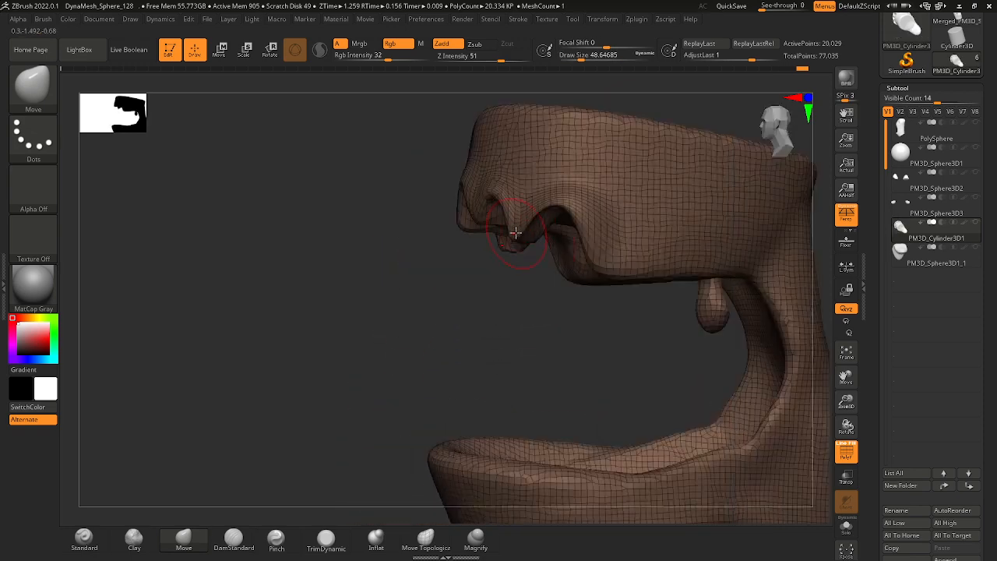
right_drag(534, 295, 575, 289)
shift+drag(516, 215, 540, 196)
ctrl+right_drag(603, 240, 584, 220)
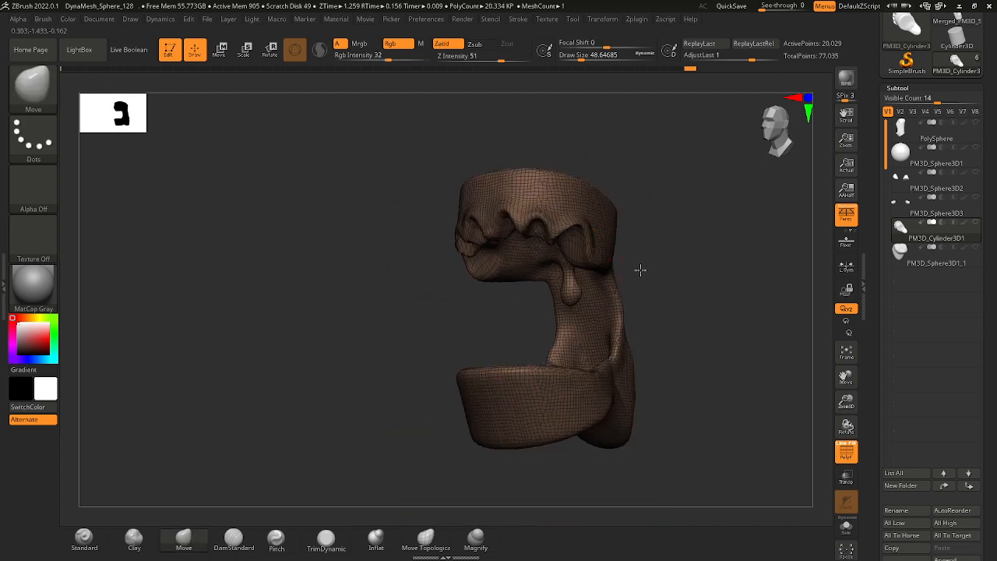
Set the draw size to about 77 and carve another arched notch into the upper gum's side edge near the rear.
right_drag(639, 269, 674, 269)
mouse_move(674, 268)
ctrl+right_down()
mouse_move(686, 286)
mouse_move(646, 285)
mouse_move(592, 261)
ctrl+right_up()
key(space)
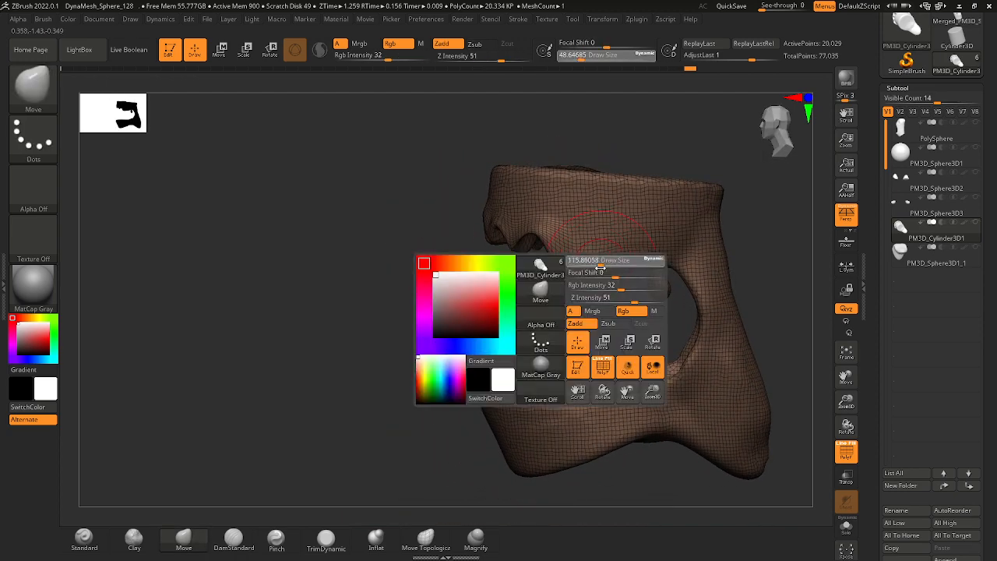
key(space)
drag(603, 265, 612, 248)
click(605, 261)
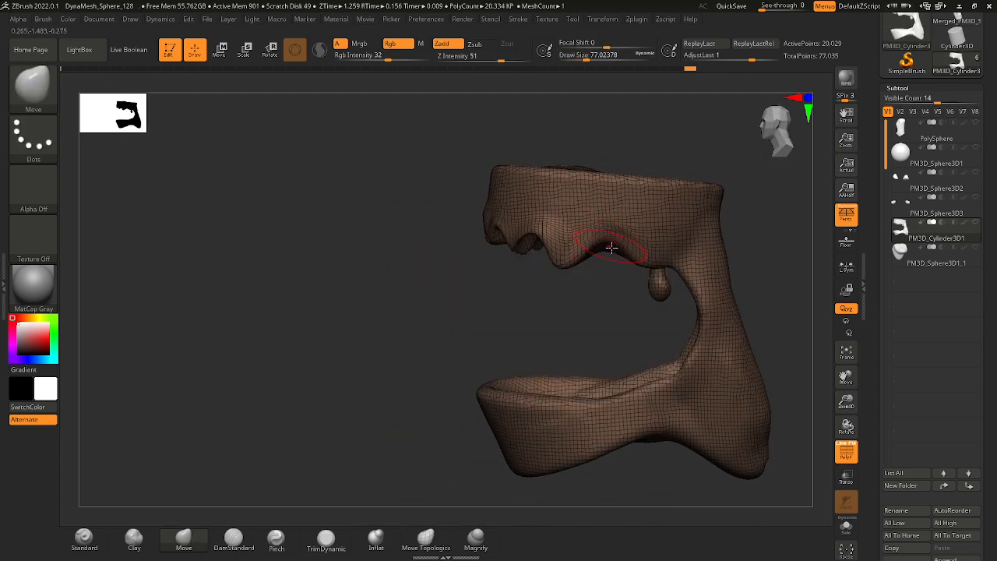
right_drag(621, 248, 611, 229)
mouse_move(596, 242)
mouse_down()
mouse_move(595, 231)
mouse_move(629, 230)
mouse_up()
shift+drag(624, 140, 625, 210)
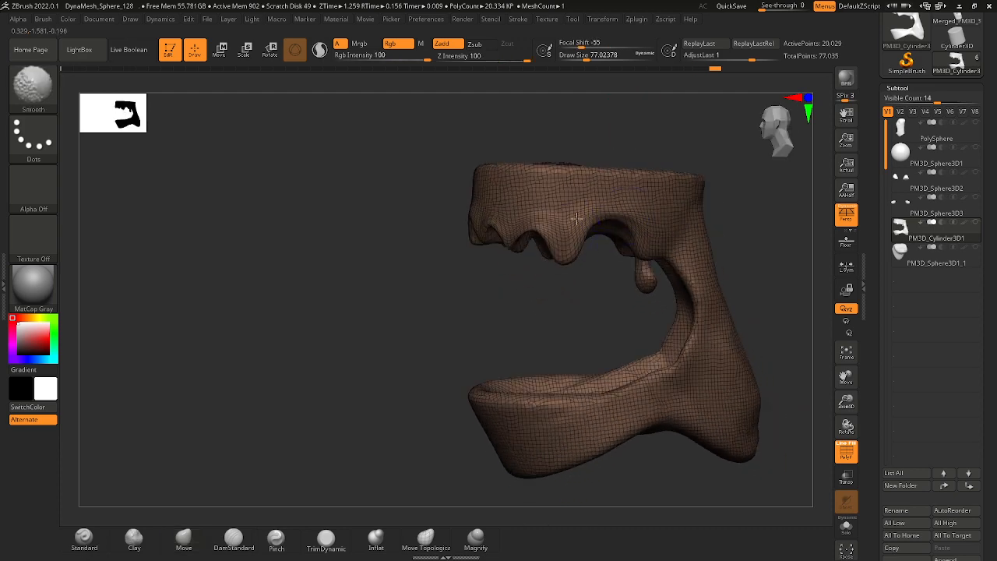
Reshape and smooth the points and side surface of the upper gum along its scalloped edge.
shift+drag(538, 248, 505, 256)
drag(511, 286, 548, 285)
shift+drag(542, 221, 523, 241)
mouse_move(510, 293)
shift+mouse_down()
mouse_move(552, 296)
mouse_move(558, 270)
mouse_move(612, 285)
mouse_move(577, 282)
shift+mouse_up()
alt+drag(576, 257, 616, 285)
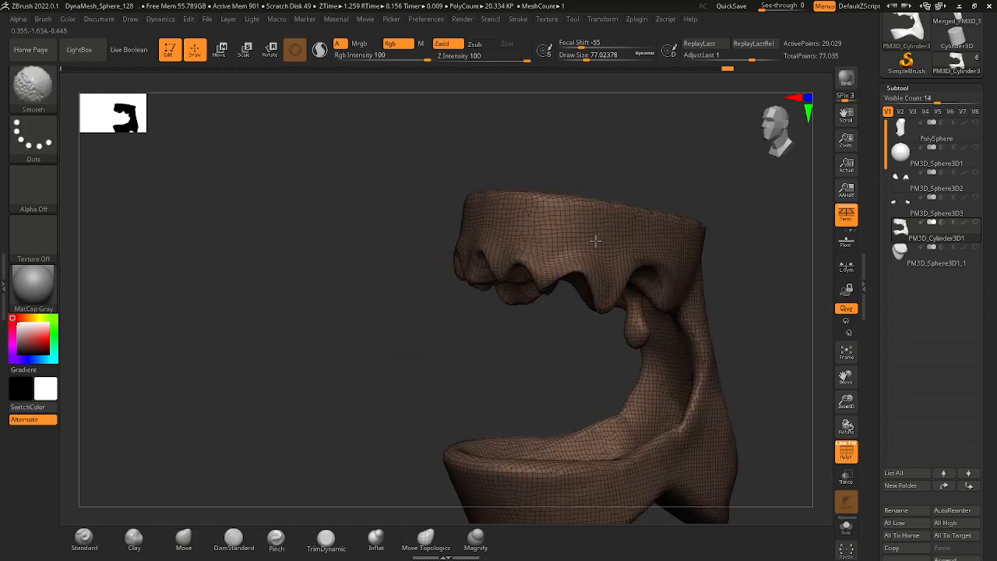
shift+drag(580, 247, 559, 240)
shift+drag(488, 185, 534, 188)
alt+drag(472, 159, 454, 183)
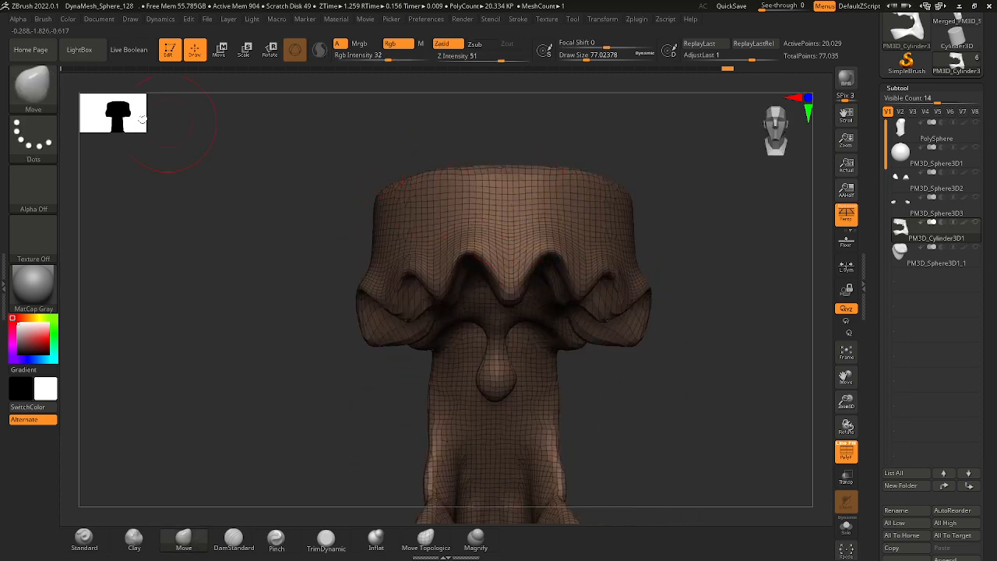
Switch to the Standard brush, set the draw size to about 65 and sculpt vertical relief strokes up the gum's front wall.
click(37, 94)
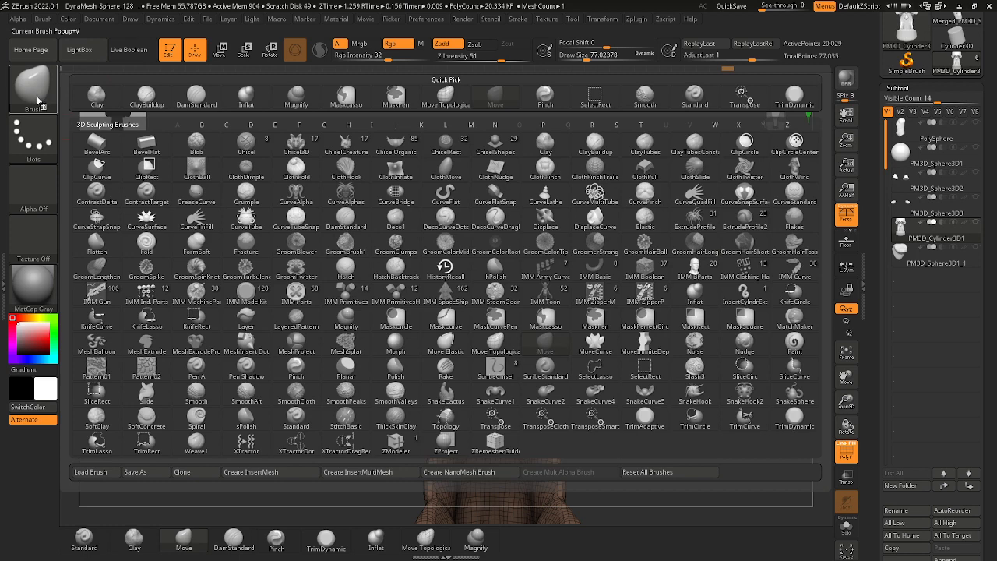
key(s)
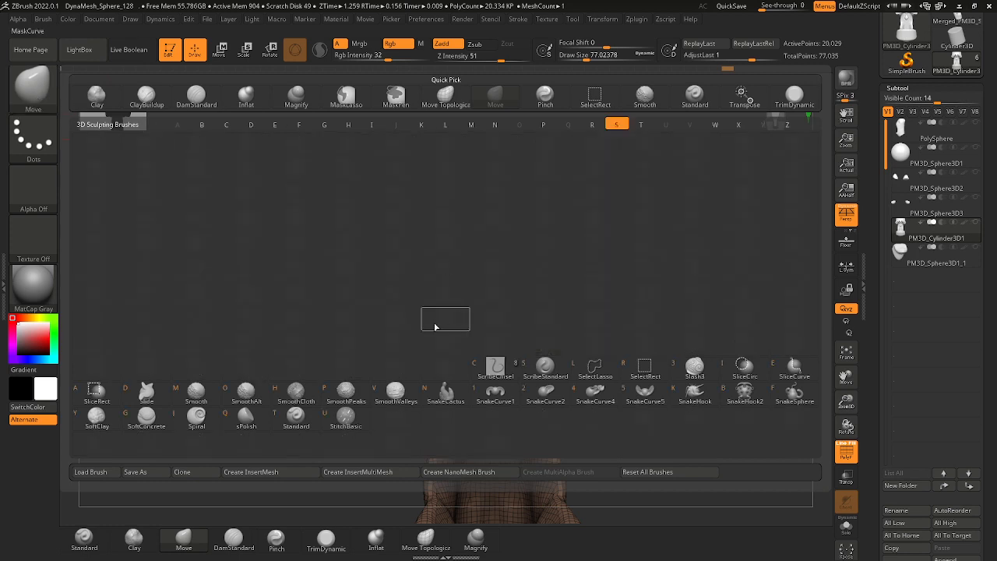
click(39, 90)
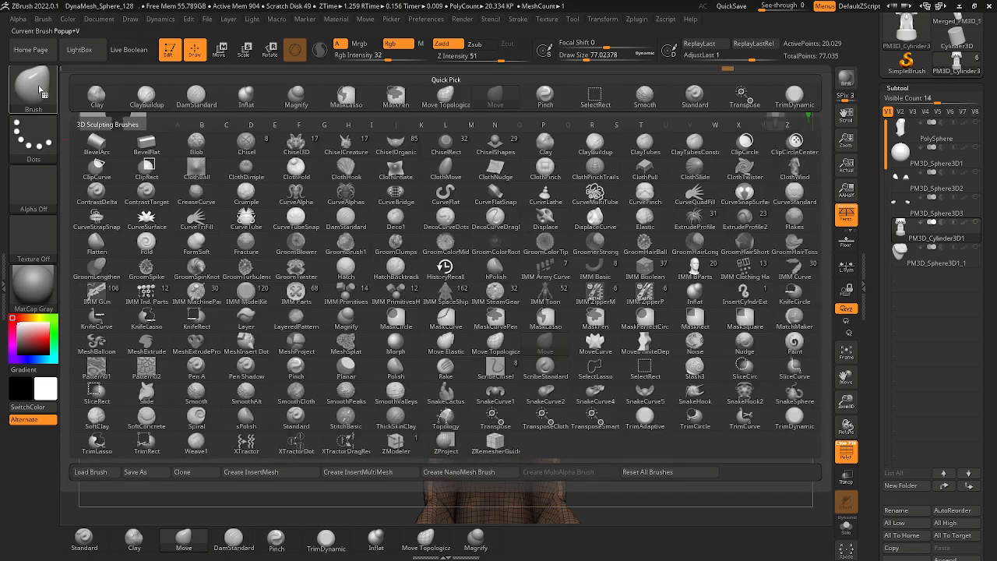
key(s)
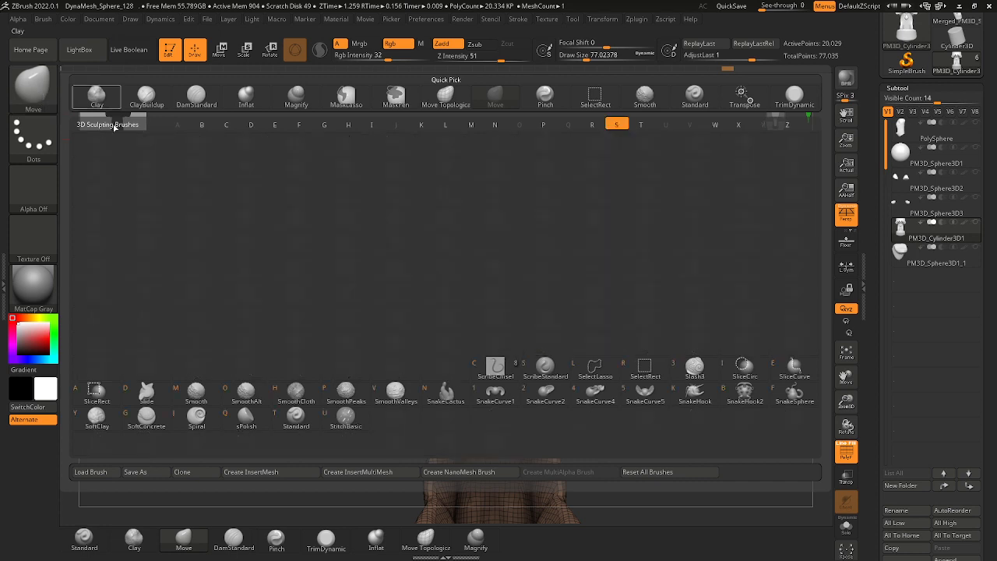
click(305, 421)
right_drag(559, 198, 499, 226)
key(space)
drag(548, 223, 547, 167)
drag(525, 224, 551, 166)
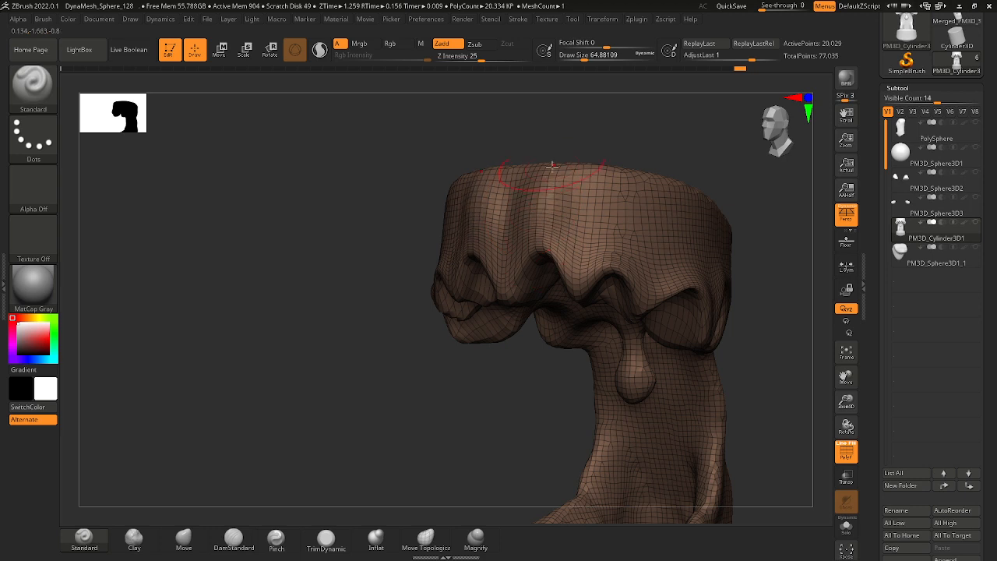
drag(552, 253, 553, 158)
Sculpt vertical relief strokes up the upper gum's wall above the front-side notches with the Standard brush.
mouse_move(561, 193)
shift+mouse_down()
mouse_move(541, 194)
mouse_move(584, 193)
shift+mouse_up()
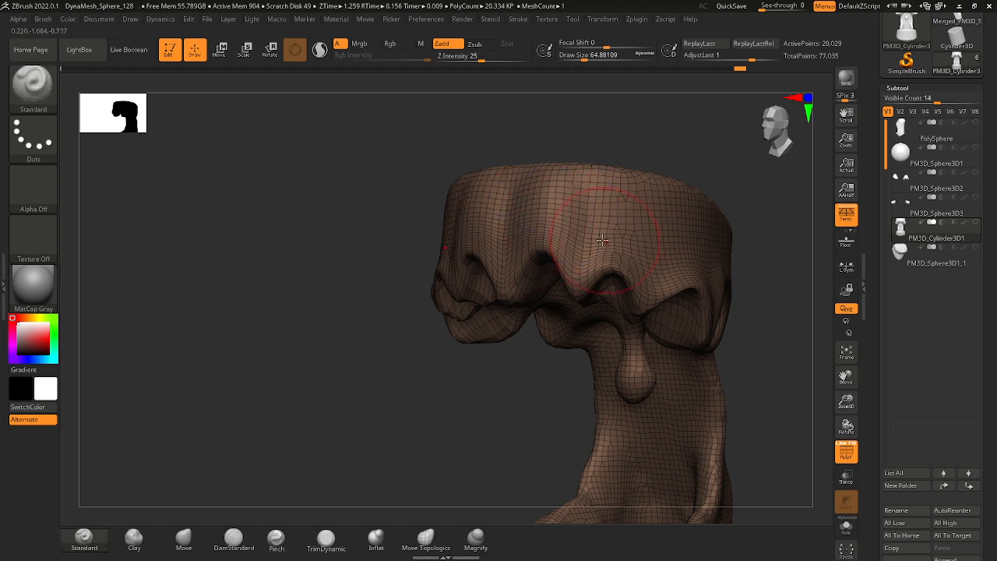
drag(602, 240, 640, 172)
mouse_move(612, 224)
mouse_down()
mouse_move(632, 201)
mouse_move(624, 240)
mouse_move(615, 195)
mouse_move(611, 227)
mouse_move(626, 229)
mouse_up()
Continue the vertical relief strokes along the upper gum's side wall, running up from the side points and notches.
alt+drag(714, 173, 581, 168)
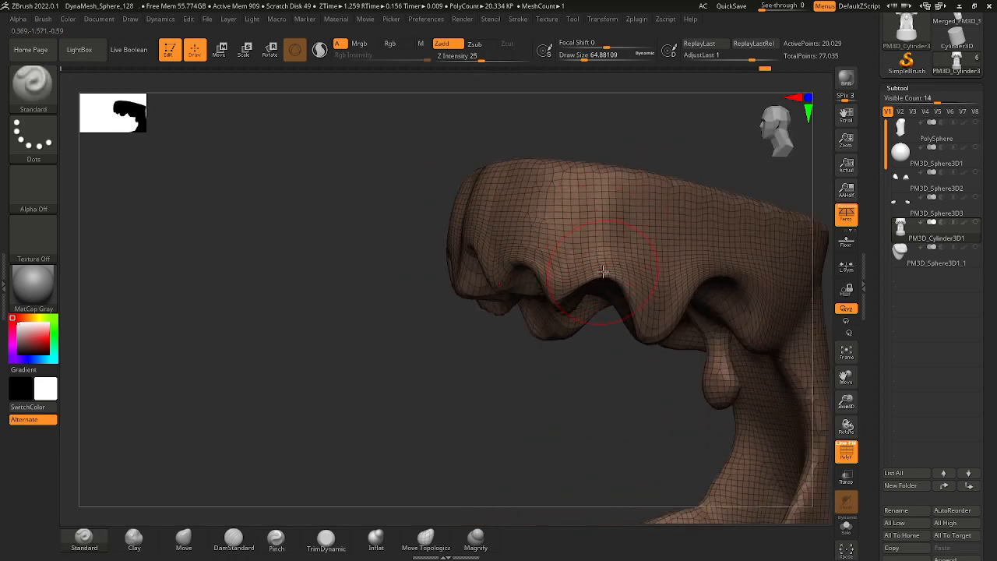
drag(603, 272, 626, 199)
drag(642, 291, 632, 201)
mouse_move(594, 266)
mouse_down()
mouse_move(621, 208)
mouse_move(632, 243)
mouse_move(623, 204)
mouse_up()
Sculpt relief around the upper gum's large rear arch and smooth the side wall above it.
mouse_move(745, 185)
alt+mouse_down()
mouse_move(652, 155)
mouse_move(601, 162)
alt+mouse_up()
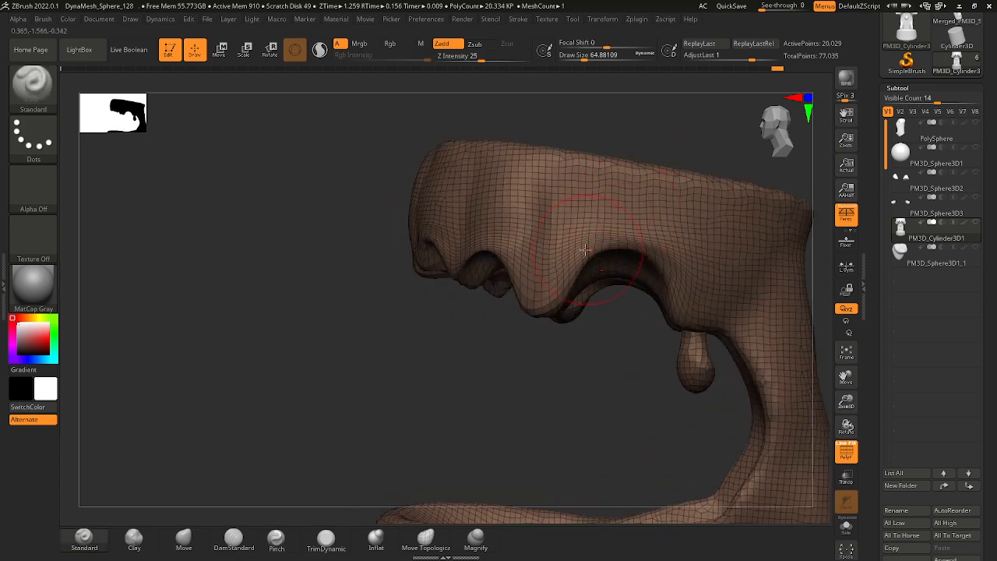
drag(681, 214, 657, 248)
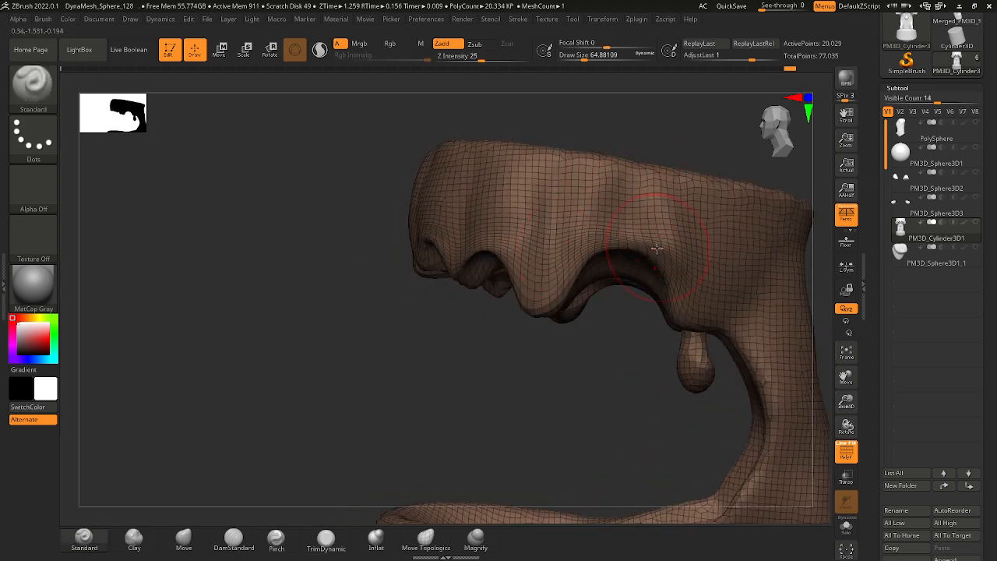
key(shift)
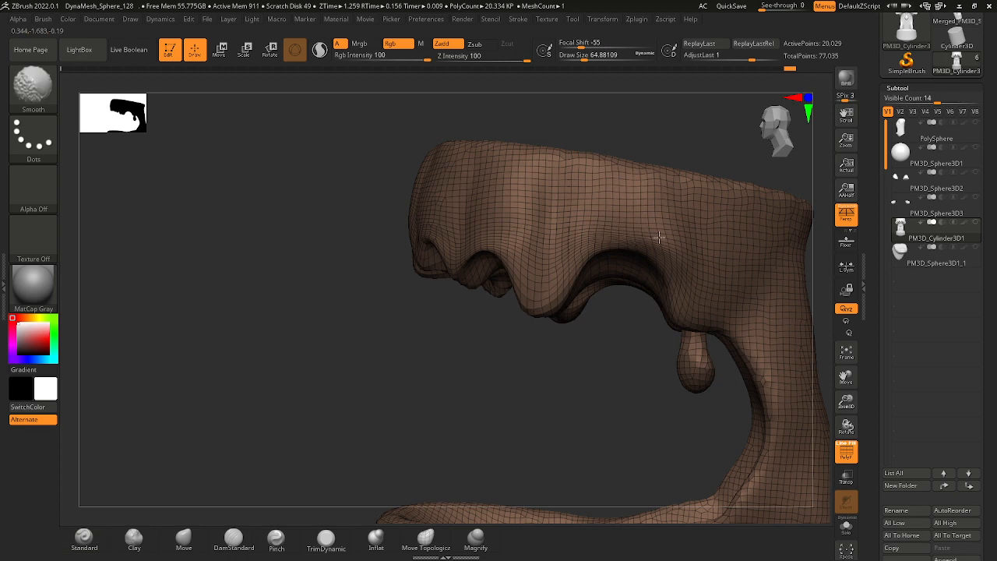
shift+drag(531, 192, 580, 212)
mouse_move(592, 138)
ctrl+right_down()
mouse_move(616, 205)
mouse_move(623, 155)
ctrl+right_up()
Switch to the Move brush, set the draw size to about 49 and reshape the upper gum's side point.
mouse_move(623, 156)
right_down()
mouse_move(675, 161)
mouse_move(742, 249)
mouse_move(374, 209)
right_up()
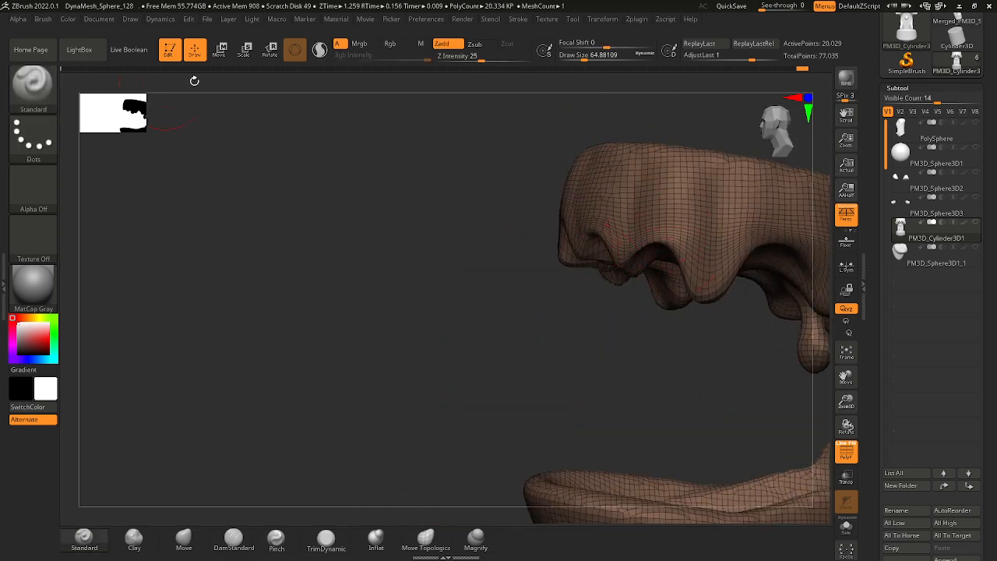
click(35, 102)
click(556, 341)
mouse_move(605, 271)
right_down()
mouse_move(608, 296)
mouse_move(584, 302)
mouse_move(604, 376)
mouse_move(637, 316)
right_up()
key(space)
drag(644, 309, 653, 287)
key(space)
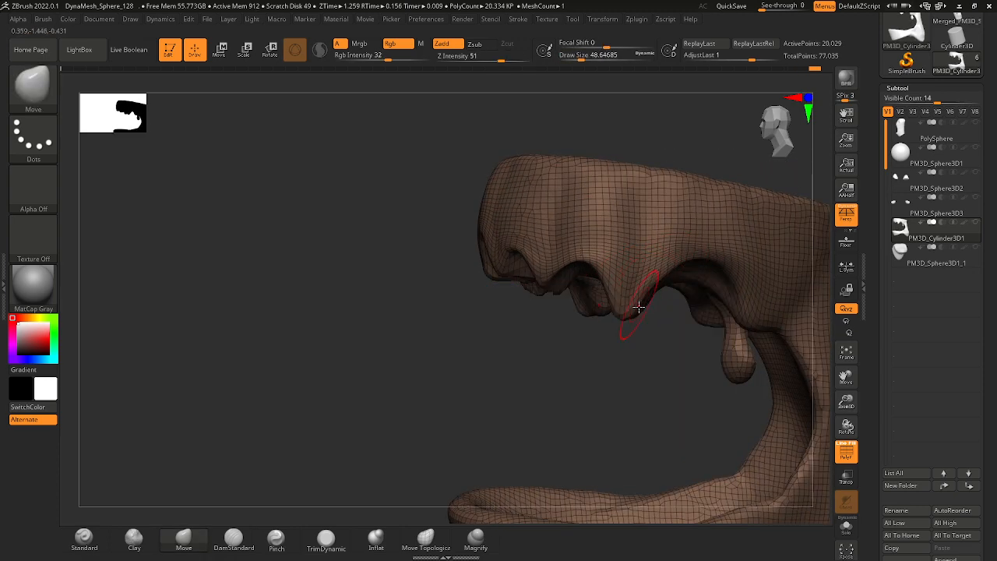
right_drag(652, 355, 632, 313)
Set the draw size to about 59 and reshape the upper gum's edge around the rear side arch.
key(space)
drag(632, 312, 641, 311)
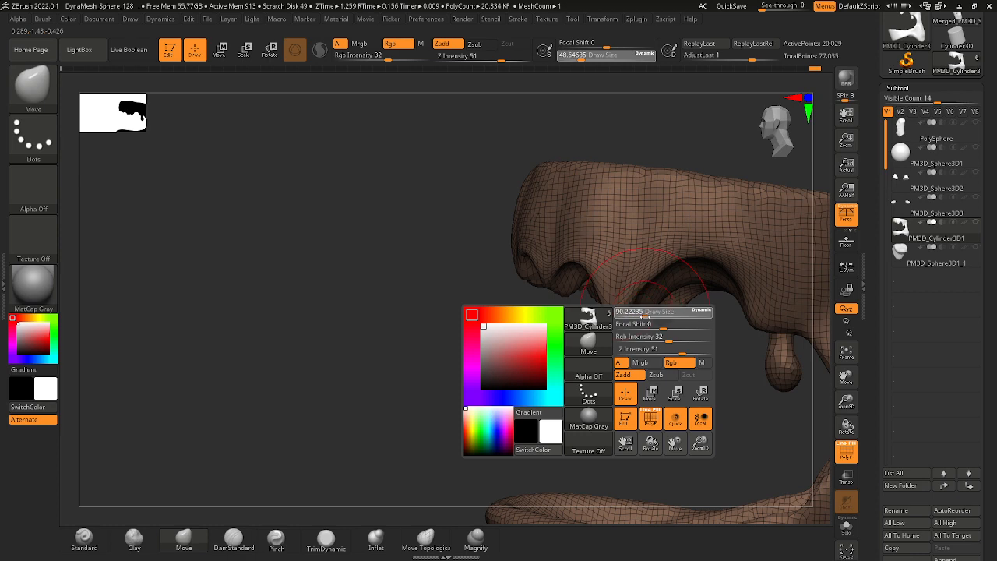
key(space)
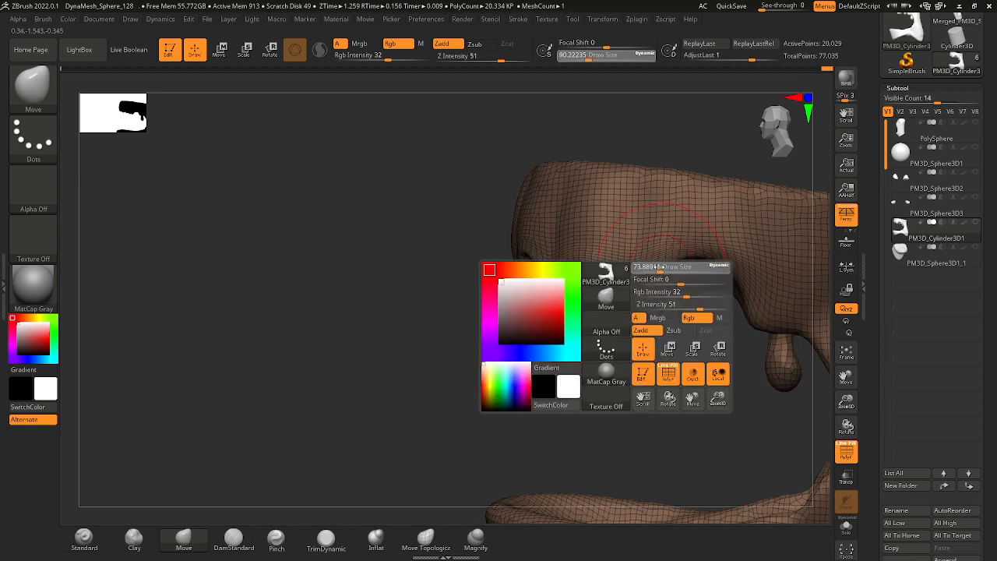
drag(669, 268, 658, 254)
mouse_move(693, 309)
ctrl+right_down()
mouse_move(668, 352)
mouse_move(737, 351)
mouse_move(710, 314)
mouse_move(686, 325)
mouse_move(641, 305)
ctrl+right_up()
ctrl+right_drag(461, 251, 460, 268)
alt+right_drag(469, 348, 506, 240)
right_drag(464, 212, 480, 172)
Reduce the draw size to about 44, then reshape and smooth the folds on the upper gum's underside.
key(space)
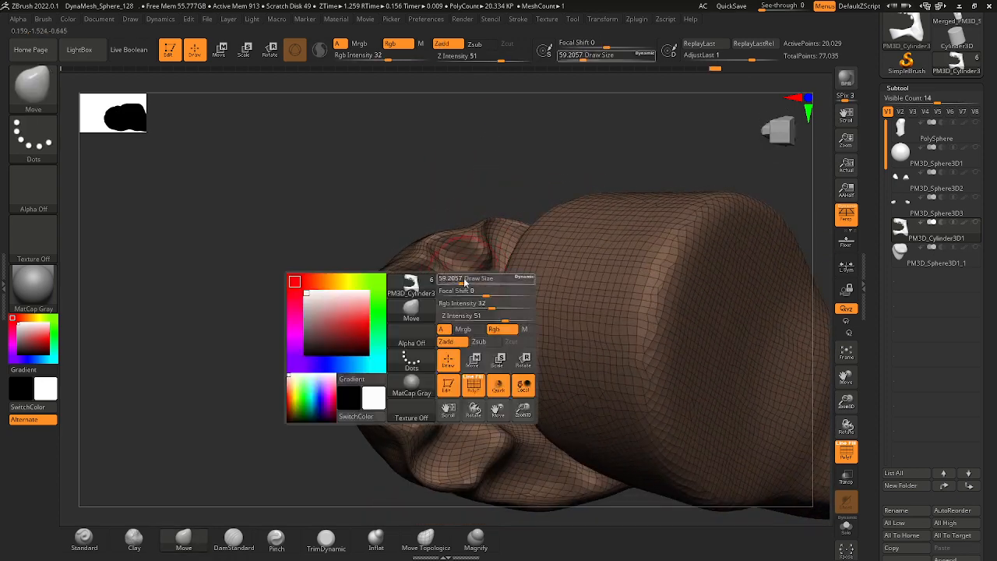
drag(469, 275, 466, 275)
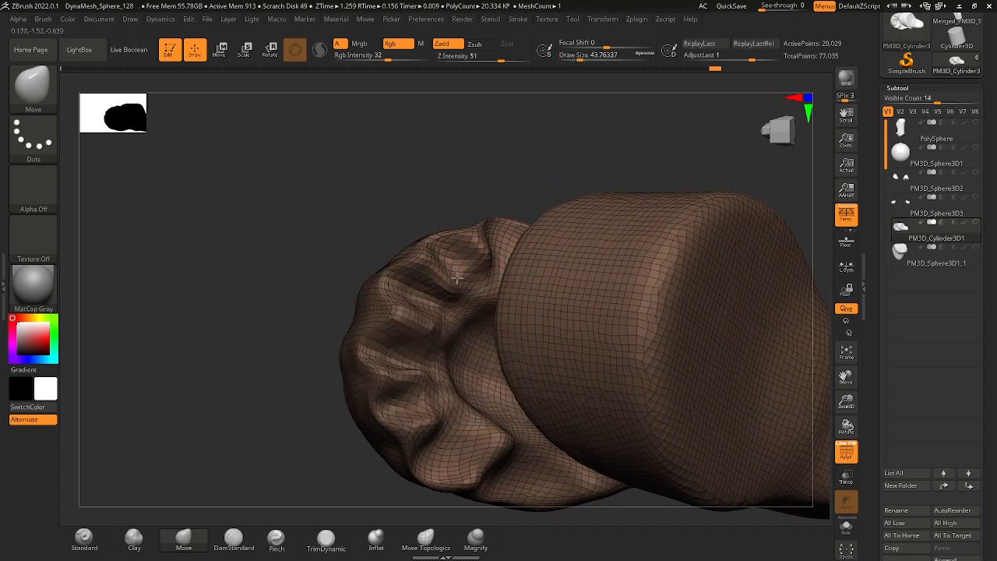
mouse_move(470, 273)
right_down()
mouse_move(449, 213)
mouse_move(423, 236)
mouse_move(412, 206)
mouse_move(481, 291)
right_up()
key(shift)
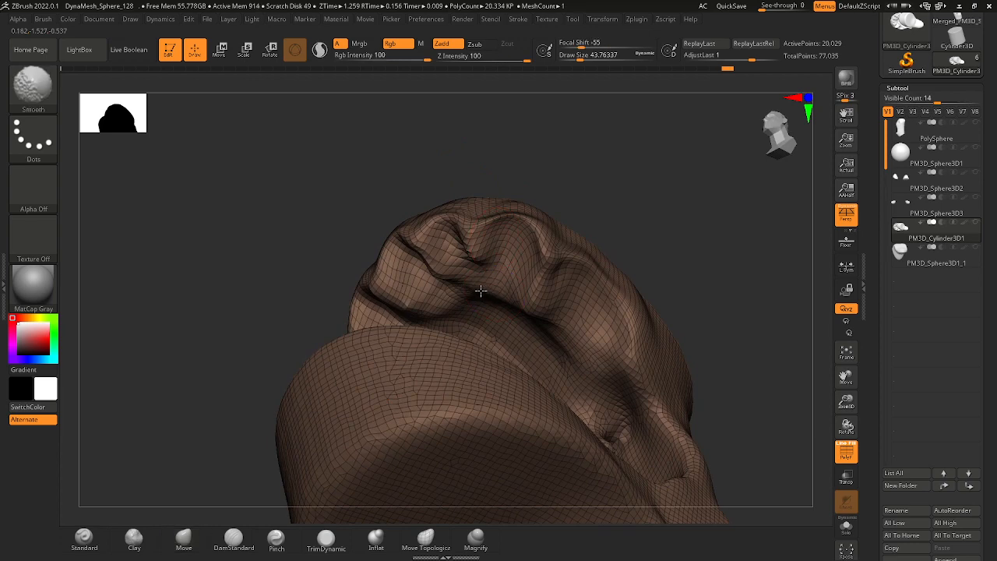
mouse_move(466, 168)
right_down()
mouse_move(476, 166)
mouse_move(427, 258)
right_up()
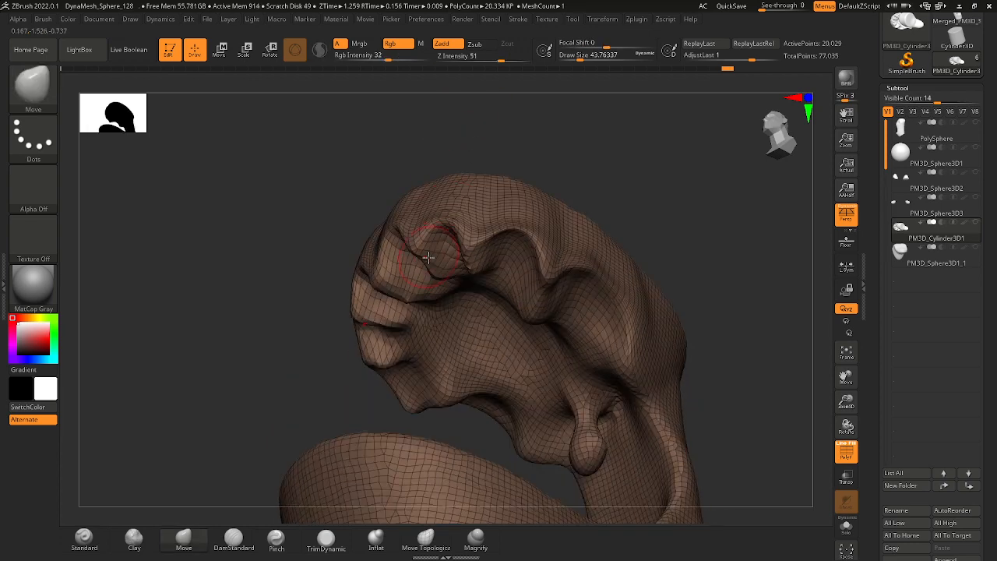
mouse_move(527, 113)
right_down()
mouse_move(528, 245)
mouse_move(603, 296)
mouse_move(523, 251)
mouse_move(496, 166)
mouse_move(530, 161)
mouse_move(584, 238)
mouse_move(588, 275)
mouse_move(515, 278)
mouse_move(518, 234)
mouse_move(592, 181)
mouse_move(564, 257)
mouse_move(597, 187)
mouse_move(612, 242)
right_up()
right_drag(629, 184, 621, 249)
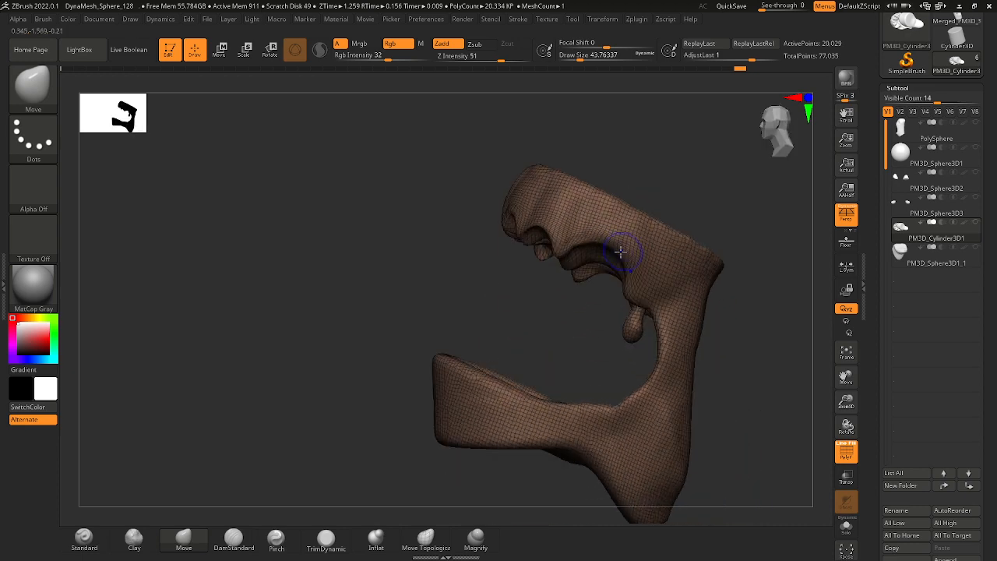
Show all the head's subtools, turn off the wireframe display and examine the gums inside the open mouth.
right_drag(632, 182, 678, 226)
mouse_move(678, 226)
ctrl+right_down()
mouse_move(613, 202)
mouse_move(536, 203)
ctrl+right_up()
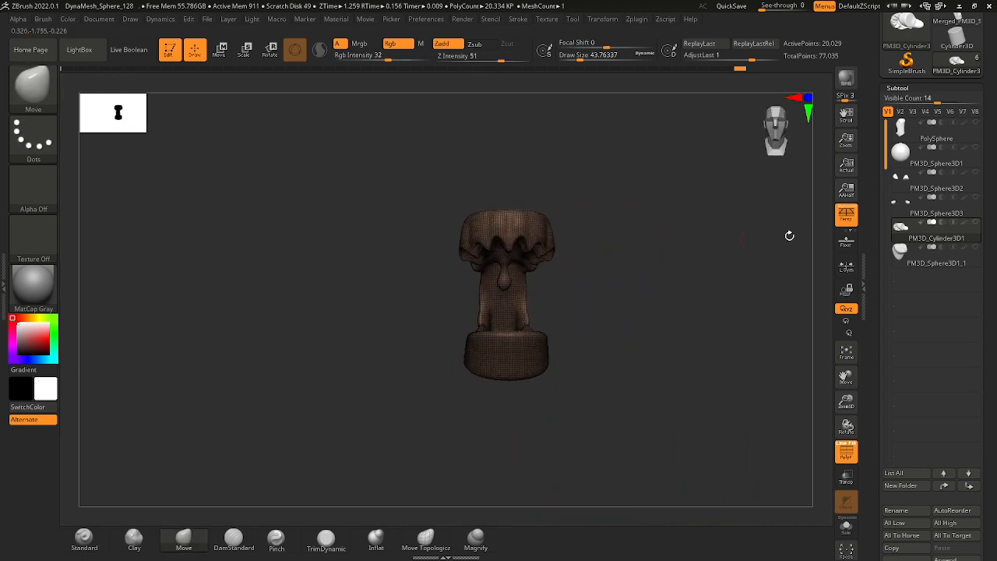
click(973, 228)
right_drag(596, 290, 652, 294)
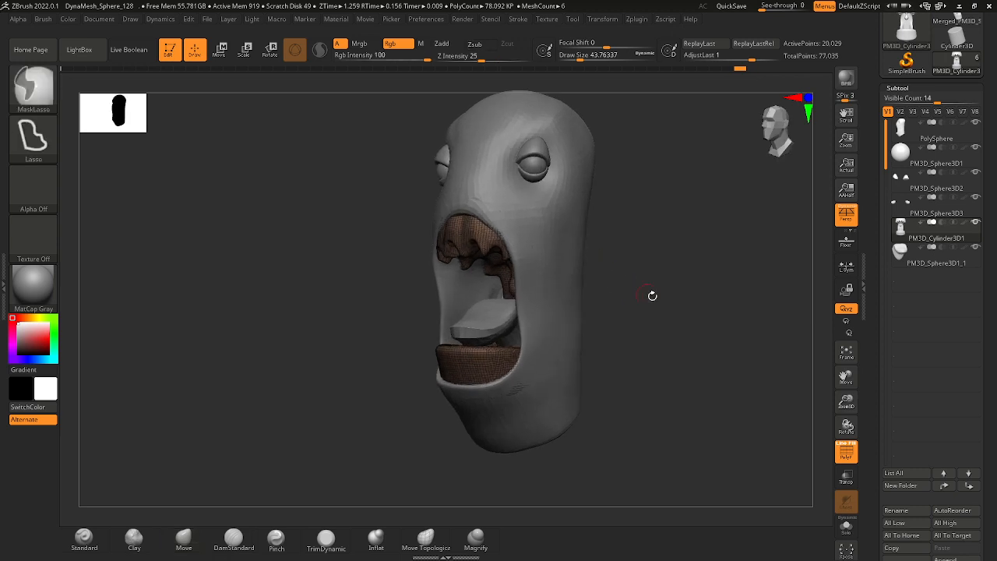
drag(843, 438, 617, 257)
alt+right_drag(617, 257, 641, 347)
mouse_move(640, 347)
alt+right_down()
mouse_move(621, 319)
mouse_move(550, 324)
mouse_move(566, 295)
mouse_move(587, 289)
mouse_move(499, 252)
mouse_move(506, 224)
alt+right_up()
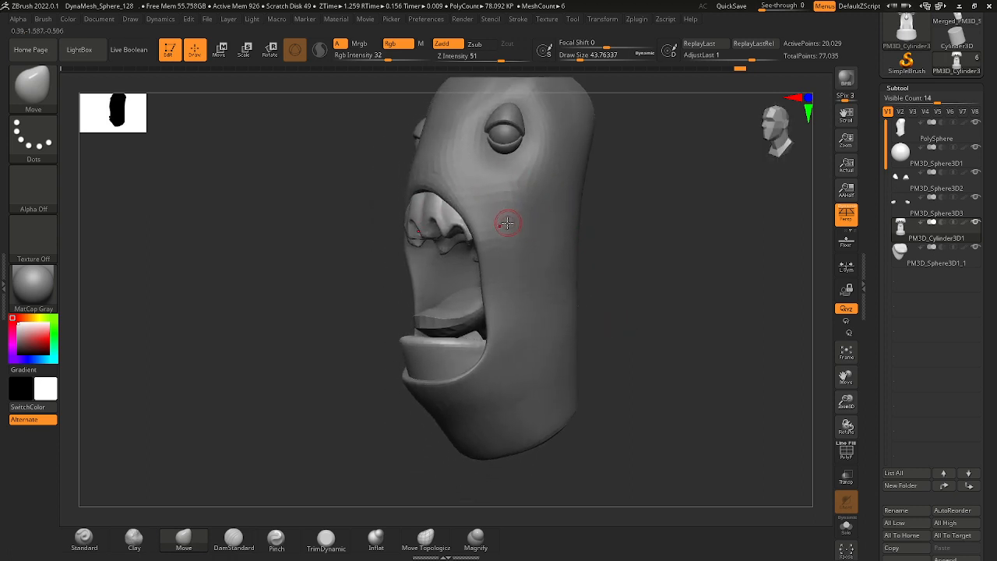
right_drag(615, 248, 430, 343)
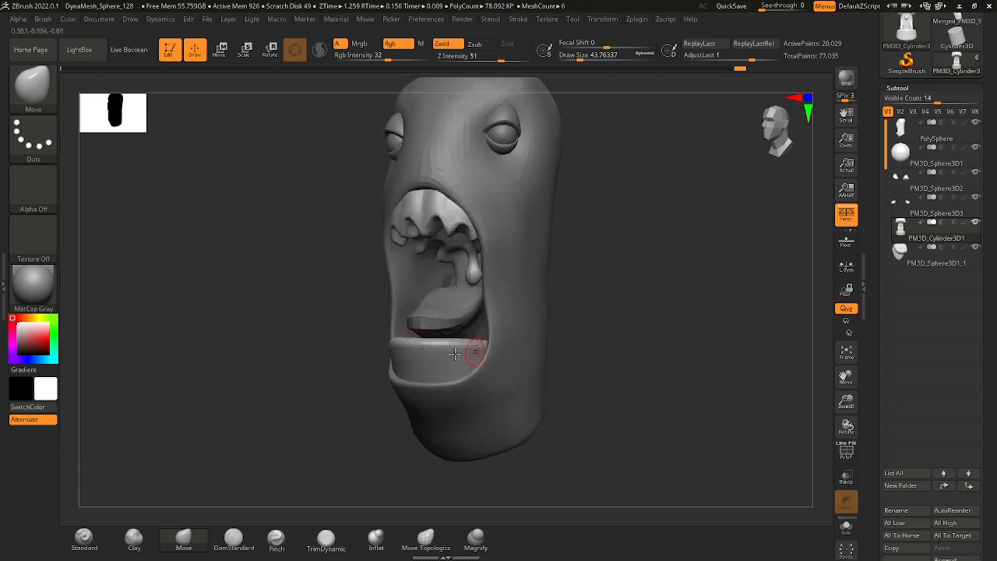
right_drag(535, 304, 571, 281)
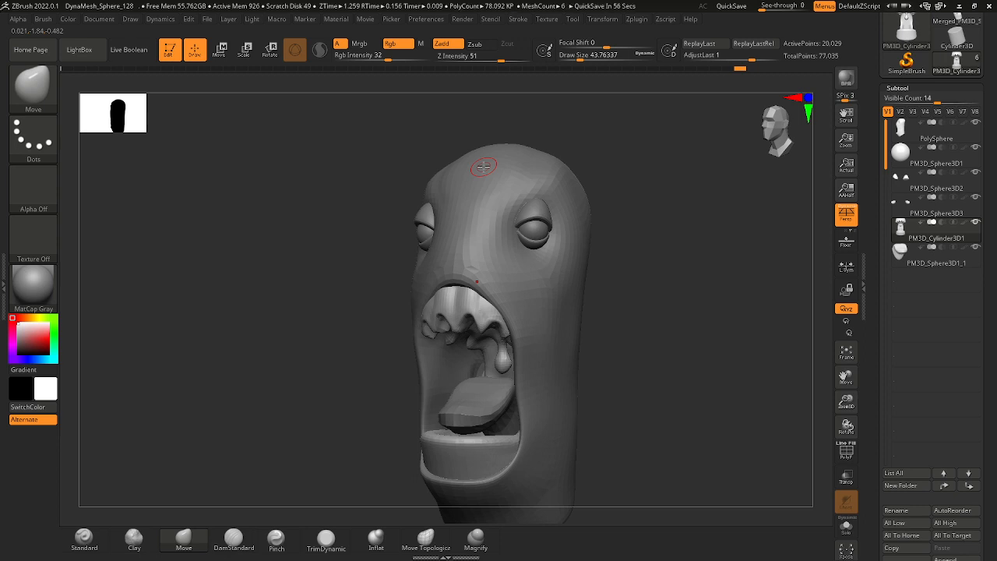
Set the draw size to about 136 and adjust the upper gum's fit inside the mouth.
key(space)
mouse_move(614, 343)
mouse_down()
mouse_move(626, 345)
mouse_move(592, 284)
mouse_move(547, 253)
mouse_up()
key(space)
drag(611, 261, 547, 251)
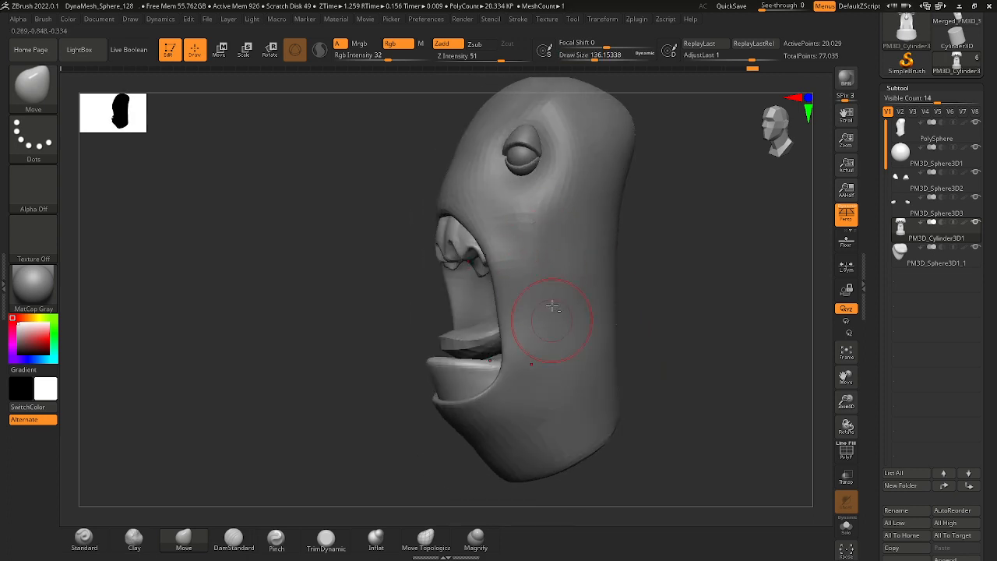
Select the head subtool, set the draw size to about 182 and reshape the sides of the mouth opening.
alt+click(573, 234)
mouse_move(572, 324)
shift+mouse_down()
mouse_move(594, 303)
mouse_move(606, 351)
shift+mouse_up()
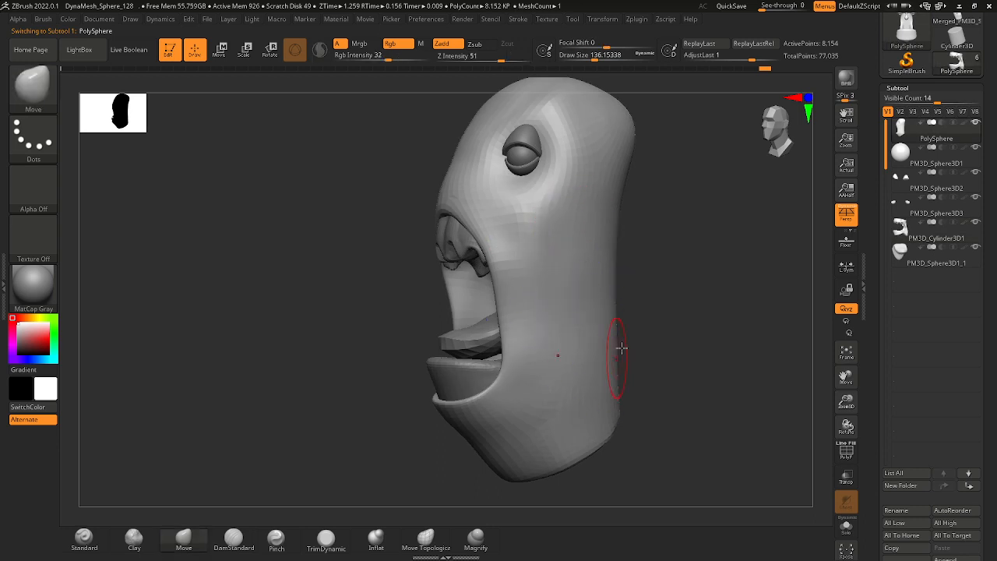
ctrl+right_drag(621, 347, 622, 323)
shift+right_drag(622, 323, 625, 324)
key(space)
drag(601, 312, 612, 313)
shift+drag(597, 275, 586, 328)
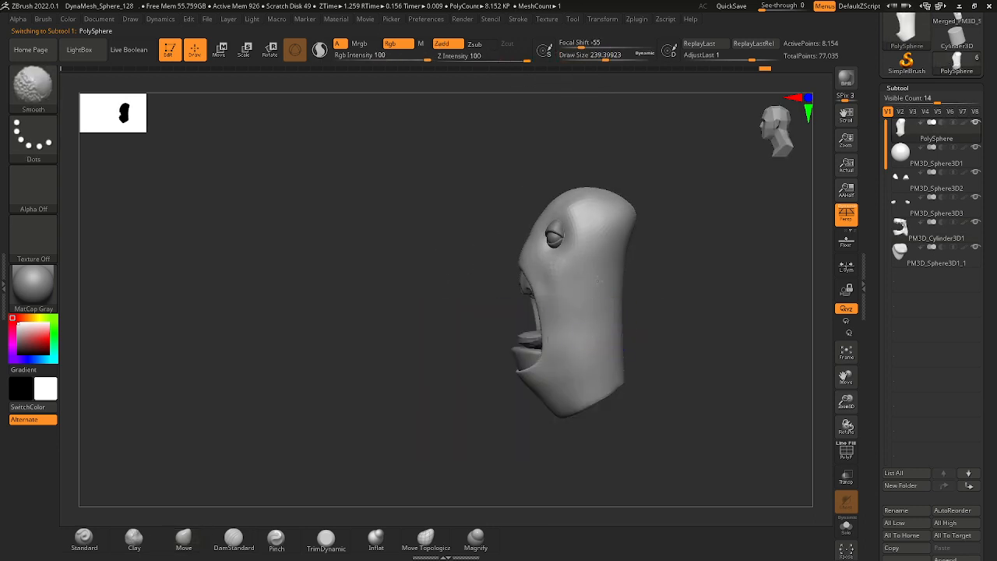
mouse_move(624, 353)
right_down()
mouse_move(663, 352)
mouse_move(656, 370)
right_up()
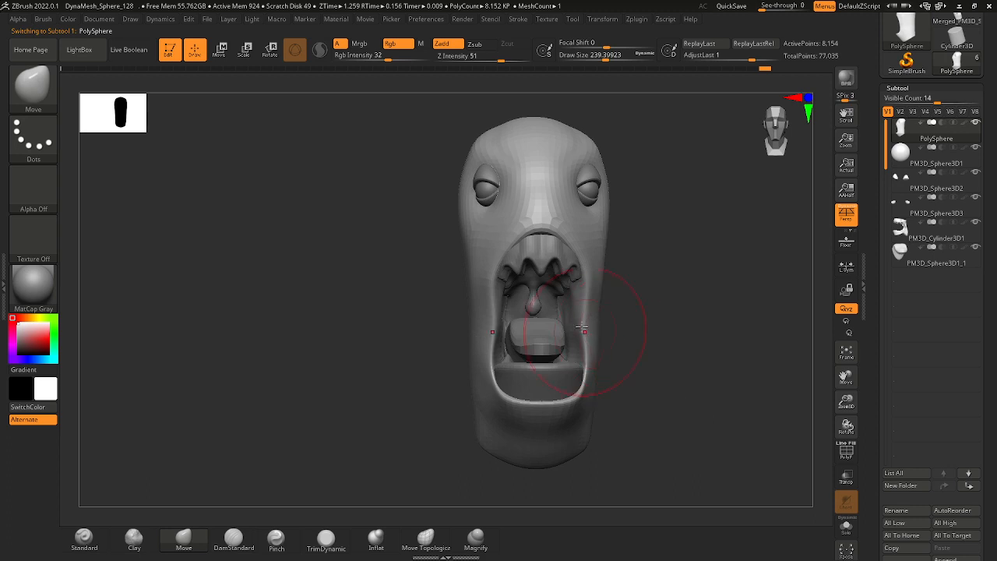
key(space)
drag(589, 322, 583, 320)
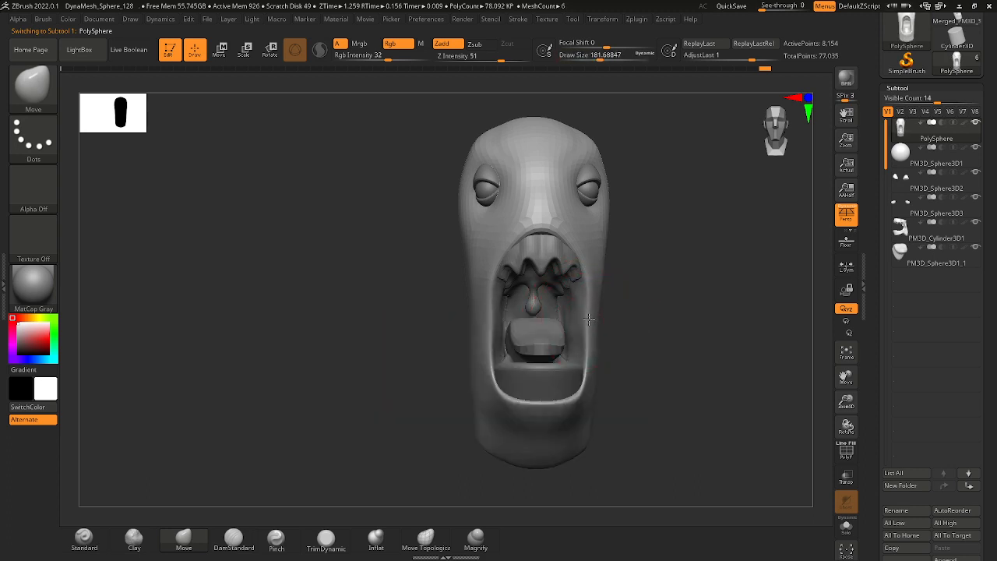
alt+right_drag(589, 412, 572, 362)
Set the draw size to about 112 and refine the curve of the lower lip.
key(space)
drag(573, 350, 570, 334)
mouse_move(614, 342)
mouse_down()
mouse_move(574, 327)
mouse_move(665, 360)
mouse_up()
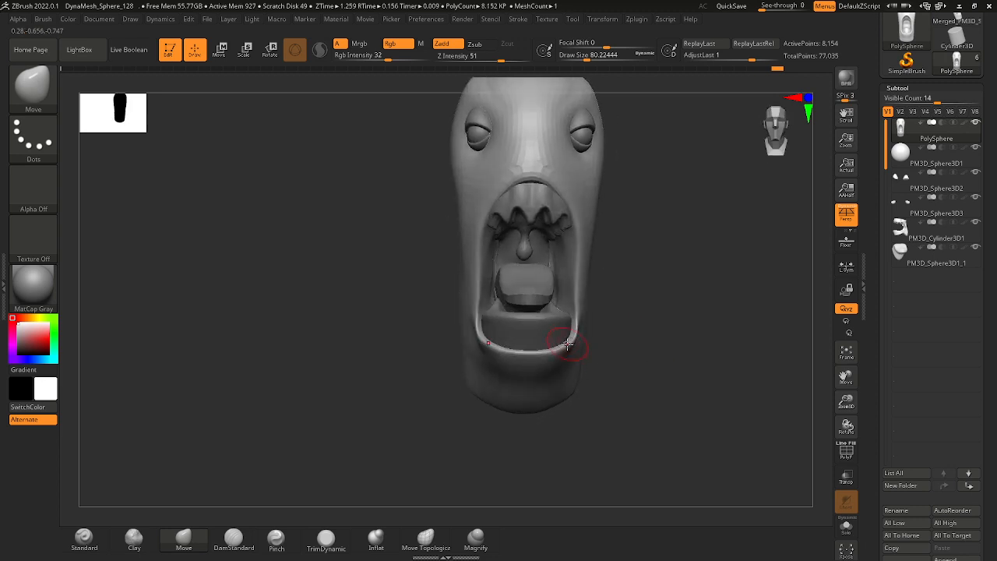
key(space)
click(550, 350)
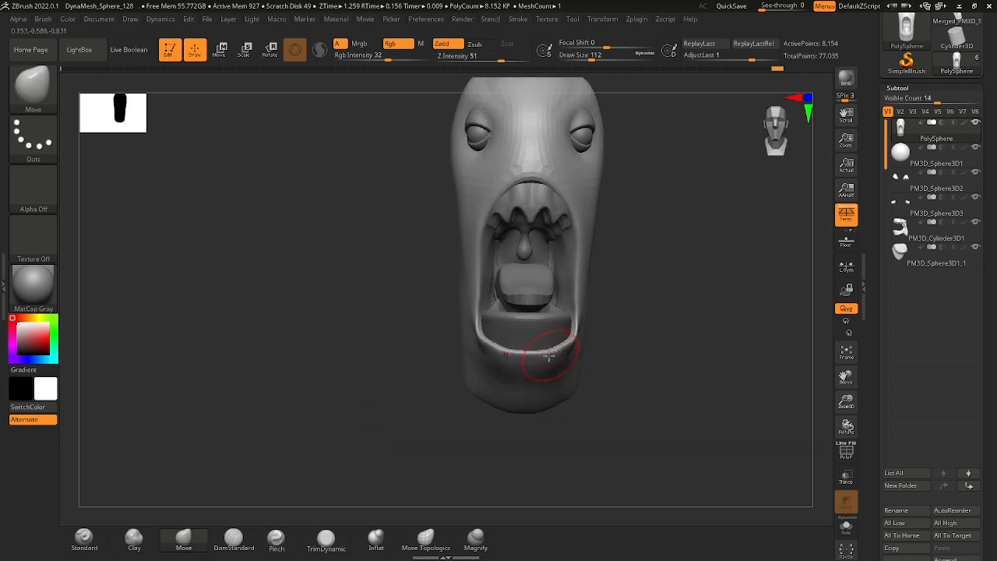
key(space)
click(554, 356)
Reduce the draw size to about 65 and adjust the lower mouth corners from the side.
mouse_move(615, 342)
mouse_down()
mouse_move(590, 340)
mouse_move(598, 340)
mouse_up()
key(space)
click(590, 340)
key(space)
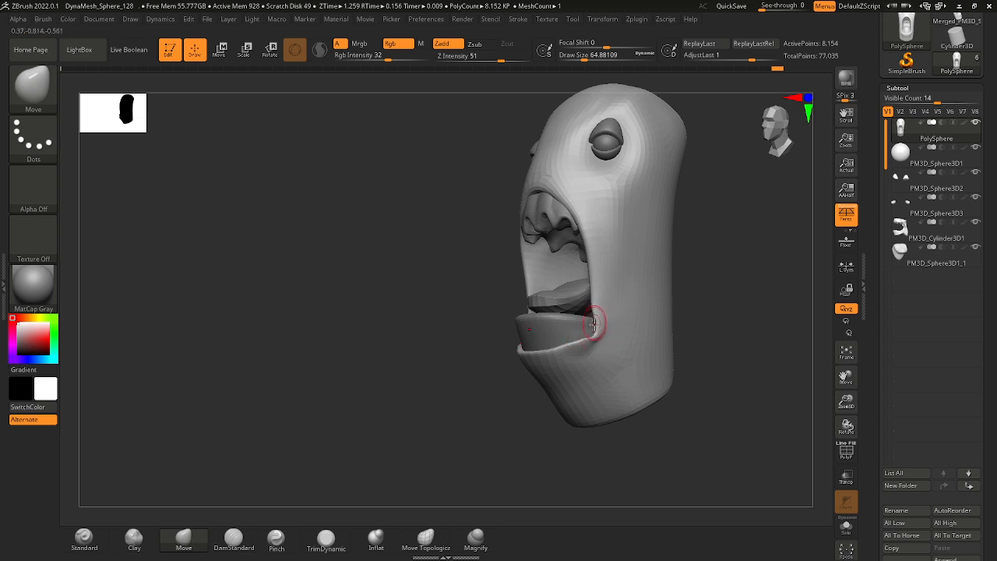
shift+drag(600, 345, 600, 342)
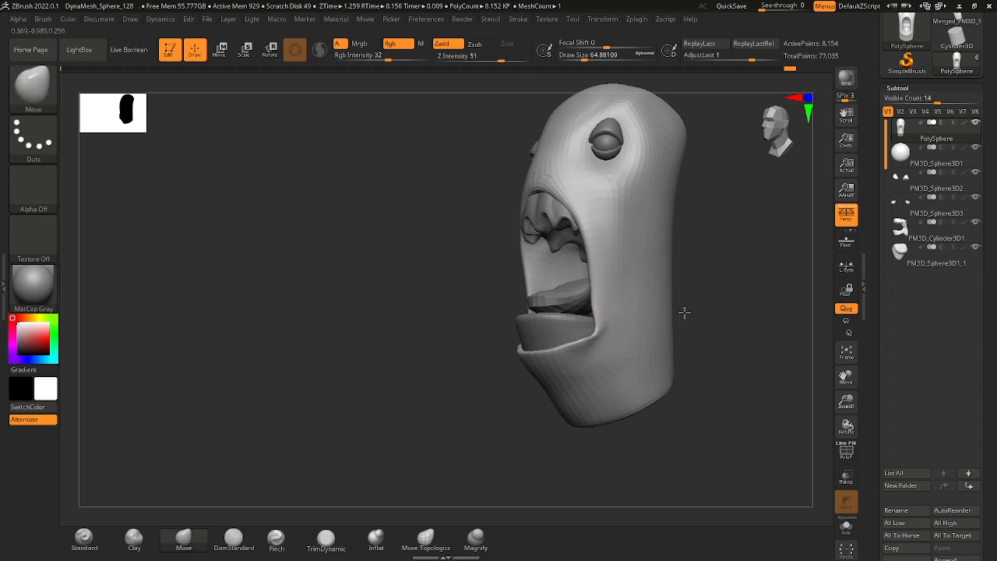
Switch to the Standard brush, set the draw size to about 71 and build up the flesh around the mouth corners.
right_drag(683, 312, 710, 319)
ctrl+right_drag(619, 335, 644, 358)
right_drag(644, 358, 608, 356)
key(space)
mouse_move(607, 355)
mouse_down()
mouse_move(636, 351)
mouse_move(597, 356)
mouse_up()
click(52, 92)
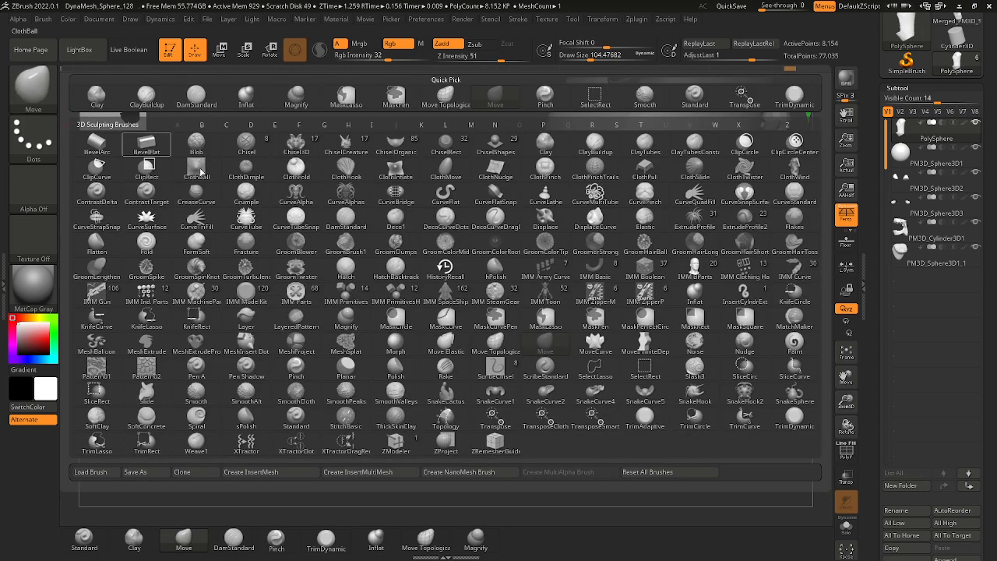
key(s)
click(303, 416)
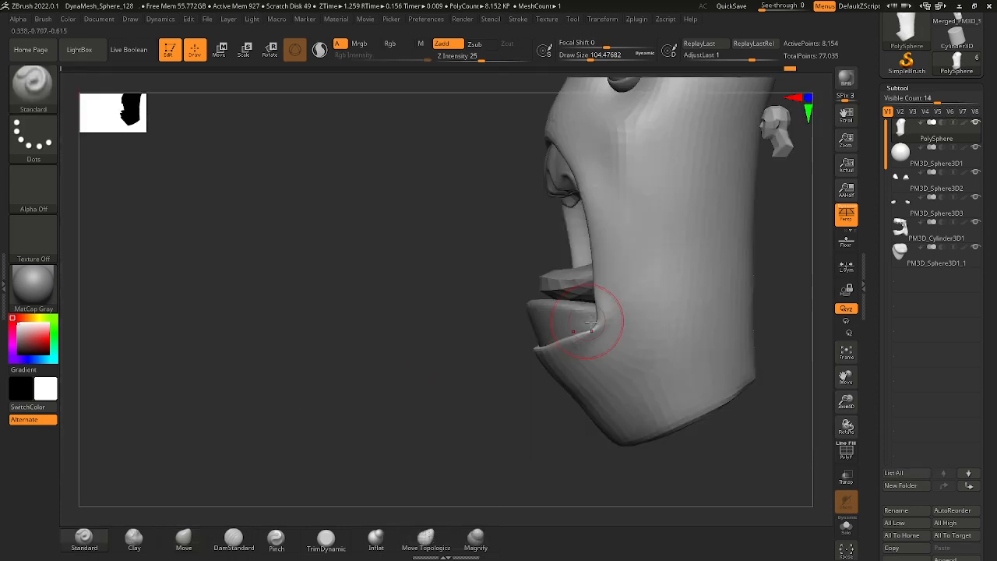
key(space)
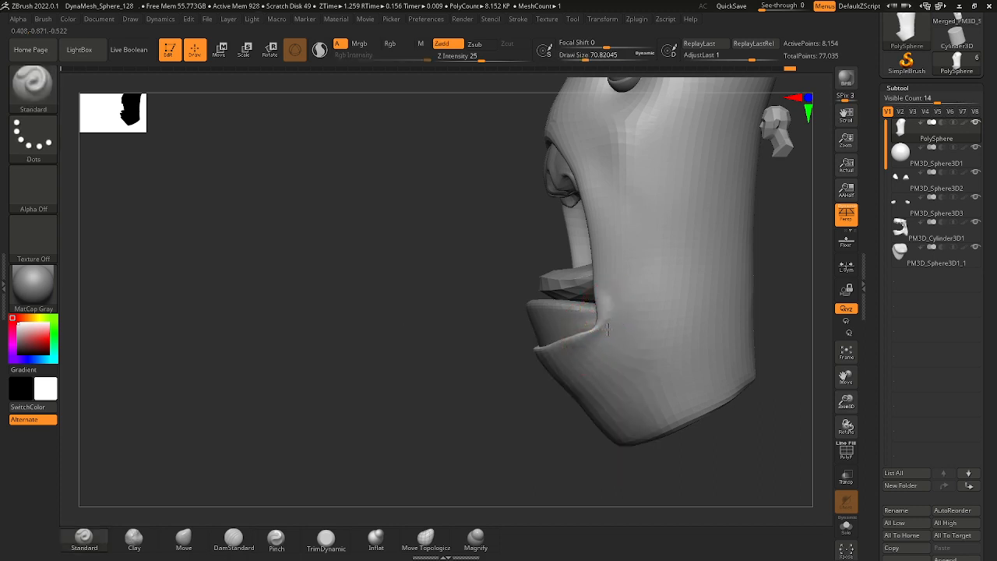
drag(471, 360, 523, 360)
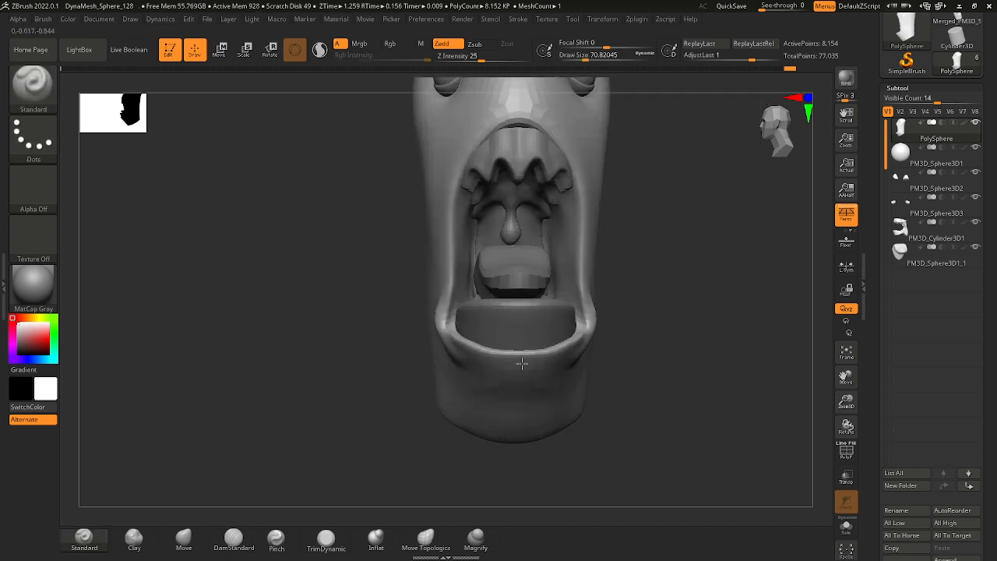
Set the Standard brush's draw size to about 90 and build up the flesh beside the mouth opening and upper lip.
mouse_move(615, 351)
shift+mouse_down()
mouse_move(563, 353)
mouse_move(603, 346)
shift+mouse_up()
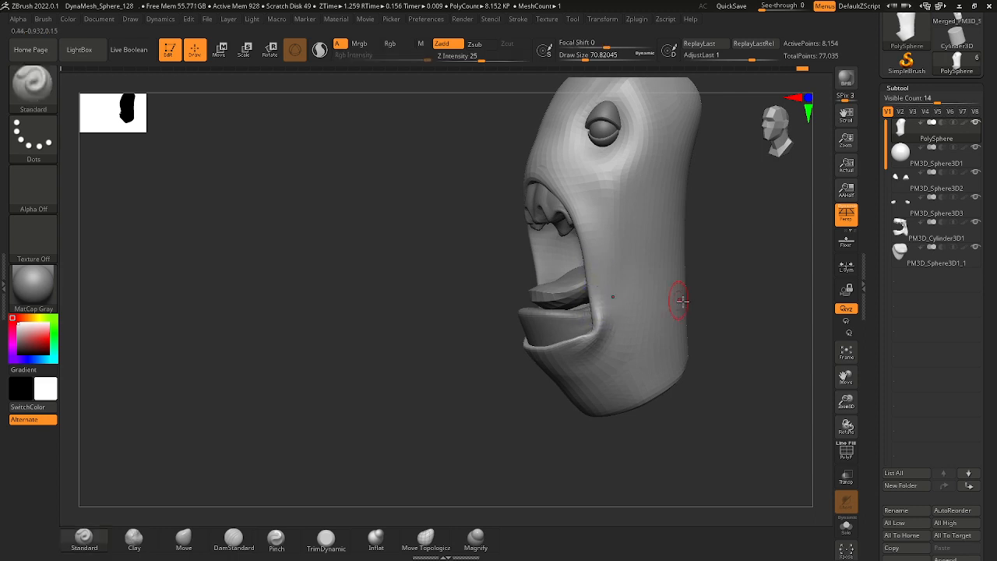
mouse_move(678, 296)
shift+mouse_down()
mouse_move(704, 310)
mouse_move(629, 305)
shift+mouse_up()
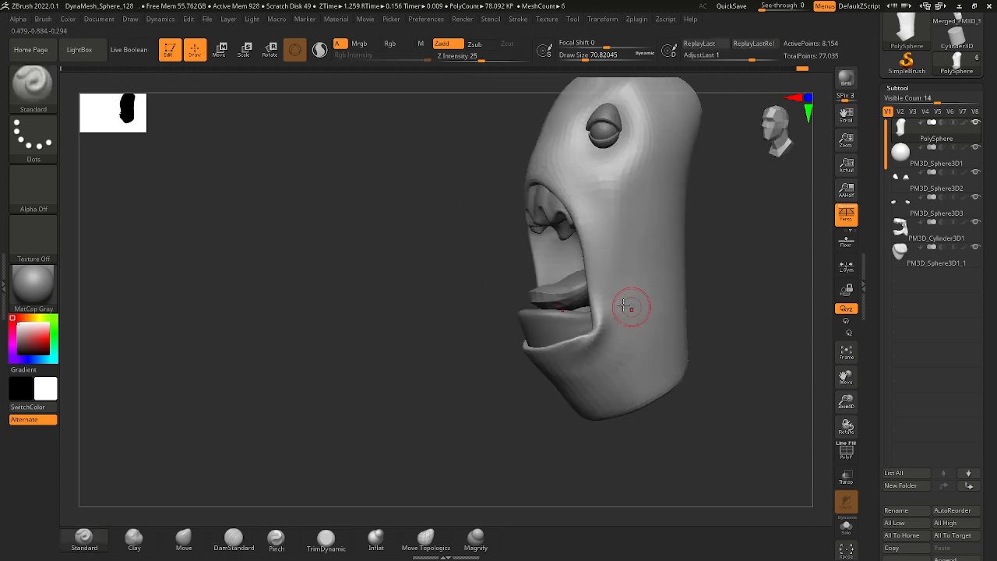
key(space)
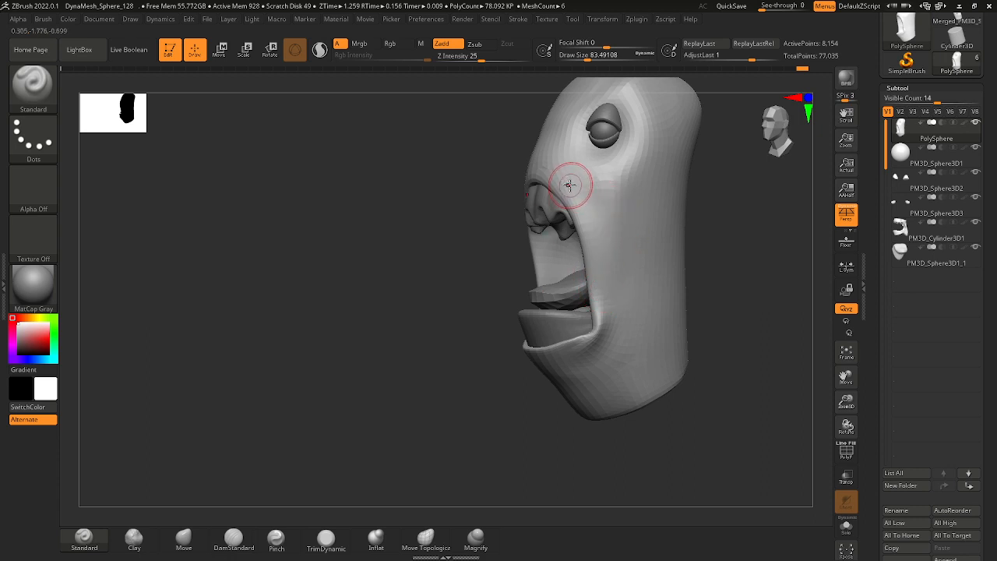
key(space)
drag(570, 185, 572, 185)
drag(710, 222, 705, 225)
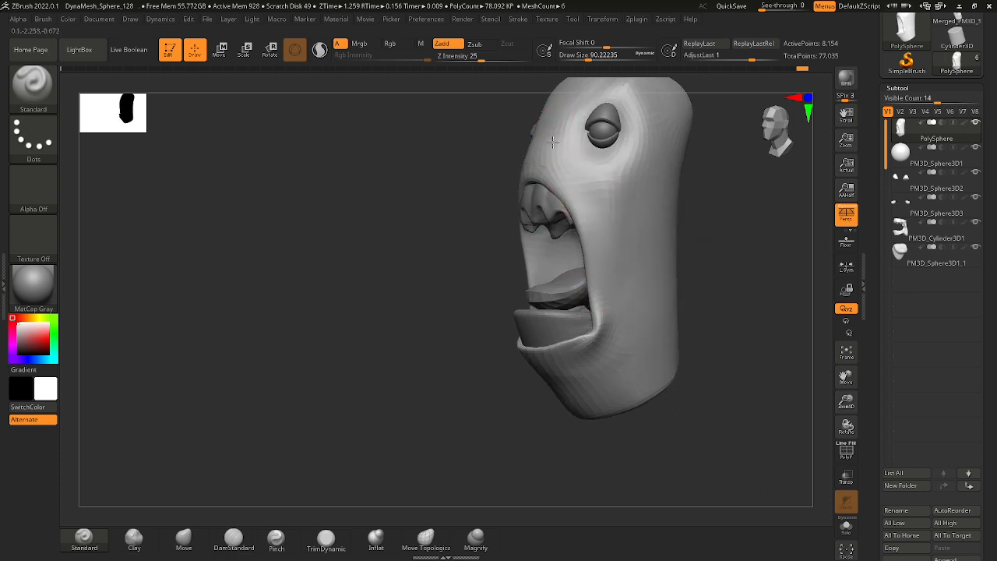
Increase the draw size to about 149, then build up and smooth the folds running from the upper lip down the mouth sides.
key(space)
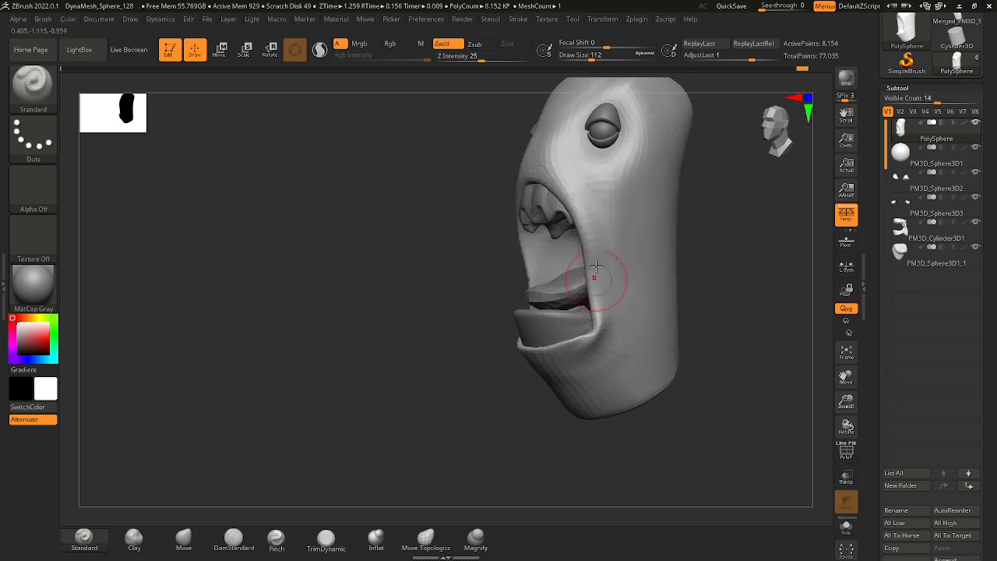
key(space)
drag(689, 293, 715, 299)
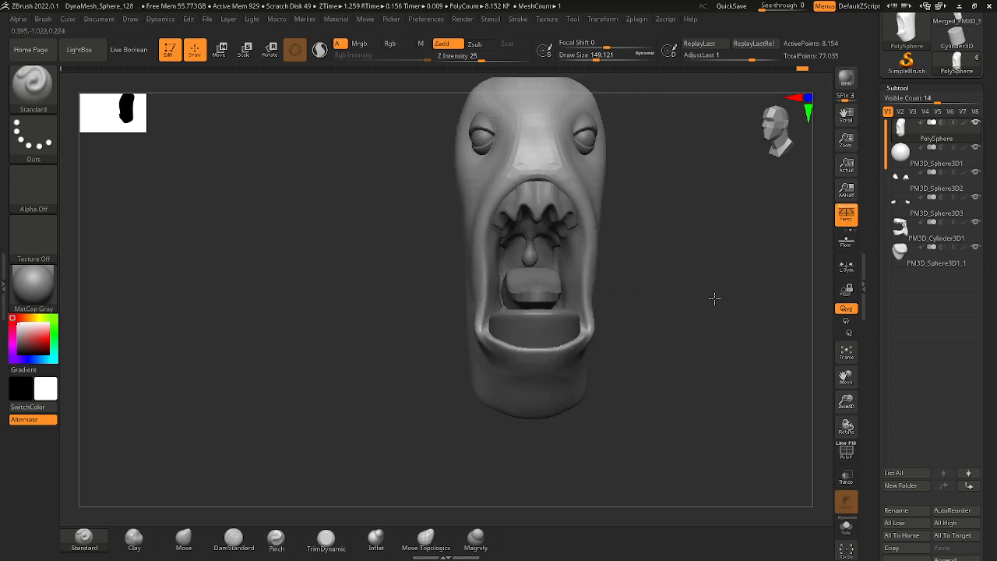
drag(673, 264, 639, 251)
shift+drag(566, 164, 601, 265)
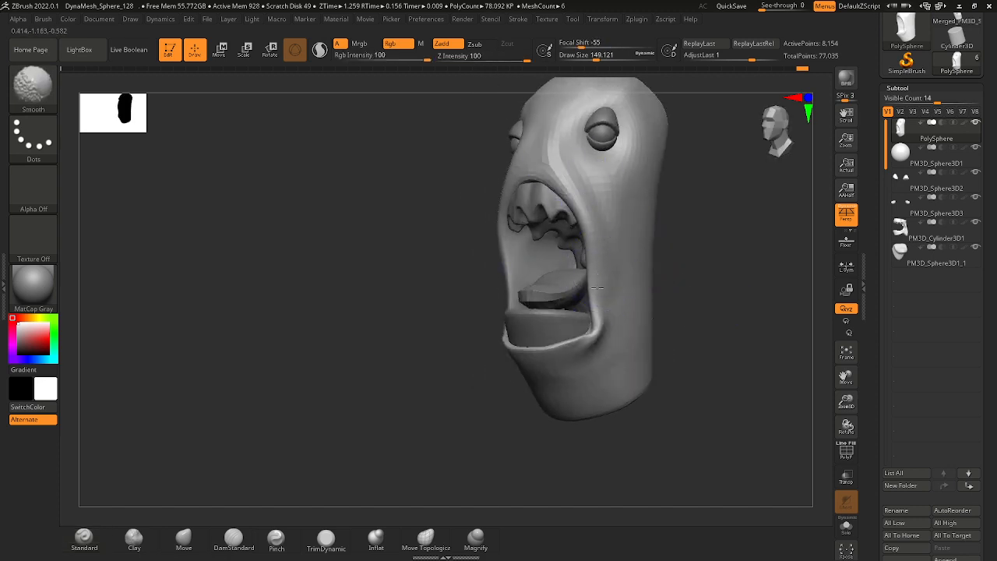
mouse_move(686, 250)
alt+mouse_down()
mouse_move(691, 271)
mouse_move(665, 268)
mouse_move(684, 257)
mouse_move(650, 274)
mouse_move(672, 247)
mouse_move(717, 272)
mouse_move(628, 289)
alt+mouse_up()
right_drag(625, 206, 612, 282)
drag(632, 272, 598, 265)
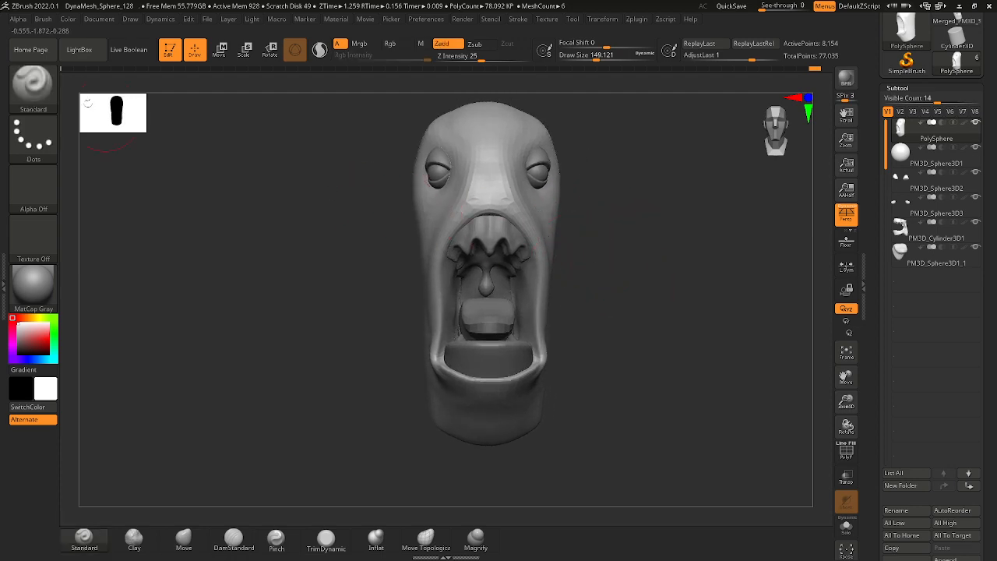
Switch to the Move brush and reshape the cheeks beneath the eyes with draw sizes of about 108 and 149.
click(33, 82)
key(m)
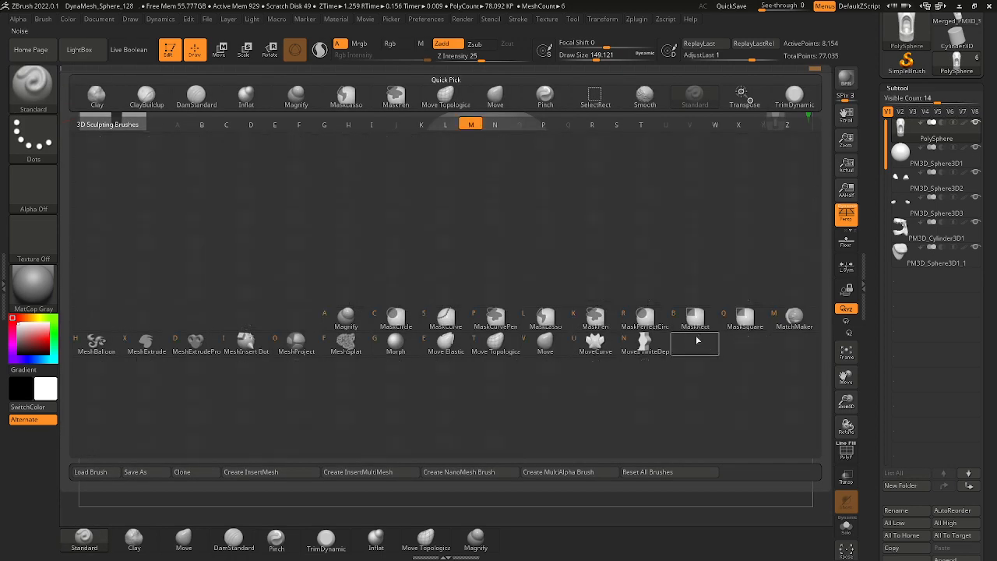
click(545, 341)
key(space)
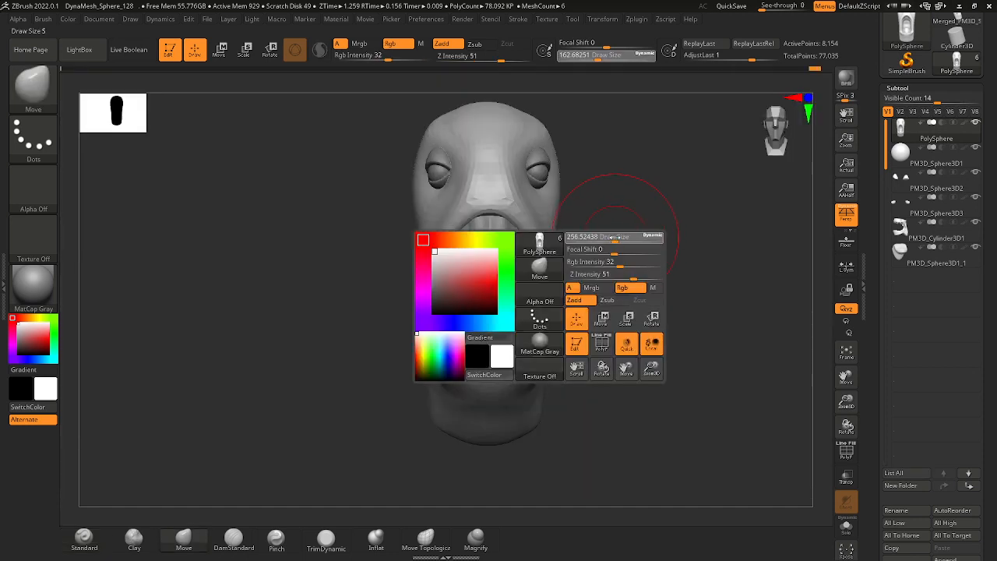
drag(616, 236, 540, 195)
key(space)
mouse_move(540, 197)
right_down()
mouse_move(503, 204)
mouse_move(533, 210)
right_up()
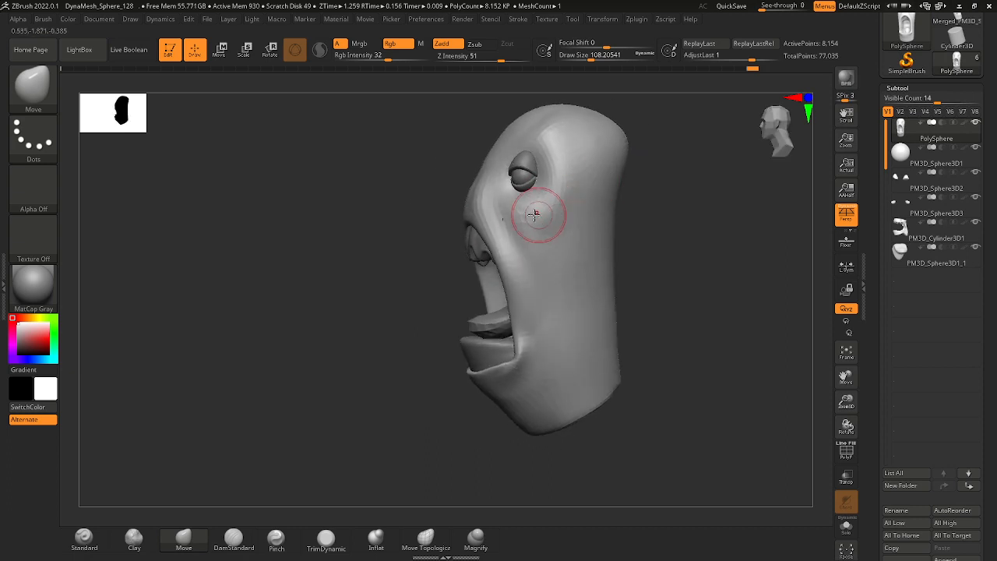
key(space)
drag(537, 223, 542, 226)
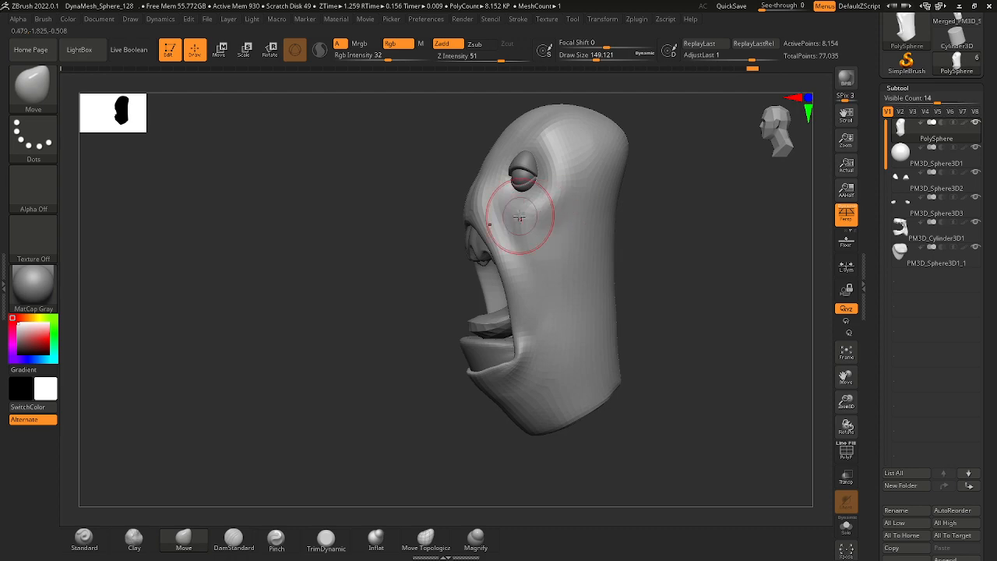
drag(701, 253, 620, 249)
Switch to the DamStandard brush, set the draw size to about 172 and carve creases beneath the eyes and down the cheeks.
key(b)
key(d)
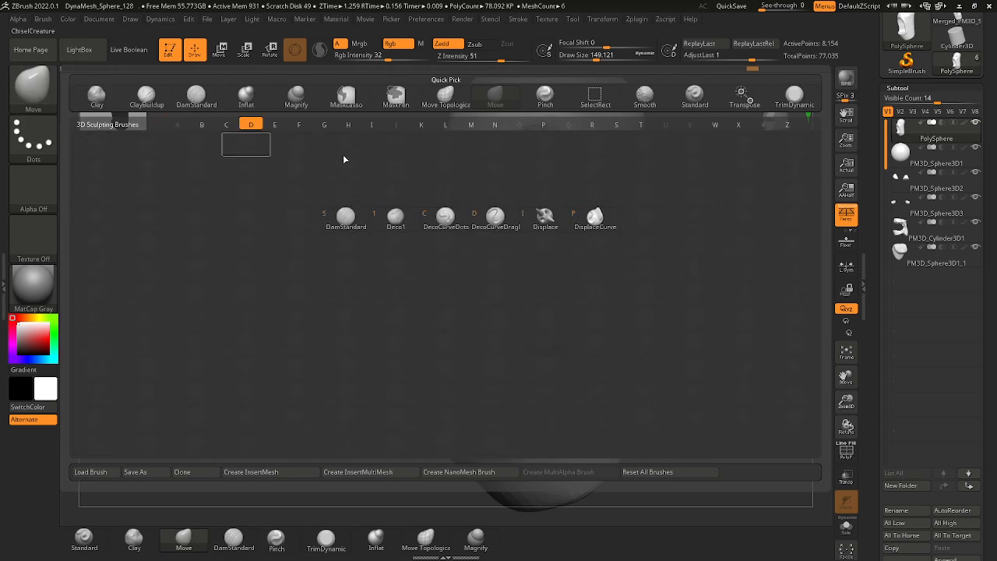
click(347, 218)
key(space)
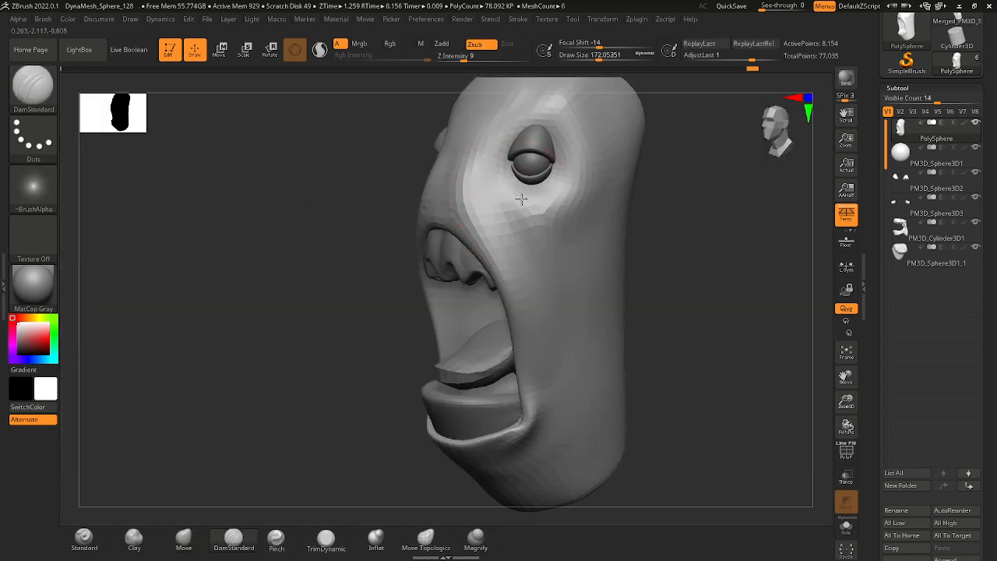
drag(665, 190, 535, 189)
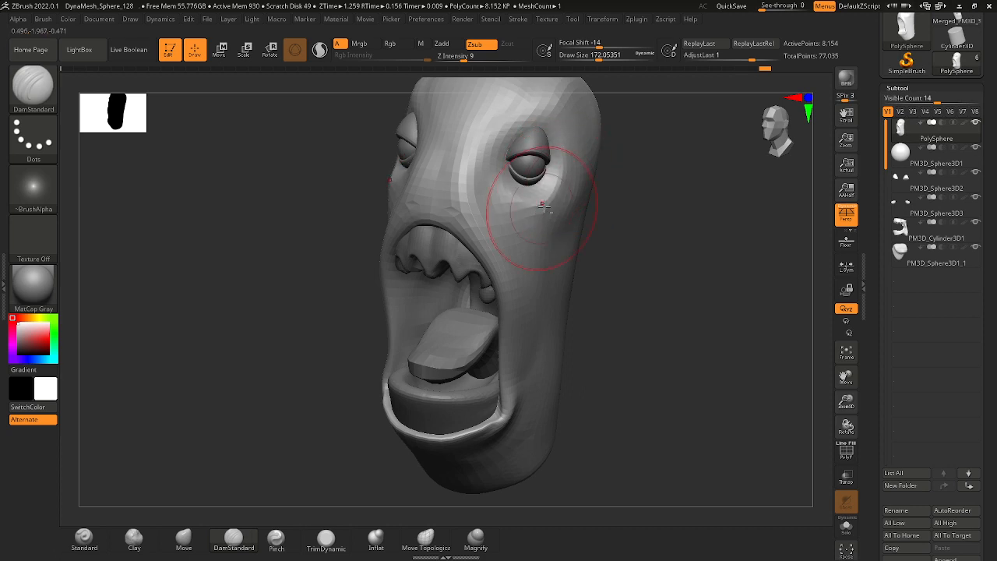
right_drag(495, 184, 592, 233)
ctrl+right_drag(592, 234, 522, 219)
drag(524, 221, 534, 240)
right_drag(675, 304, 634, 196)
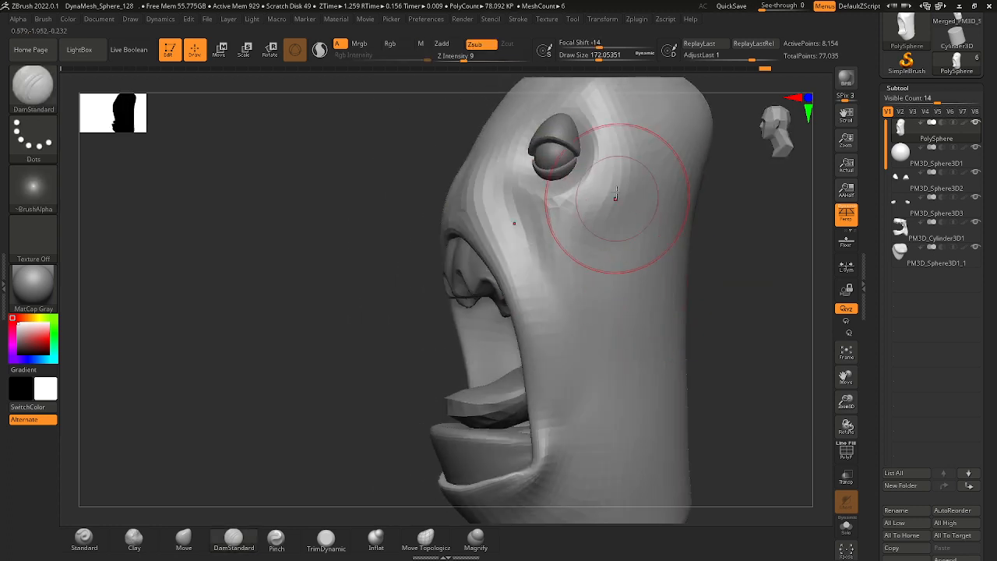
mouse_move(597, 367)
ctrl+right_down()
mouse_move(678, 335)
mouse_move(718, 344)
mouse_move(580, 257)
ctrl+right_up()
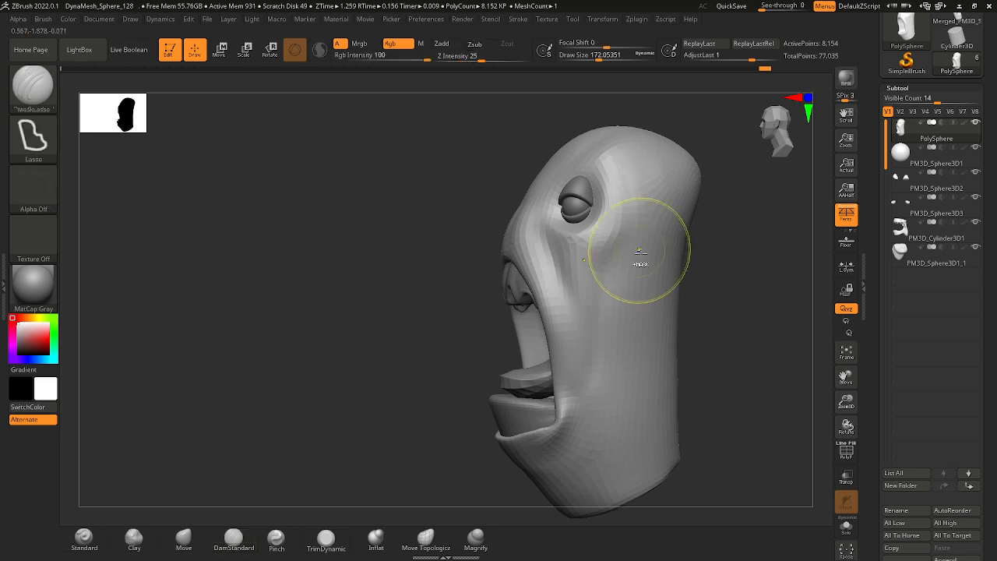
Smooth the carved creases beneath the eyes and along the cheeks at a draw size of about 172.
ctrl+right_drag(639, 251, 676, 258)
right_drag(676, 259, 739, 282)
mouse_move(738, 282)
ctrl+right_down()
mouse_move(699, 288)
mouse_move(634, 258)
mouse_move(597, 268)
ctrl+right_up()
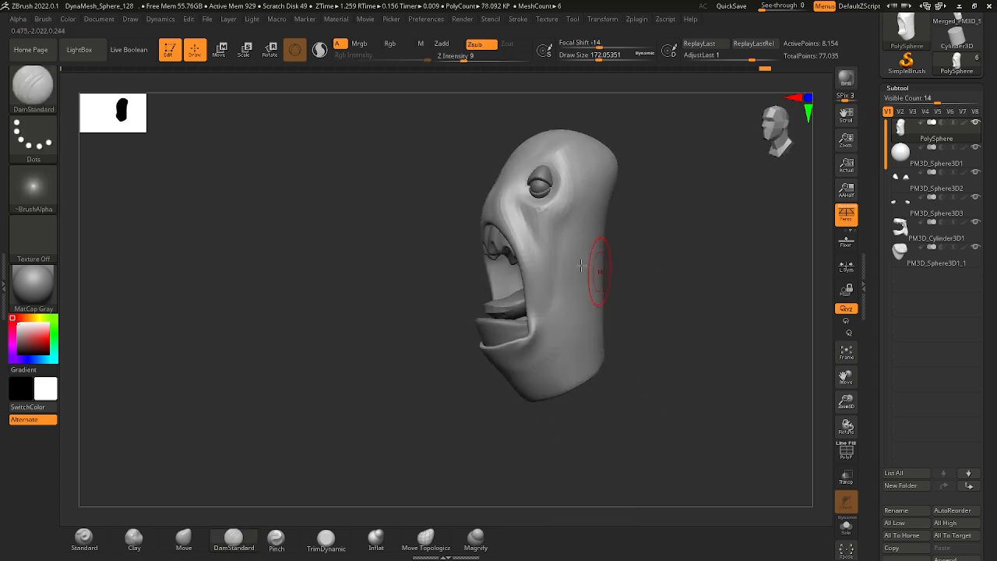
key(shift)
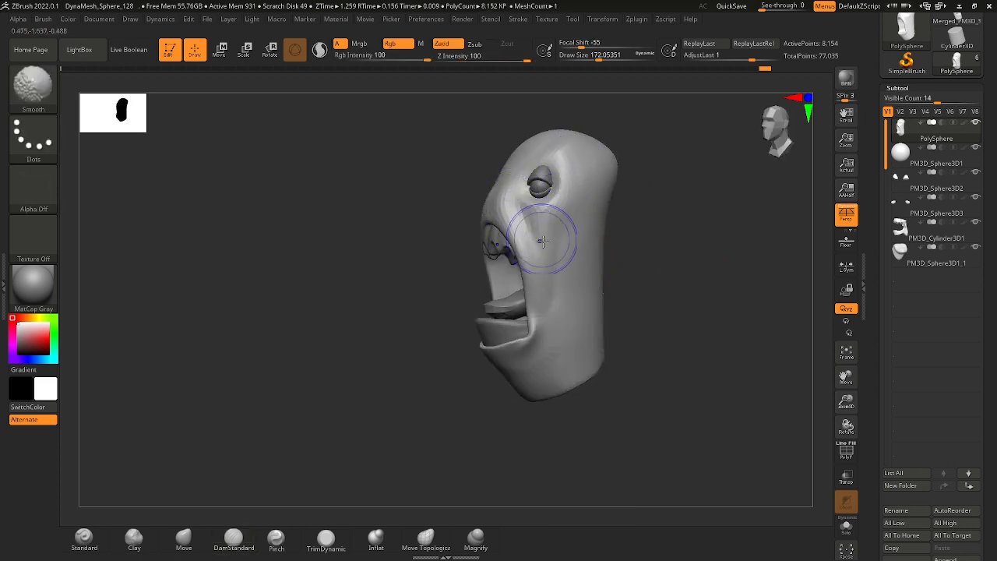
drag(578, 283, 585, 278)
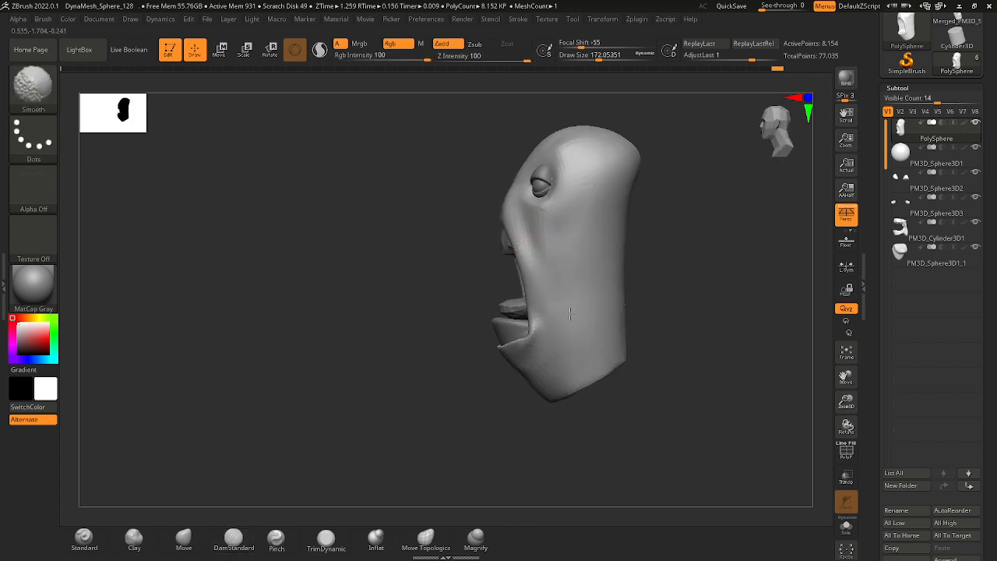
key(ctrl+shift)
ctrl+right_drag(625, 330, 651, 342)
mouse_move(650, 342)
right_down()
mouse_move(730, 321)
mouse_move(639, 267)
mouse_move(648, 303)
mouse_move(690, 315)
mouse_move(629, 315)
right_up()
ctrl+right_drag(630, 315, 653, 354)
mouse_move(512, 236)
shift+mouse_down()
mouse_move(522, 221)
mouse_move(507, 237)
shift+mouse_up()
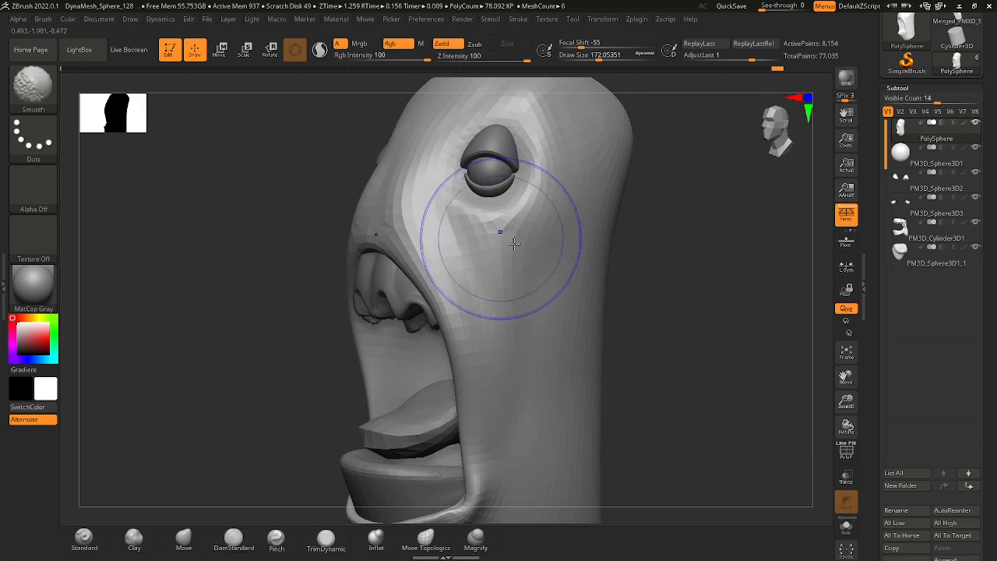
mouse_move(639, 327)
ctrl+right_down()
mouse_move(637, 272)
mouse_move(641, 289)
mouse_move(574, 267)
mouse_move(628, 249)
mouse_move(674, 258)
mouse_move(686, 273)
mouse_move(625, 270)
mouse_move(636, 305)
mouse_move(588, 275)
ctrl+right_up()
ctrl+right_drag(587, 274, 595, 315)
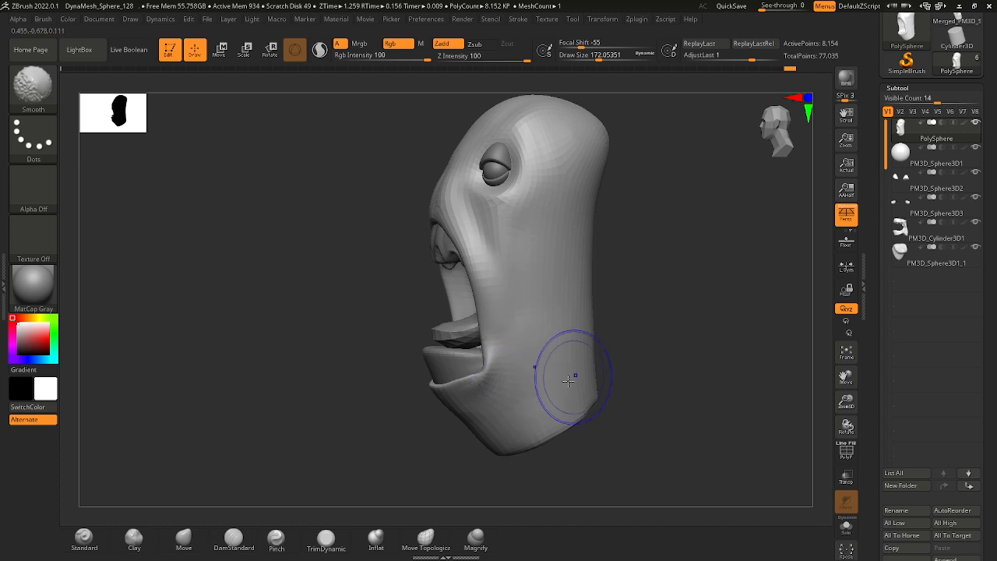
Carve curved DamStandard creases across the chin below the lower lip, wrapping them around the sides of the jaw.
mouse_move(477, 437)
right_down()
mouse_move(492, 432)
mouse_move(525, 363)
mouse_move(511, 360)
right_up()
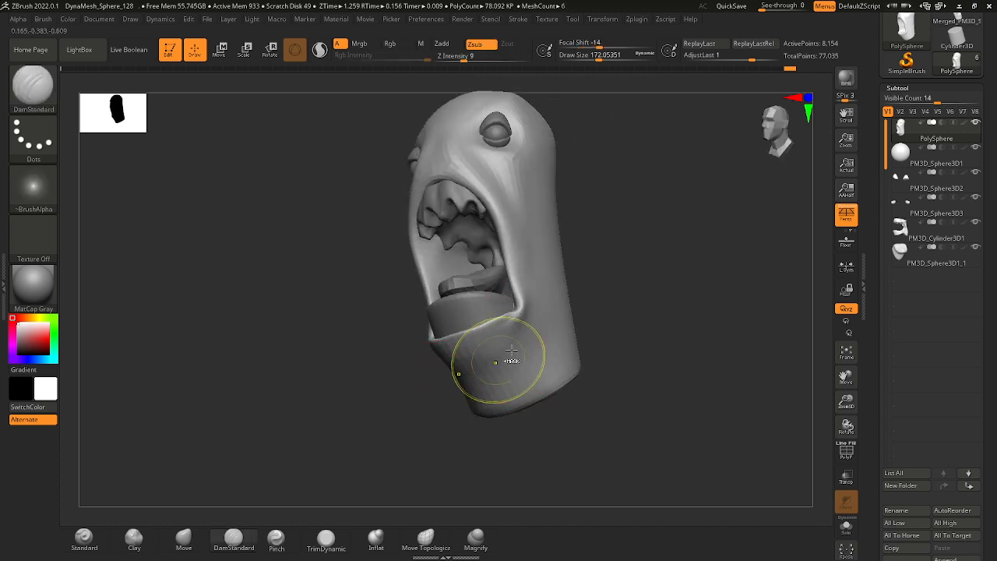
mouse_move(439, 384)
right_down()
mouse_move(498, 374)
mouse_move(550, 347)
right_up()
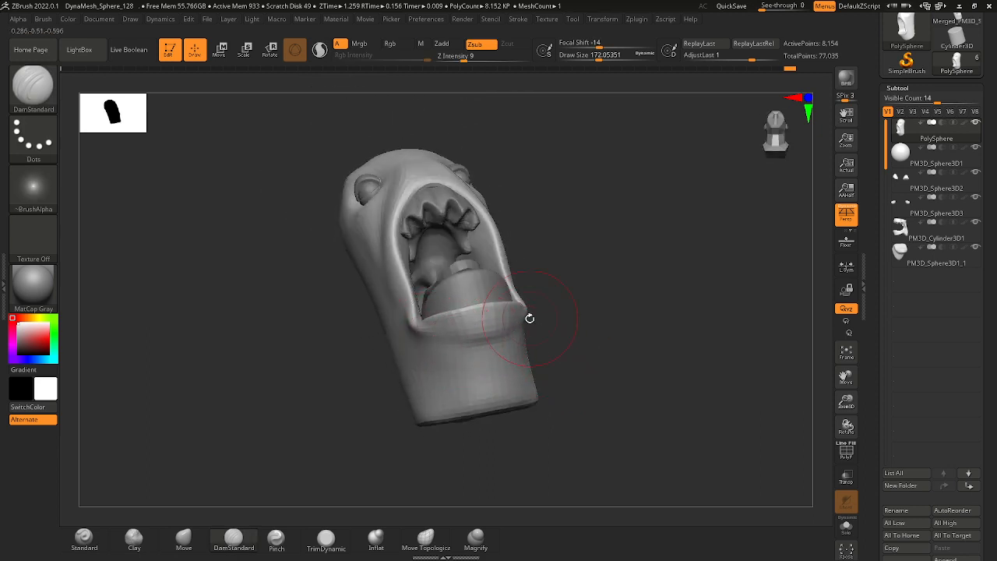
mouse_move(537, 308)
right_down()
mouse_move(547, 356)
mouse_move(464, 322)
right_up()
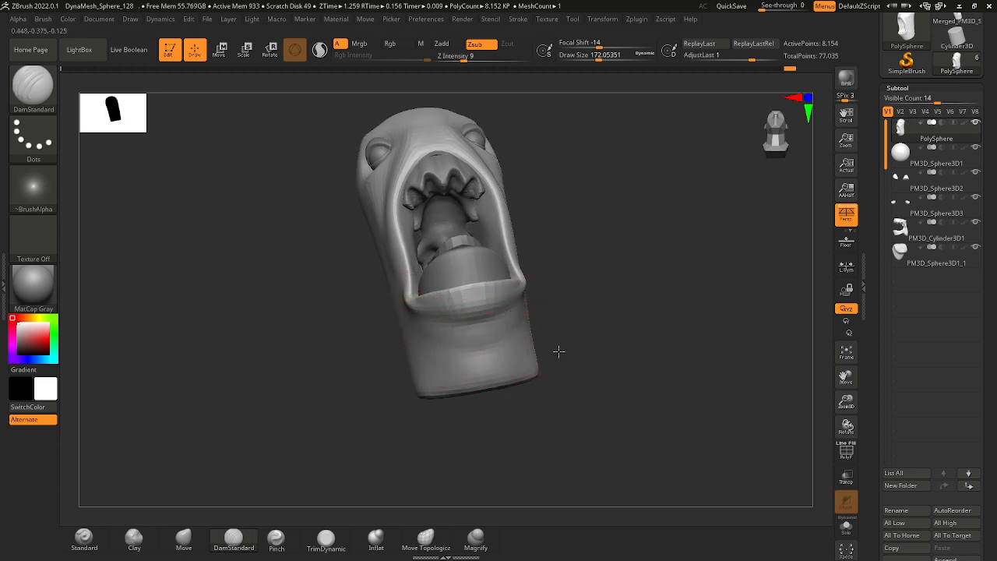
right_drag(558, 352, 424, 355)
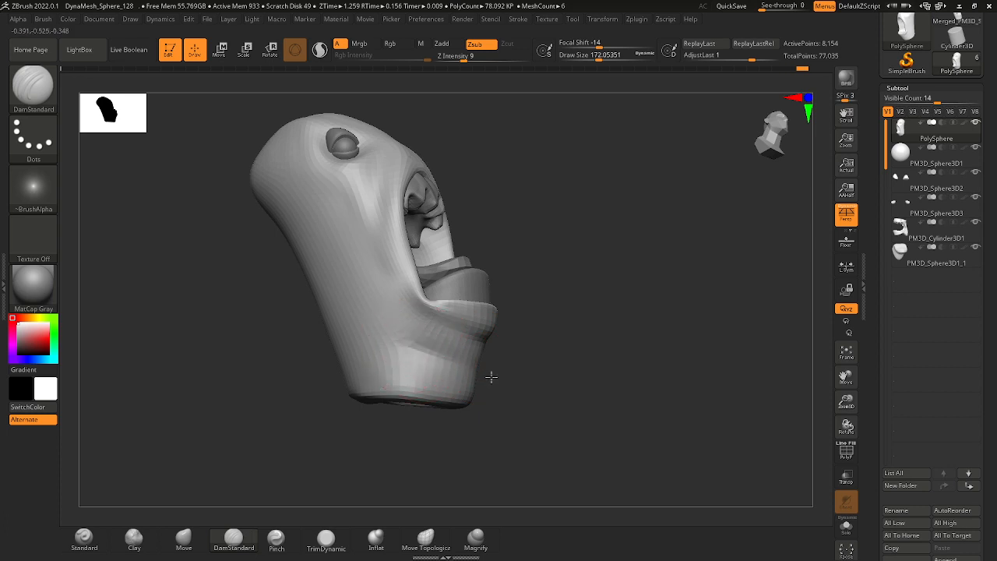
mouse_move(491, 377)
right_down()
mouse_move(484, 373)
mouse_move(509, 383)
right_up()
right_drag(420, 376, 512, 397)
Reduce the draw size to about 90 and carve a finer crease across the chin near the base of the head.
key(space)
key(space)
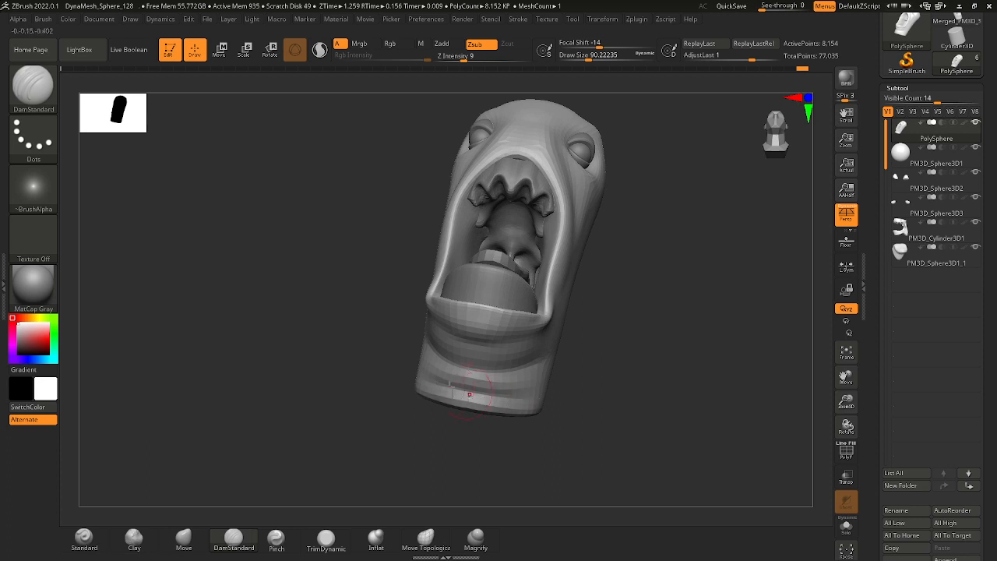
drag(469, 394, 505, 398)
mouse_move(579, 403)
shift+right_down()
mouse_move(525, 383)
mouse_move(483, 345)
mouse_move(466, 282)
mouse_move(525, 303)
mouse_move(537, 279)
shift+right_up()
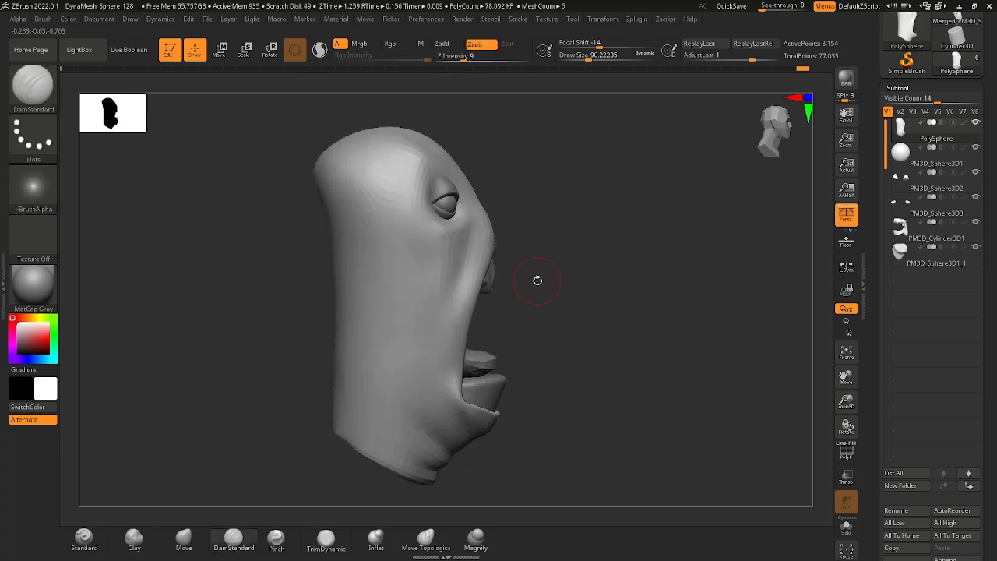
Switch to the Inflat brush and puff up the skin folds between the creases below the lower lip.
click(47, 95)
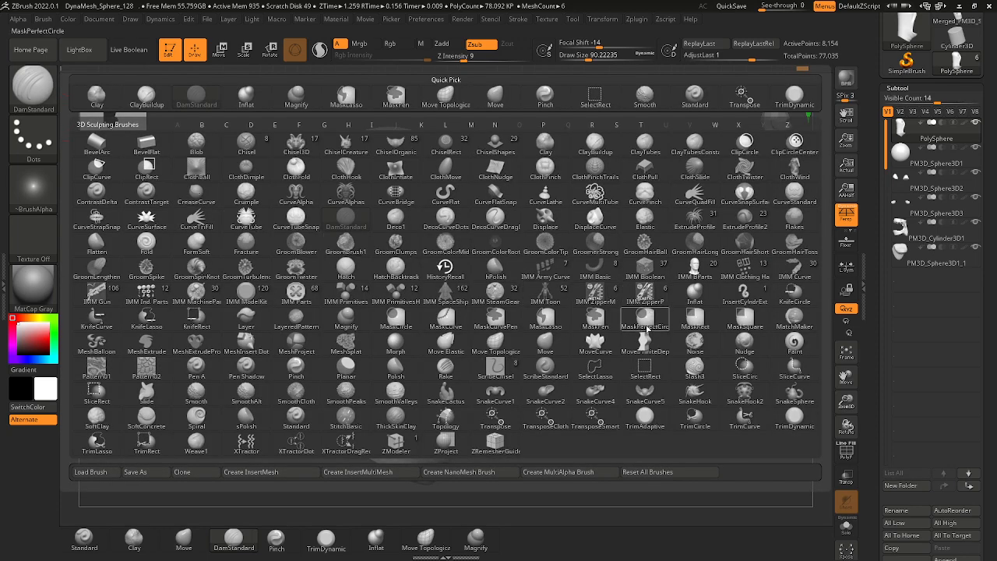
mouse_move(644, 326)
key(i)
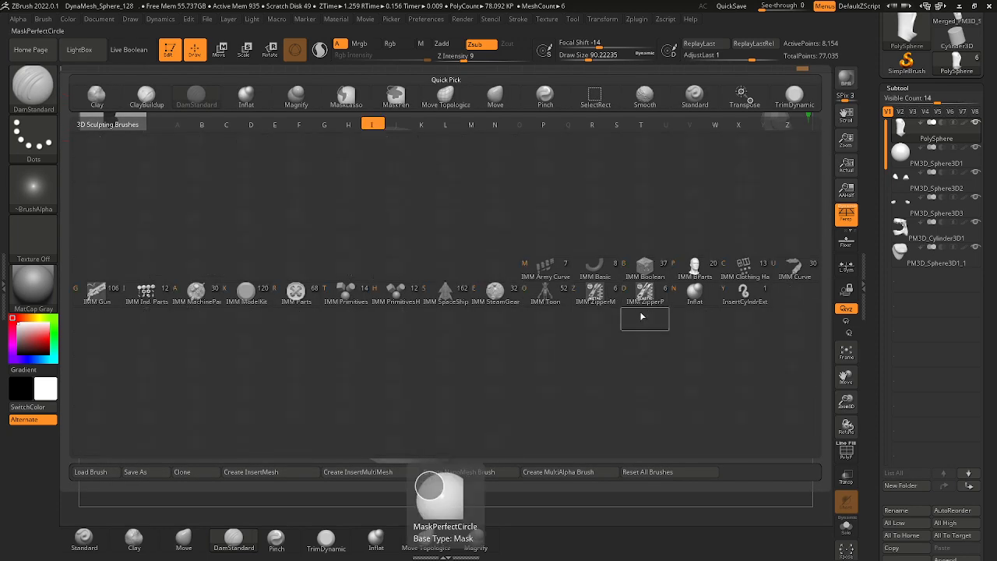
click(685, 298)
mouse_move(659, 336)
right_down()
mouse_move(591, 352)
mouse_move(579, 301)
mouse_move(438, 263)
right_up()
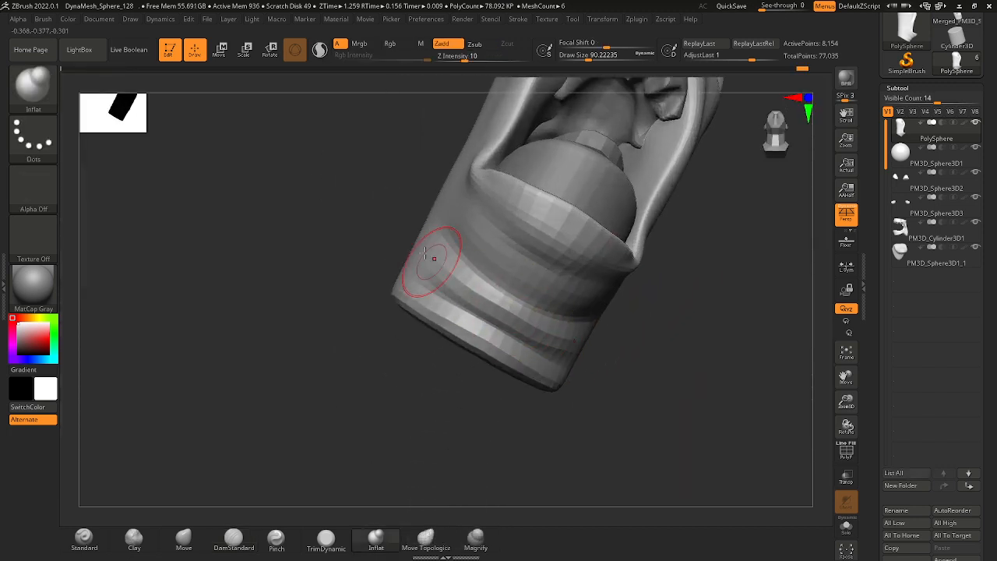
drag(433, 260, 550, 344)
drag(428, 294, 543, 381)
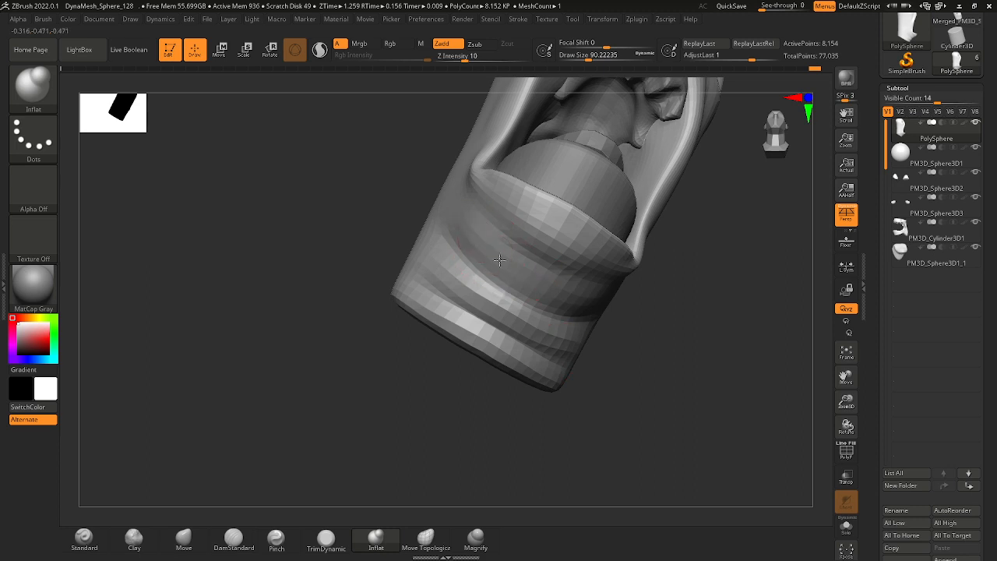
drag(485, 261, 510, 270)
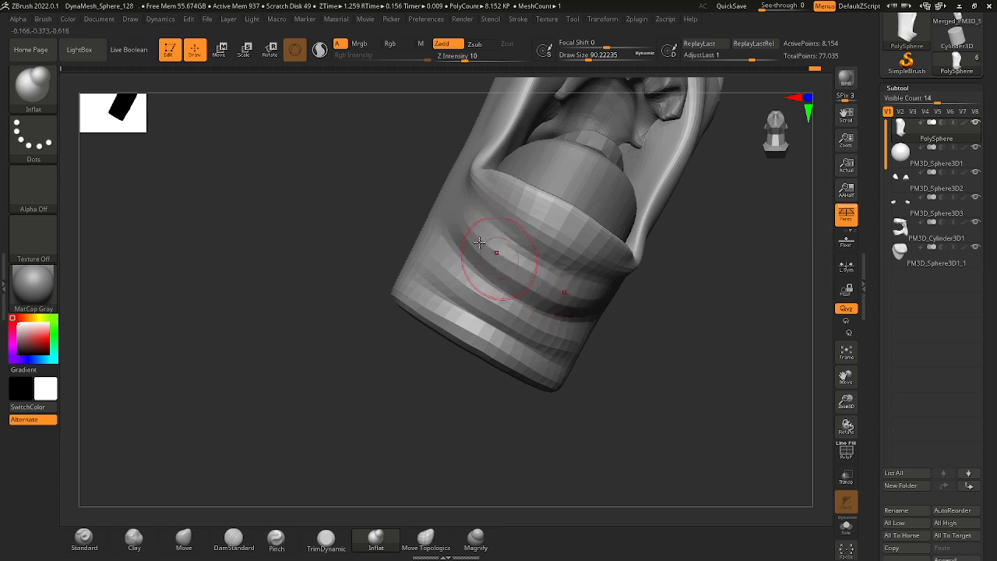
mouse_move(479, 263)
right_down()
mouse_move(553, 307)
mouse_move(479, 276)
mouse_move(522, 278)
right_up()
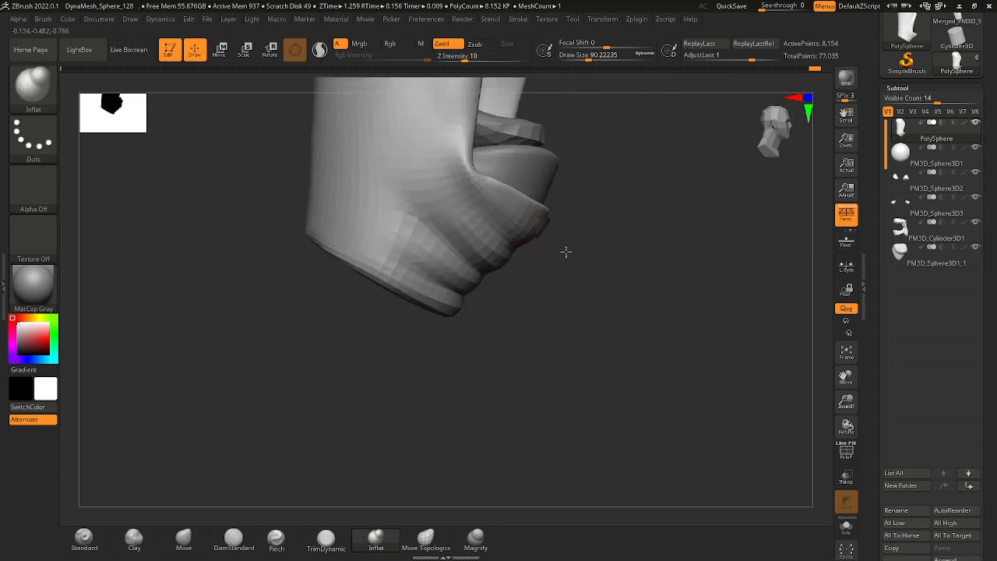
right_drag(567, 251, 548, 226)
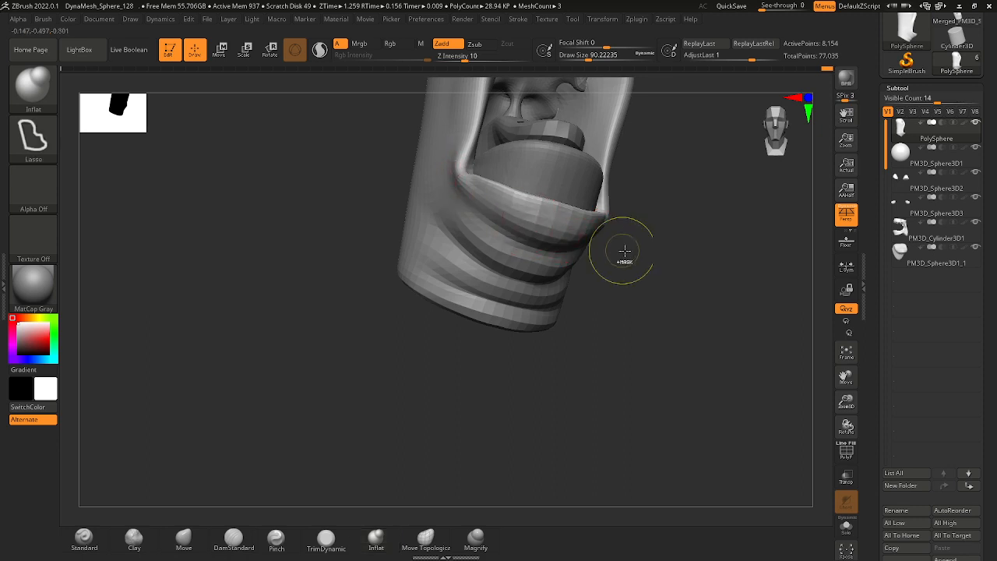
Switch to the DamStandard brush and carve a crease down the side of the face behind the eye.
mouse_move(618, 252)
shift+right_down()
mouse_move(595, 263)
mouse_move(581, 226)
mouse_move(670, 252)
mouse_move(614, 316)
mouse_move(484, 321)
shift+right_up()
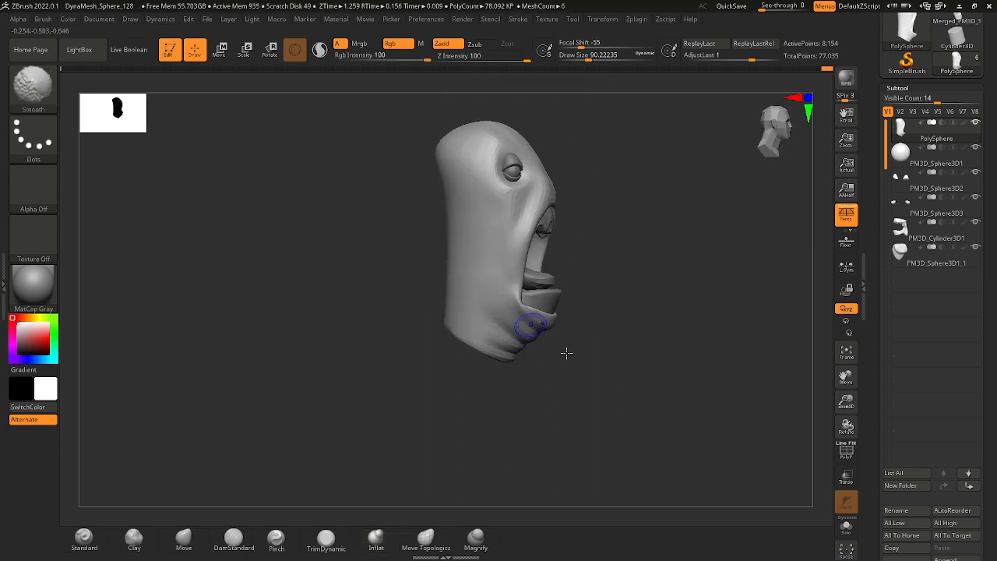
mouse_move(566, 349)
right_down()
mouse_move(590, 329)
mouse_move(593, 285)
mouse_move(566, 238)
mouse_move(579, 265)
mouse_move(572, 249)
right_up()
key(b)
key(d)
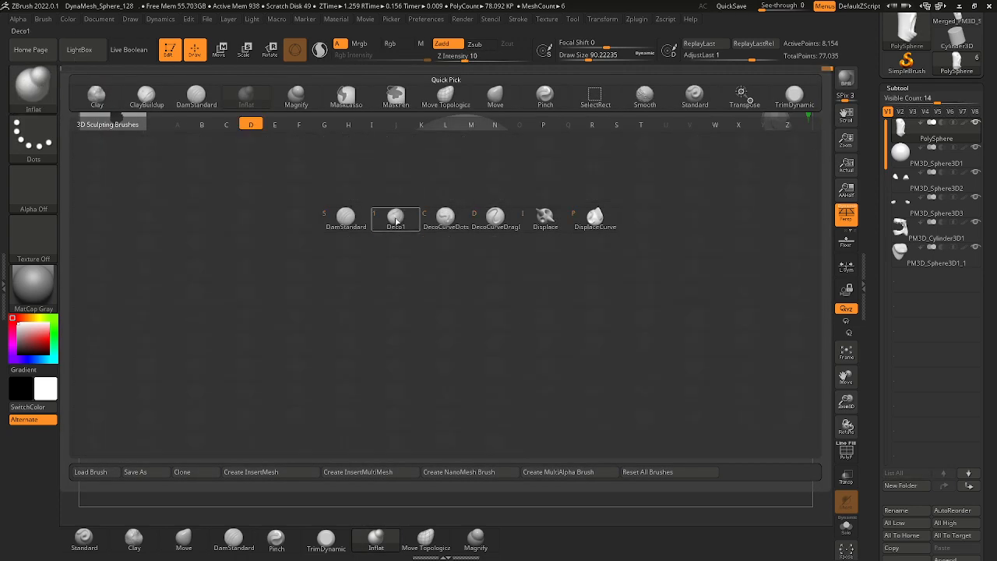
key(s)
mouse_move(455, 218)
right_down()
mouse_move(605, 271)
mouse_move(497, 229)
right_up()
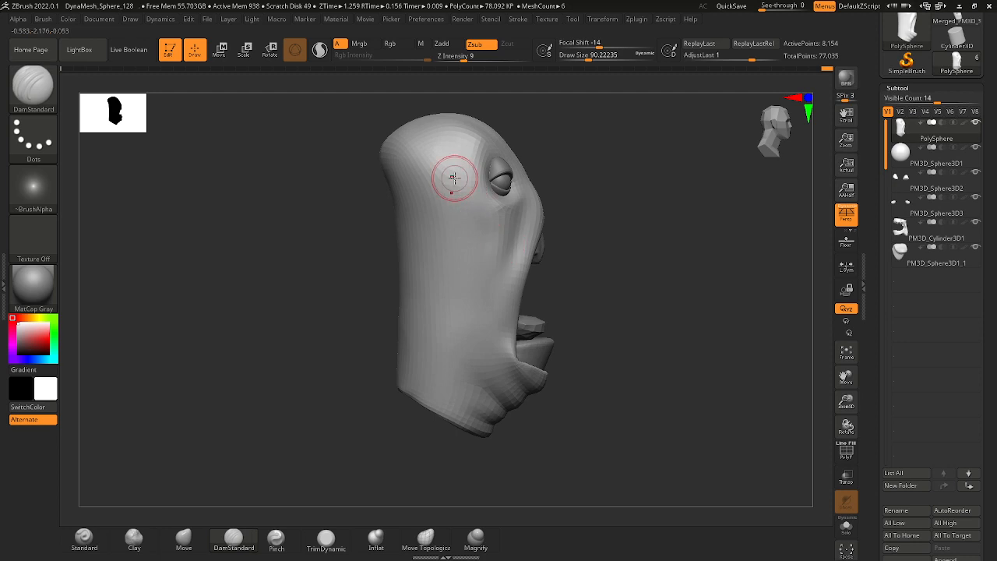
mouse_move(512, 211)
mouse_down()
mouse_move(514, 269)
mouse_move(511, 261)
mouse_up()
Enlarge the DamStandard draw size to about 202 and carve broad creases from the temple down behind the eye.
key(space)
mouse_move(446, 167)
mouse_down()
mouse_move(508, 234)
mouse_move(508, 256)
mouse_move(509, 214)
mouse_up()
right_drag(600, 237, 568, 237)
ctrl+right_drag(569, 237, 560, 195)
key(space)
drag(506, 243, 529, 267)
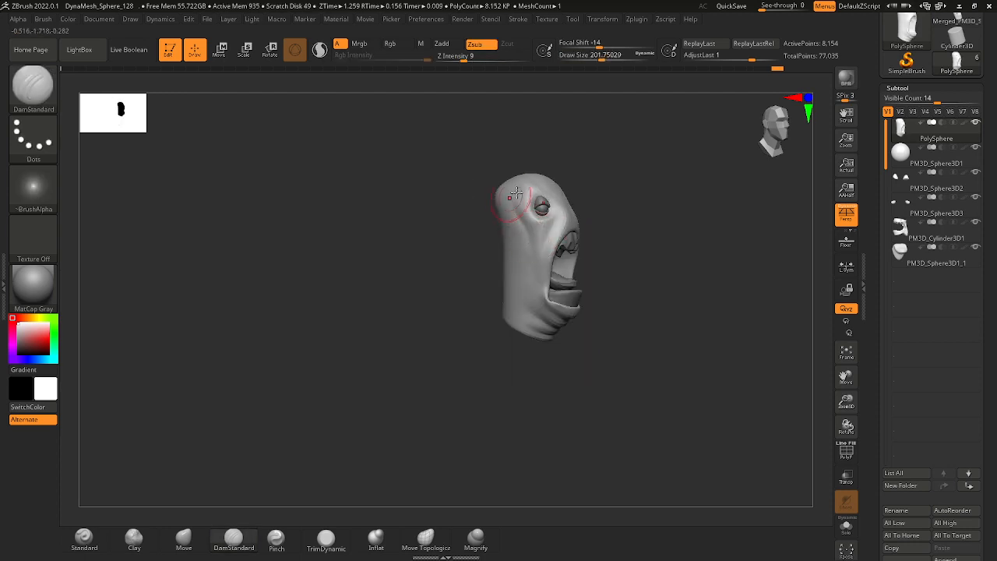
mouse_move(520, 212)
shift+mouse_down()
mouse_move(535, 244)
mouse_move(525, 271)
shift+mouse_up()
right_drag(610, 250, 623, 248)
mouse_move(623, 248)
ctrl+right_down()
mouse_move(632, 278)
mouse_move(648, 262)
mouse_move(597, 265)
mouse_move(594, 276)
mouse_move(590, 256)
mouse_move(547, 233)
mouse_move(575, 283)
mouse_move(511, 219)
ctrl+right_up()
Adjust the inner mouth piece and the head around the mouth with the Move brush at a draw size of about 262.
key(b)
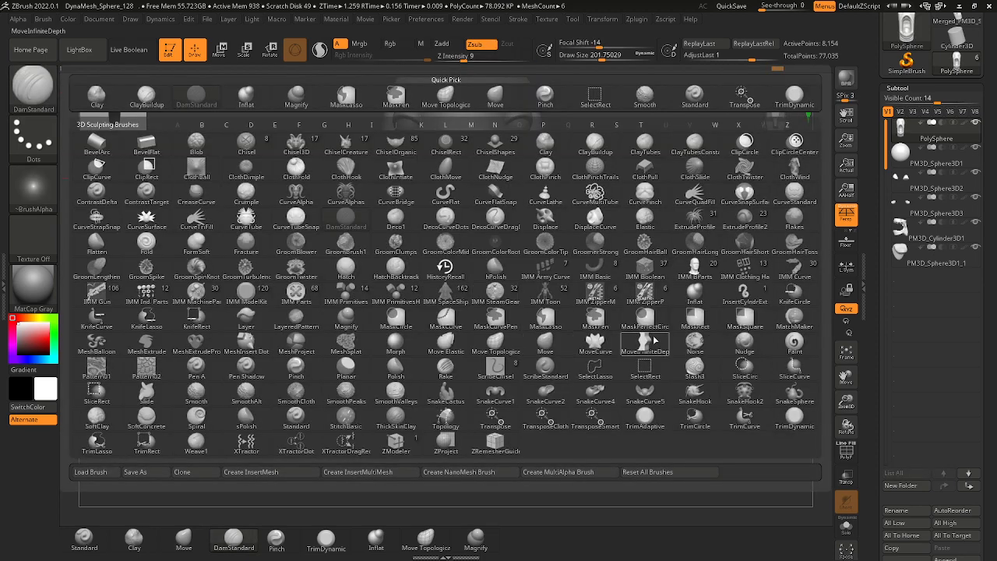
click(545, 343)
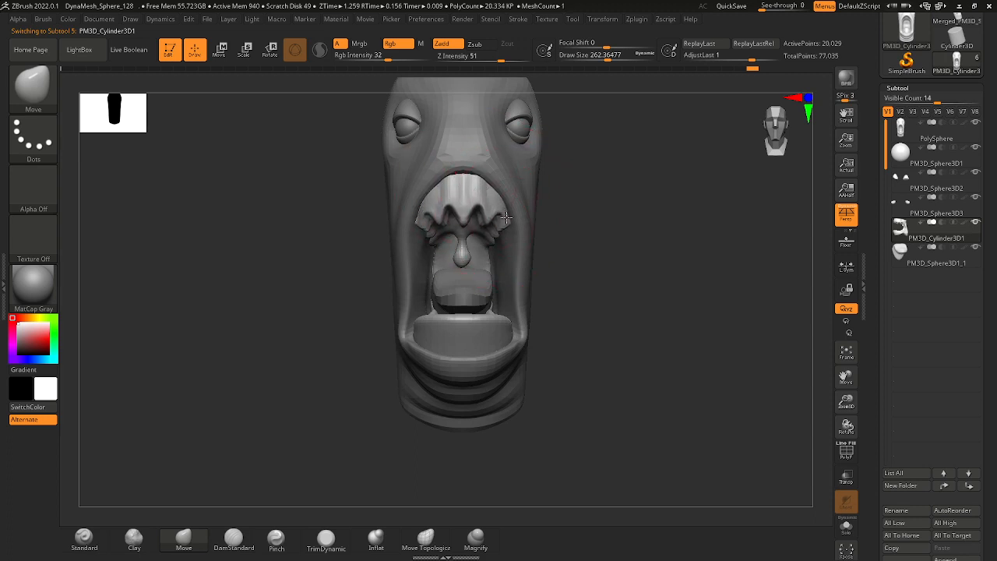
mouse_move(520, 241)
right_down()
mouse_move(435, 234)
mouse_move(420, 252)
mouse_move(574, 276)
mouse_move(571, 260)
mouse_move(538, 260)
right_up()
alt+click(499, 318)
right_click(474, 332)
mouse_move(538, 260)
ctrl+right_down()
mouse_move(552, 228)
mouse_move(545, 199)
ctrl+right_up()
Switch back to DamStandard, carve a crease around the back of the head, and reduce the draw size to about 197.
click(48, 90)
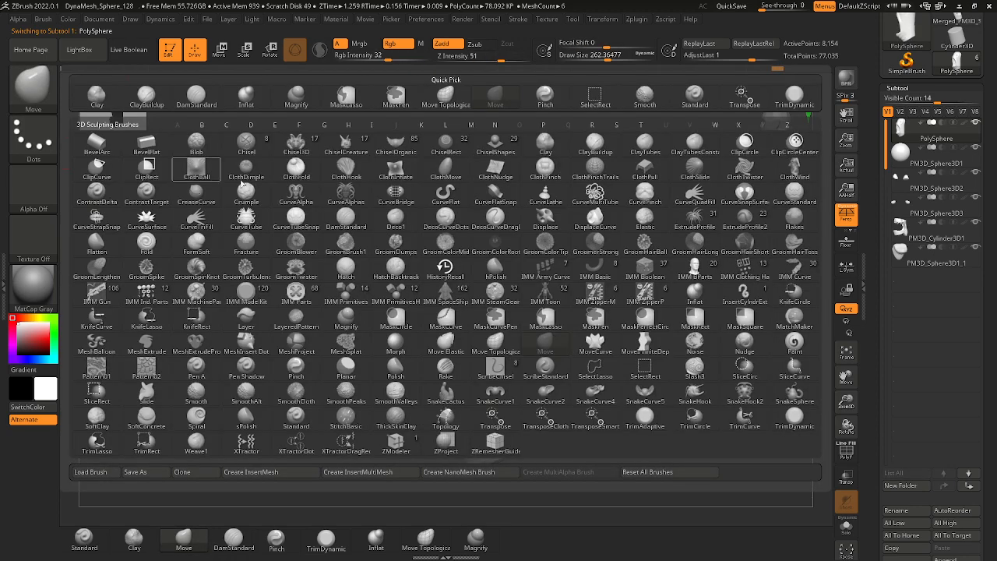
key(d)
click(354, 224)
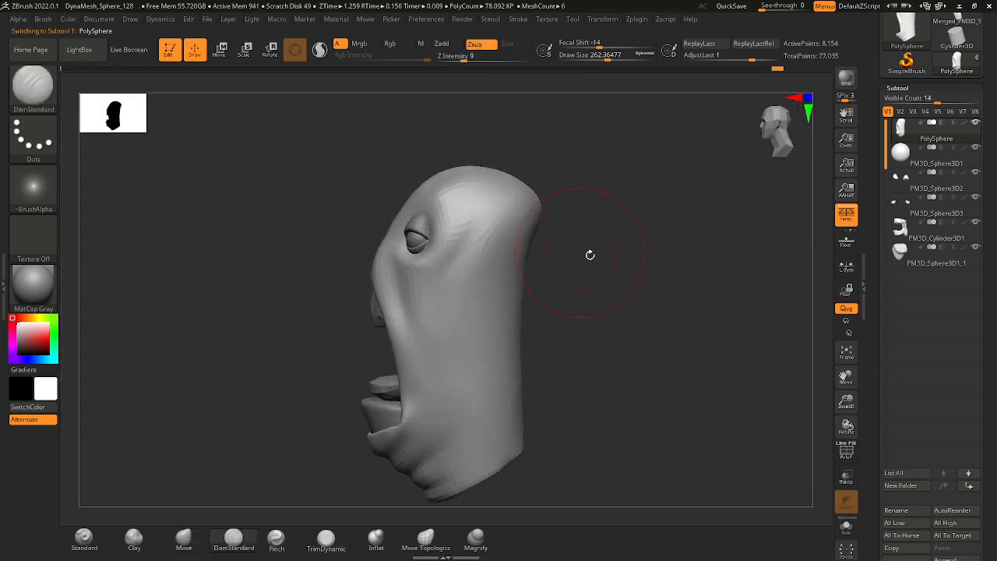
right_drag(577, 222, 539, 204)
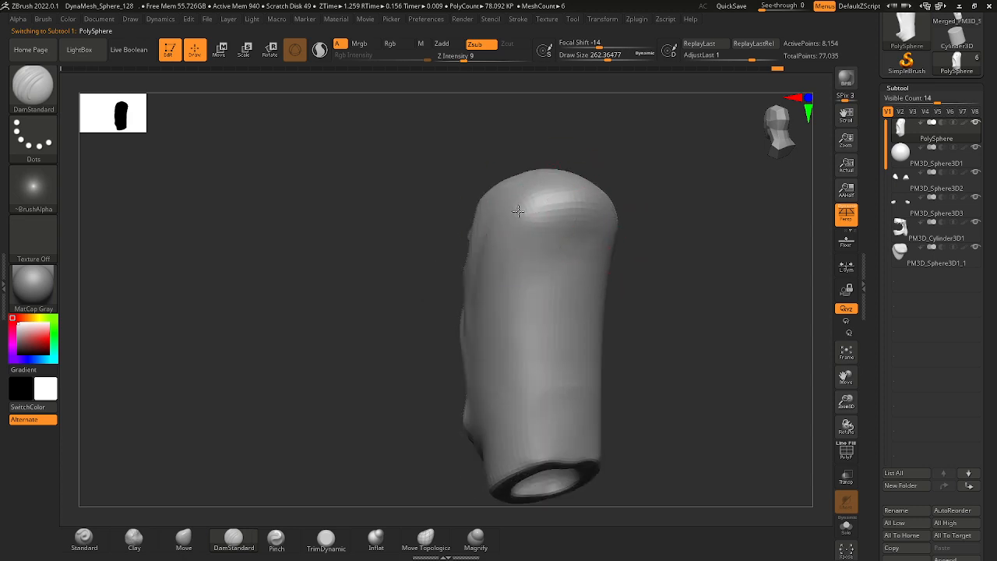
drag(519, 211, 593, 194)
right_drag(573, 222, 613, 229)
key(space)
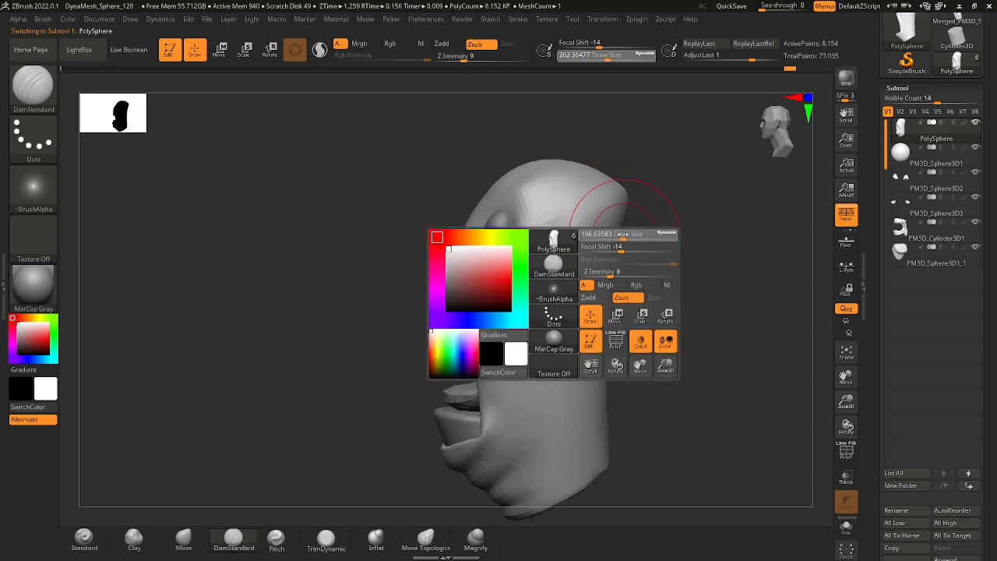
drag(630, 234, 623, 233)
right_drag(612, 231, 532, 216)
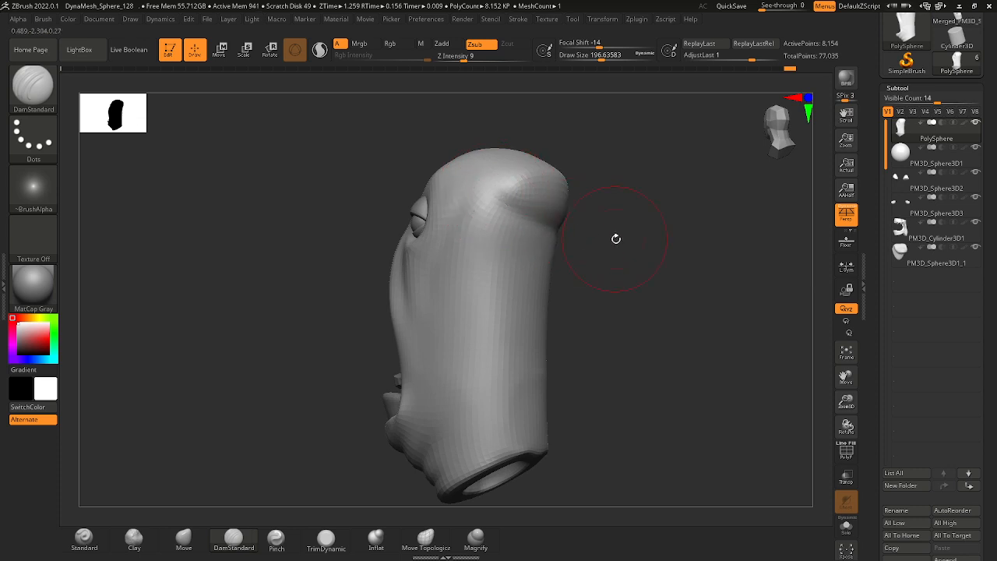
Carve wide DamStandard grooves over the temple and side of the crown at a draw size of about 245.
right_drag(616, 238, 582, 172)
right_drag(456, 196, 435, 191)
drag(428, 231, 446, 194)
right_drag(448, 199, 448, 278)
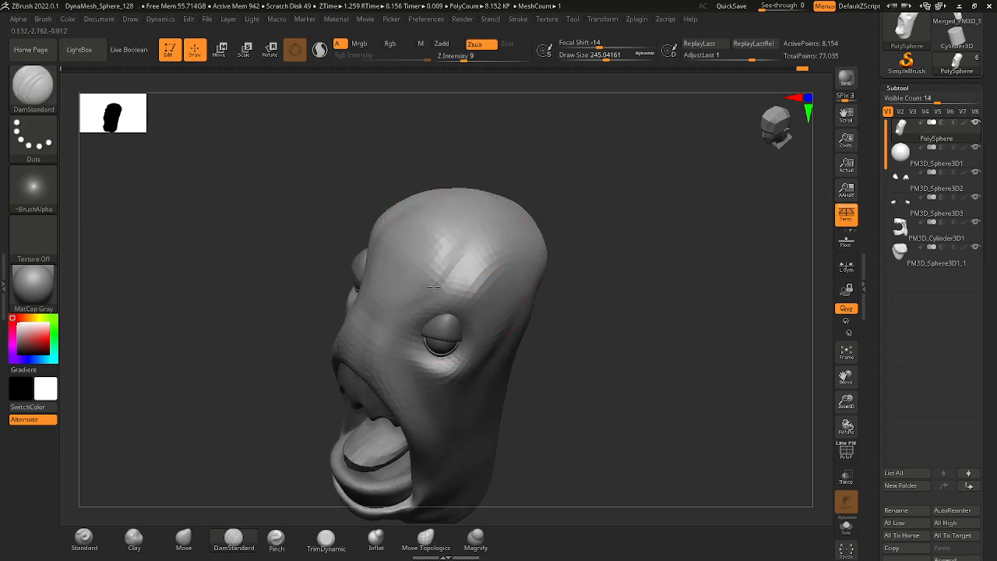
mouse_move(501, 183)
right_down()
mouse_move(473, 238)
mouse_move(528, 216)
mouse_move(535, 192)
mouse_move(552, 191)
right_up()
ctrl+right_drag(447, 205, 477, 189)
mouse_move(585, 273)
right_down()
mouse_move(525, 257)
mouse_move(519, 278)
right_up()
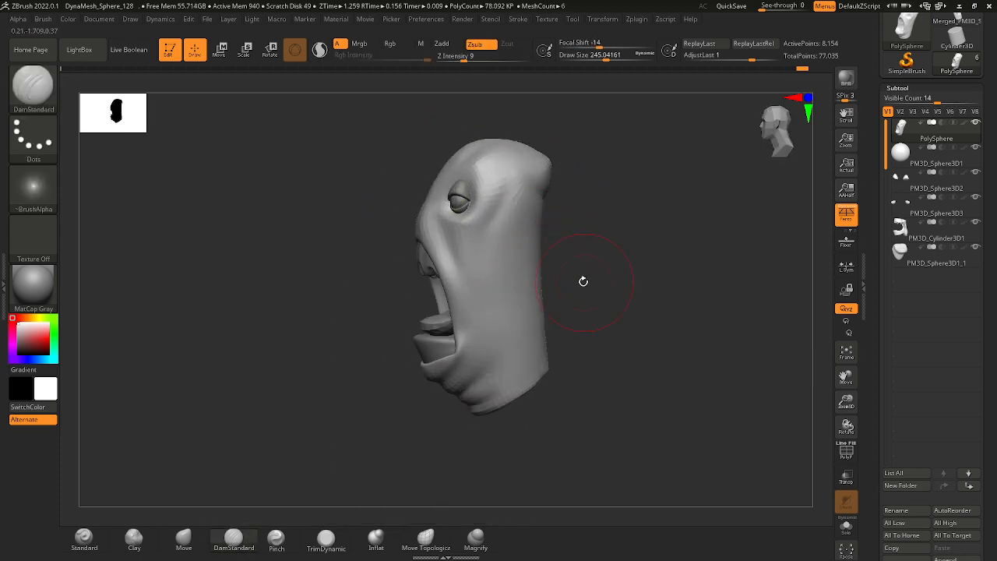
Deepen the crease running across the back of the head beneath the crown.
right_drag(584, 281, 550, 266)
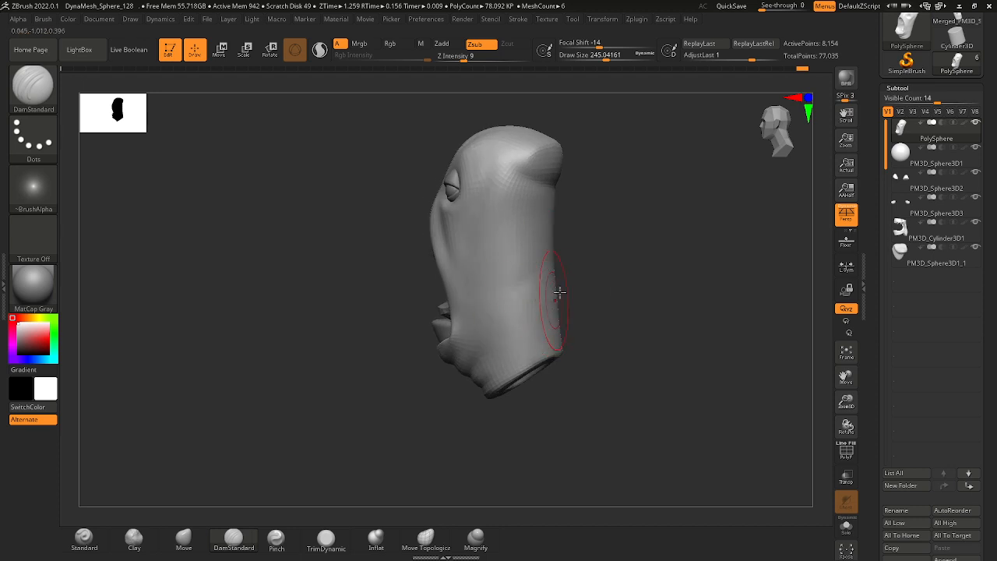
mouse_move(574, 309)
right_down()
mouse_move(553, 292)
mouse_move(546, 204)
right_up()
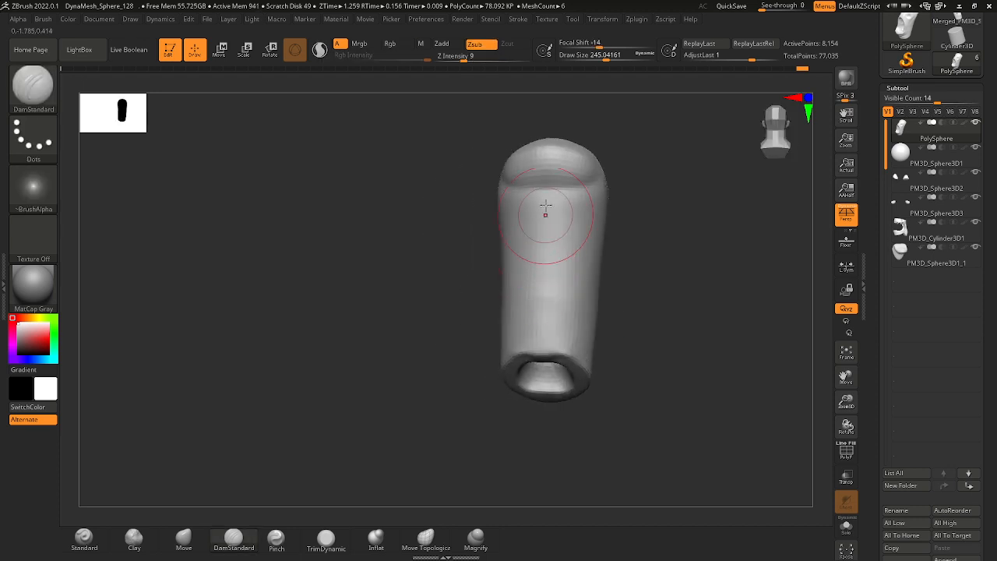
right_drag(642, 301, 576, 250)
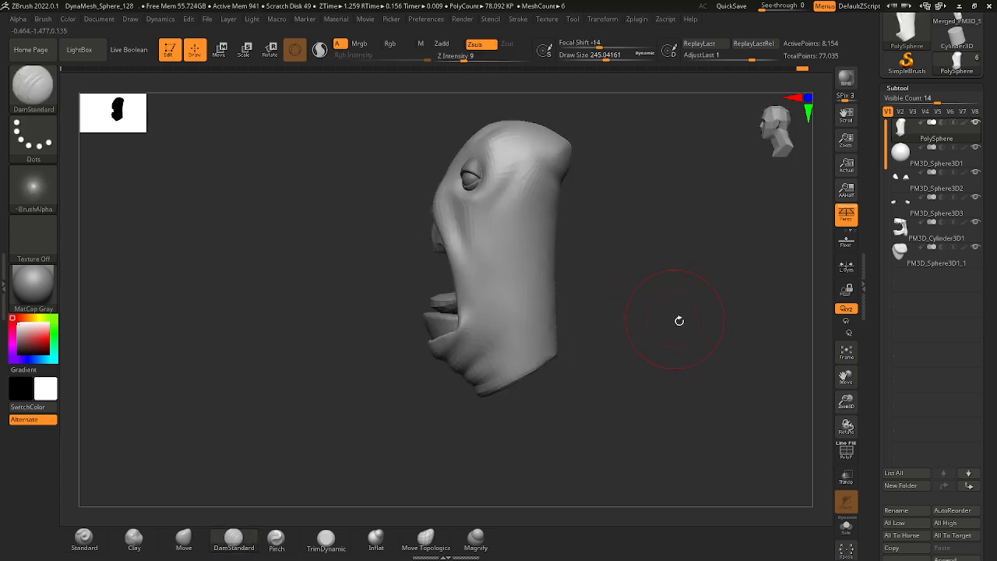
right_drag(677, 318, 636, 273)
Carve DamStandard creases along the nose bridge, around the eyes and down the cheeks.
mouse_move(620, 206)
alt+right_down()
mouse_move(609, 225)
mouse_move(598, 211)
mouse_move(590, 227)
alt+right_up()
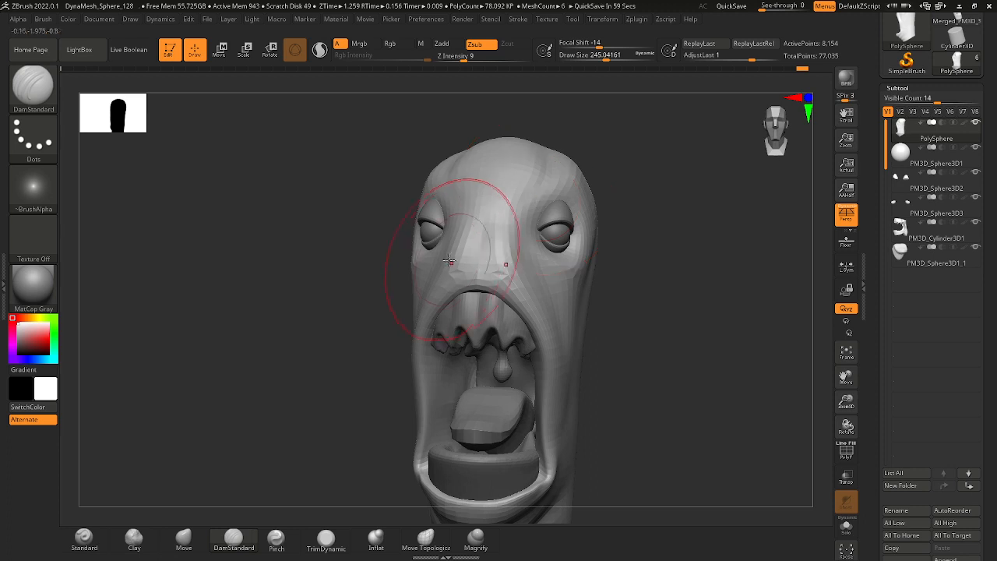
mouse_move(617, 291)
right_down()
mouse_move(606, 335)
mouse_move(552, 212)
right_up()
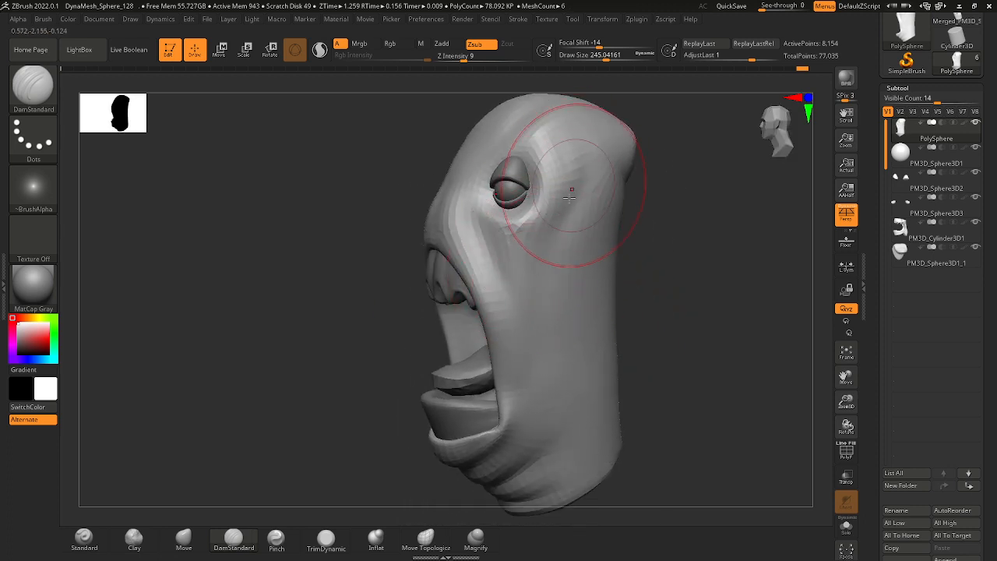
ctrl+right_drag(637, 307, 604, 279)
mouse_move(605, 279)
right_down()
mouse_move(669, 272)
mouse_move(605, 296)
mouse_move(605, 312)
mouse_move(601, 305)
right_up()
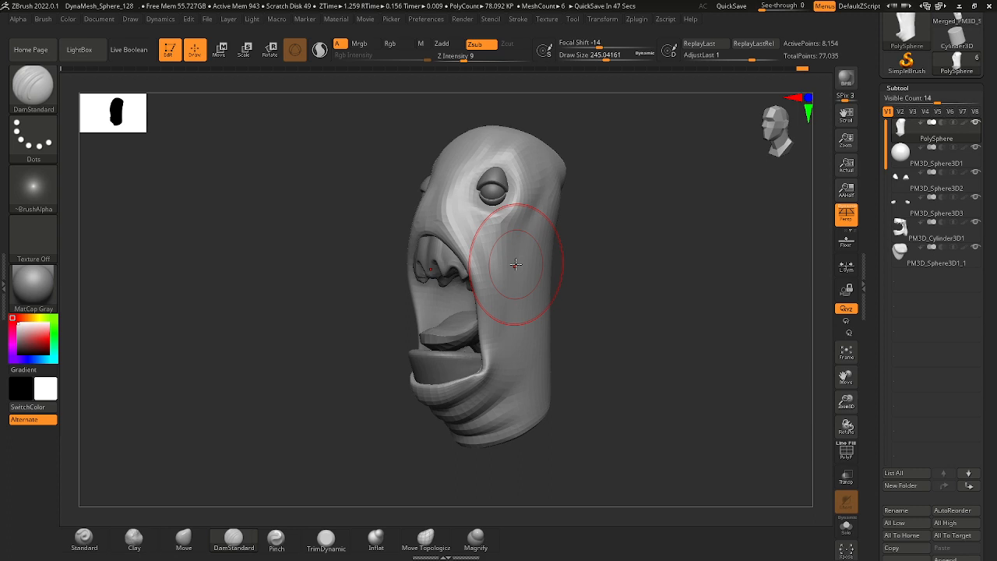
drag(595, 312, 453, 268)
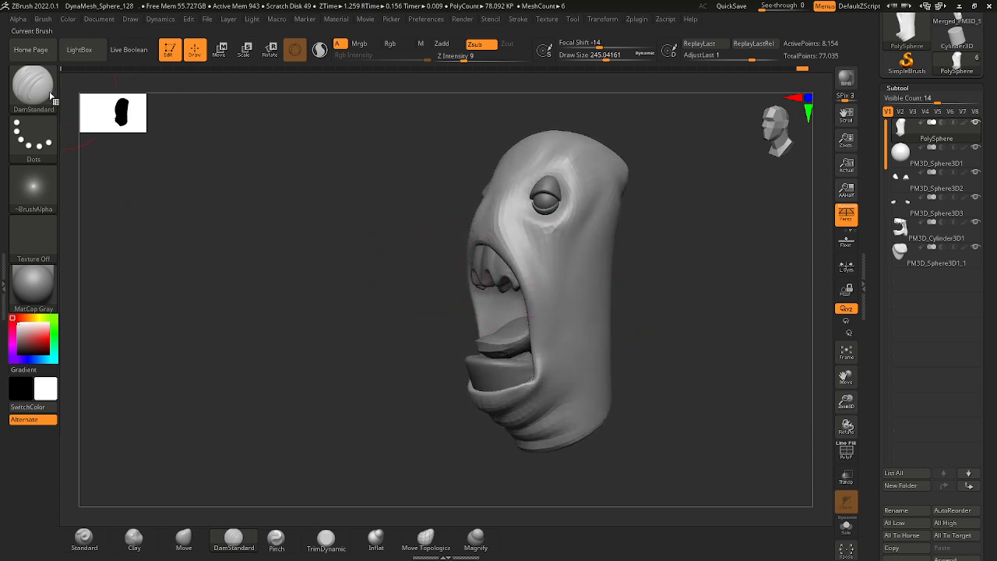
click(52, 98)
click(435, 233)
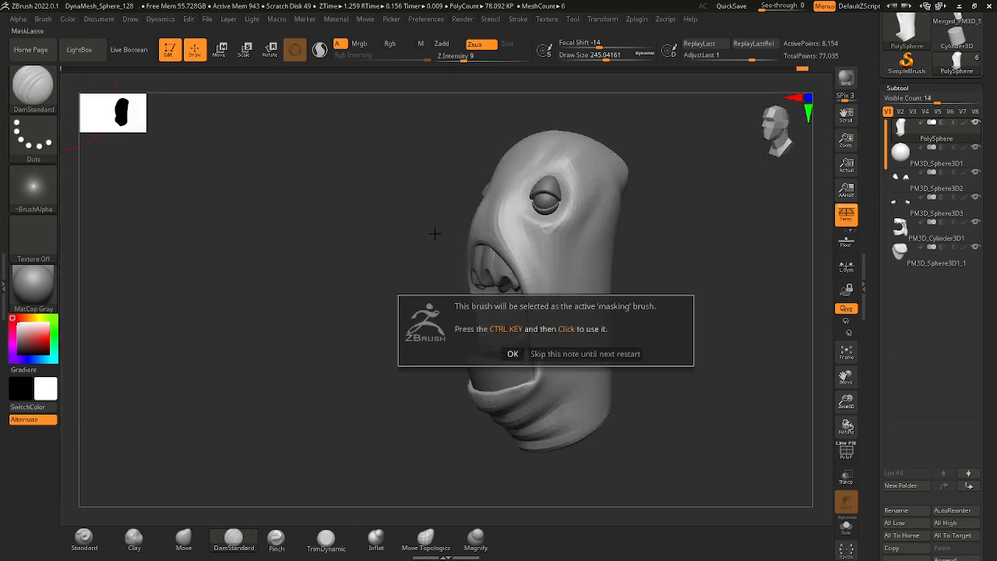
click(513, 354)
Reduce the DamStandard draw size to about 187 and refine the creases on the snout above the upper lip.
drag(413, 294, 507, 280)
key(space)
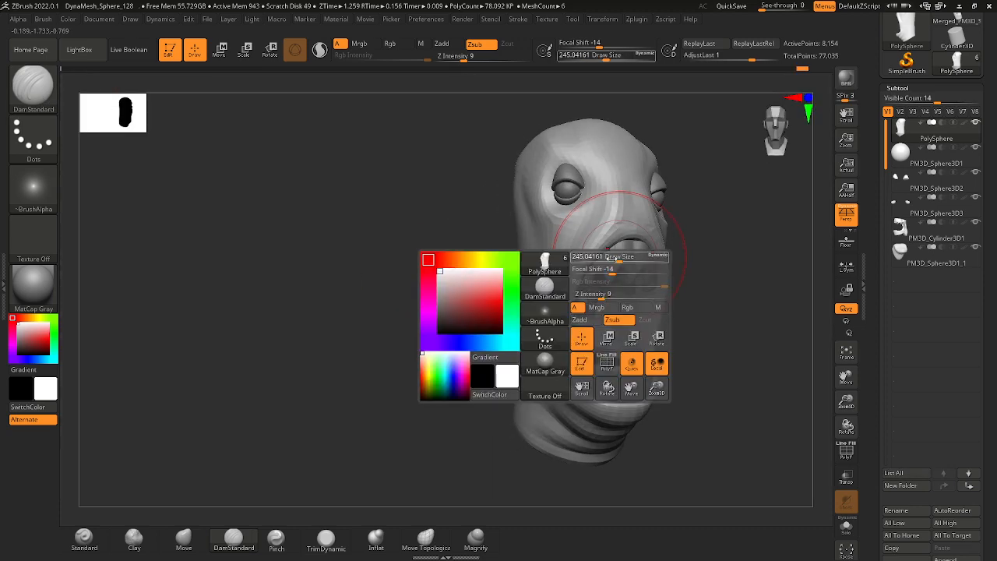
key(space)
mouse_move(738, 264)
mouse_down()
mouse_move(723, 264)
mouse_move(733, 268)
mouse_up()
drag(733, 265, 685, 236)
drag(630, 216, 643, 239)
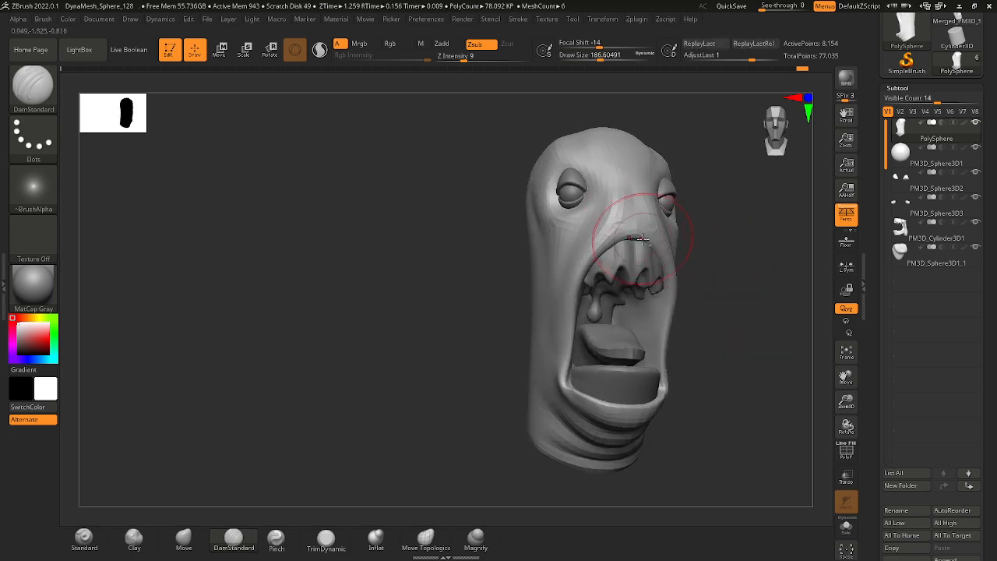
drag(736, 240, 686, 238)
drag(728, 275, 714, 251)
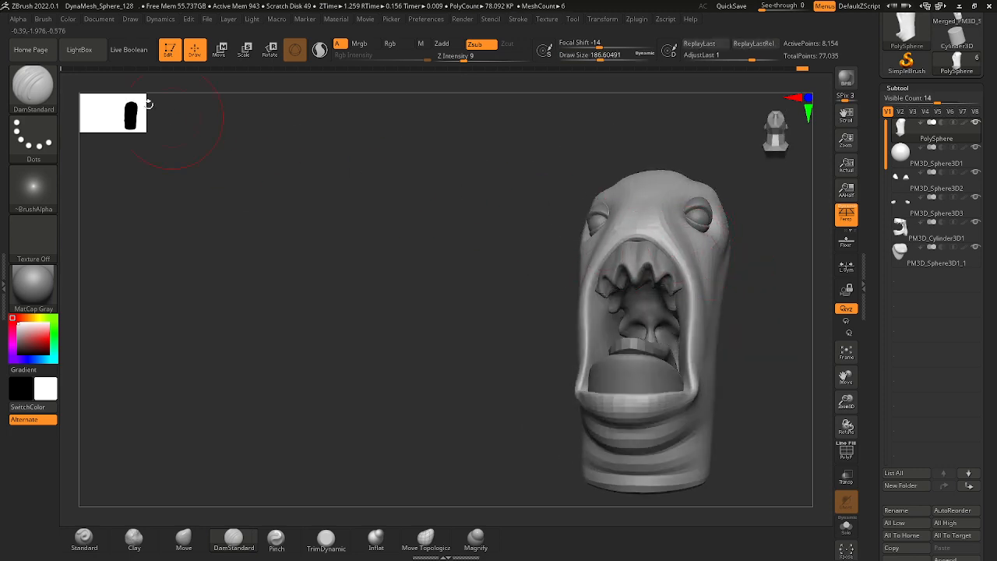
Switch to the Move Topological brush and reshape the upper mouth rim at a draw size of about 163.
click(33, 86)
key(m)
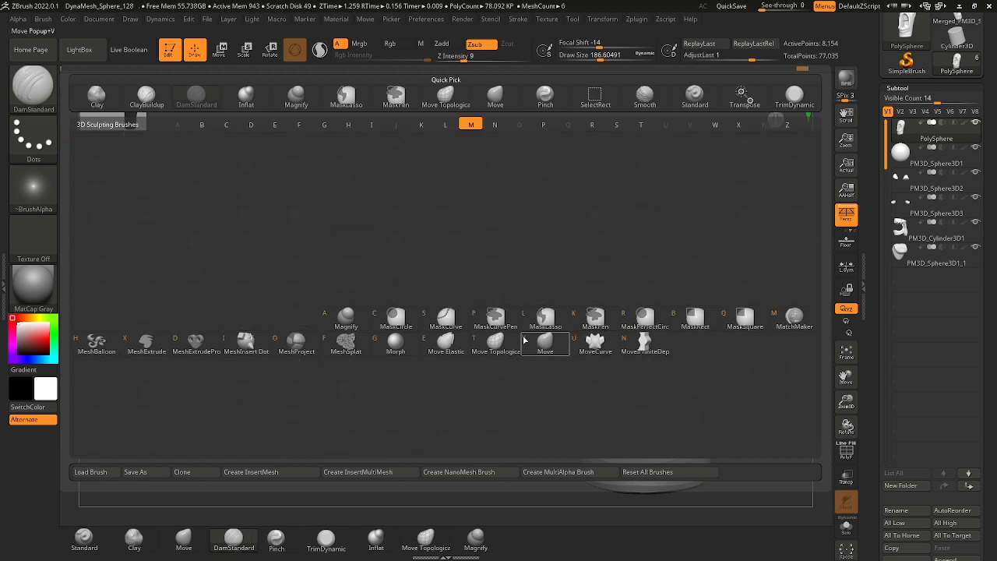
key(t)
key(space)
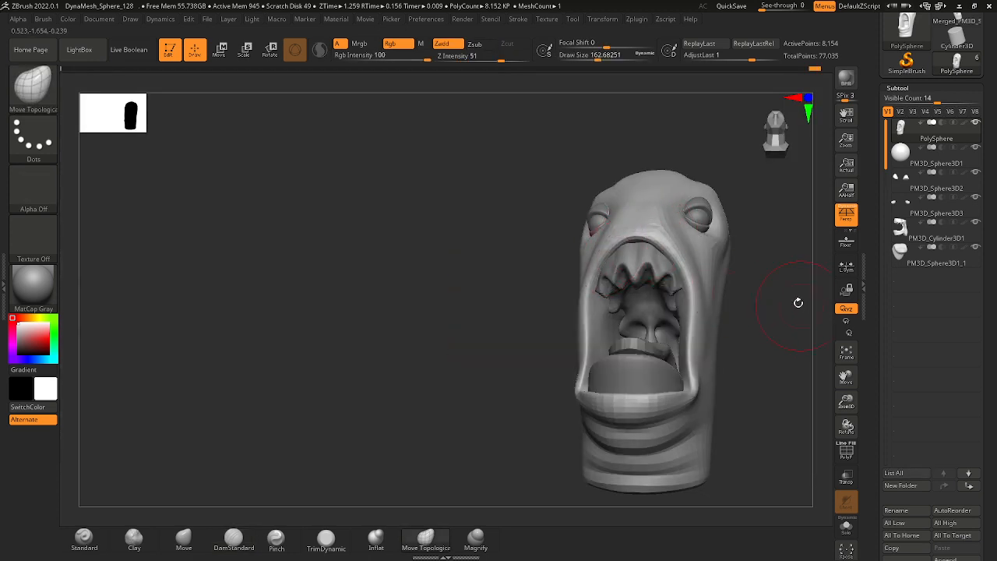
right_drag(798, 302, 774, 254)
ctrl+right_drag(685, 238, 638, 285)
Reduce the draw size to 112 and pull the upper lip edge around the teeth into shape.
key(space)
drag(575, 259, 568, 259)
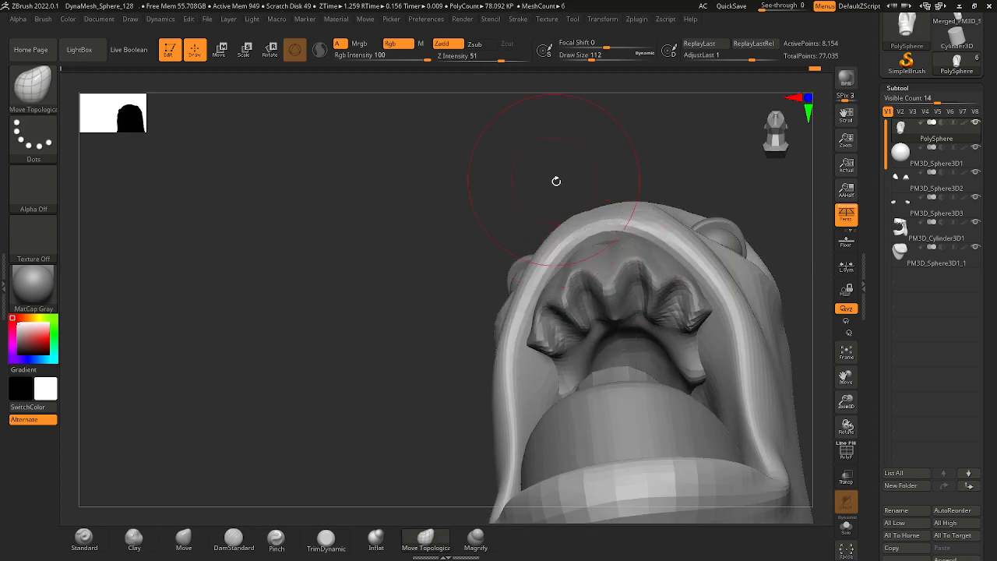
drag(557, 181, 569, 268)
mouse_move(538, 298)
right_down()
mouse_move(568, 245)
mouse_move(668, 263)
mouse_move(658, 236)
mouse_move(640, 226)
right_up()
ctrl+right_drag(640, 226, 672, 261)
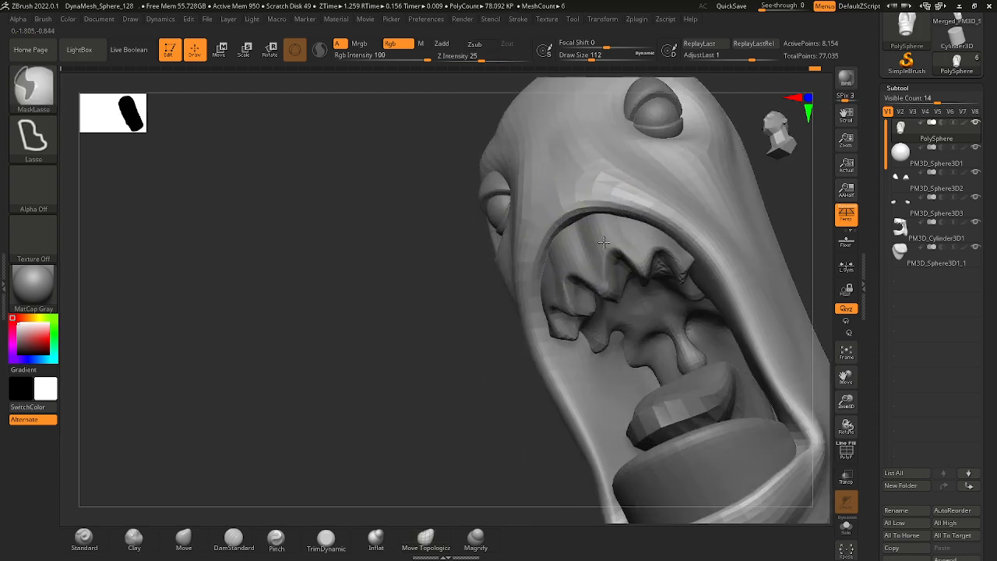
mouse_move(438, 176)
right_down()
mouse_move(437, 139)
mouse_move(466, 187)
right_up()
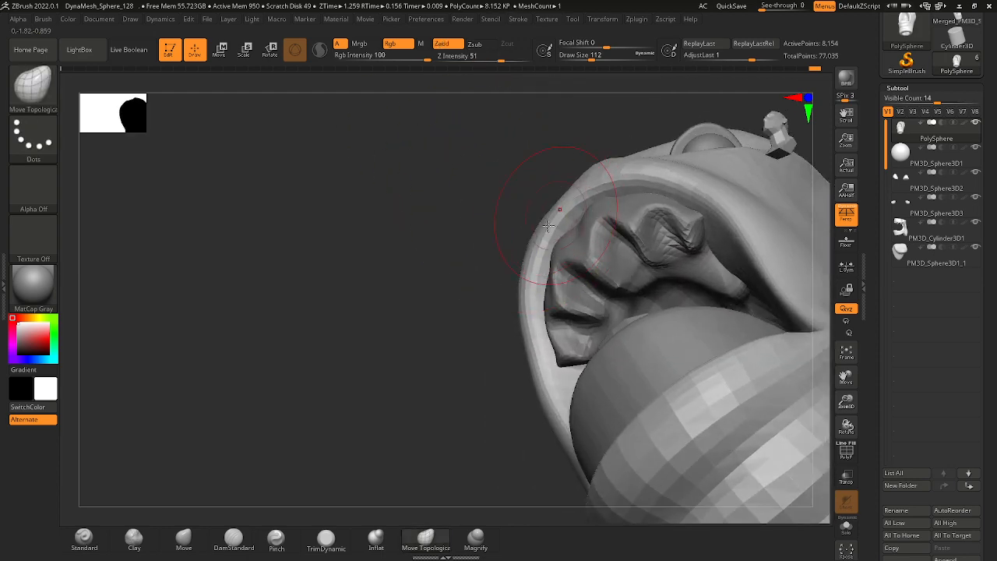
Refine the side of the upper lip rim with Move Topological at draw sizes of about 158 and 80.
key(space)
drag(568, 239, 585, 240)
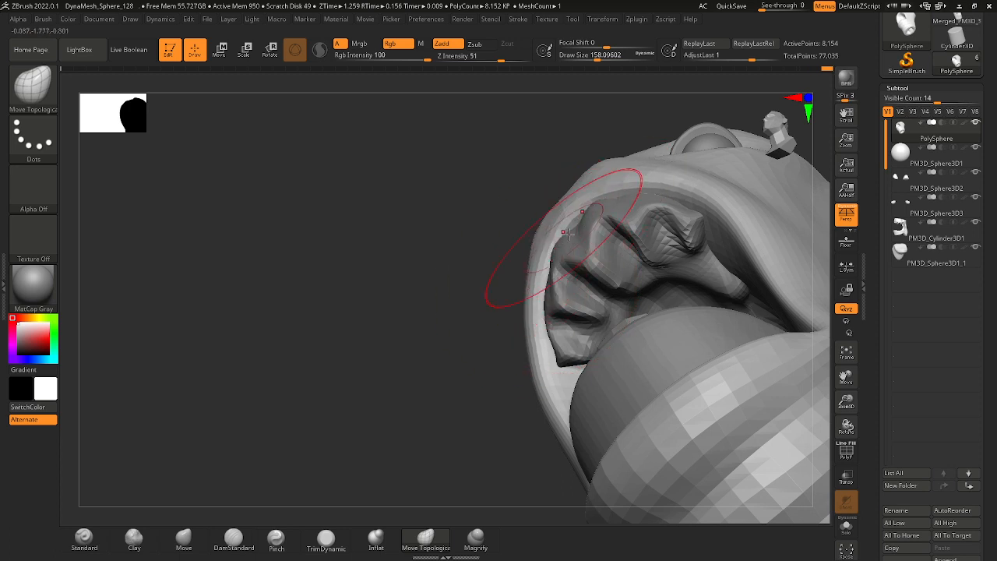
key(space)
drag(566, 232, 552, 256)
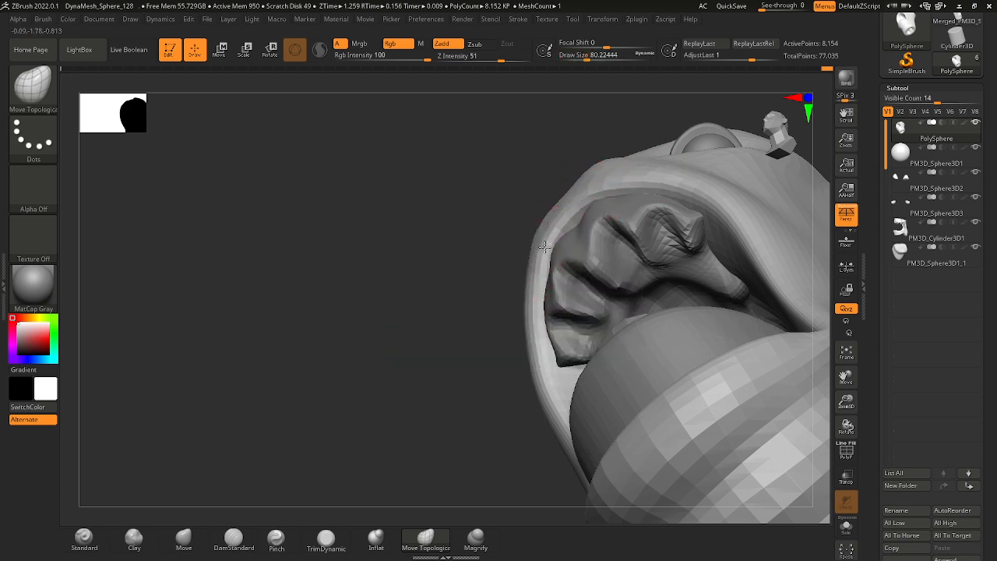
right_drag(541, 275, 613, 236)
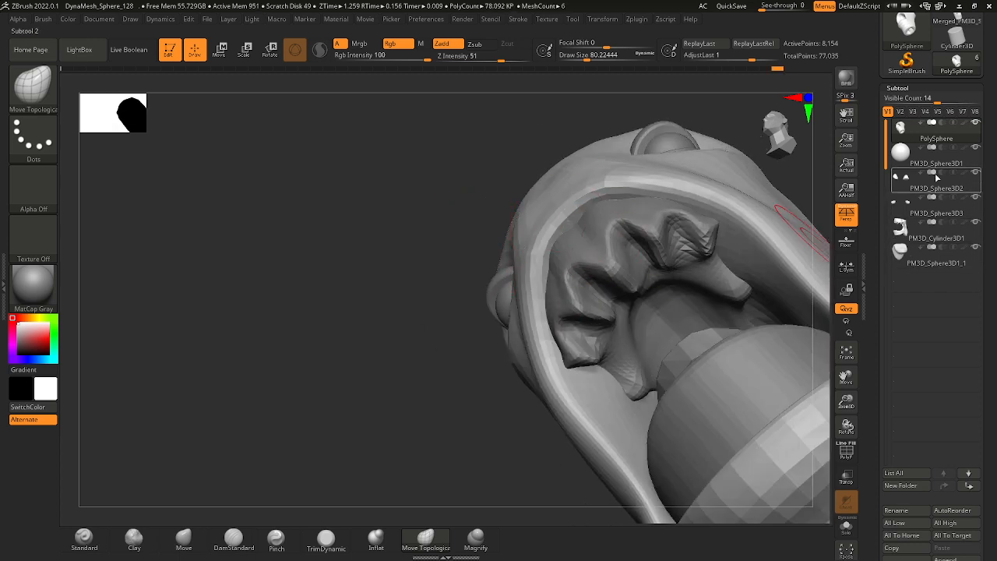
Hide the PM3D_Cylinder3D1 subtool and reshape the inner side of the upper lip with Move Topological at a draw size of about 59.
click(983, 131)
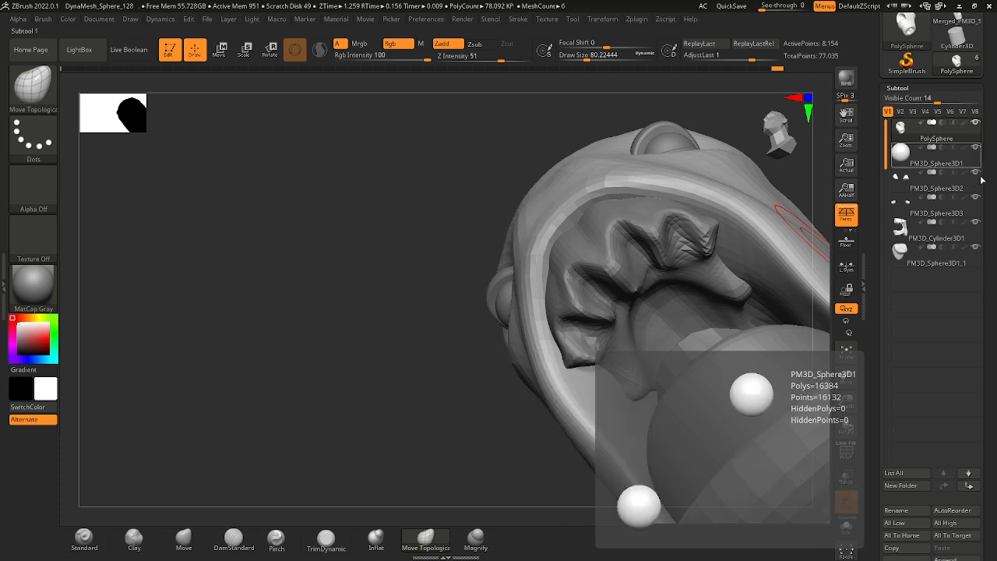
click(976, 226)
right_drag(798, 184, 556, 133)
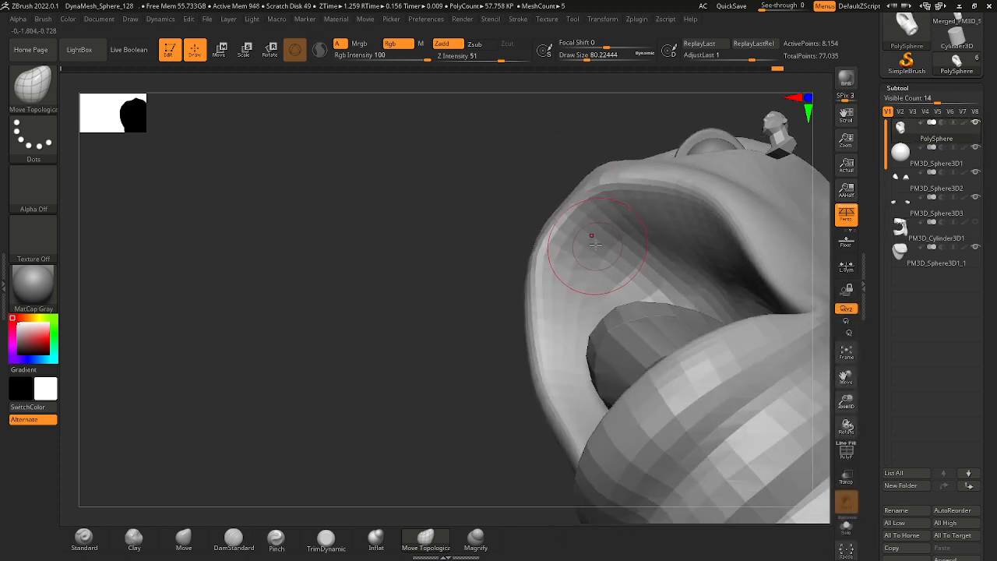
key(space)
drag(596, 244, 590, 244)
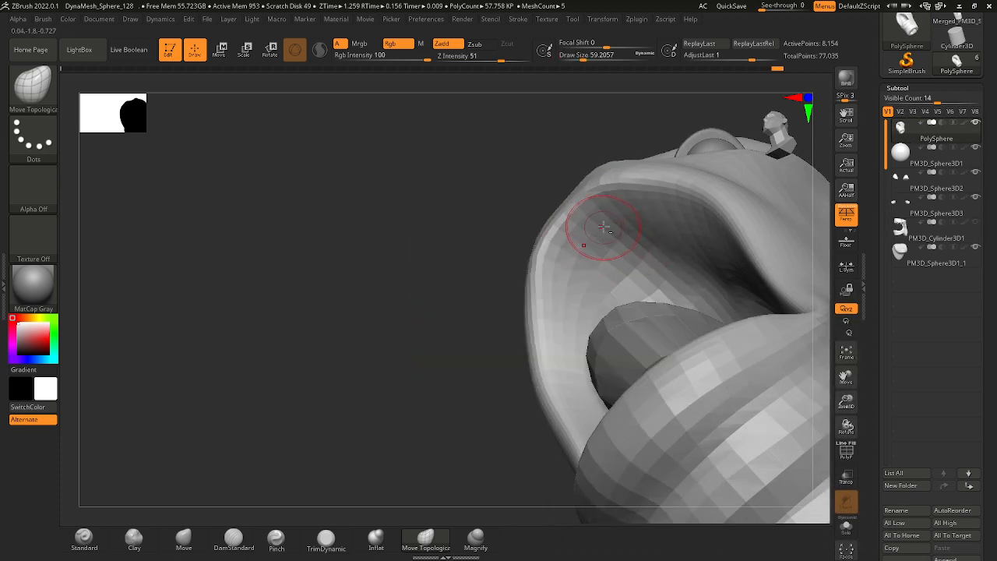
mouse_move(618, 221)
right_down()
mouse_move(583, 123)
mouse_move(624, 214)
right_up()
mouse_move(661, 132)
right_down()
mouse_move(653, 205)
mouse_move(702, 197)
mouse_move(641, 140)
mouse_move(608, 208)
right_up()
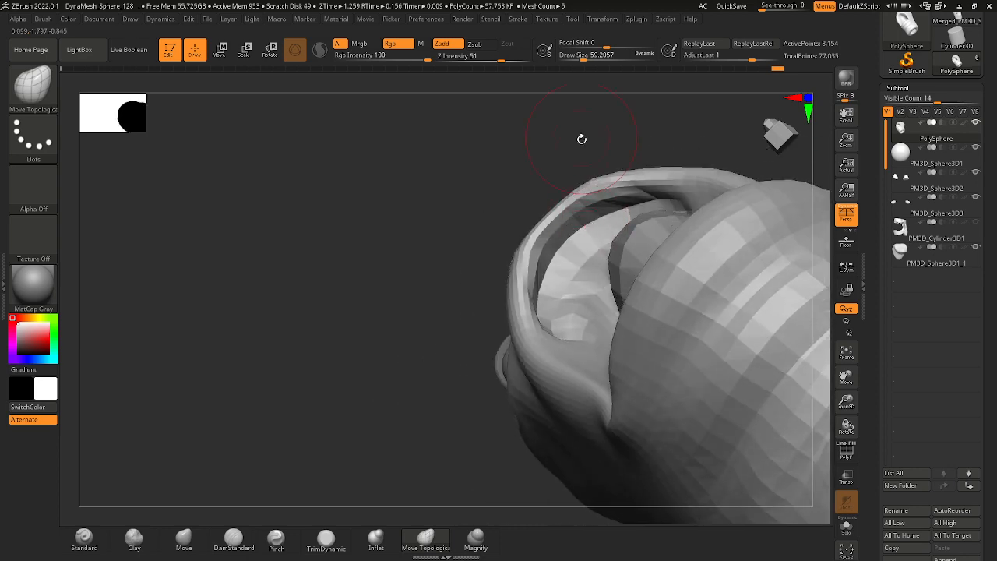
right_drag(581, 139, 583, 246)
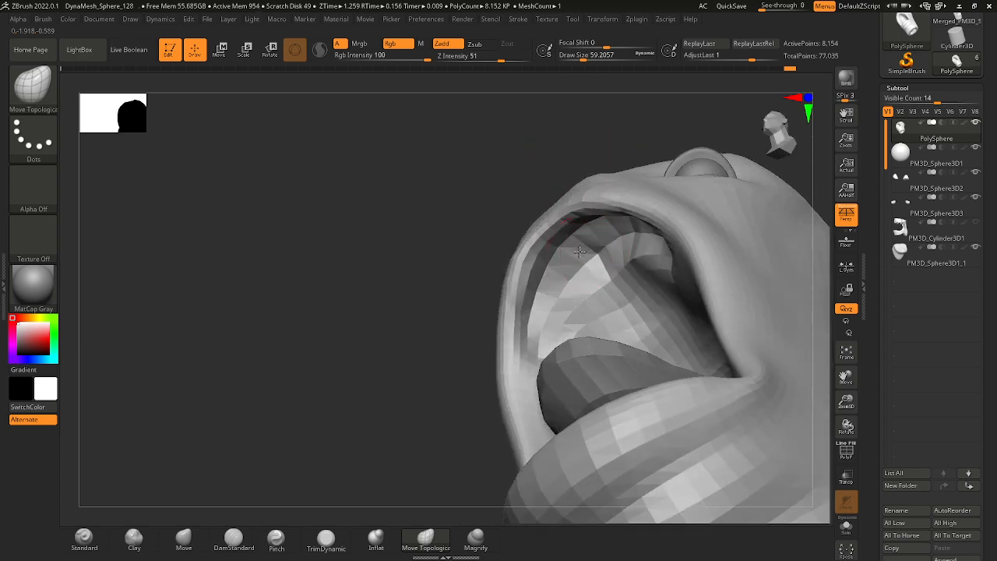
right_drag(546, 201, 626, 226)
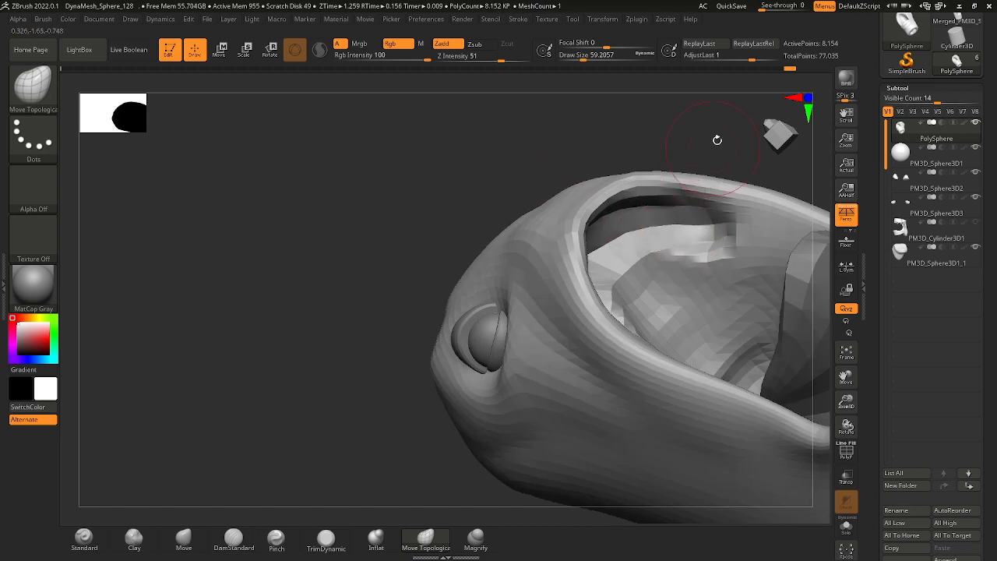
right_drag(717, 140, 714, 247)
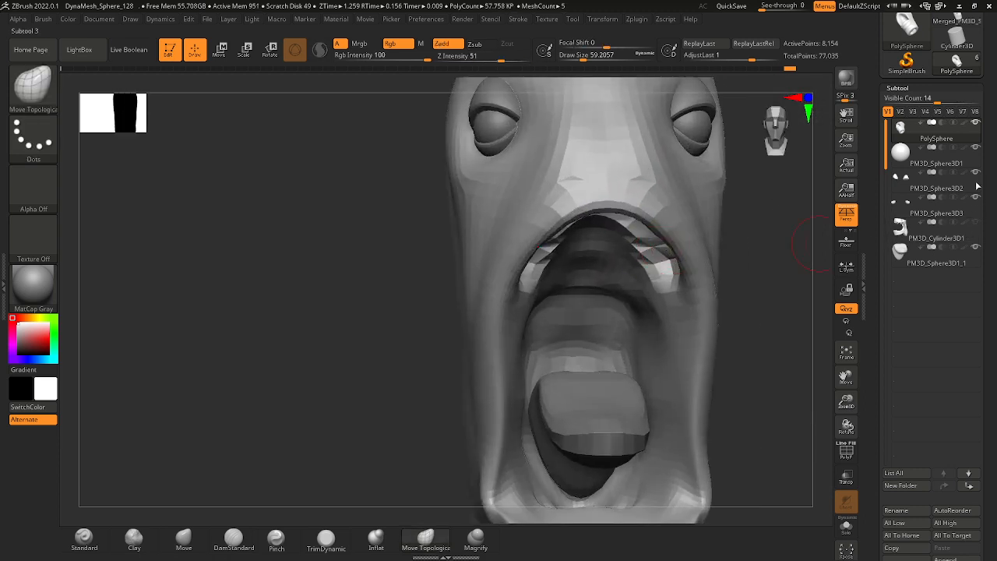
Smooth the uneven surface inside the upper lip and adjust its side with Move Topological.
key(shift)
shift+drag(617, 236, 632, 276)
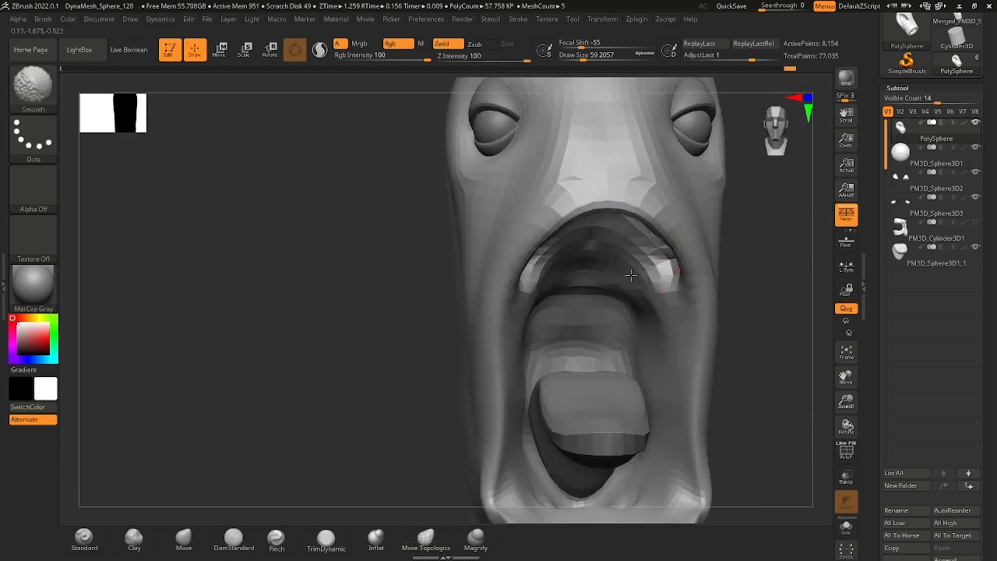
right_drag(678, 277, 790, 277)
shift+drag(654, 266, 644, 268)
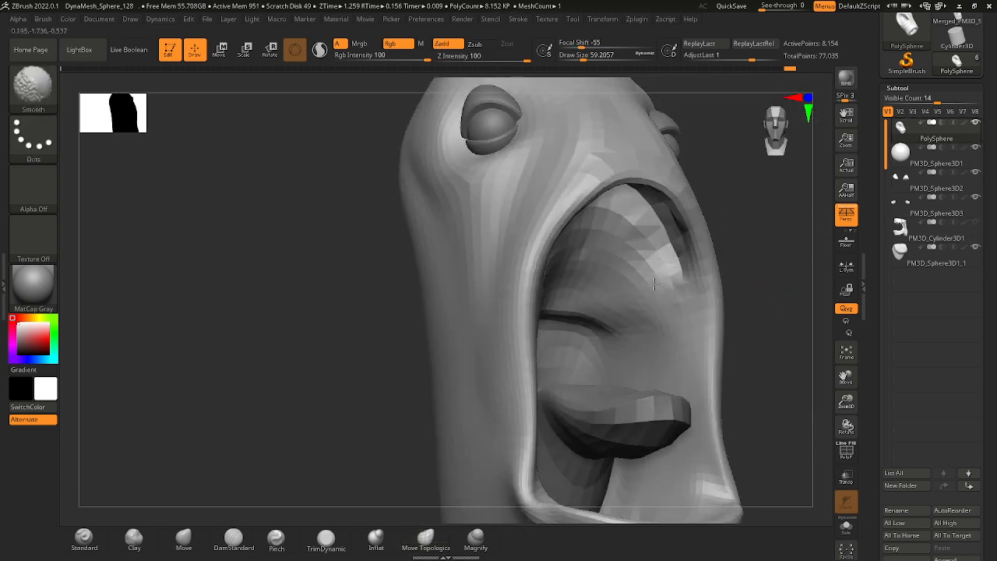
mouse_move(657, 294)
right_down()
mouse_move(748, 292)
mouse_move(672, 273)
right_up()
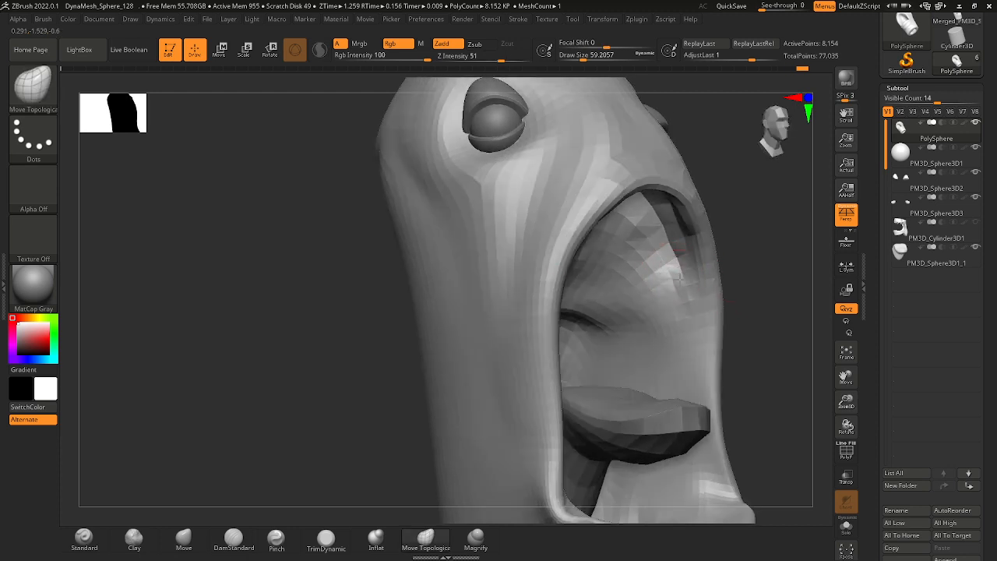
mouse_move(676, 301)
shift+mouse_down()
mouse_move(672, 284)
mouse_move(674, 291)
shift+mouse_up()
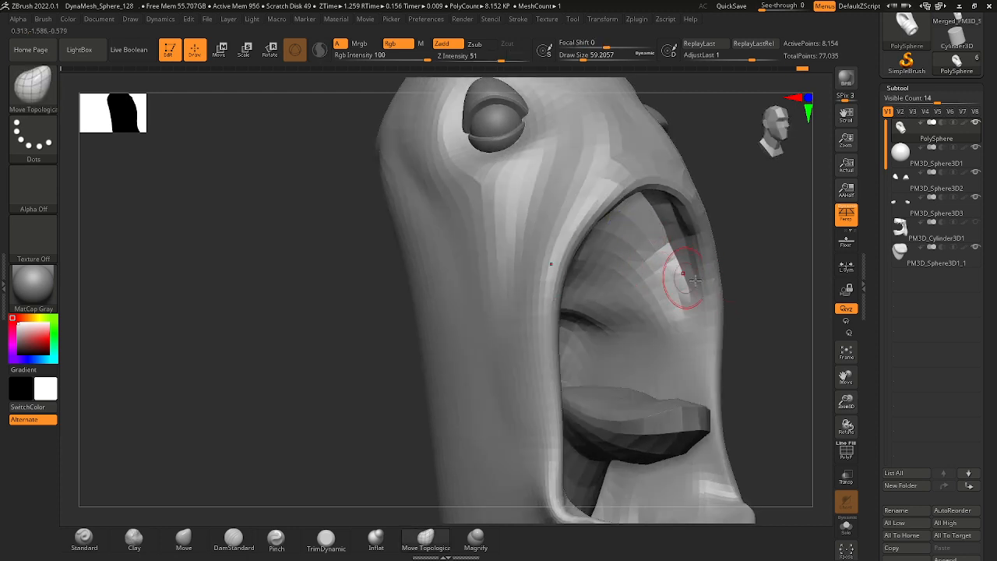
right_drag(684, 278, 749, 199)
Show the PM3D_Cylinder3D1 subtool again and refine the upper lip rim at draw sizes of about 83 and 80.
click(974, 224)
ctrl+right_drag(750, 199, 775, 294)
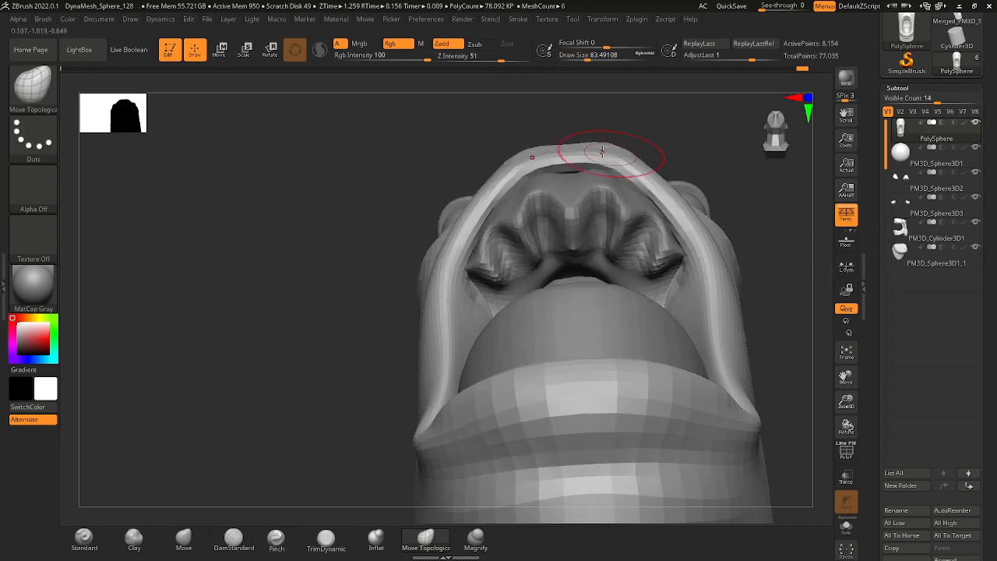
drag(630, 179, 630, 173)
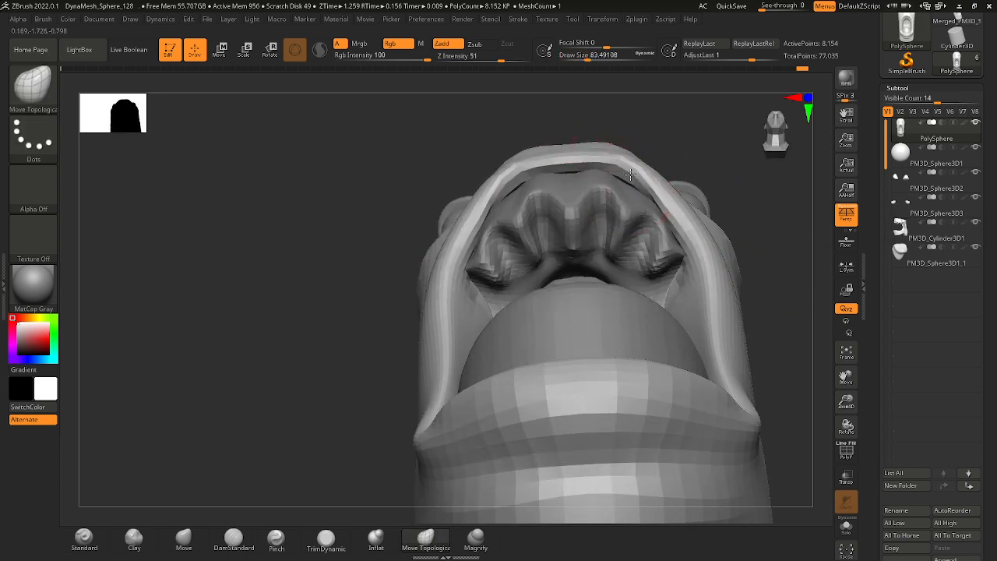
mouse_move(643, 128)
mouse_down()
mouse_move(673, 148)
mouse_move(650, 202)
mouse_move(689, 234)
mouse_move(728, 228)
mouse_move(733, 207)
mouse_move(652, 210)
mouse_move(638, 236)
mouse_move(635, 196)
mouse_move(650, 199)
mouse_move(637, 186)
mouse_move(662, 182)
mouse_move(631, 178)
mouse_move(651, 183)
mouse_up()
key(space)
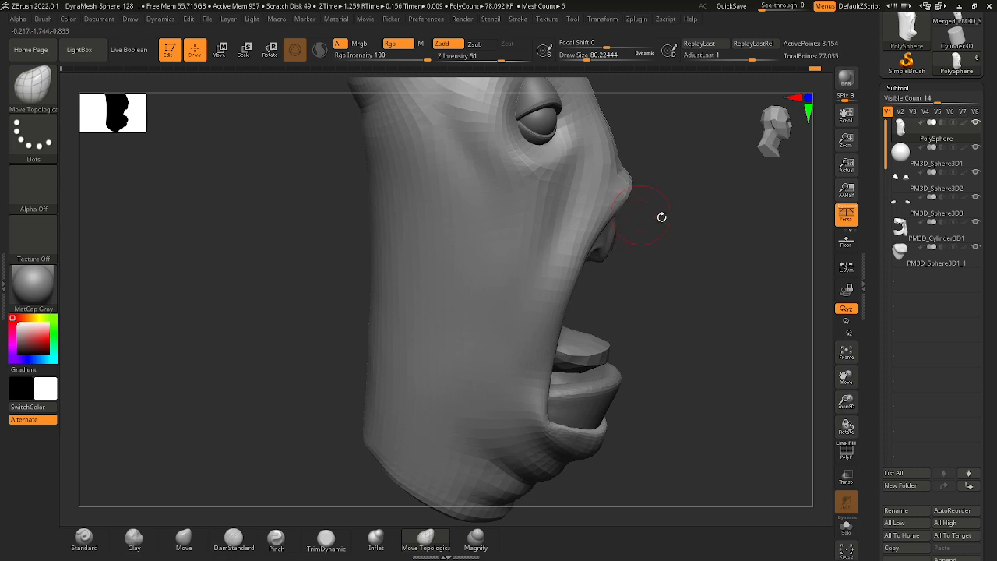
drag(661, 216, 686, 185)
mouse_move(680, 184)
ctrl+right_down()
mouse_move(601, 175)
mouse_move(682, 219)
mouse_move(693, 238)
mouse_move(659, 240)
mouse_move(701, 223)
mouse_move(661, 216)
mouse_move(690, 249)
mouse_move(701, 236)
mouse_move(693, 224)
ctrl+right_up()
Switch to the DamStandard brush and set the draw size to about 87 for work around the upper lip.
key(space)
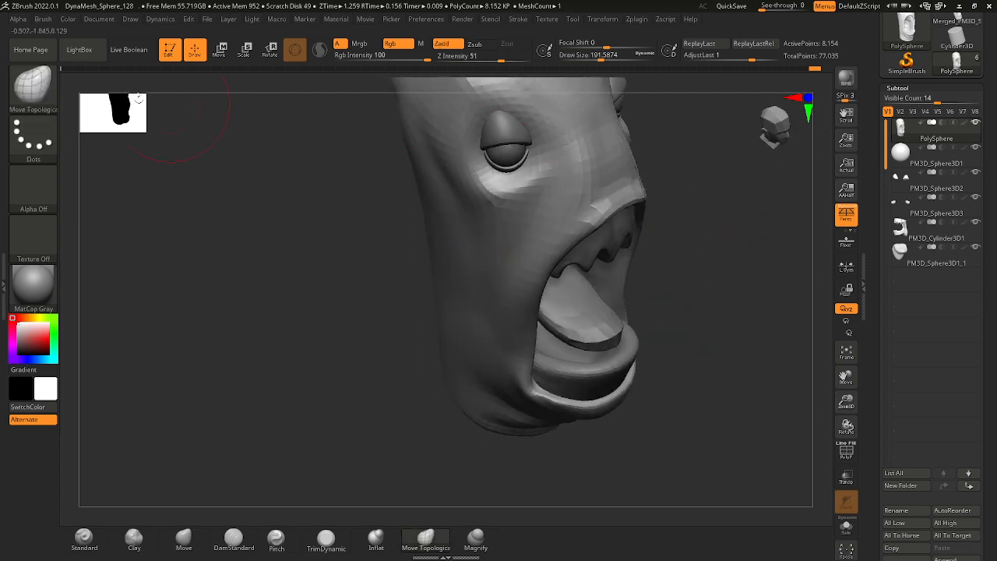
click(55, 94)
key(d)
click(357, 219)
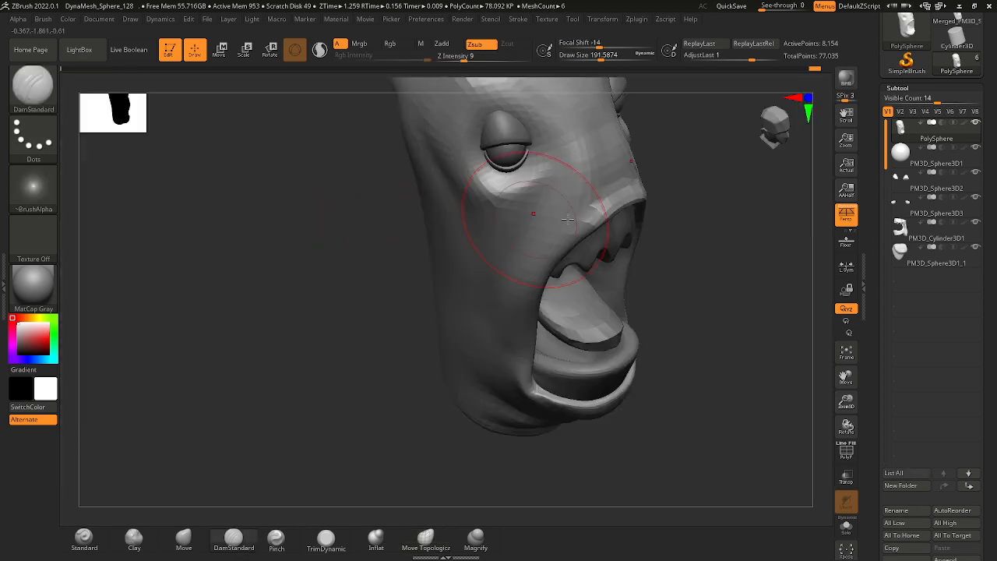
key(space)
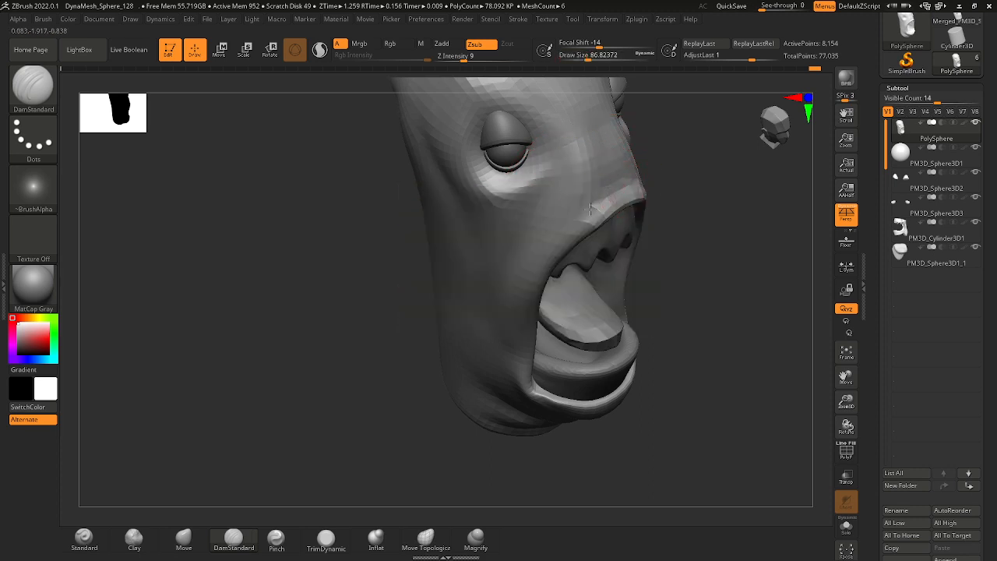
mouse_move(660, 236)
right_down()
mouse_move(672, 216)
mouse_move(630, 247)
mouse_move(550, 258)
mouse_move(579, 223)
mouse_move(545, 216)
right_up()
Switch to the Move brush and adjust the tip and side of the upper lip at a draw size of about 71.
key(b)
key(m)
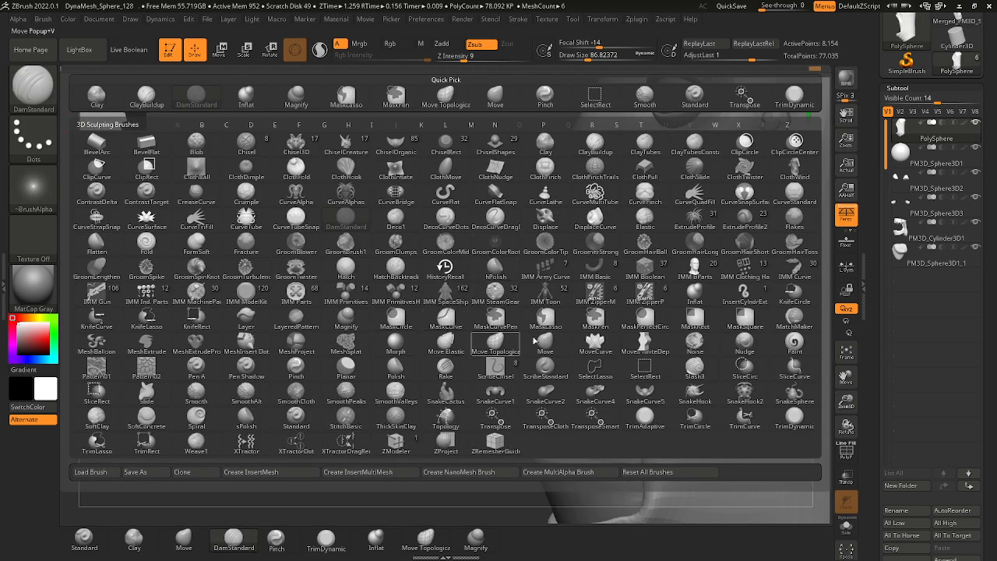
key(v)
key(space)
drag(538, 203, 542, 200)
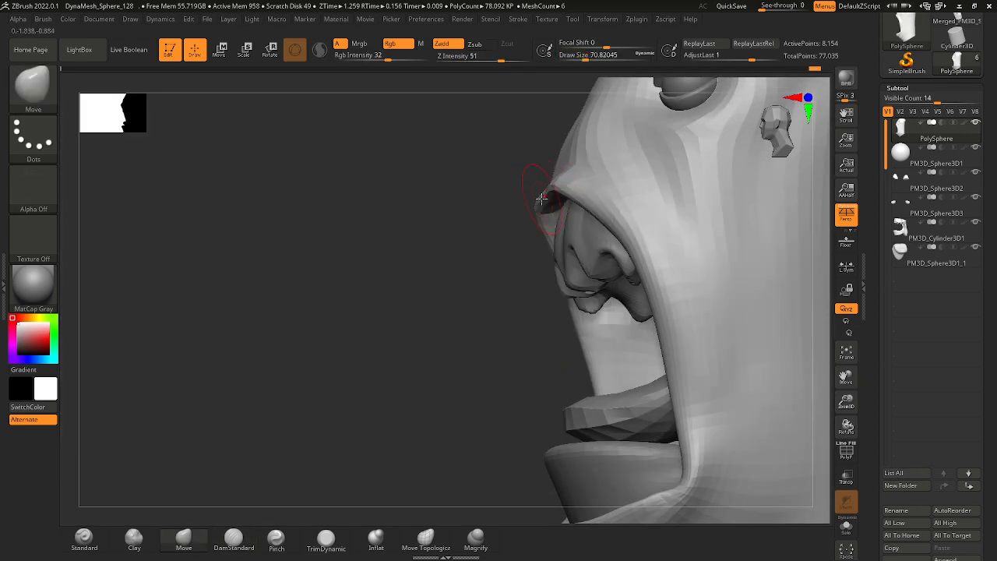
mouse_move(540, 198)
ctrl+right_down()
mouse_move(474, 172)
mouse_move(522, 204)
mouse_move(623, 195)
mouse_move(534, 182)
mouse_move(581, 212)
mouse_move(601, 273)
mouse_move(544, 223)
mouse_move(589, 258)
mouse_move(578, 260)
mouse_move(608, 238)
ctrl+right_up()
alt+right_drag(662, 325, 573, 292)
ctrl+right_drag(573, 292, 533, 285)
ctrl+right_drag(578, 237, 549, 187)
alt+right_drag(631, 226, 538, 335)
ctrl+right_drag(538, 335, 509, 297)
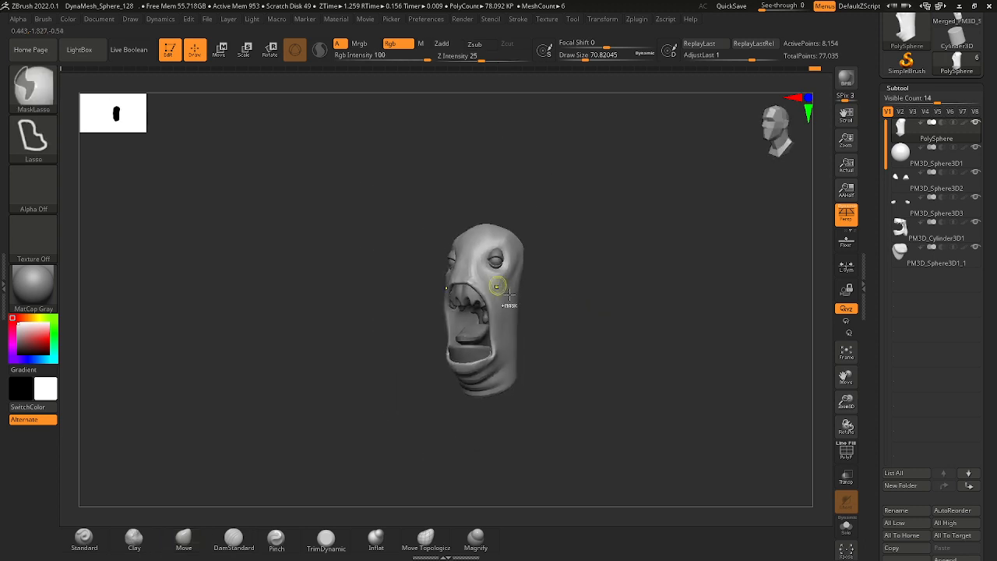
Select the PM3D_Cylinder3D1 subtool and shape tooth-like points along the front of its lower rim at a draw size of about 62.
right_drag(576, 314, 578, 337)
ctrl+right_drag(477, 371, 560, 357)
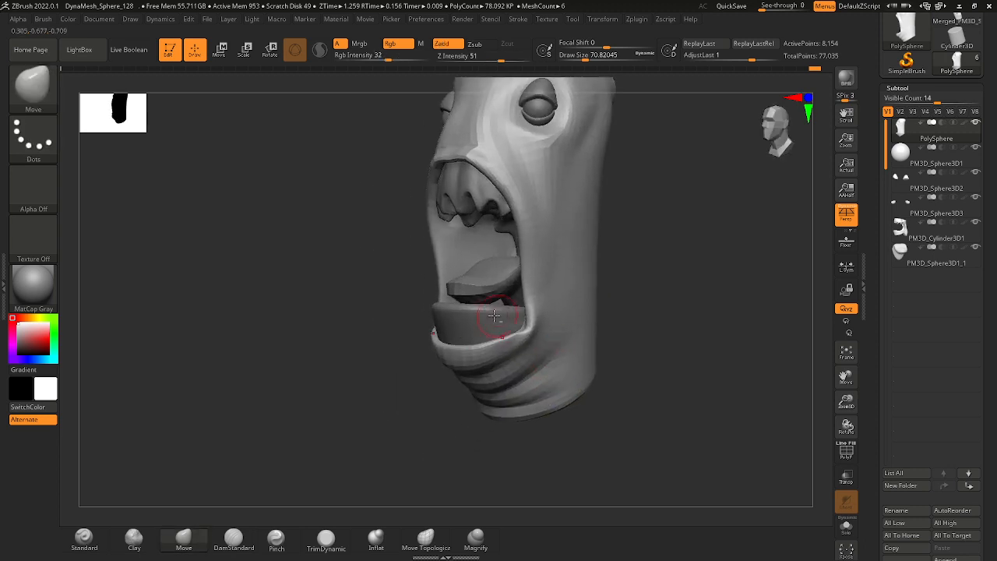
alt+click(501, 321)
mouse_move(618, 343)
right_down()
mouse_move(651, 333)
mouse_move(622, 377)
right_up()
key(space)
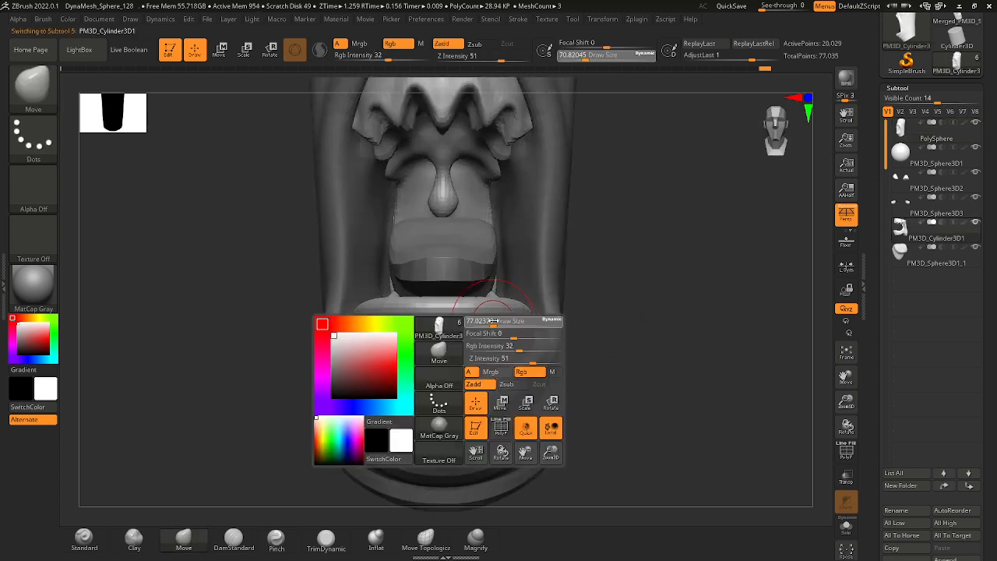
click(494, 321)
click(488, 321)
ctrl+right_drag(481, 317, 452, 332)
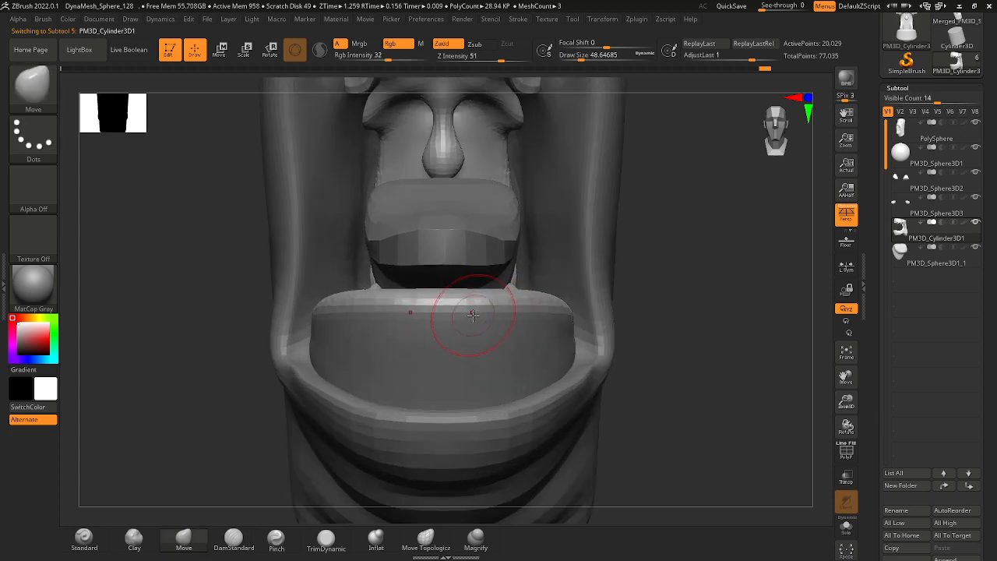
key(space)
click(475, 315)
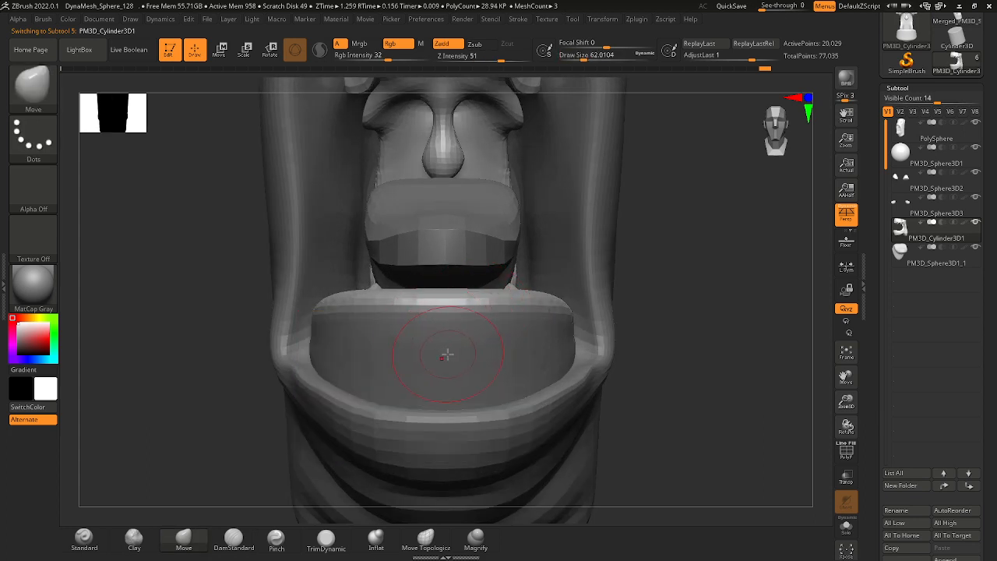
ctrl+right_drag(467, 305, 462, 296)
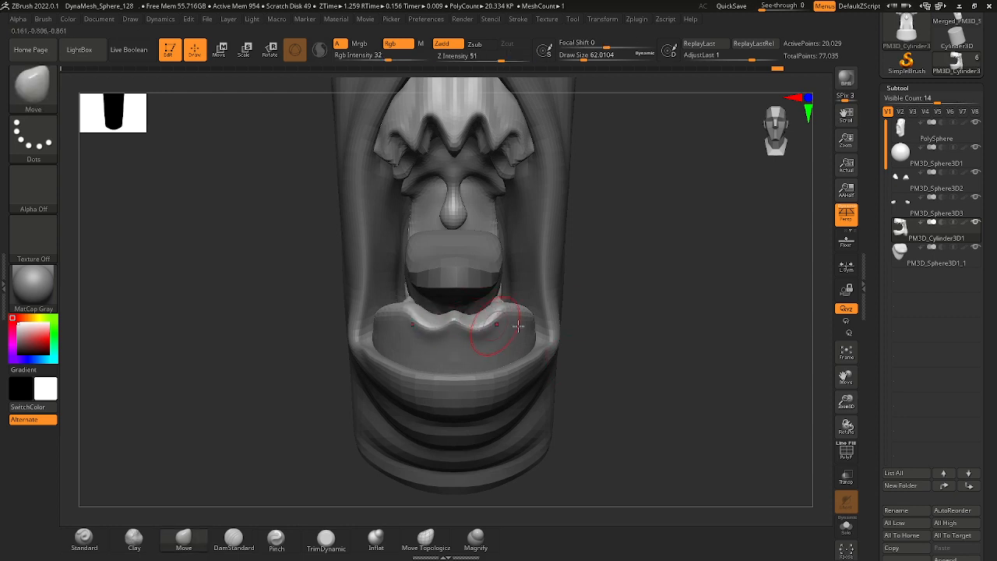
mouse_move(518, 326)
right_down()
mouse_move(527, 357)
mouse_move(463, 340)
right_up()
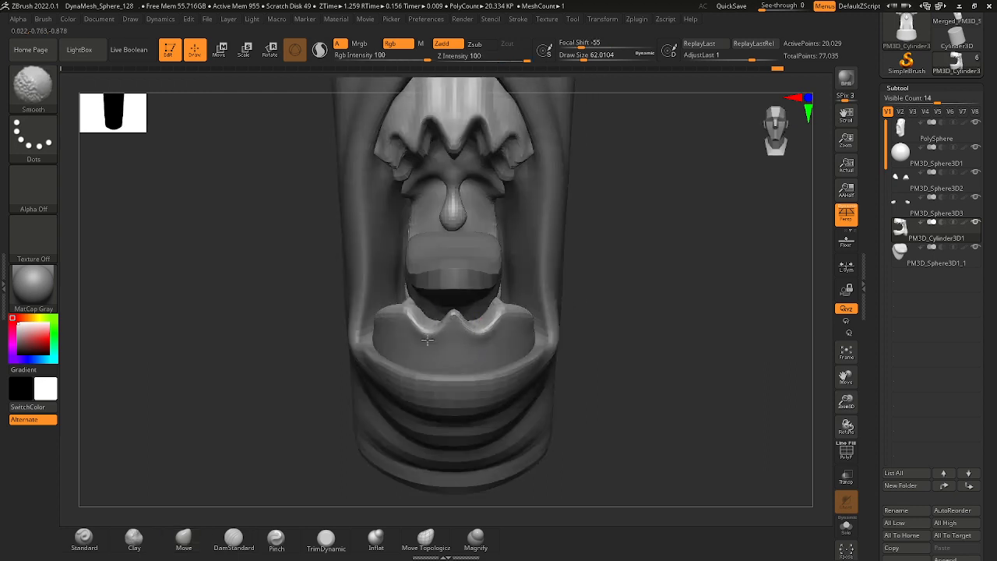
Continue the tooth-like points along the side of the lower gum rim with the Move brush.
key(b)
key(m)
key(v)
right_drag(577, 338, 498, 324)
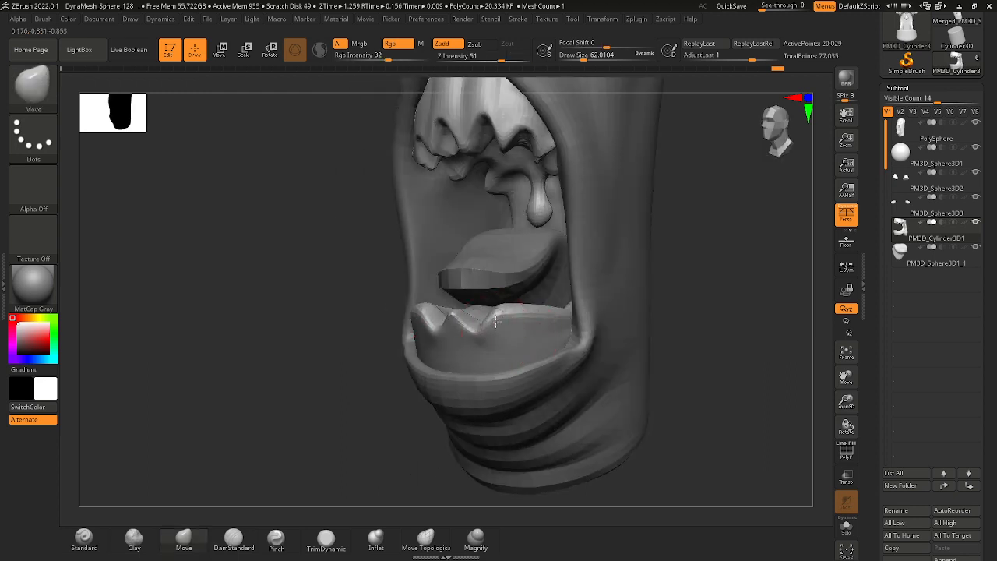
mouse_move(512, 314)
mouse_down()
mouse_move(511, 332)
mouse_move(495, 320)
mouse_move(513, 339)
mouse_up()
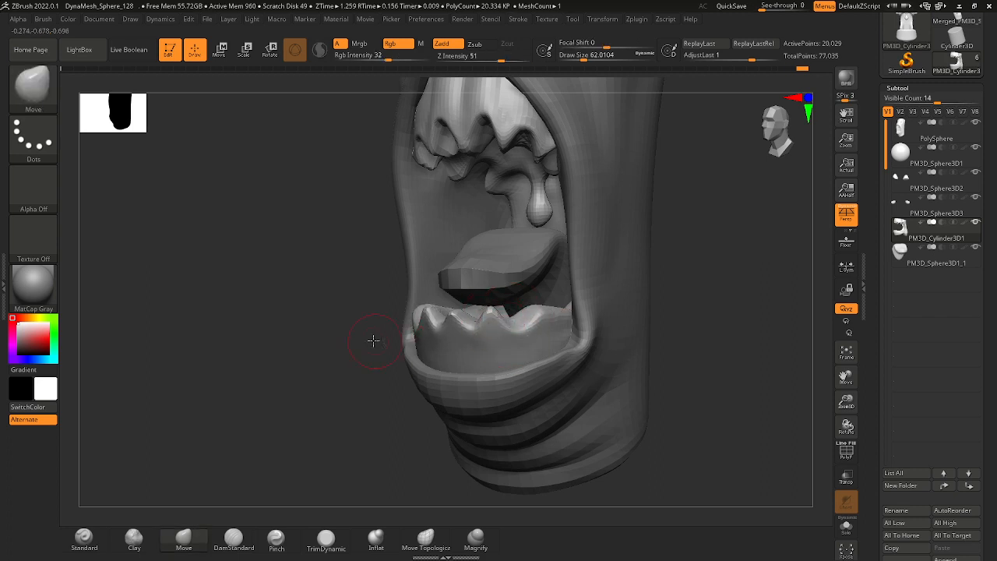
drag(374, 341, 436, 335)
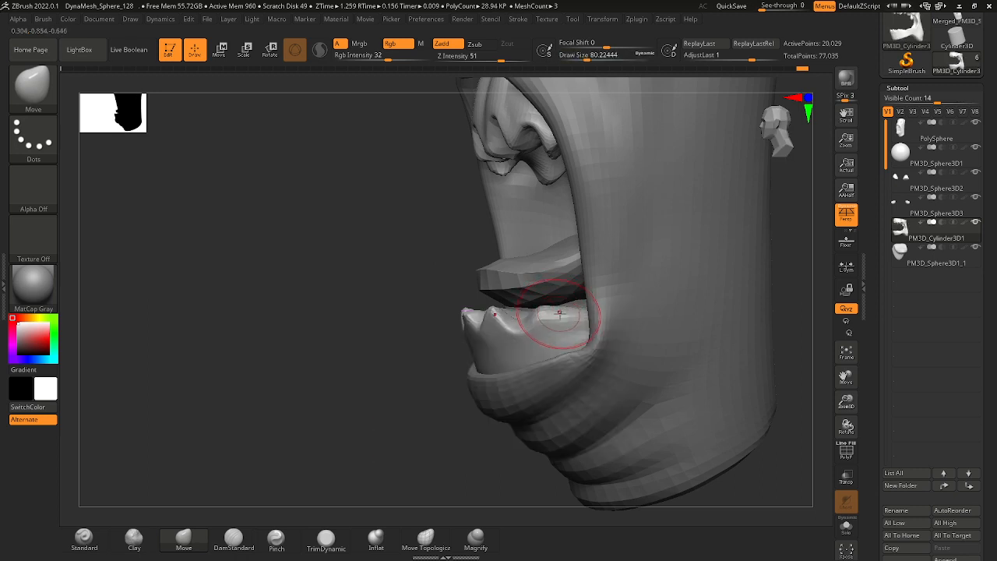
Isolate the PM3D_Cylinder3D1 subtool and extend the tooth shapes toward the back of the lower jaw at a draw size of about 71.
shift+click(977, 223)
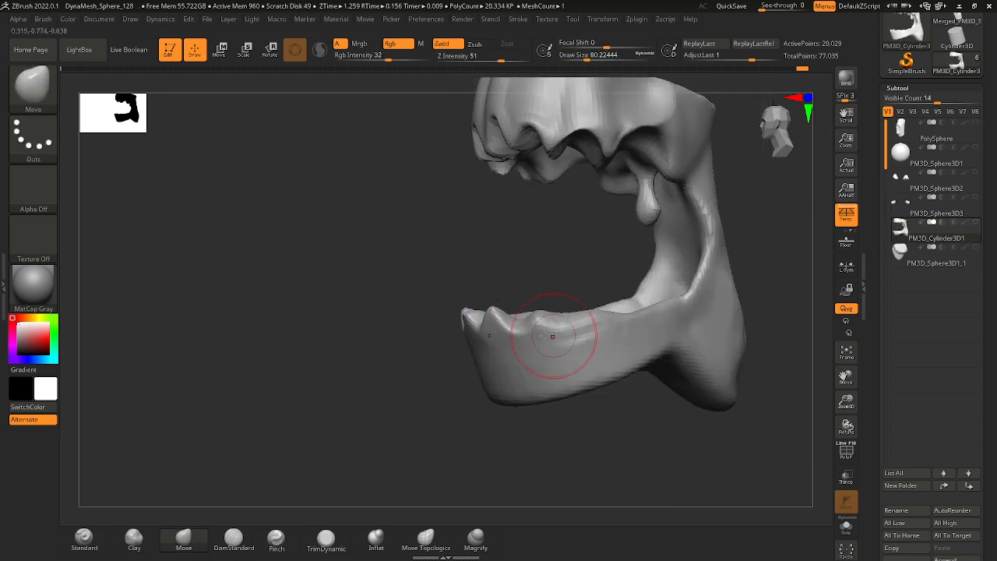
drag(592, 422, 579, 387)
key(space)
drag(572, 315, 567, 341)
drag(604, 419, 602, 385)
drag(677, 407, 651, 385)
mouse_move(664, 314)
mouse_down()
mouse_move(648, 333)
mouse_move(682, 327)
mouse_move(616, 334)
mouse_up()
mouse_move(692, 310)
mouse_down()
mouse_move(689, 300)
mouse_move(743, 395)
mouse_up()
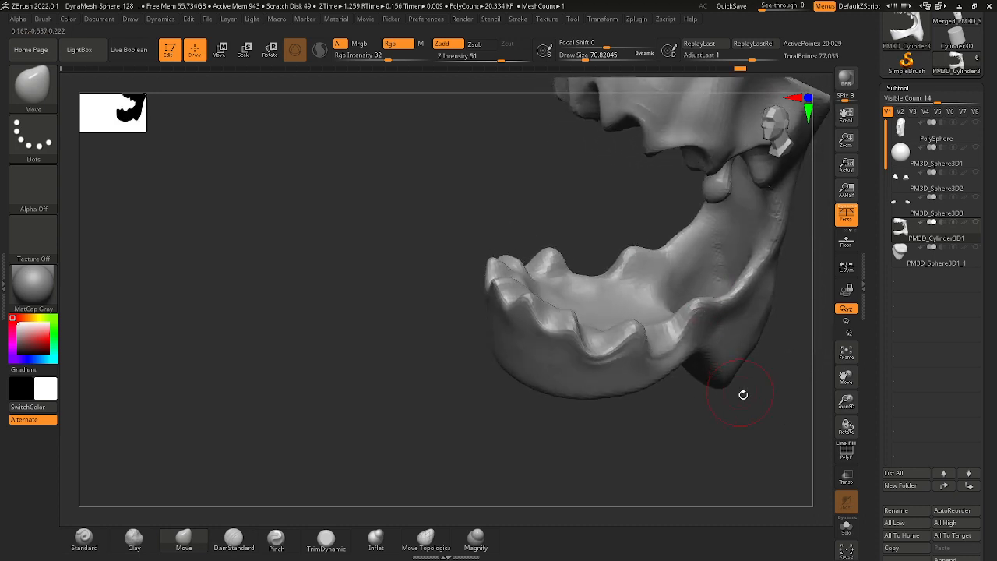
Switch to the Inflat brush and thicken the lower tooth shapes along the jaw rim at a draw size of about 120.
right_click(515, 415)
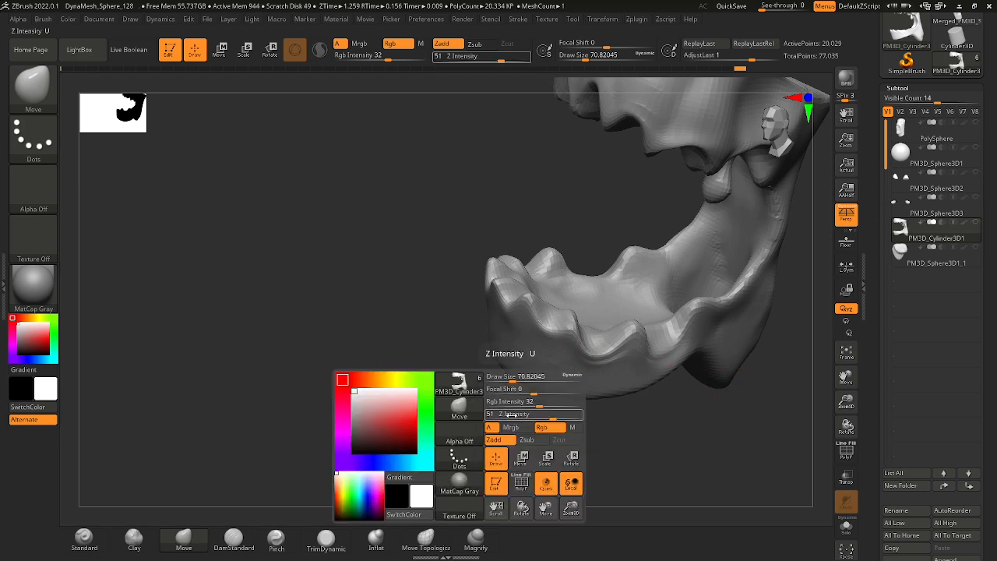
click(467, 412)
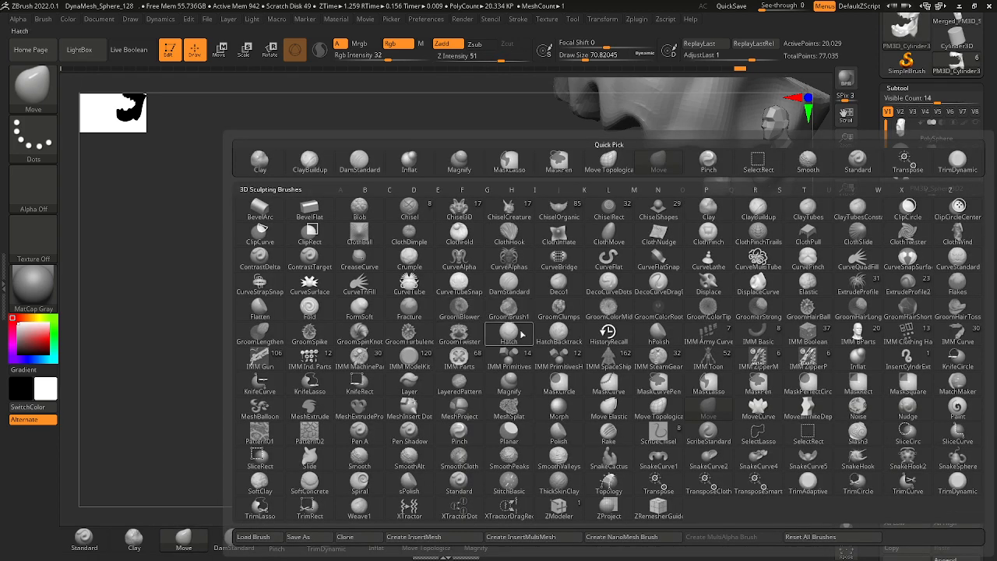
key(i)
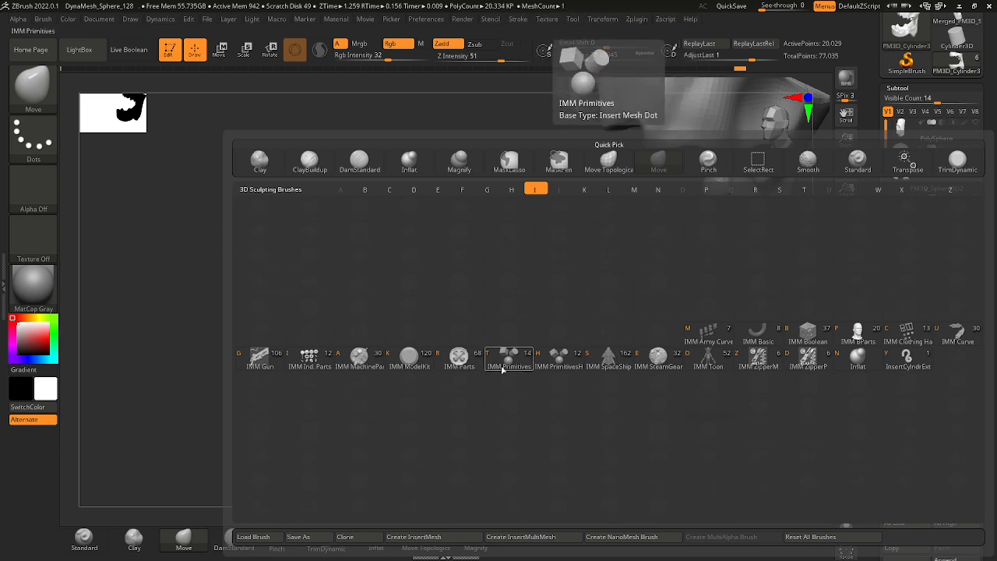
click(858, 357)
right_click(686, 304)
drag(687, 304, 689, 304)
drag(748, 396, 757, 452)
mouse_move(674, 341)
mouse_down()
mouse_move(692, 308)
mouse_move(741, 267)
mouse_move(710, 304)
mouse_up()
drag(677, 398, 657, 423)
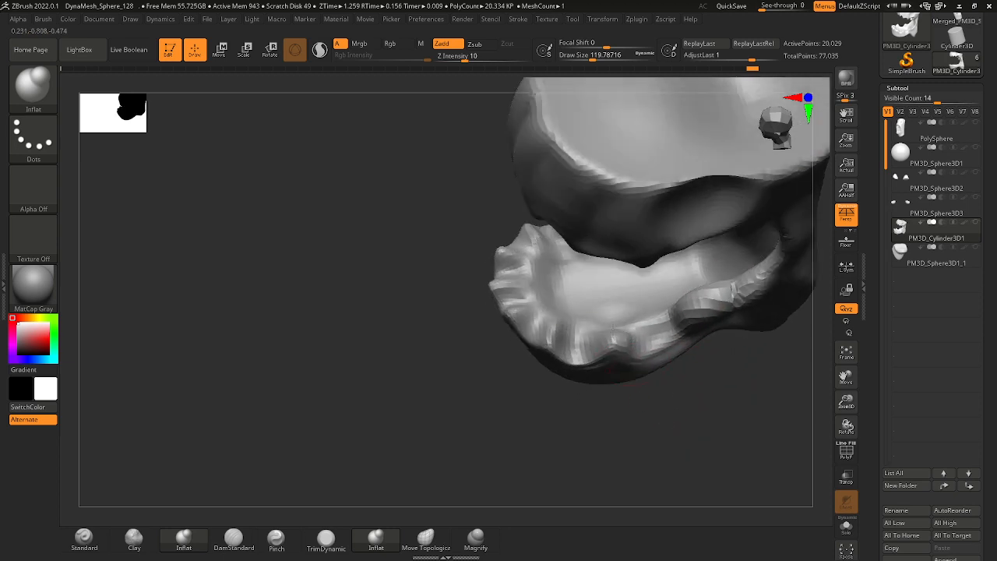
mouse_move(552, 320)
mouse_down()
mouse_move(527, 285)
mouse_move(549, 283)
mouse_up()
drag(649, 424, 726, 381)
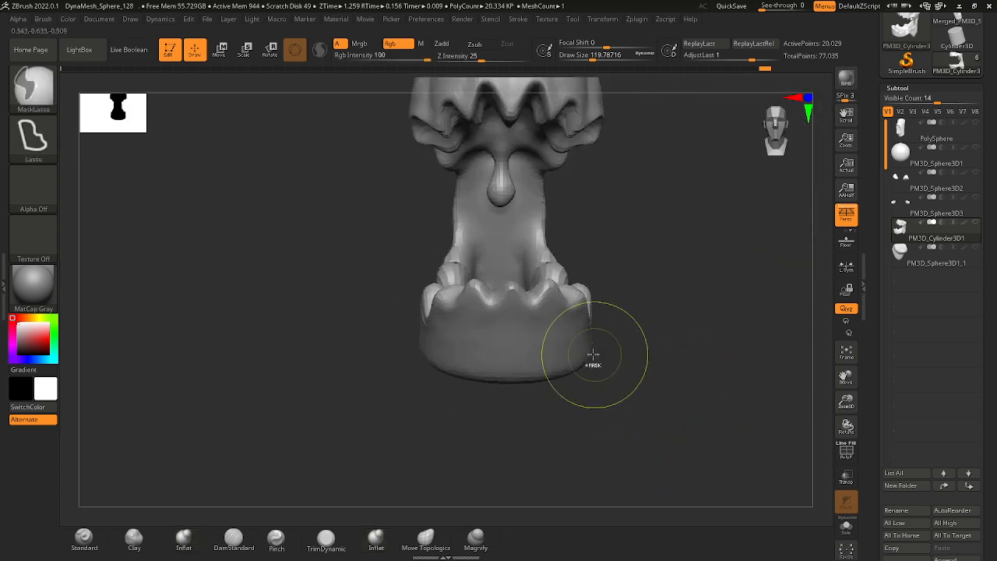
Switch to the Move brush and deepen the gaps between the front lower teeth at a draw size of about 74.
ctrl+right_drag(593, 356, 566, 338)
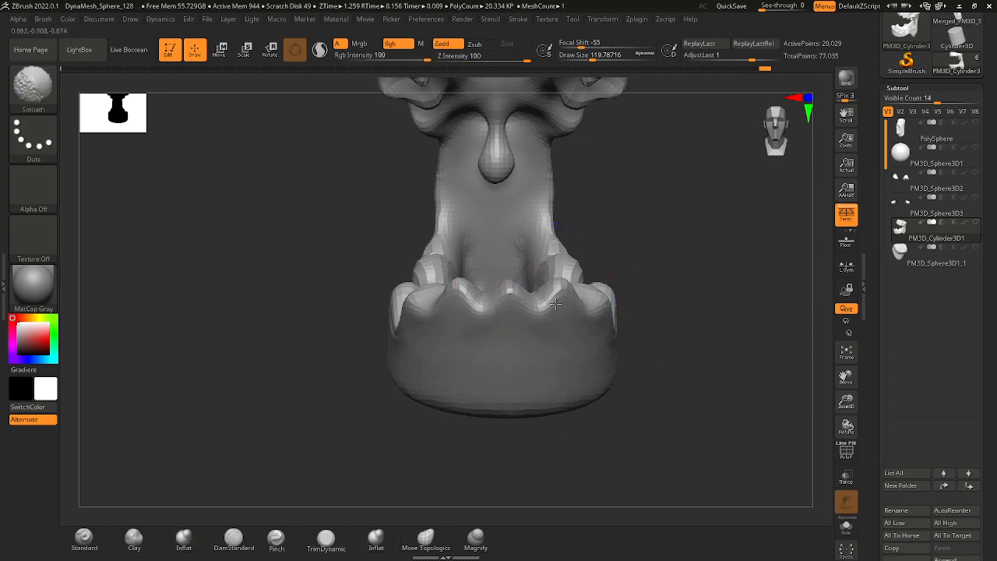
key(b)
click(545, 342)
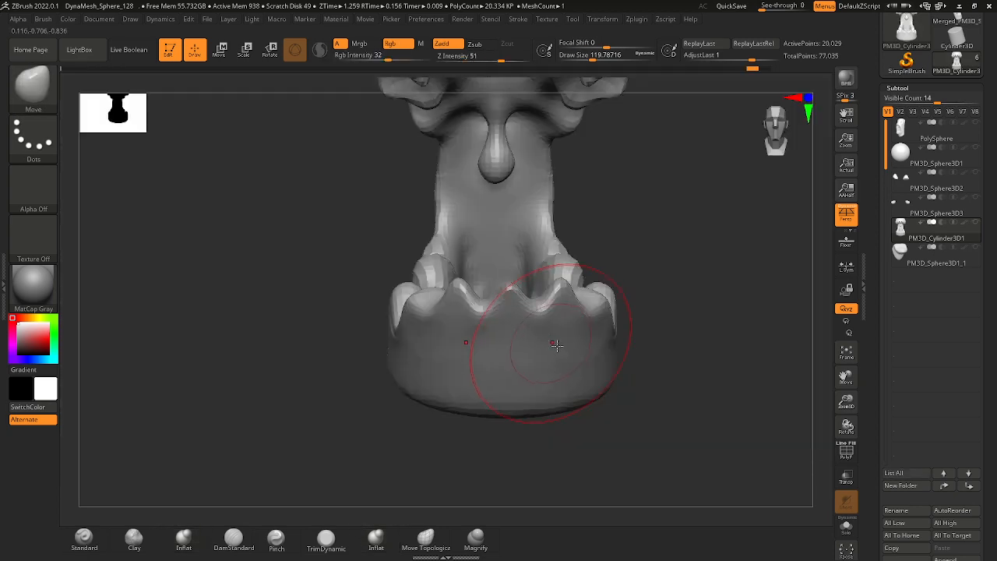
key(space)
drag(538, 321, 538, 310)
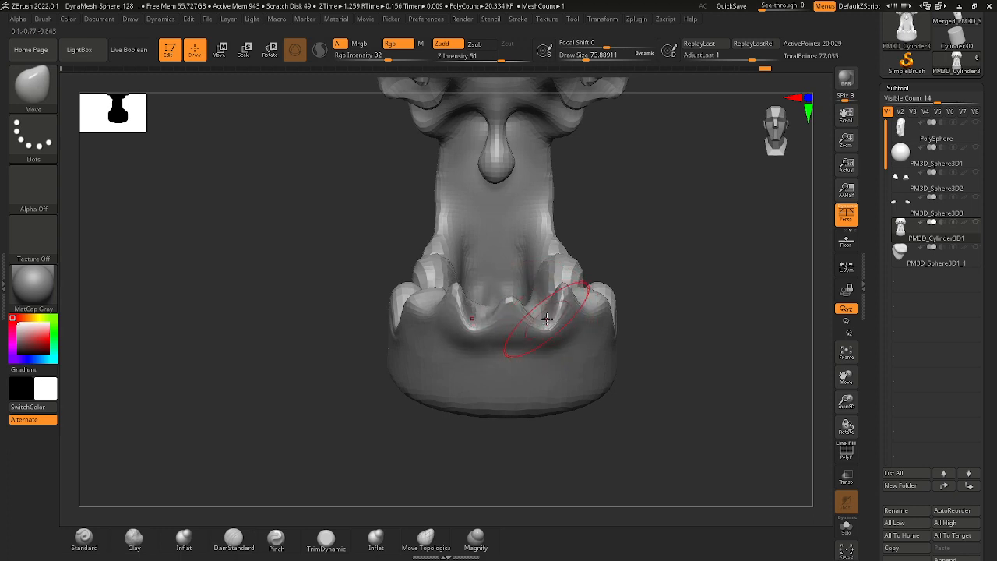
drag(349, 416, 445, 420)
drag(465, 304, 460, 332)
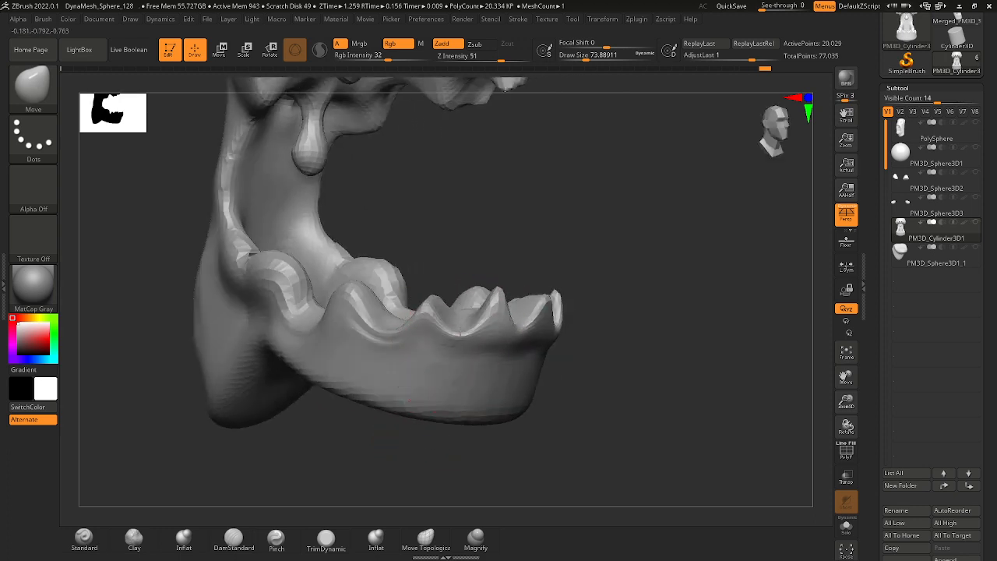
Pull the teeth along the side and back of the lower jaw into sharper points with the Move brush.
mouse_move(432, 258)
mouse_down()
mouse_move(452, 261)
mouse_move(473, 243)
mouse_up()
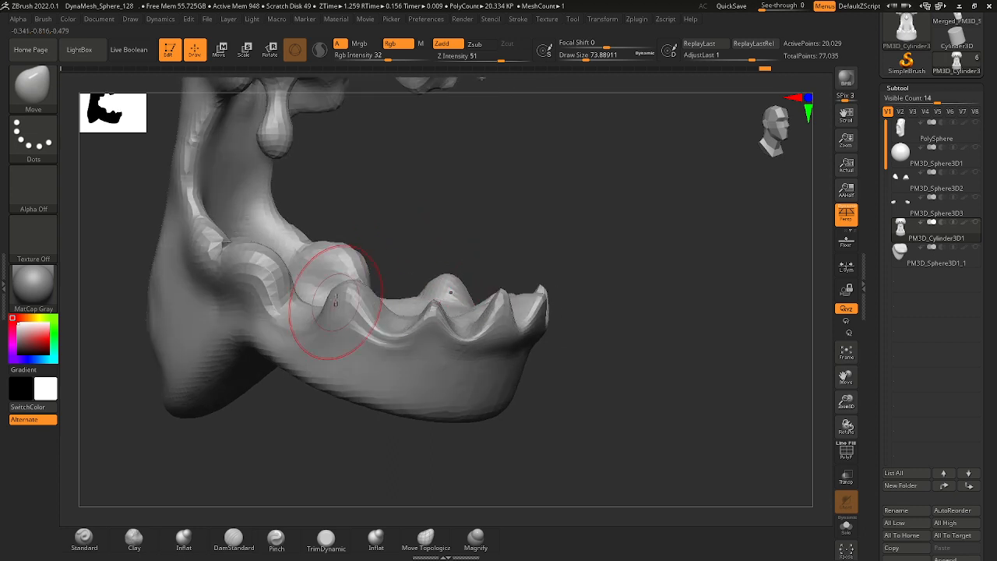
drag(333, 298, 343, 285)
drag(335, 291, 357, 302)
mouse_move(444, 258)
mouse_down()
mouse_move(413, 237)
mouse_move(423, 244)
mouse_up()
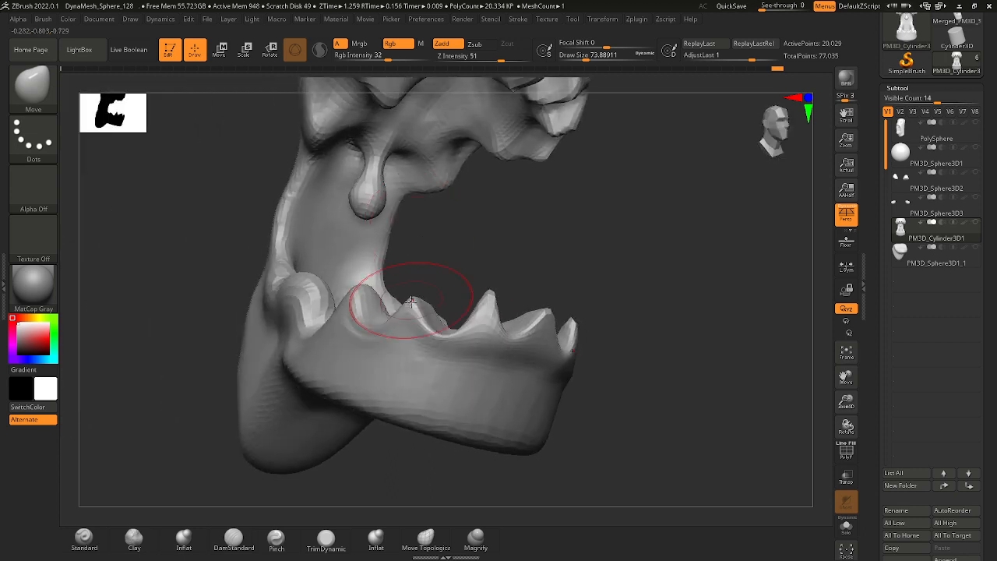
drag(415, 300, 421, 293)
drag(510, 273, 468, 254)
Smooth the outer surface of the lower gum beneath the front teeth and adjust its shape with the Move brush.
key(shift)
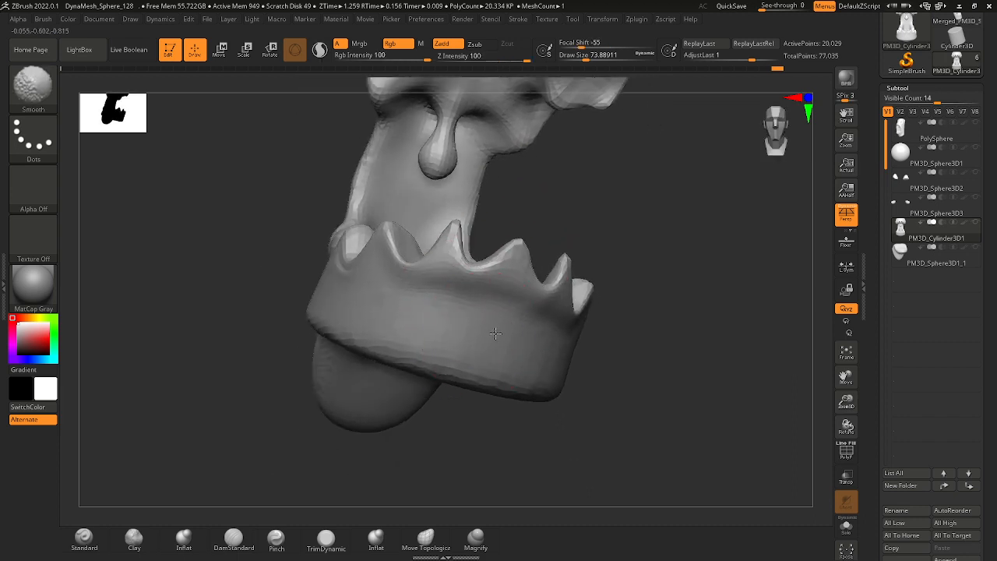
shift+drag(494, 329, 497, 336)
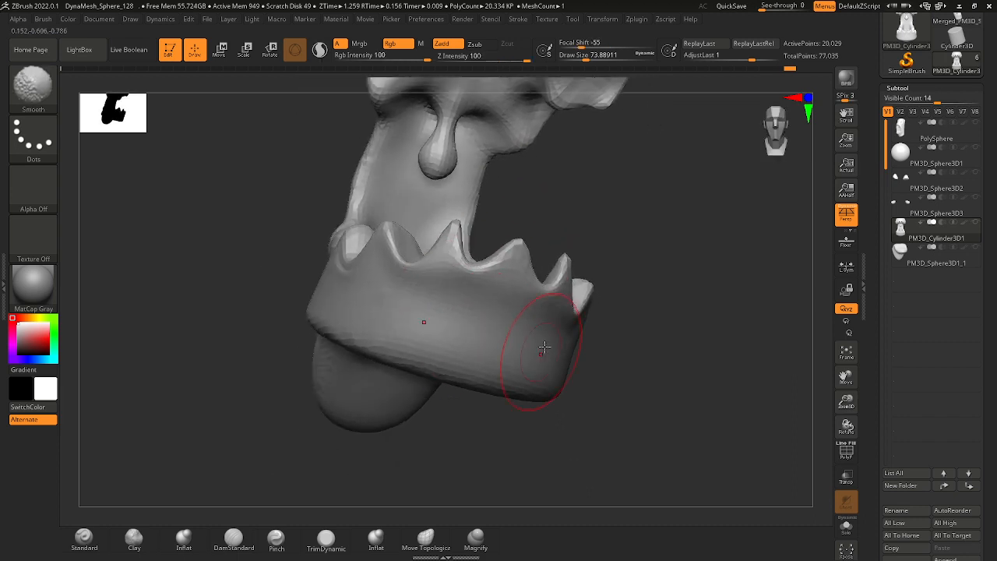
shift+drag(648, 318, 612, 312)
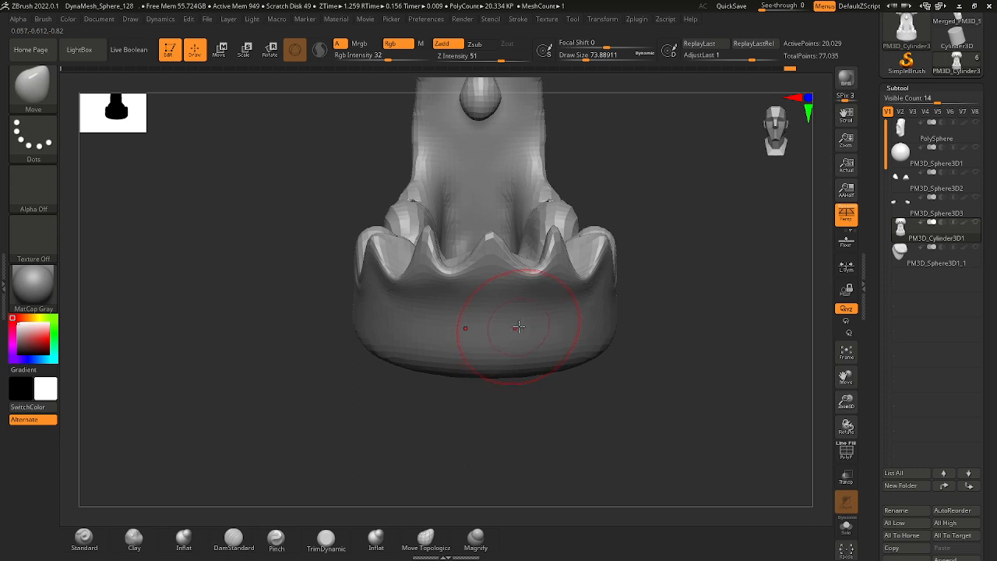
shift+drag(509, 315, 505, 315)
mouse_move(603, 289)
ctrl+right_down()
mouse_move(562, 253)
mouse_move(565, 275)
ctrl+right_up()
ctrl+right_drag(579, 219, 511, 301)
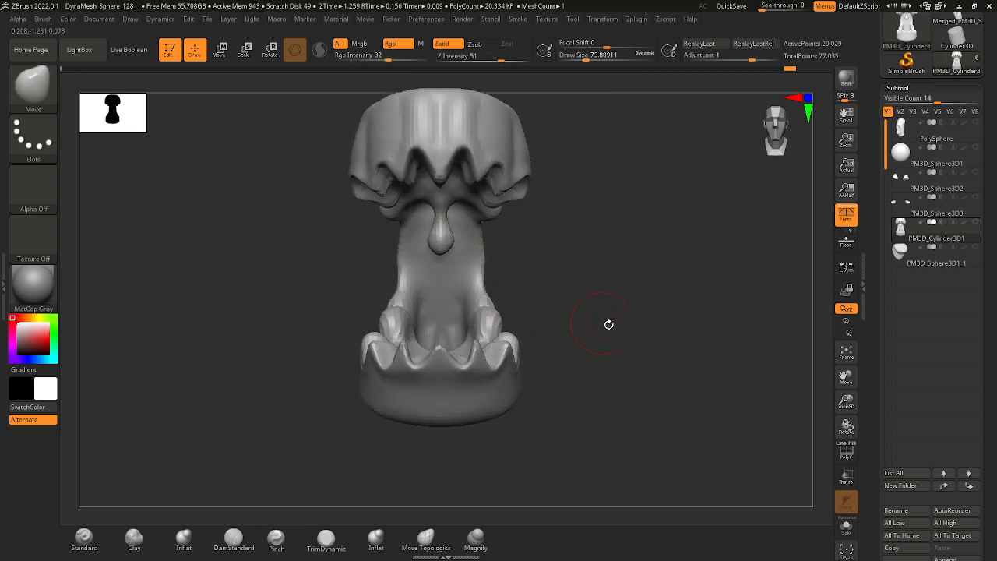
Show all subtools again, select the PolySphere head and smooth the back and side of the neck at a draw size of about 163.
drag(608, 324, 701, 319)
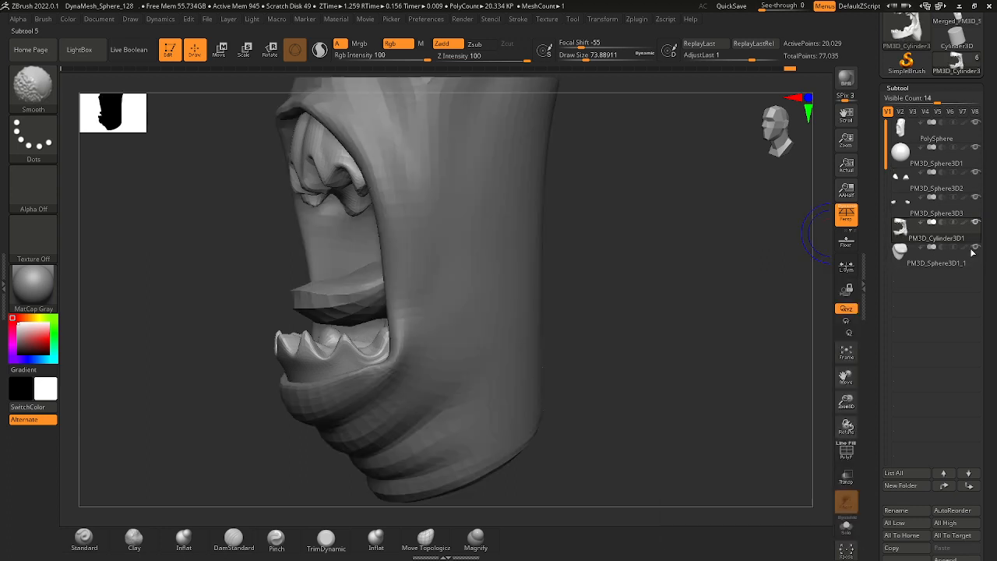
mouse_move(650, 229)
mouse_down()
mouse_move(628, 334)
mouse_move(454, 236)
mouse_up()
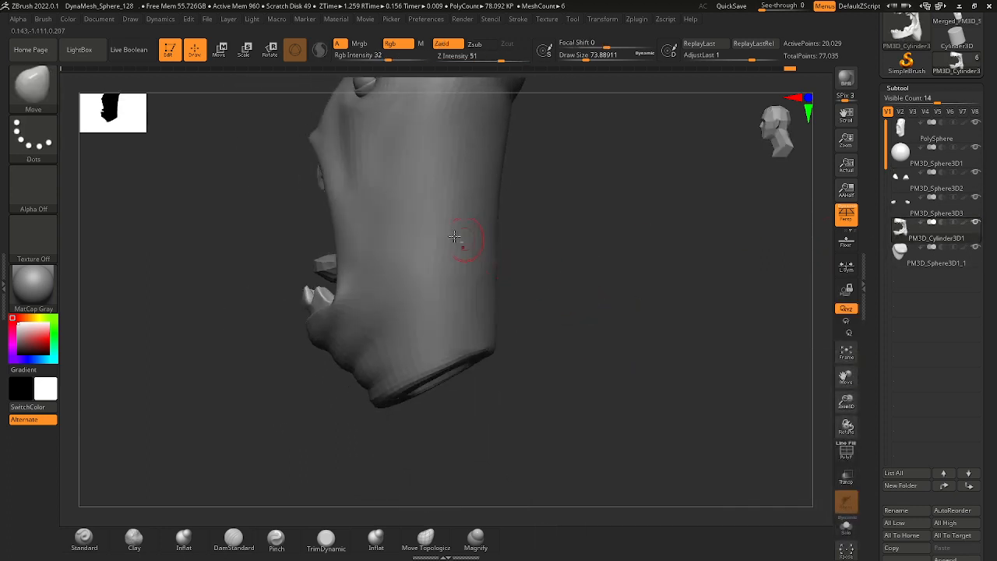
alt+click(451, 234)
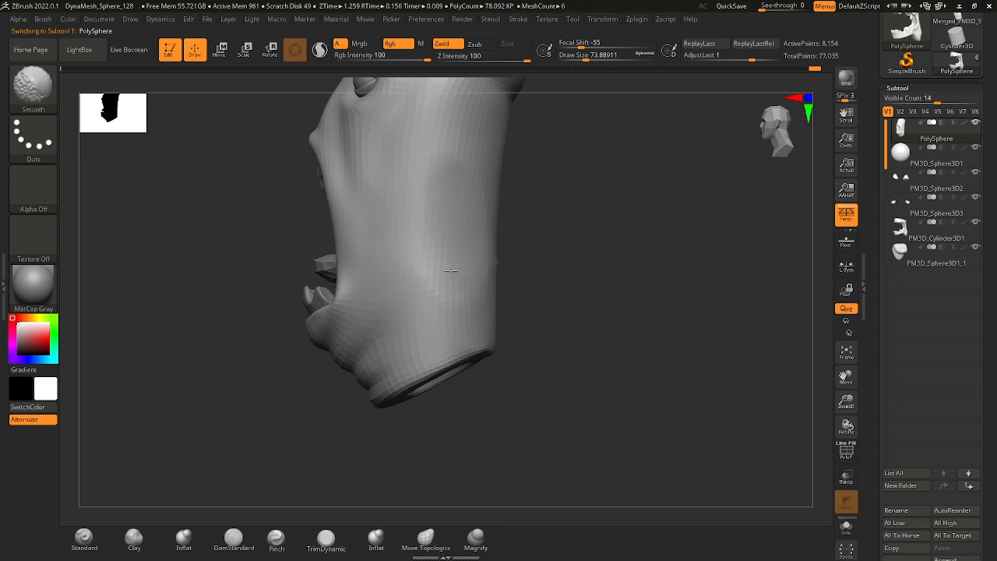
mouse_move(556, 250)
mouse_down()
mouse_move(489, 250)
mouse_move(471, 235)
mouse_up()
key(space)
key(shift)
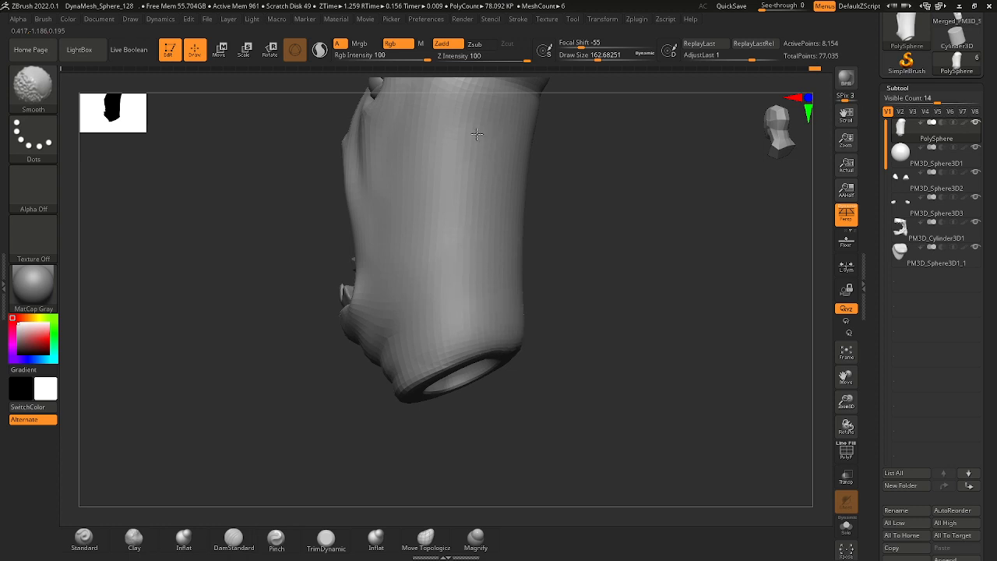
mouse_move(498, 249)
mouse_down()
mouse_move(503, 285)
mouse_move(508, 252)
mouse_move(541, 270)
mouse_move(507, 276)
mouse_up()
ctrl+right_drag(399, 319, 416, 350)
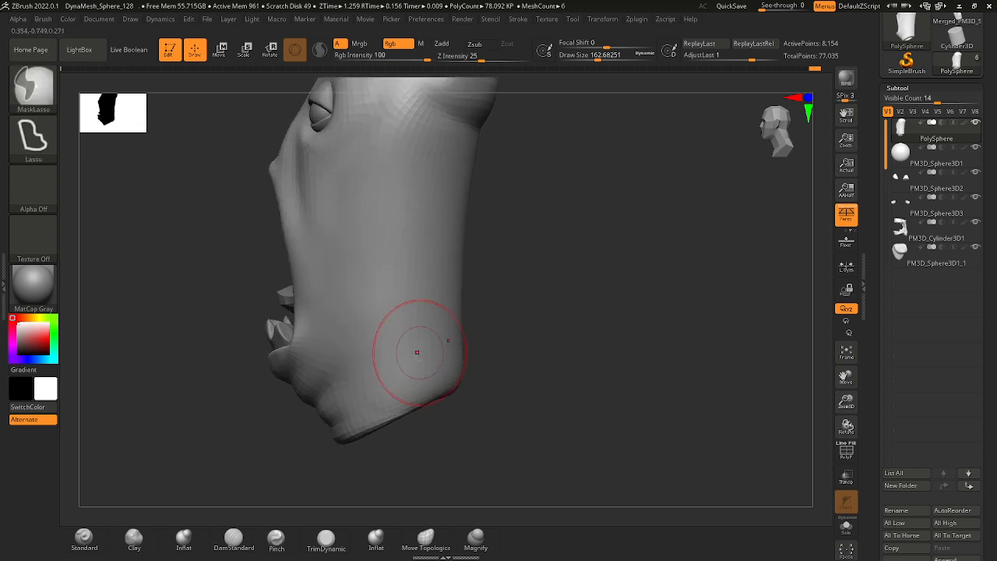
Smooth the bulge at the back of the skull at a draw size of about 124.
key(space)
click(391, 378)
key(shift)
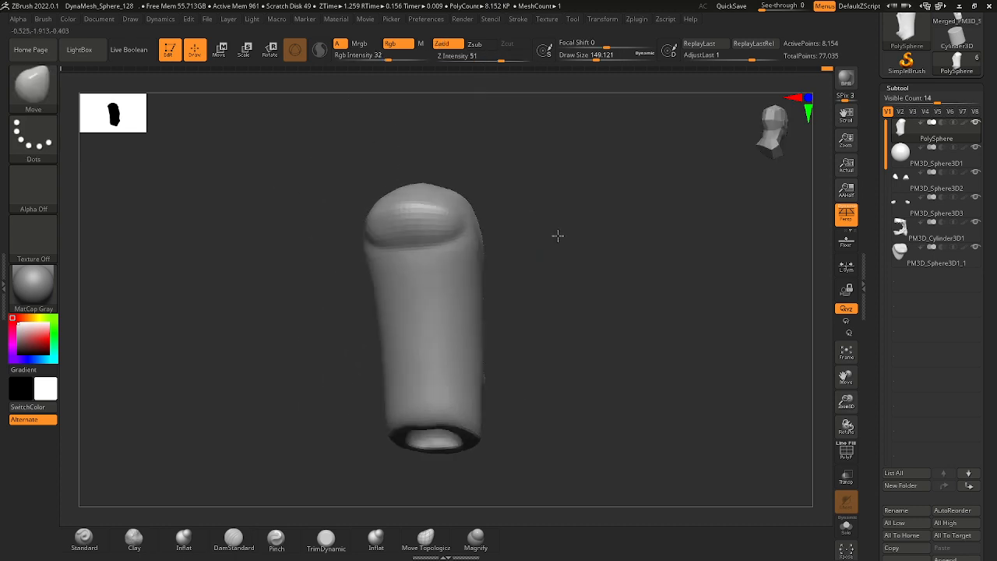
right_drag(558, 237, 483, 234)
ctrl+right_drag(483, 233, 452, 252)
key(space)
drag(435, 215, 436, 224)
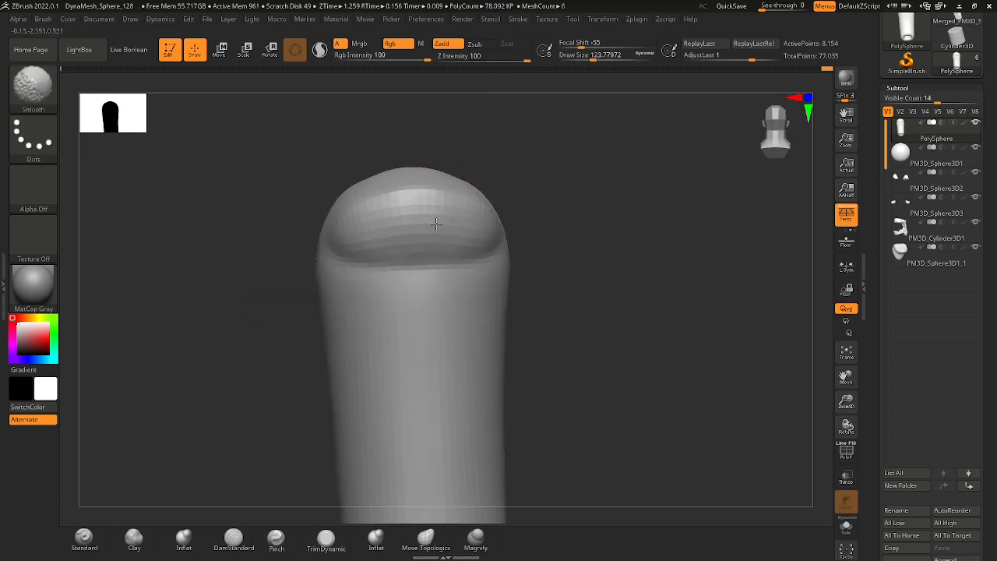
mouse_move(502, 199)
right_down()
mouse_move(603, 189)
mouse_move(591, 192)
right_up()
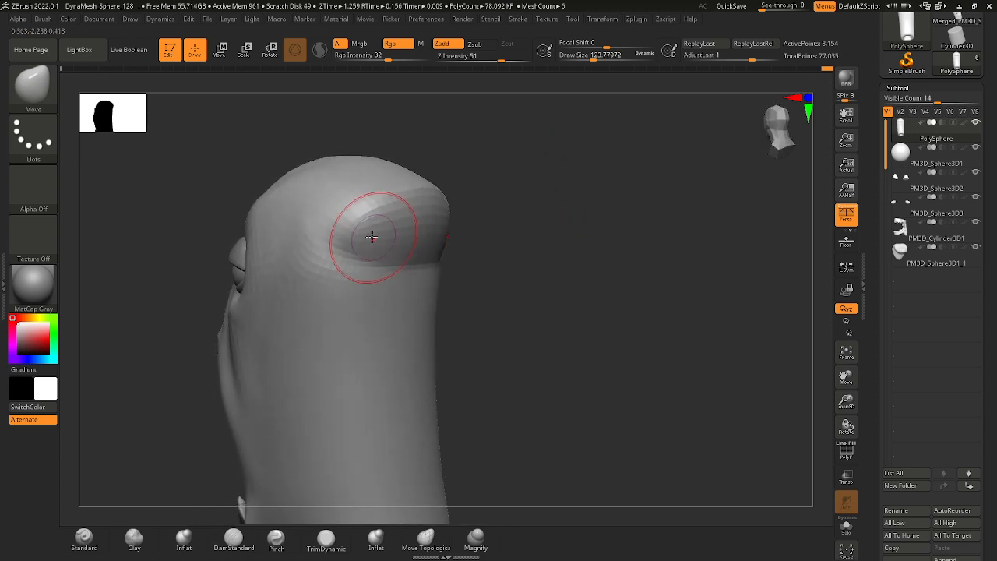
Reshape the side of the skull's rear bulge with the Move brush and smooth the transition.
mouse_move(362, 250)
shift+mouse_down()
mouse_move(383, 243)
mouse_move(367, 227)
shift+mouse_up()
mouse_move(357, 219)
right_down()
mouse_move(468, 249)
mouse_move(452, 243)
right_up()
shift+drag(425, 232, 405, 233)
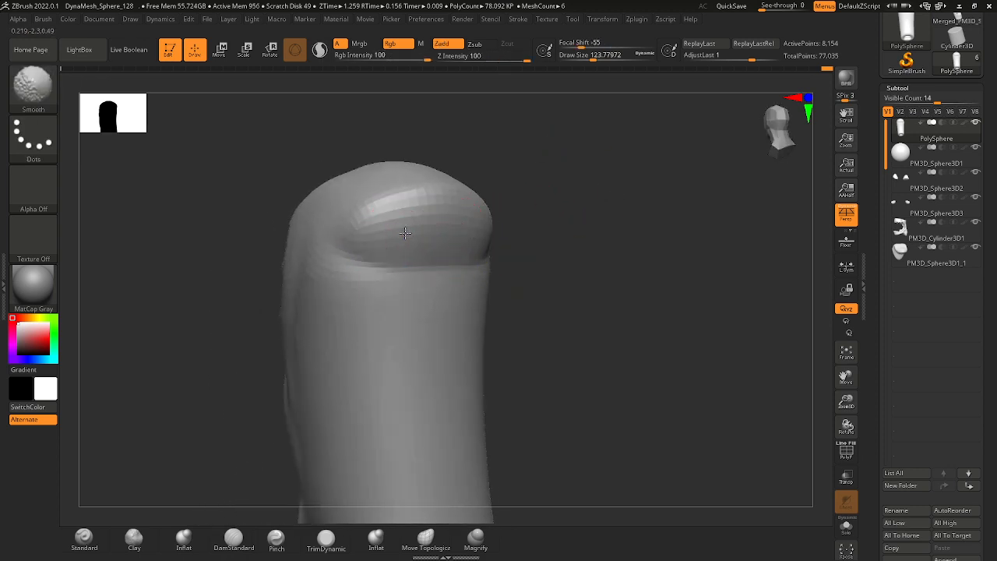
mouse_move(496, 229)
right_down()
mouse_move(507, 273)
mouse_move(462, 292)
right_up()
Switch to the DamStandard brush and carve the crease beneath the skull's rear bulge at a draw size of about 167.
key(b)
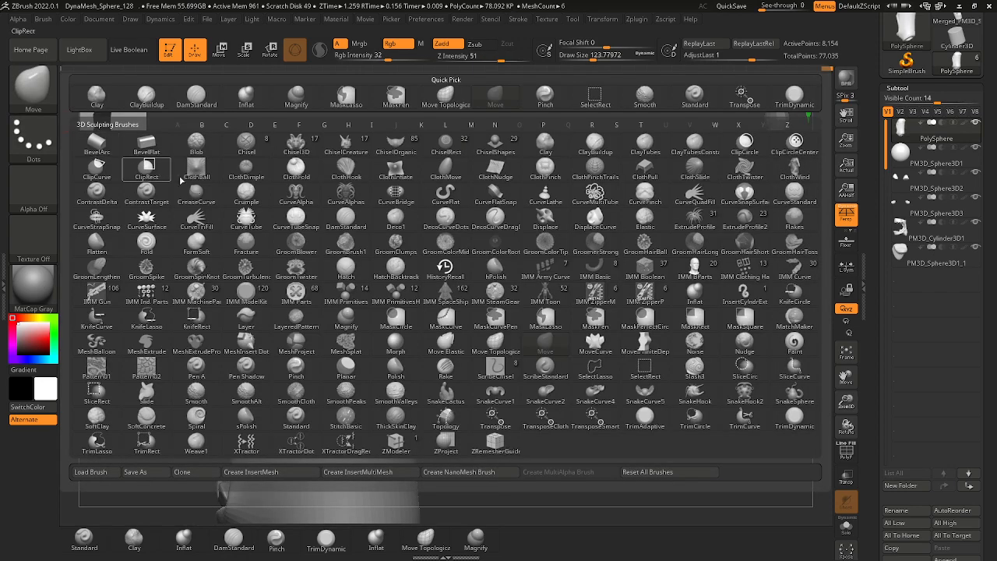
key(d)
click(353, 220)
key(space)
click(417, 269)
right_drag(418, 271, 445, 278)
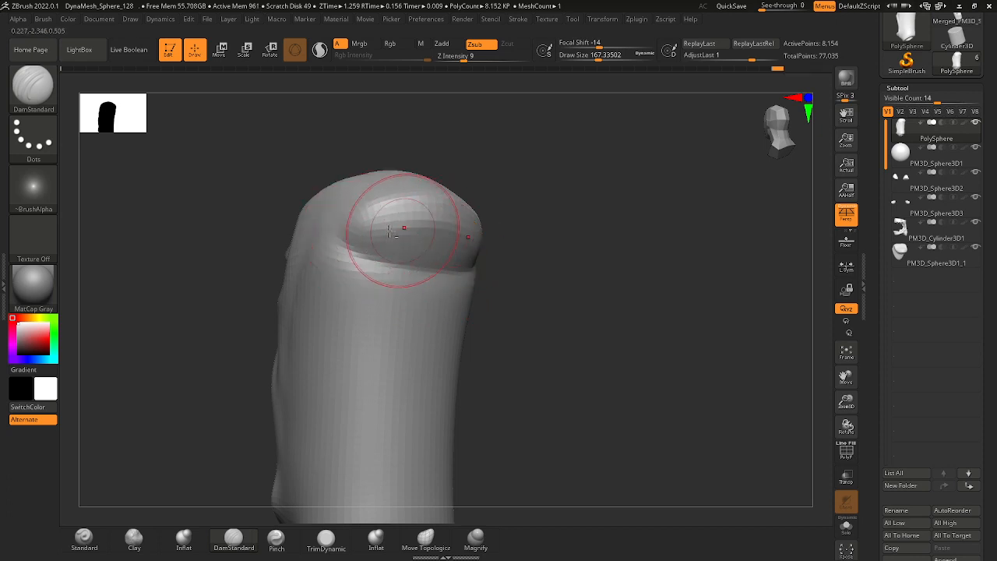
mouse_move(450, 216)
right_down()
mouse_move(553, 238)
mouse_move(473, 216)
mouse_move(479, 223)
mouse_move(448, 180)
right_up()
right_drag(348, 177, 485, 242)
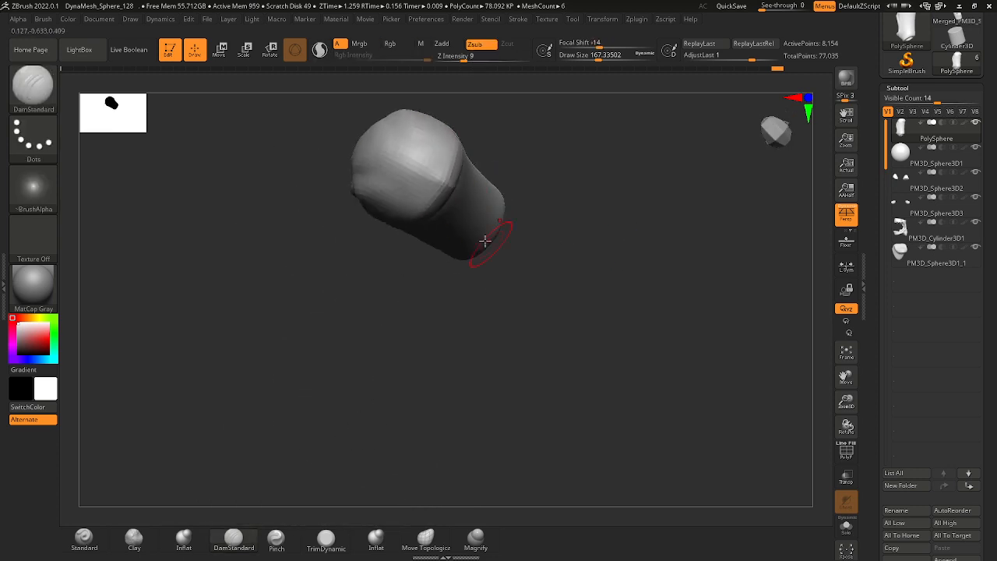
right_drag(445, 190, 463, 236)
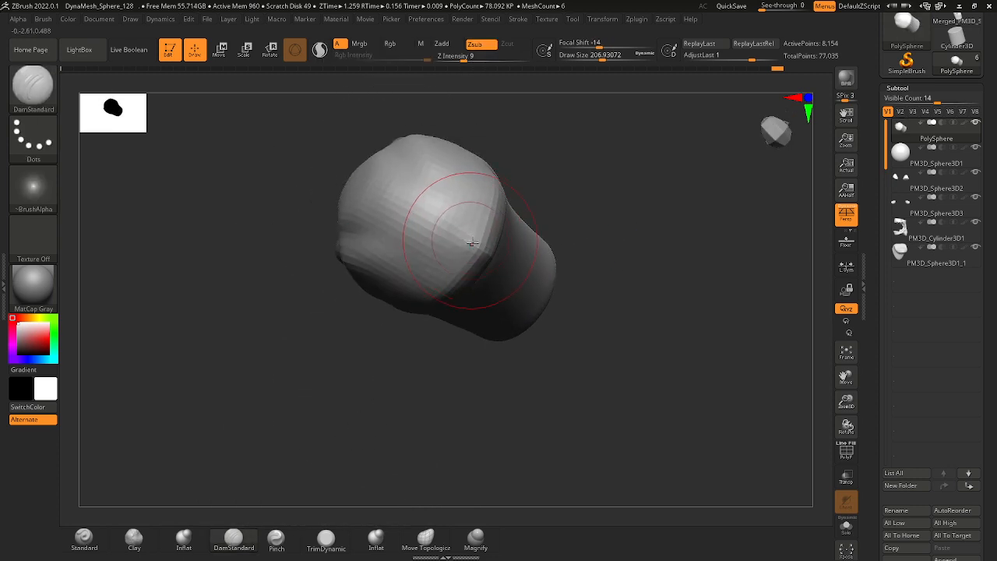
Sculpt the crown and upper side of the skull with the DamStandard brush at a draw size of about 112.
mouse_move(546, 199)
right_down()
mouse_move(569, 192)
mouse_move(567, 209)
right_up()
key(space)
drag(484, 225, 466, 231)
right_drag(460, 229, 455, 249)
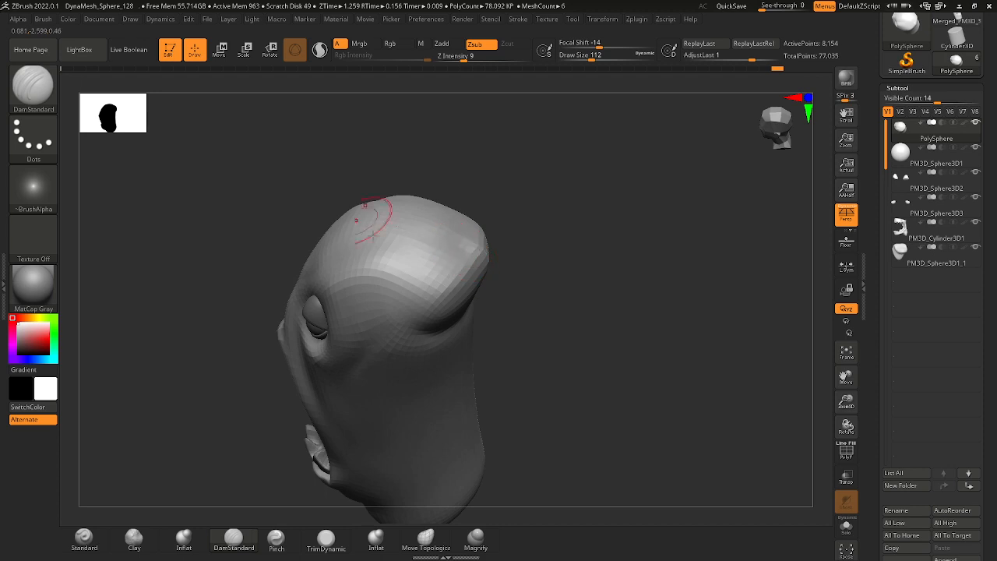
mouse_move(372, 234)
right_down()
mouse_move(452, 263)
mouse_move(363, 219)
right_up()
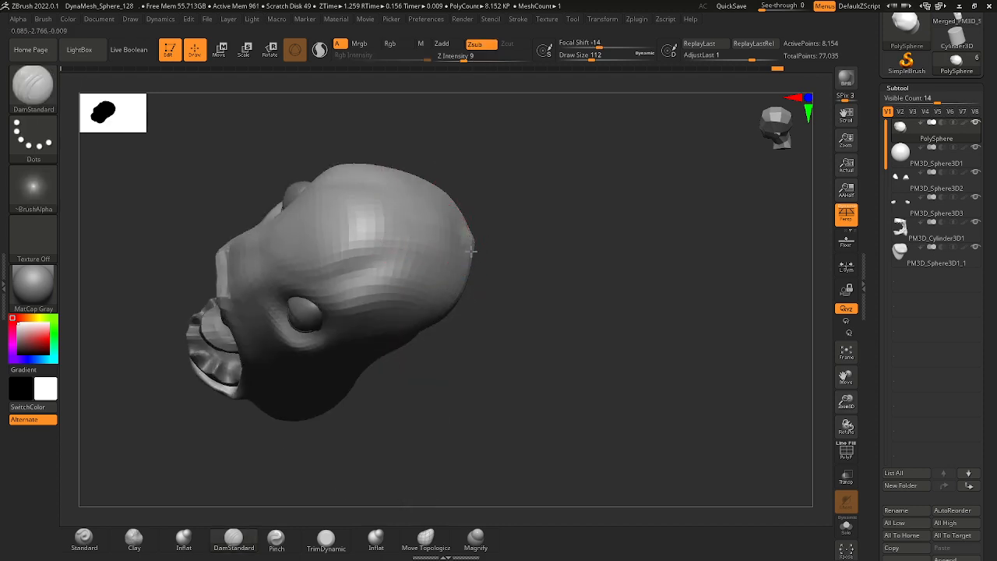
right_drag(530, 234, 460, 218)
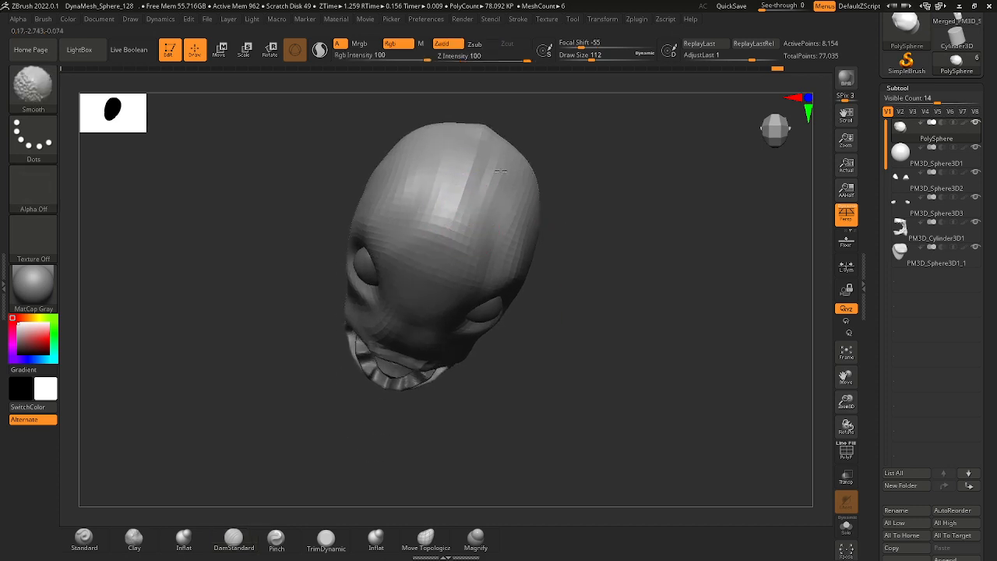
Refine the middle of the crown and forehead with DamStandard, and smooth the forehead at a draw size of about 87.
right_click(497, 203)
click(503, 203)
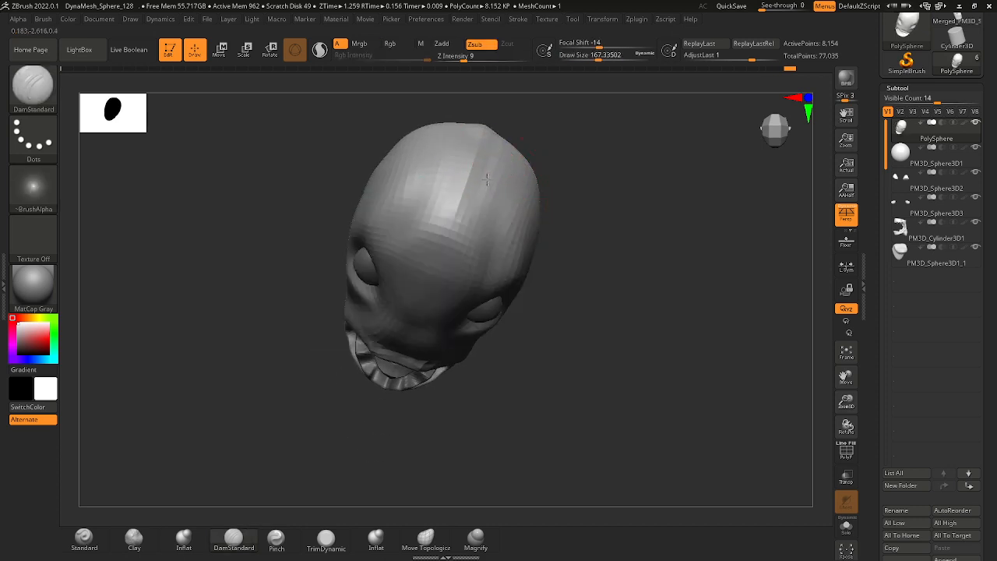
right_drag(535, 245, 466, 234)
shift+drag(452, 201, 456, 238)
right_click(453, 224)
click(449, 225)
right_click(457, 237)
click(453, 236)
key(shift)
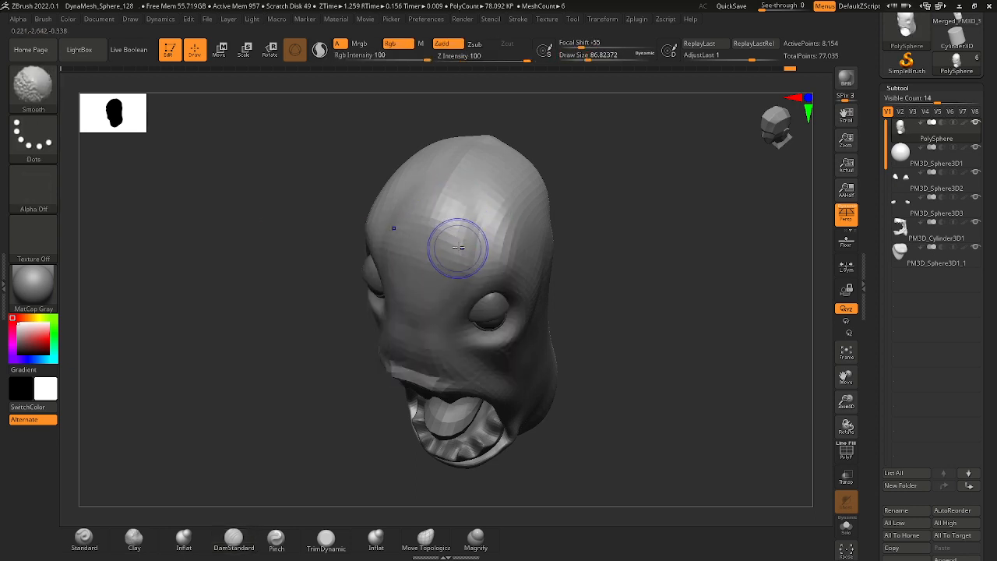
Carve curved skin folds across the back of the neck with the DamStandard brush at a draw size of about 245.
mouse_move(568, 227)
mouse_down()
mouse_move(529, 254)
mouse_move(560, 312)
mouse_up()
alt+right_drag(562, 314, 543, 234)
mouse_move(543, 233)
right_down()
mouse_move(545, 272)
mouse_move(525, 276)
mouse_move(590, 283)
mouse_move(545, 276)
mouse_move(573, 288)
mouse_move(588, 241)
right_up()
key(ctrl)
right_drag(588, 241, 591, 204)
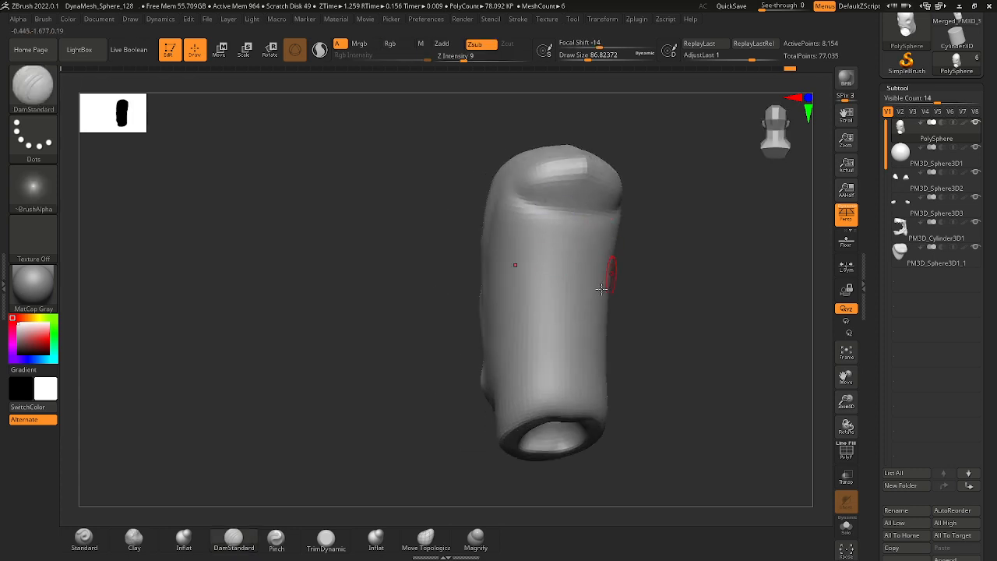
key(space)
key(space)
drag(546, 354, 566, 355)
right_drag(582, 355, 681, 357)
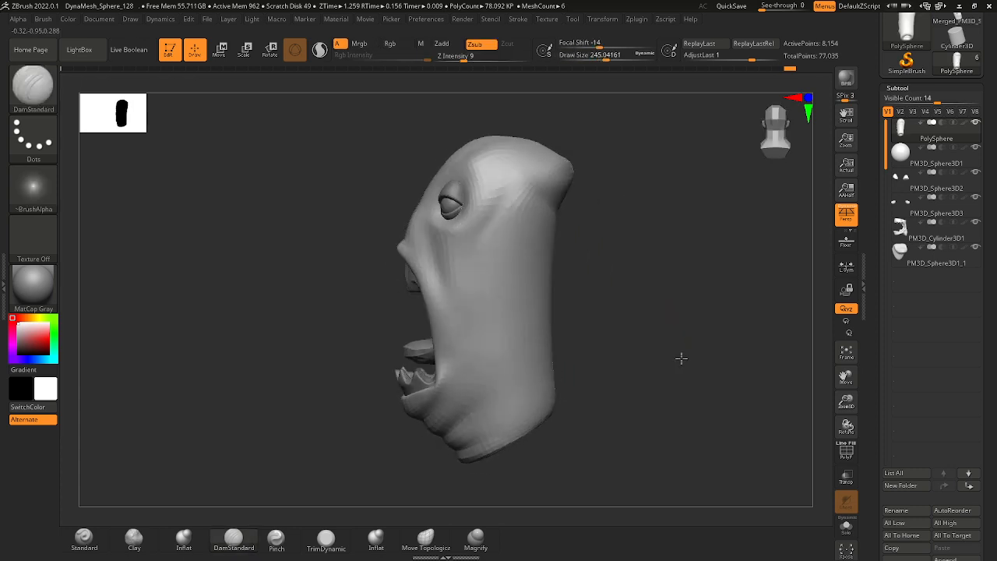
mouse_move(549, 355)
alt+right_down()
mouse_move(549, 330)
mouse_move(578, 294)
alt+right_up()
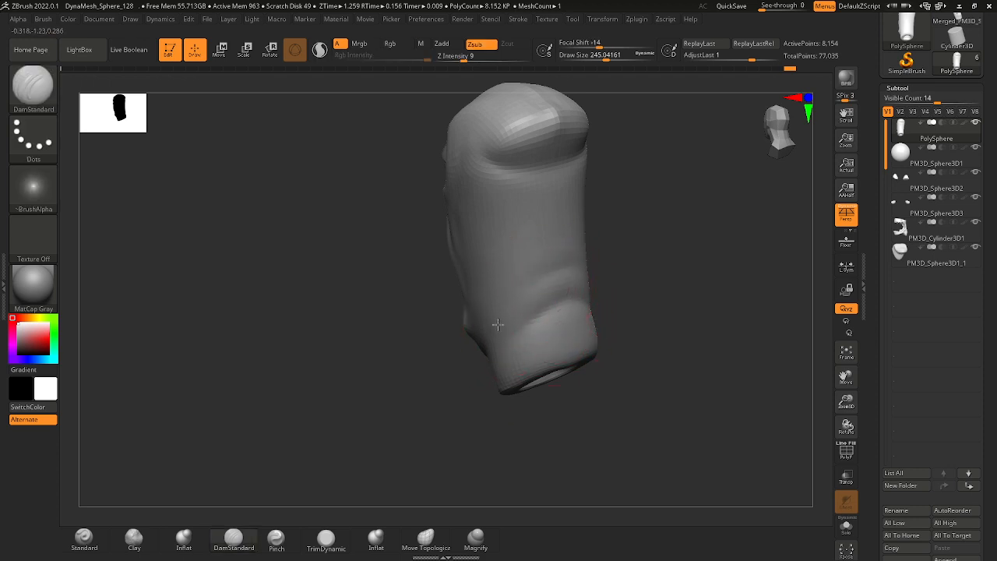
mouse_move(509, 336)
right_down()
mouse_move(565, 300)
mouse_move(548, 274)
mouse_move(547, 285)
right_up()
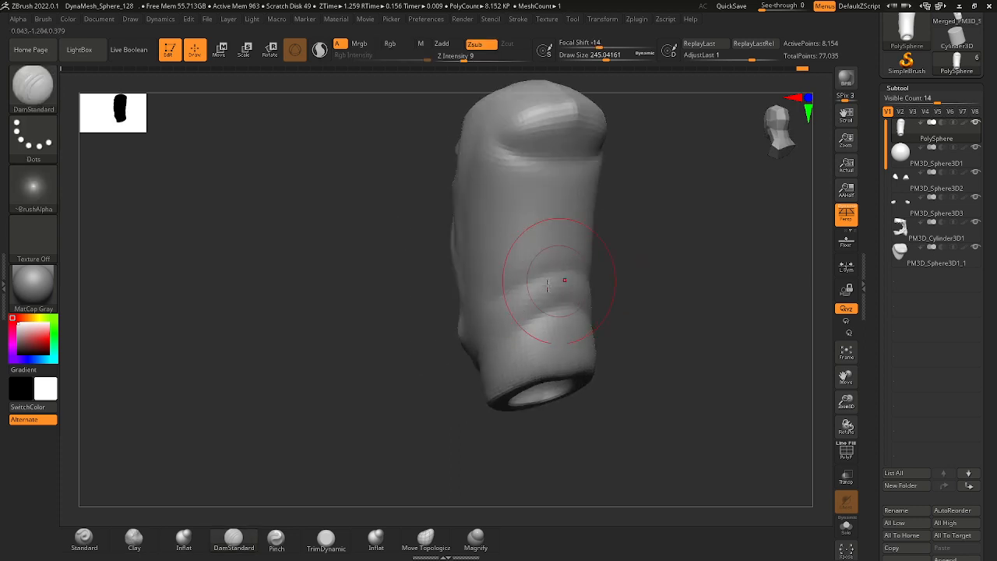
Deepen the neck folds and extend them toward the sides with DamStandard at draw sizes of about 167 and 228.
key(space)
drag(565, 313, 500, 352)
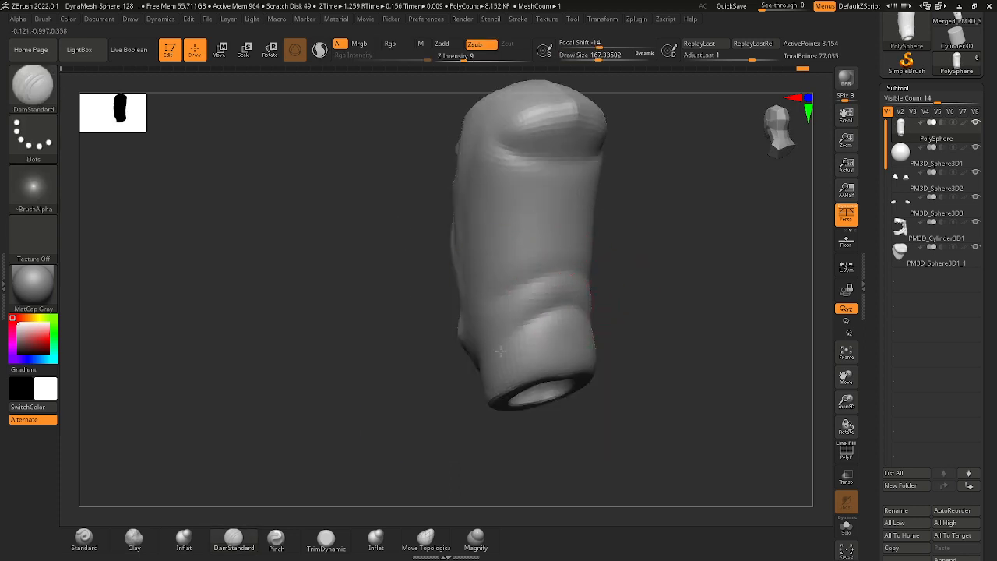
key(space)
drag(507, 317, 576, 287)
mouse_move(603, 308)
shift+right_down()
mouse_move(626, 325)
mouse_move(550, 285)
mouse_move(588, 361)
mouse_move(543, 356)
mouse_move(581, 343)
mouse_move(574, 321)
mouse_move(578, 337)
shift+right_up()
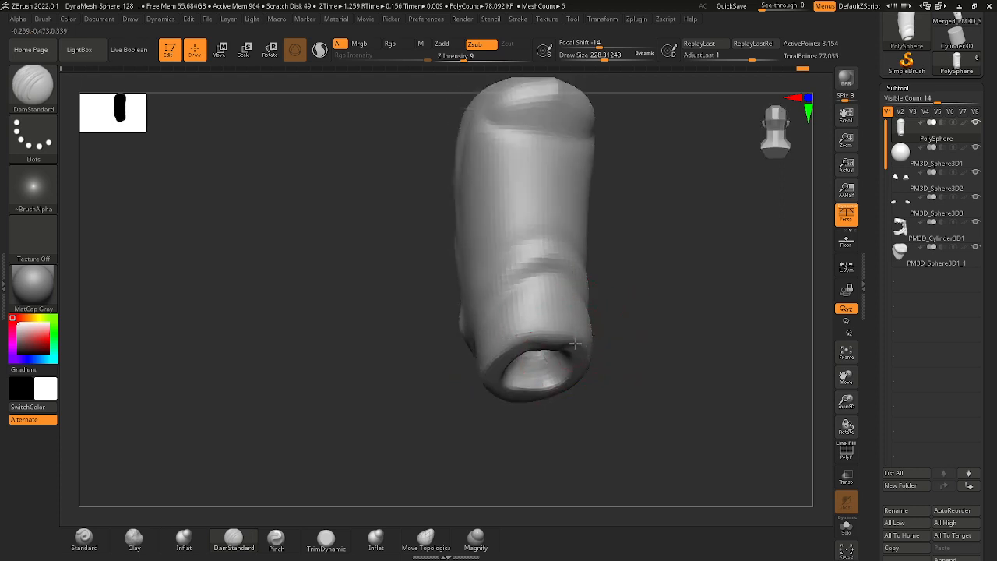
mouse_move(495, 373)
right_down()
mouse_move(619, 300)
mouse_move(643, 332)
mouse_move(626, 287)
mouse_move(540, 344)
mouse_move(554, 311)
mouse_move(610, 318)
mouse_move(599, 290)
mouse_move(660, 301)
mouse_move(601, 279)
mouse_move(565, 288)
right_up()
Try to inflate the upper back of the skull with the Inflat brush at draw sizes up to about 602.
click(33, 85)
key(i)
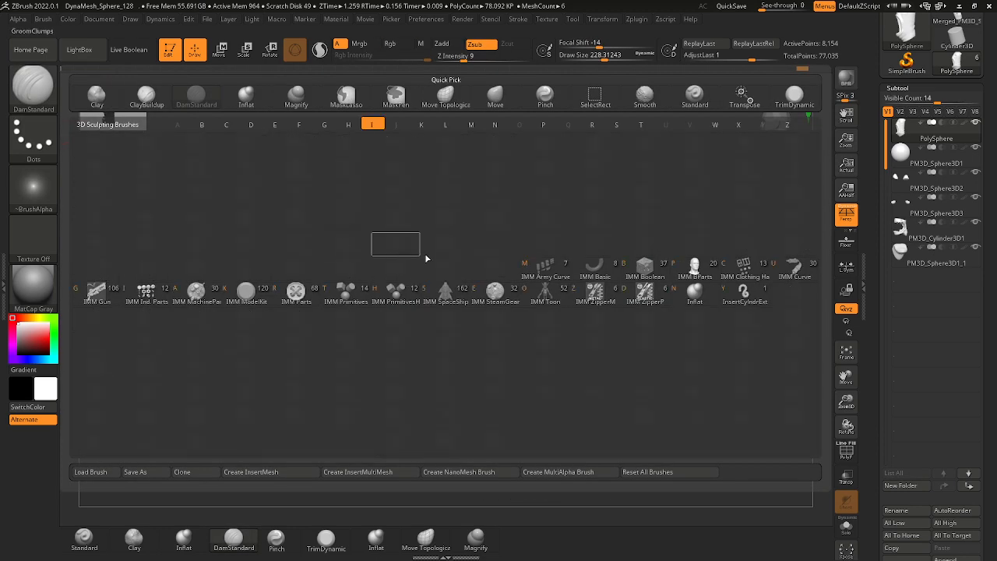
click(684, 292)
right_drag(586, 270, 535, 256)
key(space)
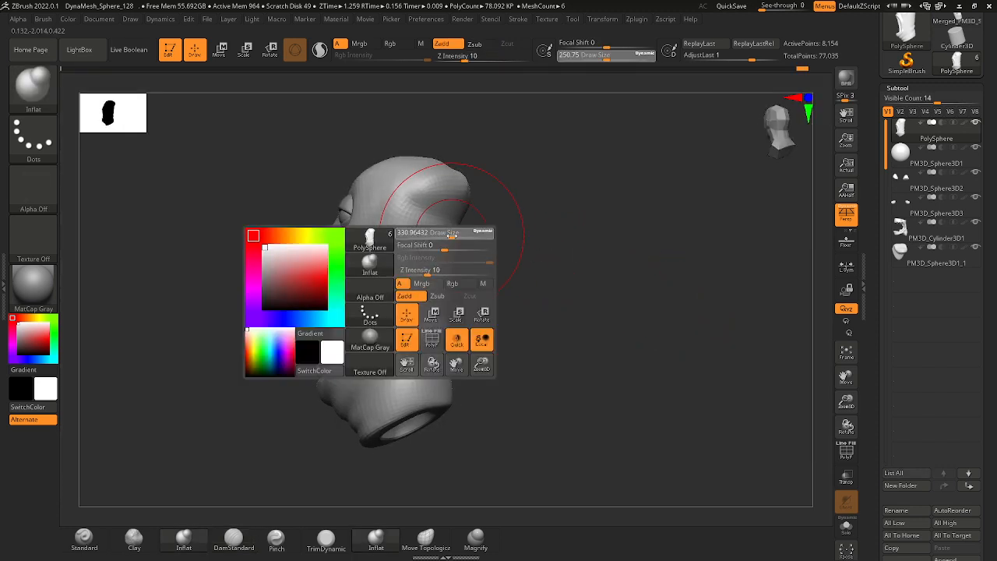
drag(447, 238, 455, 238)
right_drag(460, 240, 454, 234)
key(space)
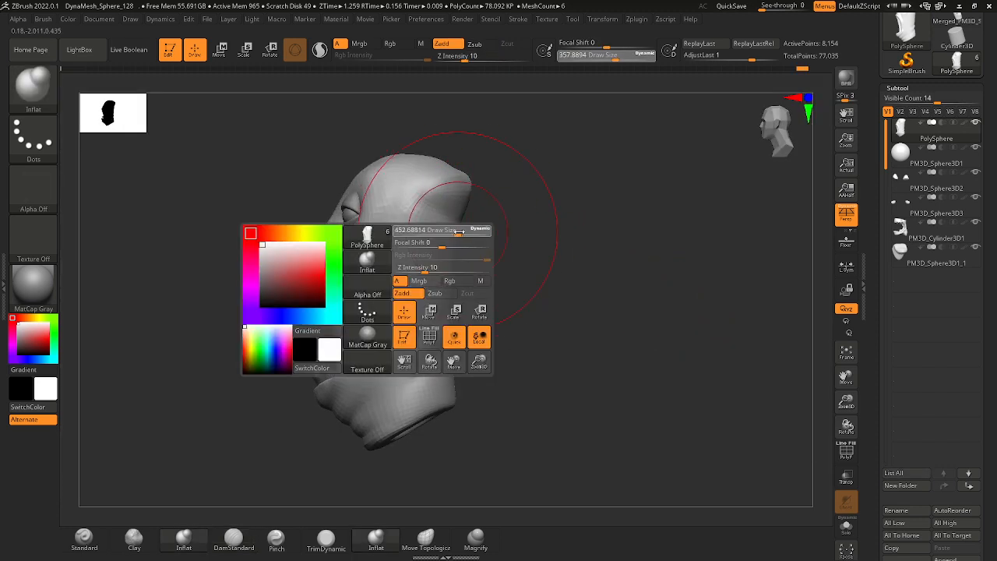
drag(453, 228, 494, 247)
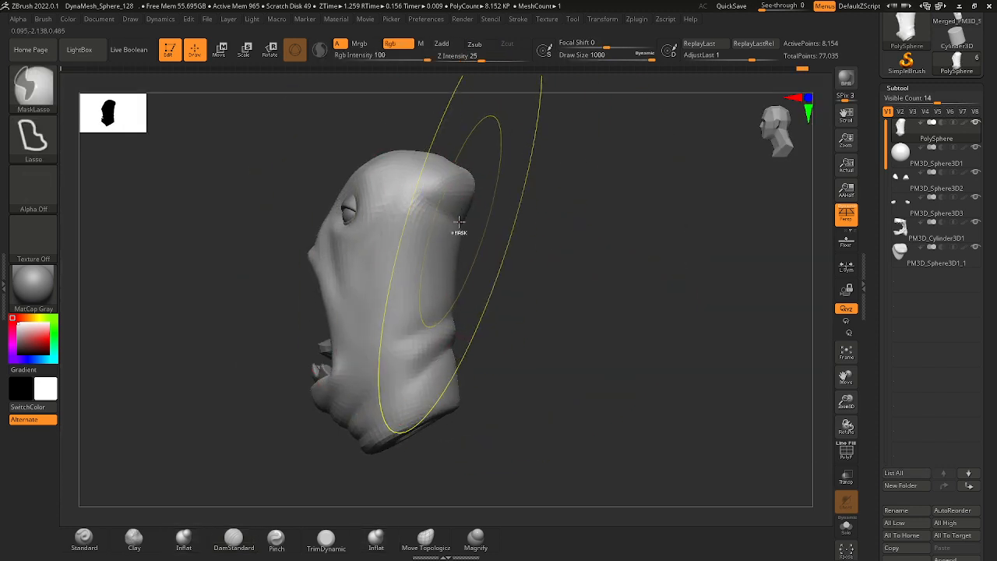
ctrl+right_drag(457, 231, 458, 224)
key(space)
drag(458, 225, 446, 222)
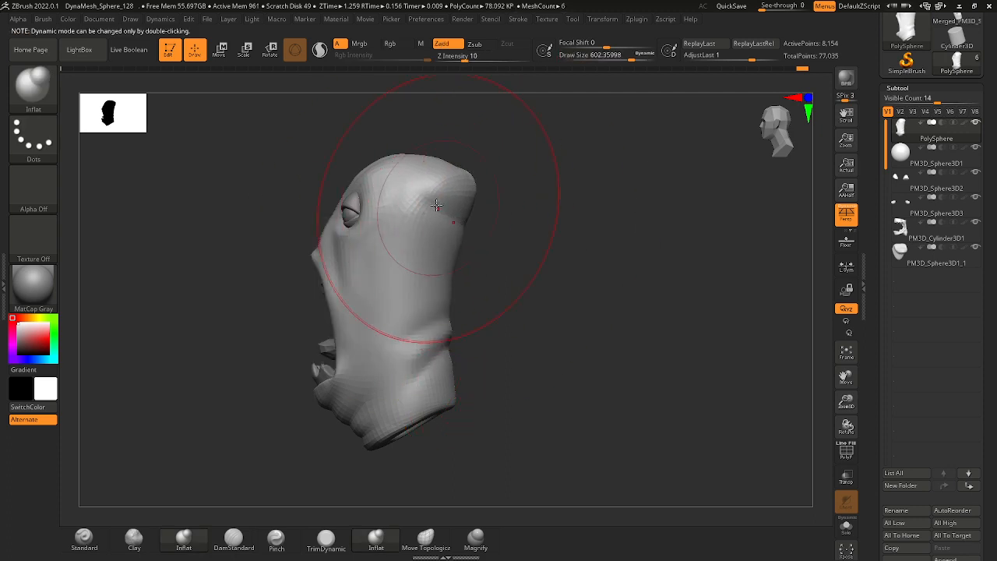
mouse_move(472, 226)
right_down()
mouse_move(521, 270)
mouse_move(510, 268)
mouse_move(512, 296)
right_up()
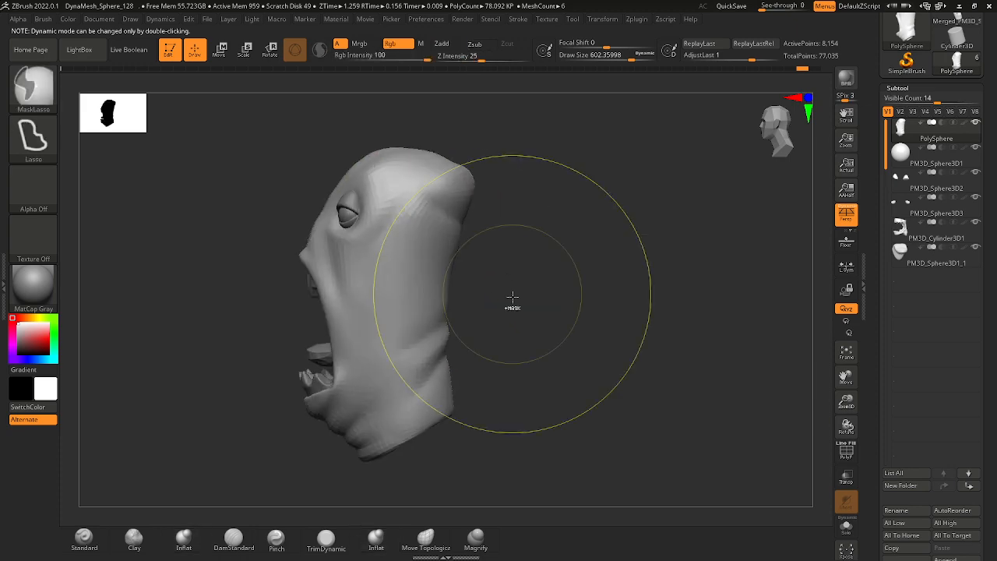
key(ctrl+z)
Pull the back of the skull outward into a rounder bulge with the Move brush at draw sizes of about 262 and 311.
click(33, 84)
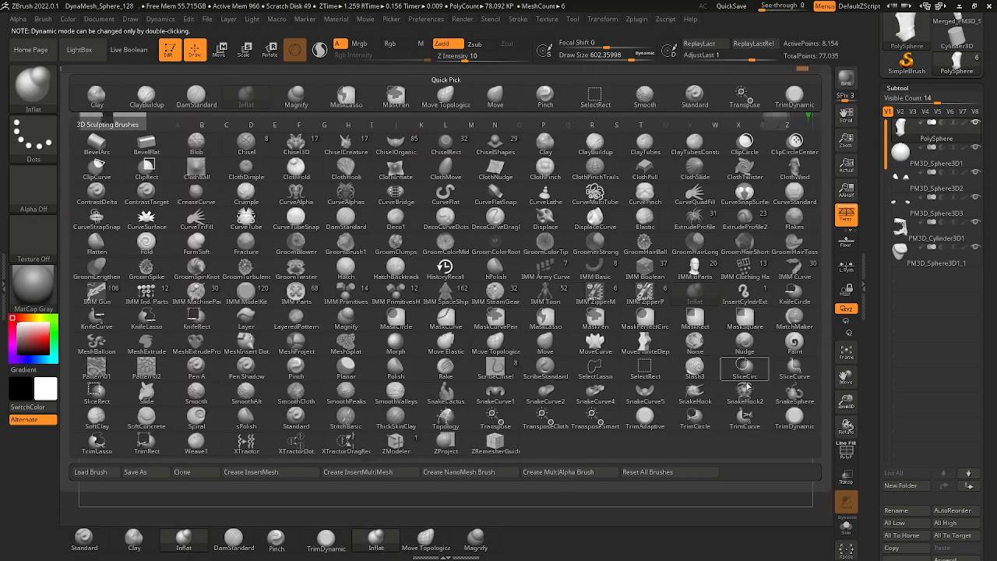
key(m)
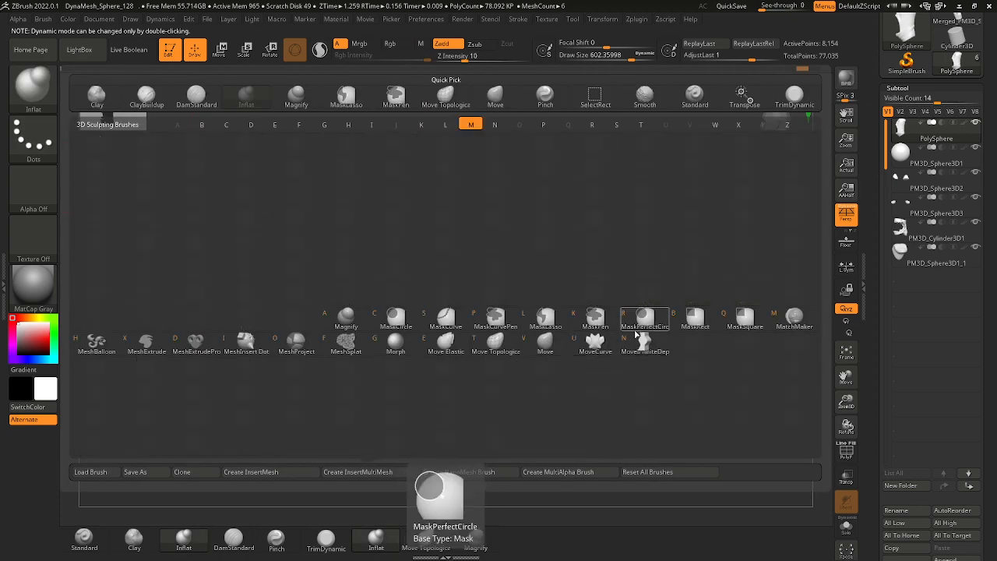
click(551, 354)
key(space)
drag(442, 230, 453, 230)
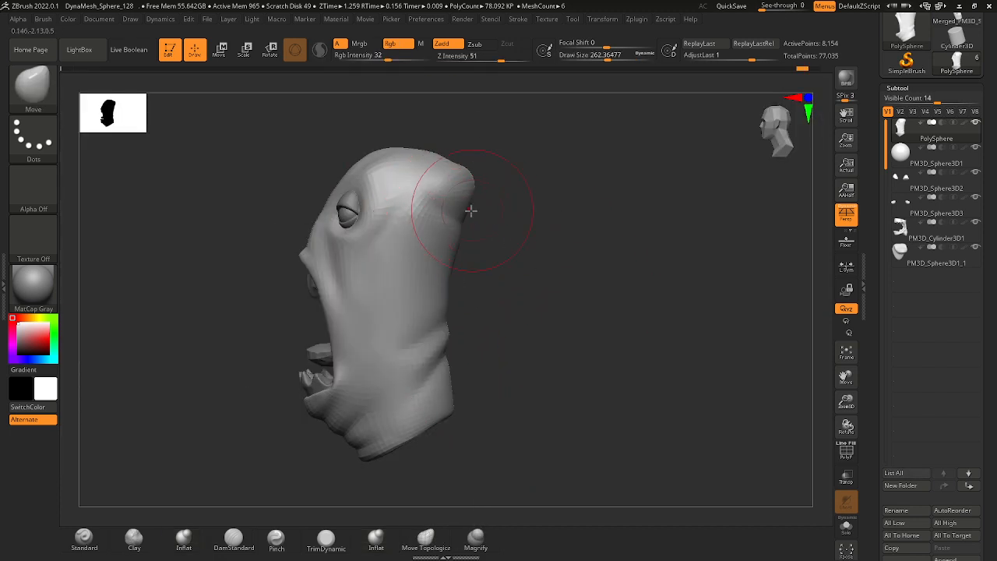
key(space)
drag(474, 231, 476, 232)
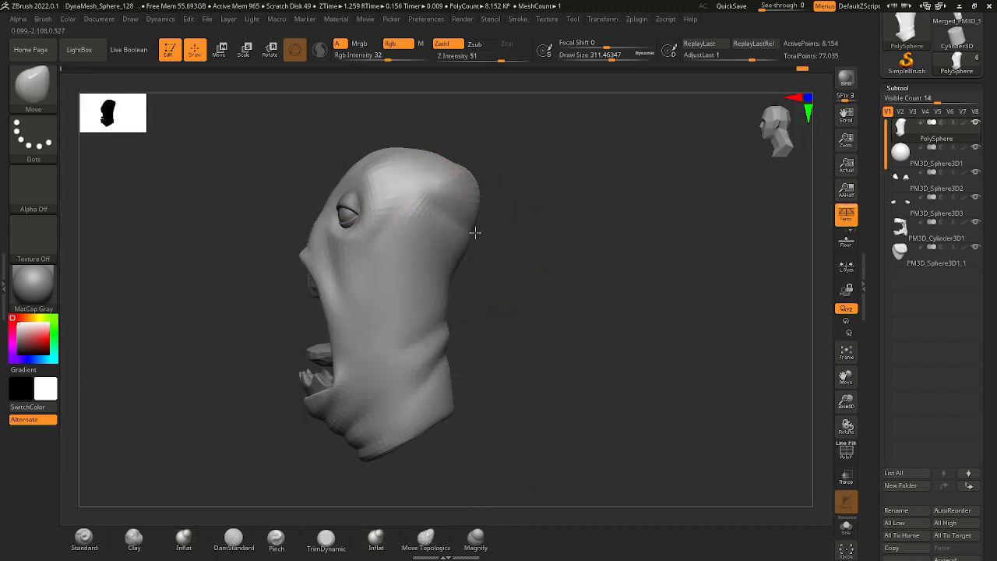
mouse_move(554, 251)
mouse_down()
mouse_move(497, 243)
mouse_move(456, 216)
mouse_move(444, 221)
mouse_up()
mouse_move(514, 255)
mouse_down()
mouse_move(576, 265)
mouse_move(514, 242)
mouse_up()
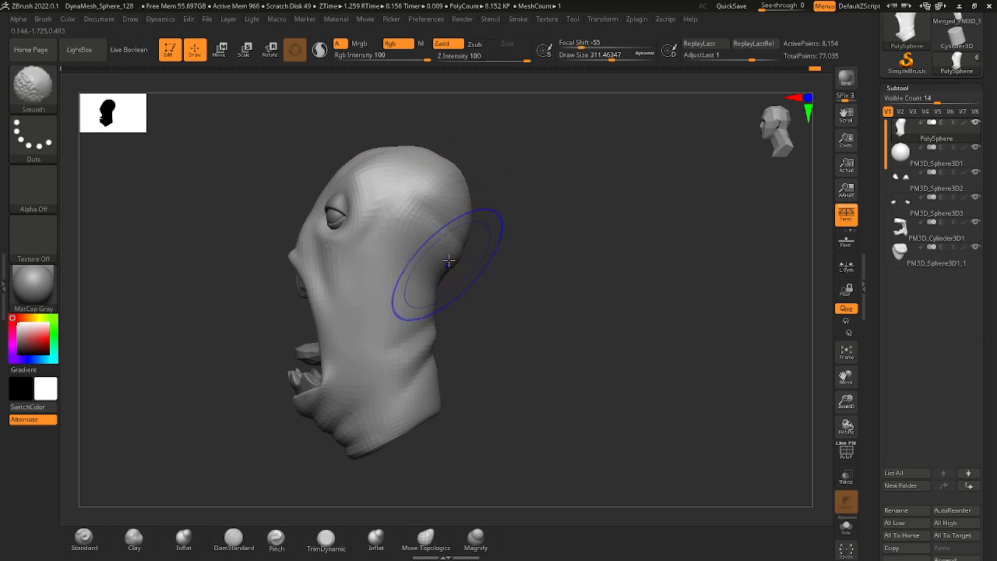
Smooth the transition from the skull's back to the neck and the side of the skull at draw sizes of about 311 and 167.
shift+drag(449, 264, 439, 238)
mouse_move(555, 269)
mouse_down()
mouse_move(502, 232)
mouse_move(516, 283)
mouse_up()
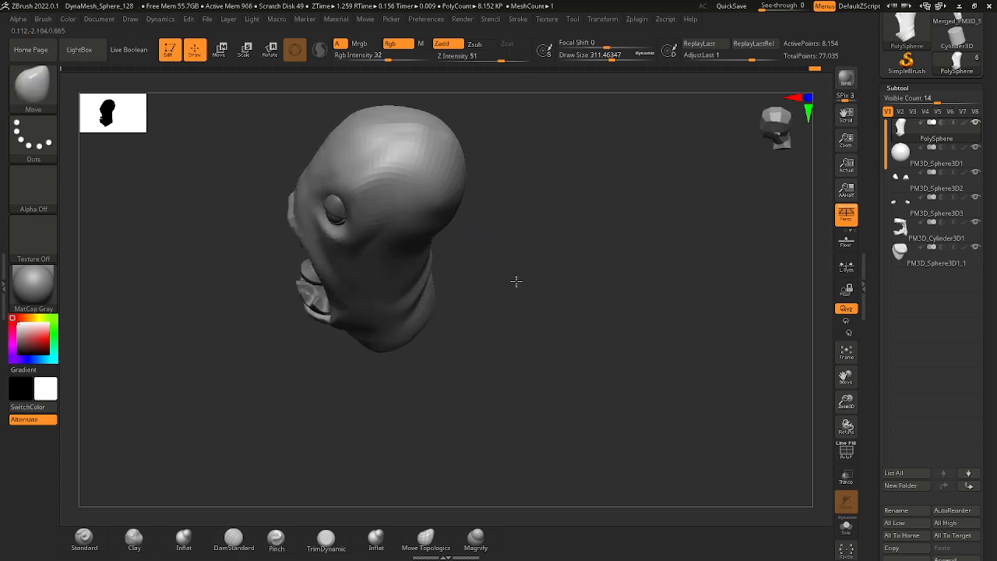
mouse_move(501, 207)
mouse_down()
mouse_move(429, 134)
mouse_move(473, 203)
mouse_move(507, 196)
mouse_up()
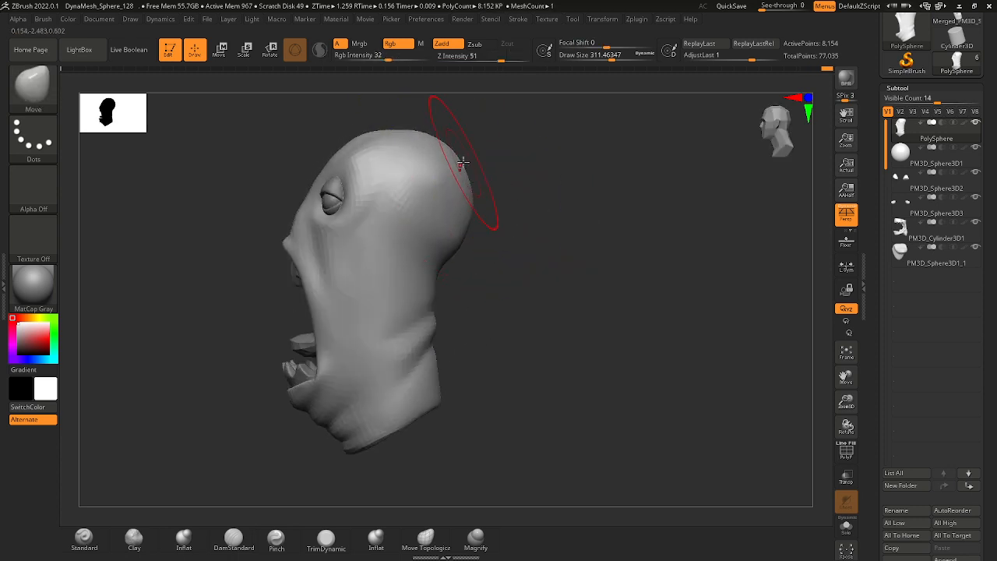
key(ctrl+z)
mouse_move(512, 252)
mouse_down()
mouse_move(595, 260)
mouse_move(536, 243)
mouse_move(596, 270)
mouse_move(492, 263)
mouse_up()
mouse_move(624, 207)
alt+right_down()
mouse_move(575, 249)
mouse_move(531, 256)
alt+right_up()
key(space)
drag(517, 237, 502, 234)
key(shift)
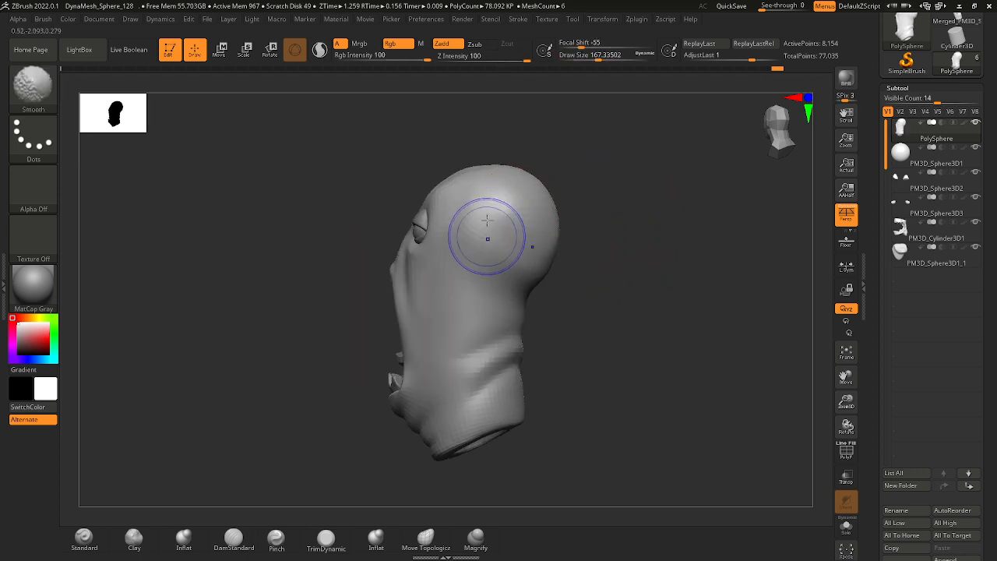
Carve a crease beneath the back of the skull with the DamStandard brush at draw sizes of about 228 and 116.
mouse_move(549, 278)
right_down()
mouse_move(592, 291)
mouse_move(552, 313)
right_up()
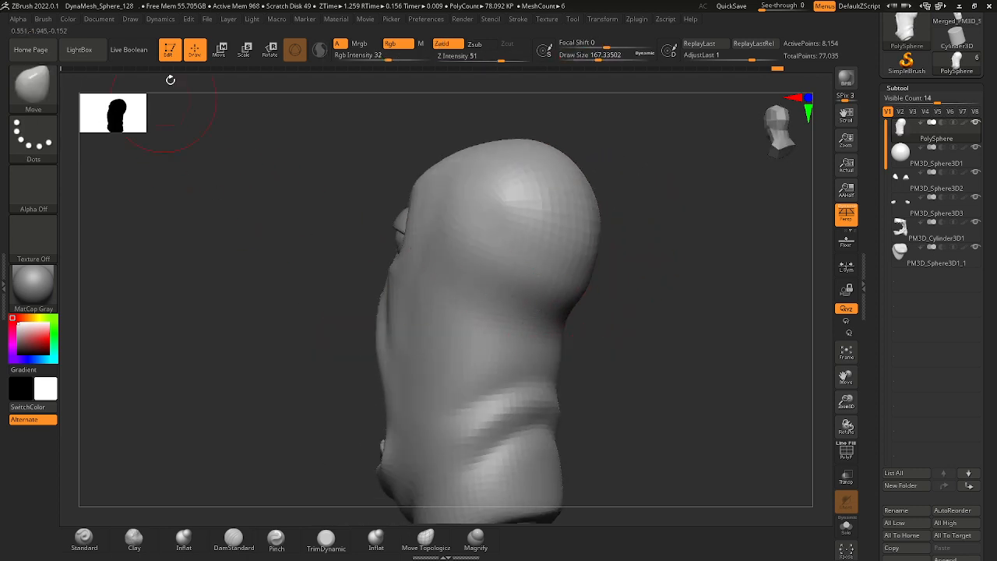
click(39, 98)
key(d)
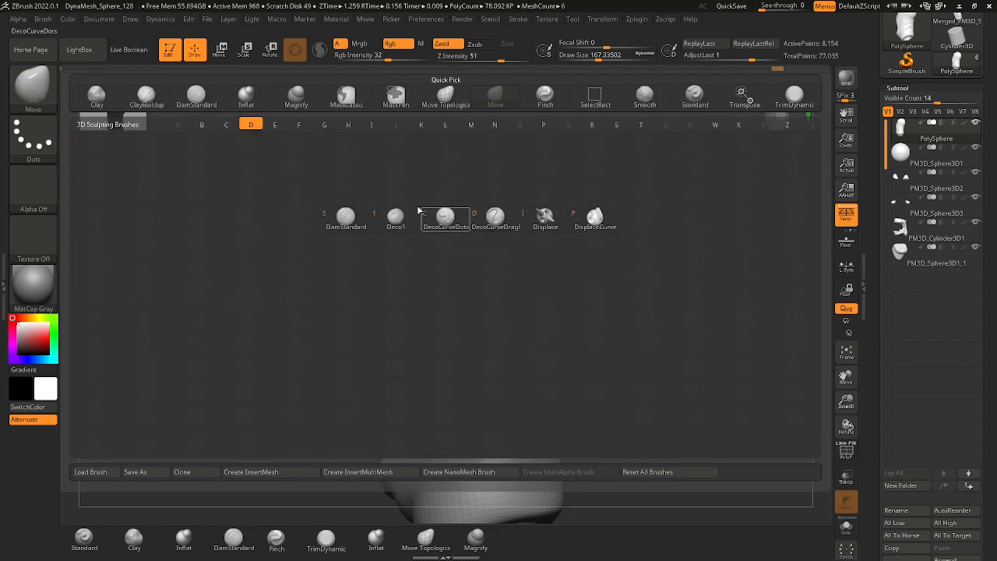
click(353, 211)
key(space)
drag(483, 283, 497, 283)
mouse_move(580, 309)
mouse_down()
mouse_move(614, 318)
mouse_move(561, 291)
mouse_up()
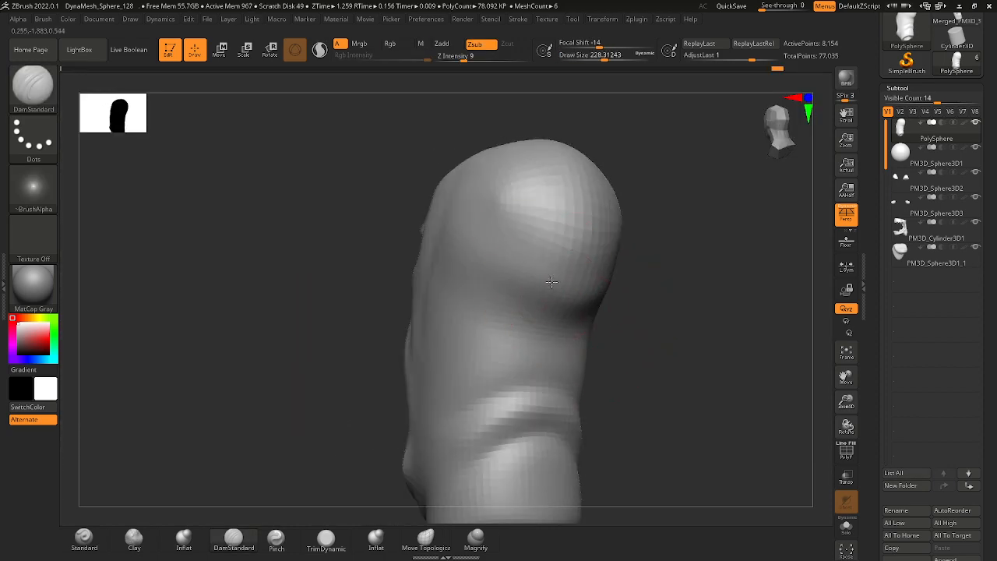
key(space)
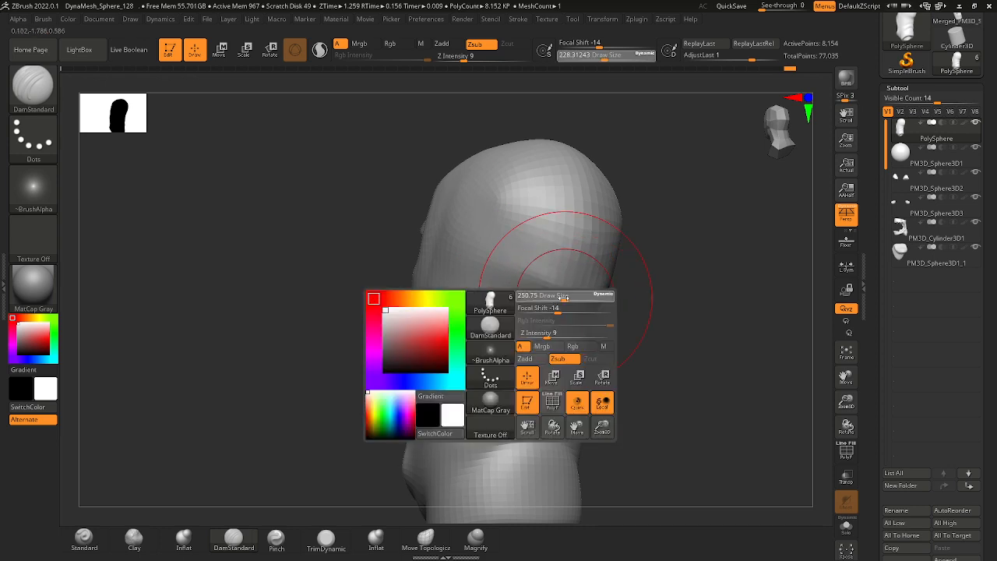
drag(581, 289, 545, 289)
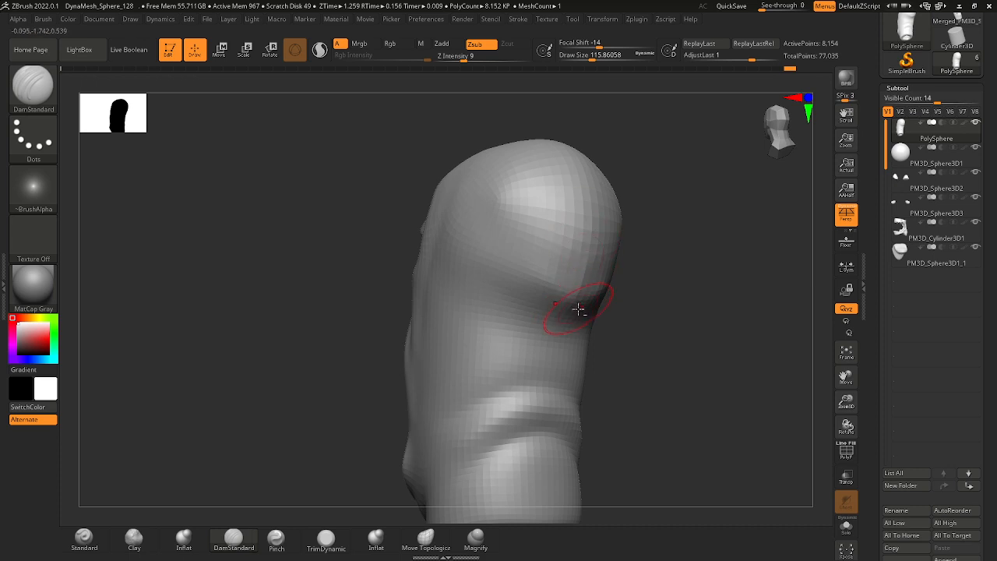
key(ctrl+z)
drag(569, 305, 489, 258)
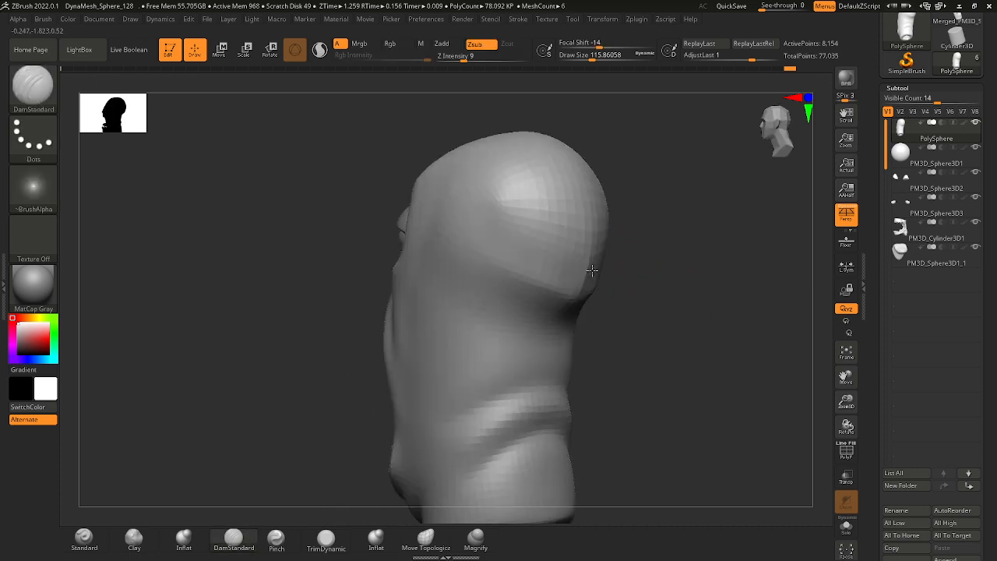
Refine the hollow between the skull and the neck with DamStandard at a draw size of about 202, and enlarge the brush to about 245.
shift+drag(538, 249, 616, 308)
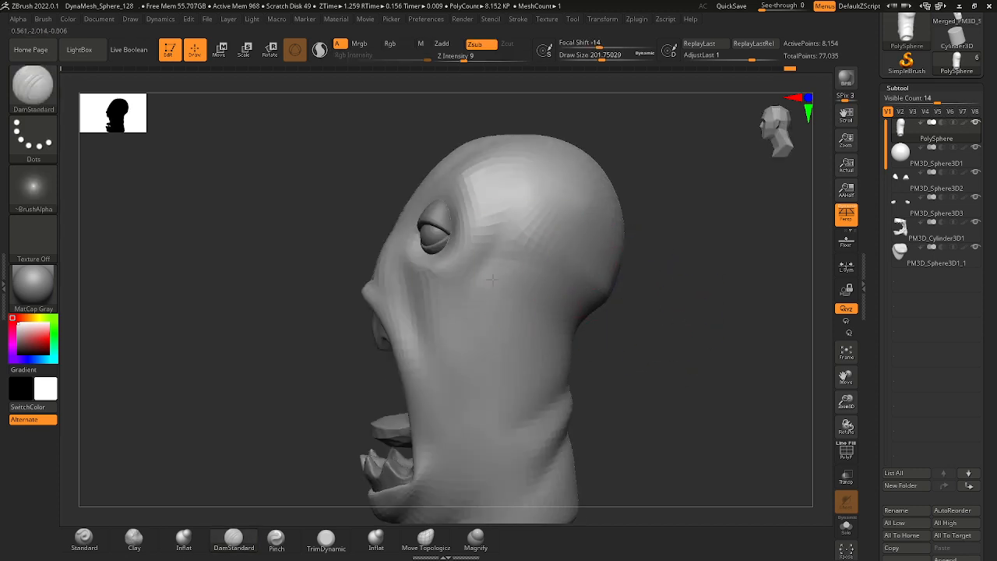
right_drag(593, 275, 538, 263)
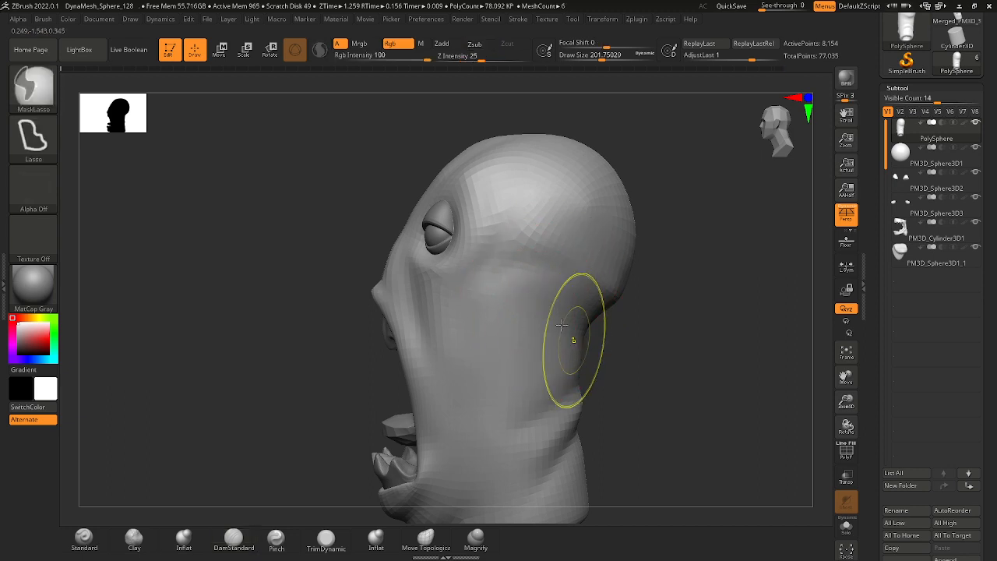
ctrl+right_drag(574, 340, 543, 304)
alt+right_drag(543, 305, 530, 238)
key(space)
click(532, 254)
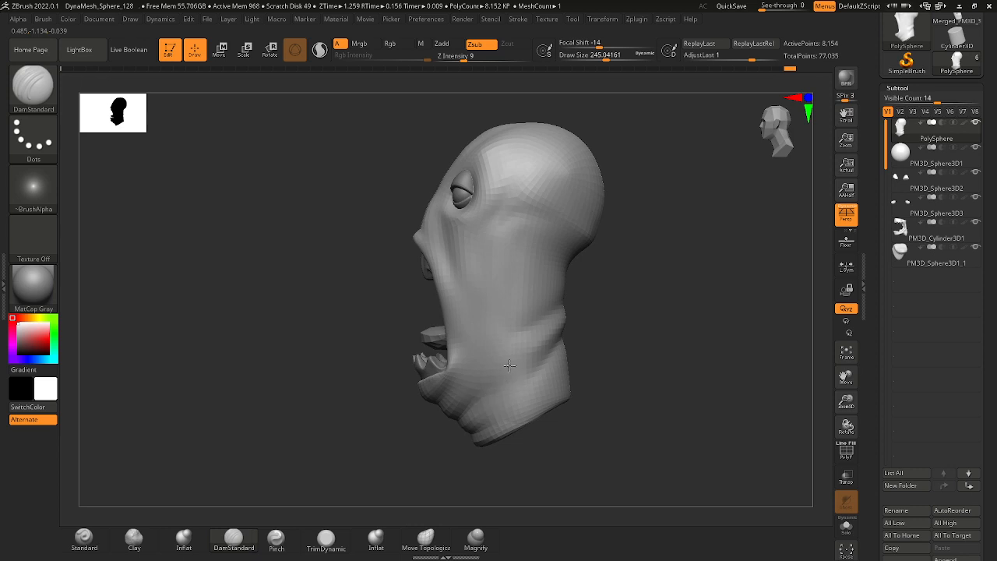
Extend the crease under the skull forward along the side of the head with DamStandard at a draw size of about 245.
mouse_move(517, 308)
right_down()
mouse_move(546, 312)
mouse_move(520, 316)
right_up()
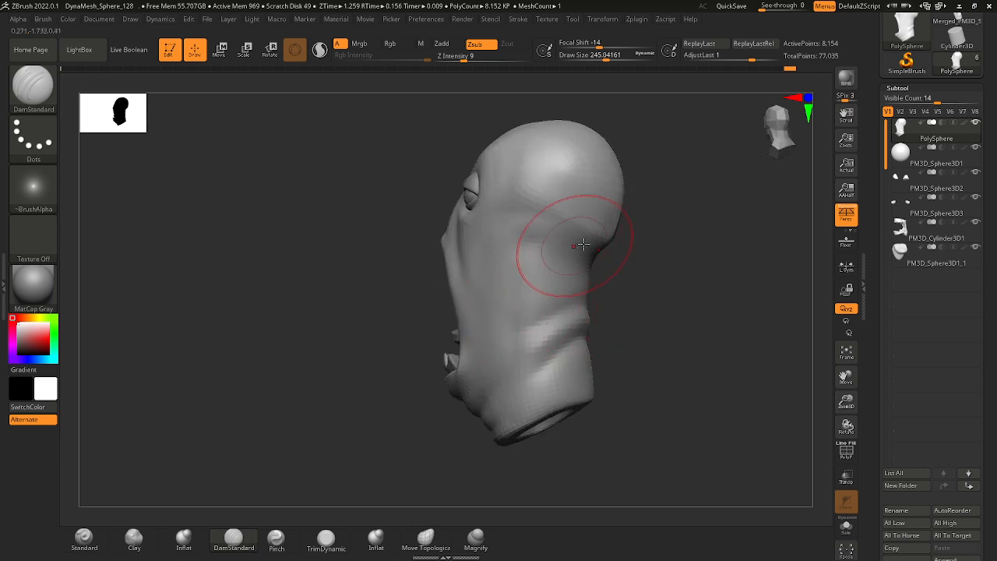
right_drag(631, 252, 570, 248)
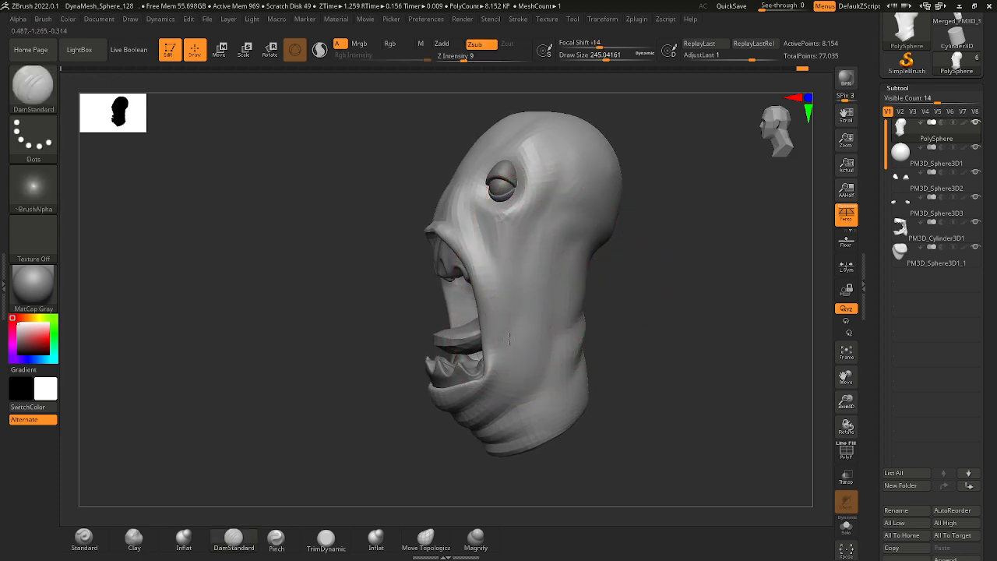
right_drag(613, 338, 623, 343)
mouse_move(623, 342)
ctrl+right_down()
mouse_move(617, 356)
mouse_move(647, 350)
mouse_move(492, 272)
mouse_move(565, 285)
mouse_move(547, 262)
mouse_move(523, 312)
ctrl+right_up()
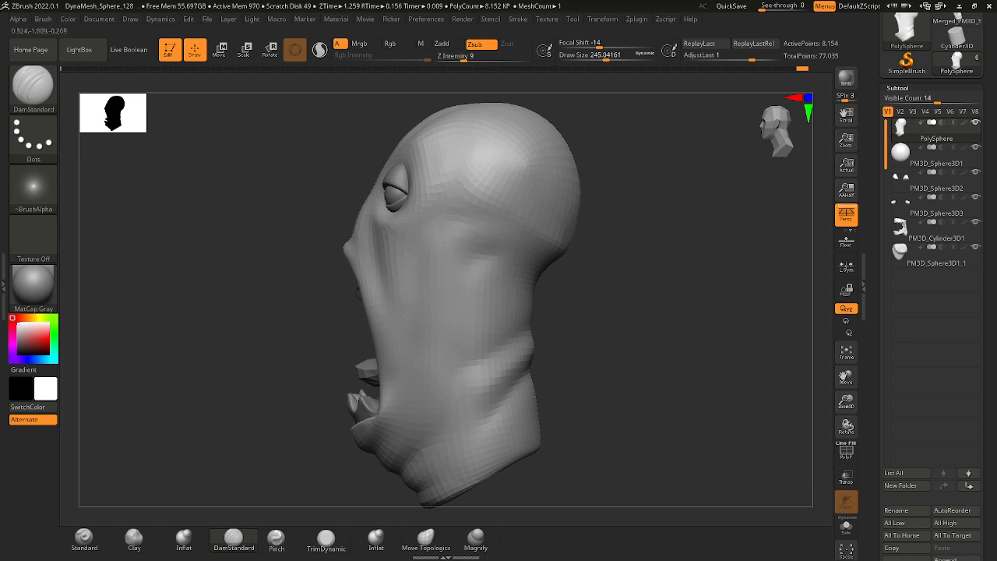
mouse_move(510, 341)
ctrl+right_down()
mouse_move(532, 278)
mouse_move(508, 322)
ctrl+right_up()
alt+right_drag(483, 252, 489, 236)
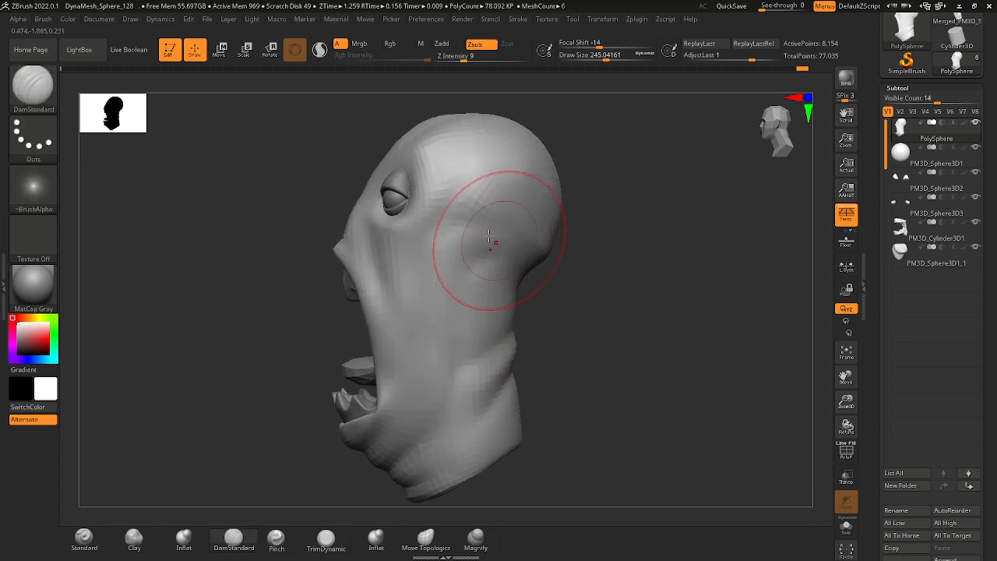
Mask the cranium with MaskLasso and paint the mask down the side of the face to the jaw and lower neck.
mouse_move(289, 209)
ctrl+mouse_down()
mouse_move(379, 239)
mouse_move(471, 248)
mouse_move(570, 185)
mouse_move(422, 116)
mouse_move(413, 180)
ctrl+mouse_up()
key(ctrl+z)
mouse_move(338, 311)
ctrl+mouse_down()
mouse_move(414, 246)
mouse_move(551, 276)
mouse_move(565, 149)
mouse_move(483, 113)
mouse_move(394, 152)
ctrl+mouse_up()
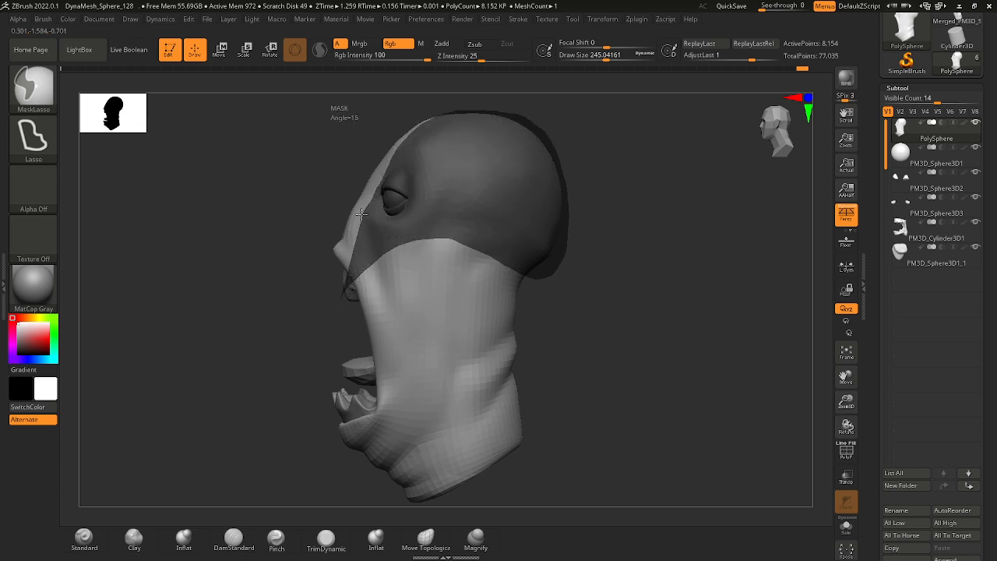
ctrl+drag(381, 255, 367, 256)
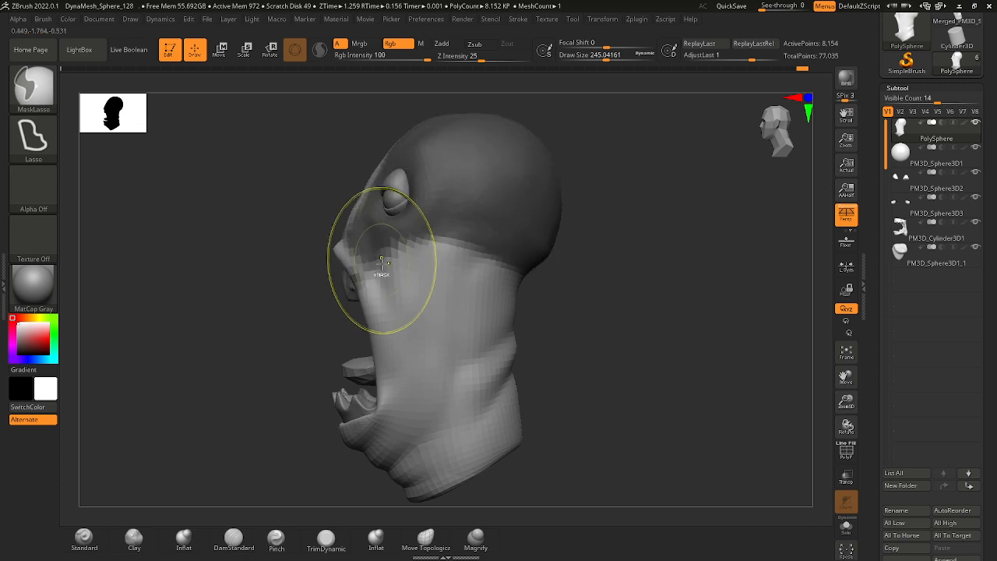
mouse_move(468, 269)
ctrl+mouse_down()
mouse_move(443, 417)
mouse_move(379, 473)
mouse_move(309, 428)
mouse_move(395, 402)
mouse_move(405, 259)
mouse_move(422, 226)
mouse_move(458, 204)
ctrl+mouse_up()
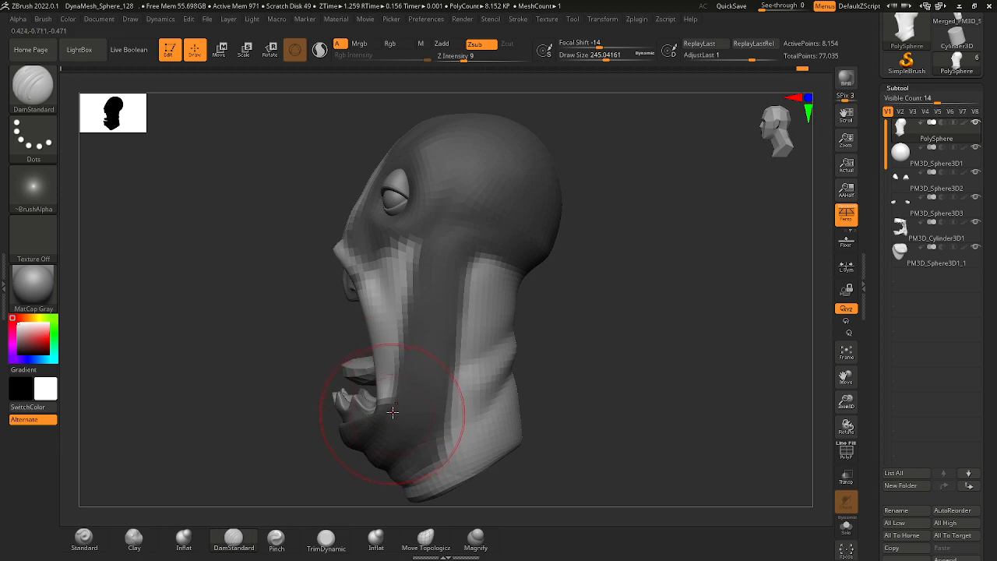
Clear the mask from the head and work DamStandard at a draw size of about 245 over the cheek beside the open mouth.
mouse_move(523, 247)
ctrl+alt+mouse_down()
mouse_move(517, 318)
mouse_move(538, 313)
mouse_move(623, 363)
ctrl+alt+mouse_up()
mouse_move(623, 362)
ctrl+right_down()
mouse_move(569, 331)
mouse_move(541, 278)
mouse_move(585, 314)
mouse_move(523, 331)
mouse_move(525, 276)
ctrl+right_up()
click(43, 91)
click(378, 232)
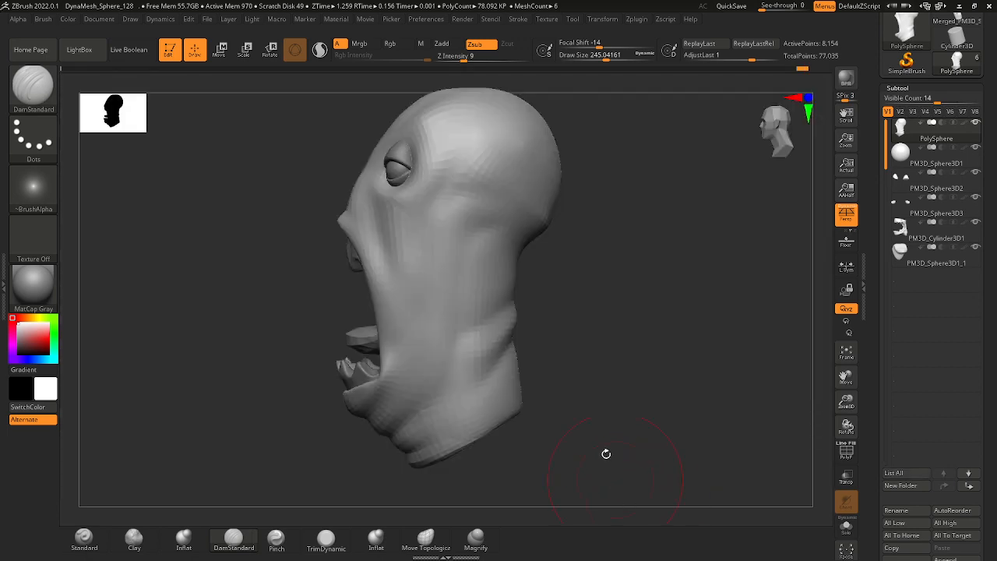
right_drag(569, 334, 383, 244)
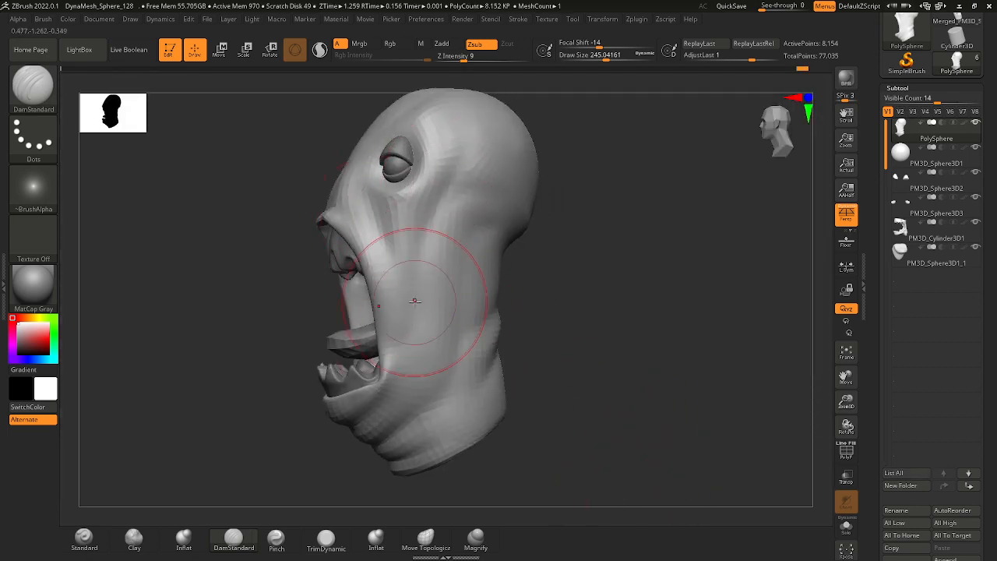
mouse_move(423, 301)
right_down()
mouse_move(561, 356)
mouse_move(427, 337)
right_up()
Thicken the side rim of the open mouth with the Inflat brush at a draw size of about 90.
key(b)
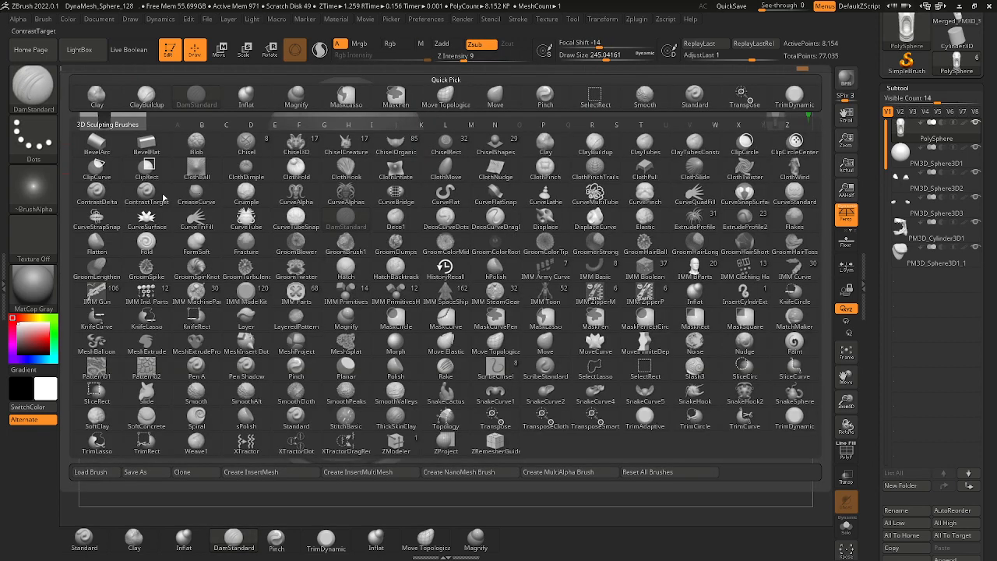
key(i)
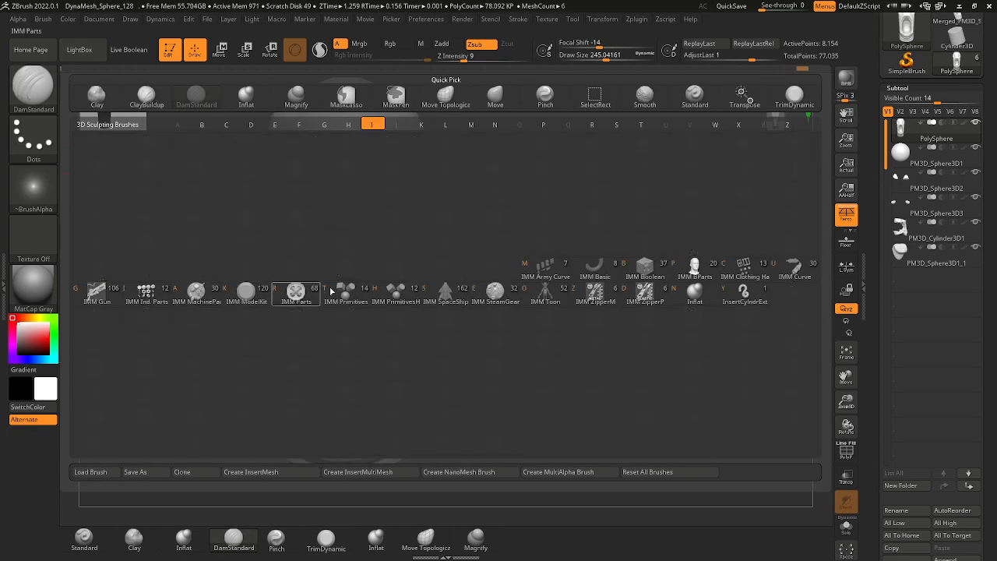
click(695, 303)
ctrl+right_drag(425, 314, 343, 381)
key(space)
drag(410, 330, 392, 329)
mouse_move(500, 359)
alt+right_down()
mouse_move(482, 296)
mouse_move(345, 233)
alt+right_up()
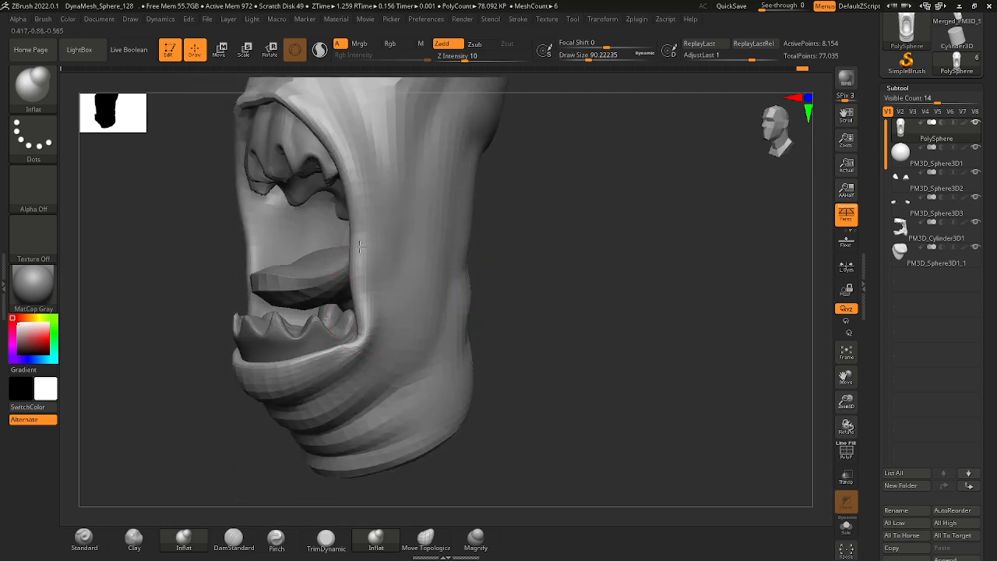
drag(359, 246, 371, 262)
drag(355, 183, 352, 281)
Continue inflating the mouth rim from the front view, reducing the Inflat draw size to about 65.
mouse_move(390, 312)
ctrl+right_down()
mouse_move(374, 249)
mouse_move(488, 320)
mouse_move(499, 366)
ctrl+right_up()
right_drag(538, 351, 501, 327)
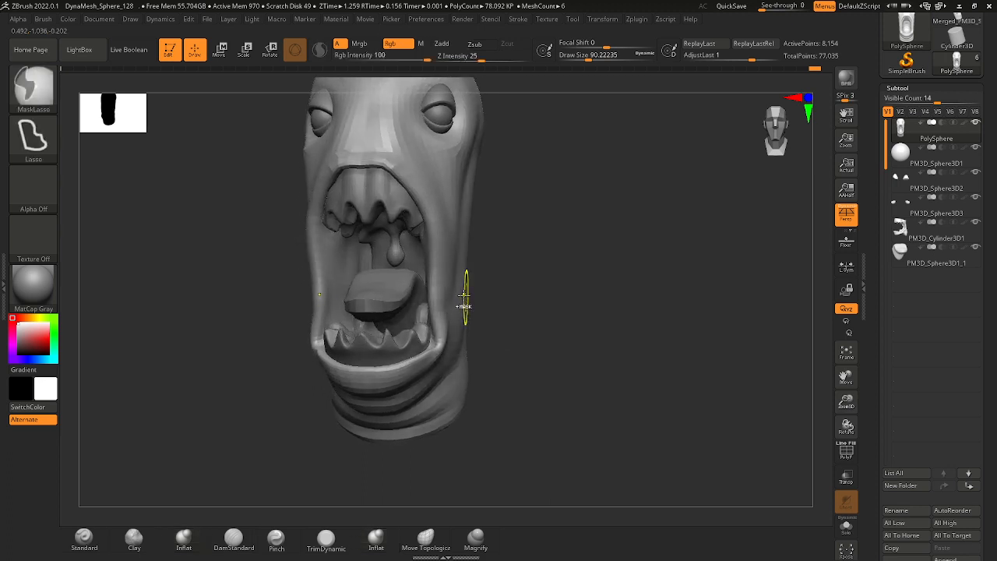
shift+drag(441, 253, 433, 321)
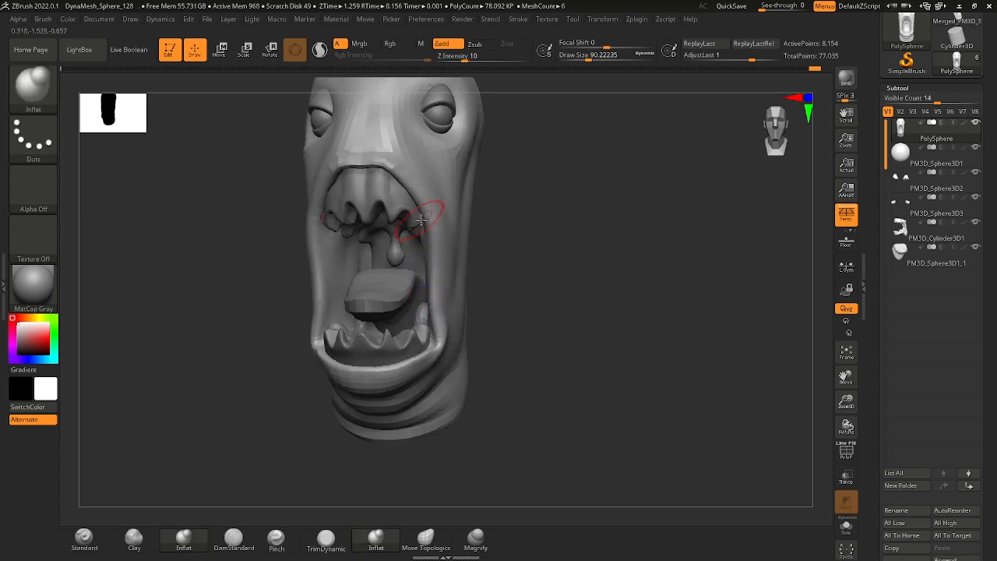
key(space)
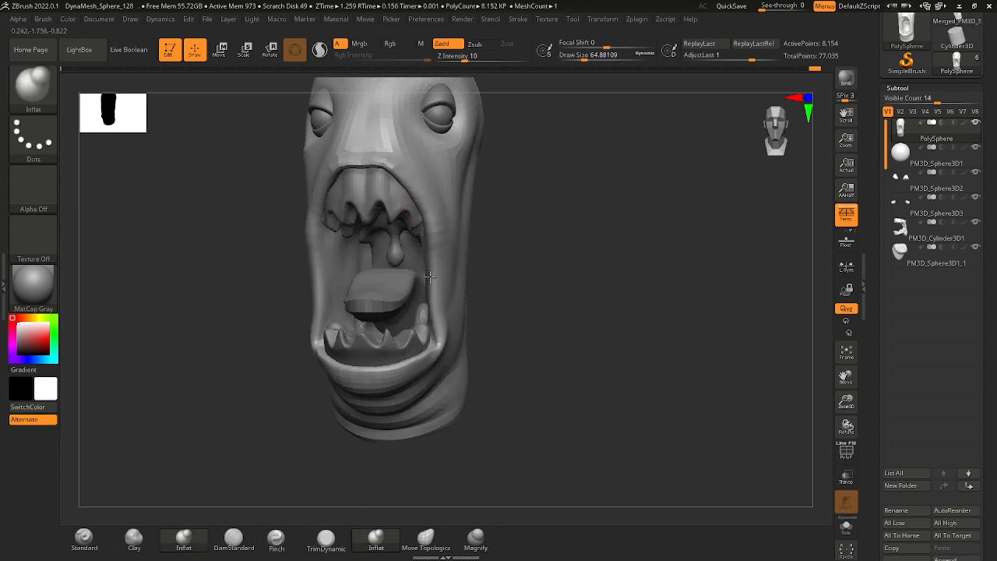
right_drag(491, 317, 478, 299)
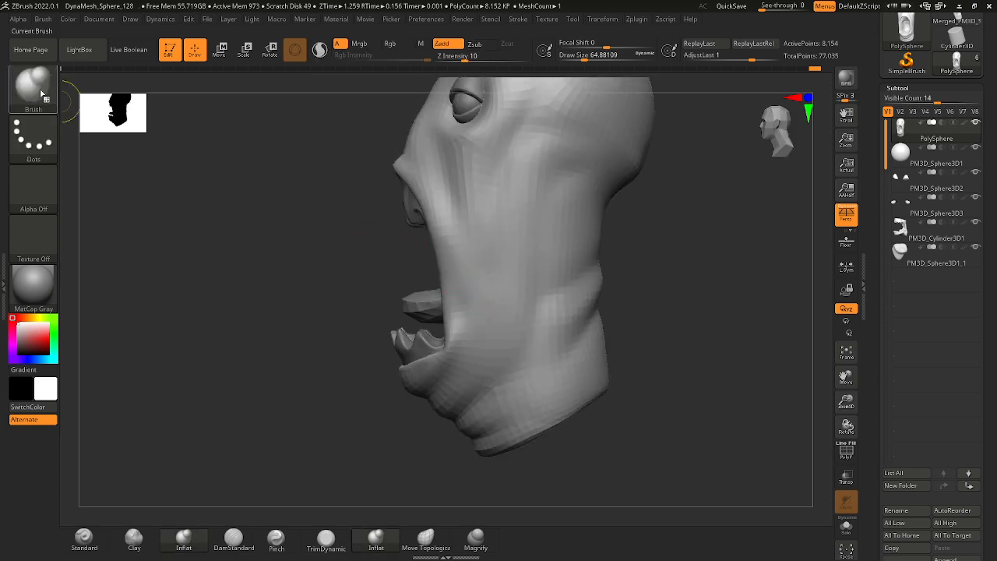
Try carving the cheek along the mouth's side edge with DamStandard at a draw size of about 65.
click(42, 91)
key(d)
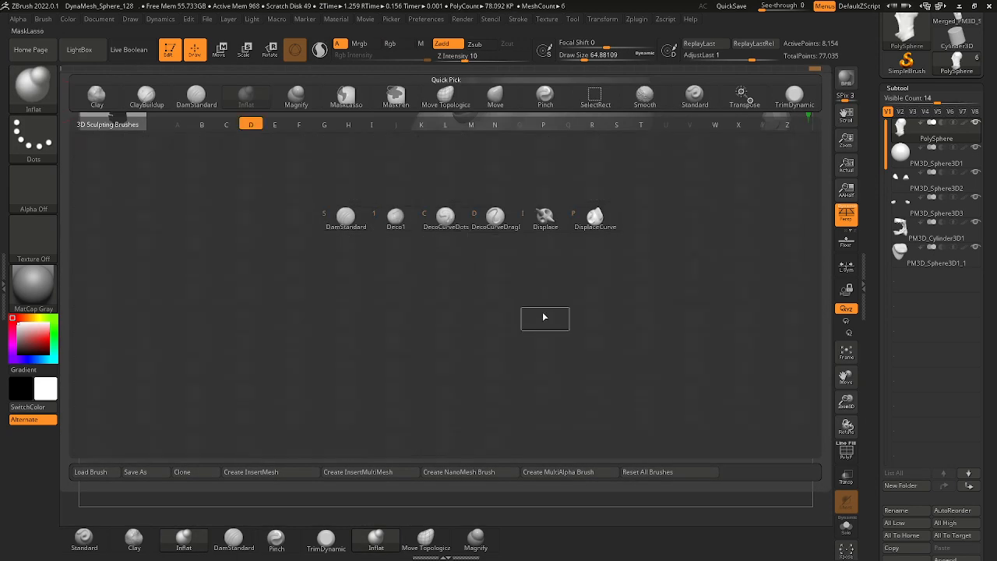
click(395, 218)
click(28, 87)
click(352, 243)
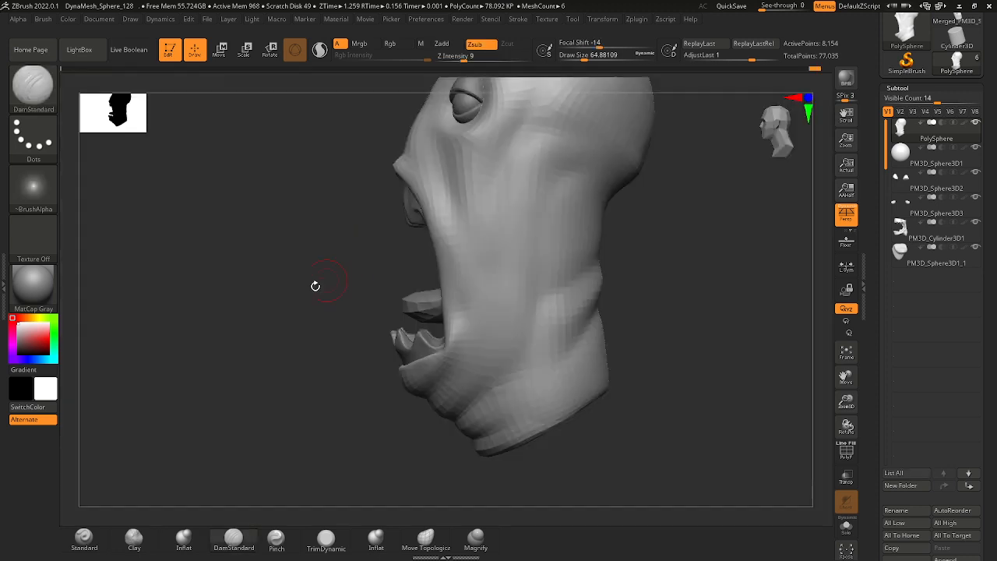
drag(315, 286, 444, 260)
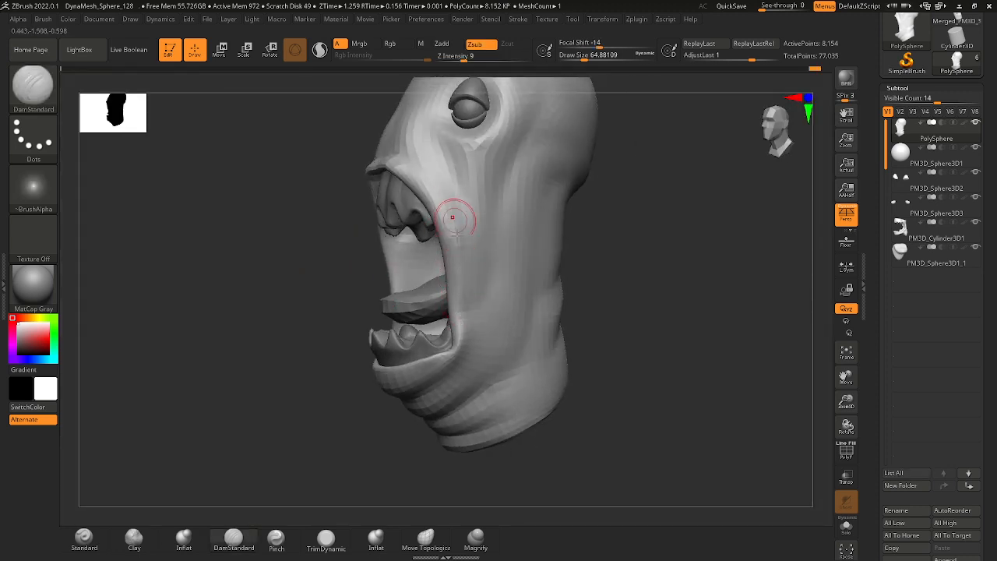
mouse_move(476, 296)
right_down()
mouse_move(592, 296)
mouse_move(474, 263)
right_up()
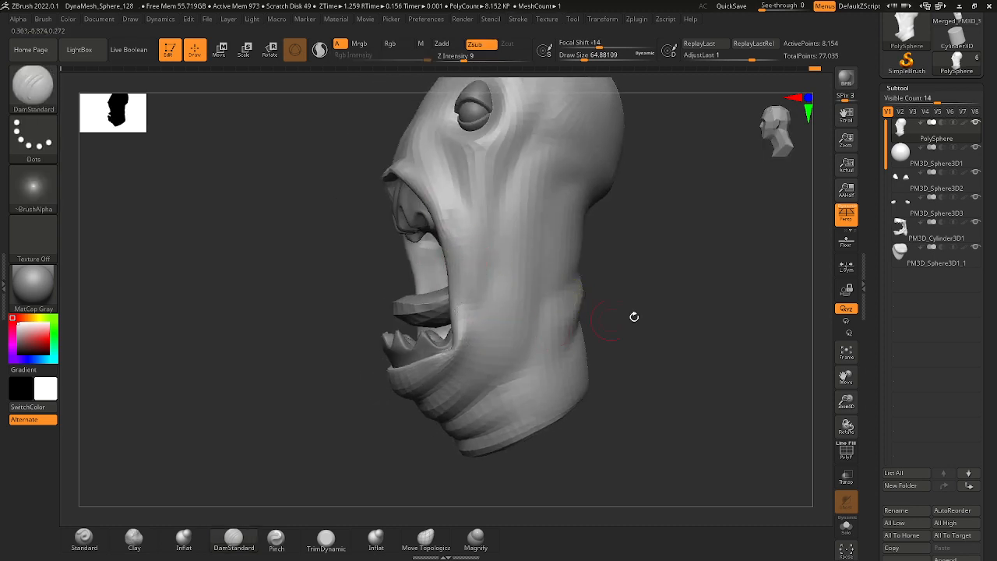
mouse_move(634, 316)
right_down()
mouse_move(694, 322)
mouse_move(708, 312)
right_up()
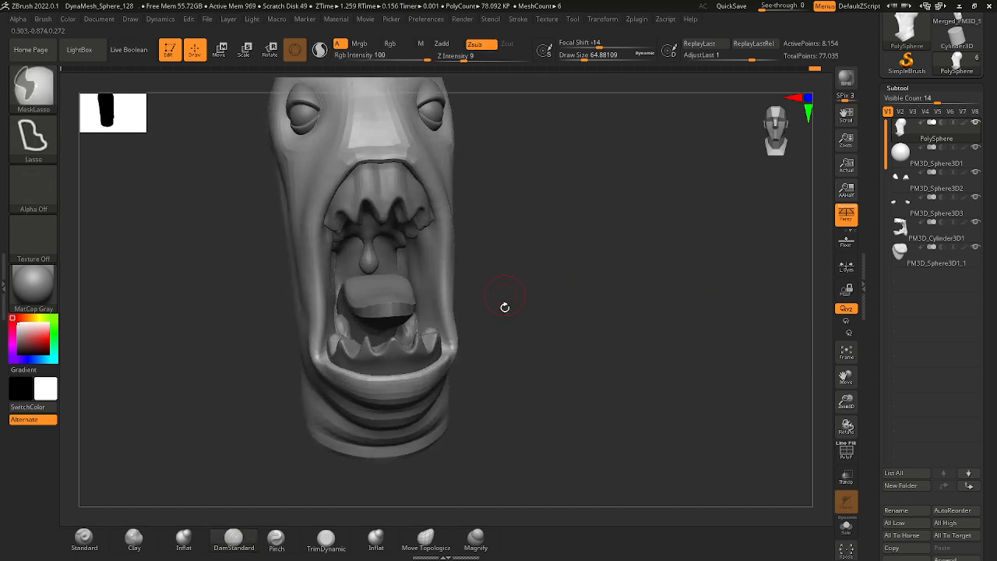
Undo the last sculpting strokes beside the mouth.
key(ctrl+z)
key(ctrl+z)
key(ctrl+z)
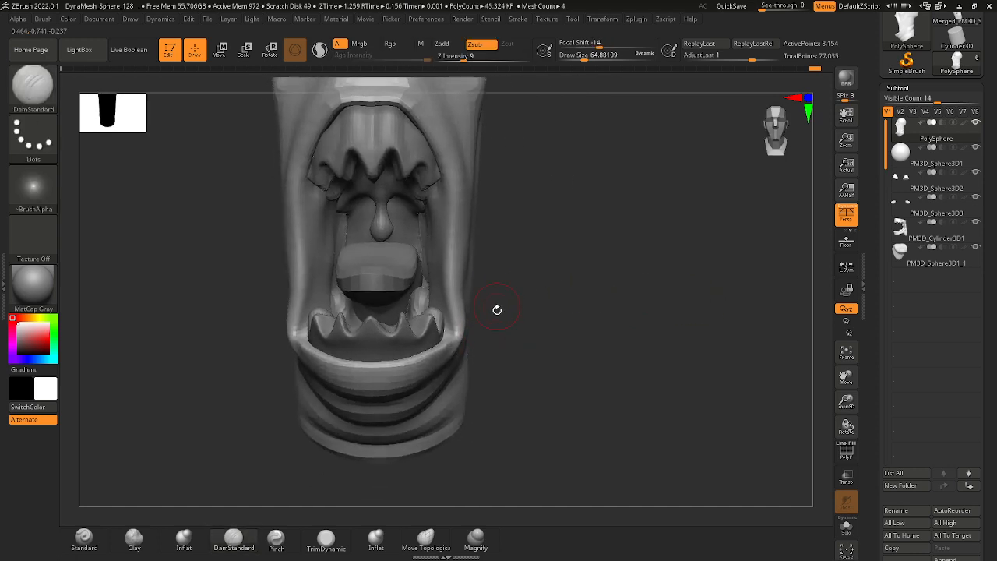
key(ctrl+z)
key(ctrl+z)
Adjust the side edge of the mouth opening with the Move brush at a draw size of about 116.
click(41, 100)
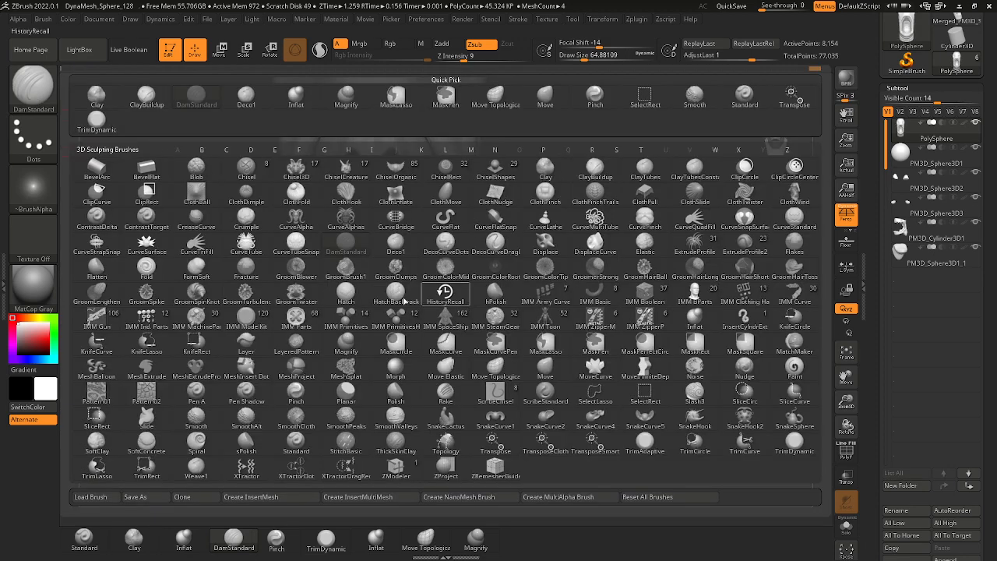
click(538, 369)
key(space)
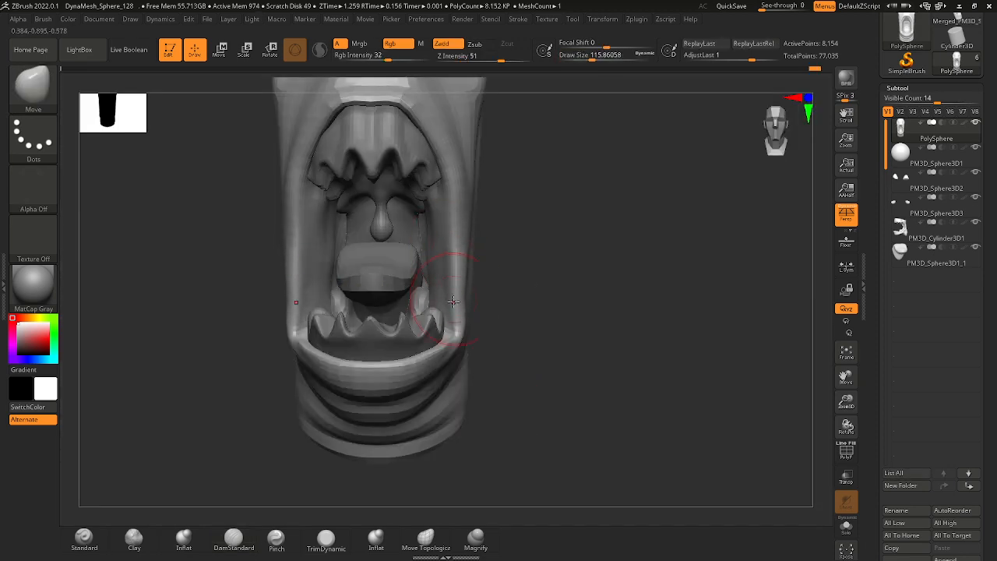
ctrl+right_drag(454, 301, 448, 222)
mouse_move(496, 301)
right_down()
mouse_move(409, 296)
mouse_move(461, 291)
right_up()
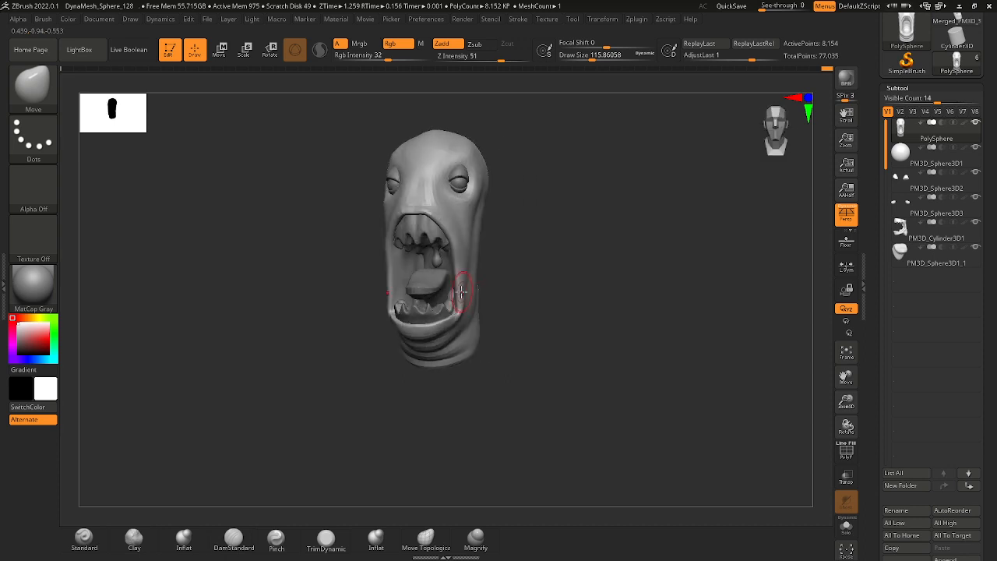
Reshape the cheeks and sides of the mouth with the Move brush at a draw size of about 207.
mouse_move(535, 297)
right_down()
mouse_move(578, 298)
mouse_move(564, 295)
right_up()
key(space)
drag(425, 275, 436, 276)
key(ctrl)
mouse_move(508, 282)
shift+right_down()
mouse_move(485, 285)
mouse_move(471, 326)
shift+right_up()
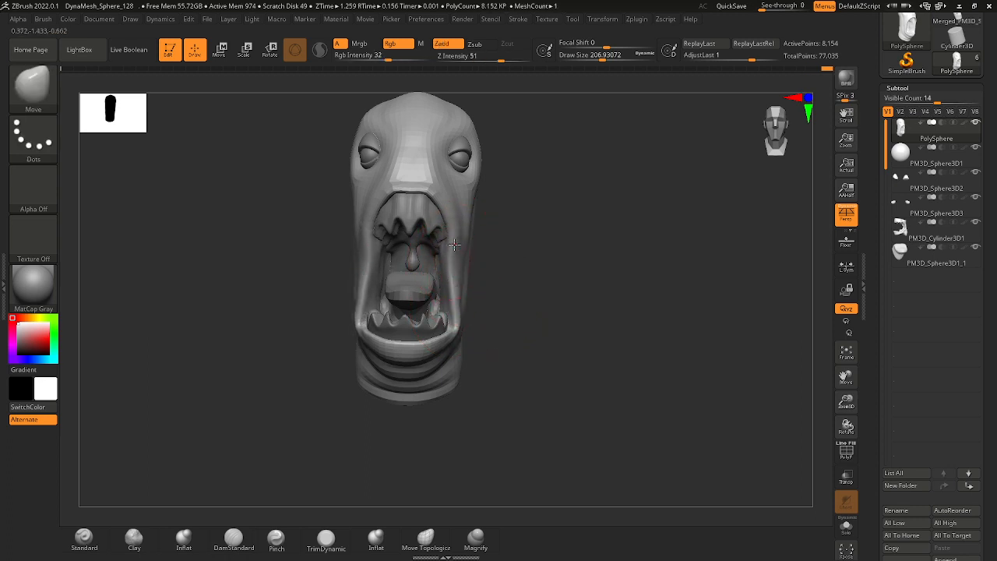
mouse_move(508, 295)
right_down()
mouse_move(474, 294)
mouse_move(471, 275)
right_up()
right_drag(472, 274, 493, 279)
ctrl+right_drag(492, 279, 480, 316)
Refine the contour of the mouth rim near its corners with the Move brush at a draw size of 112.
key(space)
drag(481, 303, 470, 303)
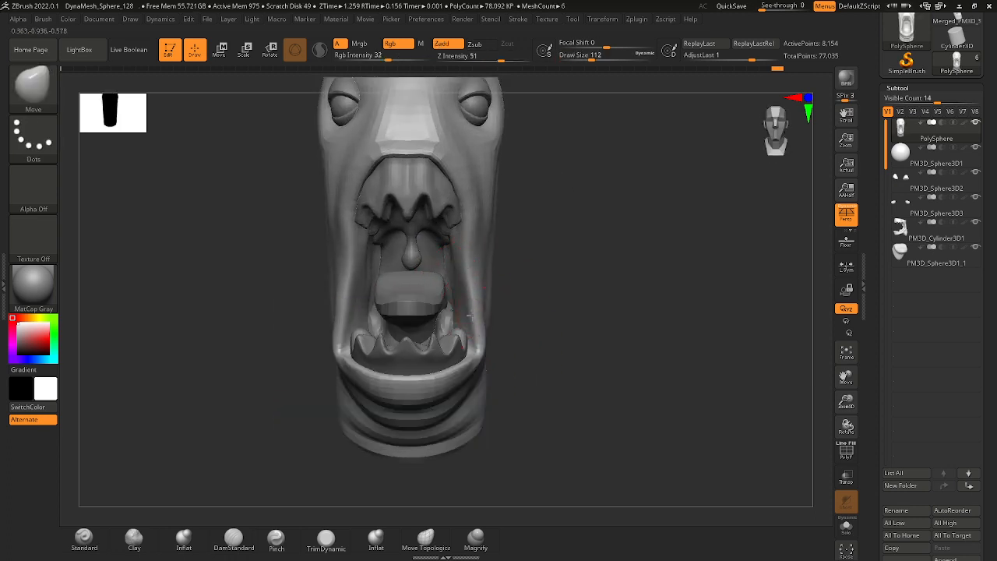
right_drag(464, 310, 483, 289)
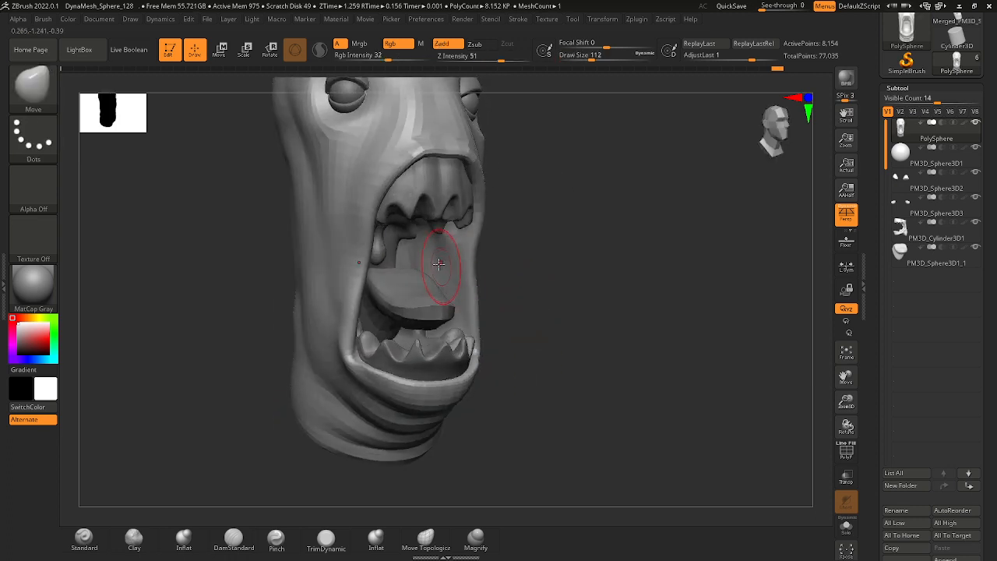
key(shift)
mouse_move(501, 309)
mouse_down()
mouse_move(474, 305)
mouse_move(503, 309)
mouse_move(482, 316)
mouse_up()
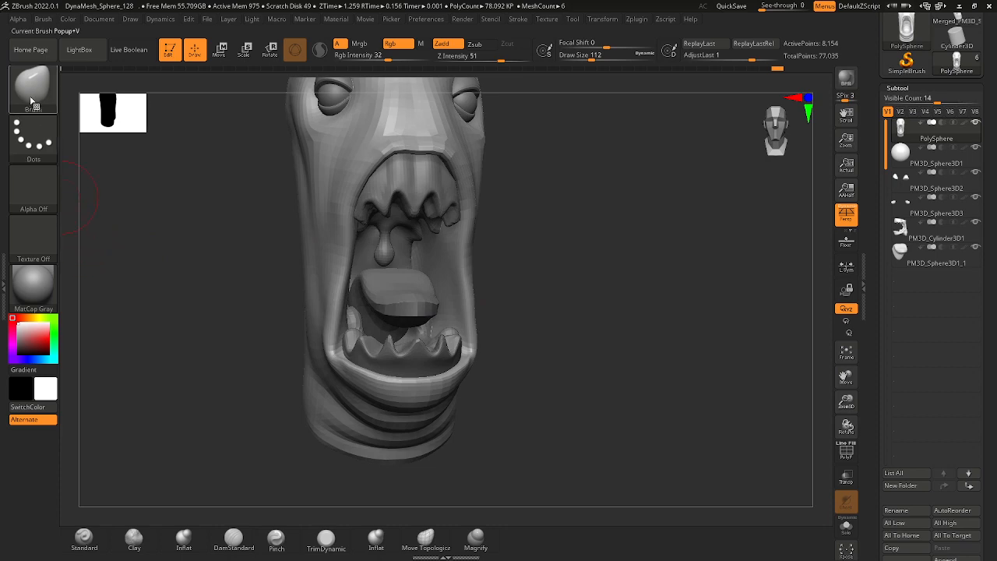
click(31, 90)
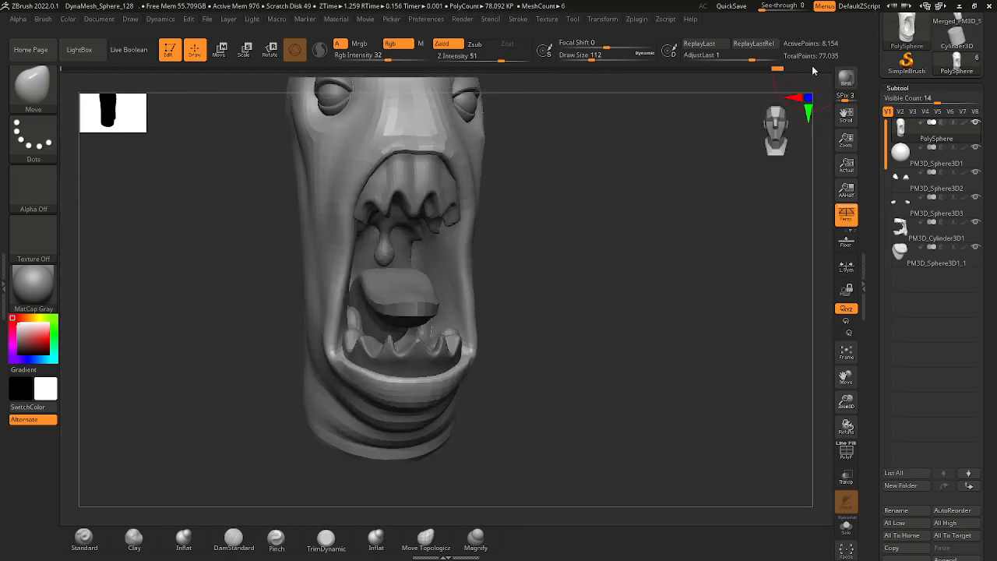
Hide every subtool except the PolySphere head to expose the inside of the mouth.
ctrl+right_drag(369, 396, 538, 351)
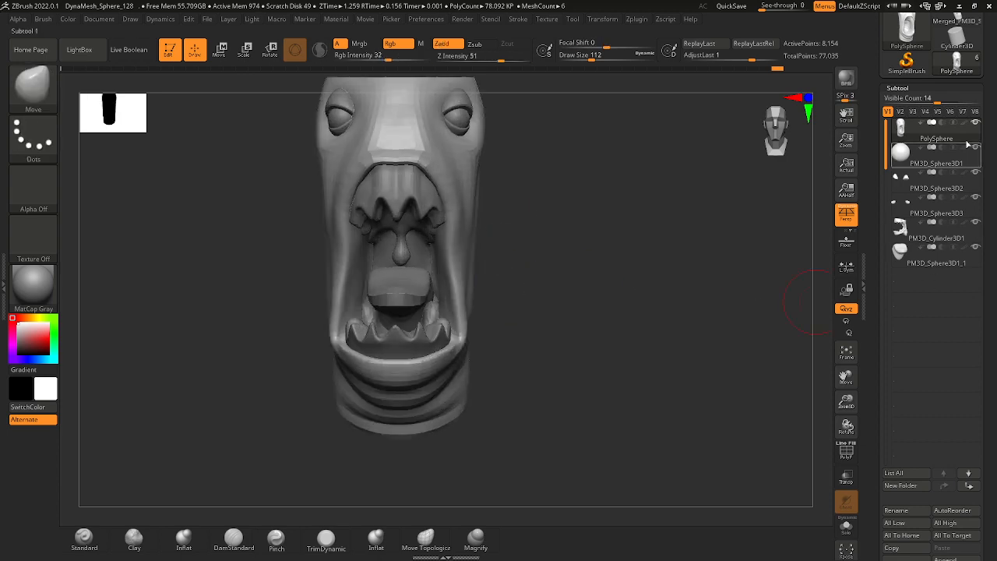
click(976, 124)
ctrl+right_drag(525, 232, 525, 291)
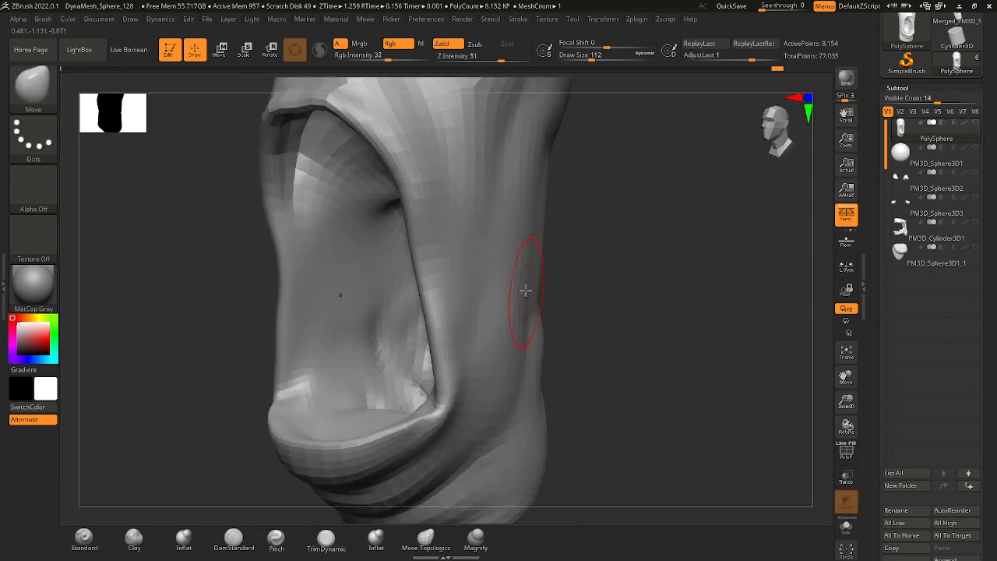
Try building up the inner cheek wall of the mouth with the Clay brush at a draw size of about 172.
key(b)
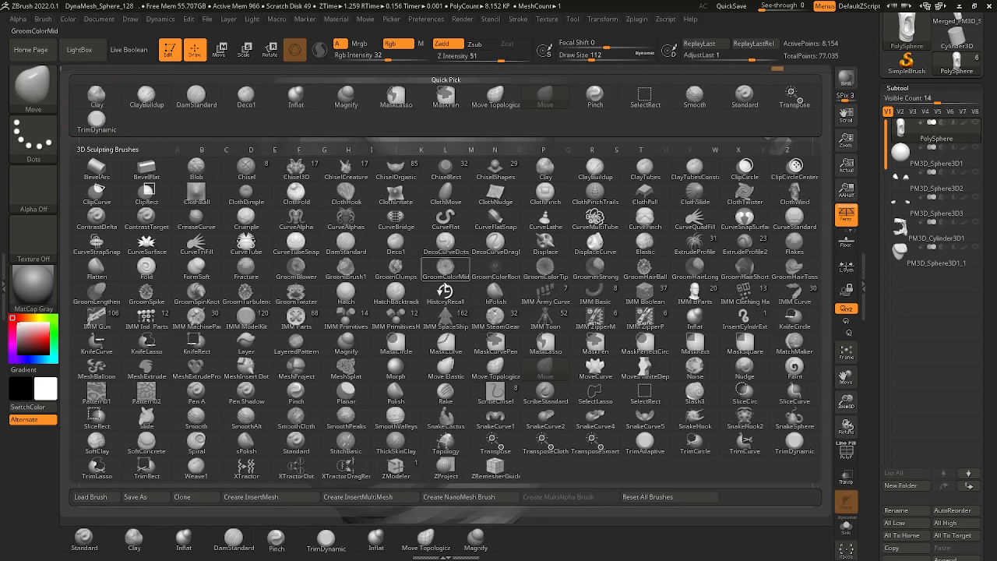
click(544, 173)
key(space)
drag(348, 299, 363, 298)
mouse_move(364, 312)
mouse_down()
mouse_move(360, 282)
mouse_move(371, 315)
mouse_move(355, 299)
mouse_up()
key(ctrl+z)
key(space)
drag(338, 272, 356, 308)
drag(574, 282, 553, 283)
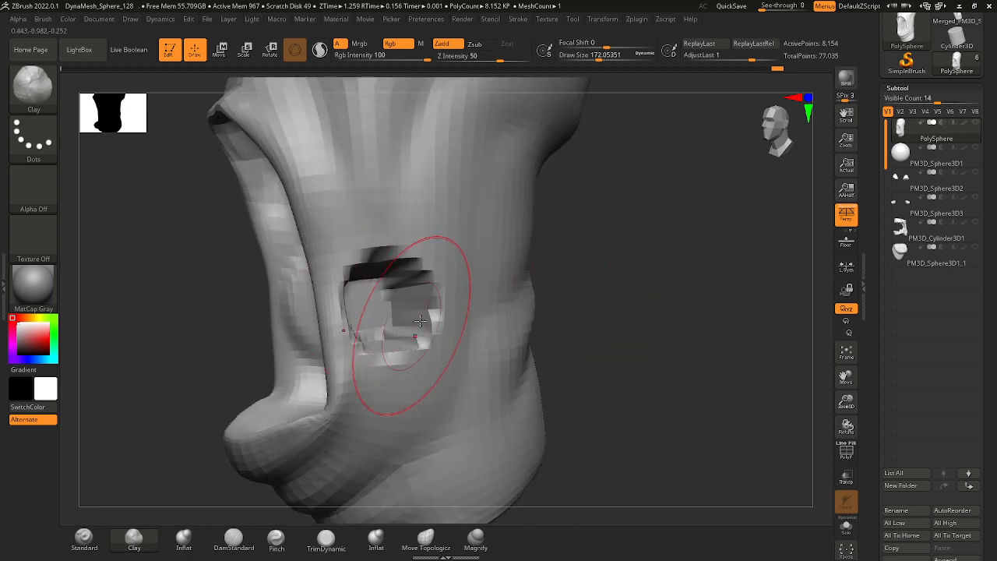
mouse_move(592, 300)
mouse_down()
mouse_move(668, 294)
mouse_move(600, 293)
mouse_up()
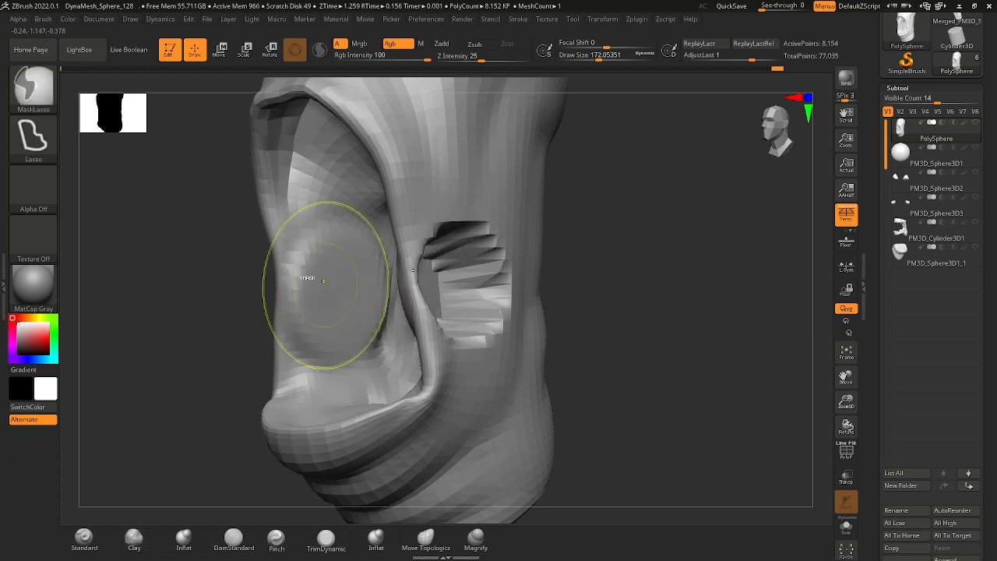
Revert the clay strokes on the inner cheek and turn on BackfaceMask in the Clay brush's auto masking settings.
click(44, 19)
click(92, 152)
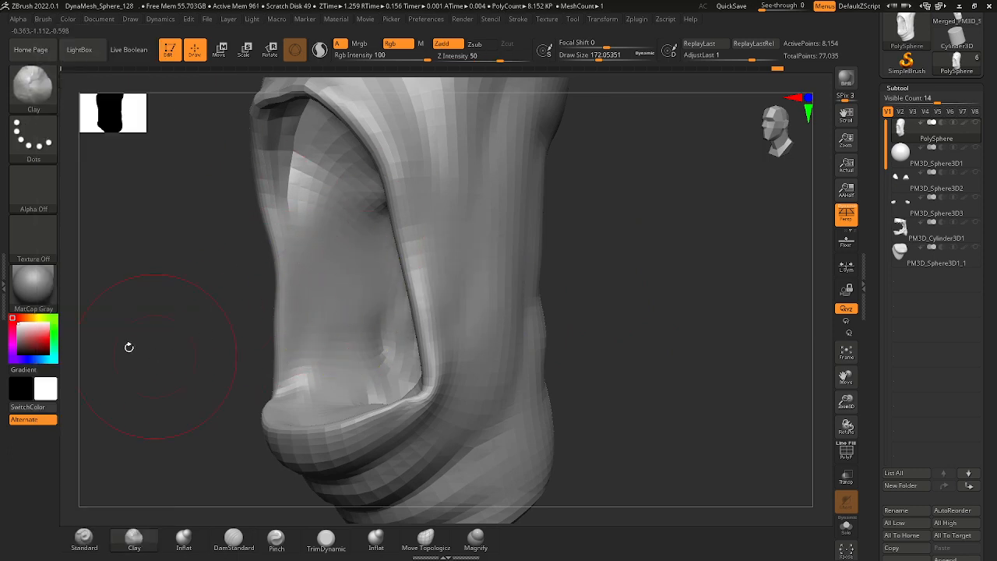
click(44, 20)
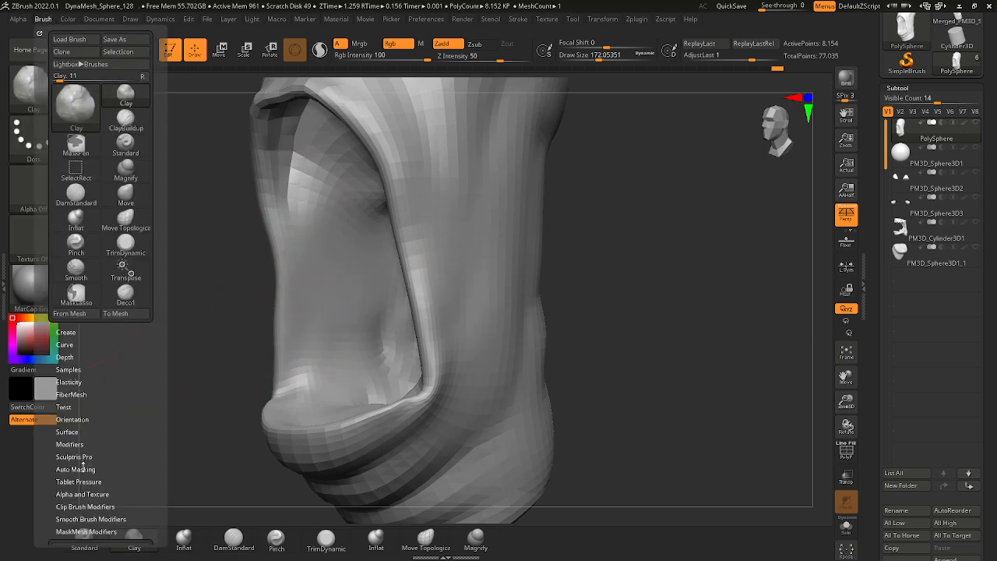
click(76, 469)
scroll(101, 350, down, 5)
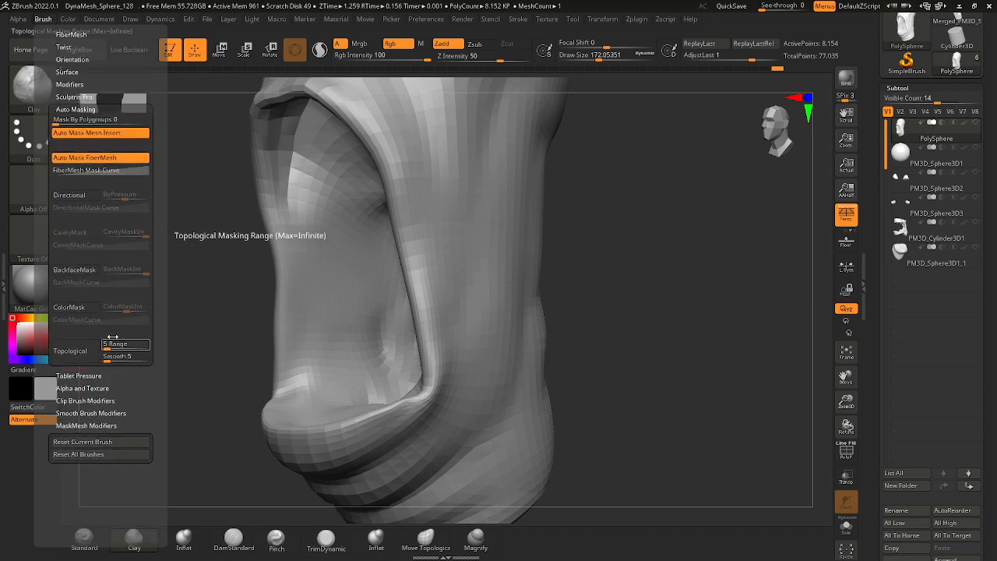
click(86, 270)
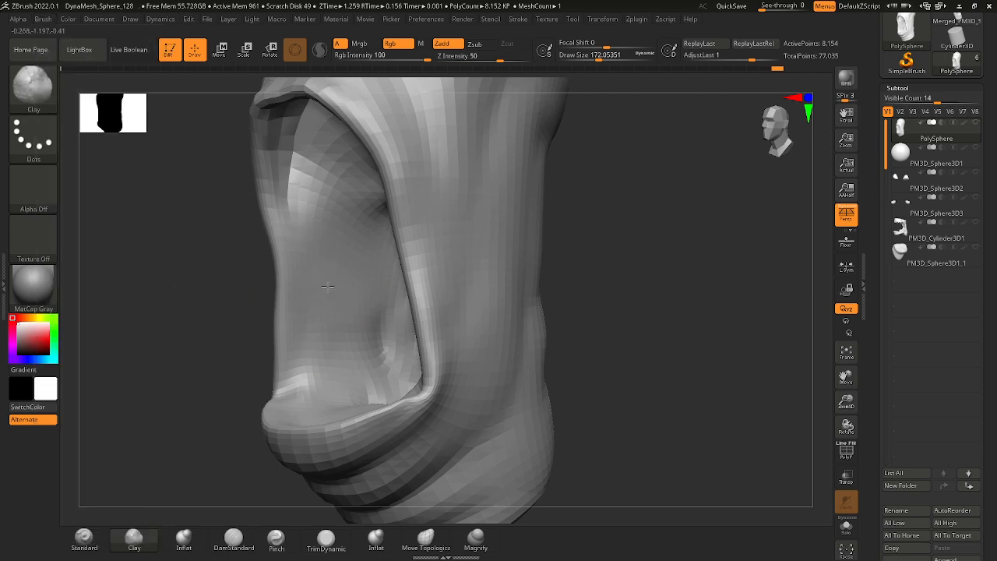
Sculpt the inner wall of the open mouth with the backface-masked Clay brush at a draw size of about 172.
mouse_move(352, 290)
mouse_down()
mouse_move(350, 279)
mouse_move(346, 312)
mouse_move(335, 220)
mouse_up()
mouse_move(211, 269)
mouse_down()
mouse_move(252, 272)
mouse_move(221, 286)
mouse_up()
mouse_move(308, 249)
shift+mouse_down()
mouse_move(328, 307)
mouse_move(348, 296)
mouse_move(334, 274)
mouse_move(331, 296)
shift+mouse_up()
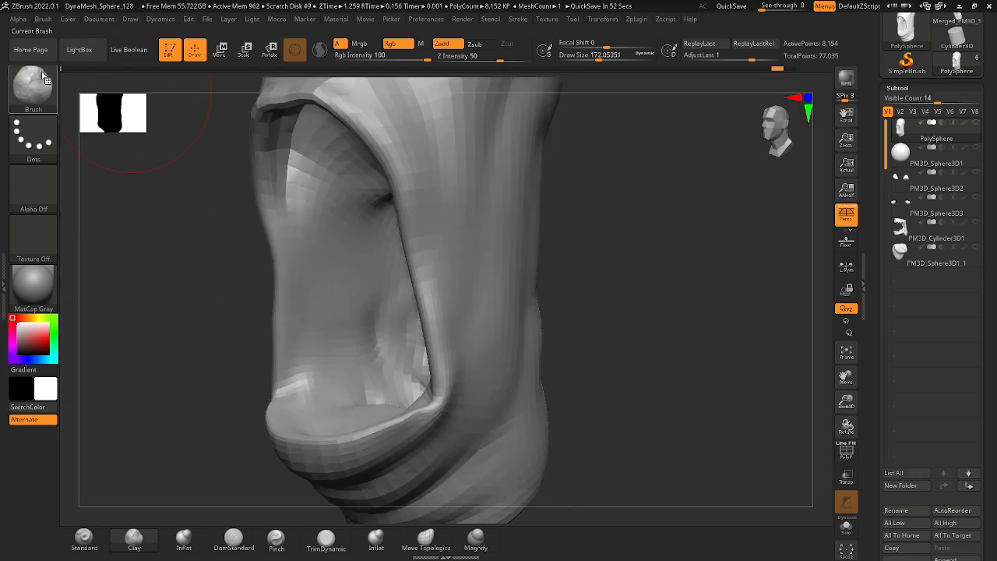
click(45, 76)
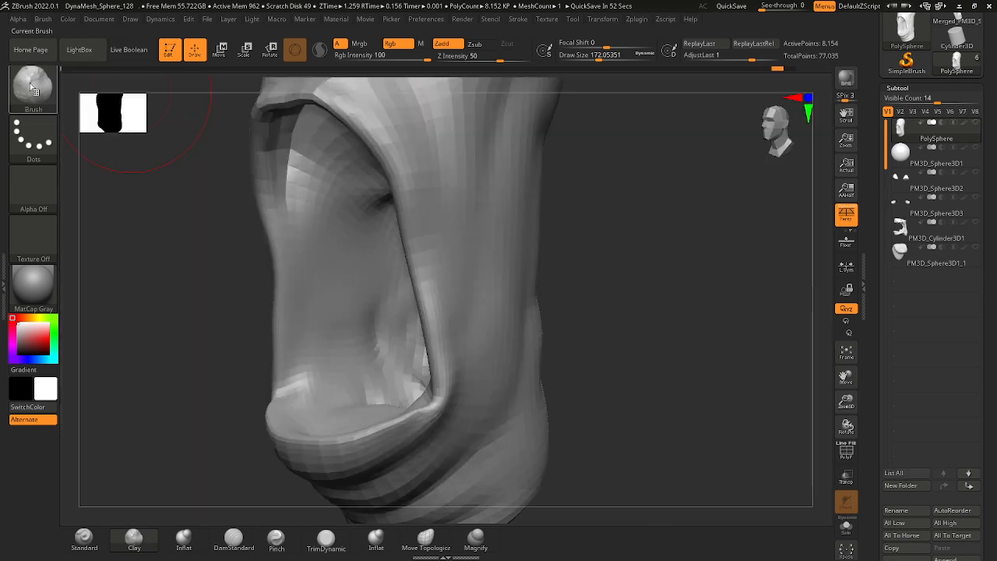
click(35, 97)
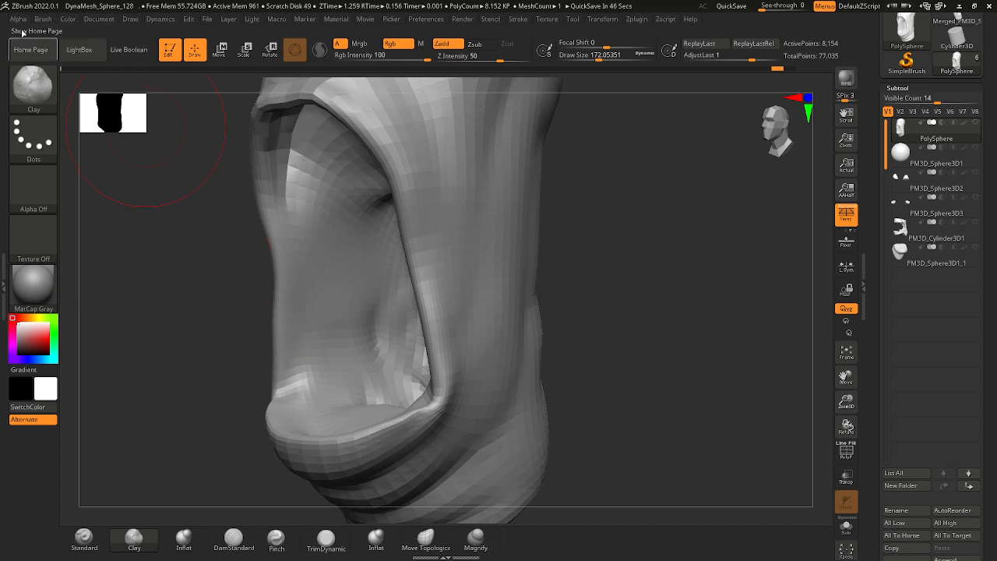
Build up the inner cheek wall with the Clay brush and smooth it down toward the mouth floor at a draw size of about 172.
click(43, 19)
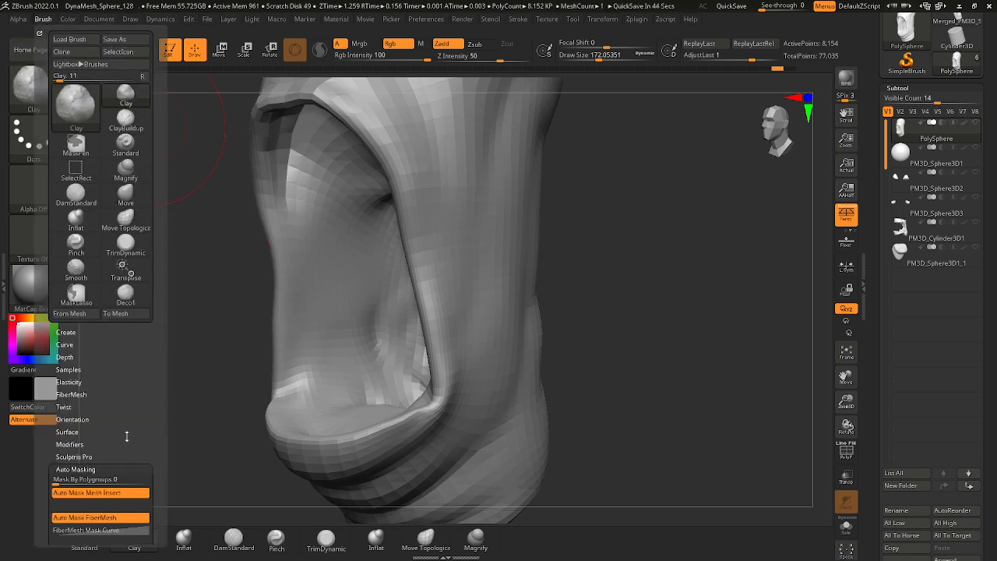
scroll(126, 436, down, 8)
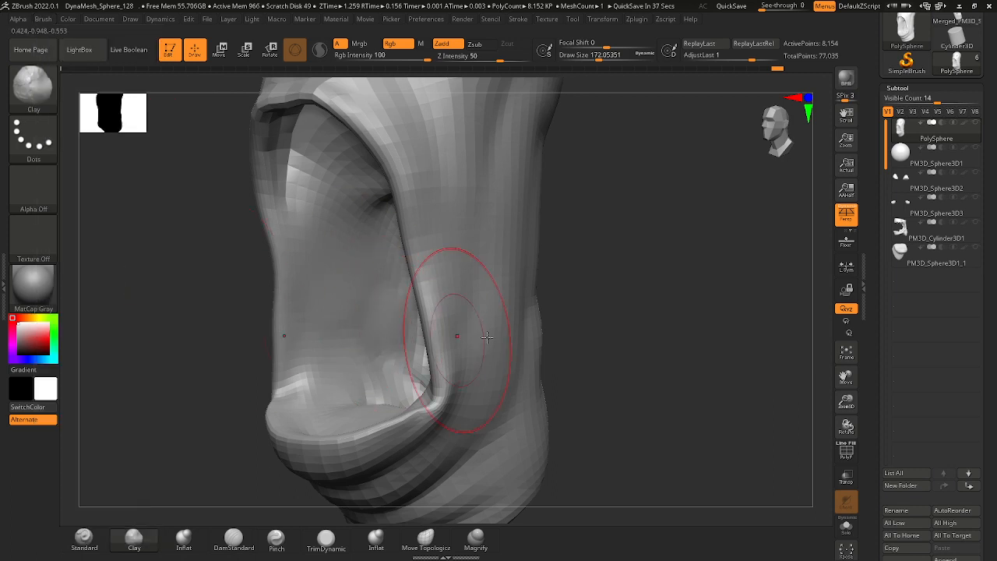
drag(612, 326, 584, 331)
mouse_move(358, 354)
mouse_down()
mouse_move(371, 357)
mouse_move(384, 296)
mouse_move(360, 254)
mouse_move(348, 300)
mouse_move(326, 314)
mouse_up()
shift+drag(360, 269, 383, 333)
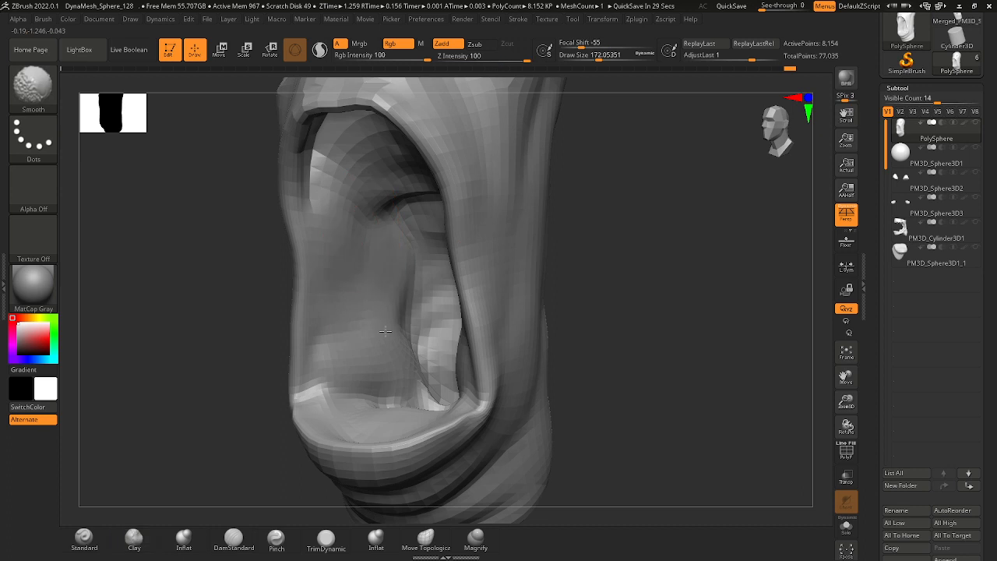
drag(586, 358, 602, 360)
shift+drag(424, 379, 413, 424)
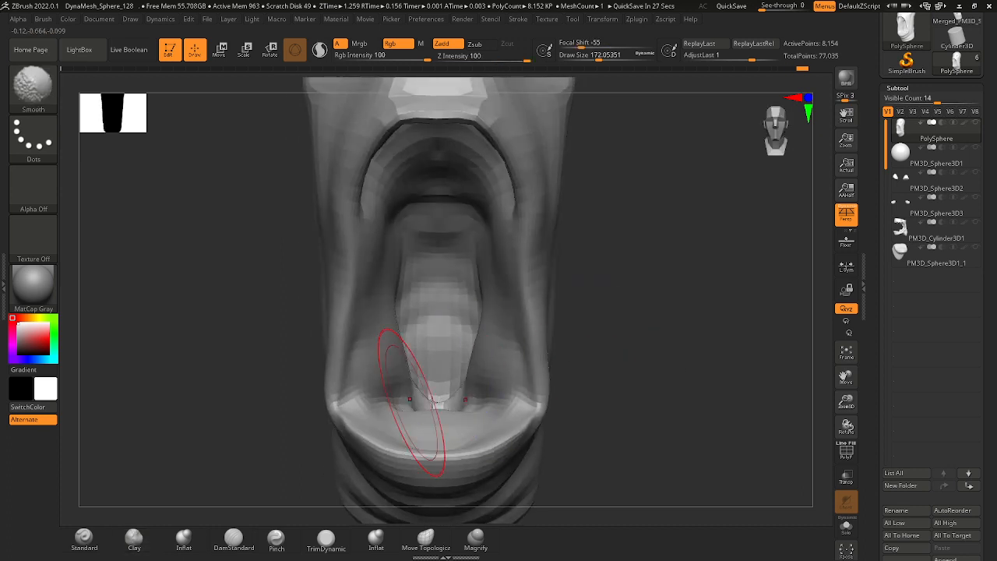
Show the teeth subtool PM3D_Cylinder3D1 and push the head's inner cheek walls outward with the Move brush.
click(975, 224)
mouse_move(598, 348)
mouse_down()
mouse_move(647, 349)
mouse_move(646, 365)
mouse_move(590, 393)
mouse_move(506, 327)
mouse_move(486, 297)
mouse_up()
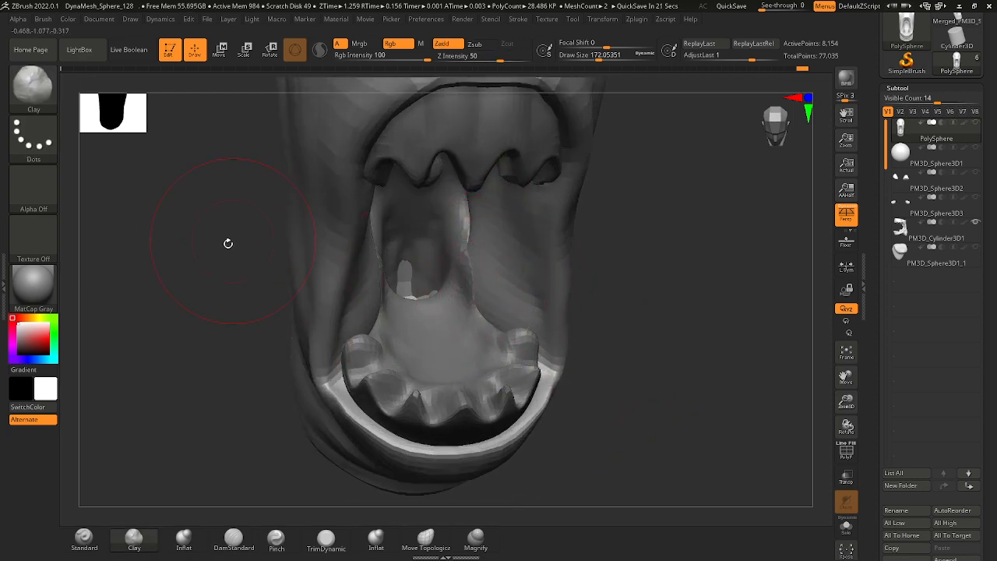
click(29, 92)
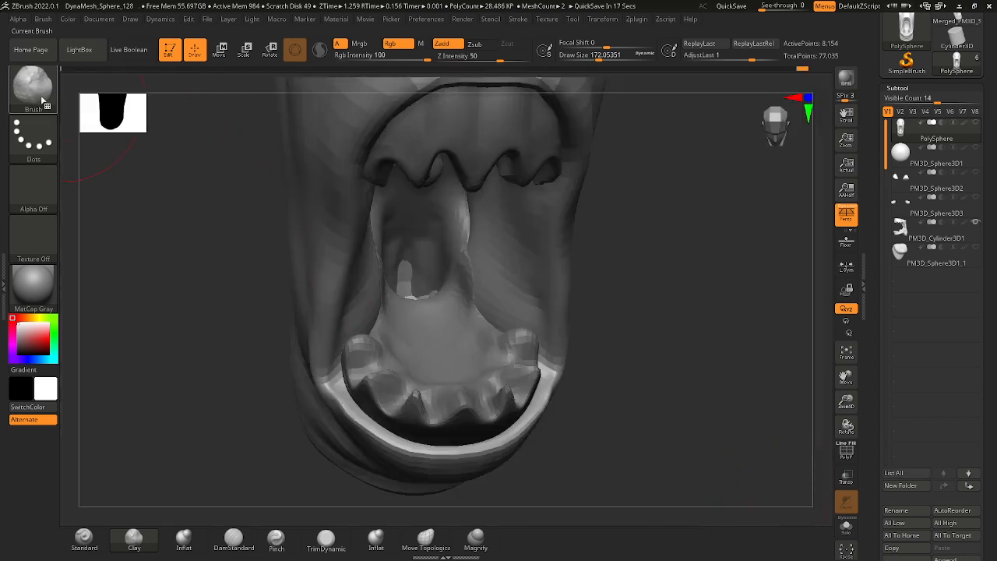
click(43, 100)
key(m)
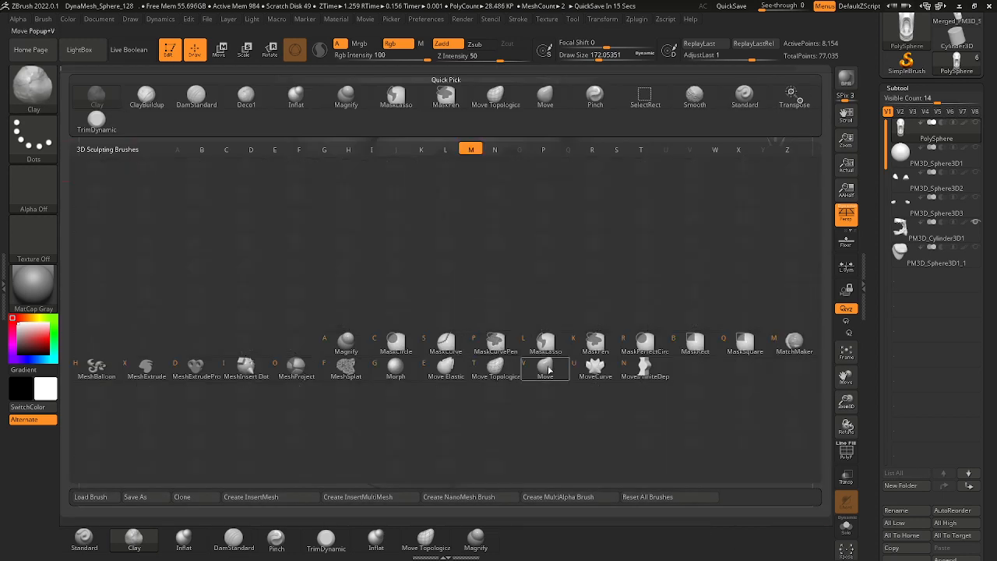
key(v)
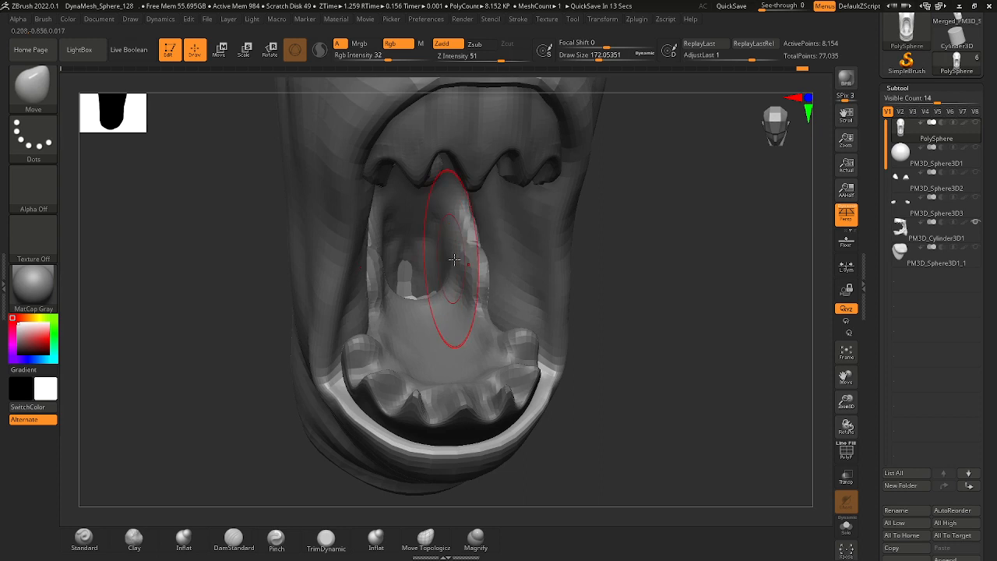
drag(467, 298, 439, 333)
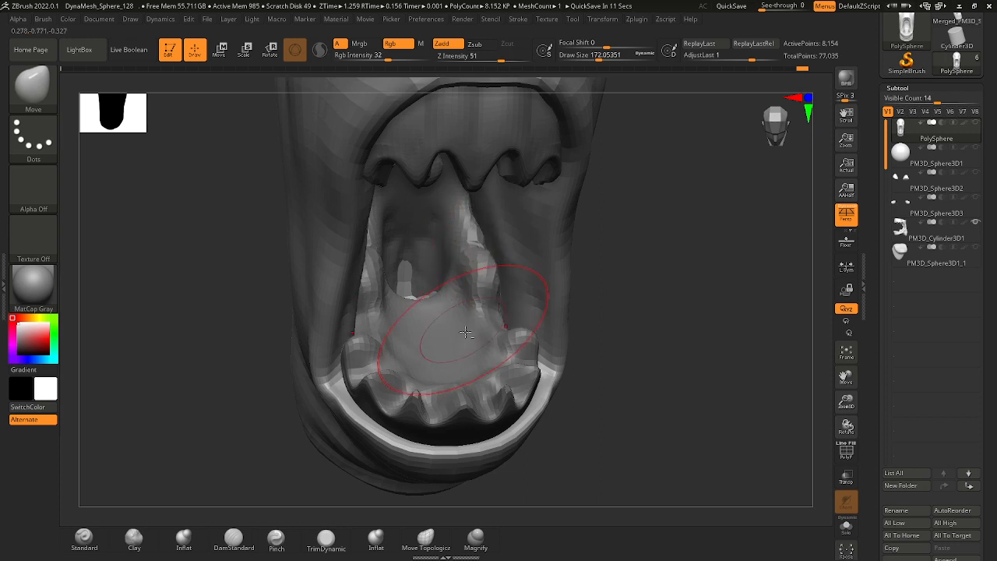
Adjust the inner cheek wall behind the lower back teeth with the Move brush at a draw size of about 77.
mouse_move(596, 251)
mouse_down()
mouse_move(599, 238)
mouse_move(576, 255)
mouse_up()
key(space)
drag(505, 272, 500, 279)
key(space)
drag(592, 249, 643, 207)
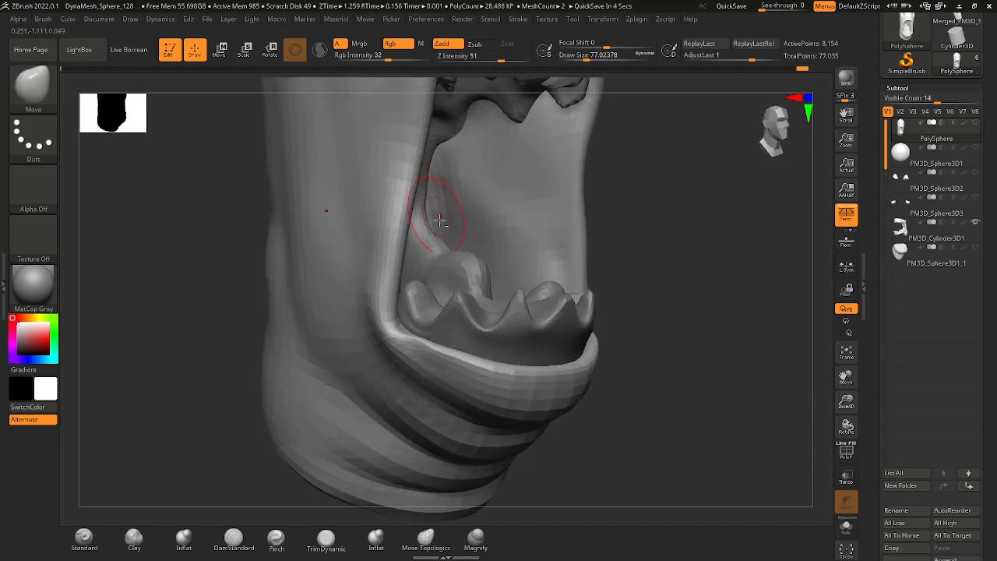
drag(440, 220, 450, 261)
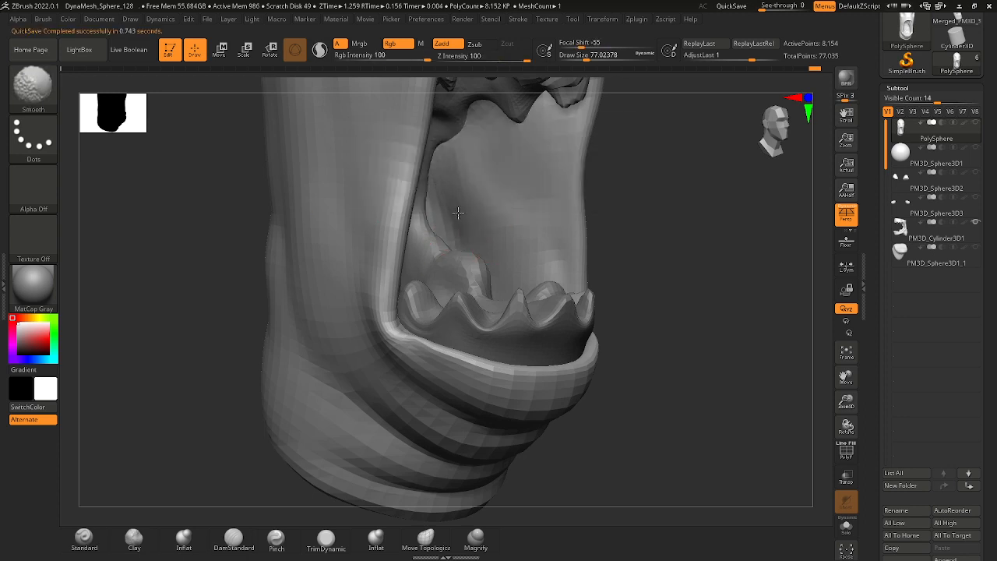
Smooth the inner cheek and reshape its upper part below the upper teeth with the Move brush at a draw size of about 94.
mouse_move(564, 246)
ctrl+right_down()
mouse_move(587, 208)
mouse_move(562, 195)
ctrl+right_up()
mouse_move(562, 195)
ctrl+right_down()
mouse_move(568, 212)
mouse_move(584, 215)
mouse_move(538, 229)
ctrl+right_up()
key(space)
drag(456, 185, 464, 182)
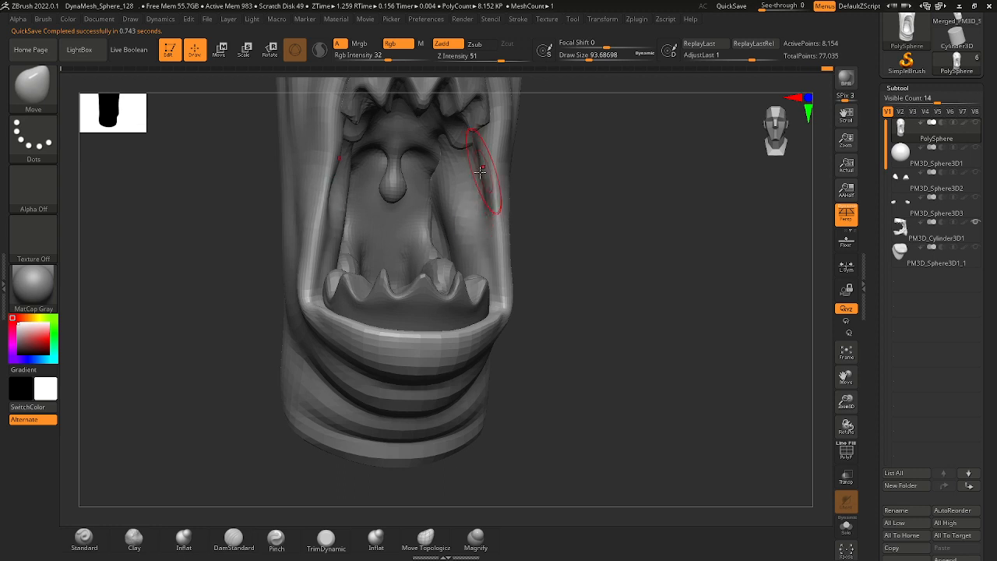
key(shift)
right_drag(524, 218, 552, 223)
shift+drag(480, 160, 476, 187)
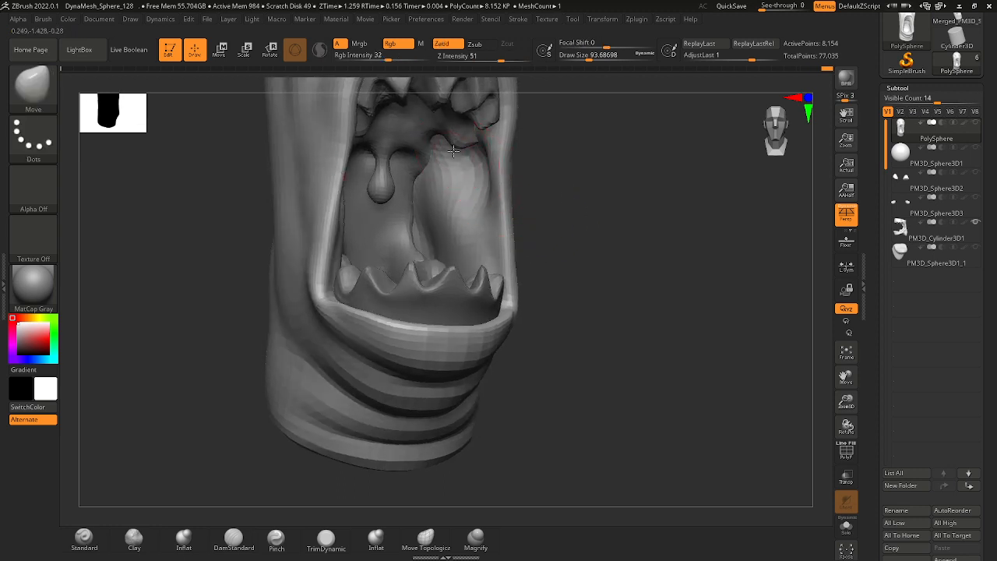
Smooth and nudge the inner cheek wall where it meets the side rim of the mouth.
right_drag(549, 227, 467, 224)
key(shift)
shift+drag(497, 213, 492, 204)
ctrl+right_drag(492, 205, 509, 173)
shift+drag(512, 174, 506, 221)
right_drag(621, 223, 472, 204)
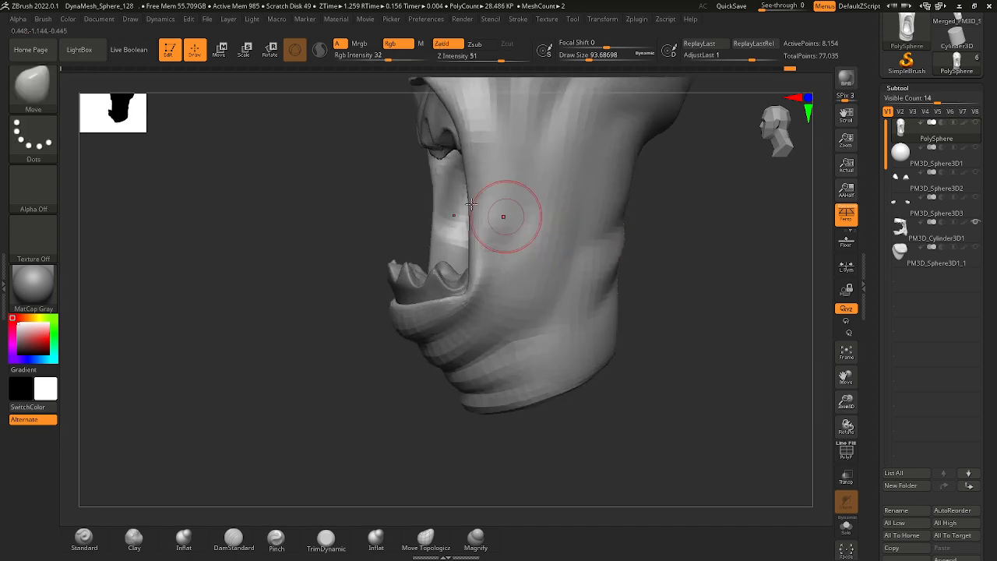
Carve creases into the outer cheek beside the mouth with the DamStandard brush and soften them with smoothing.
click(48, 95)
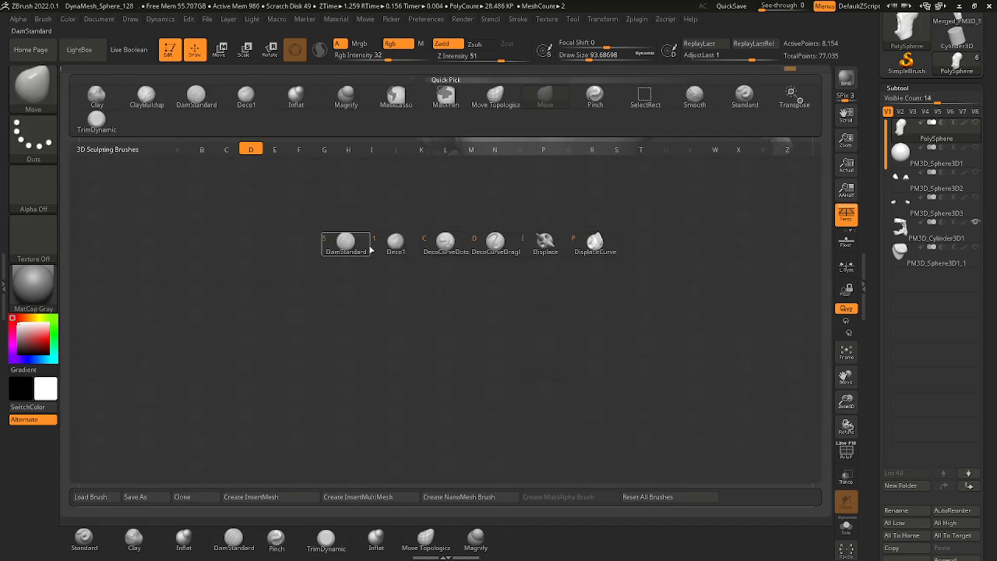
click(343, 241)
drag(453, 212, 482, 96)
alt+right_drag(486, 201, 478, 200)
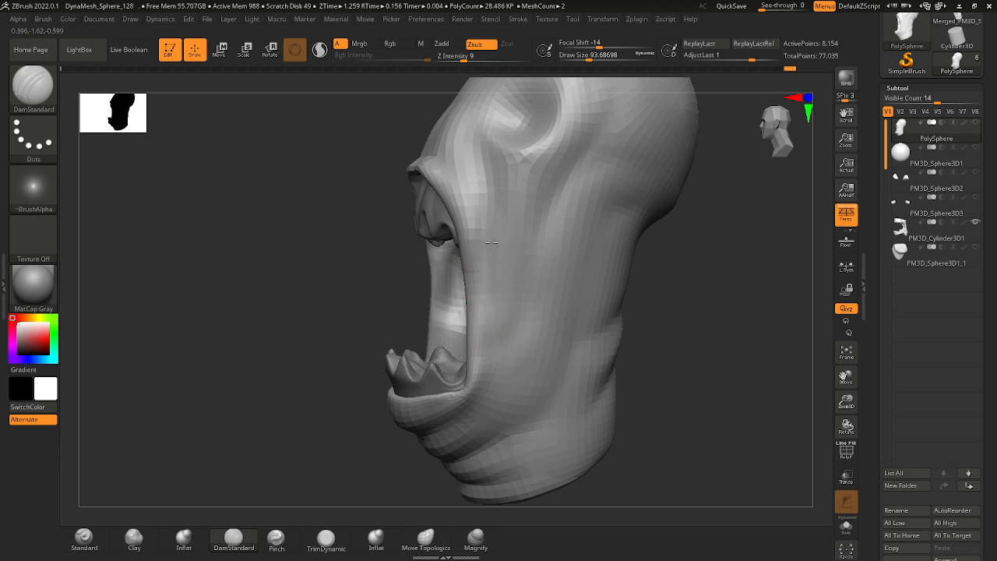
key(shift)
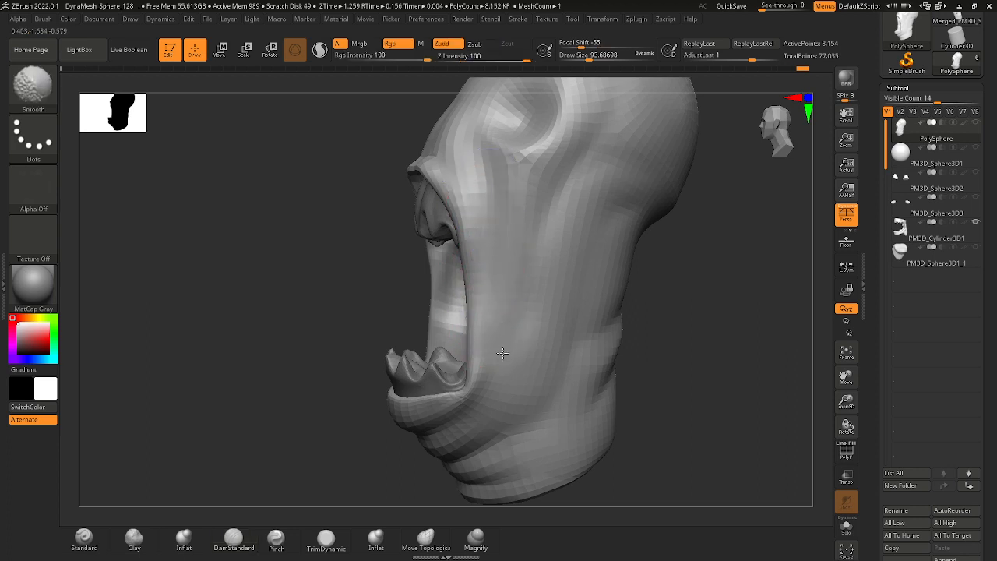
ctrl+right_drag(505, 386, 523, 309)
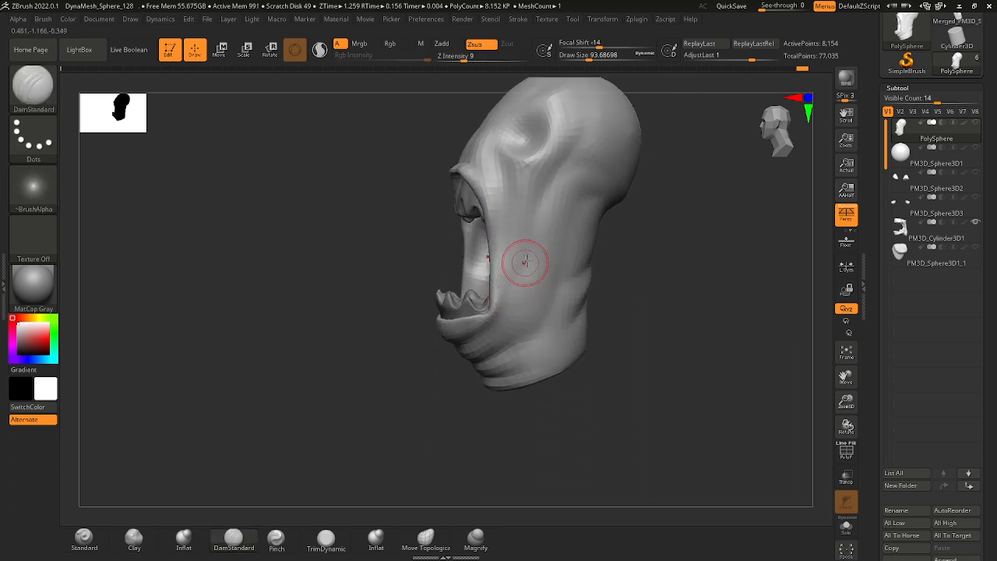
ctrl+right_drag(525, 263, 525, 265)
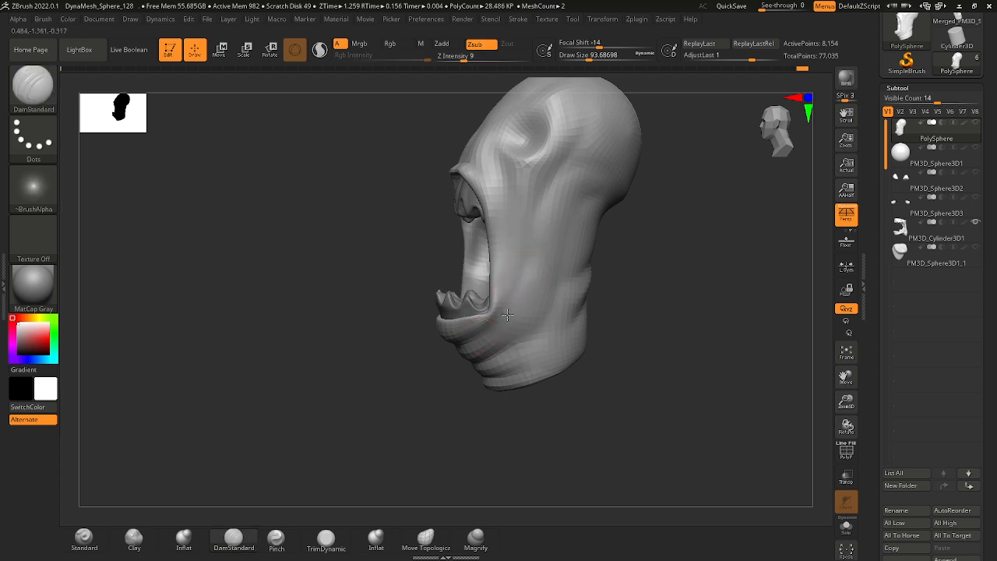
mouse_move(507, 280)
right_down()
mouse_move(641, 283)
mouse_move(599, 273)
right_up()
Smooth the side rim of the mouth and the adjoining cheek at a draw size of about 94.
key(shift)
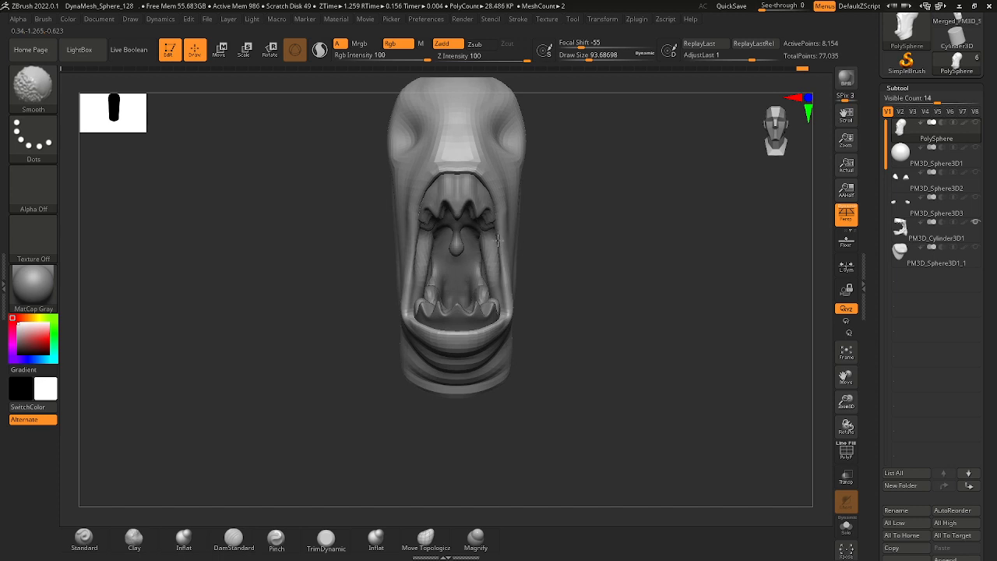
shift+drag(503, 265, 496, 200)
right_drag(582, 254, 506, 265)
key(shift)
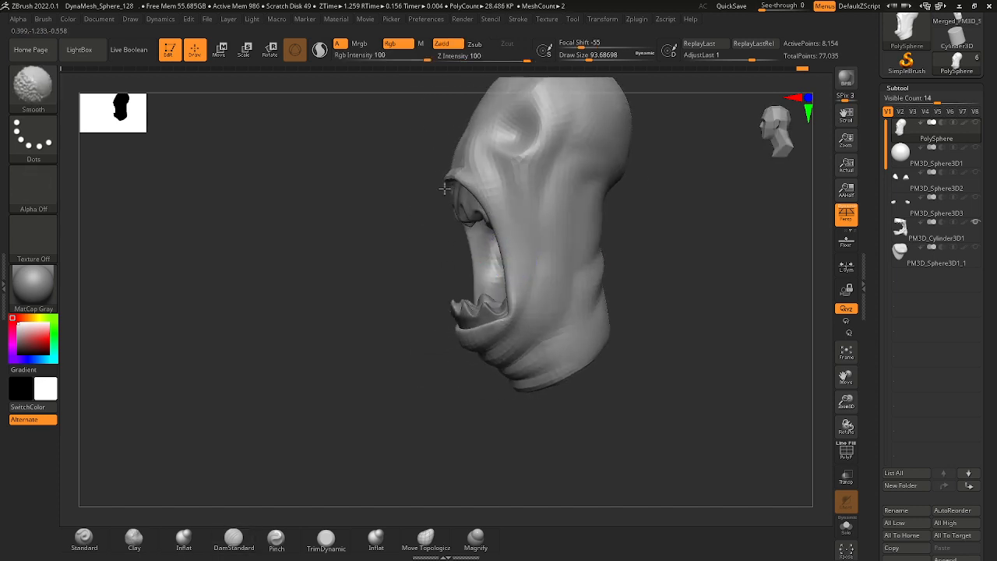
mouse_move(445, 188)
shift+right_down()
mouse_move(461, 234)
mouse_move(523, 294)
shift+right_up()
ctrl+right_drag(548, 336, 534, 342)
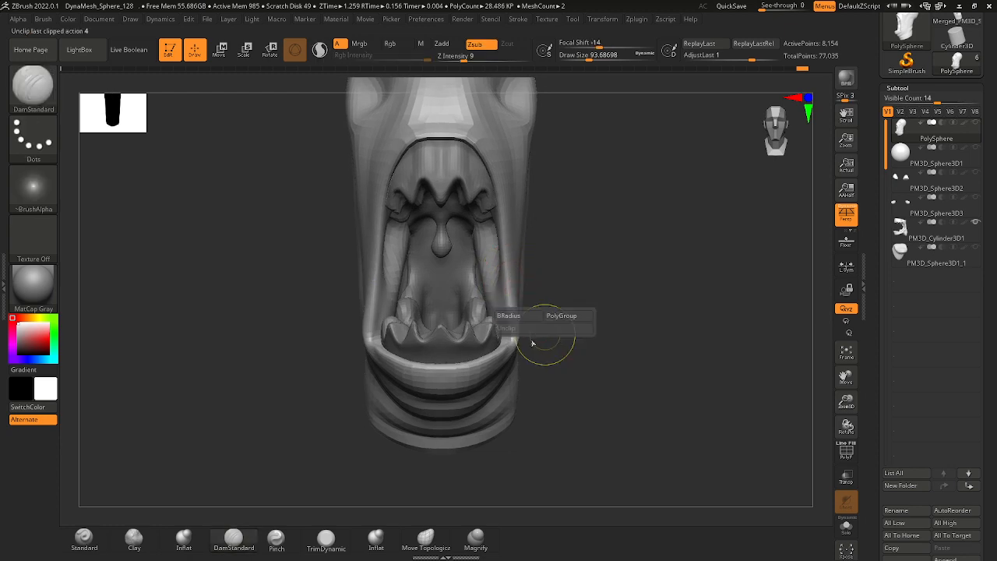
Pull the mouth corners and side rim into shape with the Move brush, enlarging the draw size to about 223.
click(29, 87)
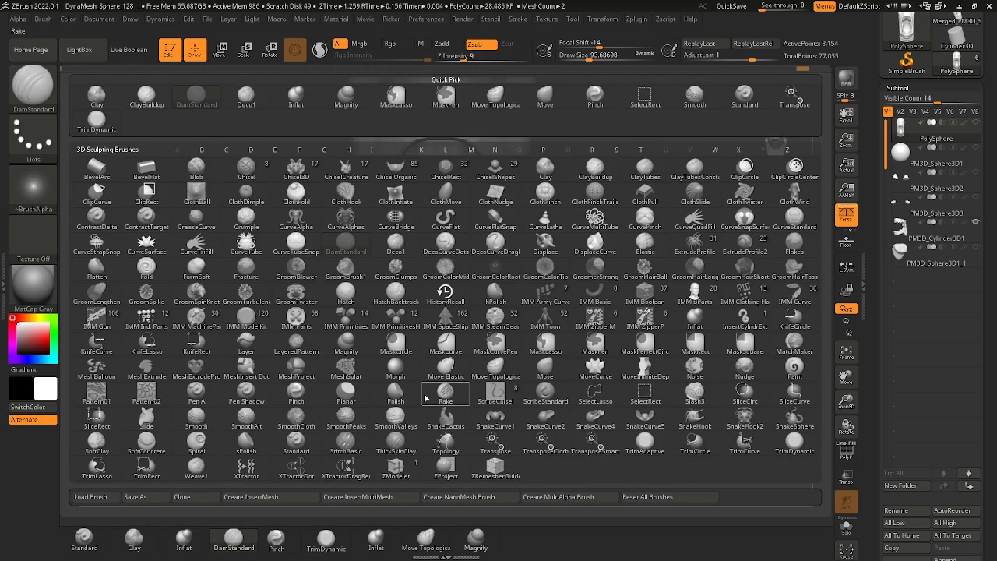
key(m)
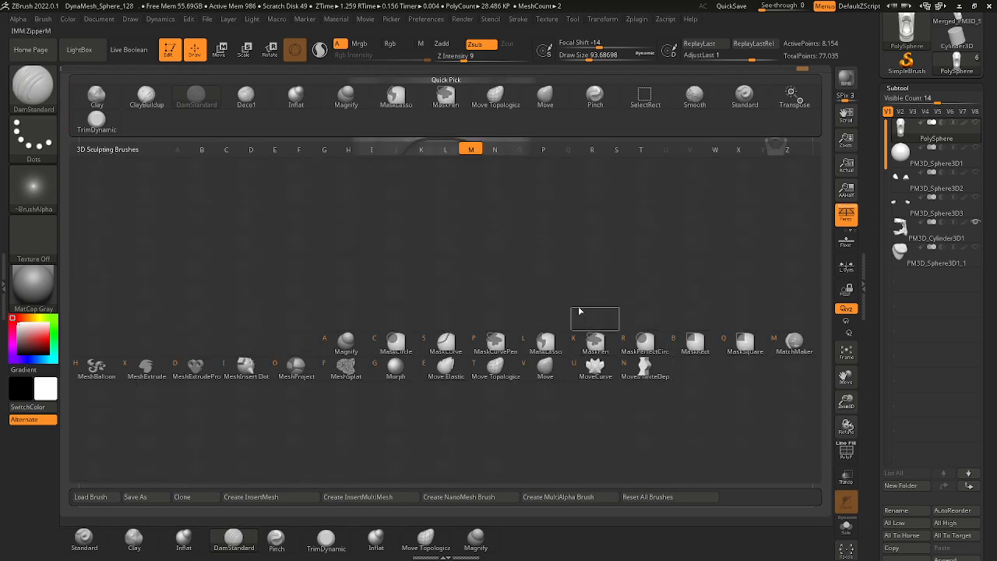
click(551, 361)
key(space)
click(513, 330)
drag(572, 355, 499, 346)
key(space)
click(504, 342)
drag(599, 343, 536, 338)
key(space)
click(509, 345)
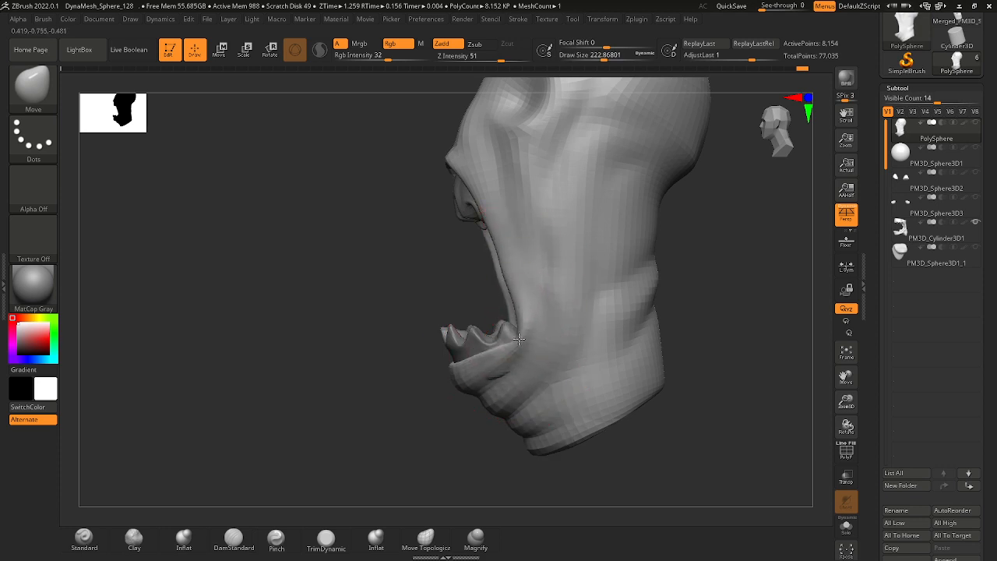
Reshape the lower jaw and mouth edge in profile with the Move brush, reducing the draw size to about 132.
drag(347, 295, 499, 346)
ctrl+right_drag(483, 351, 471, 274)
drag(557, 346, 495, 357)
ctrl+right_drag(494, 379, 545, 450)
drag(413, 402, 366, 394)
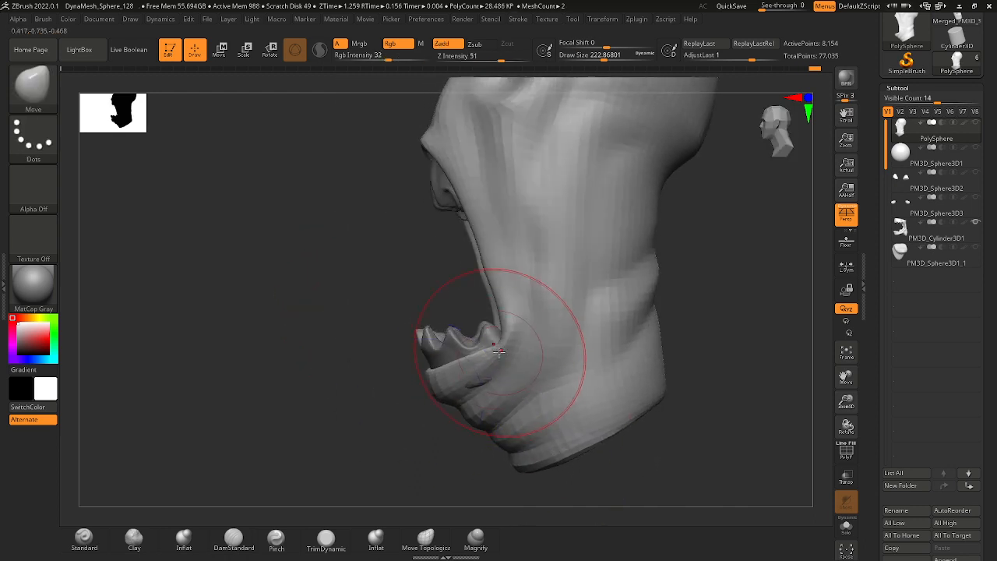
key(space)
drag(507, 319, 497, 319)
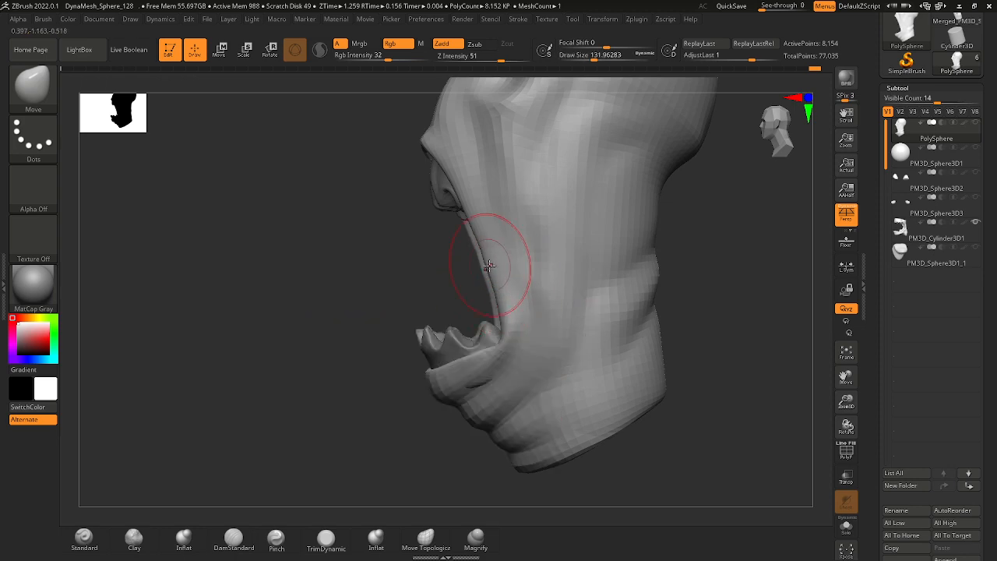
Pull the lower lip and chin with the ClothHook brush at a draw size of about 318.
click(33, 84)
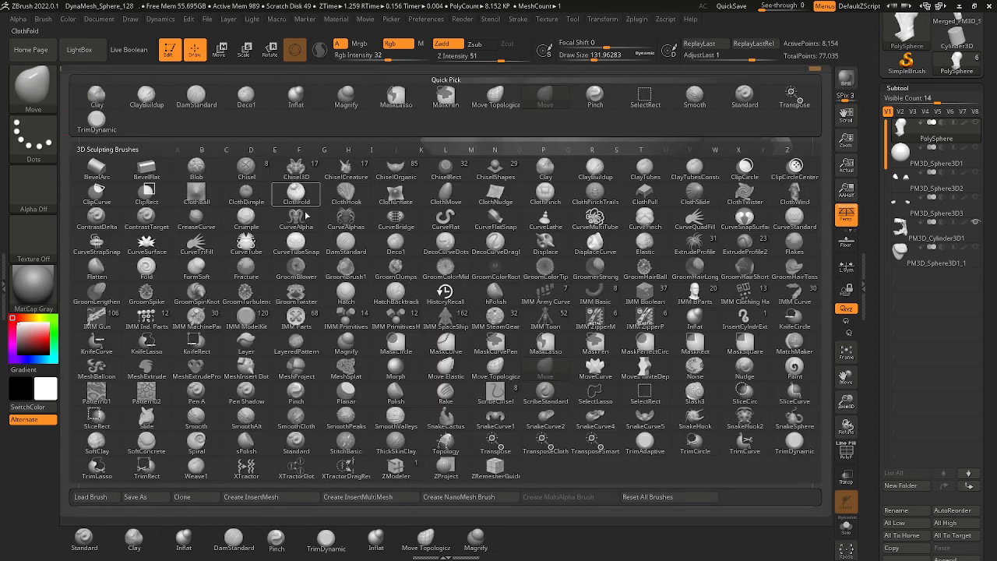
click(350, 191)
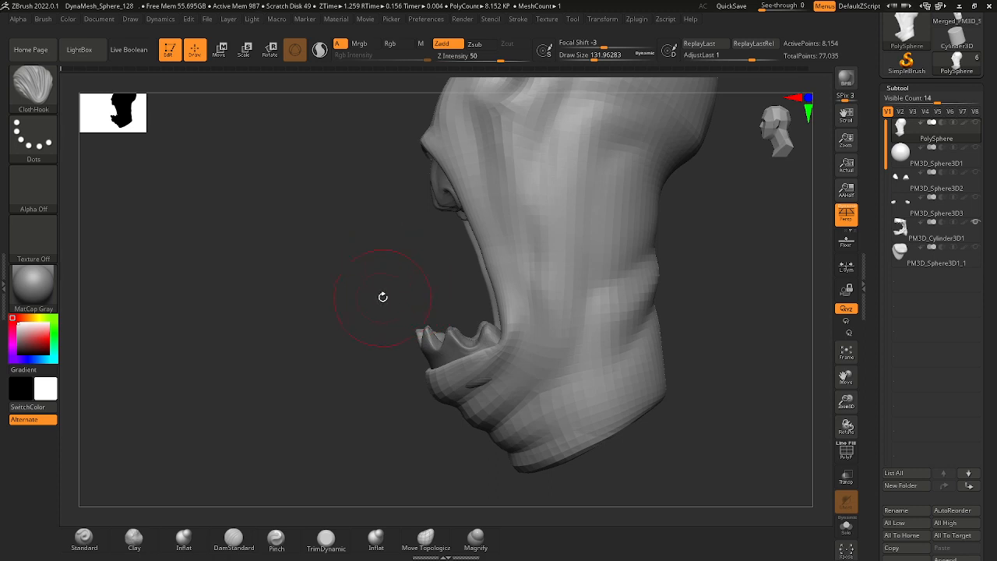
key(space)
mouse_move(383, 297)
mouse_down()
mouse_move(393, 297)
mouse_move(380, 274)
mouse_up()
mouse_move(376, 325)
mouse_down()
mouse_move(440, 308)
mouse_move(428, 346)
mouse_up()
key(space)
drag(496, 372, 533, 349)
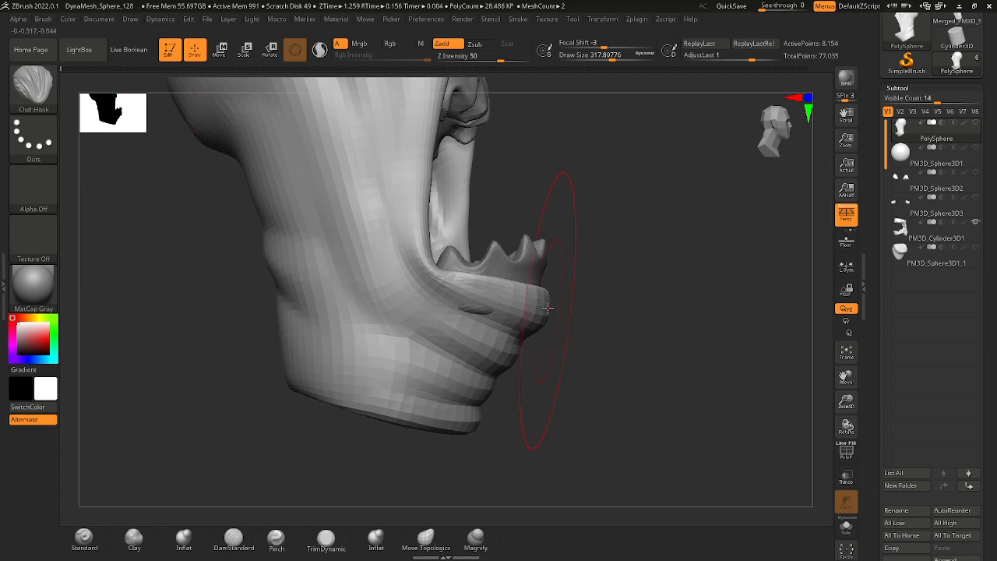
mouse_move(547, 303)
mouse_down()
mouse_move(539, 313)
mouse_move(518, 307)
mouse_move(534, 316)
mouse_up()
Reshape the folds below the lower lip with the Move brush at a draw size of about 124.
key(space)
key(b)
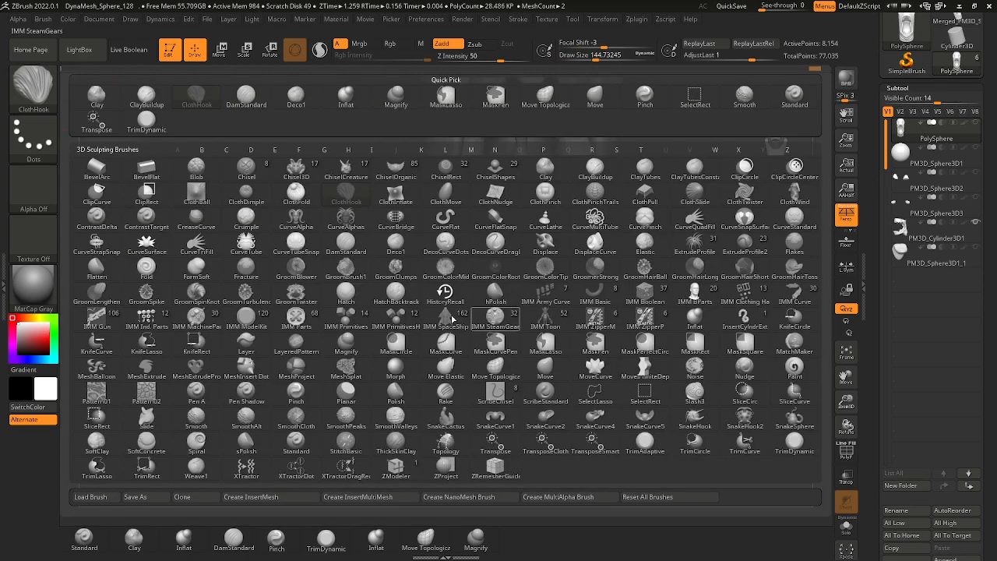
key(m)
key(l)
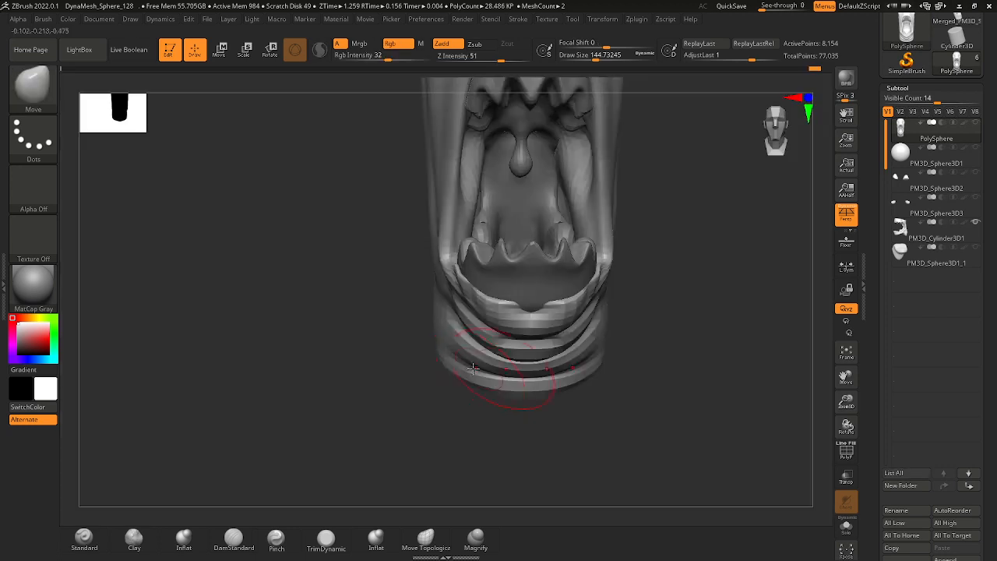
key(space)
mouse_move(661, 304)
mouse_down()
mouse_move(538, 298)
mouse_move(656, 300)
mouse_up()
key(space)
key(space)
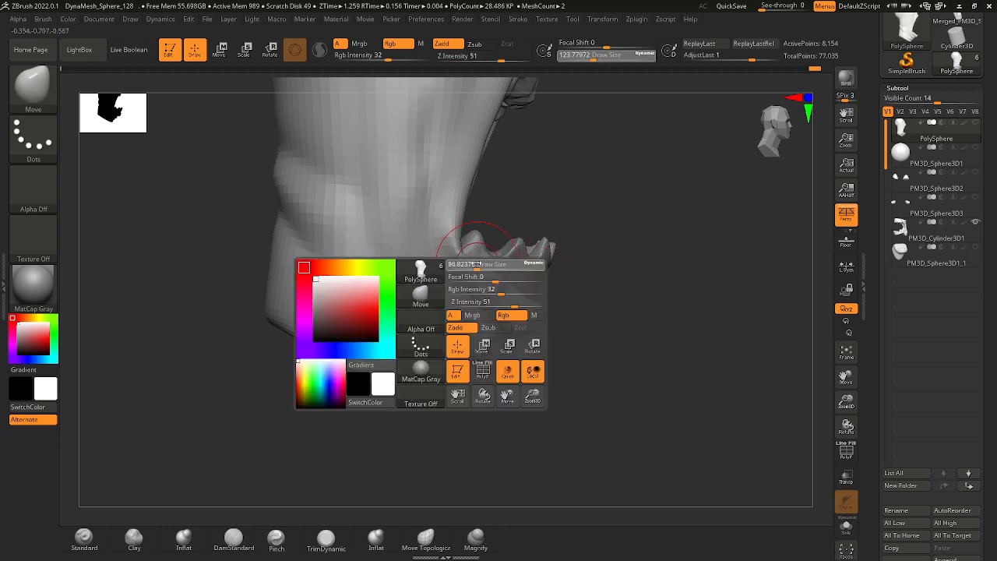
Refine the lower lip edge and chin folds with the Move brush at a draw size of about 65.
key(shift)
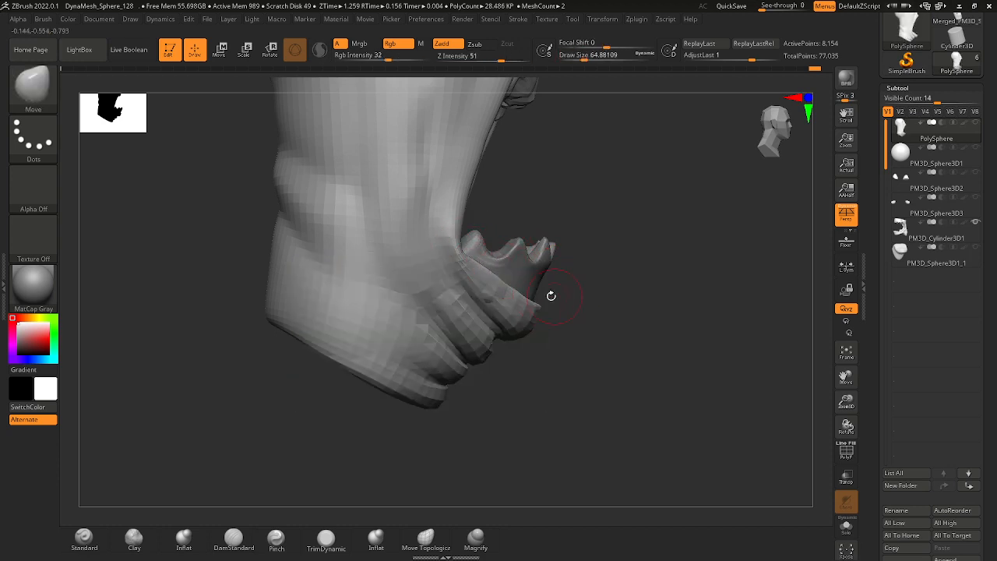
mouse_move(551, 295)
mouse_down()
mouse_move(522, 265)
mouse_move(537, 345)
mouse_move(499, 339)
mouse_move(459, 353)
mouse_up()
key(ctrl)
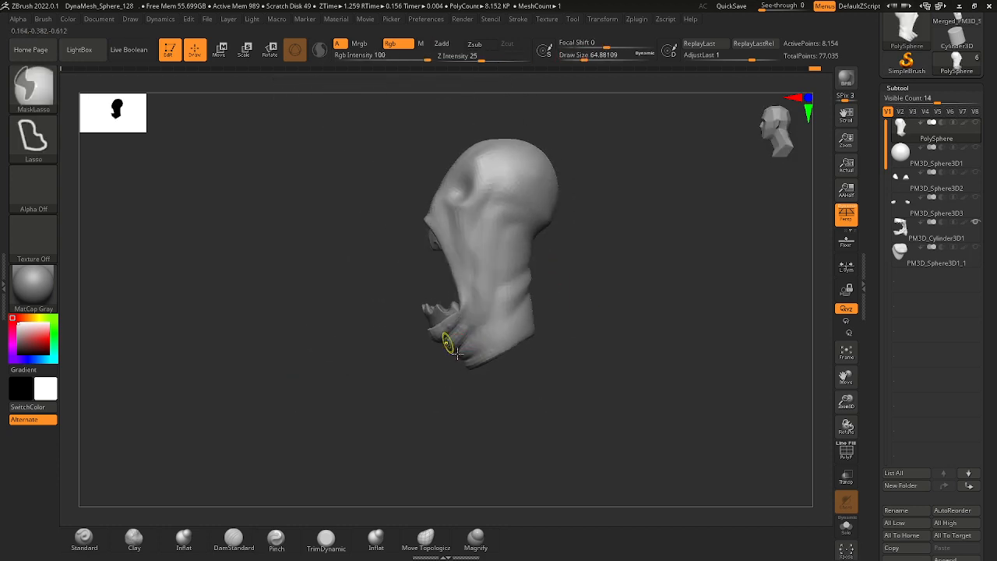
Adjust the lower jaw folds with the Move brush at a draw size of about 136.
key(space)
mouse_move(458, 353)
ctrl+right_down()
mouse_move(403, 359)
mouse_move(381, 381)
mouse_move(445, 368)
ctrl+right_up()
right_drag(429, 311, 338, 338)
mouse_move(429, 343)
right_down()
mouse_move(381, 350)
mouse_move(396, 350)
mouse_move(406, 297)
mouse_move(146, 117)
right_up()
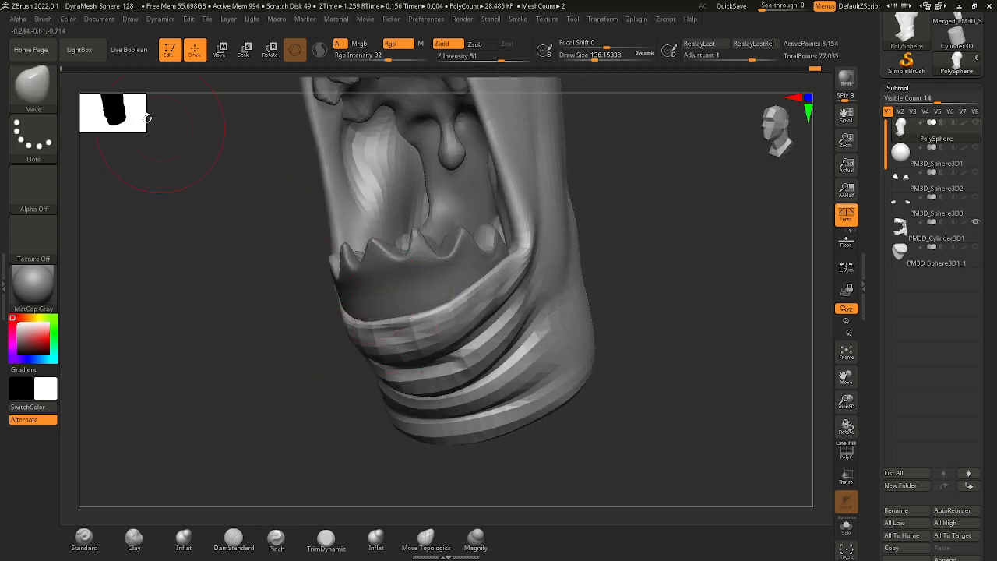
Make the teeth subtool PM3D_Cylinder3D1 active and turn on the visibility of the PolySphere head.
alt+click(415, 301)
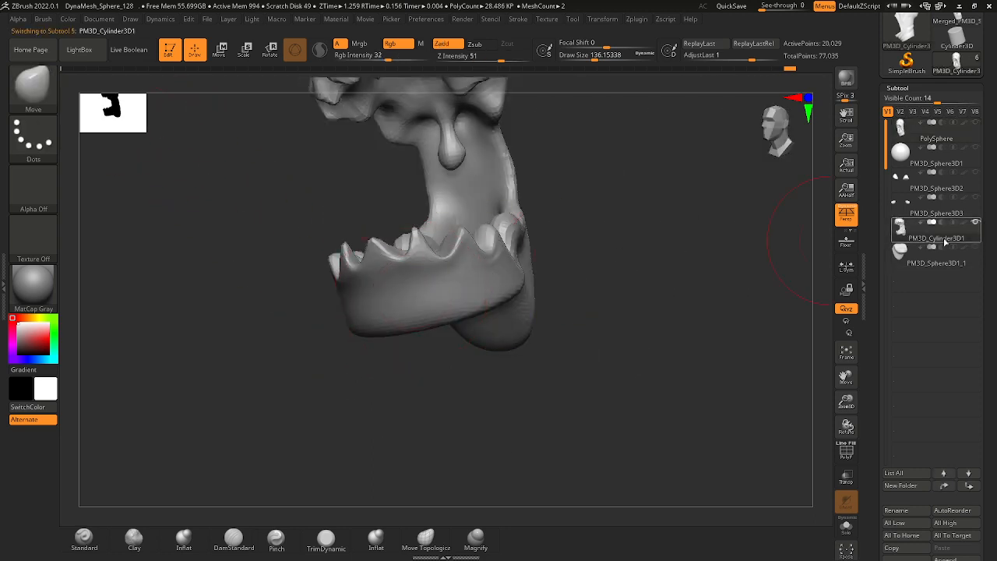
click(975, 123)
ctrl+right_drag(662, 269, 587, 195)
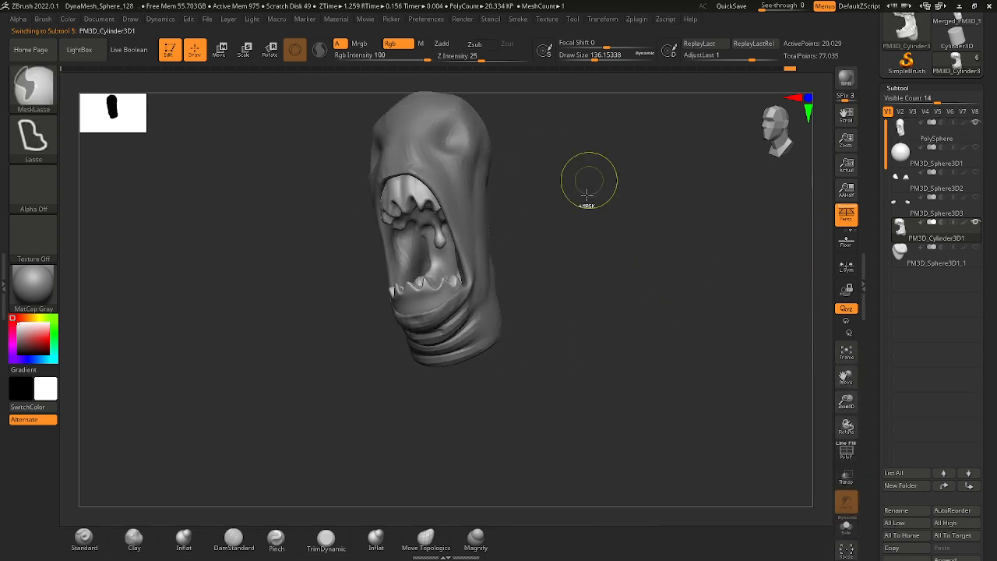
mouse_move(530, 243)
alt+right_down()
mouse_move(519, 303)
mouse_move(581, 296)
mouse_move(583, 314)
mouse_move(494, 407)
mouse_move(544, 348)
alt+right_up()
mouse_move(544, 348)
right_down()
mouse_move(515, 358)
mouse_move(465, 345)
right_up()
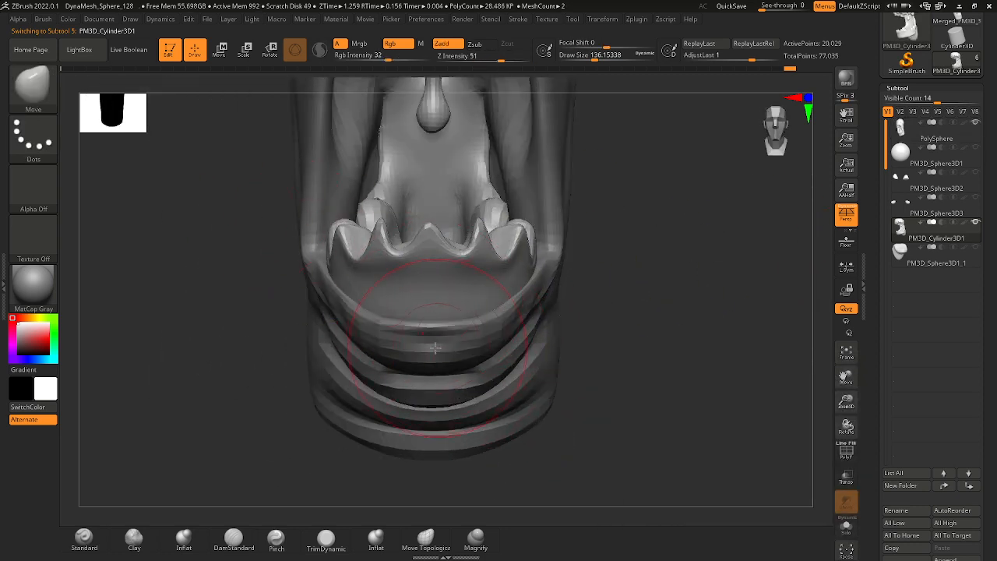
Build up the lower gum below the teeth with the Standard brush at a draw size of about 62, smoothing the surface.
key(space)
alt+click(432, 341)
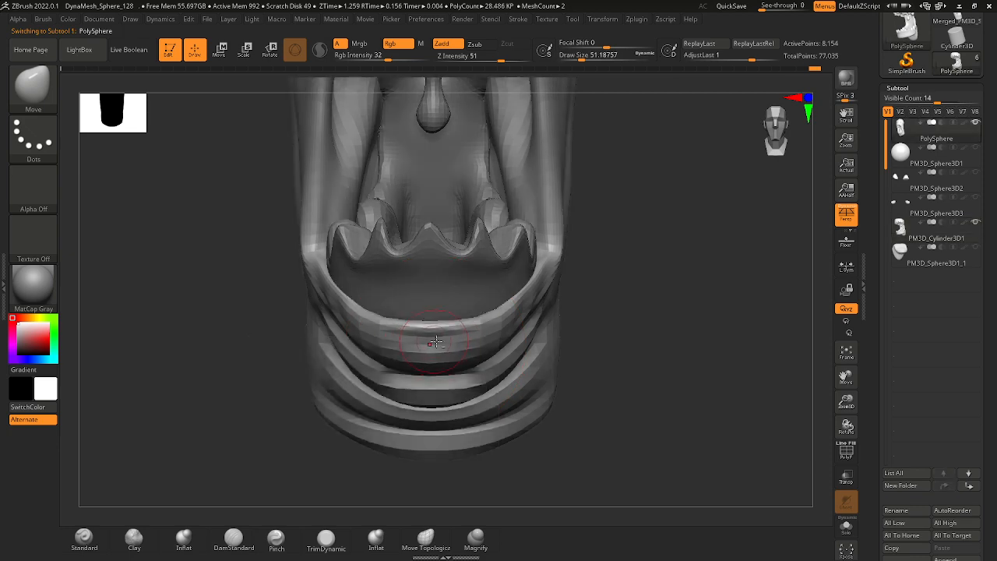
alt+click(445, 277)
click(33, 86)
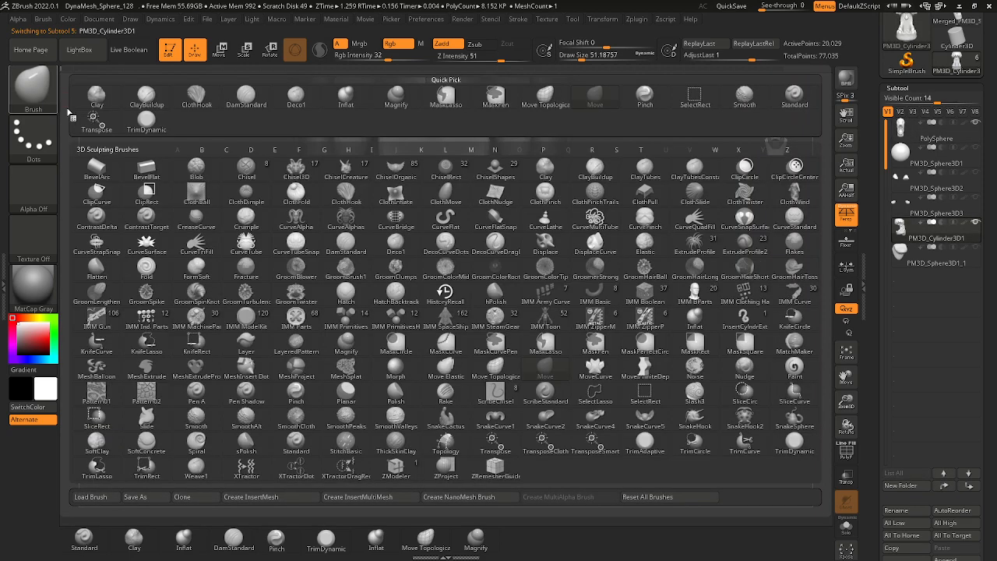
key(s)
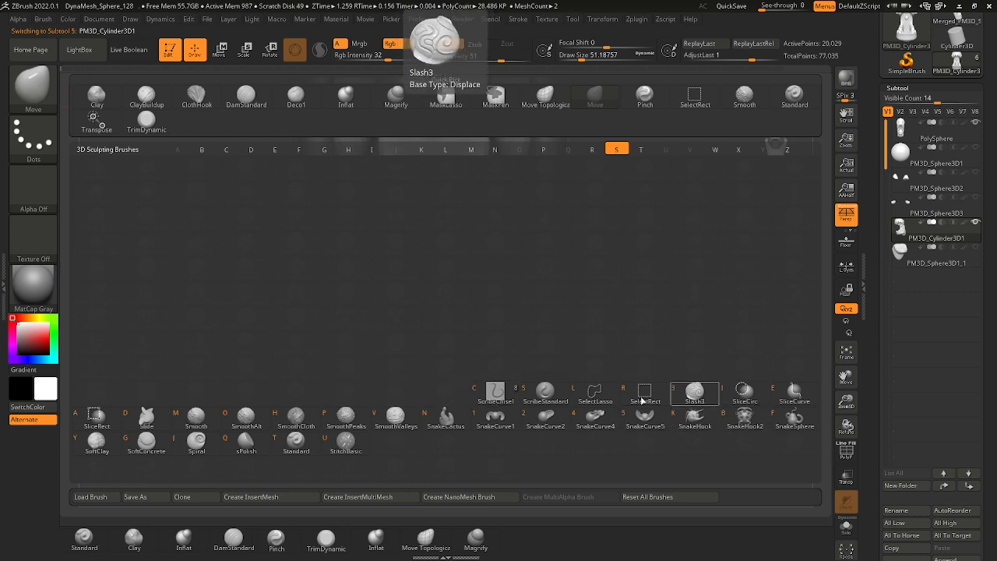
click(297, 441)
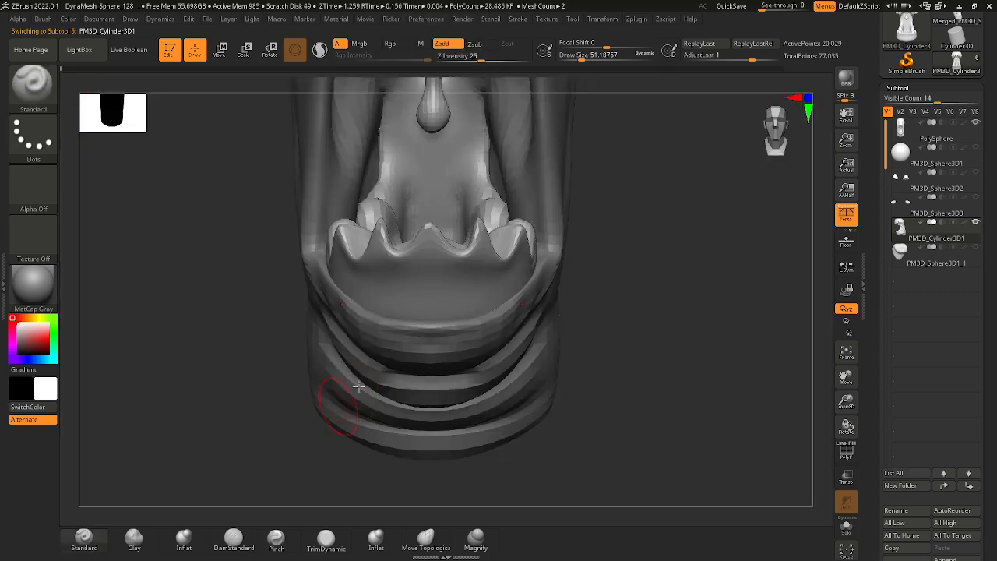
key(space)
drag(370, 354, 369, 355)
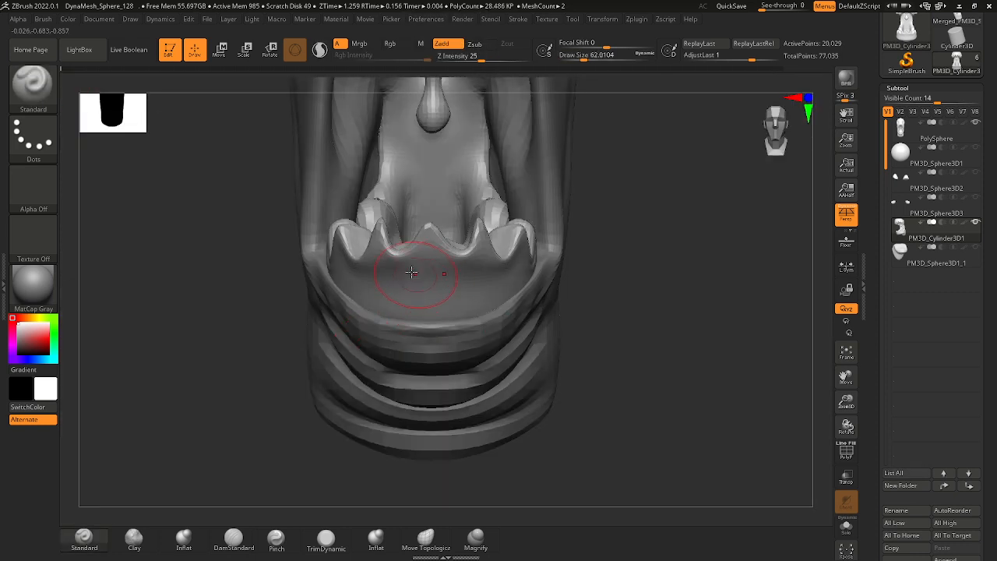
mouse_move(400, 276)
mouse_down()
mouse_move(382, 295)
mouse_move(411, 260)
mouse_move(399, 294)
mouse_up()
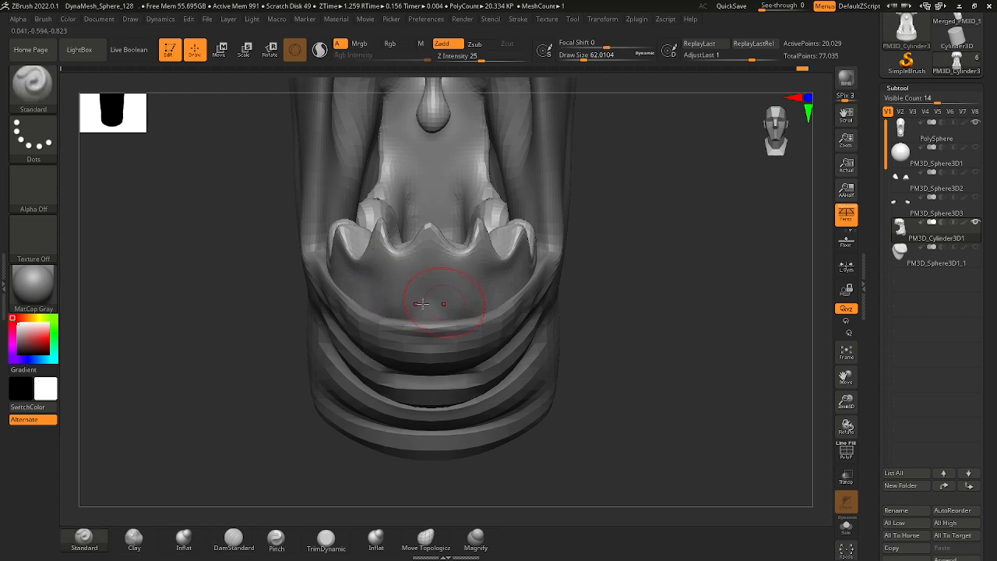
mouse_move(247, 369)
mouse_down()
mouse_move(317, 366)
mouse_move(356, 275)
mouse_move(342, 290)
mouse_up()
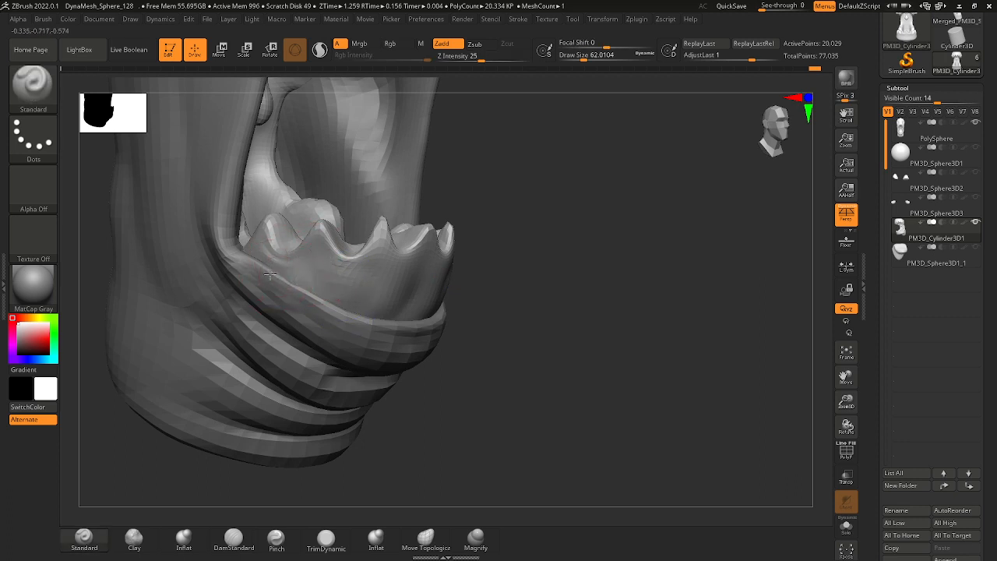
mouse_move(293, 278)
mouse_down()
mouse_move(297, 285)
mouse_move(306, 251)
mouse_move(299, 287)
mouse_move(346, 272)
mouse_up()
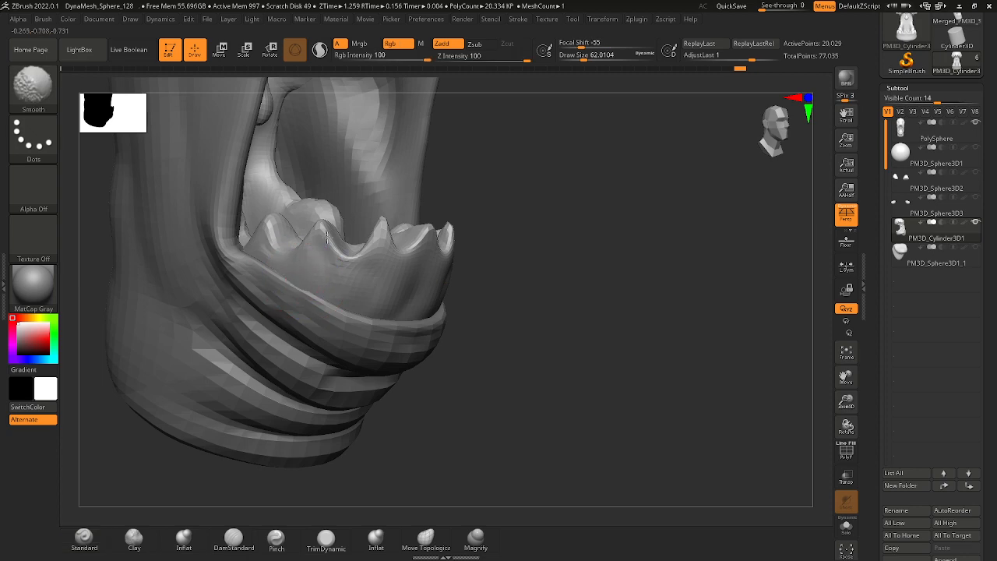
Carve vertical grooves between the lower tooth roots with the DamStandard brush and smooth the gum around them.
key(space)
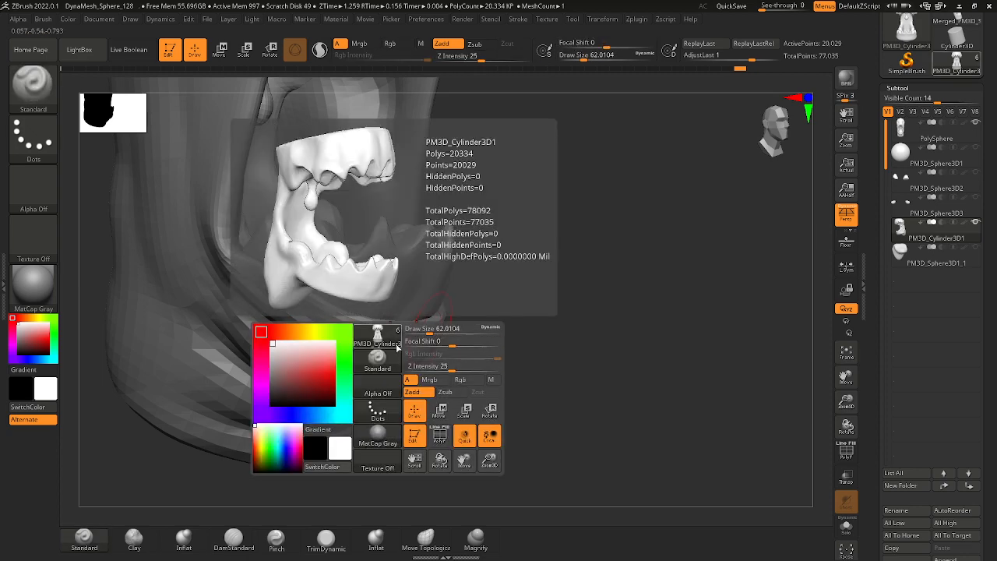
key(b)
key(d)
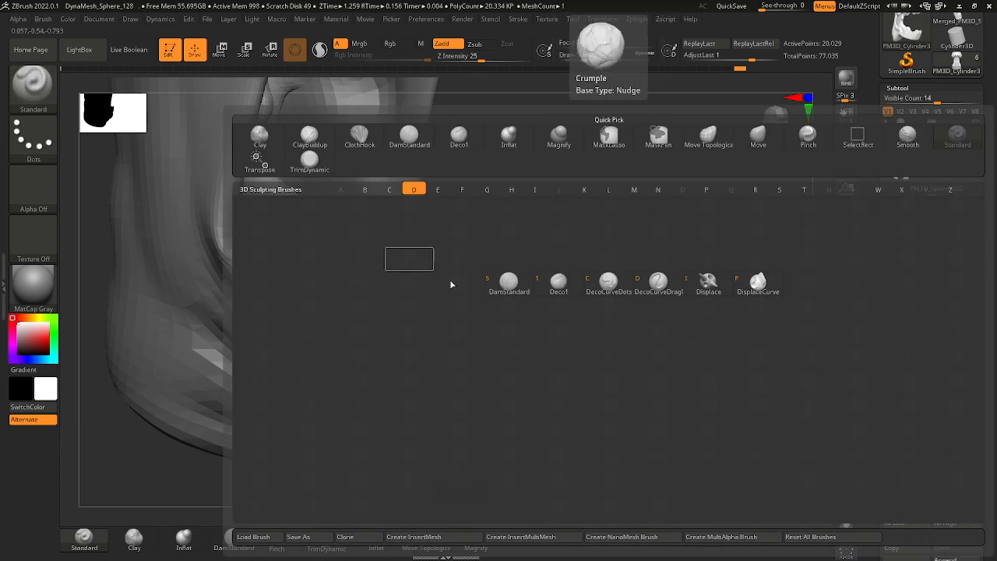
key(s)
drag(508, 335, 417, 295)
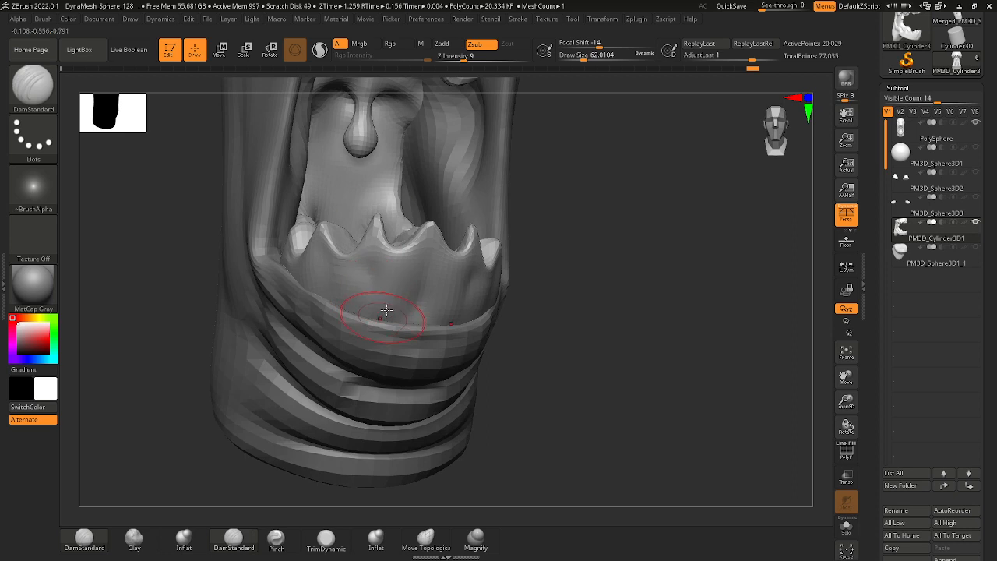
drag(244, 465, 272, 454)
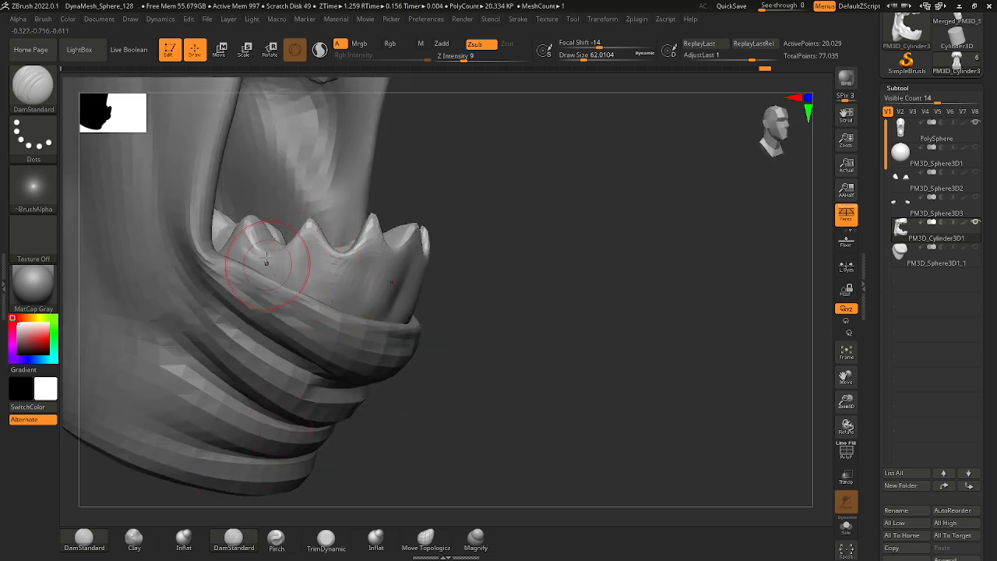
mouse_move(533, 315)
mouse_down()
mouse_move(494, 323)
mouse_move(513, 321)
mouse_up()
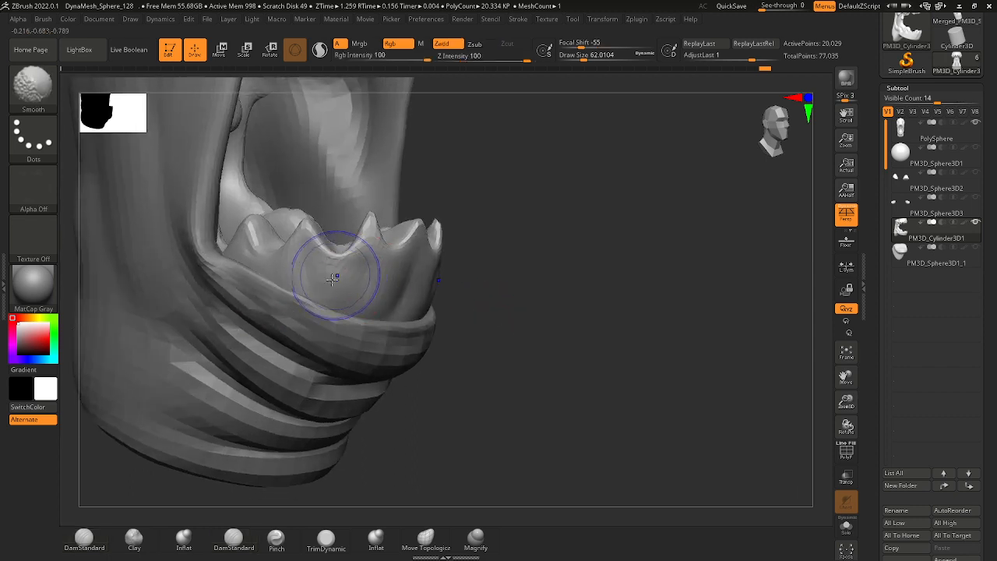
shift+drag(335, 276, 351, 305)
drag(511, 316, 436, 313)
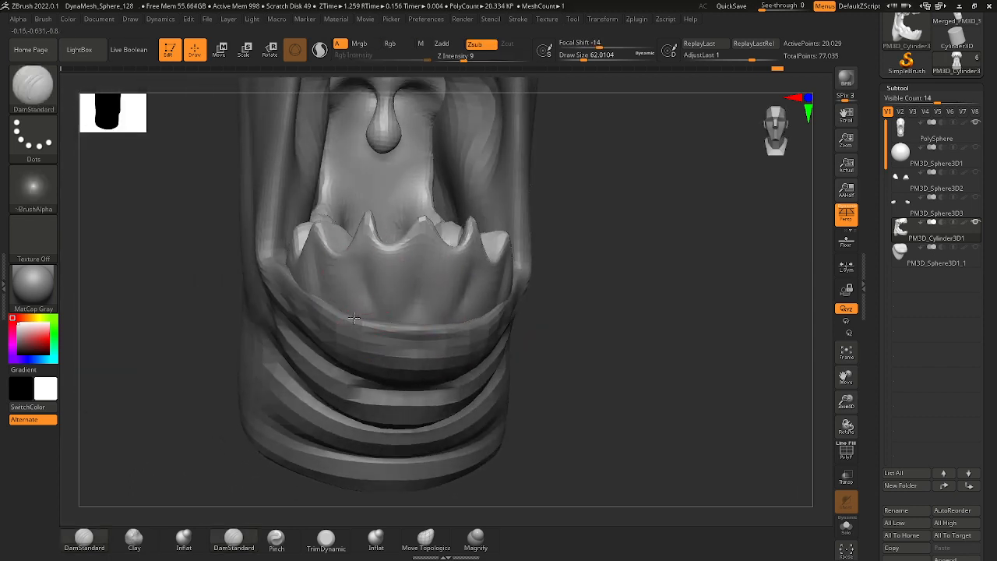
Deepen the root grooves across the front and sides of the lower gum with the DamStandard brush.
drag(582, 332, 464, 293)
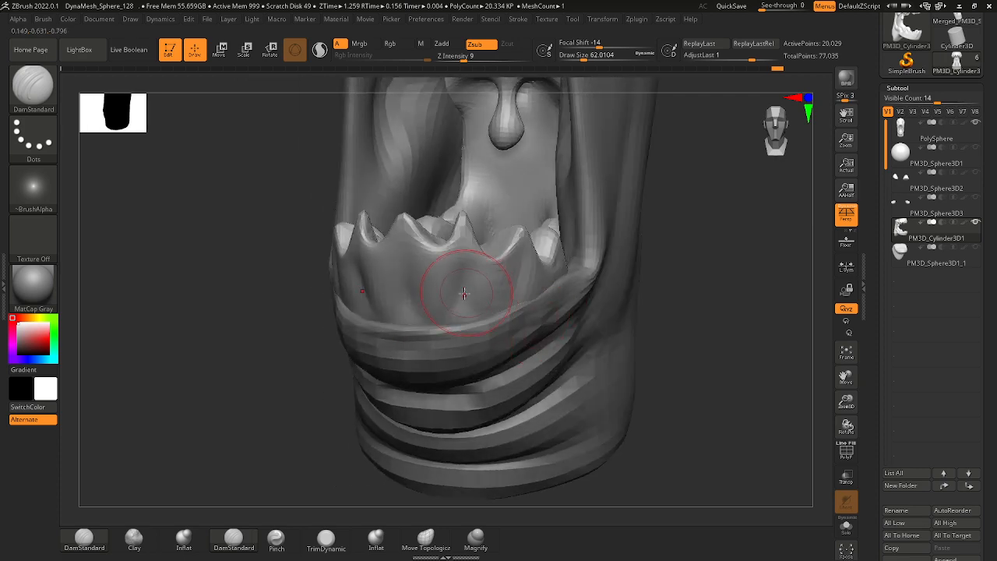
mouse_move(629, 364)
mouse_down()
mouse_move(534, 311)
mouse_move(333, 354)
mouse_up()
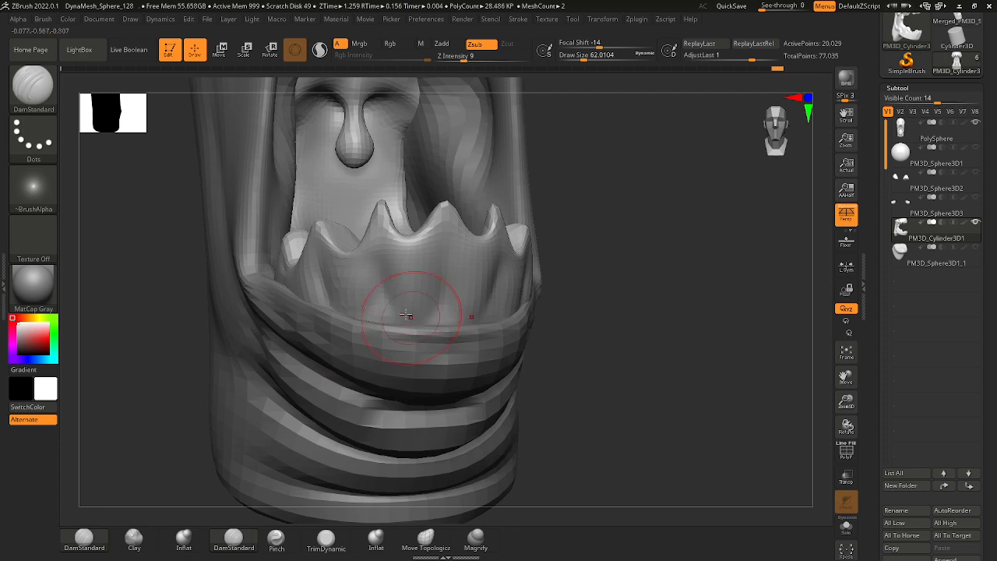
mouse_move(395, 297)
shift+mouse_down()
mouse_move(438, 292)
mouse_move(382, 284)
shift+mouse_up()
mouse_move(323, 305)
ctrl+right_down()
mouse_move(340, 233)
mouse_move(550, 323)
mouse_move(470, 395)
ctrl+right_up()
right_drag(483, 322, 480, 323)
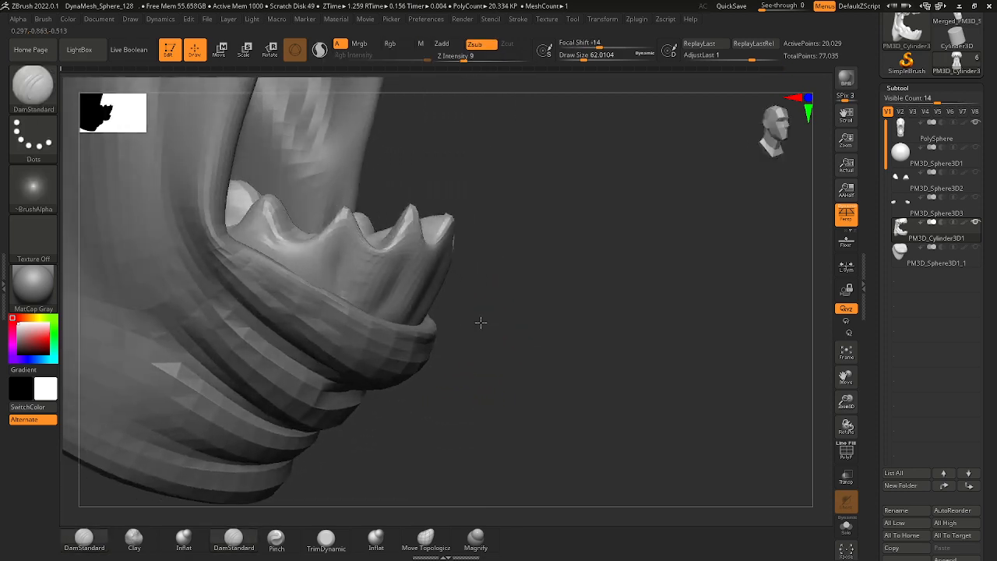
right_drag(497, 201, 412, 196)
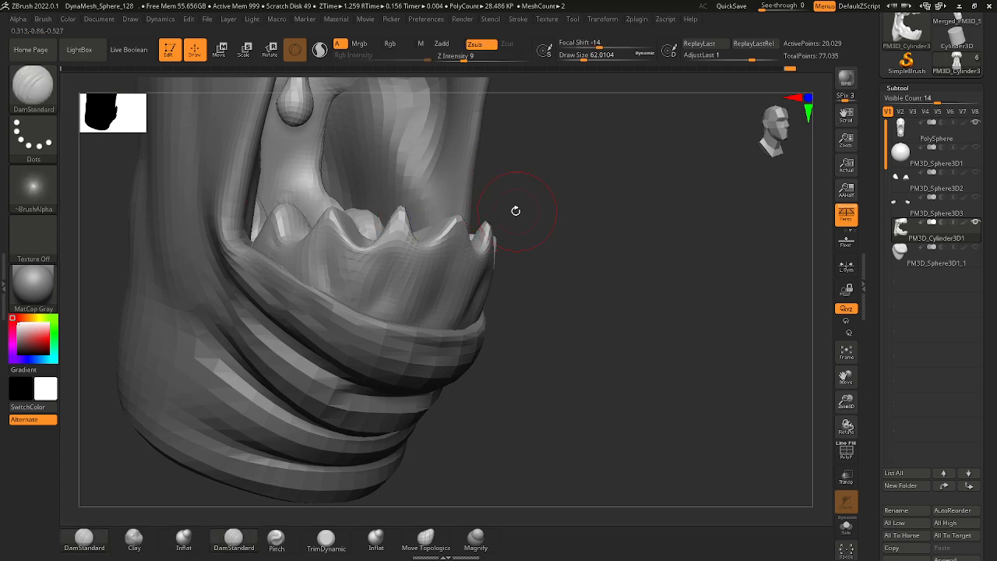
right_drag(516, 211, 441, 216)
alt+right_drag(337, 219, 466, 244)
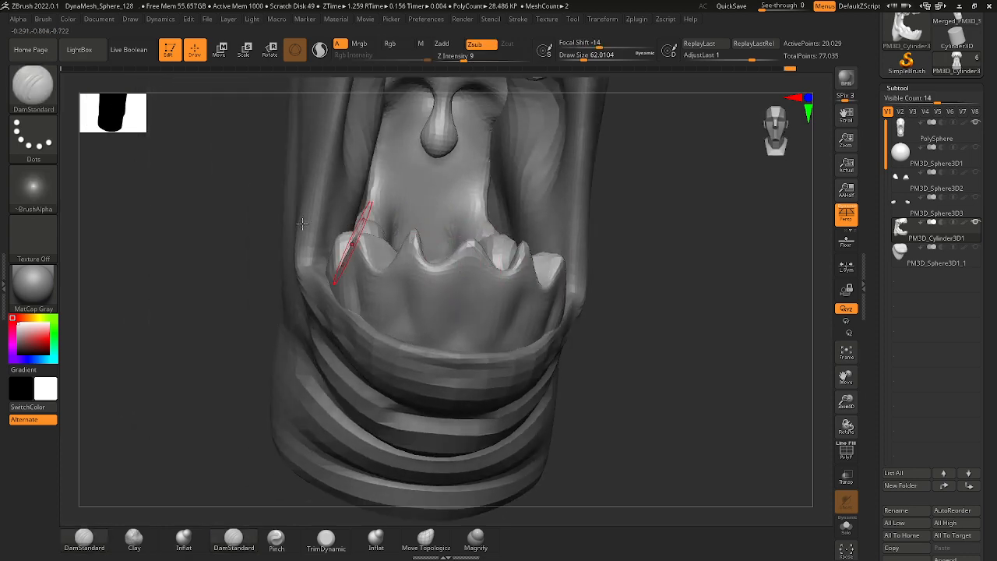
Reshape the lower teeth tips and the gaps between them with the Move brush at a draw size of about 44.
key(b)
key(m)
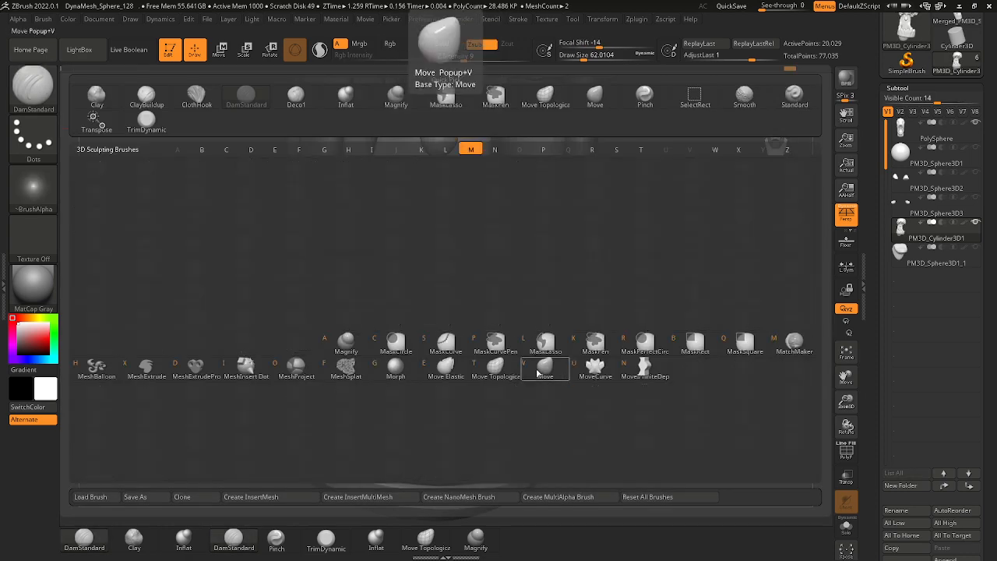
key(v)
key(space)
drag(438, 289, 432, 289)
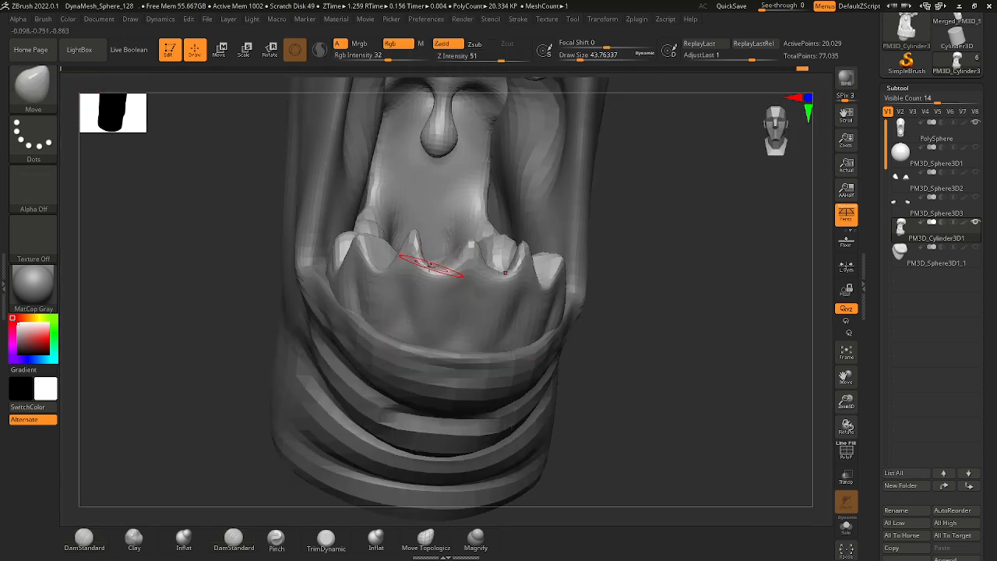
right_drag(575, 292, 557, 267)
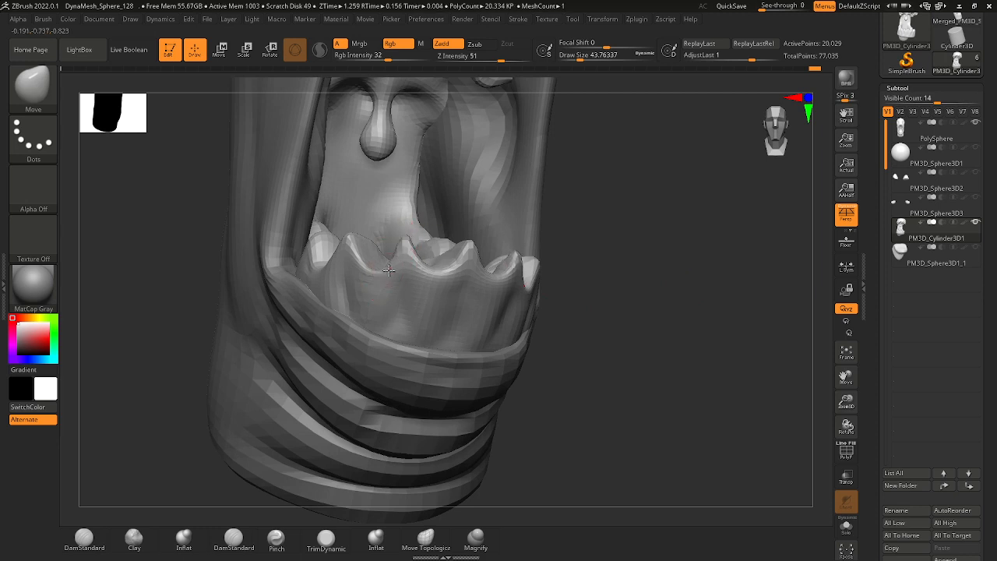
right_drag(402, 253, 486, 231)
click(348, 261)
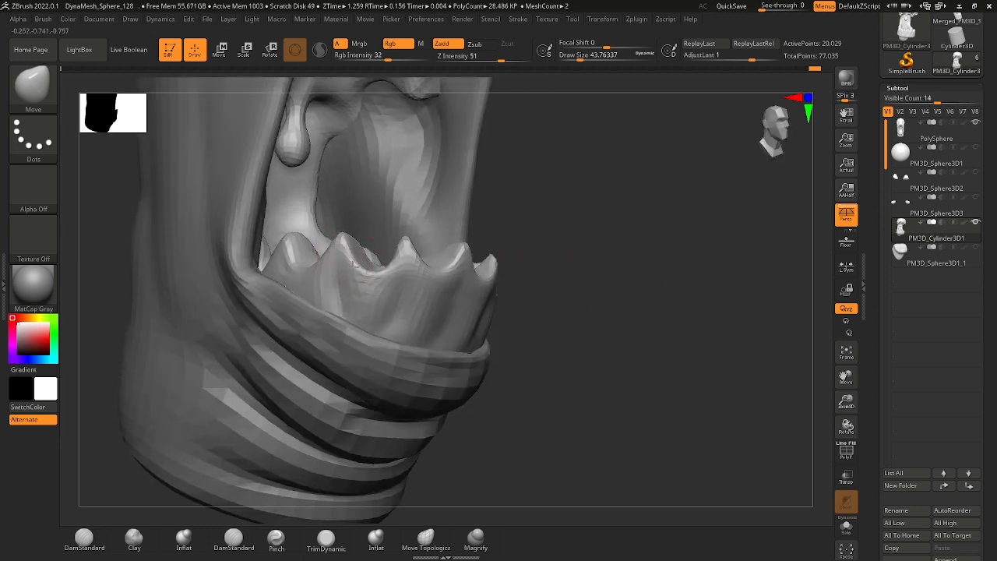
mouse_move(348, 263)
right_down()
mouse_move(592, 251)
mouse_move(309, 265)
mouse_move(506, 291)
mouse_move(434, 278)
mouse_move(385, 325)
mouse_move(437, 323)
mouse_move(476, 339)
mouse_move(558, 331)
mouse_move(513, 336)
right_up()
key(shift)
Adjust the upper teeth and gum with the Move brush and switch to the DamStandard brush.
mouse_move(513, 336)
ctrl+right_down()
mouse_move(473, 293)
mouse_move(494, 368)
ctrl+right_up()
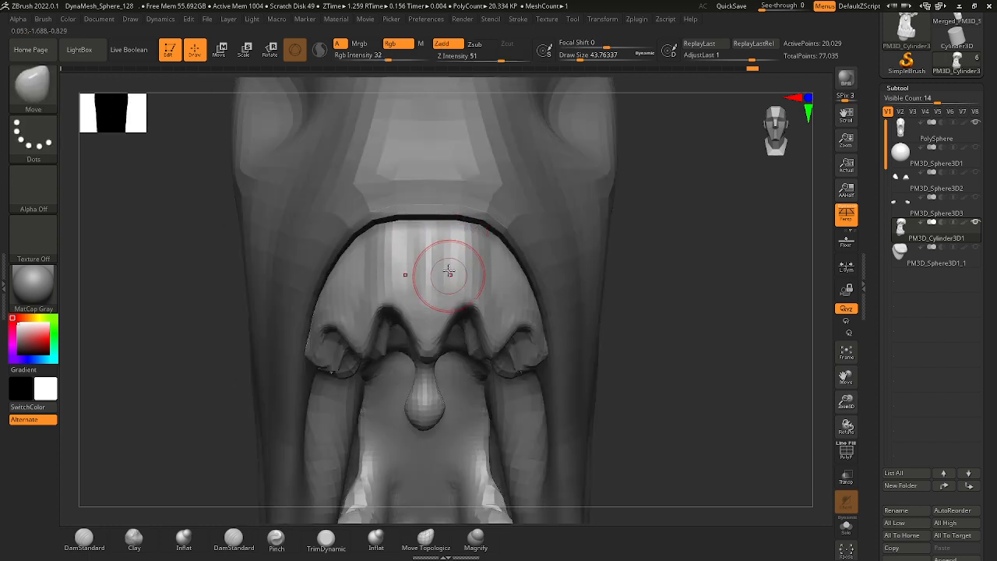
mouse_move(620, 254)
ctrl+right_down()
mouse_move(596, 336)
mouse_move(575, 283)
mouse_move(535, 261)
mouse_move(542, 296)
ctrl+right_up()
mouse_move(472, 225)
ctrl+right_down()
mouse_move(478, 193)
mouse_move(449, 230)
mouse_move(663, 211)
mouse_move(423, 223)
ctrl+right_up()
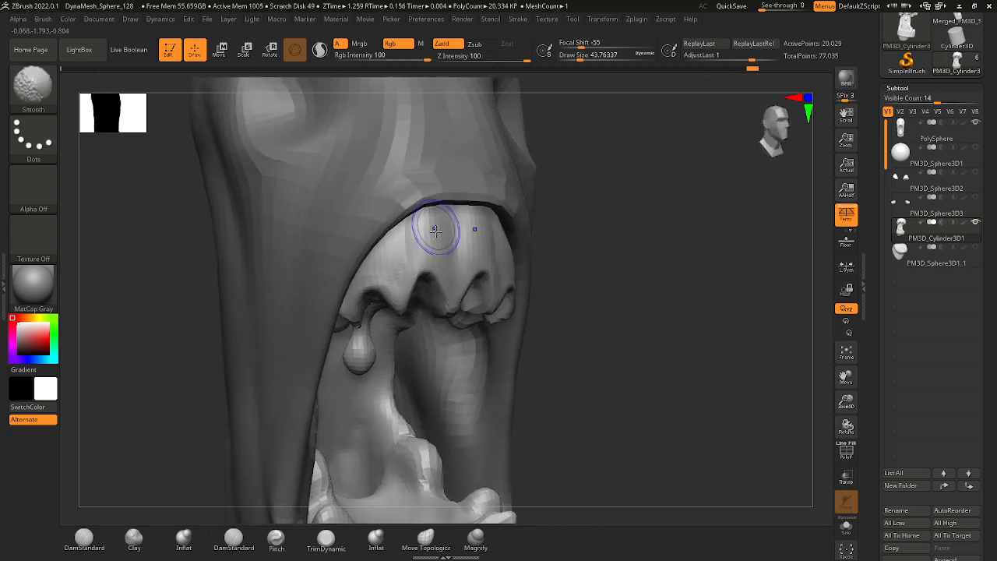
click(38, 104)
key(d)
click(338, 241)
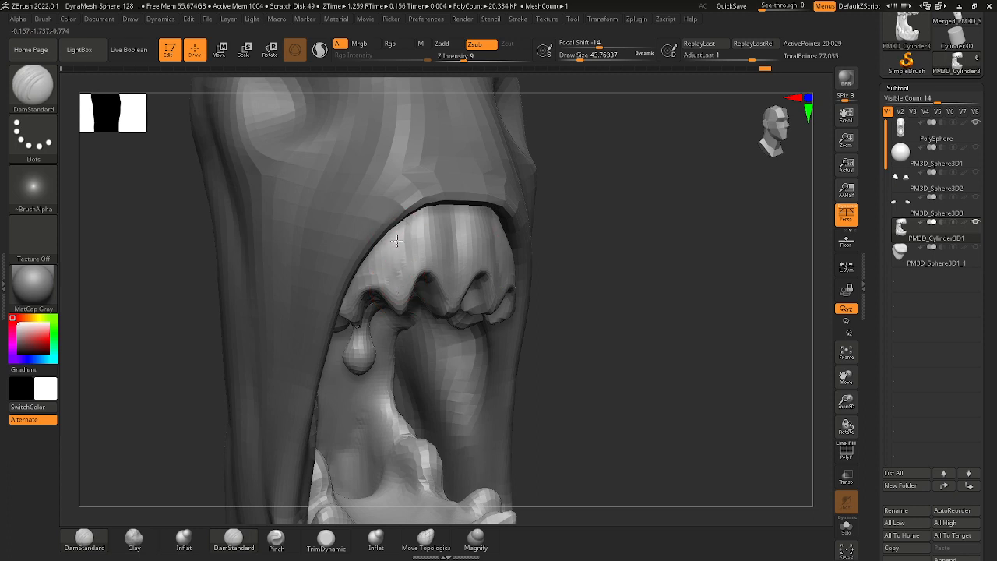
Turn on the visibility of all the subtools, including the eyes and eyelids.
right_drag(623, 219, 541, 267)
alt+right_drag(569, 304, 490, 248)
mouse_move(588, 319)
right_down()
mouse_move(525, 324)
mouse_move(561, 319)
mouse_move(525, 314)
mouse_move(550, 294)
mouse_move(587, 307)
mouse_move(552, 289)
mouse_move(551, 372)
mouse_move(491, 316)
right_up()
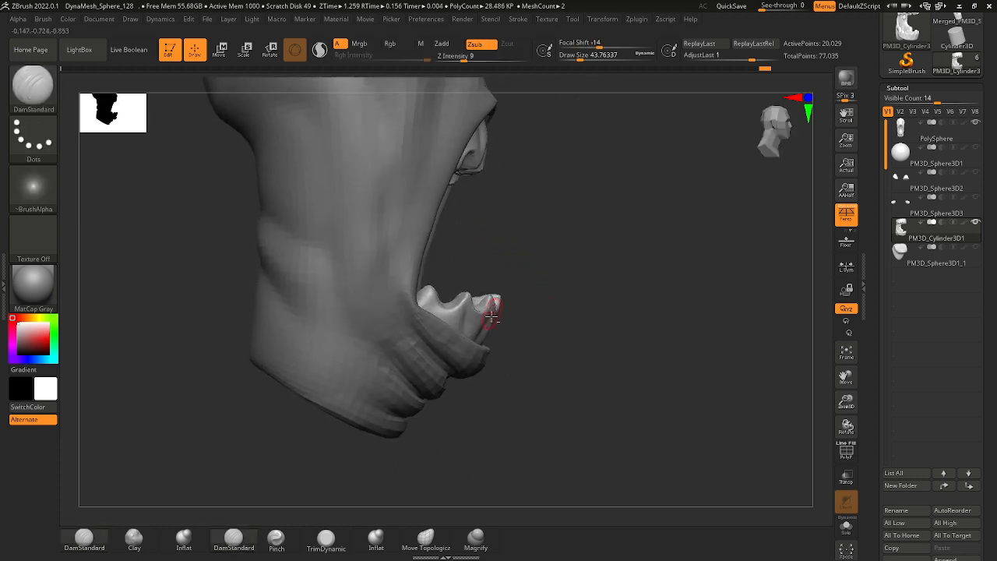
alt+right_drag(485, 231, 463, 378)
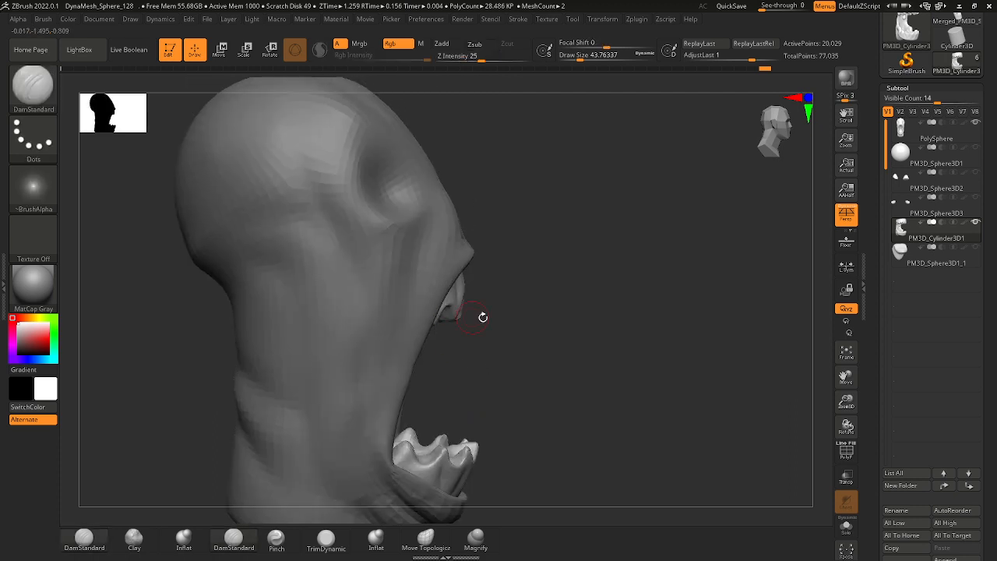
right_drag(481, 317, 598, 301)
key(shift)
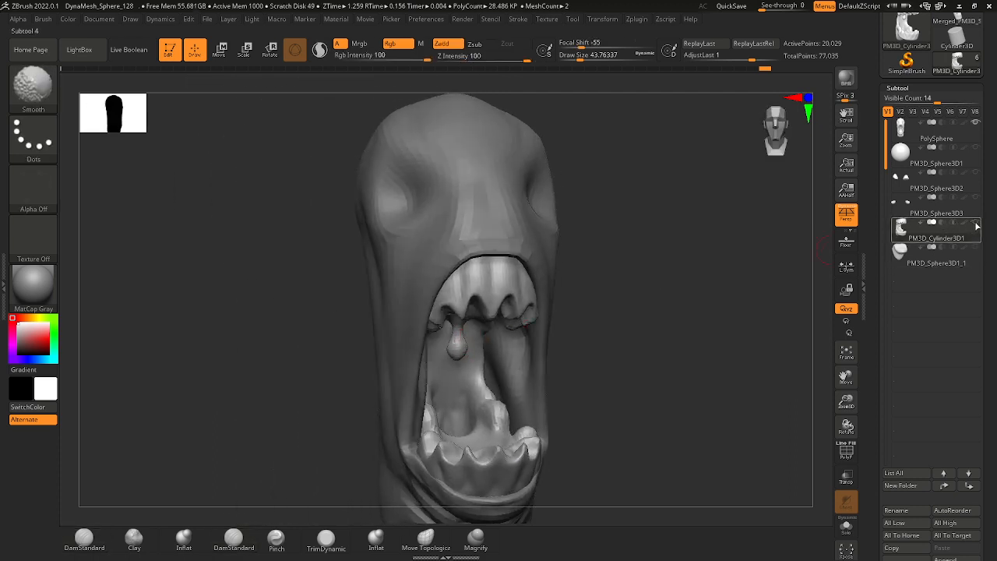
shift+click(977, 224)
Select the lower eyelids and shift them with the Move gizmo so they hug the underside of the eyeballs.
ctrl+right_drag(546, 335, 508, 233)
ctrl+right_drag(438, 305, 498, 293)
right_drag(519, 327, 499, 351)
alt+right_drag(497, 214, 484, 268)
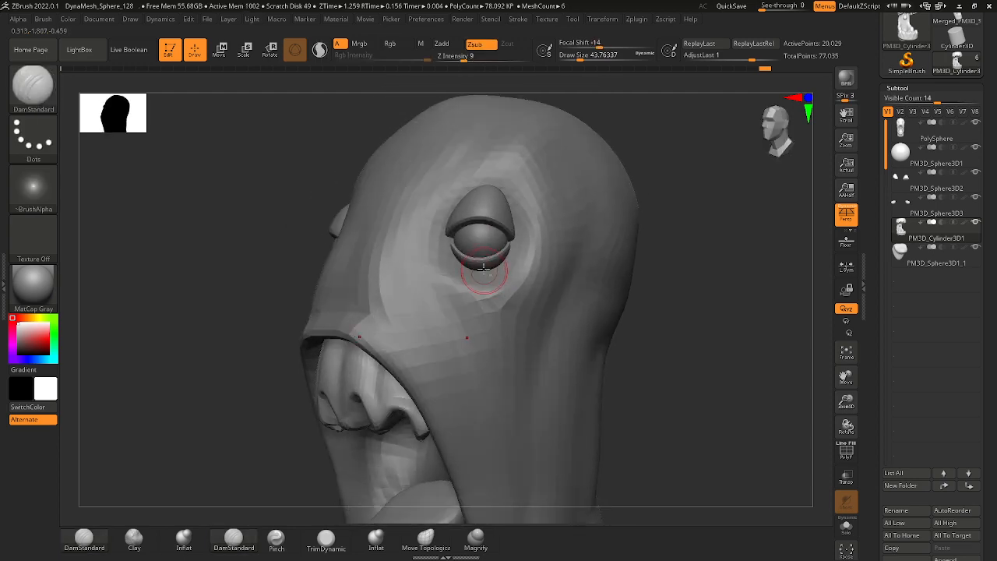
alt+click(482, 263)
key(b)
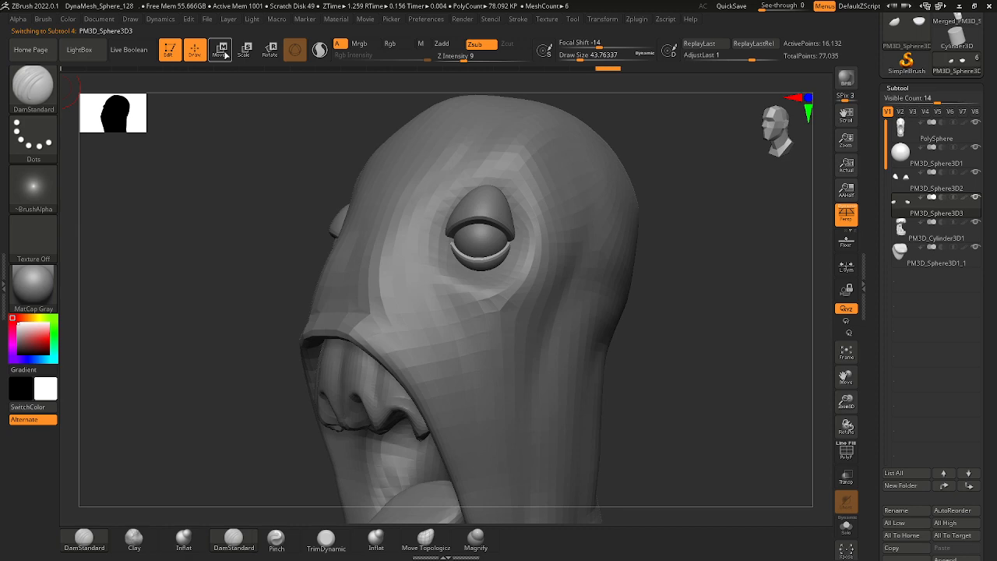
click(224, 52)
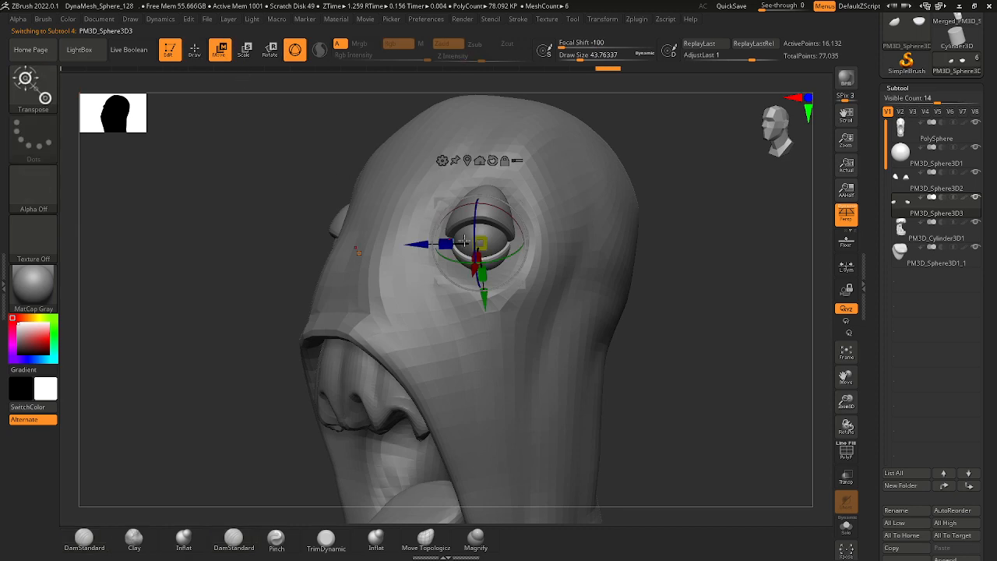
mouse_move(638, 283)
right_down()
mouse_move(723, 275)
mouse_move(564, 263)
mouse_move(481, 234)
right_up()
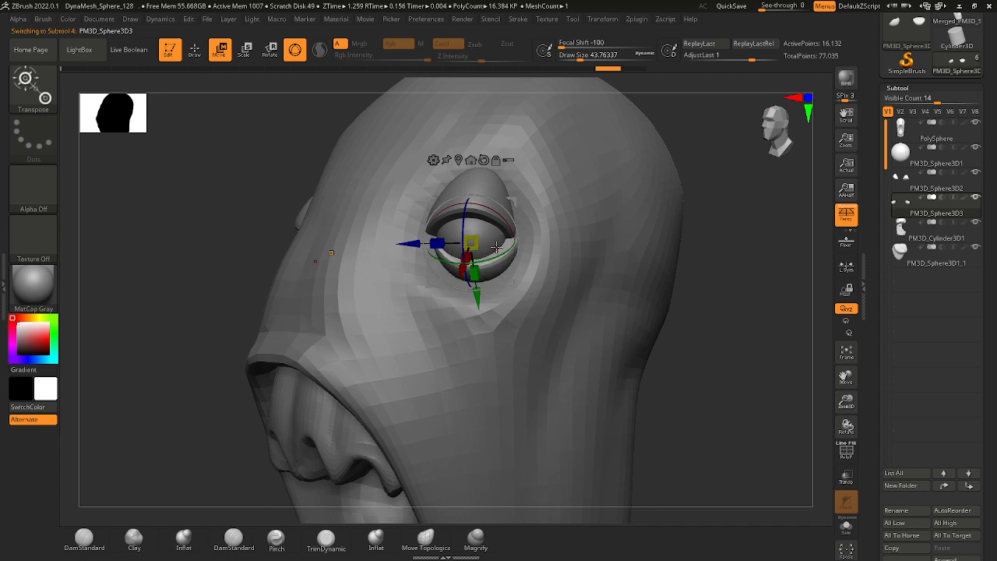
drag(470, 243, 471, 253)
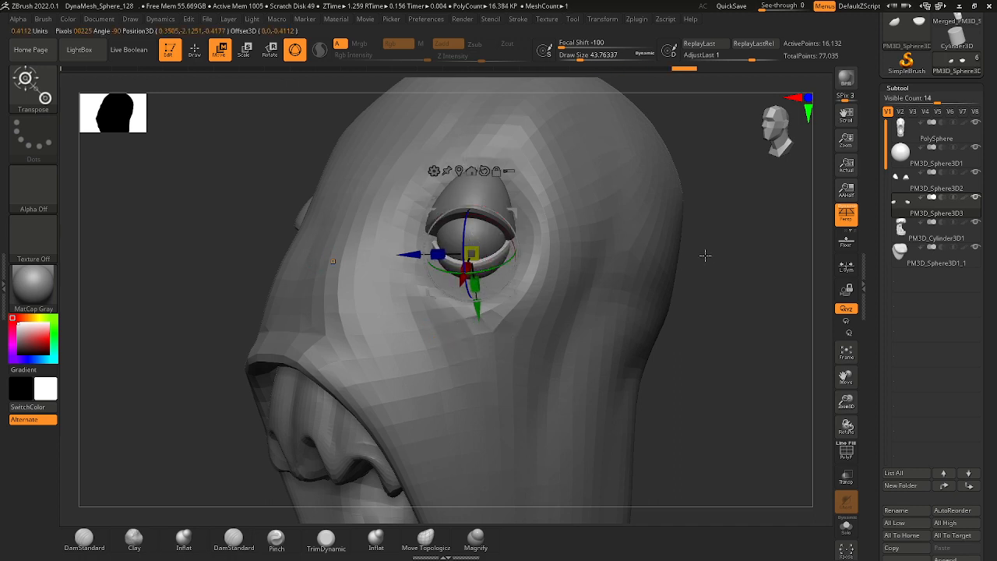
right_drag(705, 256, 698, 328)
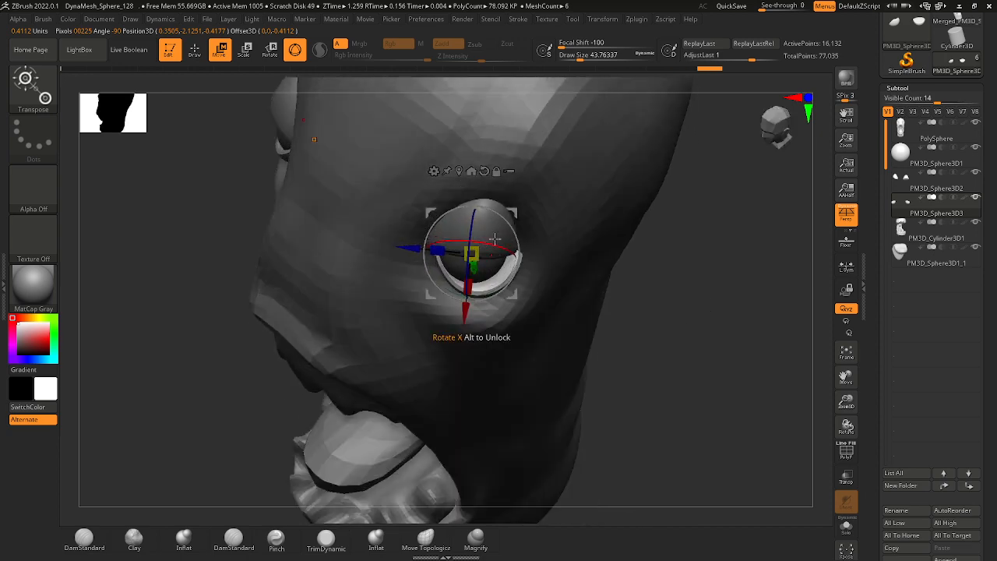
drag(510, 210, 511, 210)
right_drag(663, 329, 612, 238)
Select the upper eyelids and nudge them slightly forward over the eyeballs with the Move gizmo.
alt+click(471, 188)
right_drag(336, 194, 417, 207)
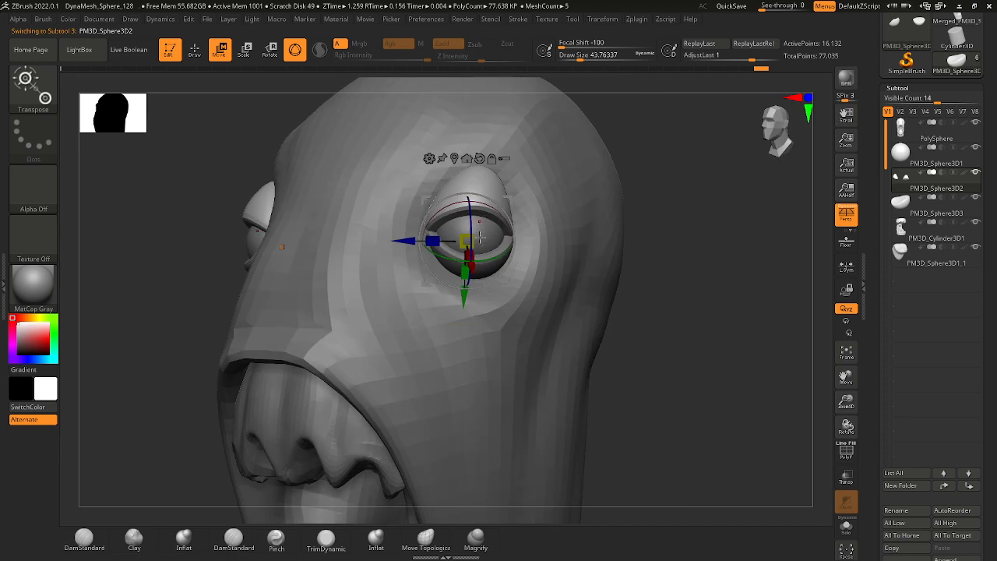
drag(508, 202, 504, 202)
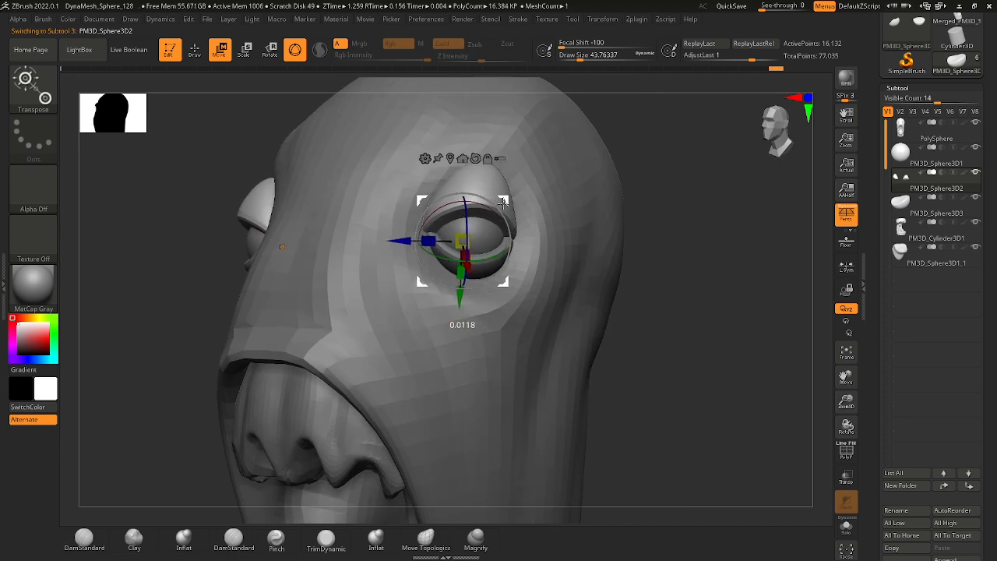
Select the eyeballs, scale them to about 1.13 and shift them slightly within the eyelids.
right_drag(667, 227, 625, 228)
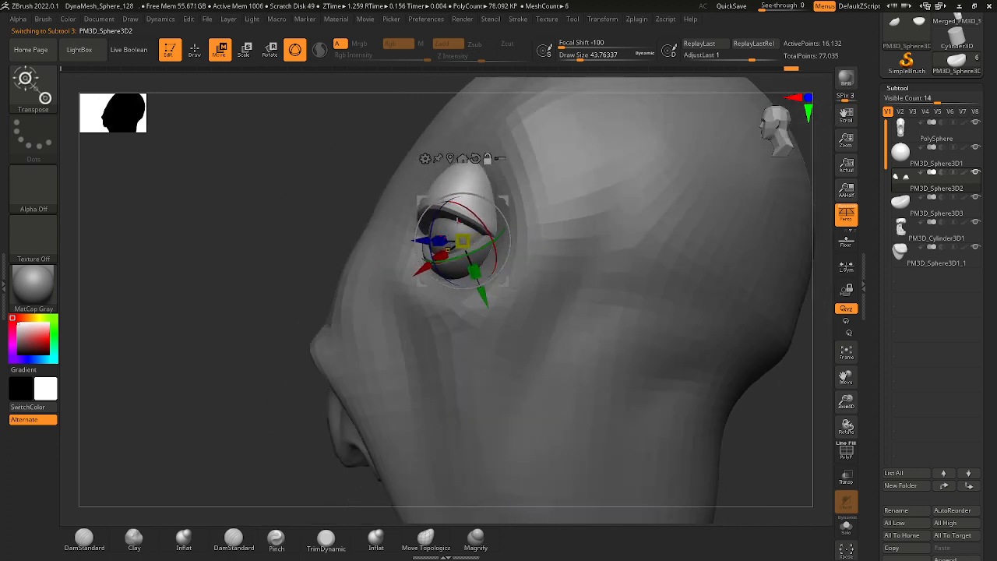
alt+click(472, 243)
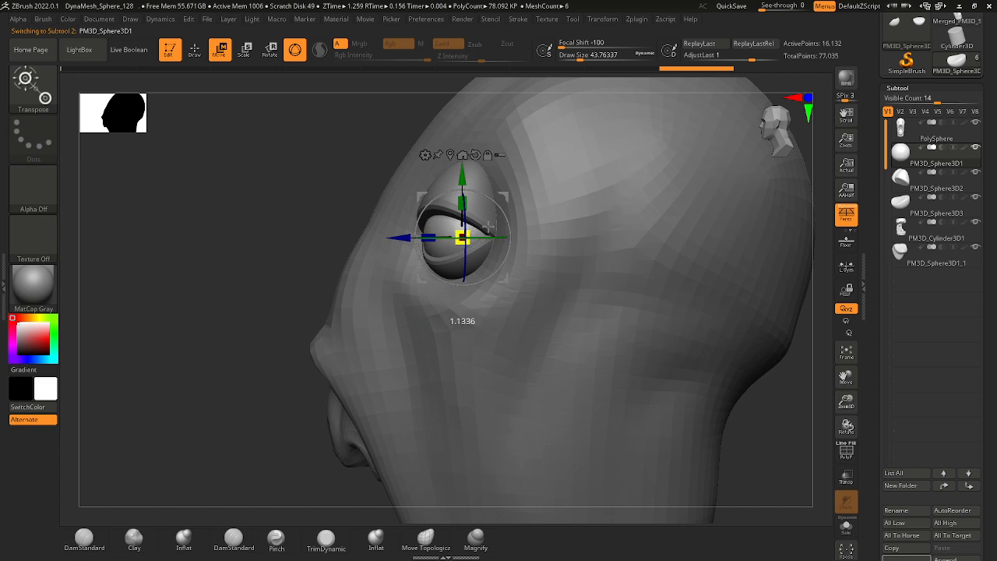
drag(488, 227, 505, 194)
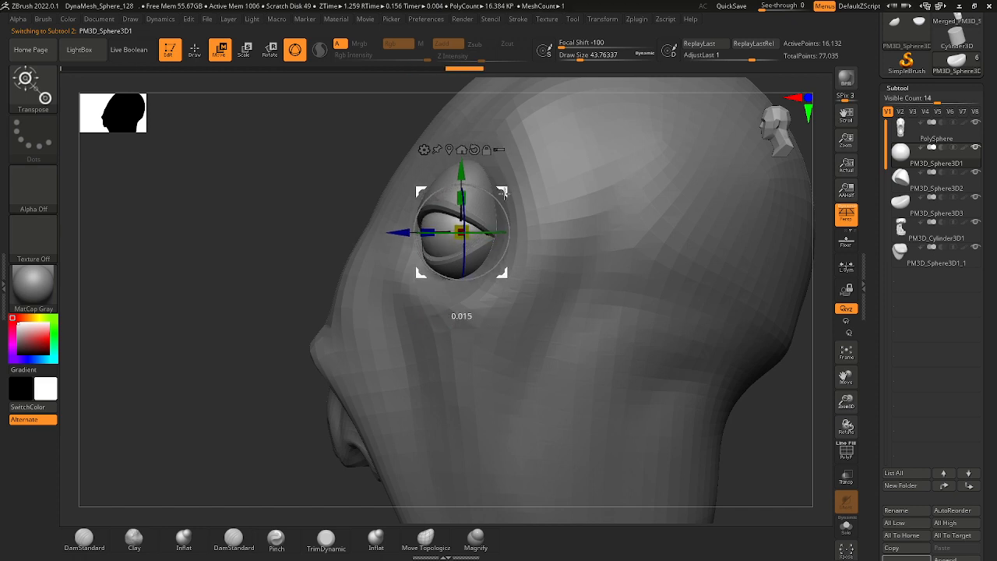
Reposition the eyeballs from the front so they sit inside the upper and lower eyelids.
ctrl+right_drag(500, 204, 472, 320)
right_drag(310, 285, 441, 273)
mouse_move(286, 234)
ctrl+mouse_down()
mouse_move(447, 225)
mouse_move(315, 319)
ctrl+mouse_up()
ctrl+click(330, 305)
click(579, 162)
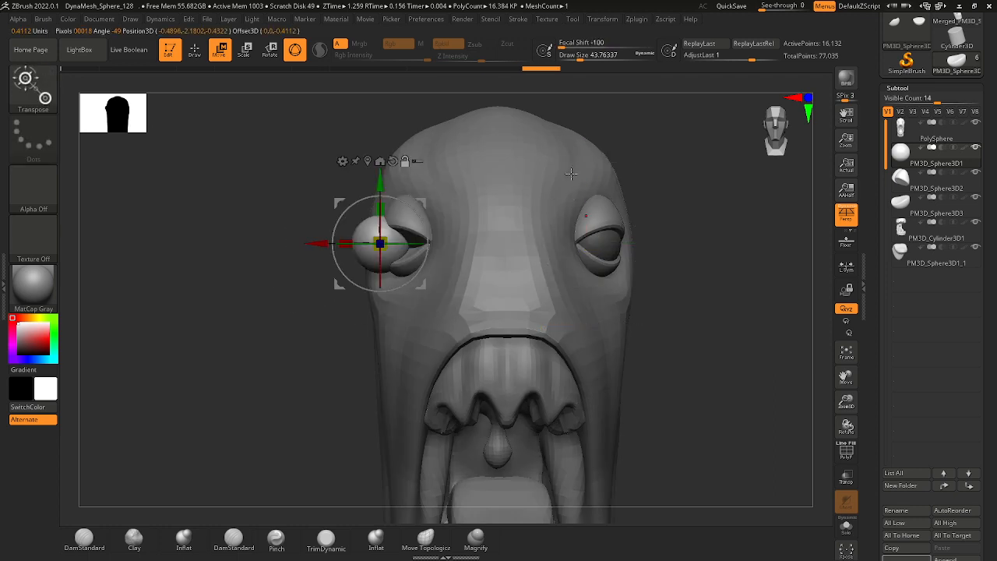
mouse_move(352, 246)
mouse_down()
mouse_move(375, 244)
mouse_move(353, 246)
mouse_up()
ctrl+drag(303, 285, 328, 320)
alt+drag(331, 335, 341, 273)
Remesh the eyeballs with ZRemesher, keeping the target polygon count at 5.
alt+drag(528, 381, 472, 329)
alt+drag(497, 268, 733, 319)
scroll(984, 371, down, 12)
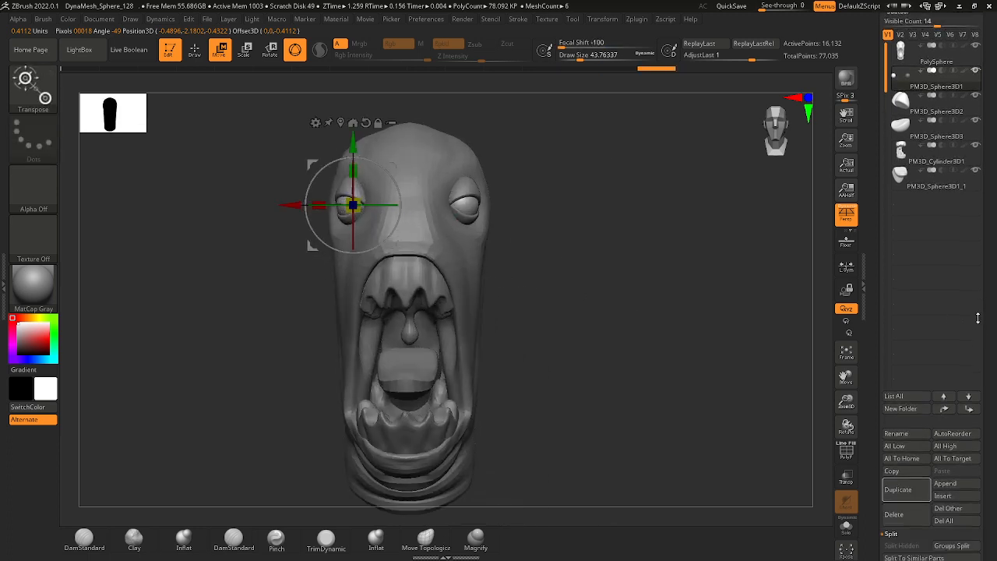
scroll(970, 249, down, 3)
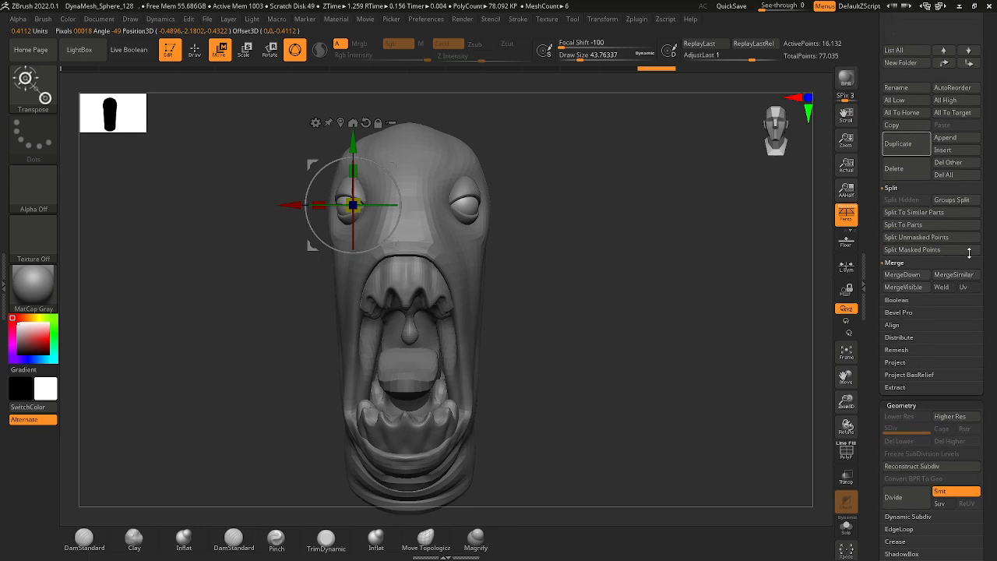
scroll(968, 247, up, 5)
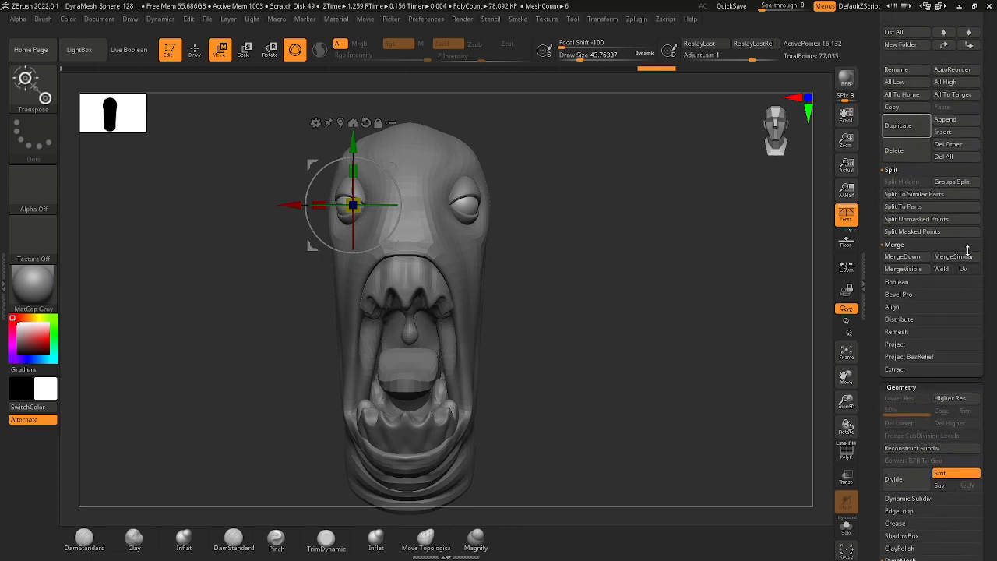
scroll(968, 253, down, 20)
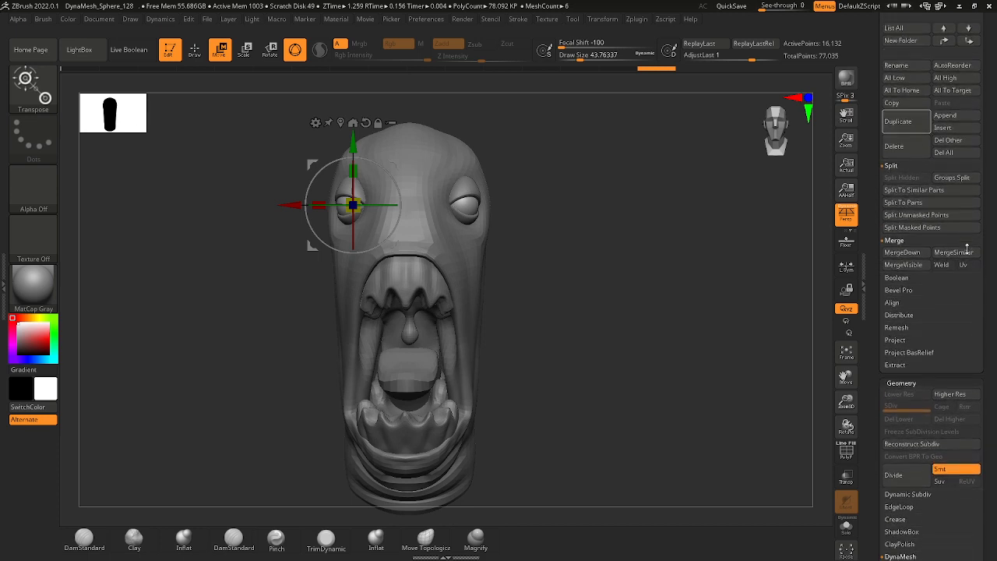
scroll(965, 225, down, 20)
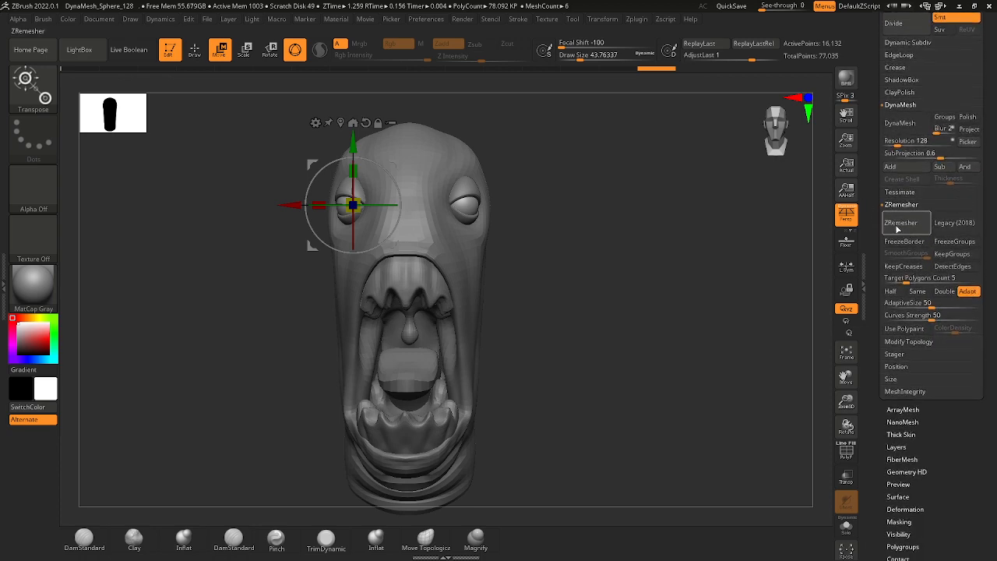
click(900, 224)
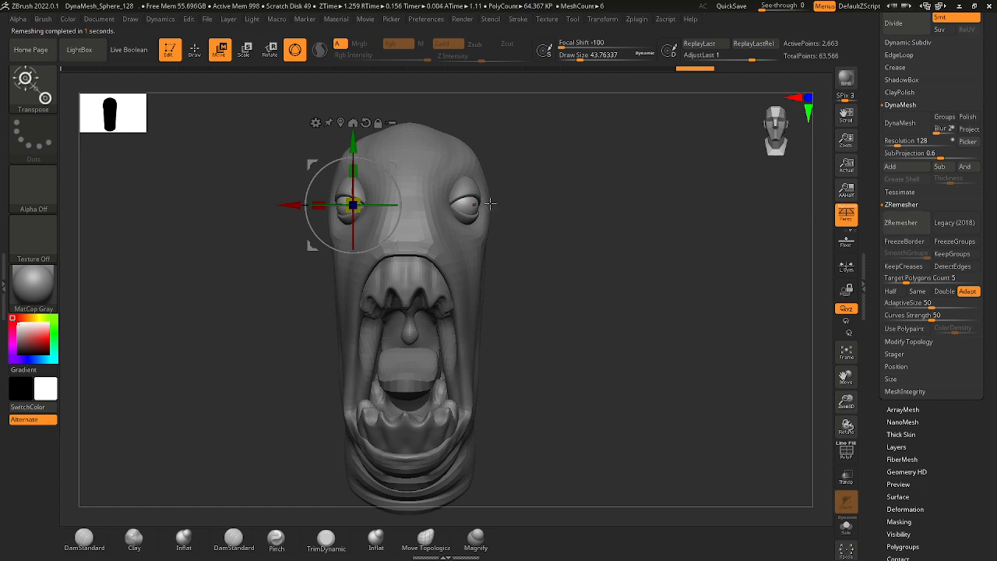
click(901, 223)
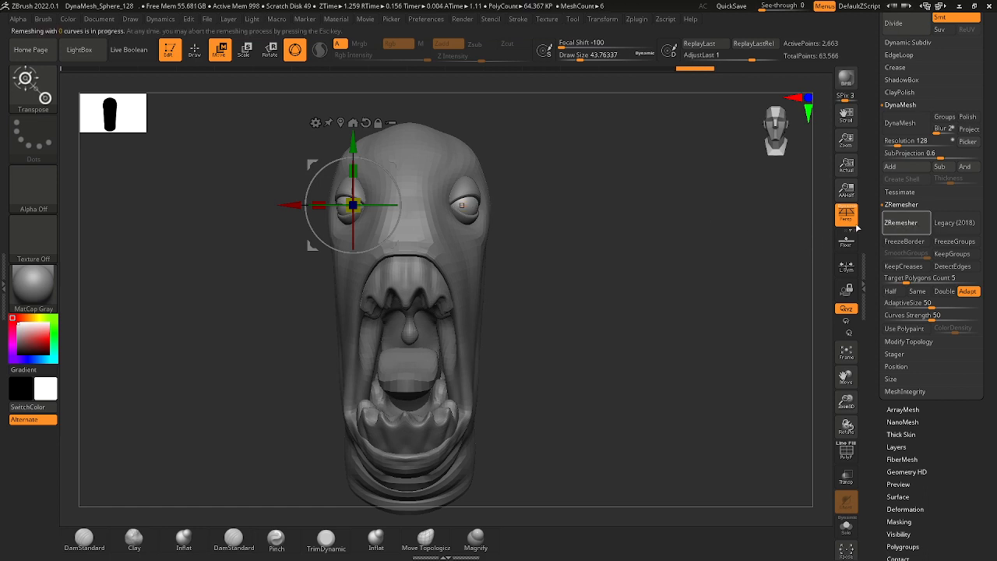
Return to Draw mode with the DamStandard brush at a draw size of about 37 and isolate the eyeballs.
alt+drag(508, 206, 574, 314)
click(192, 56)
drag(148, 224, 216, 232)
key(space)
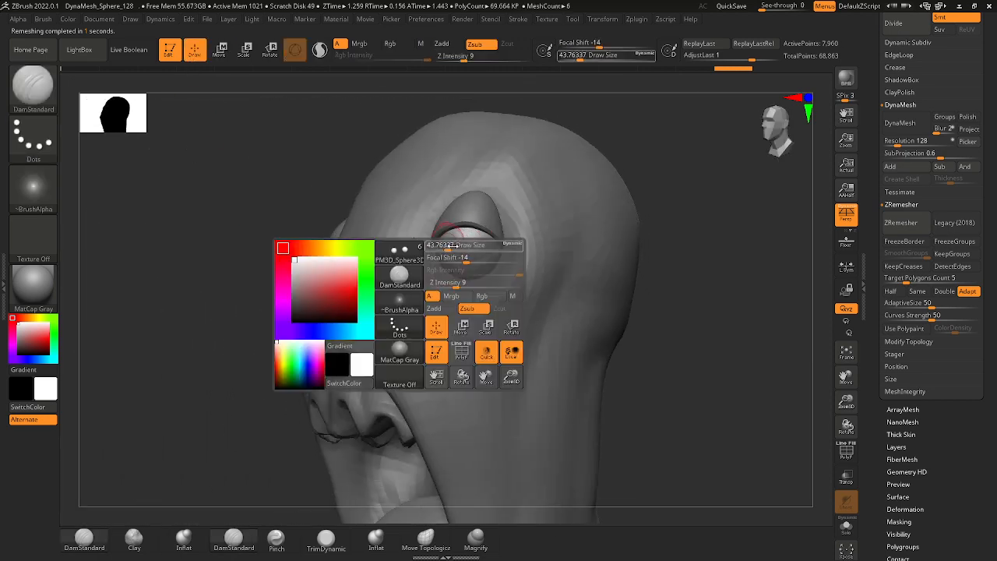
mouse_move(452, 258)
mouse_down()
mouse_move(470, 258)
mouse_move(486, 240)
mouse_up()
mouse_move(506, 253)
ctrl+right_down()
mouse_move(532, 220)
mouse_move(679, 320)
mouse_move(531, 286)
mouse_move(616, 334)
ctrl+right_up()
mouse_move(615, 333)
right_down()
mouse_move(561, 330)
mouse_move(569, 374)
right_up()
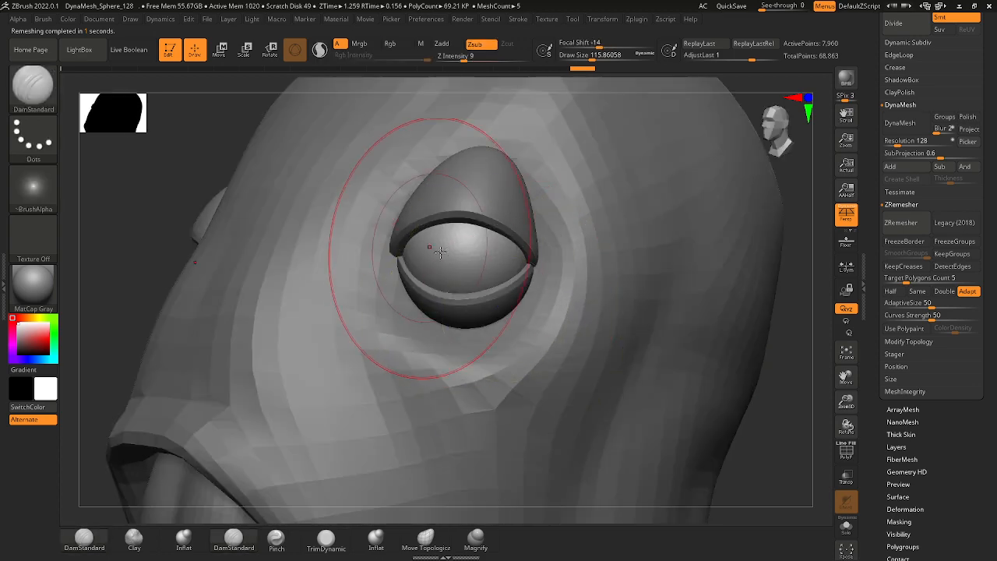
key(space)
drag(449, 254, 433, 254)
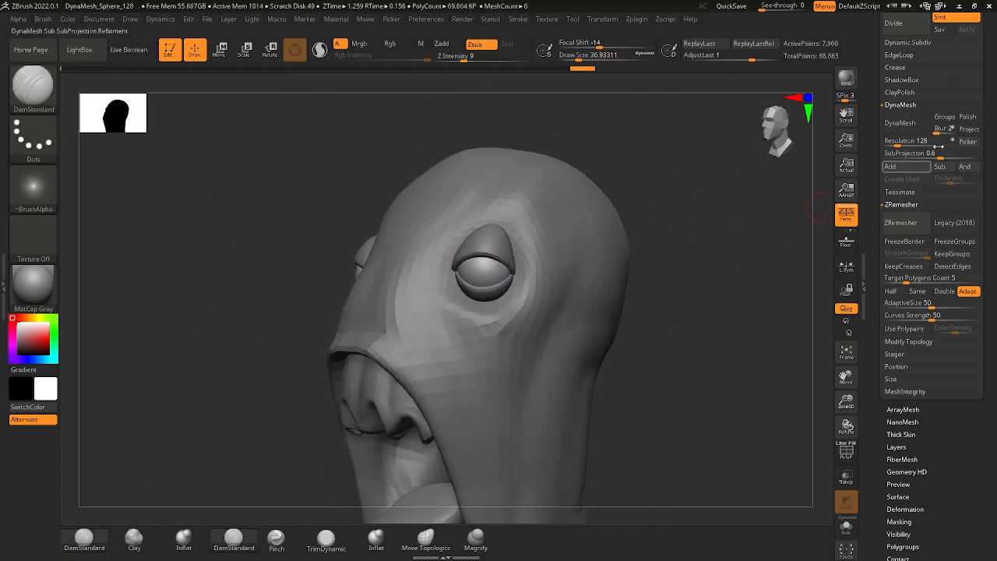
drag(985, 85, 941, 243)
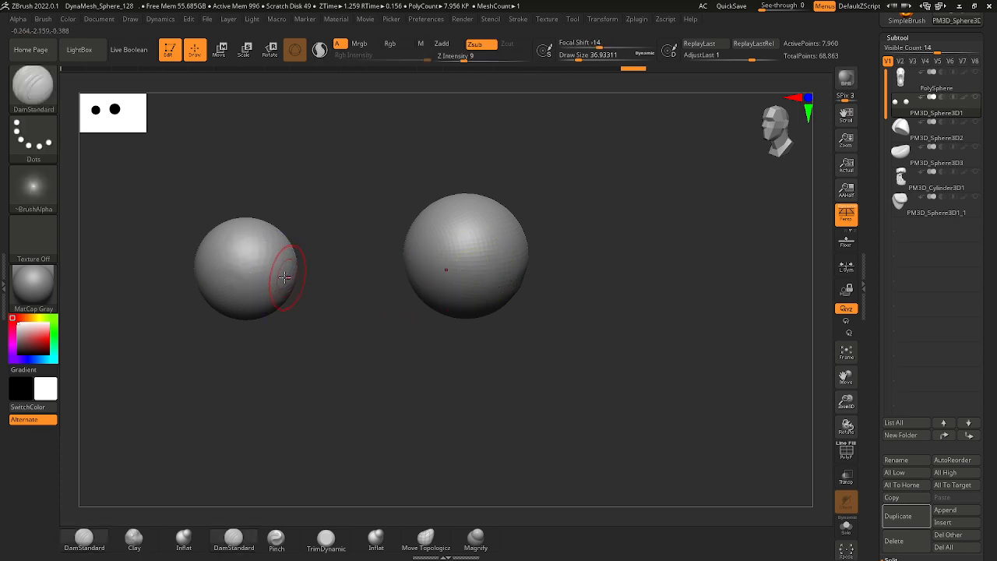
Subdivide the eyeballs and carve a vertical slit pupil with DamStandard at a draw size of about 15.6.
key(space)
mouse_move(285, 277)
mouse_down()
mouse_move(297, 273)
mouse_move(272, 295)
mouse_up()
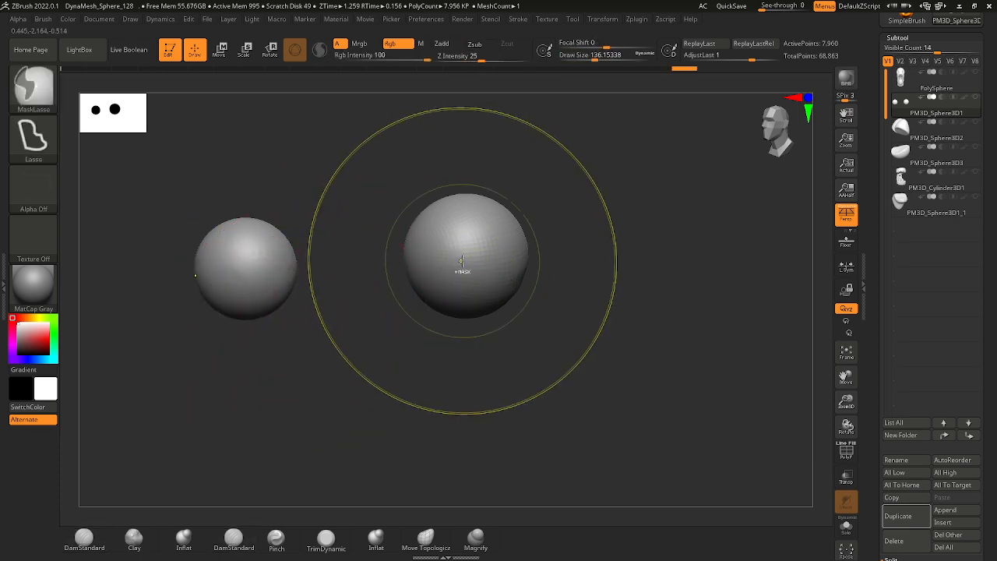
key(space)
drag(450, 258, 447, 257)
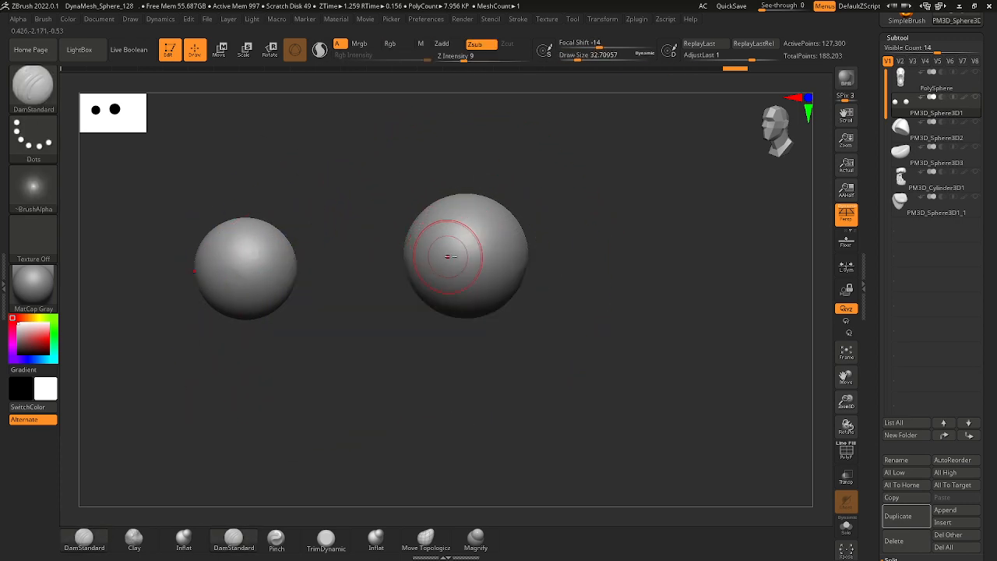
ctrl+right_drag(449, 253, 458, 281)
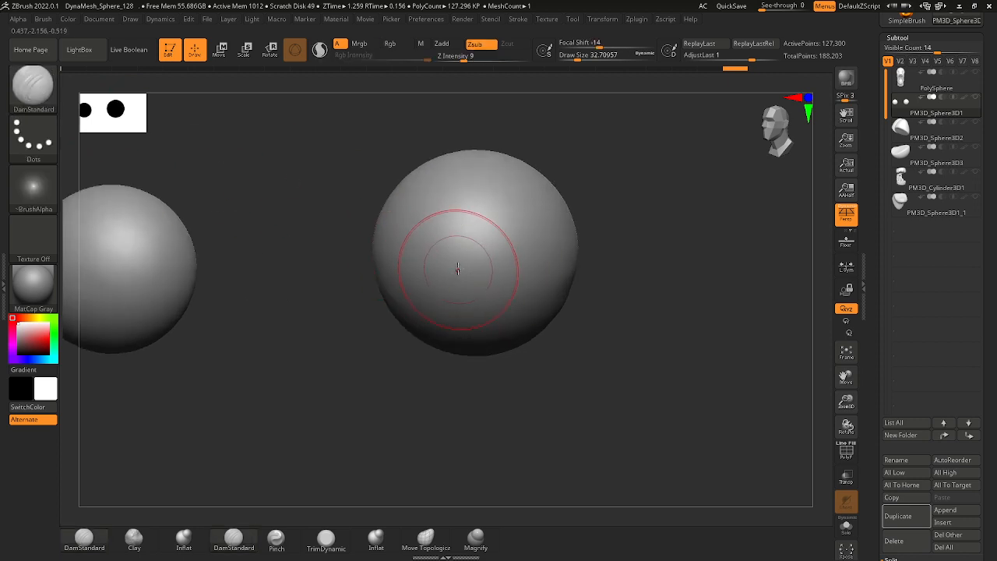
key(space)
drag(453, 275, 448, 274)
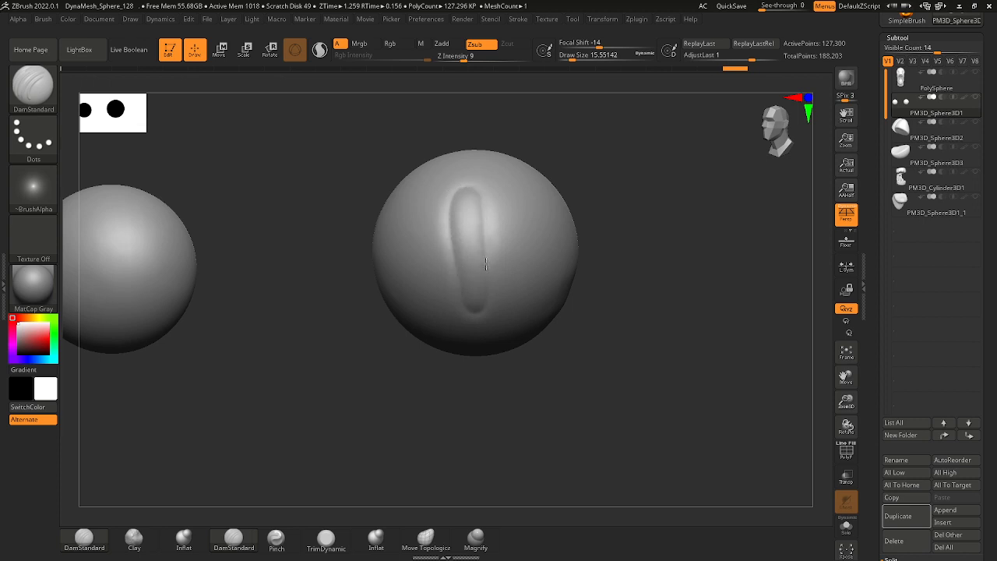
ctrl+right_drag(473, 307, 697, 309)
Show all the subtools to check the slit pupils on the head, and isolate the eyeballs again.
click(975, 96)
ctrl+right_drag(601, 255, 733, 354)
ctrl+shift+right_click(640, 380)
mouse_move(787, 458)
ctrl+right_down()
mouse_move(556, 356)
mouse_move(507, 309)
ctrl+right_up()
shift+click(974, 97)
mouse_move(555, 276)
right_down()
mouse_move(570, 282)
mouse_move(584, 334)
right_up()
Mask the slit pupil with the MaskPen brush at a draw size of about 10.5 and invert the mask.
ctrl+click(39, 91)
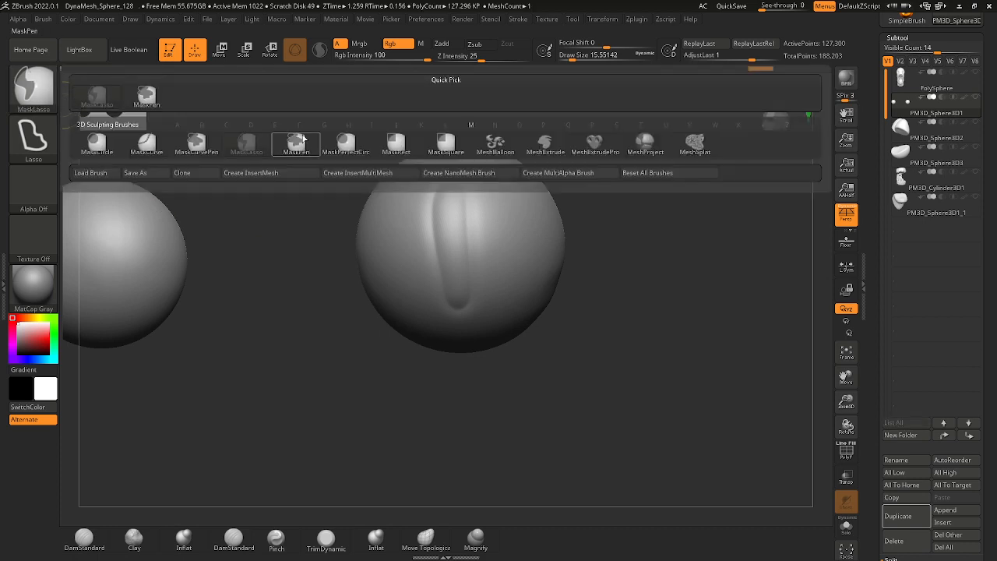
mouse_move(191, 142)
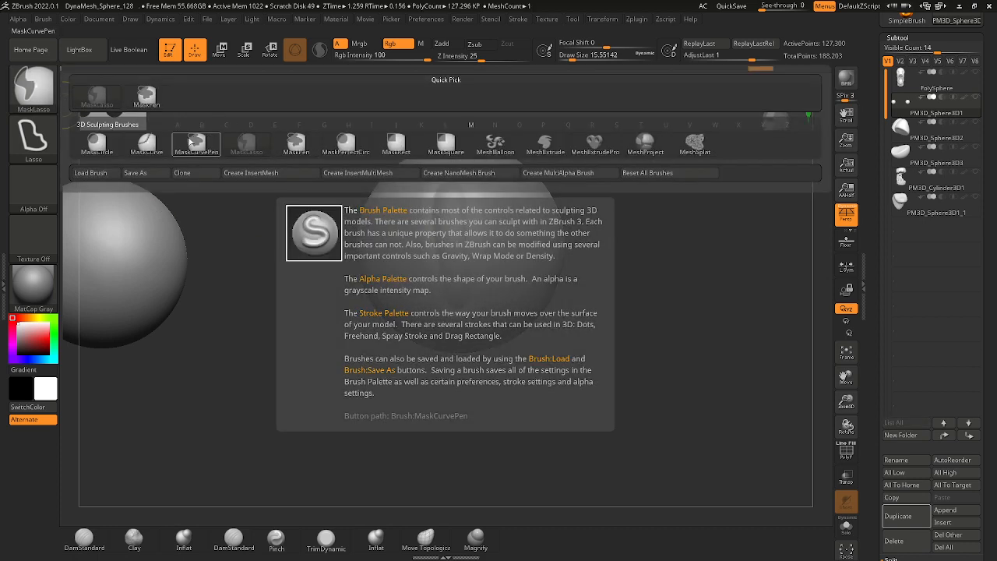
ctrl+click(299, 142)
ctrl+right_drag(468, 225, 457, 241)
key(s)
drag(456, 240, 453, 240)
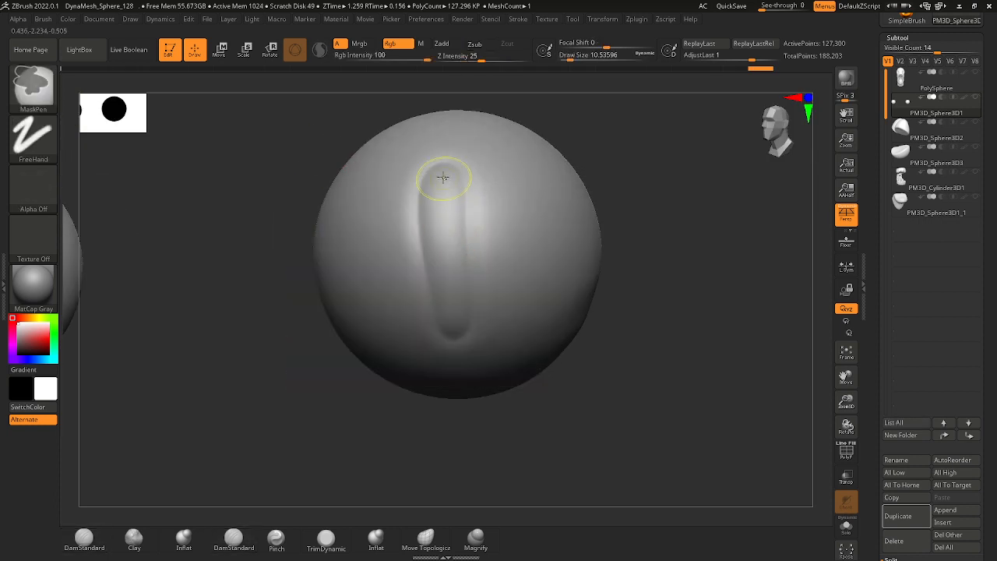
ctrl+drag(445, 179, 446, 273)
key(ctrl+z)
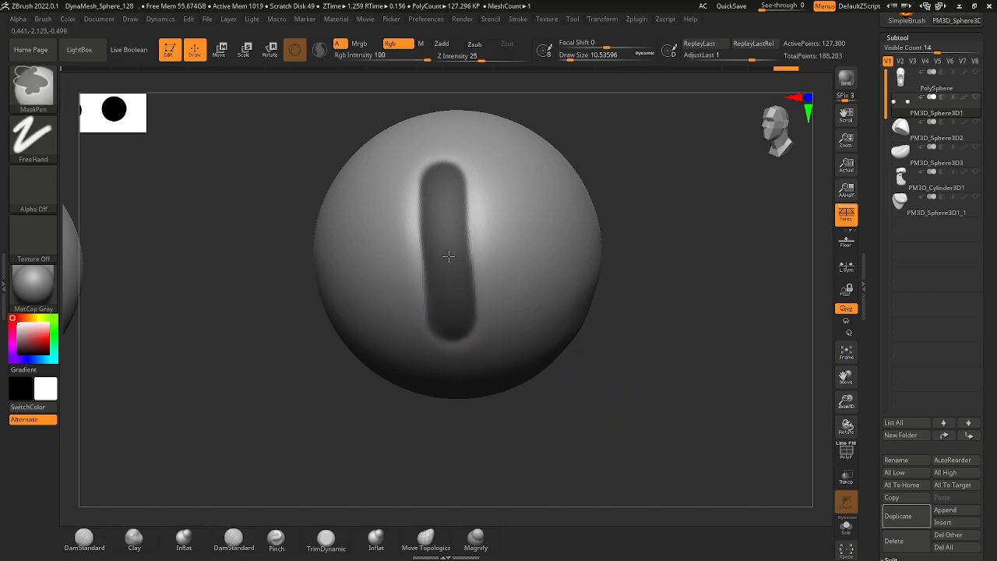
ctrl+click(688, 187)
Smooth the unmasked slit pupil with the Smooth brush at a draw size of about 71.
ctrl+right_drag(688, 187, 537, 232)
key(space)
drag(450, 283, 458, 282)
key(shift)
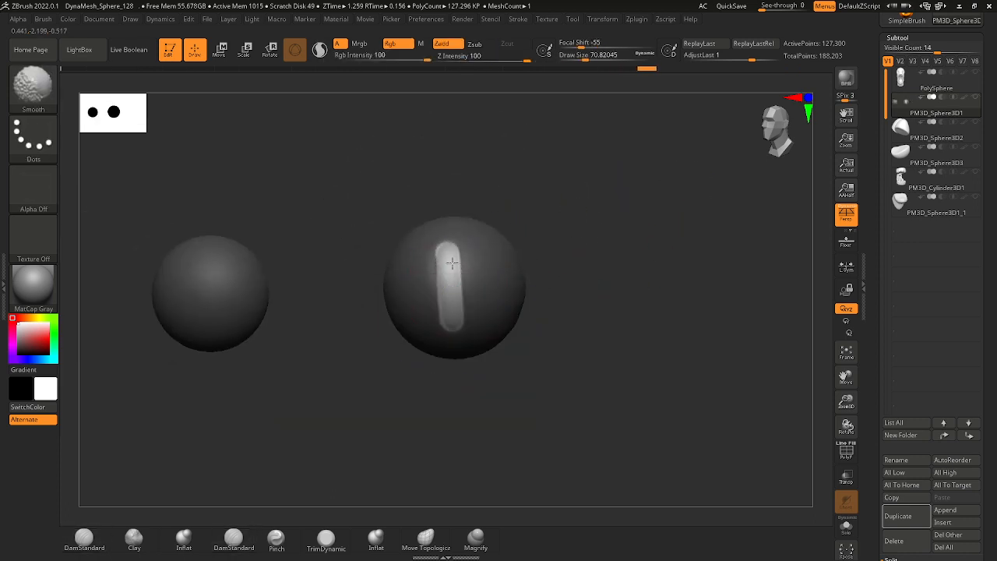
mouse_move(438, 313)
ctrl+right_down()
mouse_move(494, 354)
mouse_move(533, 366)
ctrl+right_up()
right_drag(533, 366, 660, 357)
Try to shift the unmasked slit pupil with the Move gizmo.
click(219, 50)
right_drag(545, 265, 724, 285)
right_drag(428, 281, 390, 304)
drag(292, 277, 290, 278)
ctrl+right_drag(328, 277, 385, 464)
key(ctrl+z)
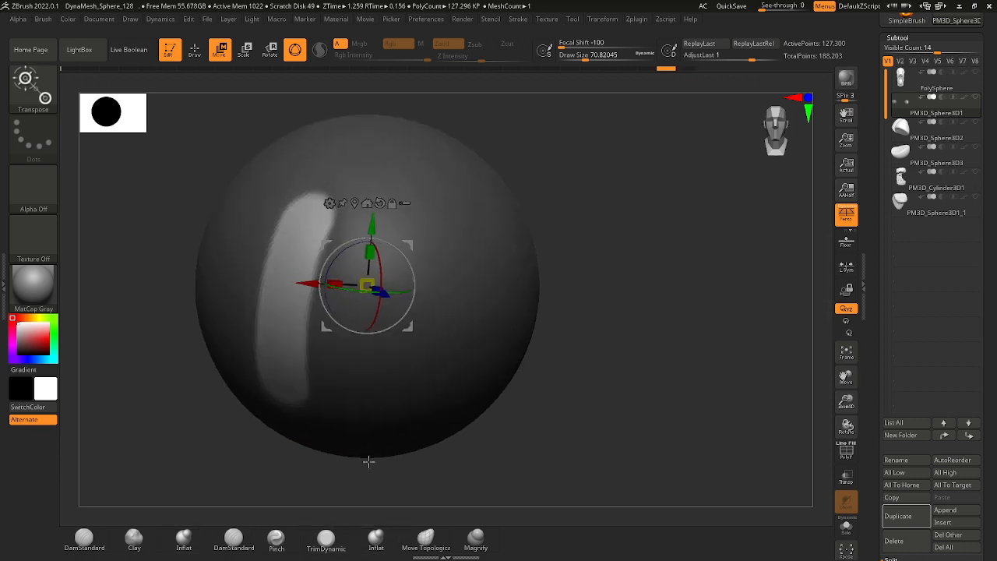
ctrl+click(458, 377)
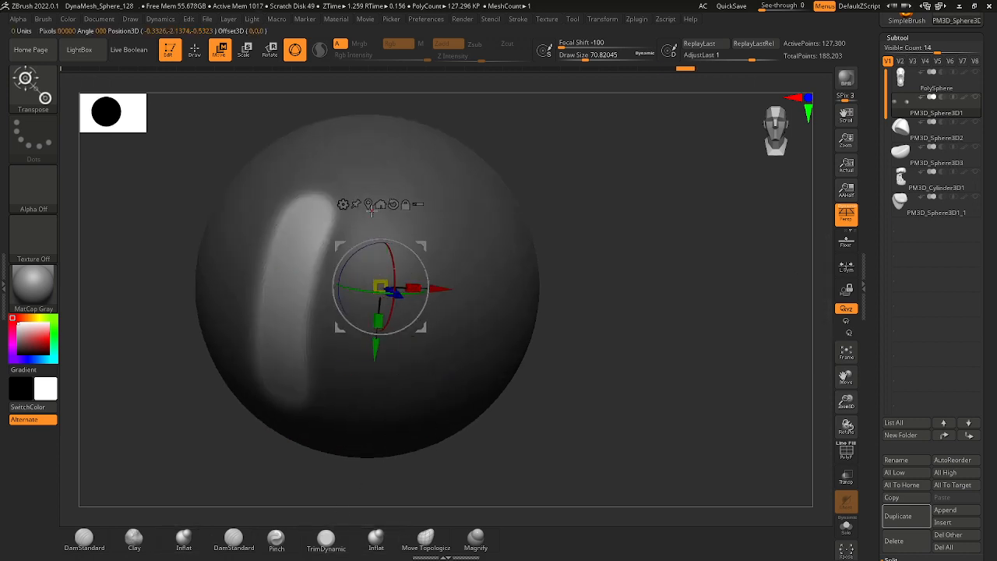
ctrl+right_drag(456, 335, 516, 388)
ctrl+right_drag(516, 388, 515, 444)
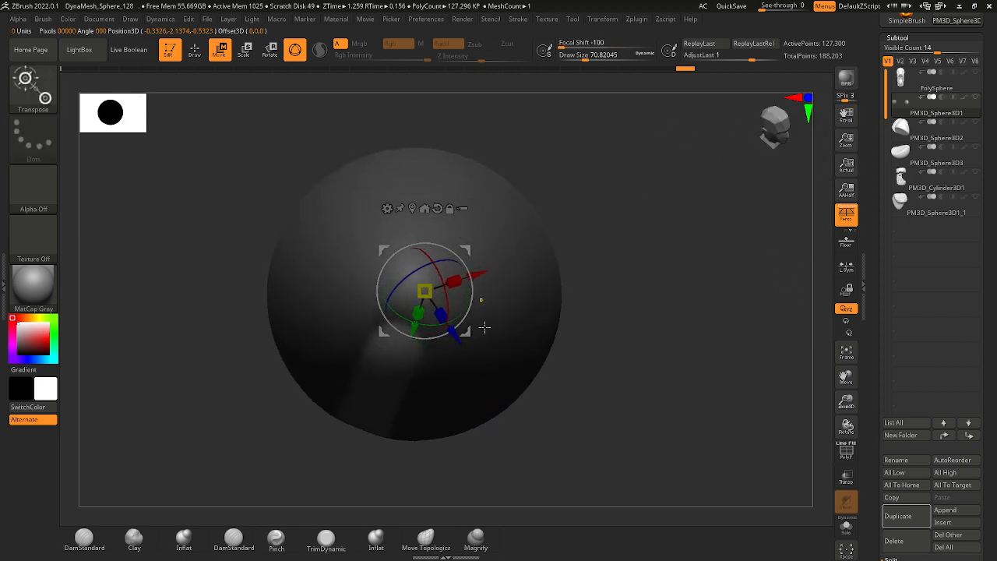
ctrl+right_drag(485, 327, 496, 332)
right_drag(603, 424, 612, 307)
Push the unmasked slit pupil along the eyeball's surface with the Move brush at a draw size of about 145.
click(30, 84)
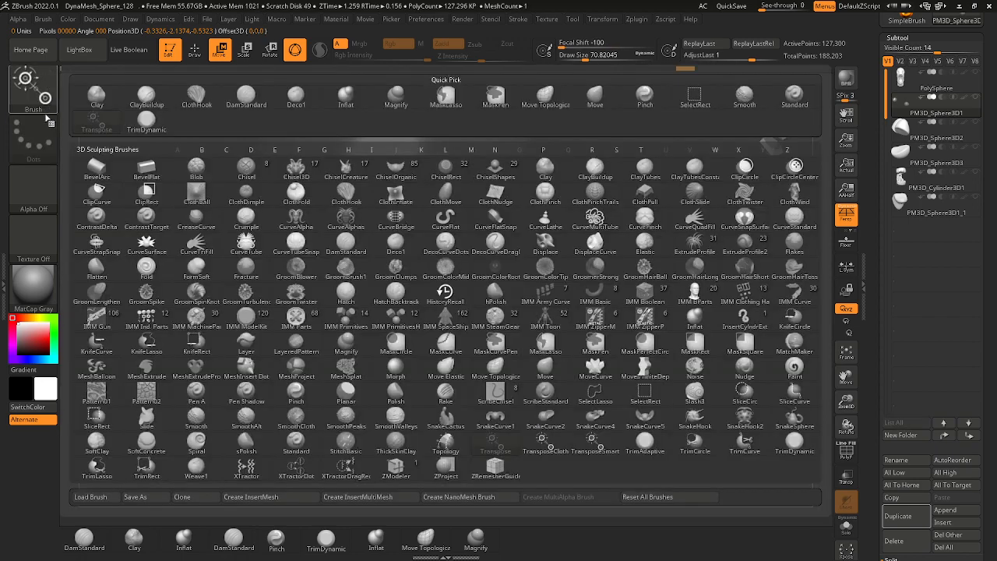
click(37, 90)
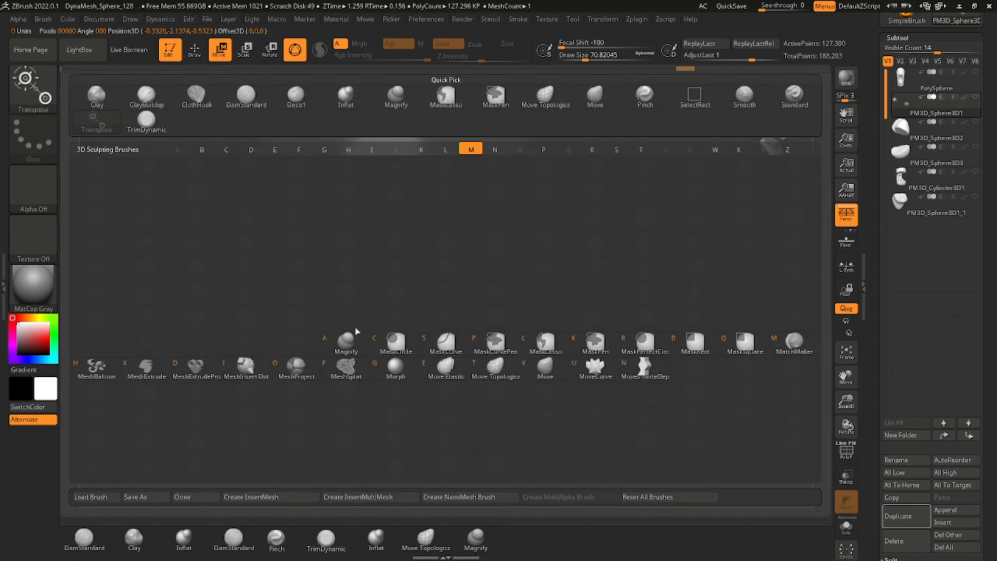
click(563, 377)
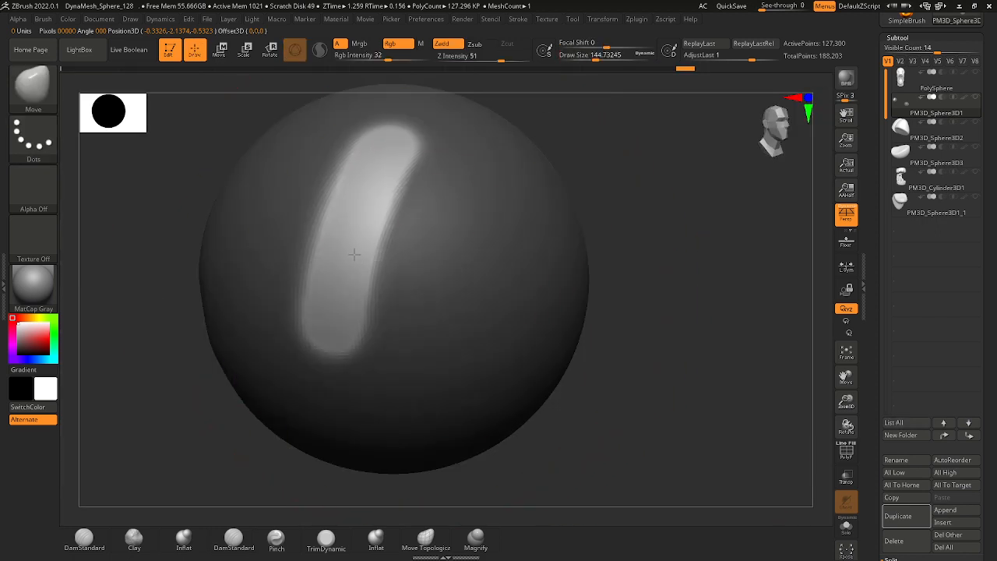
drag(354, 254, 348, 252)
ctrl+right_drag(347, 252, 358, 232)
drag(367, 242, 388, 274)
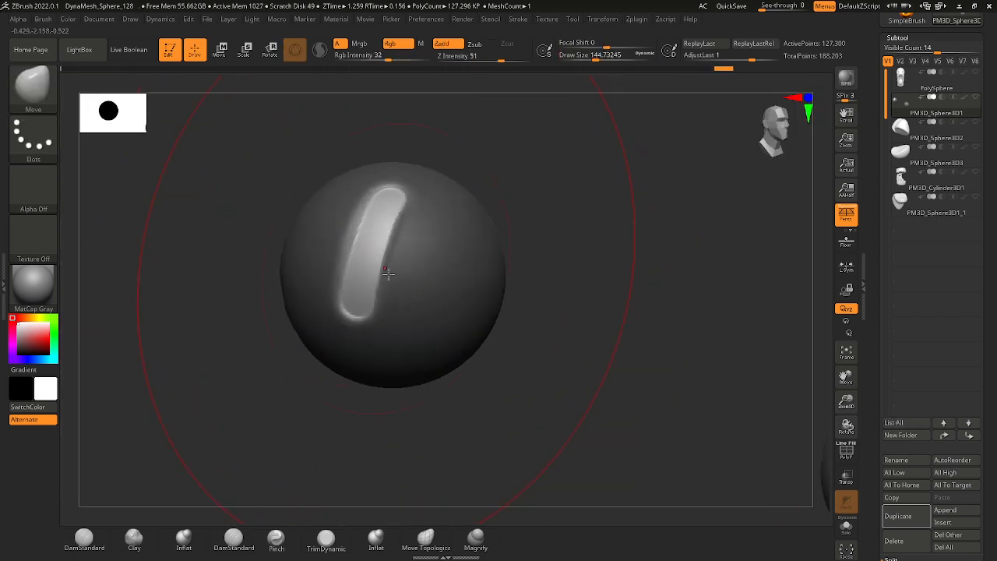
ctrl+right_drag(388, 274, 477, 259)
right_drag(477, 259, 378, 286)
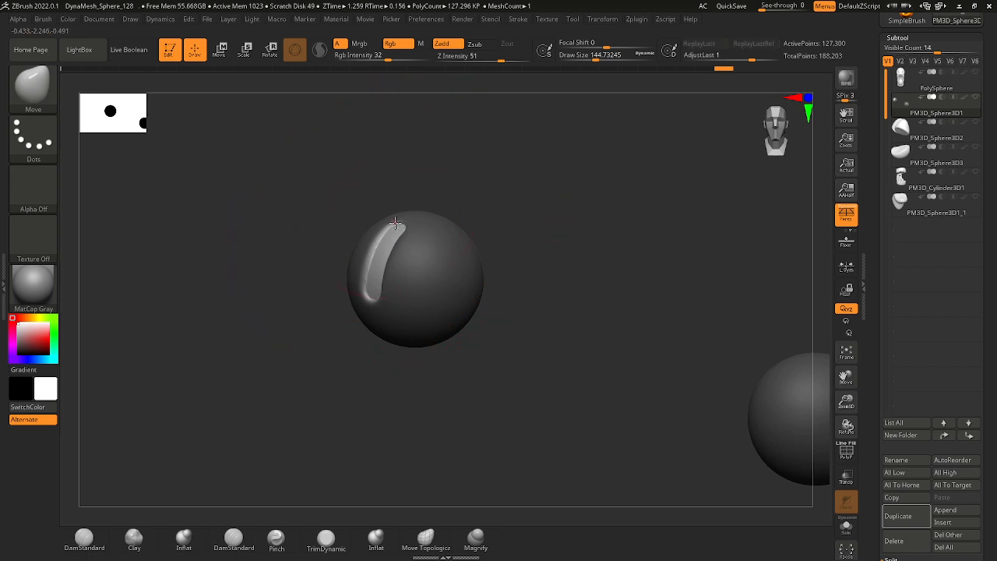
Clear the eyeball mask and show all the subtools to check the slit pupils between the eyelids.
ctrl+drag(520, 306, 567, 366)
ctrl+right_drag(568, 365, 538, 358)
ctrl+right_drag(639, 326, 677, 357)
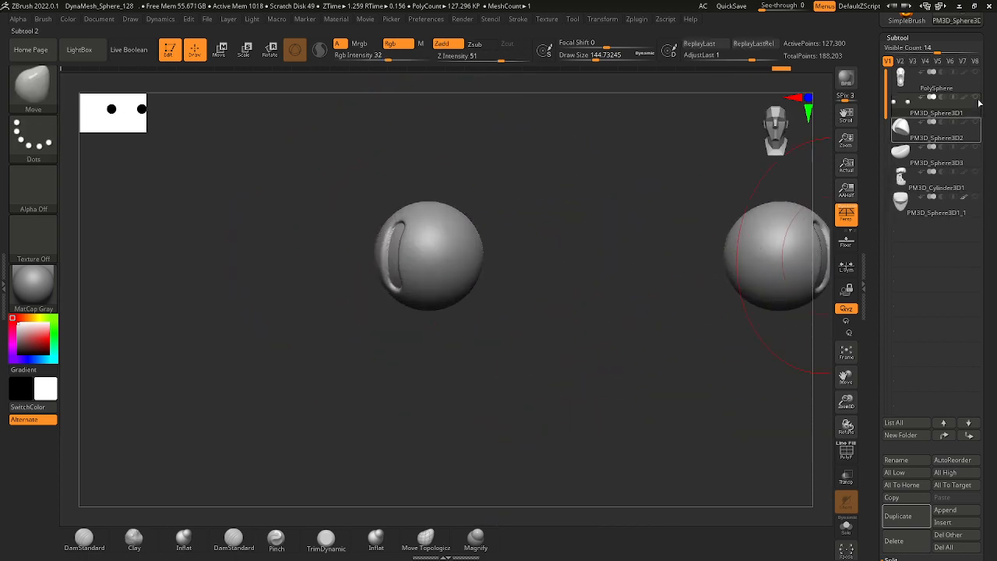
click(975, 97)
ctrl+right_drag(638, 396, 657, 204)
right_drag(676, 311, 572, 343)
ctrl+right_drag(592, 397, 615, 331)
right_drag(615, 332, 639, 337)
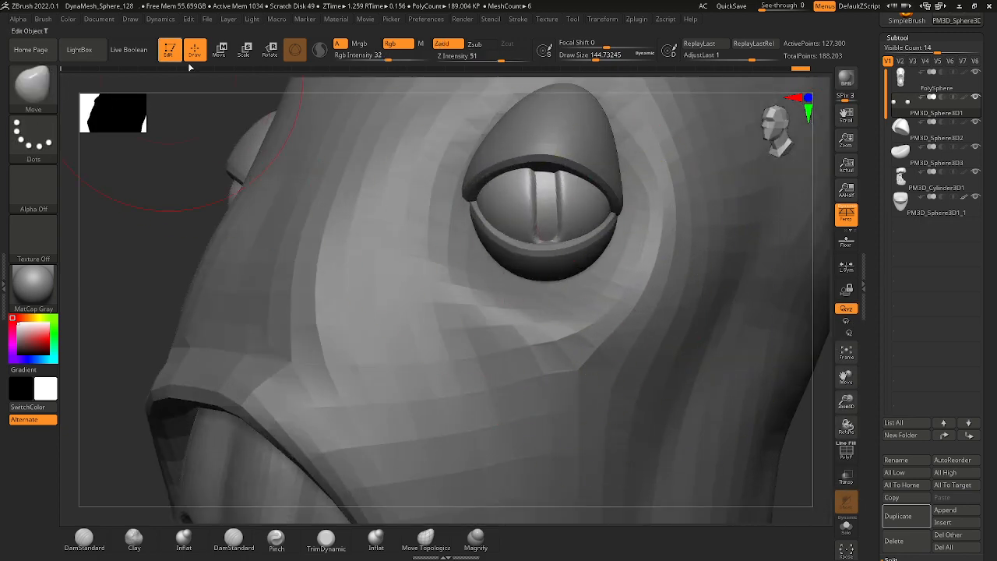
Centre the Rotate gizmo on the unmasked eyeball and turn the slit pupil toward the nose by about 50 degrees.
key(space)
drag(534, 256, 511, 245)
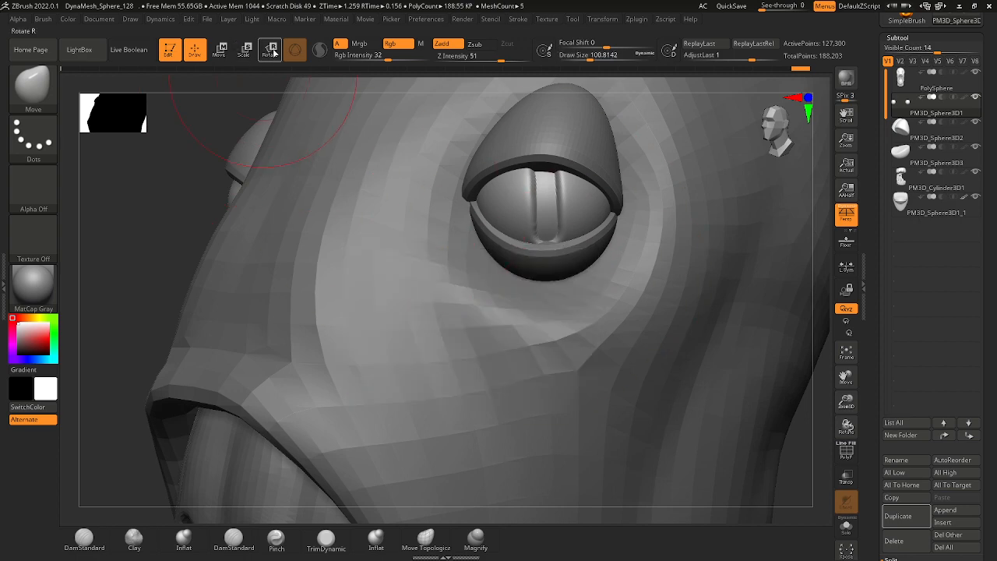
click(273, 52)
ctrl+right_drag(289, 253, 343, 198)
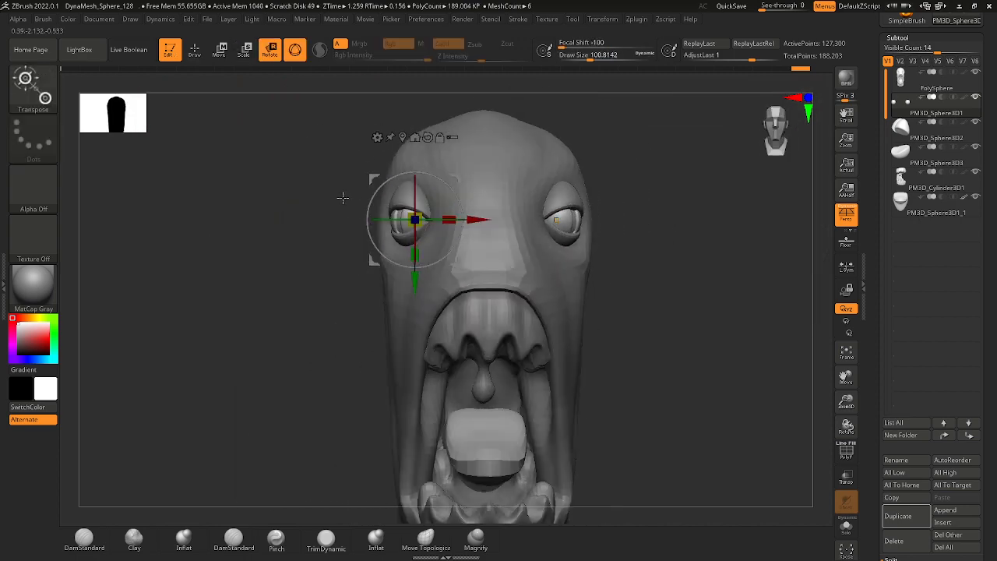
click(402, 137)
ctrl+right_drag(412, 195, 430, 251)
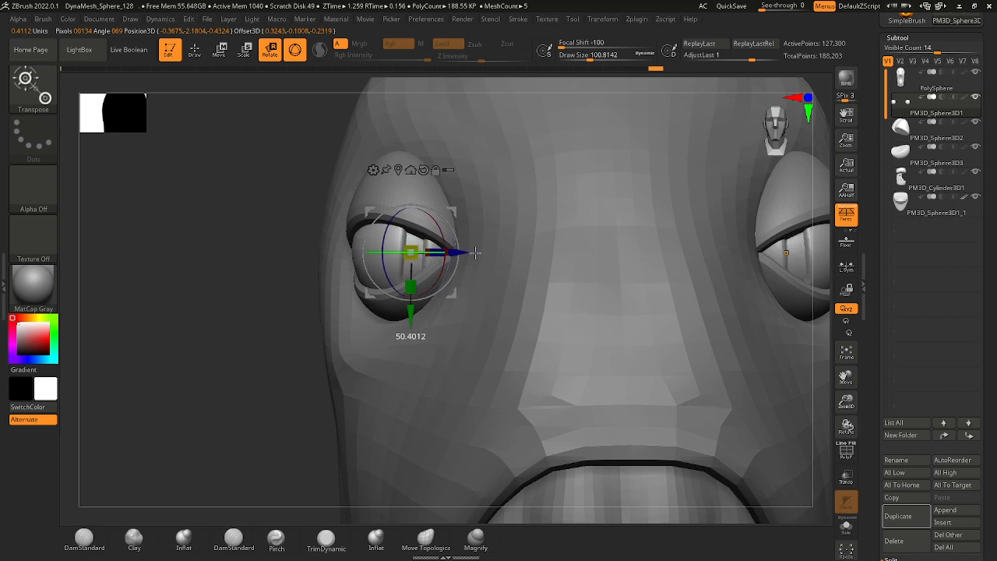
drag(466, 253, 411, 252)
Swing the eyeballs sideways and back with the Rotate gizmo to reposition the slit pupils between the eyelids.
ctrl+right_drag(365, 226, 479, 270)
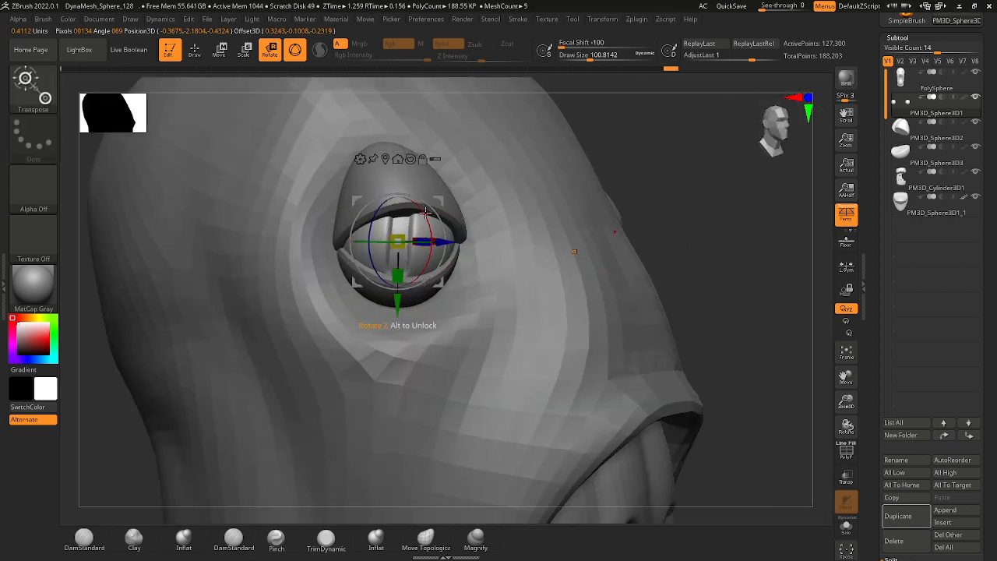
right_drag(654, 203, 532, 283)
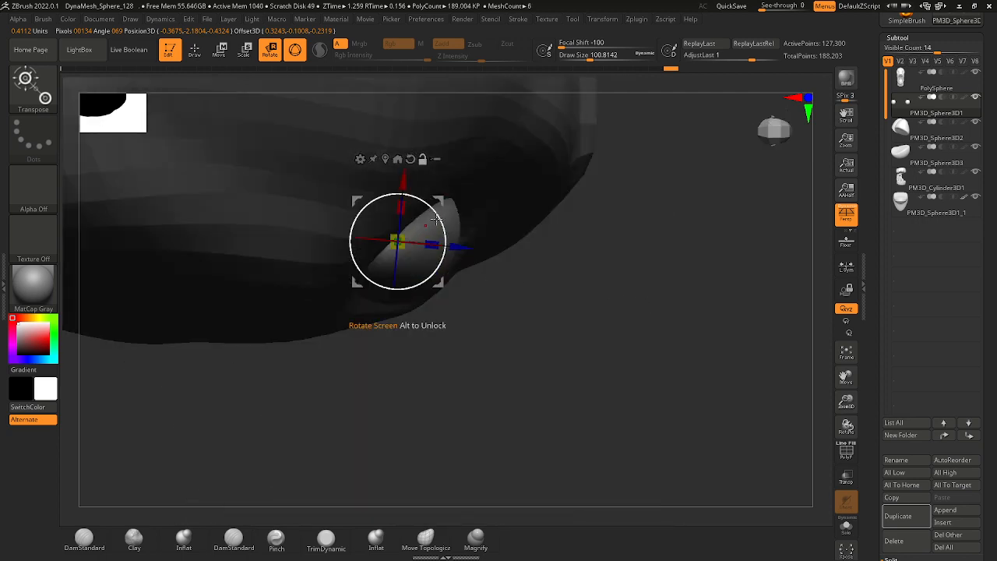
right_drag(518, 353, 503, 315)
right_drag(446, 273, 409, 243)
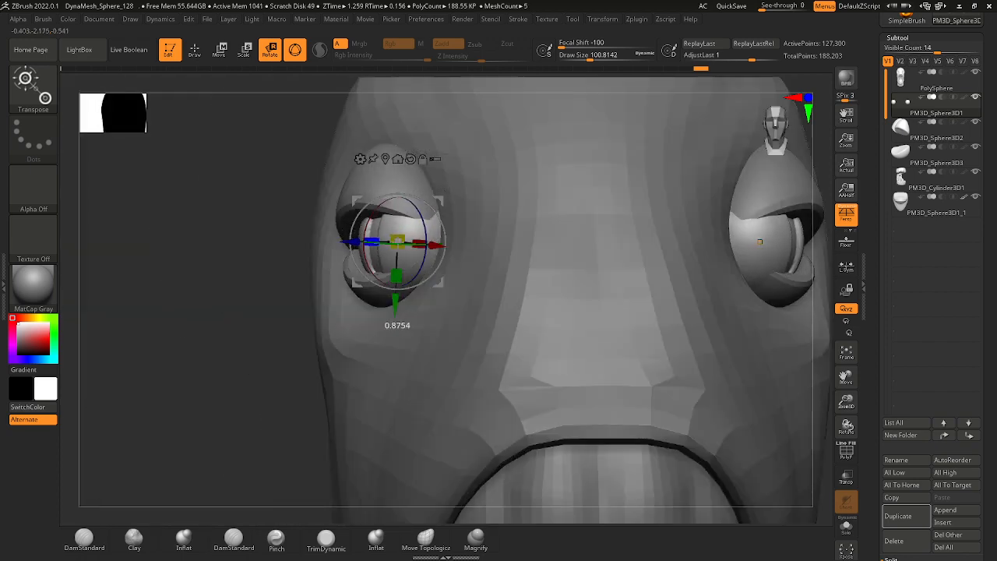
drag(387, 241, 419, 243)
ctrl+right_drag(419, 243, 372, 269)
mouse_move(300, 277)
right_down()
mouse_move(356, 287)
mouse_move(304, 283)
right_up()
ctrl+right_drag(374, 283, 448, 399)
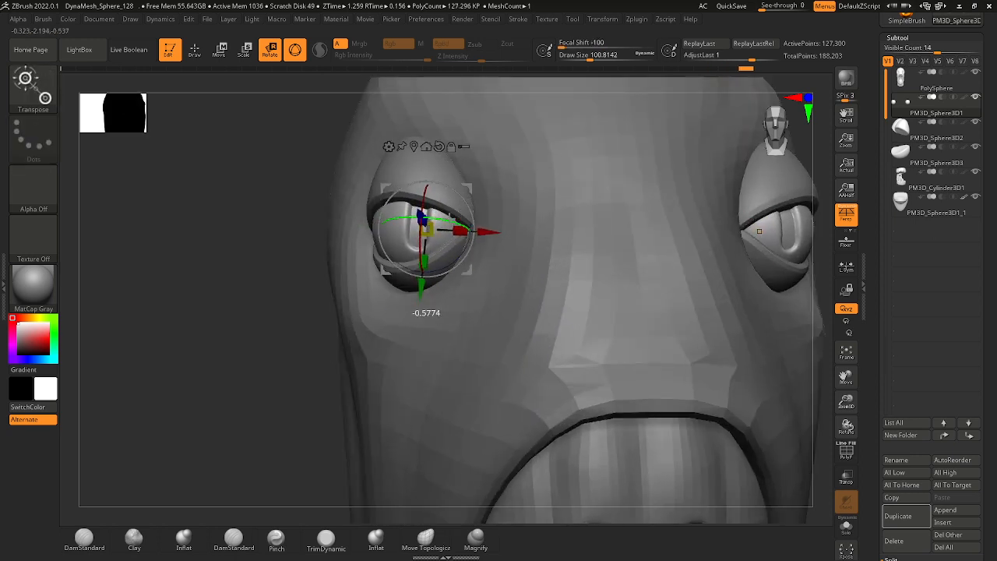
Fine-tune the eyeballs' rotation so both slit pupils look forward, and return to Draw mode.
drag(450, 217, 442, 219)
ctrl+right_drag(414, 229, 502, 390)
ctrl+right_drag(503, 390, 545, 467)
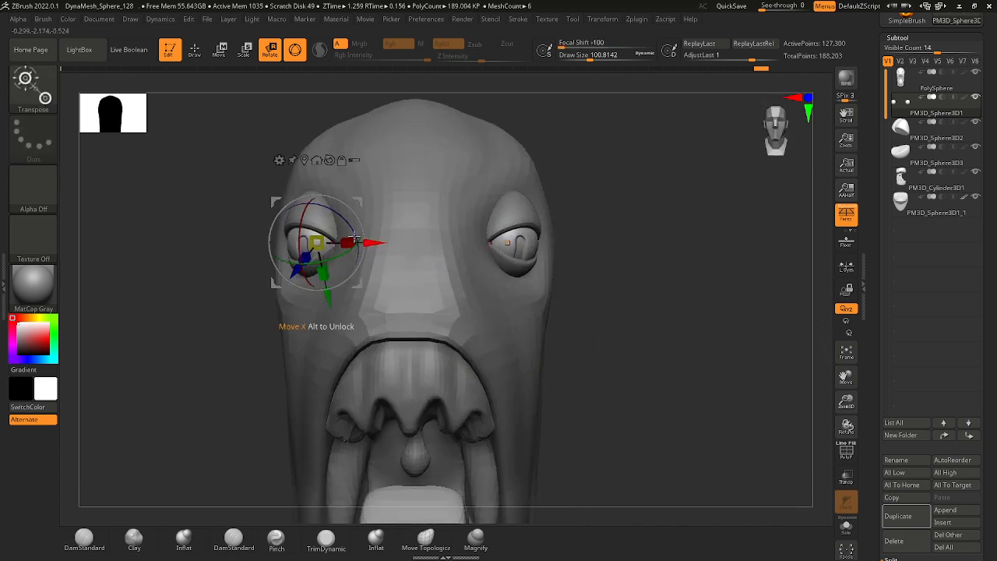
drag(312, 201, 303, 183)
ctrl+right_drag(584, 405, 589, 352)
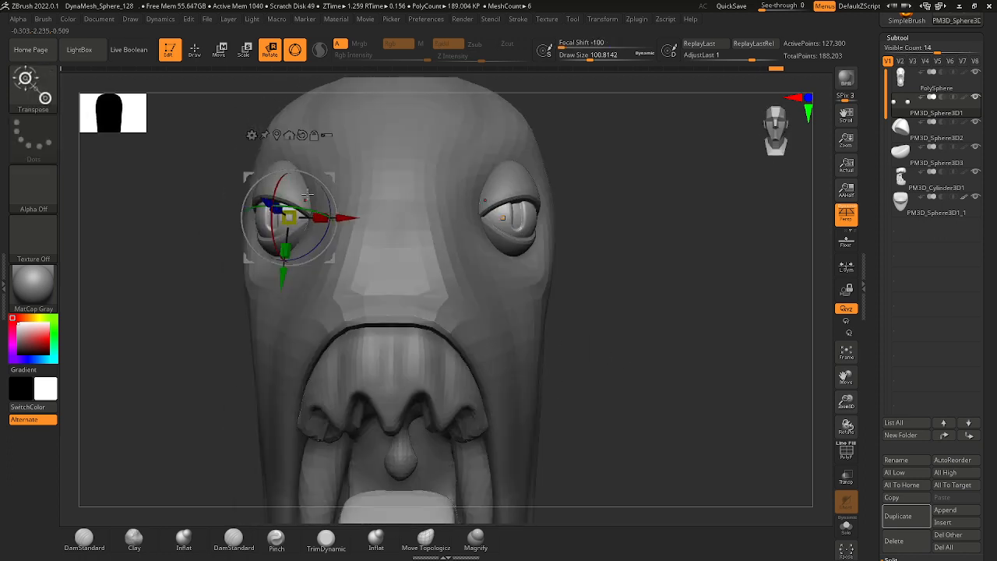
mouse_move(304, 208)
mouse_down()
mouse_move(319, 212)
mouse_move(283, 204)
mouse_move(278, 166)
mouse_move(289, 215)
mouse_up()
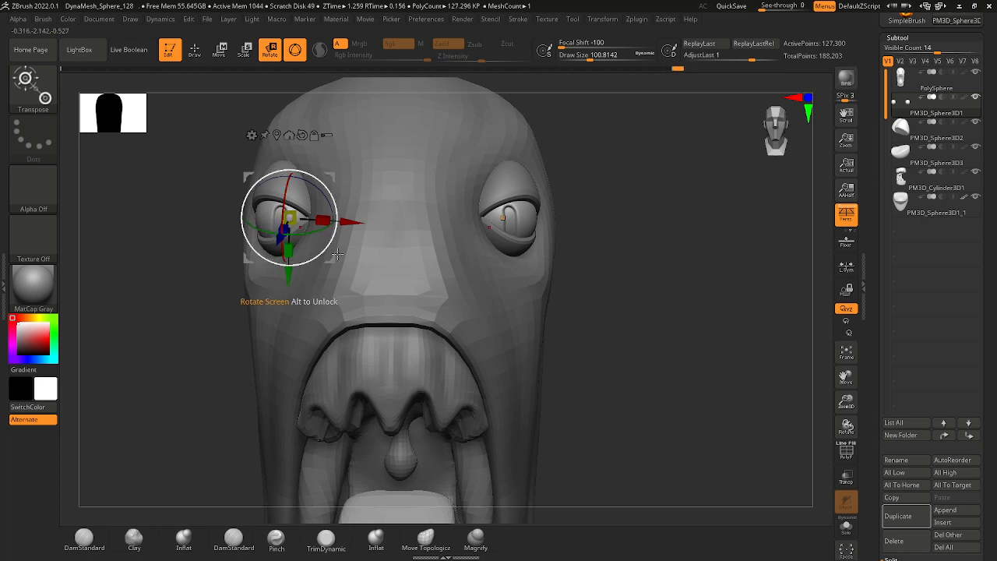
ctrl+right_drag(335, 226, 310, 190)
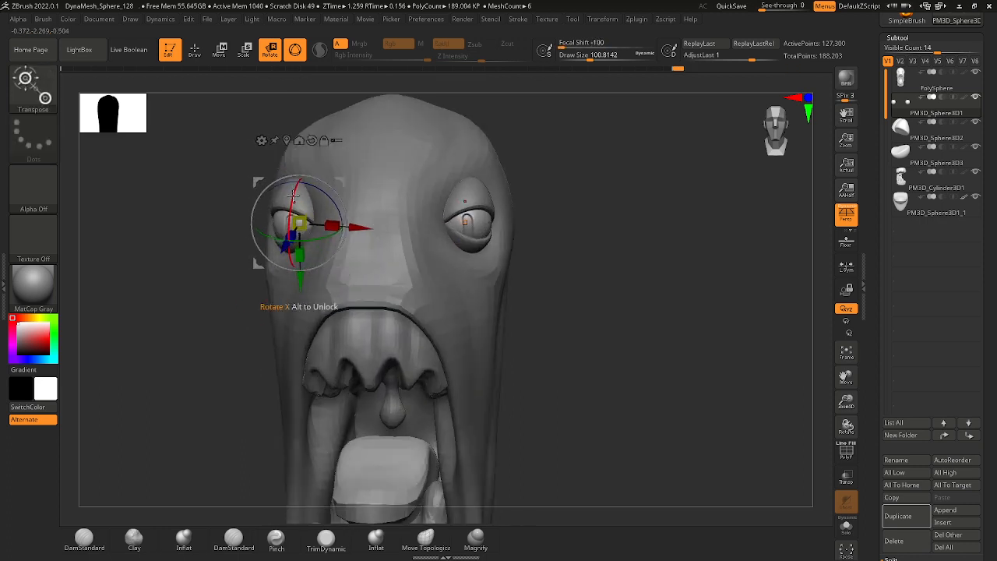
drag(292, 194, 292, 191)
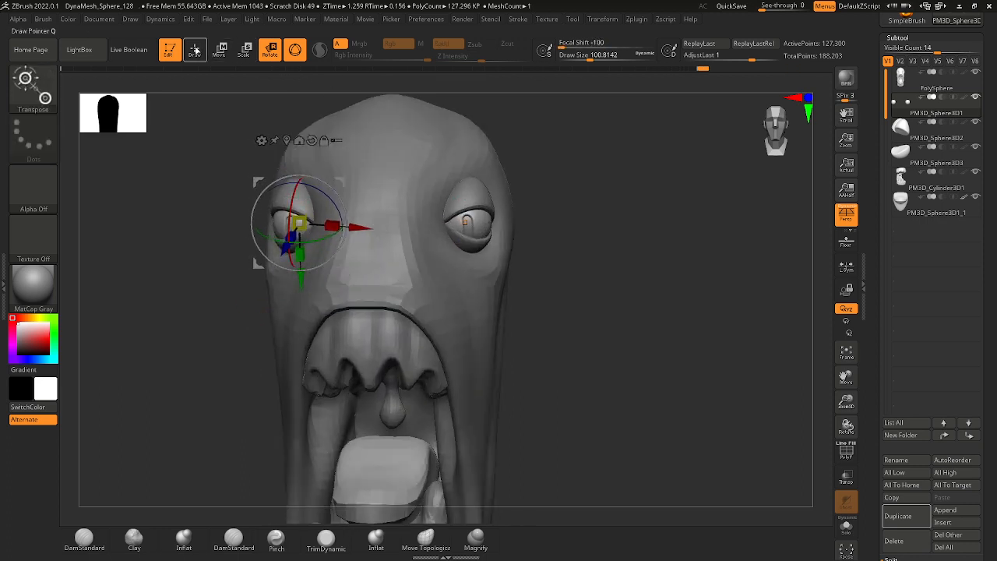
click(195, 50)
Select the tongue subtool and pull its underside down behind the lower teeth with the Move brush at a draw size of about 101.
ctrl+right_drag(409, 258, 423, 173)
mouse_move(562, 332)
right_down()
mouse_move(579, 327)
mouse_move(552, 316)
mouse_move(546, 368)
mouse_move(538, 268)
right_up()
right_drag(538, 269, 554, 305)
mouse_move(555, 305)
right_down()
mouse_move(564, 321)
mouse_move(553, 304)
right_up()
right_drag(570, 229, 574, 338)
alt+click(496, 249)
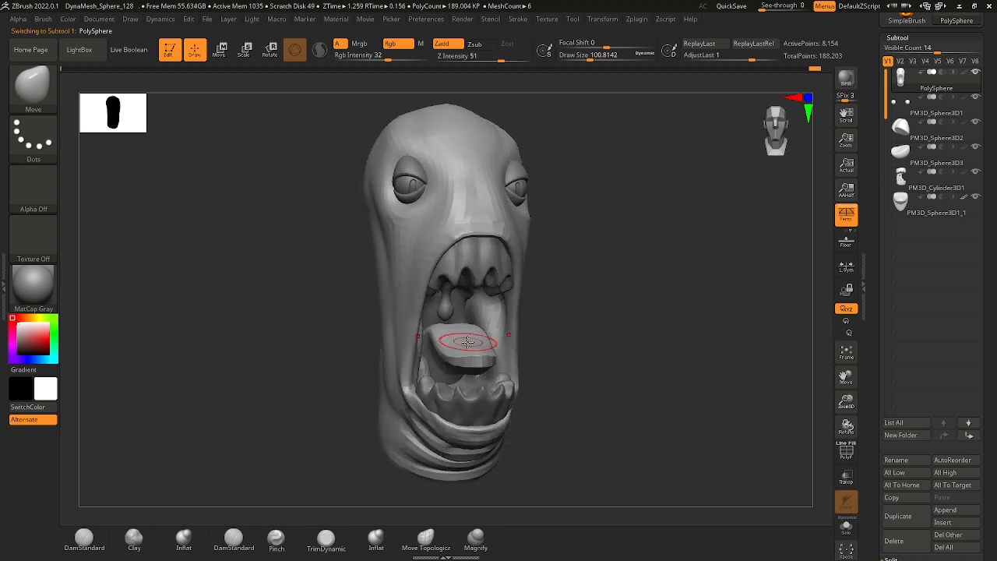
alt+click(468, 342)
ctrl+right_drag(486, 356, 544, 383)
alt+right_drag(543, 383, 457, 332)
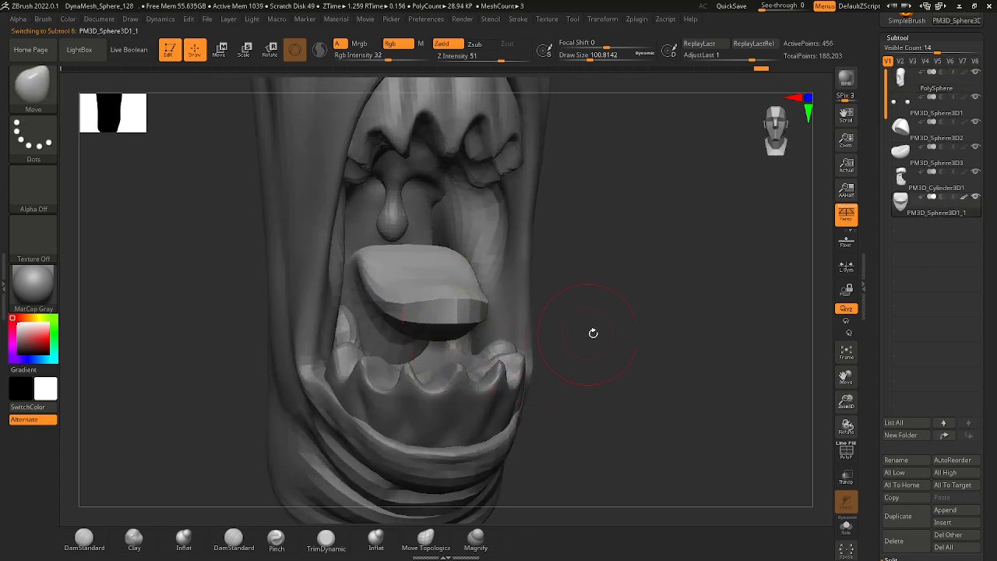
right_drag(593, 333, 517, 342)
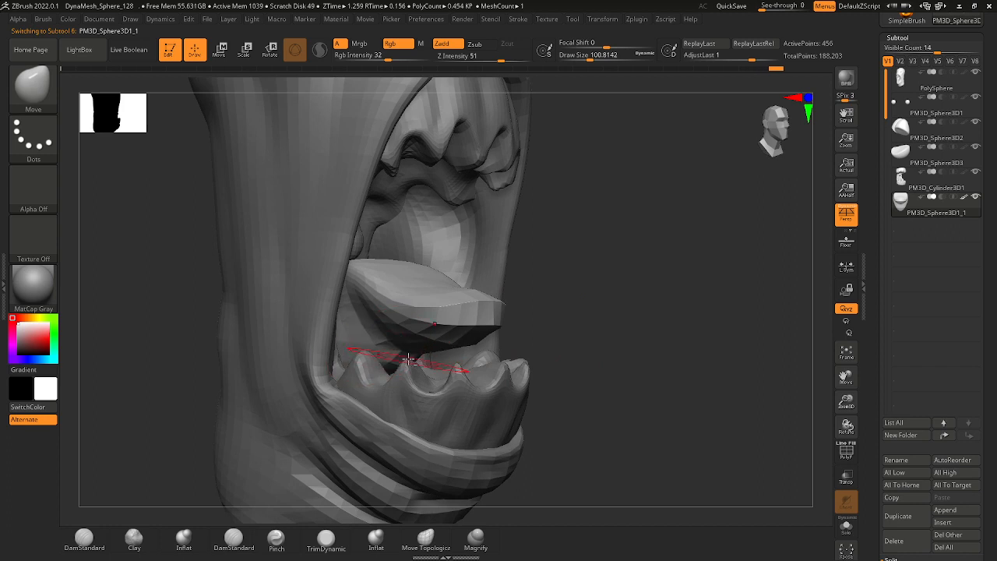
right_drag(558, 333, 394, 355)
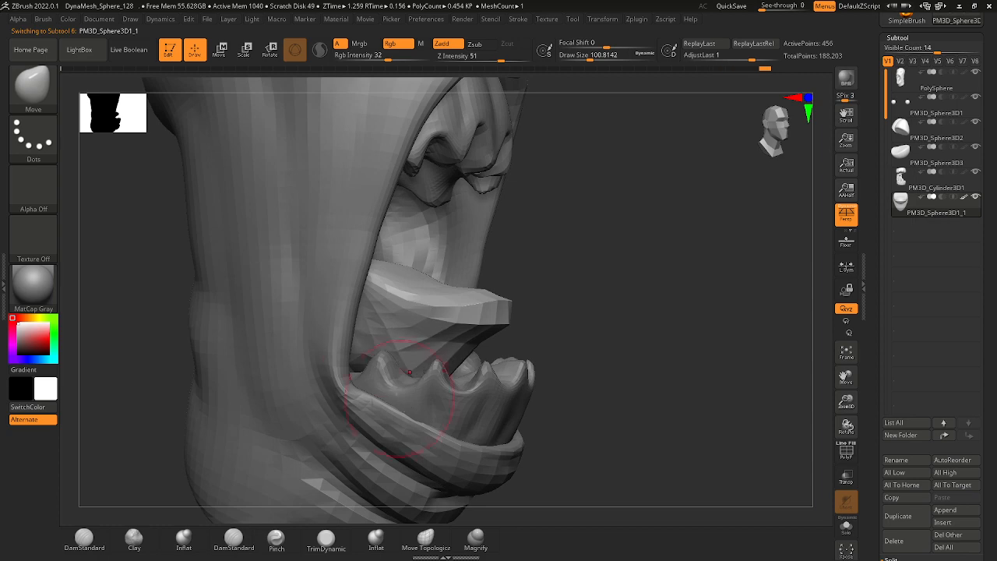
right_drag(547, 340, 459, 355)
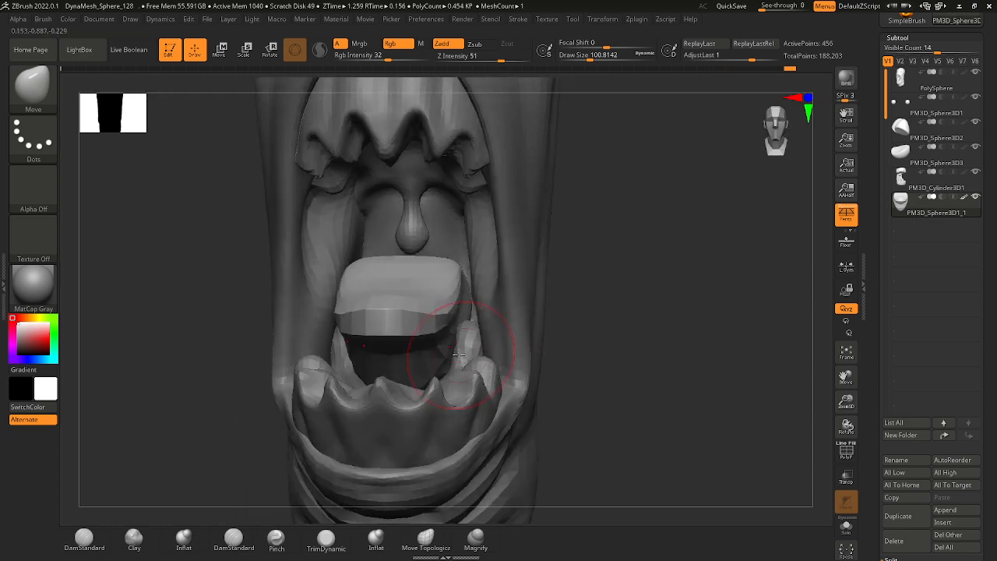
mouse_move(412, 390)
right_down()
mouse_move(575, 371)
mouse_move(430, 383)
right_up()
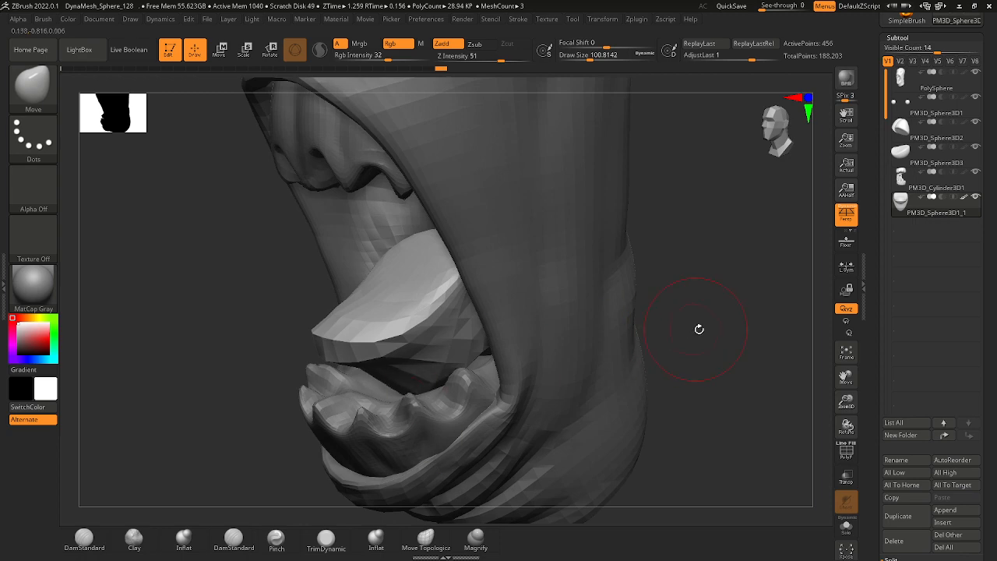
Reshape the tongue with the Move brush at a draw size of about 344 and a focal shift of 8.
mouse_move(698, 328)
right_down()
mouse_move(708, 338)
mouse_move(646, 338)
mouse_move(658, 358)
right_up()
key(space)
drag(416, 345, 424, 343)
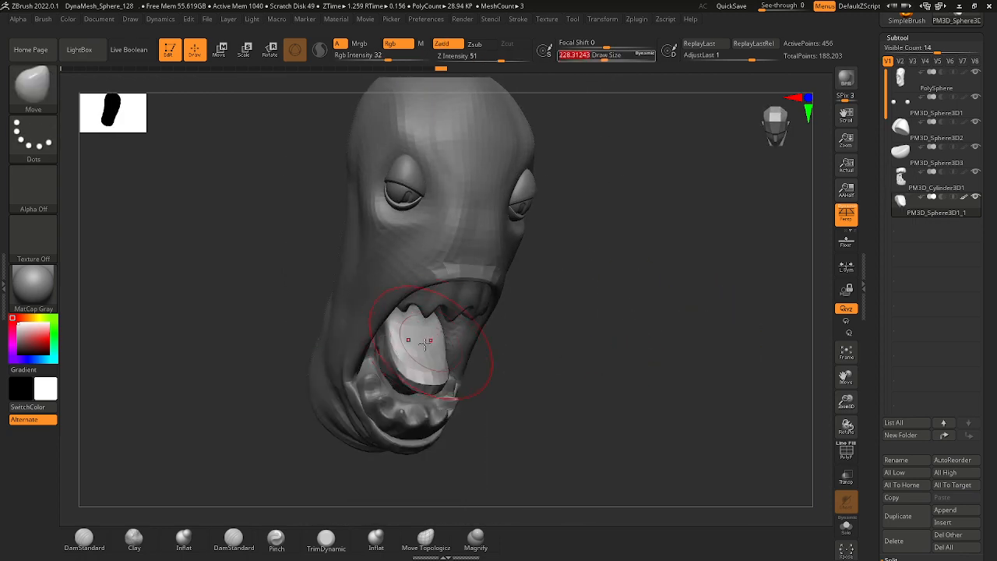
key(space)
click(432, 387)
key(space)
mouse_move(431, 377)
mouse_down()
mouse_move(440, 377)
mouse_move(425, 360)
mouse_up()
right_drag(425, 360, 311, 357)
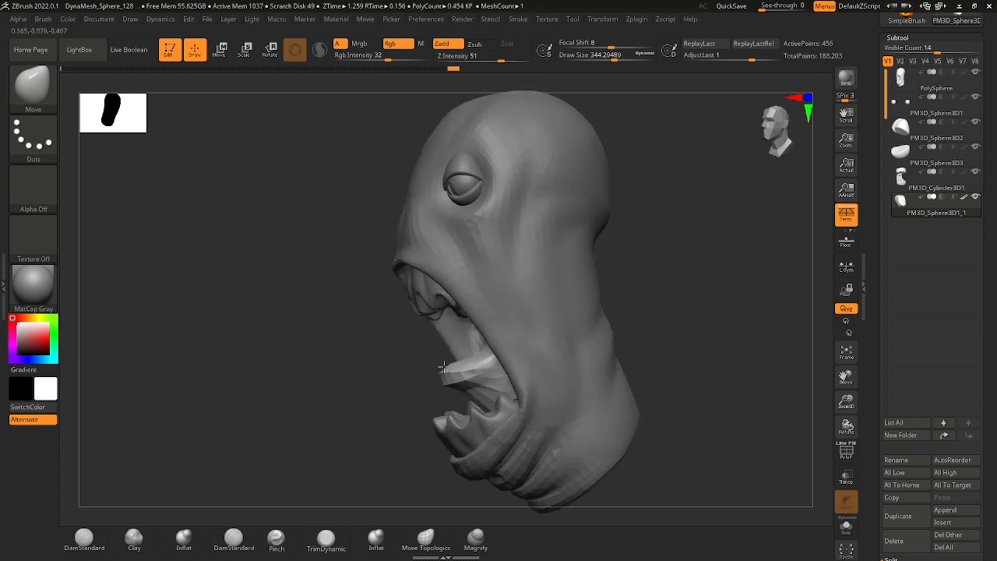
drag(463, 370, 460, 348)
mouse_move(459, 349)
shift+right_down()
mouse_move(426, 359)
mouse_move(511, 400)
mouse_move(588, 408)
mouse_move(527, 403)
mouse_move(559, 442)
mouse_move(556, 402)
shift+right_up()
mouse_move(556, 402)
right_down()
mouse_move(546, 398)
mouse_move(541, 336)
mouse_move(581, 374)
mouse_move(594, 372)
right_up()
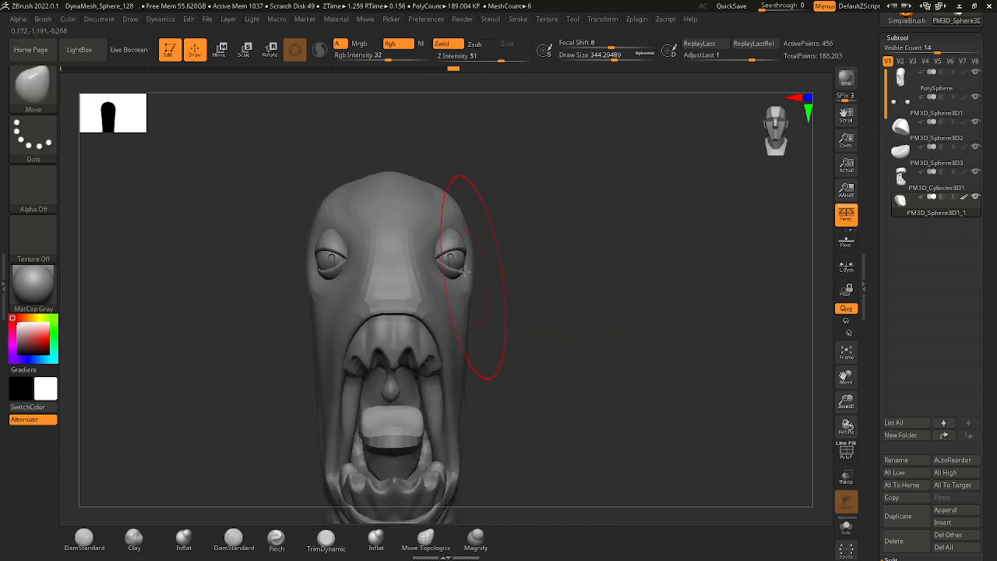
Select the head and round out its crown with the Move brush at draw sizes of about 228 and 167.
alt+click(408, 231)
key(s)
drag(407, 224, 399, 223)
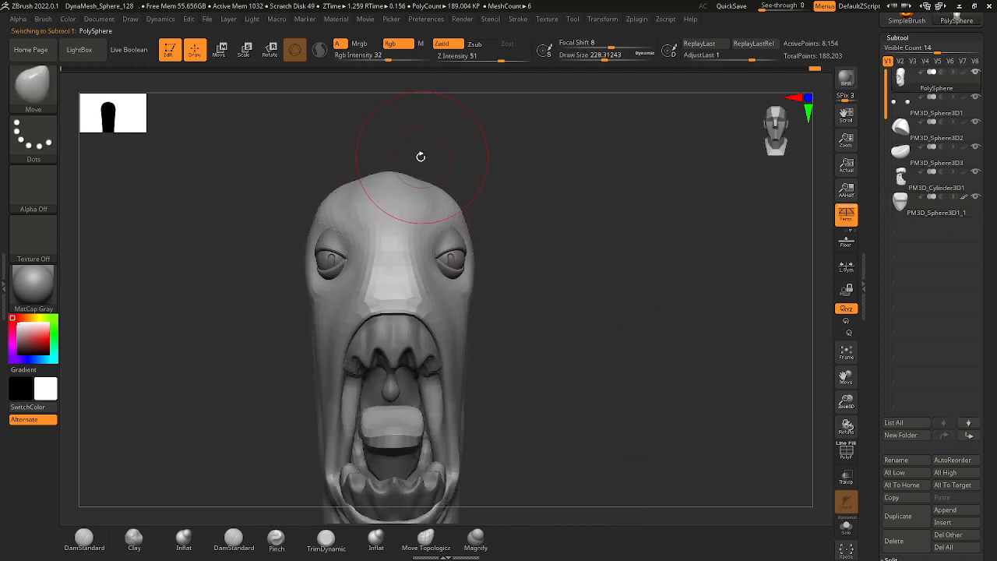
key(s)
drag(408, 174, 401, 174)
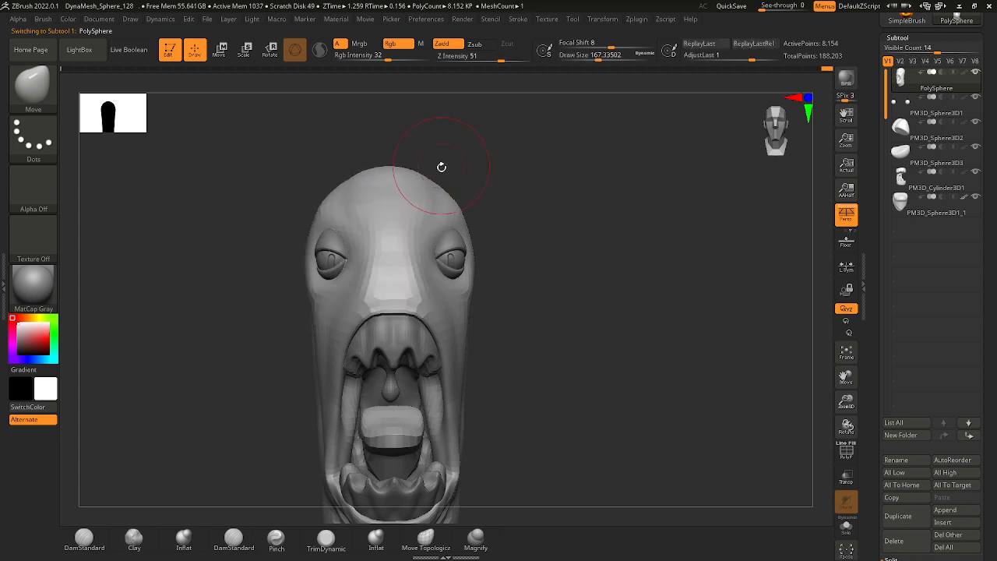
drag(441, 167, 370, 197)
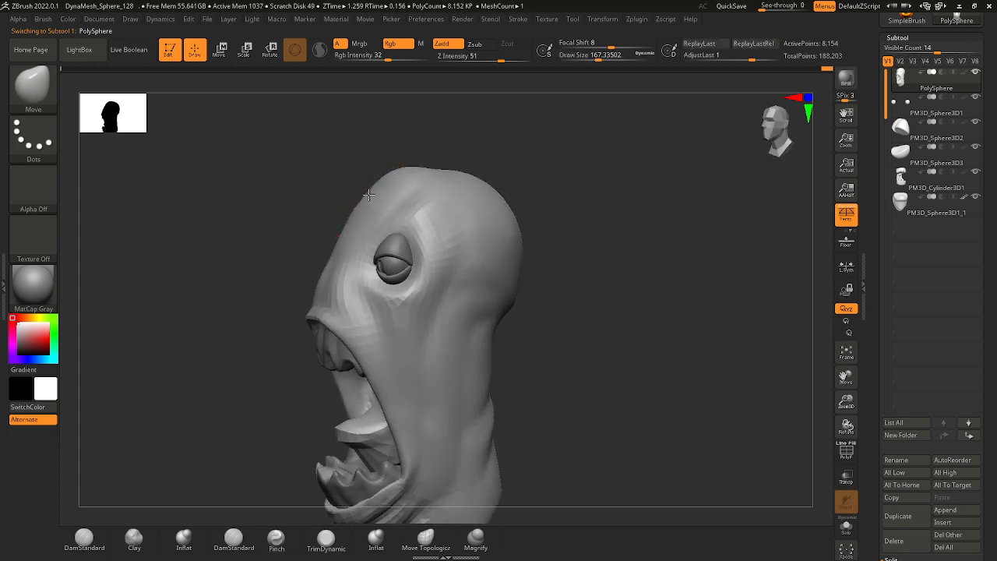
mouse_move(446, 159)
mouse_down()
mouse_move(436, 160)
mouse_move(445, 256)
mouse_move(421, 135)
mouse_move(425, 156)
mouse_up()
Smooth the side of the forehead above the eye with the Smooth brush at a draw size of about 116.
key(space)
drag(538, 320, 536, 234)
shift+drag(409, 195, 397, 209)
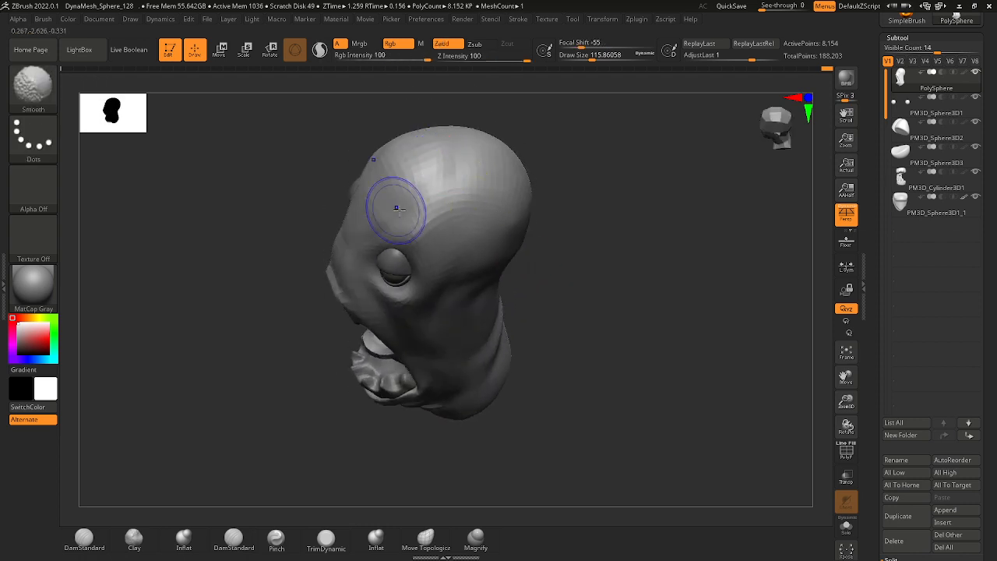
mouse_move(561, 285)
mouse_down()
mouse_move(579, 241)
mouse_move(571, 282)
mouse_up()
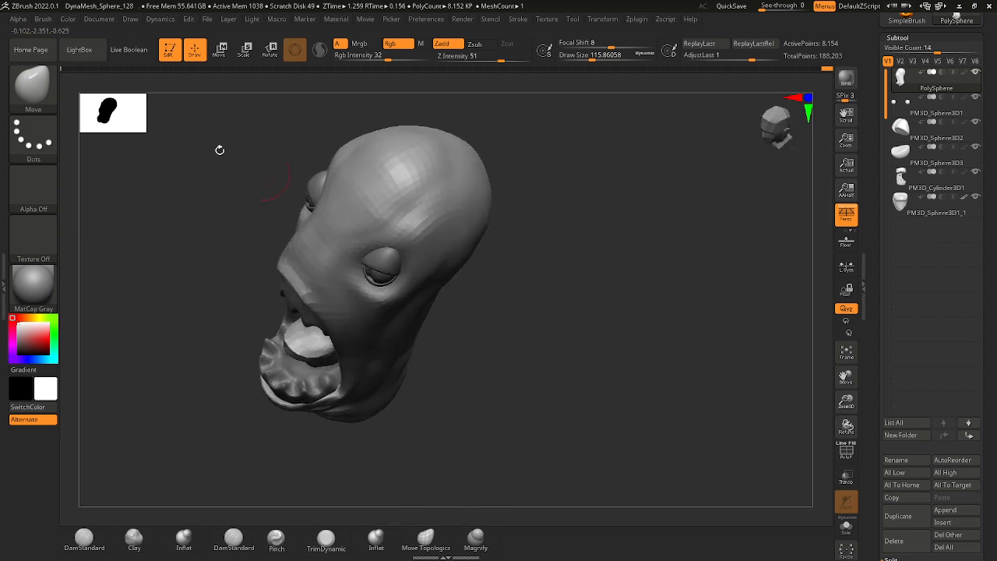
Choose the DamStandard brush and smooth the crown and upper forehead with the Smooth brush at a draw size of about 163.
click(47, 95)
key(d)
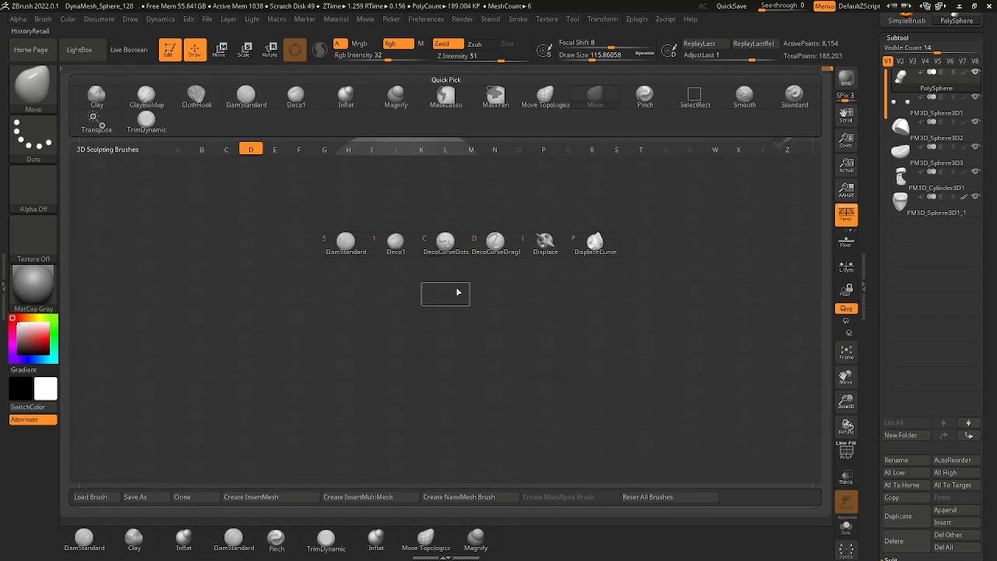
click(348, 243)
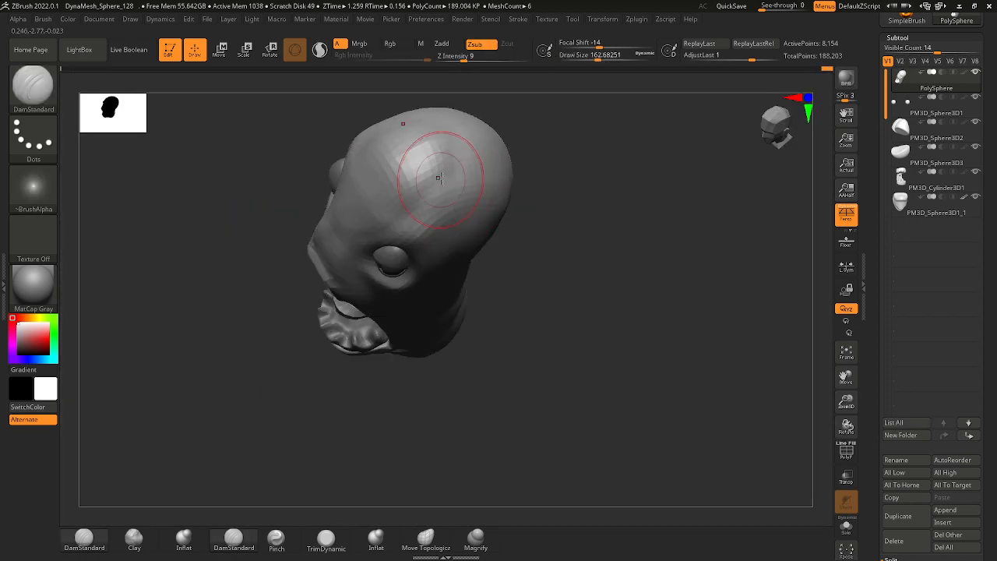
shift+drag(443, 136, 408, 177)
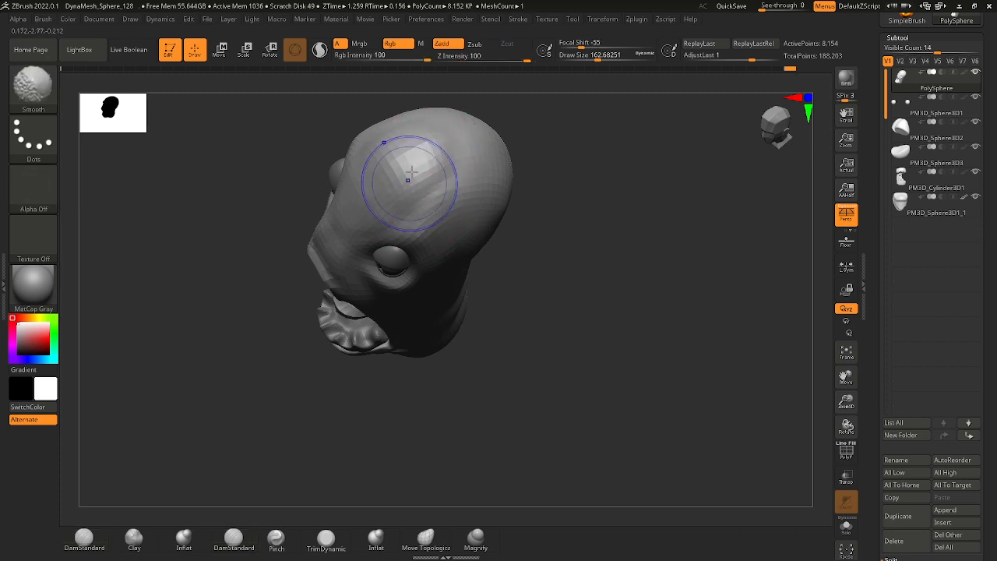
mouse_move(582, 183)
right_down()
mouse_move(566, 158)
mouse_move(543, 283)
mouse_move(532, 222)
mouse_move(546, 261)
right_up()
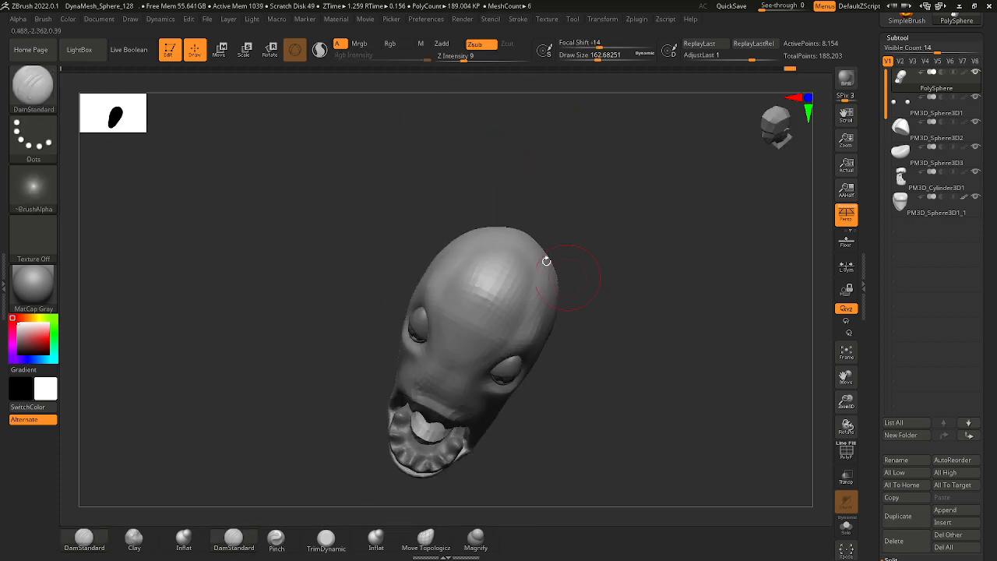
shift+drag(493, 297, 491, 294)
right_drag(632, 321, 655, 272)
ctrl+right_drag(655, 273, 652, 332)
shift+drag(469, 332, 476, 346)
ctrl+right_drag(646, 321, 643, 339)
shift+right_drag(643, 340, 641, 351)
Smooth the opposite side and top of the skull with the Smooth brush at a draw size of about 163.
mouse_move(560, 365)
right_down()
mouse_move(605, 384)
mouse_move(581, 411)
right_up()
mouse_move(580, 411)
alt+right_down()
mouse_move(573, 352)
mouse_move(599, 366)
mouse_move(574, 387)
mouse_move(563, 433)
alt+right_up()
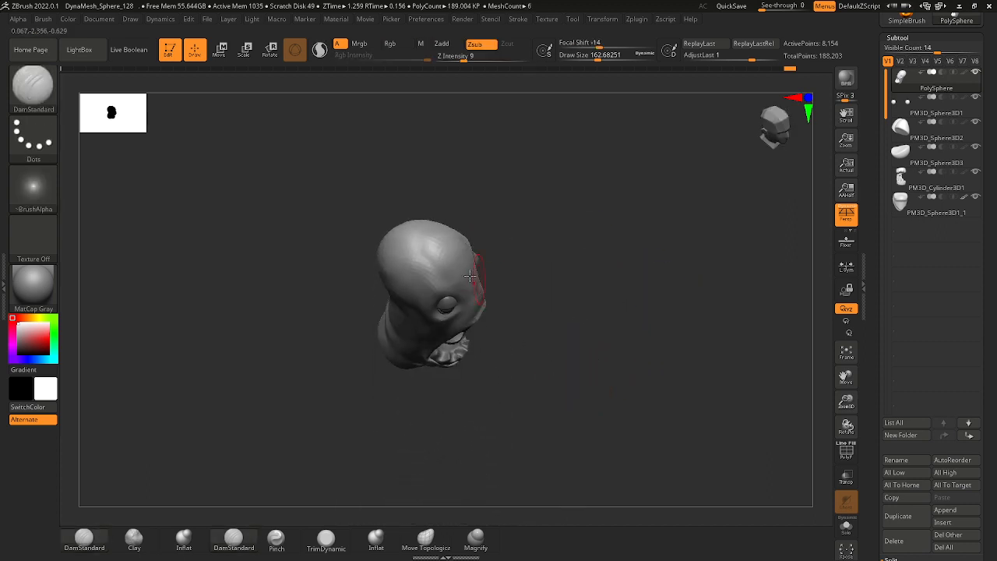
ctrl+right_drag(479, 278, 472, 316)
mouse_move(448, 236)
shift+mouse_down()
mouse_move(439, 236)
mouse_move(461, 251)
shift+mouse_up()
right_drag(675, 309, 668, 352)
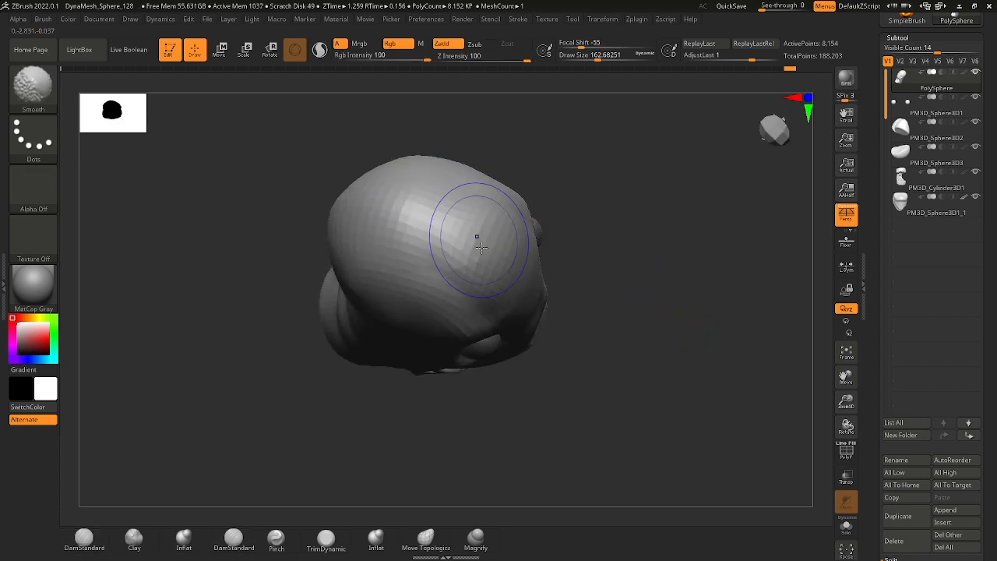
mouse_move(477, 249)
right_down()
mouse_move(641, 276)
mouse_move(652, 356)
mouse_move(592, 378)
mouse_move(629, 343)
mouse_move(628, 316)
right_up()
ctrl+right_drag(628, 316, 621, 342)
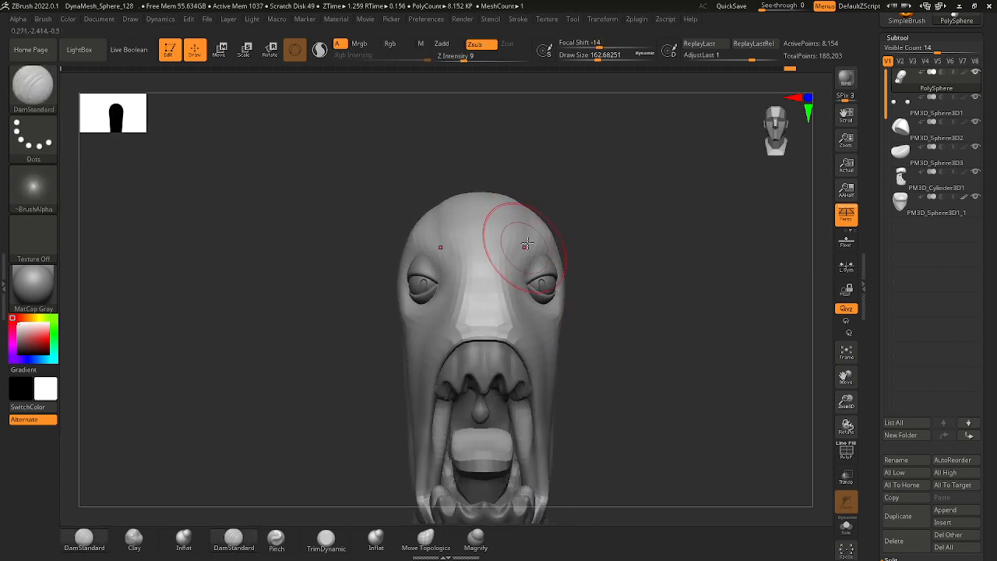
Carve the brow and forehead plane above the eye with DamStandard at draw sizes of about 163 and 257.
ctrl+right_drag(548, 253, 525, 229)
mouse_move(558, 301)
alt+right_down()
mouse_move(537, 286)
mouse_move(593, 310)
alt+right_up()
right_drag(594, 310, 574, 305)
key(space)
drag(479, 292, 545, 228)
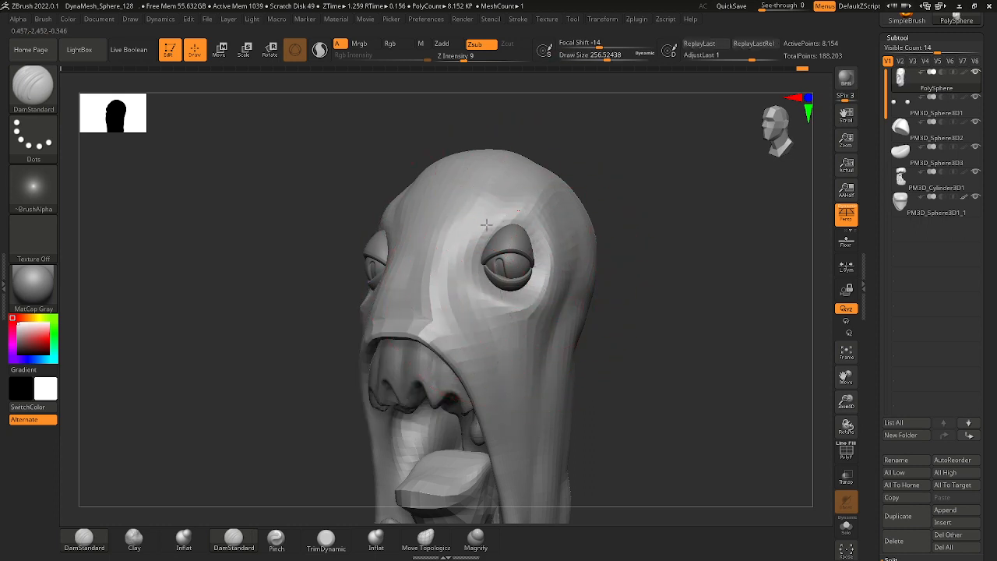
mouse_move(480, 236)
mouse_down()
mouse_move(544, 251)
mouse_move(507, 257)
mouse_up()
Define the socket edge around the eye with DamStandard at draw sizes of about 77 and 108.
key(space)
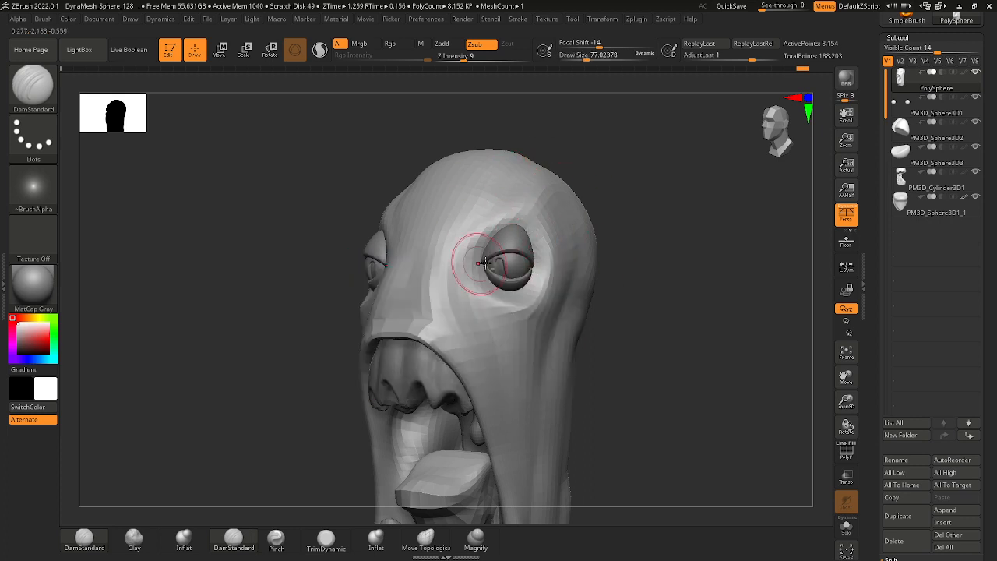
drag(635, 276, 505, 274)
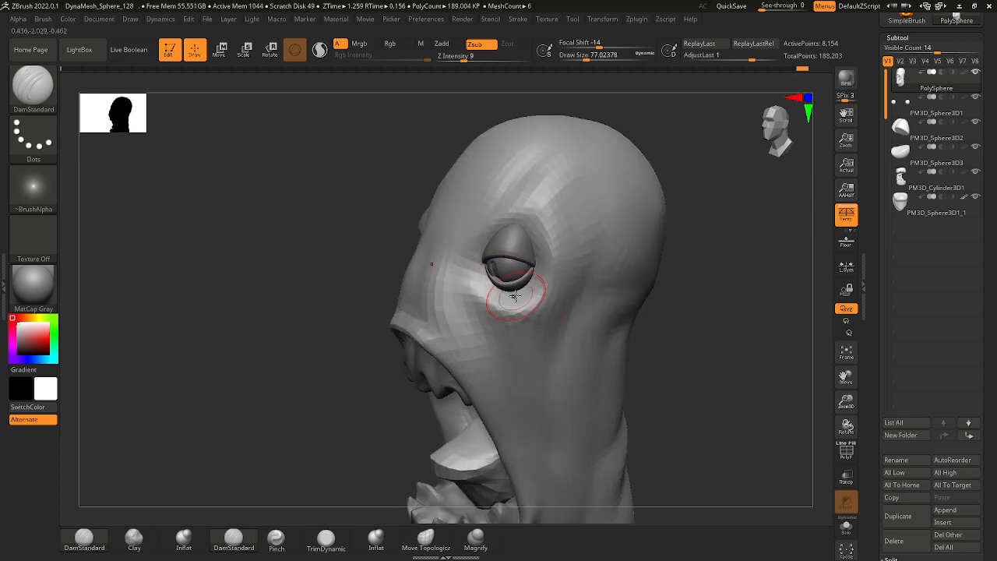
key(space)
mouse_move(538, 232)
mouse_down()
mouse_move(530, 214)
mouse_move(546, 186)
mouse_move(530, 211)
mouse_up()
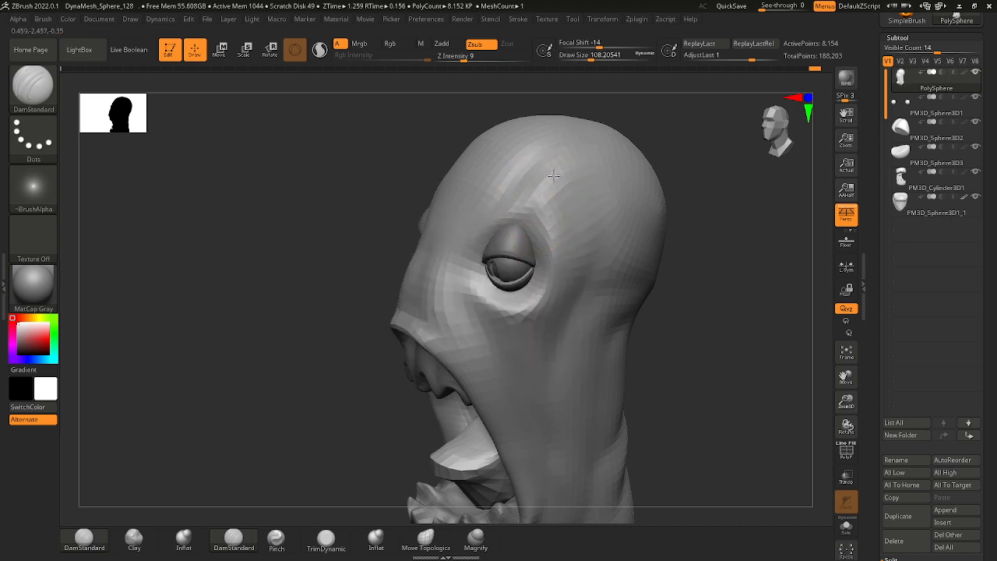
drag(672, 251, 538, 261)
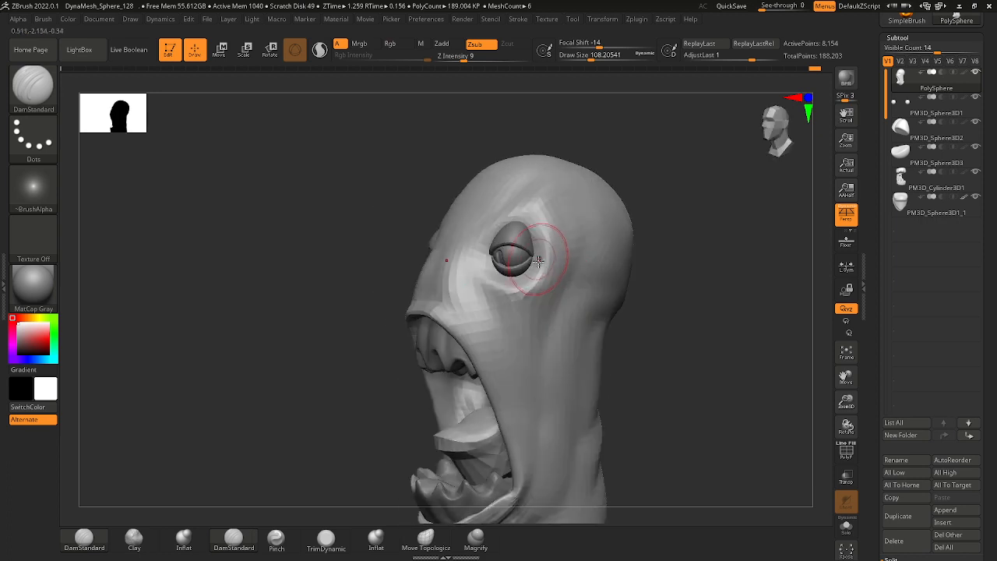
Shape the temple and the area behind the eye with DamStandard at a draw size of about 136, undoing one stroke.
key(space)
drag(683, 274, 638, 261)
mouse_move(578, 197)
mouse_down()
mouse_move(594, 221)
mouse_move(590, 256)
mouse_move(554, 313)
mouse_up()
key(ctrl+z)
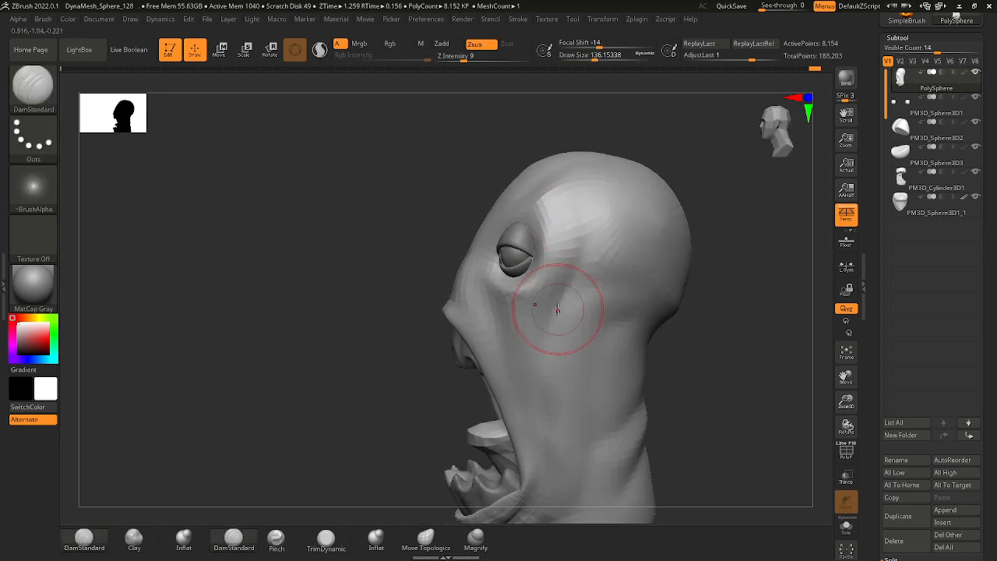
mouse_move(533, 280)
mouse_down()
mouse_move(525, 302)
mouse_move(568, 304)
mouse_up()
alt+drag(684, 399, 601, 334)
drag(601, 334, 641, 333)
right_drag(640, 334, 656, 329)
ctrl+right_drag(608, 307, 625, 339)
right_drag(625, 340, 541, 307)
Carve the upper cheek and the hollow under the eye with DamStandard at draw sizes of about 202, 132 and 87.
key(space)
drag(494, 251, 502, 251)
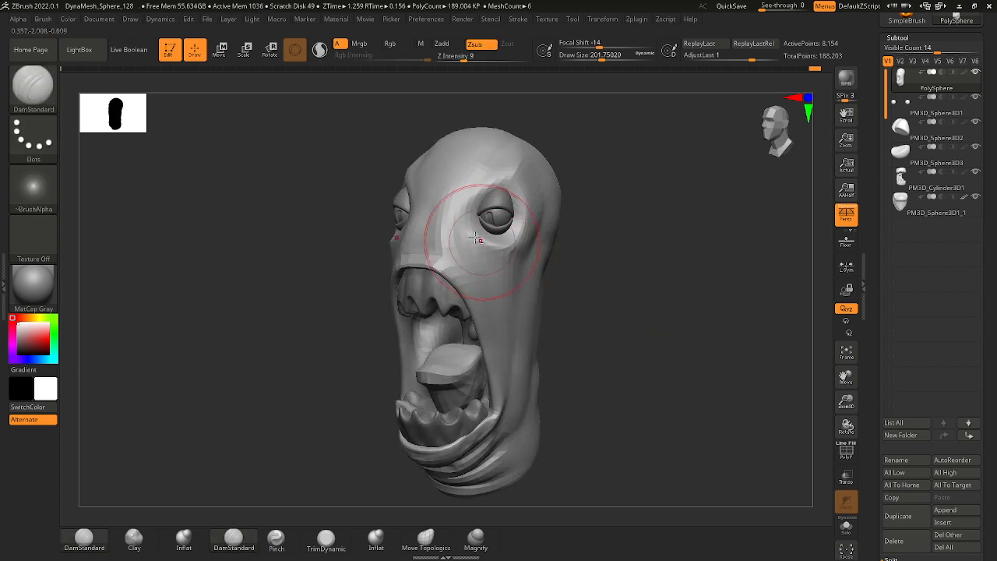
drag(586, 270, 475, 265)
key(space)
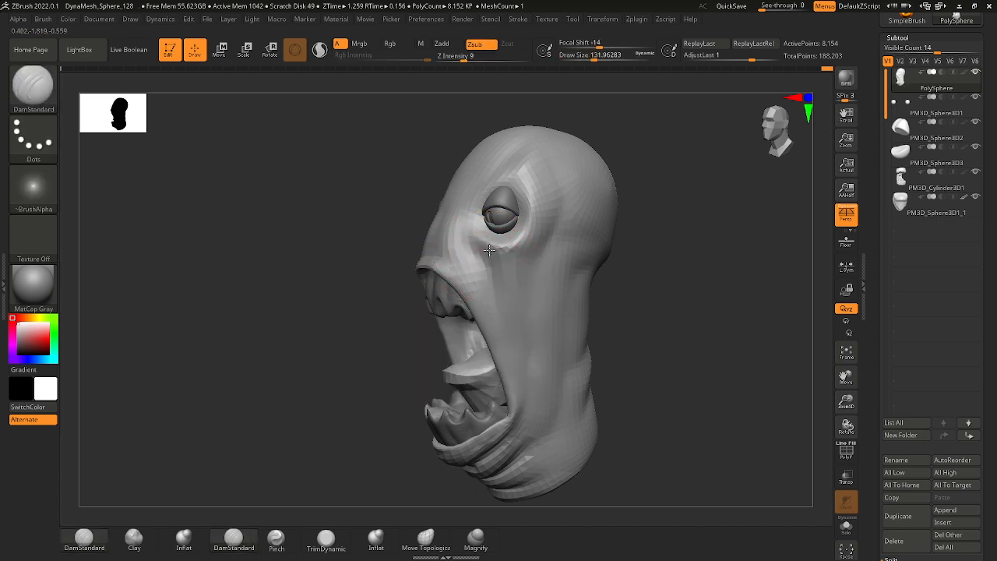
drag(647, 250, 585, 321)
drag(585, 321, 564, 318)
right_drag(564, 318, 596, 312)
ctrl+right_drag(539, 289, 534, 234)
mouse_move(533, 269)
ctrl+right_down()
mouse_move(516, 245)
mouse_move(559, 334)
mouse_move(524, 327)
ctrl+right_up()
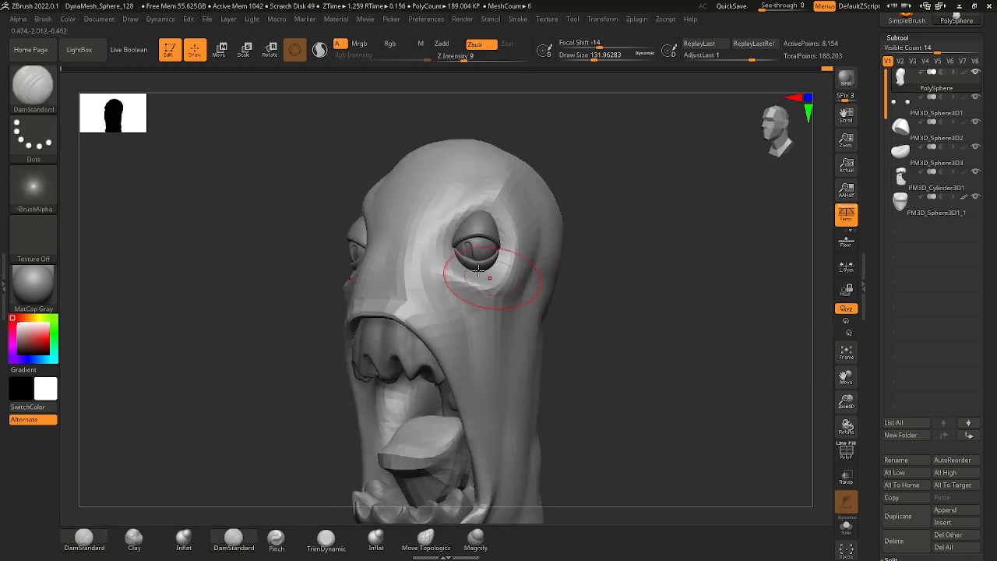
key(space)
drag(482, 268, 475, 268)
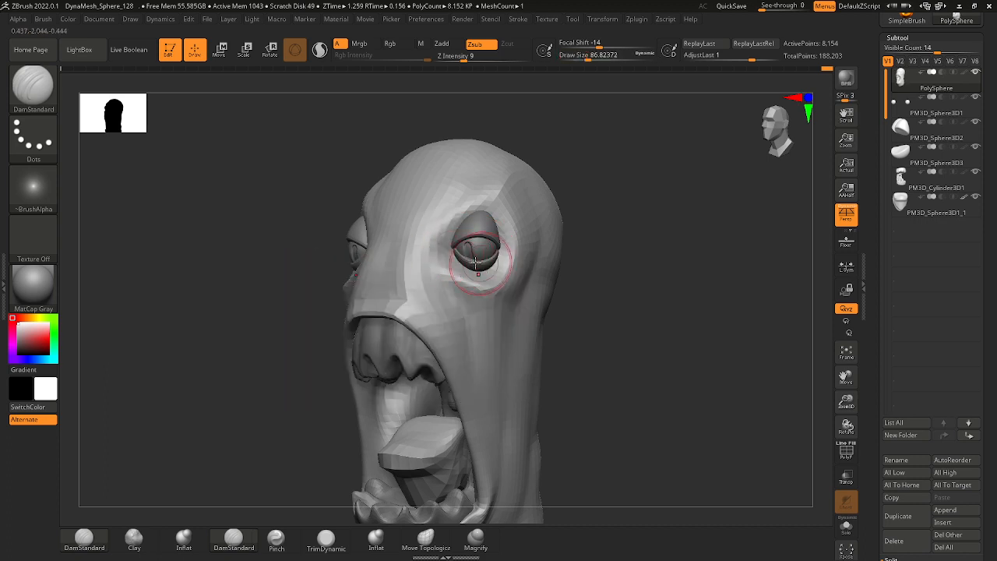
Duplicate the lower eyelid within its subtool and fit the copy into the socket just beneath the original using the transform gizmo.
ctrl+right_drag(512, 277, 530, 312)
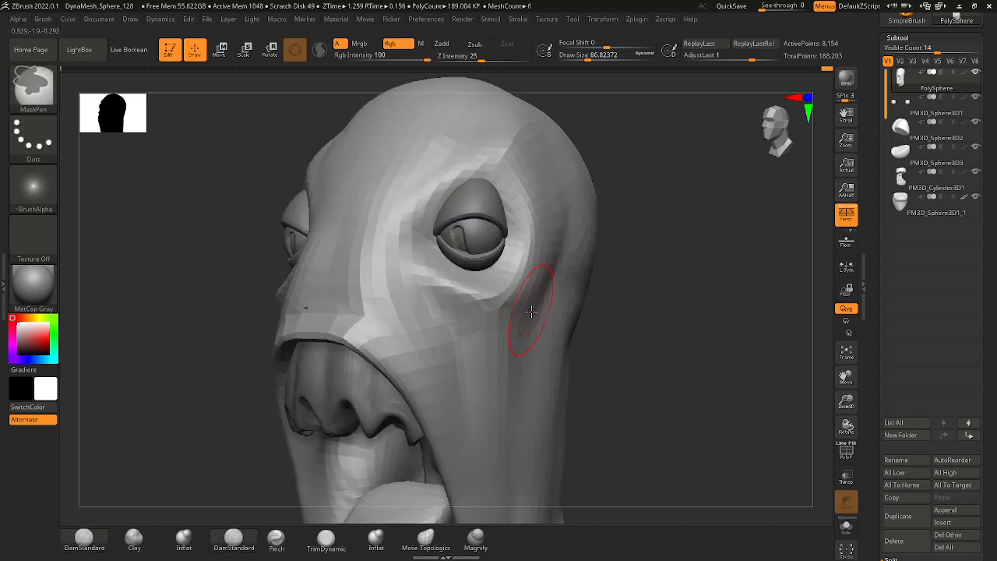
alt+click(489, 259)
drag(680, 305, 629, 308)
key(w)
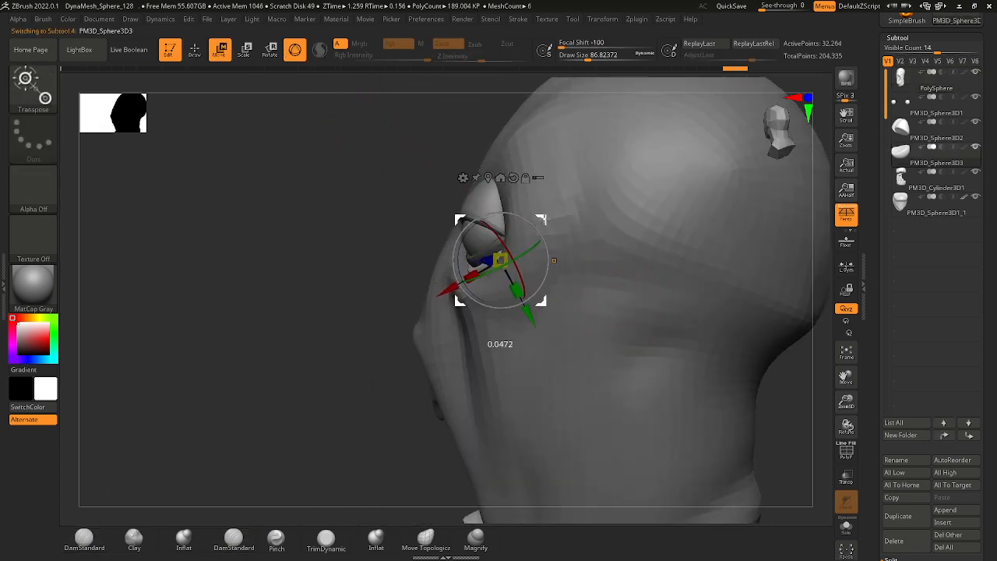
drag(544, 221, 545, 222)
ctrl+right_drag(394, 249, 508, 279)
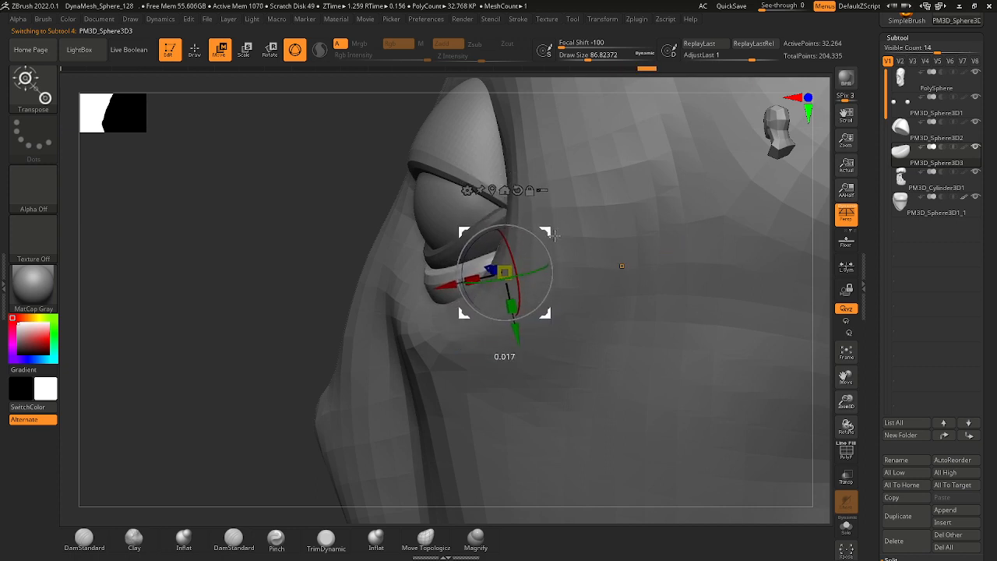
drag(557, 240, 558, 240)
ctrl+right_drag(437, 226, 498, 253)
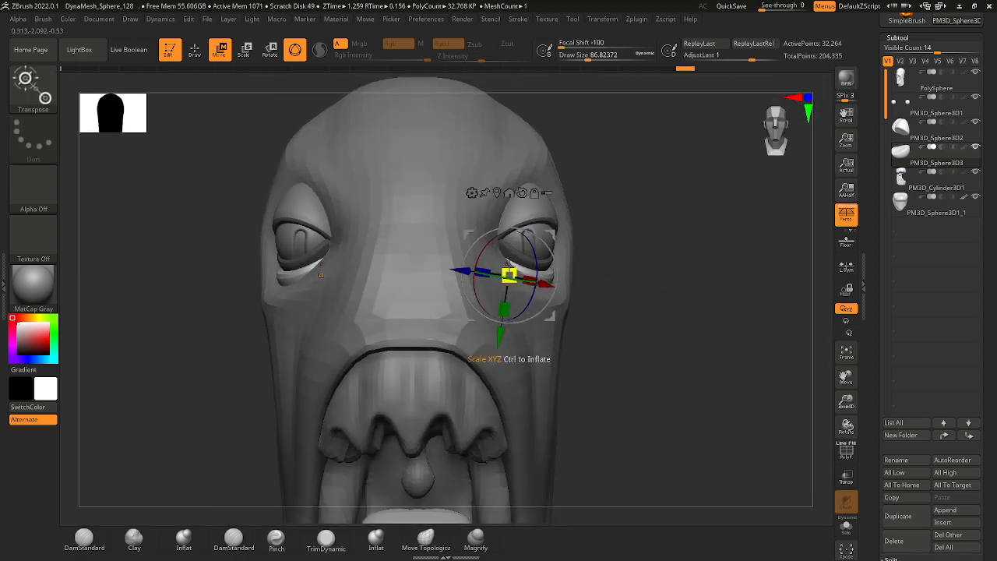
mouse_move(686, 275)
right_down()
mouse_move(616, 272)
mouse_move(673, 275)
right_up()
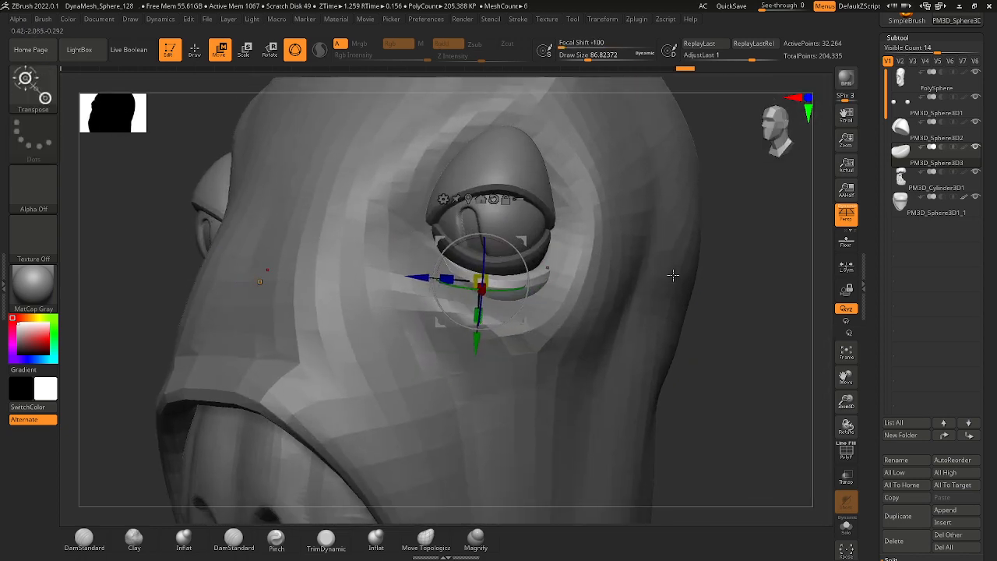
Return to Draw mode and split the lower eyelid subtool PM3D_Sphere3D3 into separate subtools by polygroups.
key(q)
alt+right_drag(687, 351, 637, 341)
alt+click(551, 298)
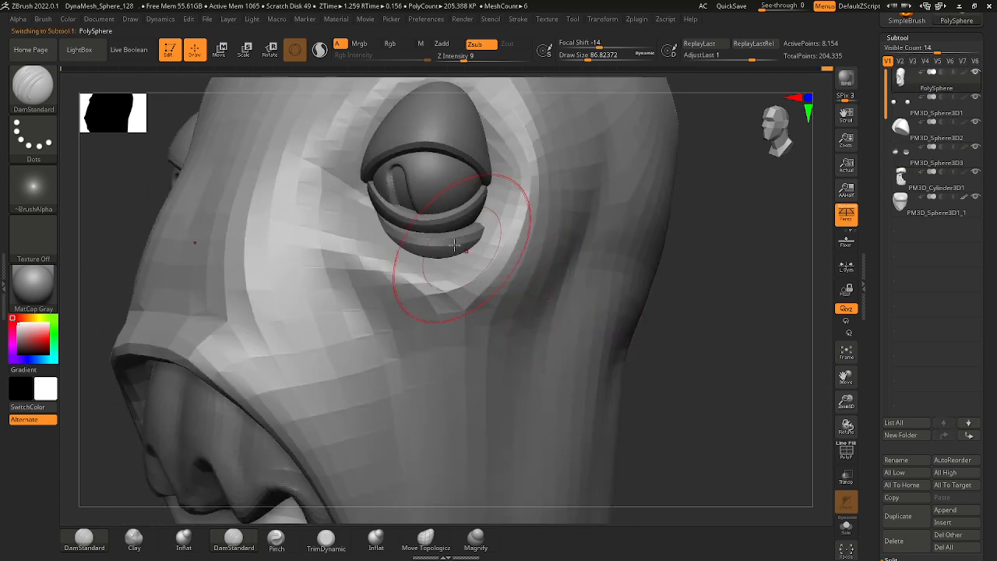
alt+click(465, 248)
ctrl+right_drag(563, 325, 540, 312)
mouse_move(541, 311)
right_down()
mouse_move(574, 340)
mouse_move(606, 336)
mouse_move(568, 329)
mouse_move(555, 340)
right_up()
mouse_move(555, 340)
ctrl+right_down()
mouse_move(570, 380)
mouse_move(646, 374)
mouse_move(543, 338)
ctrl+right_up()
mouse_move(907, 159)
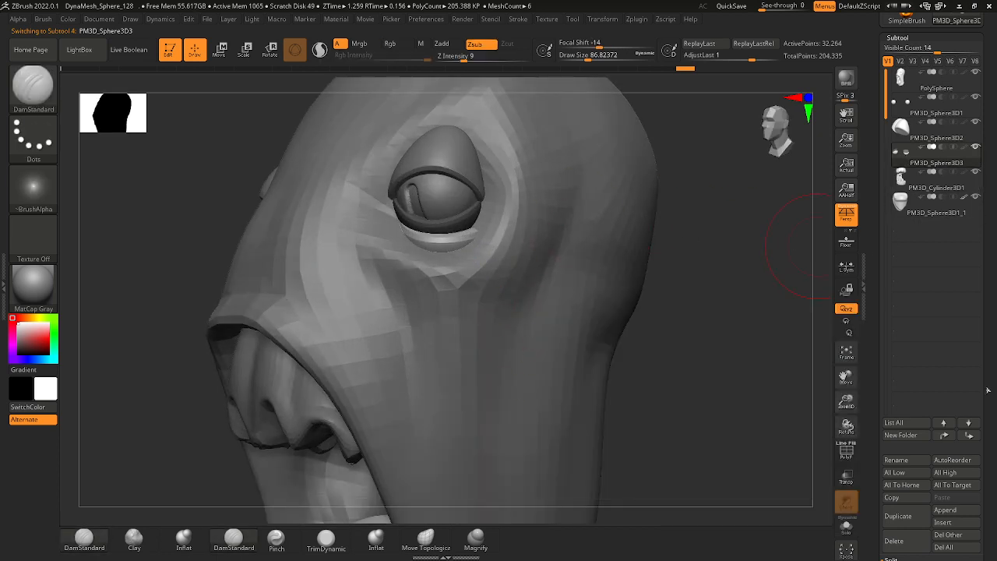
drag(985, 398, 970, 321)
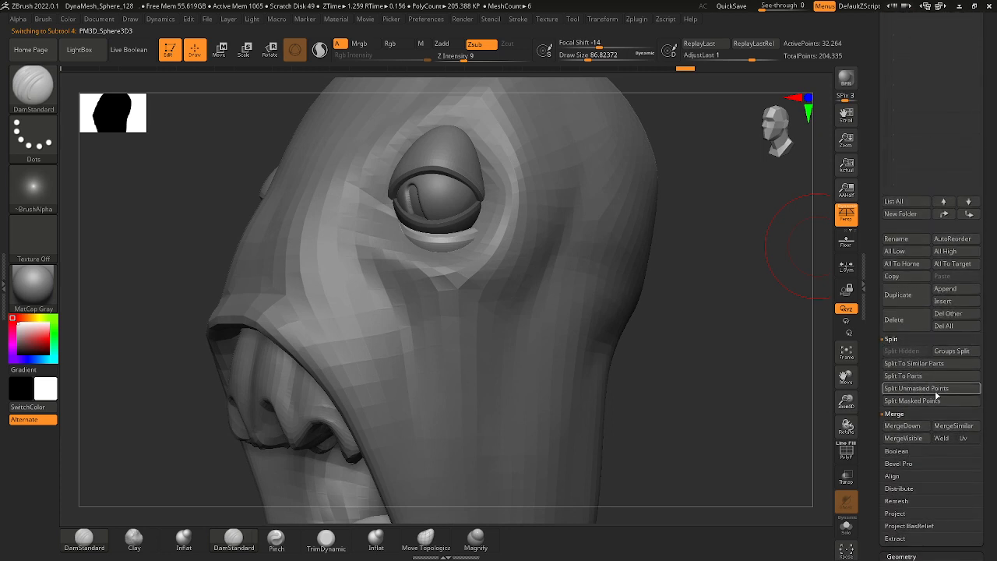
click(956, 350)
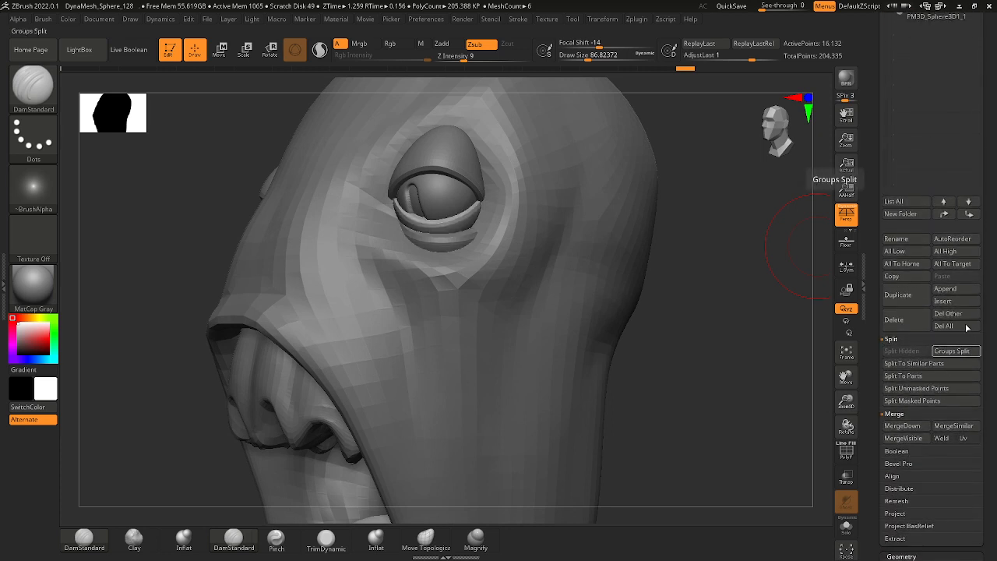
Move the PolySphere head subtool down the subtool list to directly below PM3D_Sphere3D4.
alt+click(439, 241)
drag(989, 153, 978, 233)
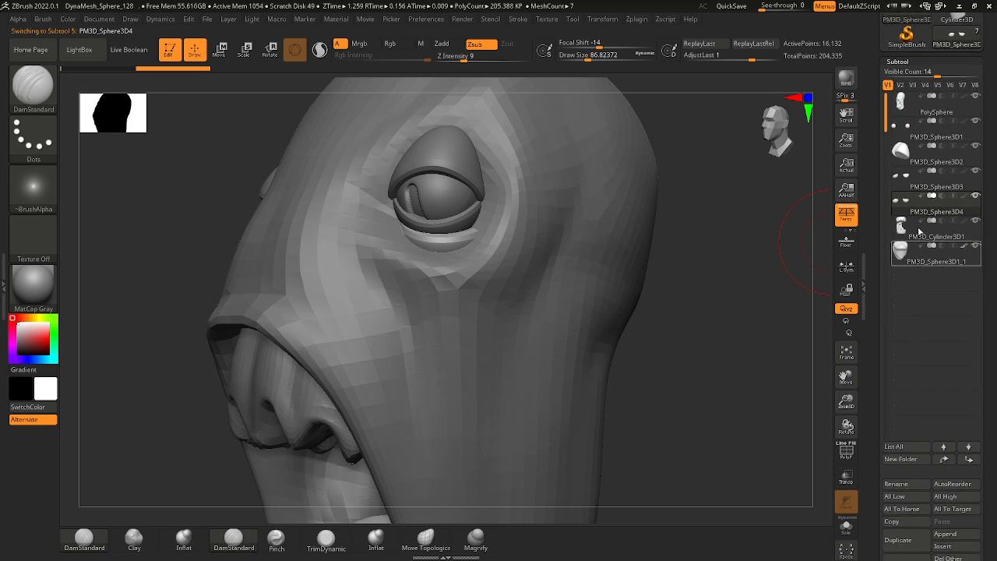
mouse_move(919, 199)
click(935, 109)
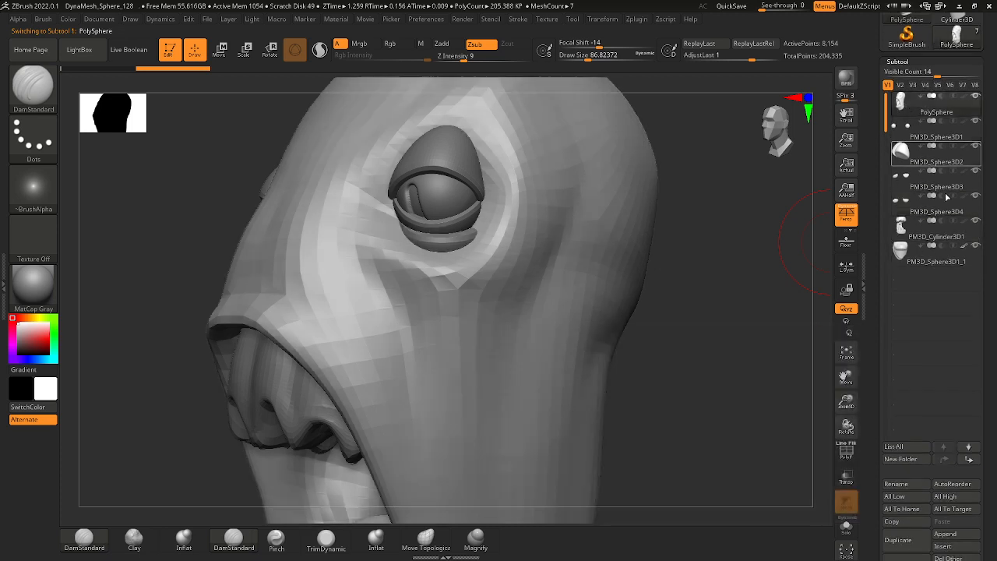
click(970, 460)
click(970, 459)
click(970, 459)
click(970, 460)
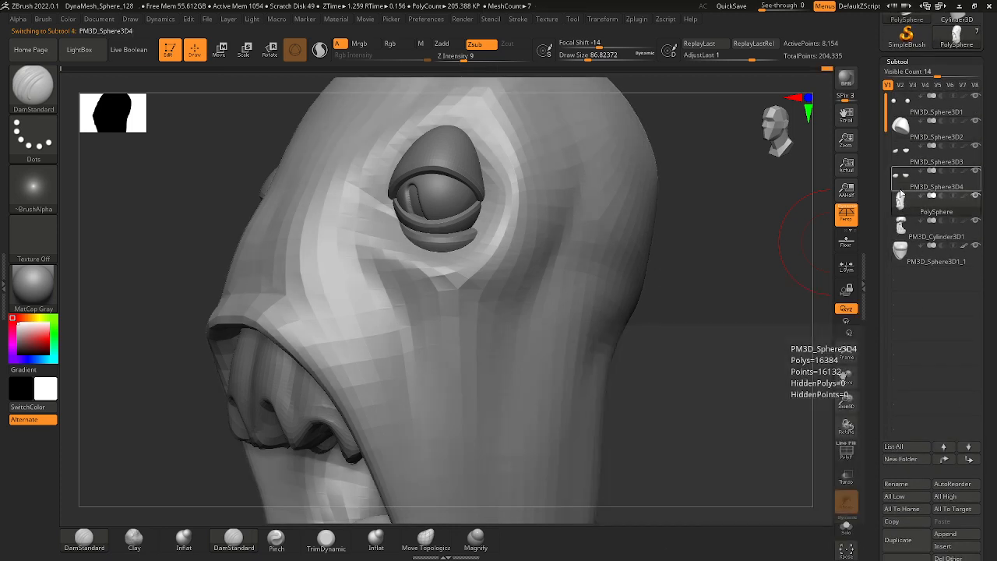
Merge the duplicated eyelid PM3D_Sphere3D4 down into the PolySphere head subtool.
click(927, 184)
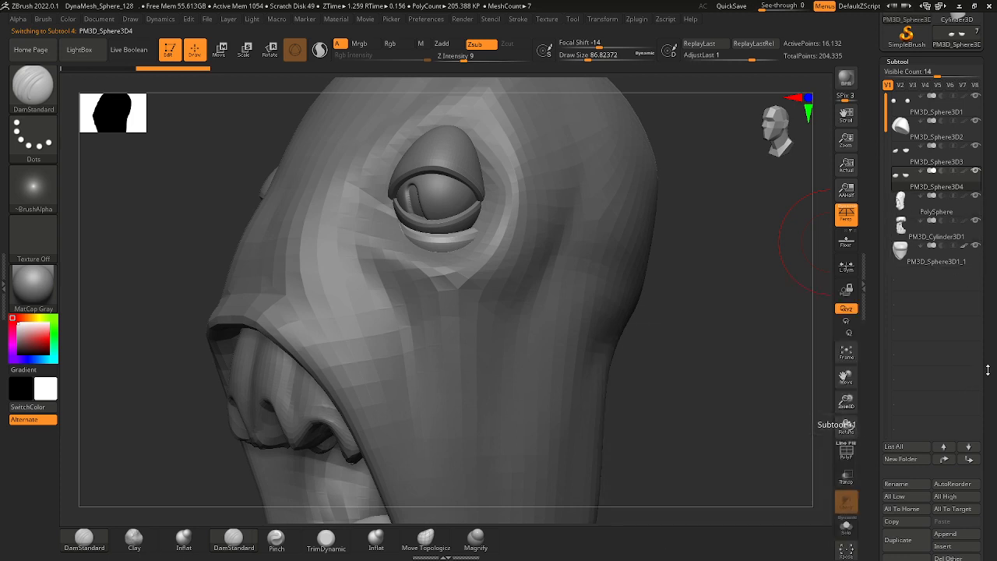
scroll(931, 358, down, 5)
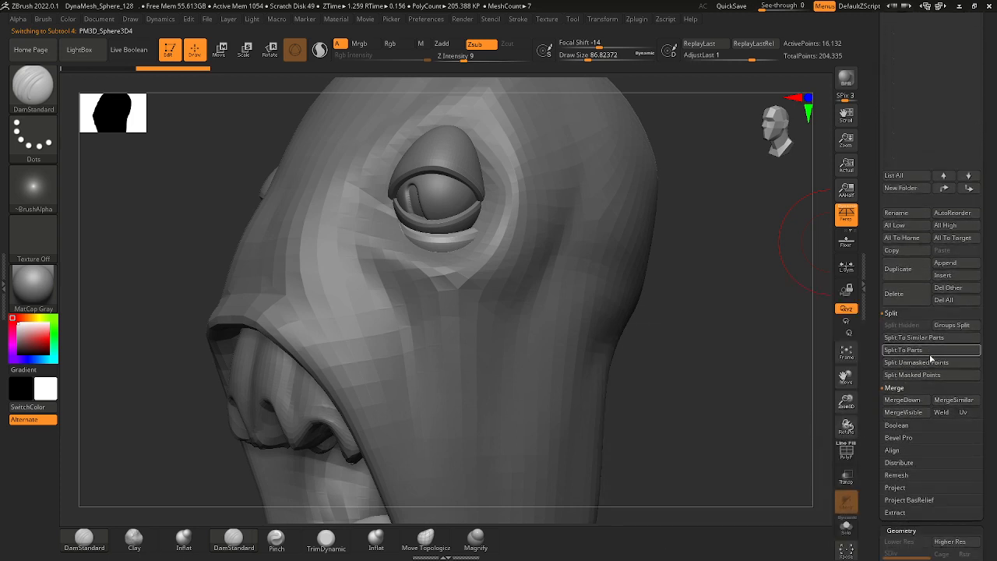
click(916, 401)
click(811, 426)
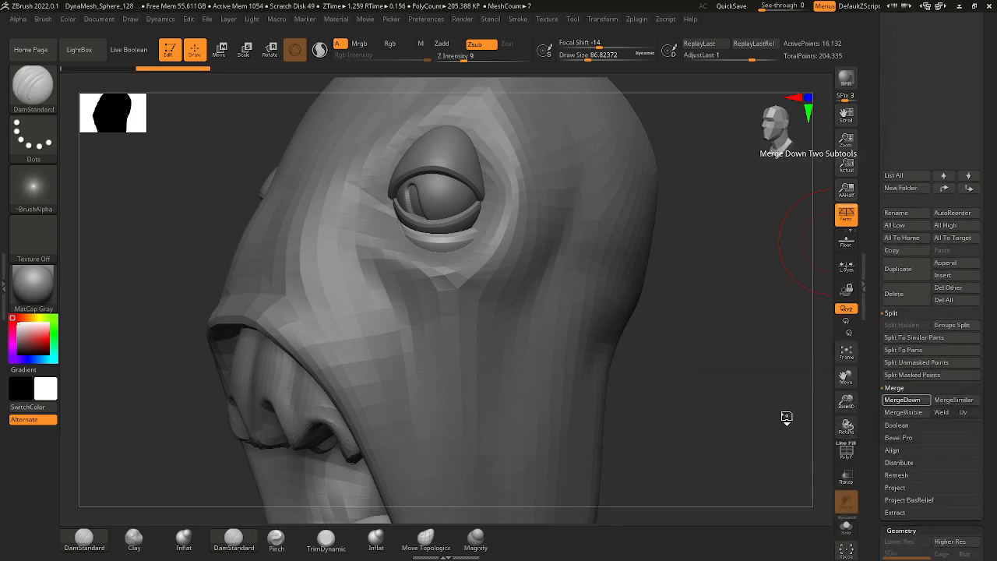
Try DynaMesh on the merged head at a resolution of 128, undo it, and remesh at a resolution of 528.
scroll(966, 264, down, 5)
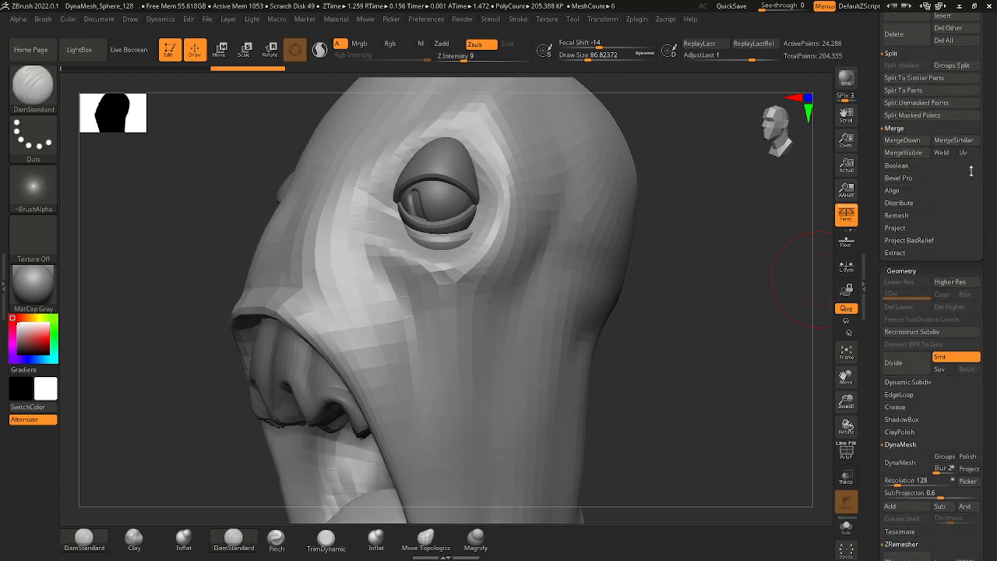
click(911, 429)
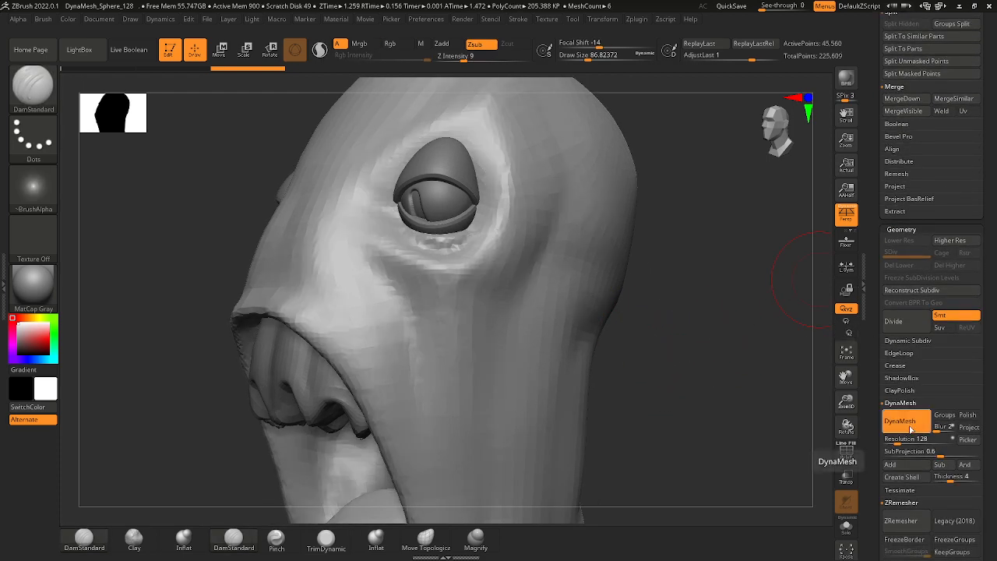
key(ctrl+z)
click(909, 442)
click(909, 421)
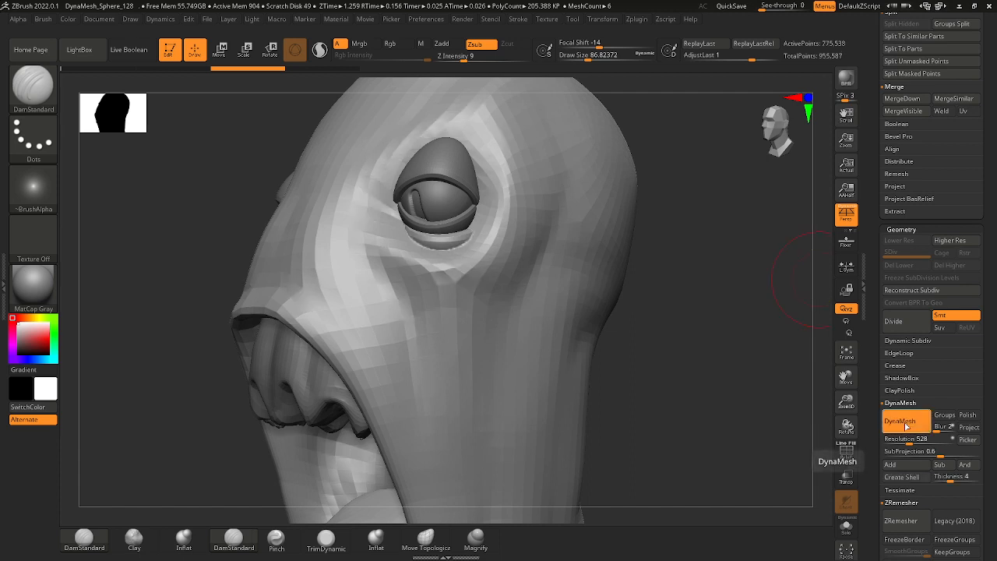
Smooth the merged under-eye fold into the surrounding eye socket and upper cheek.
mouse_move(499, 269)
shift+mouse_down()
mouse_move(467, 250)
mouse_move(477, 240)
shift+mouse_up()
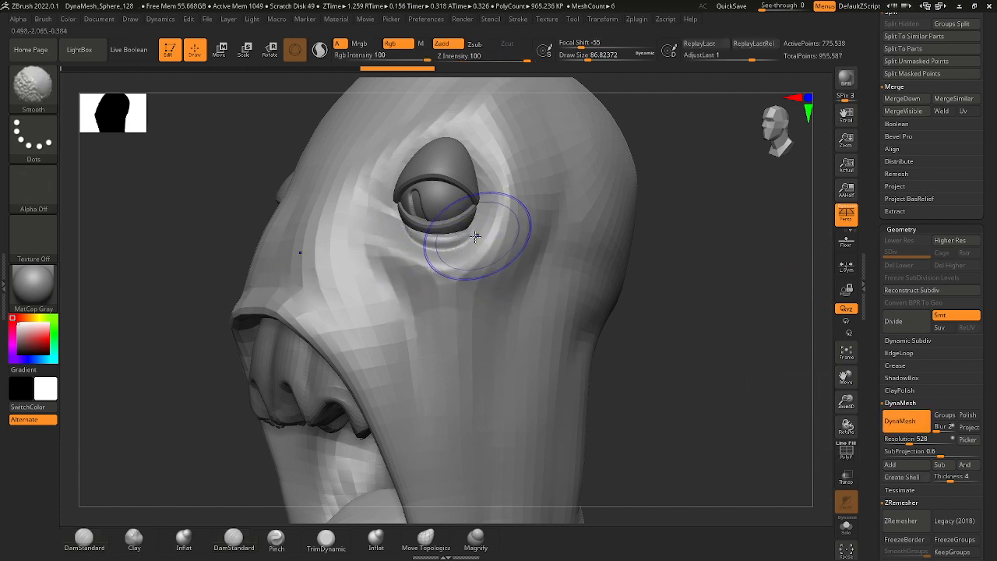
mouse_move(397, 253)
shift+mouse_down()
mouse_move(424, 252)
mouse_move(446, 292)
shift+mouse_up()
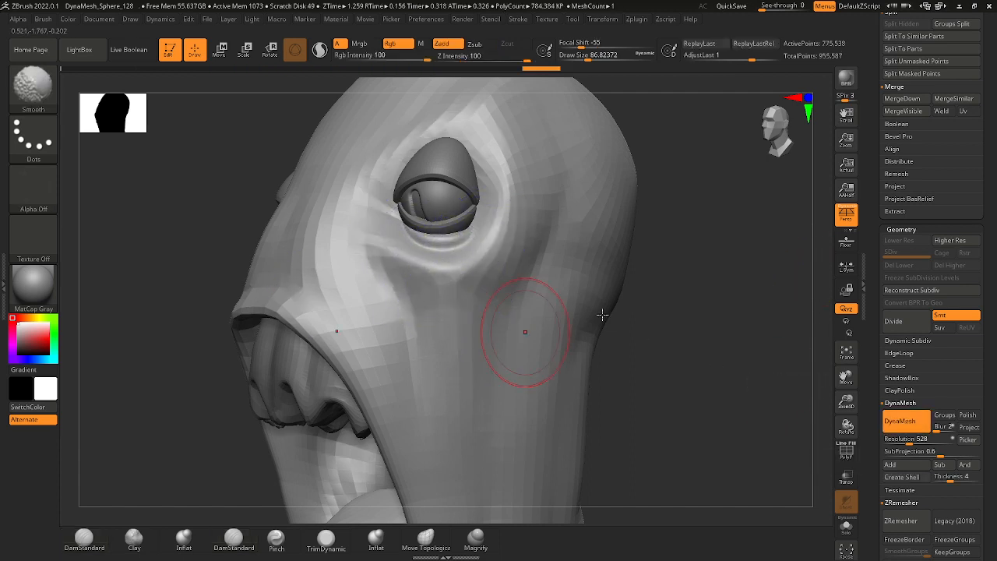
ctrl+right_drag(623, 335, 587, 330)
mouse_move(528, 415)
alt+right_down()
mouse_move(515, 351)
mouse_move(490, 332)
mouse_move(512, 347)
alt+right_up()
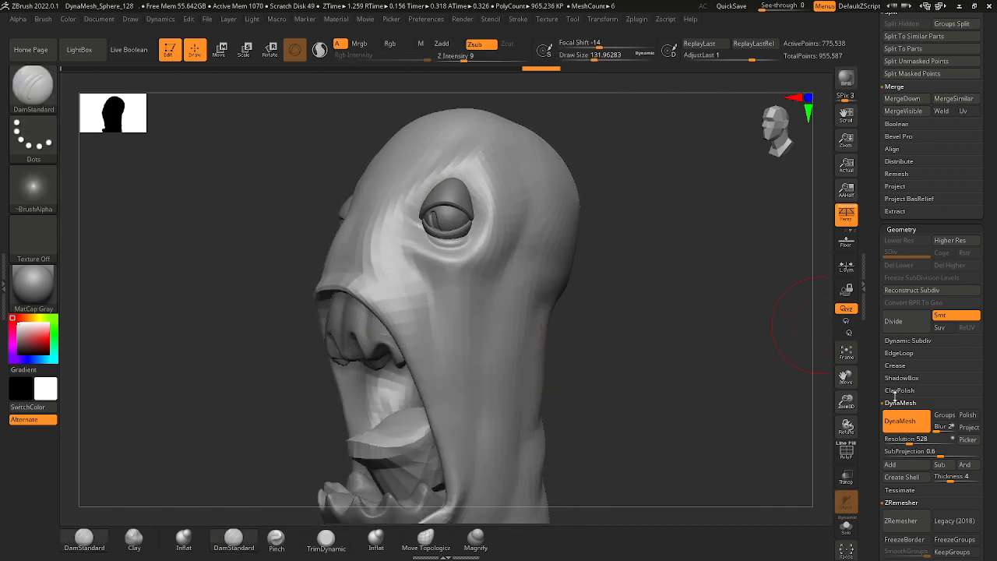
Remesh the head with DynaMesh at a resolution of 208.
click(901, 440)
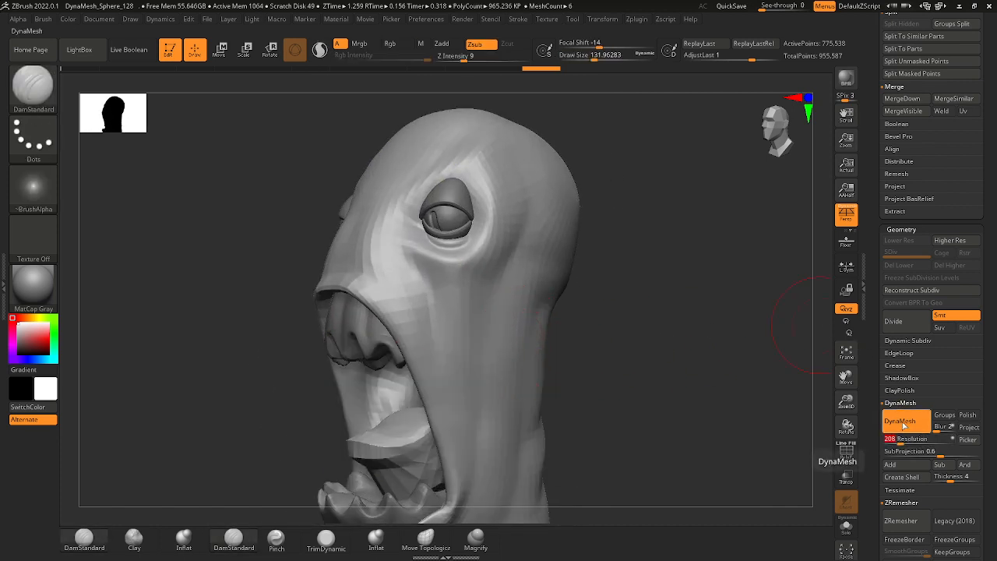
drag(985, 464, 984, 375)
click(915, 439)
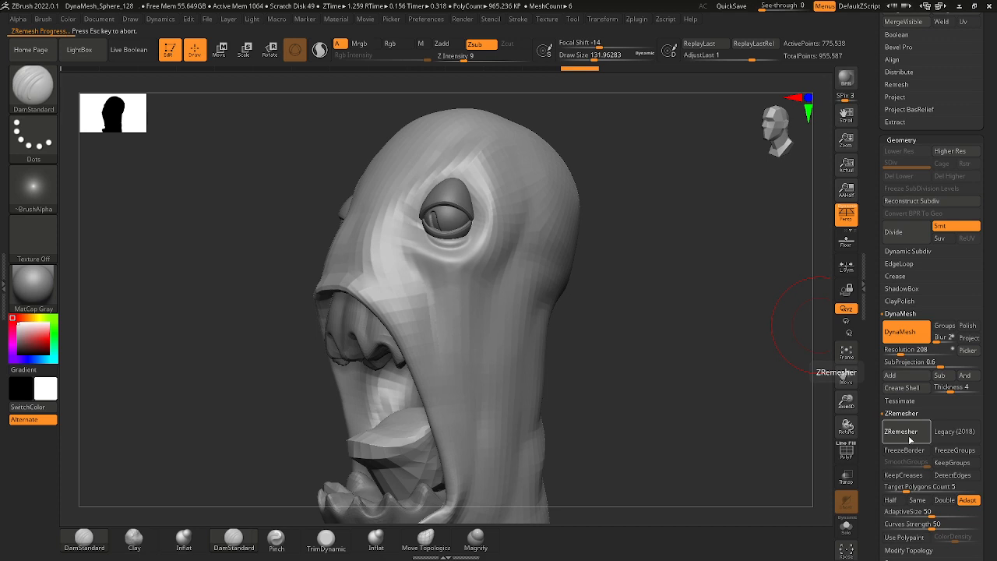
key(Escape)
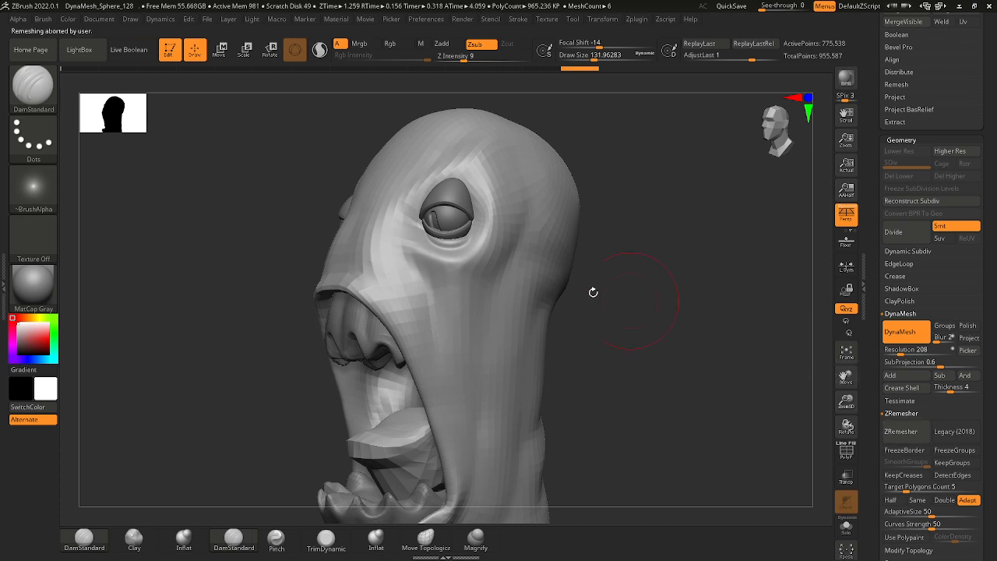
click(902, 332)
click(903, 332)
ctrl+right_drag(448, 242, 476, 280)
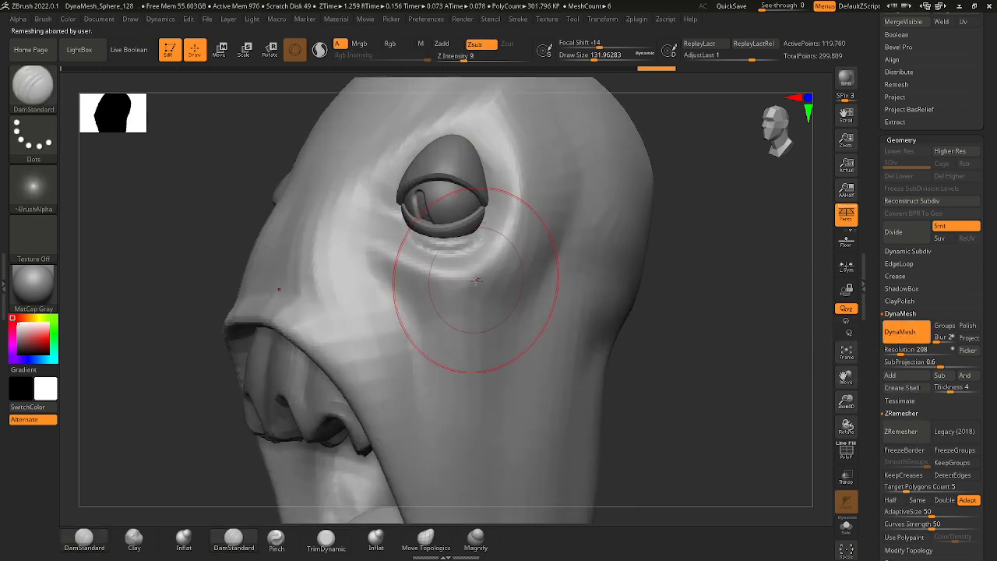
Smooth the remeshed surface across the nose bridge, cheek and side of the head.
key(shift)
shift+drag(542, 243, 538, 304)
ctrl+right_drag(537, 304, 504, 198)
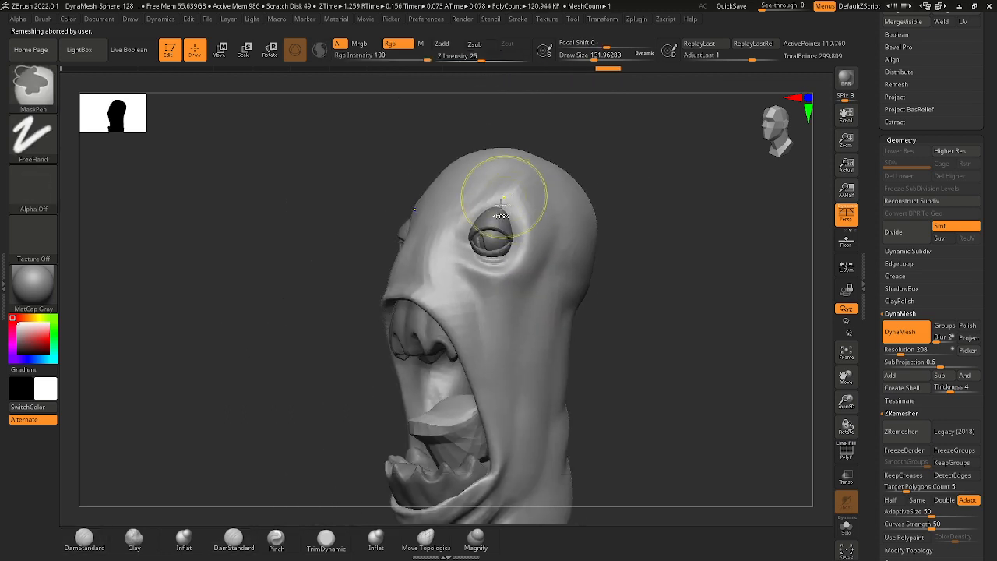
shift+drag(423, 265, 434, 280)
shift+drag(475, 349, 499, 403)
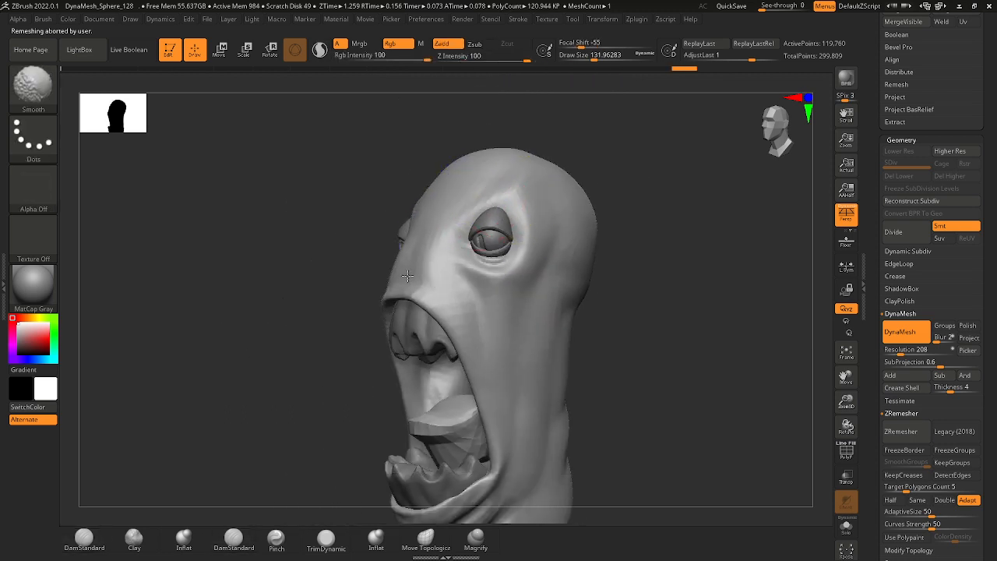
shift+drag(431, 320, 448, 340)
mouse_move(610, 387)
mouse_down()
mouse_move(551, 389)
mouse_move(583, 270)
mouse_up()
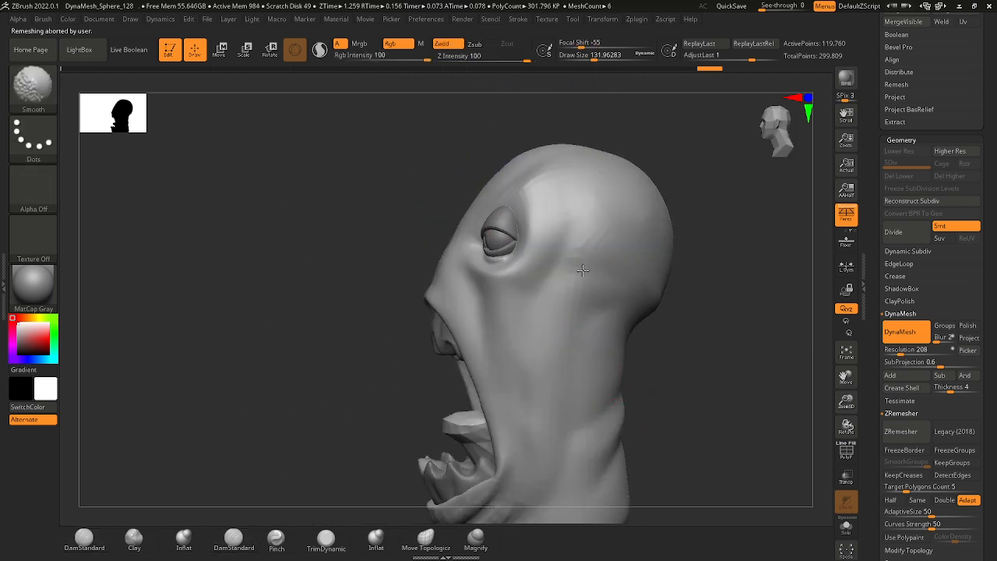
right_drag(629, 257, 535, 334)
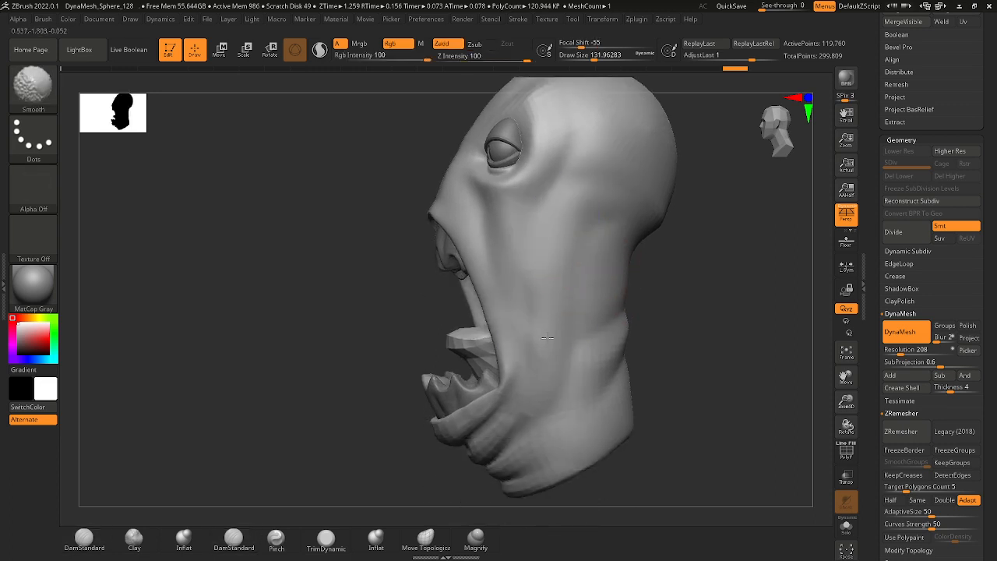
Smooth the jaw and neck folds with the draw size reduced to about 65.
key(space)
drag(533, 306, 533, 306)
shift+drag(535, 270, 536, 272)
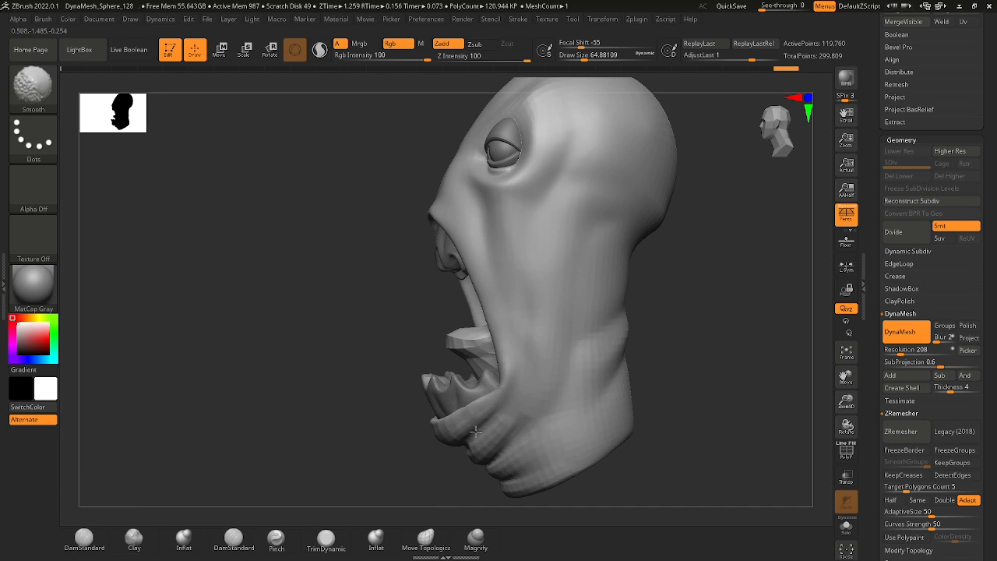
key(w)
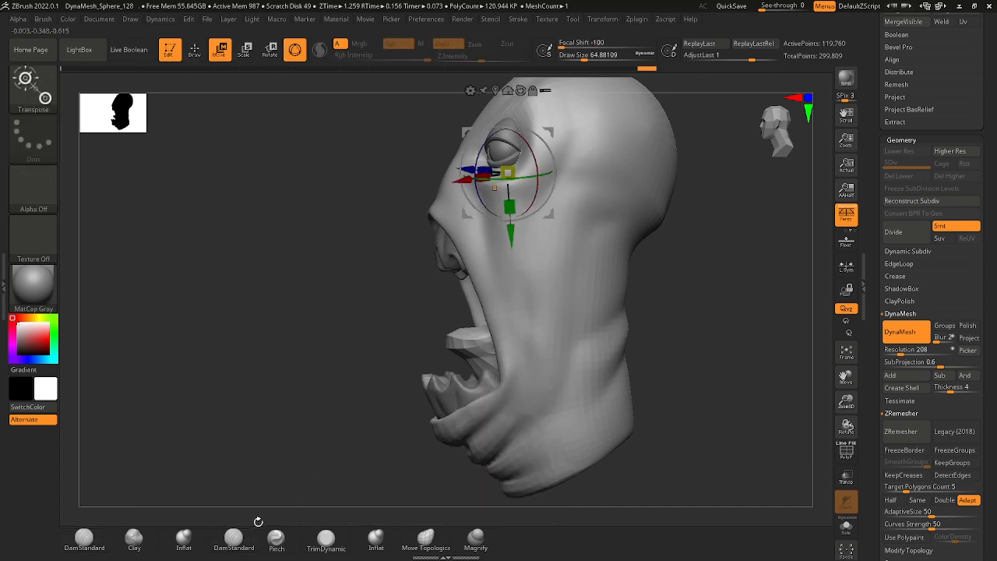
key(q)
drag(301, 350, 392, 363)
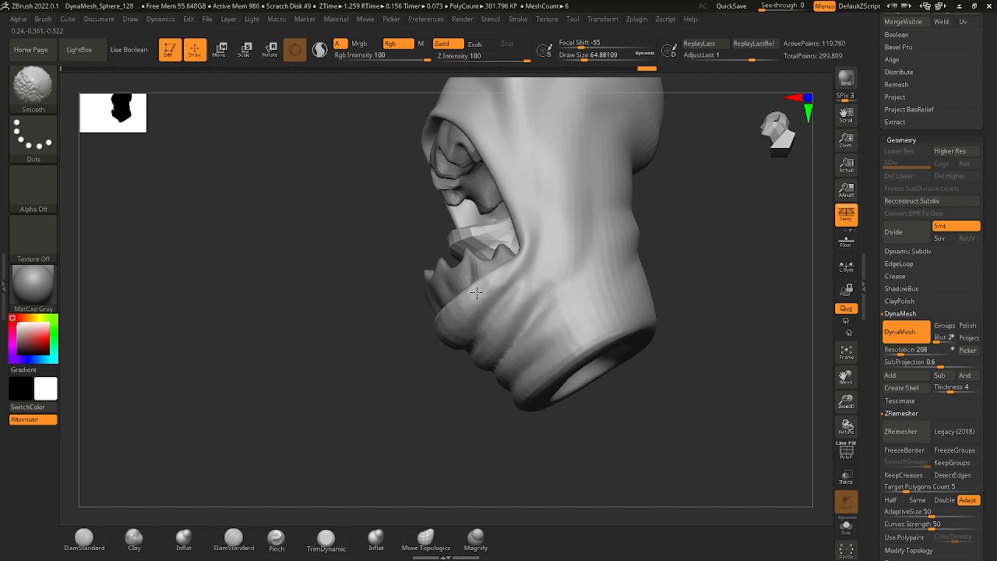
drag(679, 263, 665, 292)
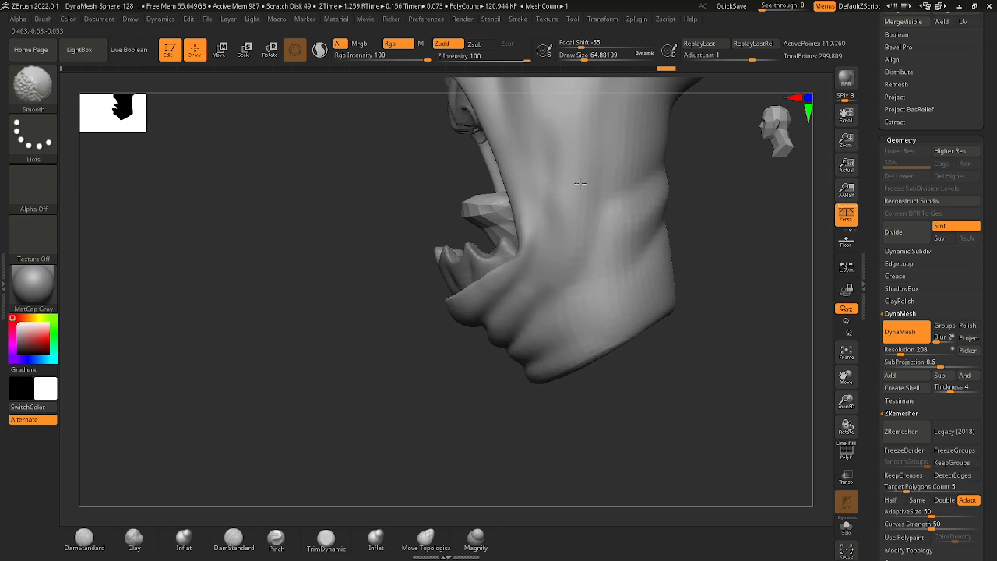
drag(581, 184, 584, 292)
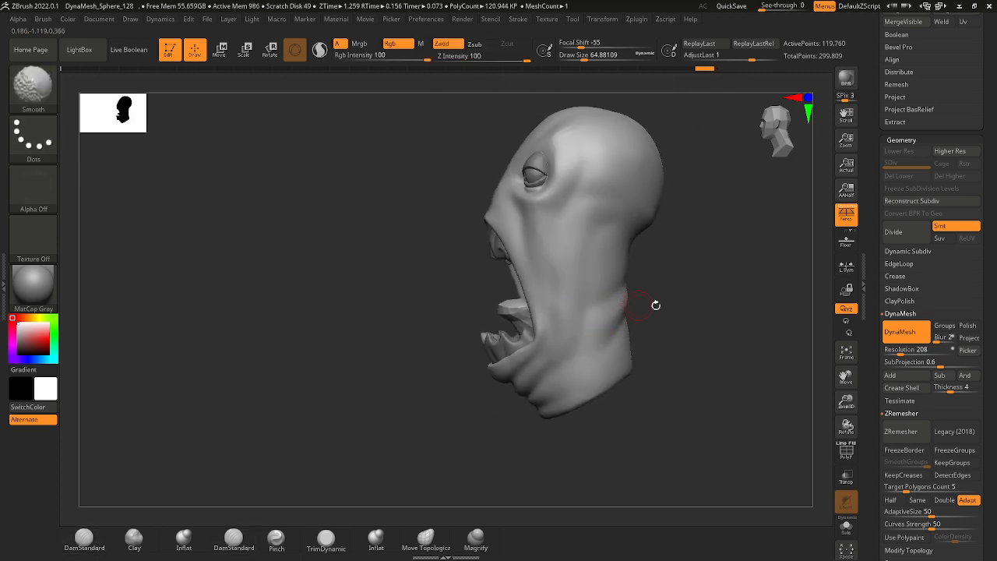
Smooth the back and top of the skull and the forehead with larger draw sizes of about 124 and 167.
drag(656, 306, 645, 229)
key(space)
click(690, 211)
shift+drag(692, 190, 686, 204)
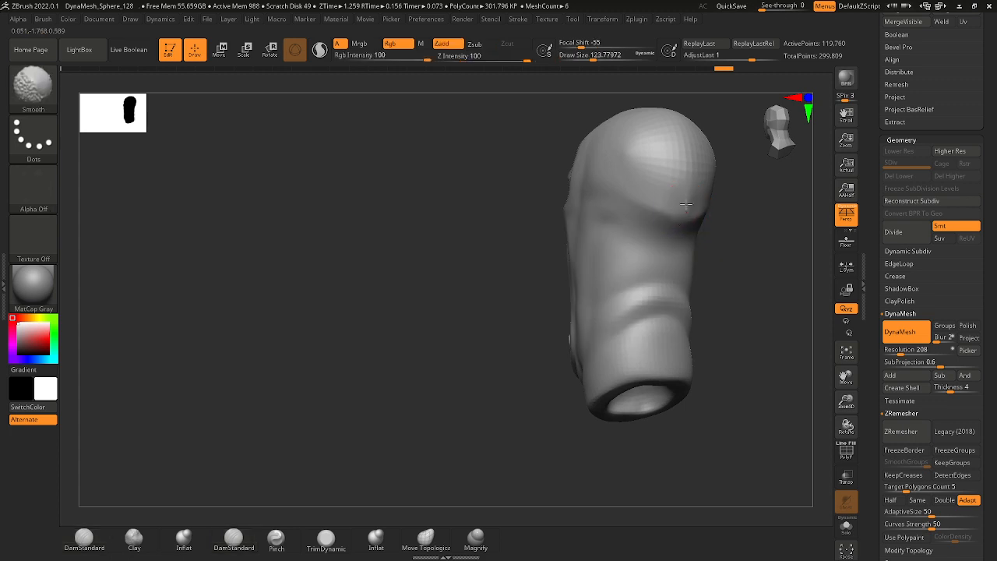
mouse_move(683, 117)
mouse_down()
mouse_move(712, 185)
mouse_move(646, 267)
mouse_move(630, 244)
mouse_move(633, 256)
mouse_move(618, 253)
mouse_up()
drag(690, 268, 656, 260)
key(s)
click(650, 252)
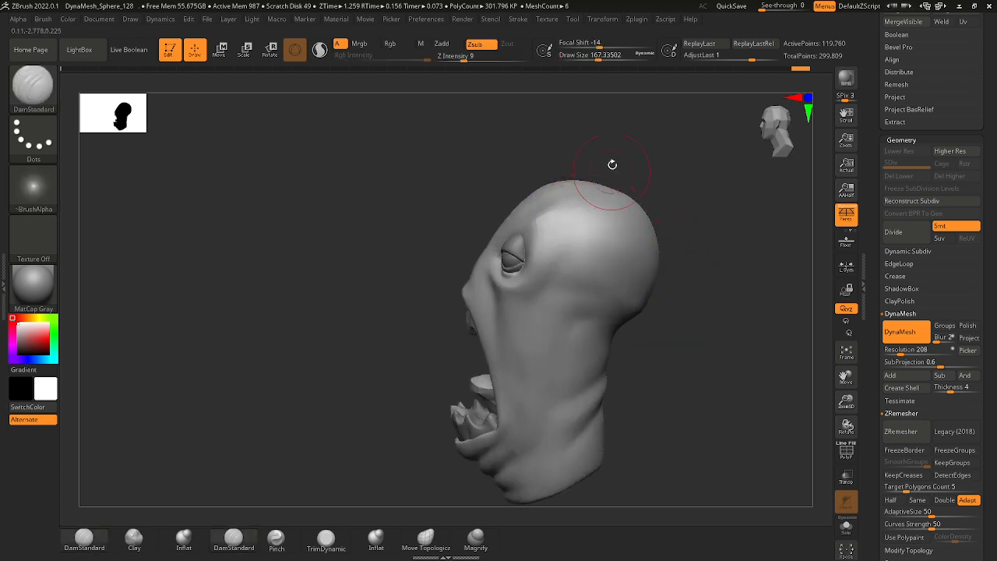
drag(612, 163, 561, 179)
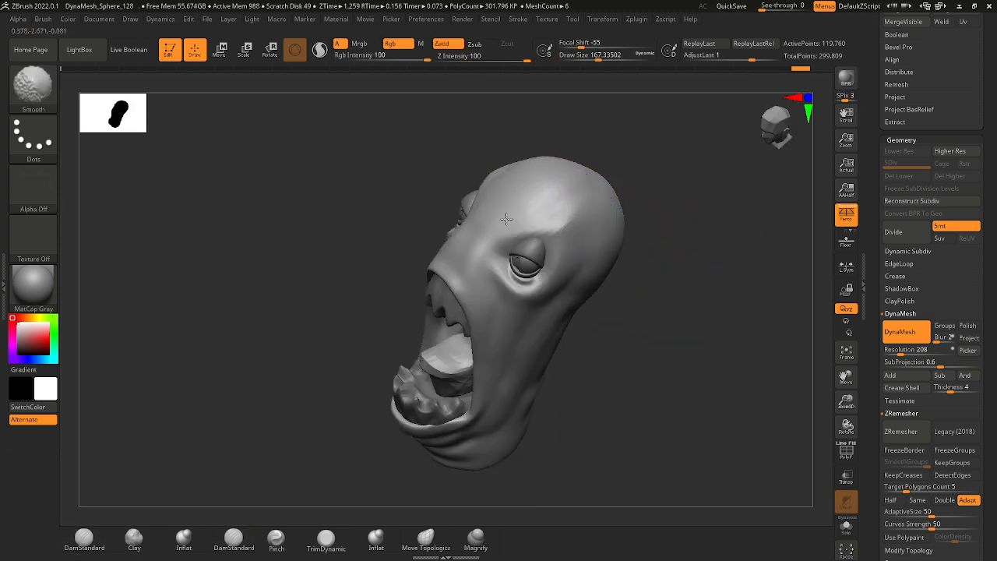
shift+drag(506, 219, 502, 227)
Pull the skin at the inner eye corner against the lower eyelid with the Move brush at a draw size of about 31.
mouse_move(647, 319)
alt+mouse_down()
mouse_move(643, 371)
mouse_move(614, 350)
alt+mouse_up()
drag(382, 286, 477, 293)
alt+drag(477, 292, 514, 363)
click(35, 88)
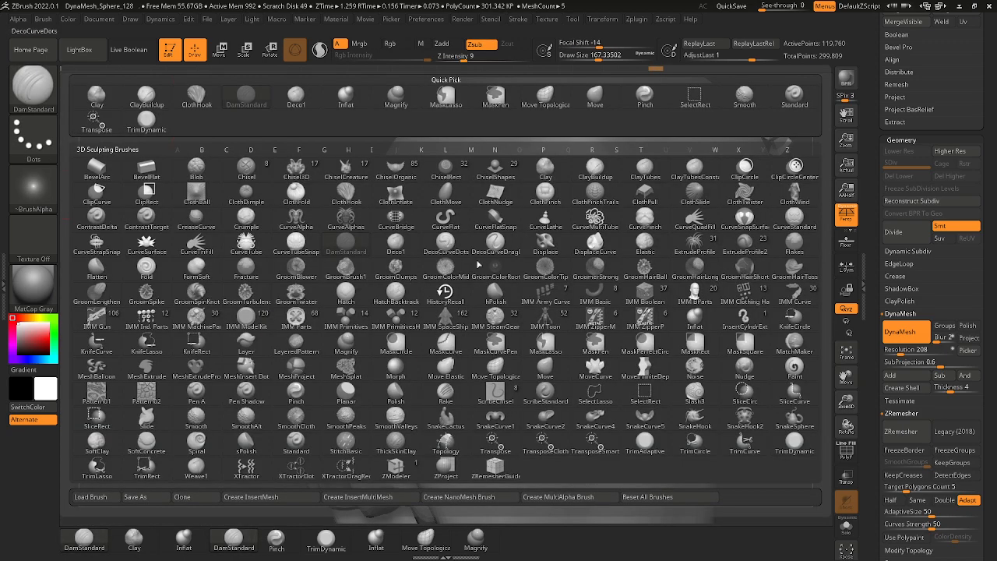
click(543, 368)
key(space)
drag(564, 321, 540, 317)
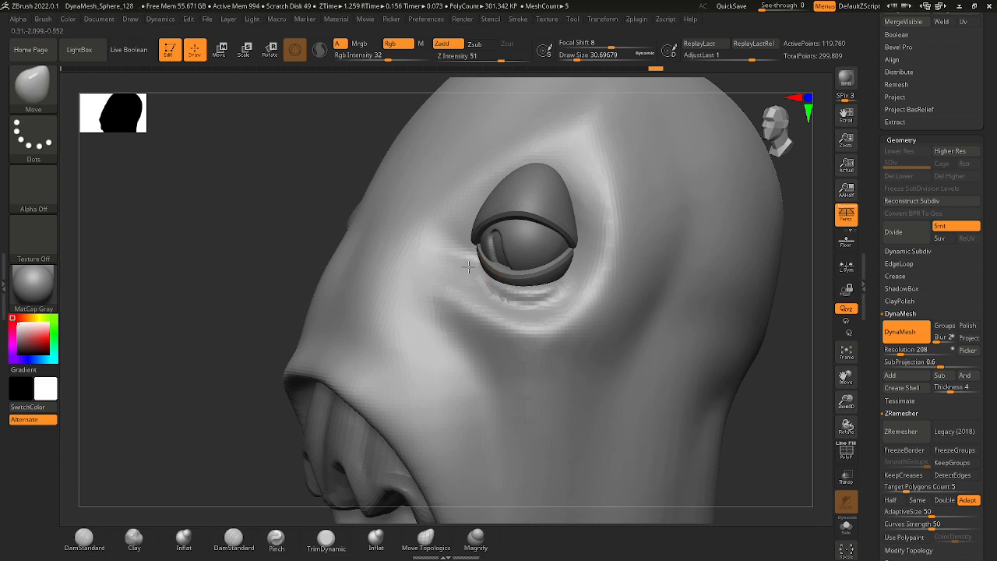
drag(469, 267, 469, 270)
drag(339, 187, 412, 222)
mouse_move(477, 273)
shift+mouse_down()
mouse_move(462, 265)
mouse_move(472, 268)
shift+mouse_up()
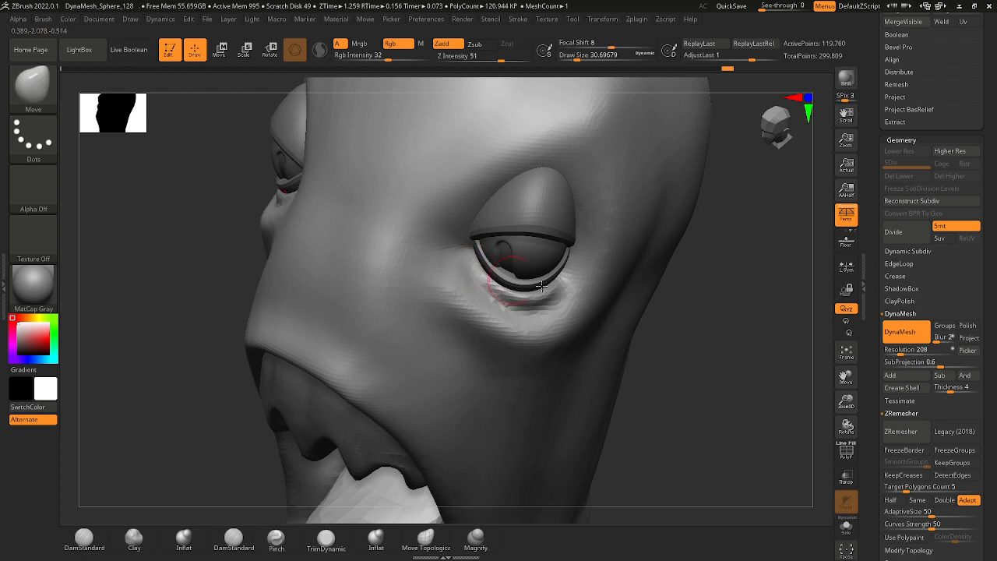
Pull the skin below the outer eye corner and under-eye fold closer to the lower eyelid.
drag(719, 313, 691, 275)
mouse_move(572, 269)
mouse_down()
mouse_move(551, 293)
mouse_move(487, 286)
mouse_up()
right_drag(261, 215, 434, 218)
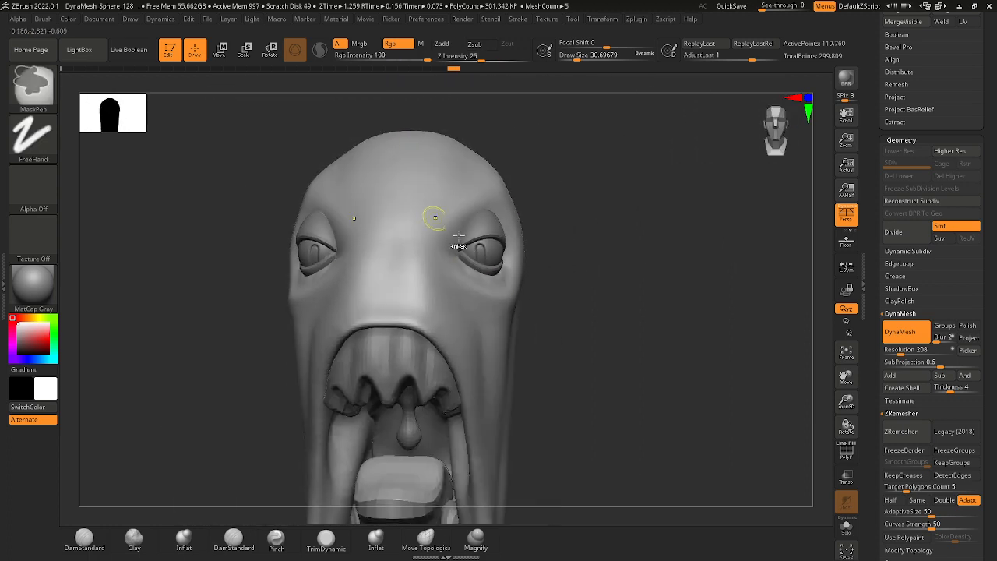
mouse_move(612, 289)
right_down()
mouse_move(543, 301)
mouse_move(459, 270)
right_up()
drag(434, 275, 445, 289)
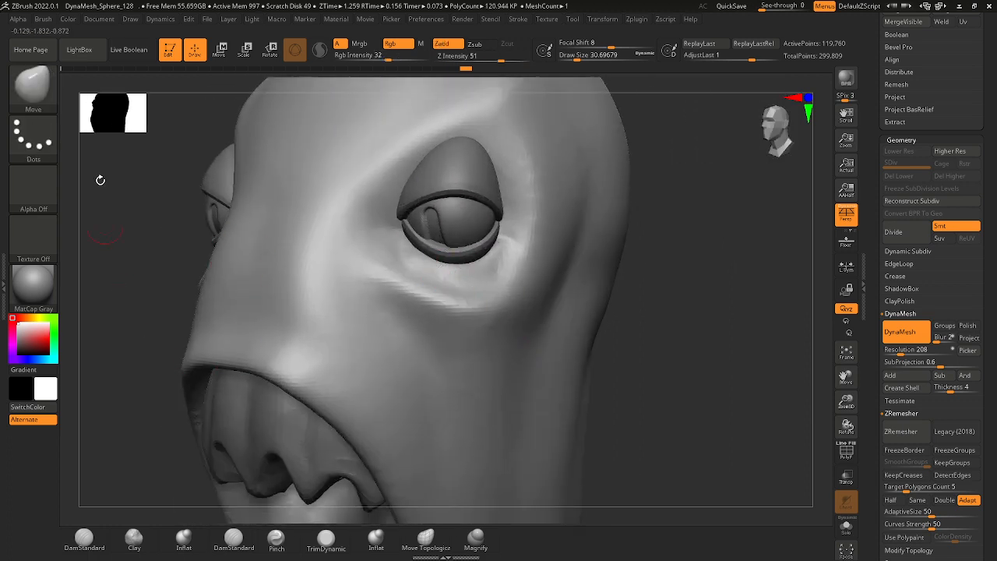
Fill the hollow between the lower eyelid and the under-eye fold using the Clay brush.
click(134, 540)
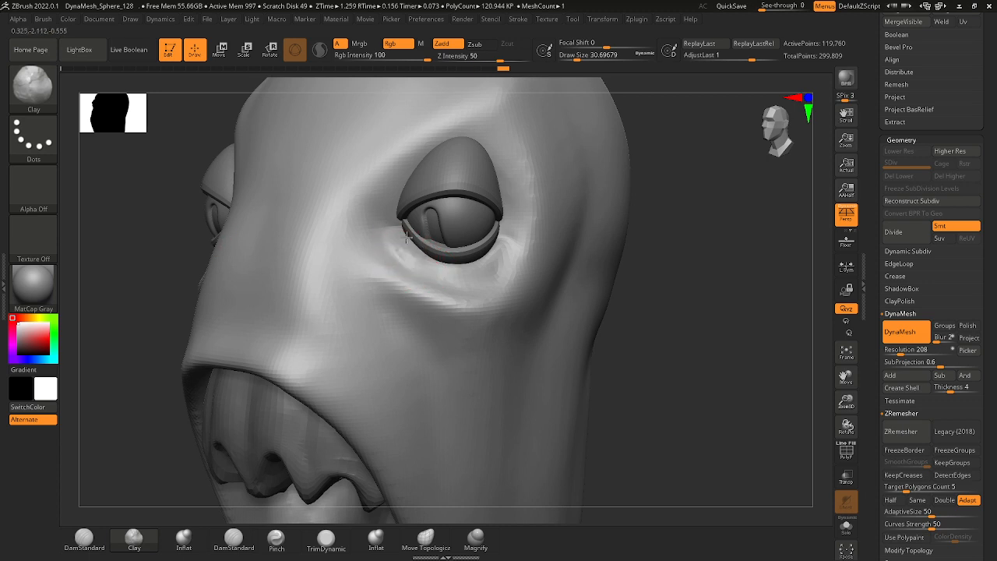
alt+drag(407, 252, 404, 246)
drag(450, 269, 416, 247)
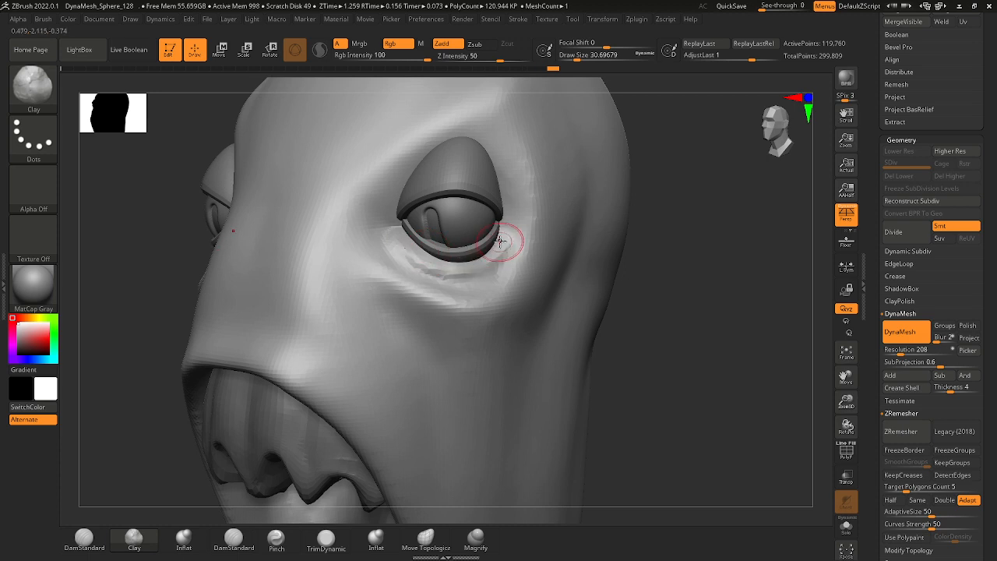
mouse_move(491, 261)
mouse_down()
mouse_move(416, 258)
mouse_move(405, 243)
mouse_move(415, 243)
mouse_up()
drag(459, 276, 400, 248)
shift+drag(446, 269, 488, 265)
mouse_move(492, 274)
ctrl+right_down()
mouse_move(620, 313)
mouse_move(599, 325)
mouse_move(534, 296)
mouse_move(654, 289)
ctrl+right_up()
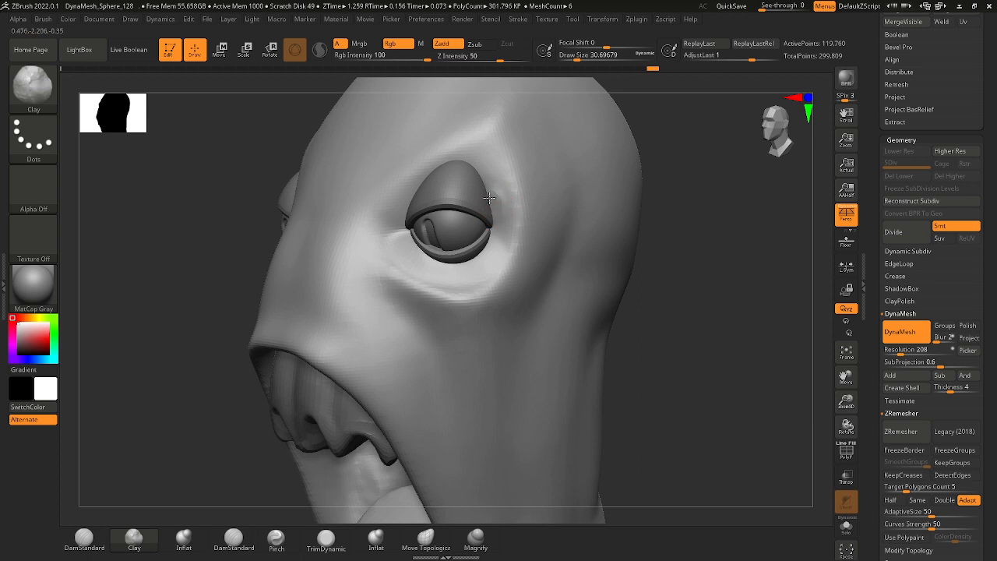
Build up clay on the socket around the upper eyelid and smooth it toward the inner eye corner.
mouse_move(490, 198)
mouse_down()
mouse_move(474, 166)
mouse_move(487, 170)
mouse_move(497, 204)
mouse_up()
drag(500, 191, 490, 231)
shift+drag(488, 173, 494, 207)
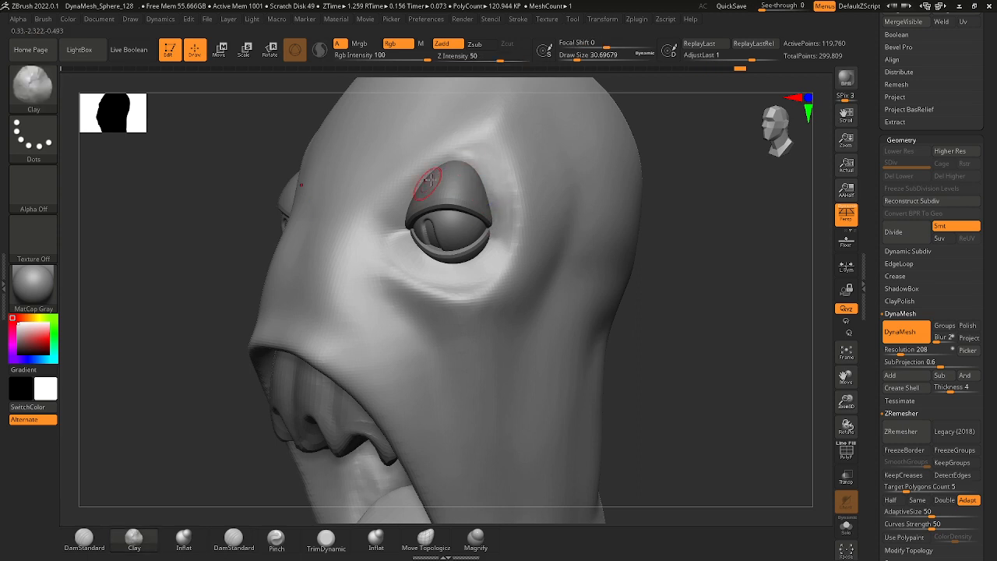
key(shift)
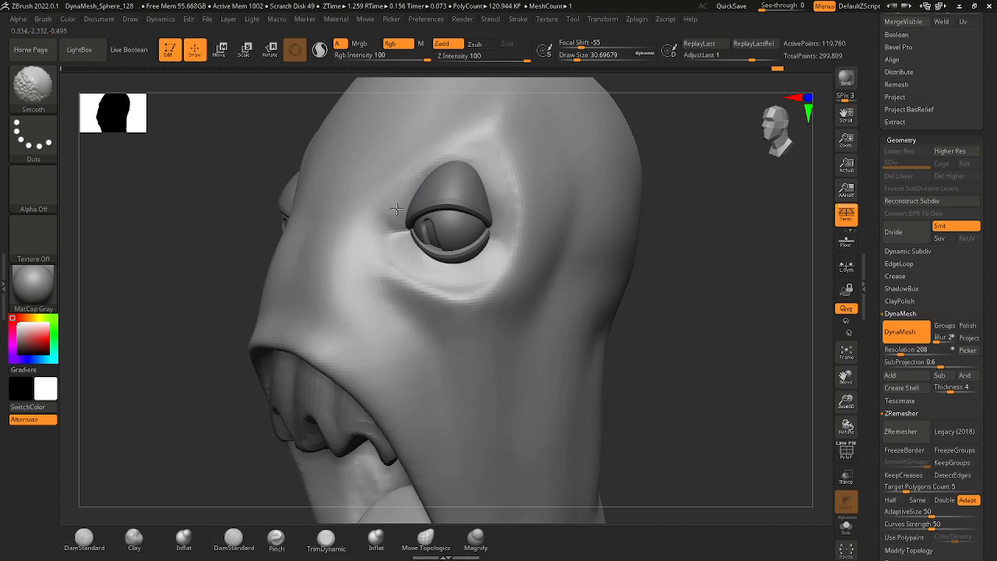
mouse_move(577, 328)
mouse_down()
mouse_move(646, 338)
mouse_move(613, 336)
mouse_move(597, 359)
mouse_up()
Build up the skin along the lower eyelid with the Standard brush at a draw size of about 37, undoing the first stroke.
key(b)
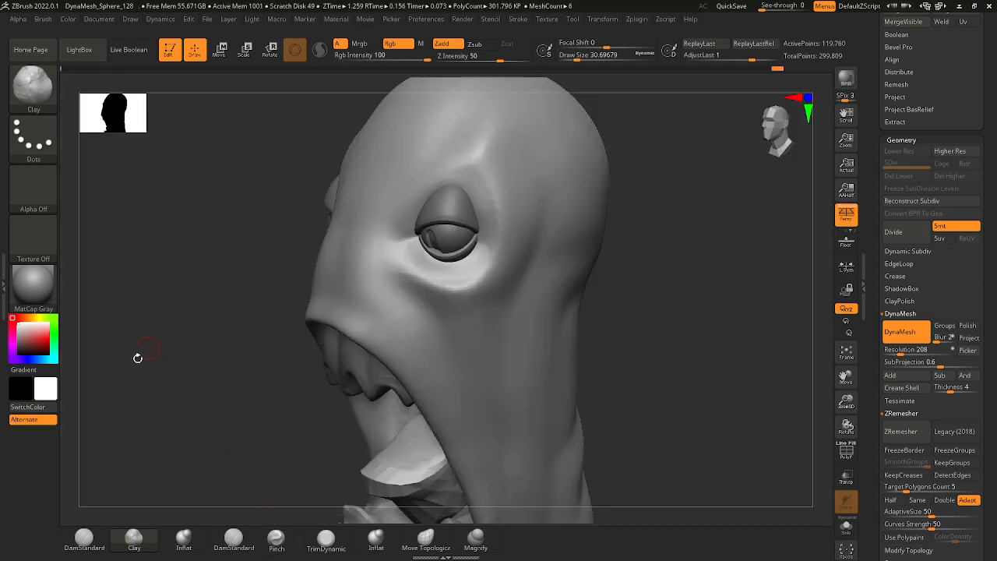
right_click(287, 321)
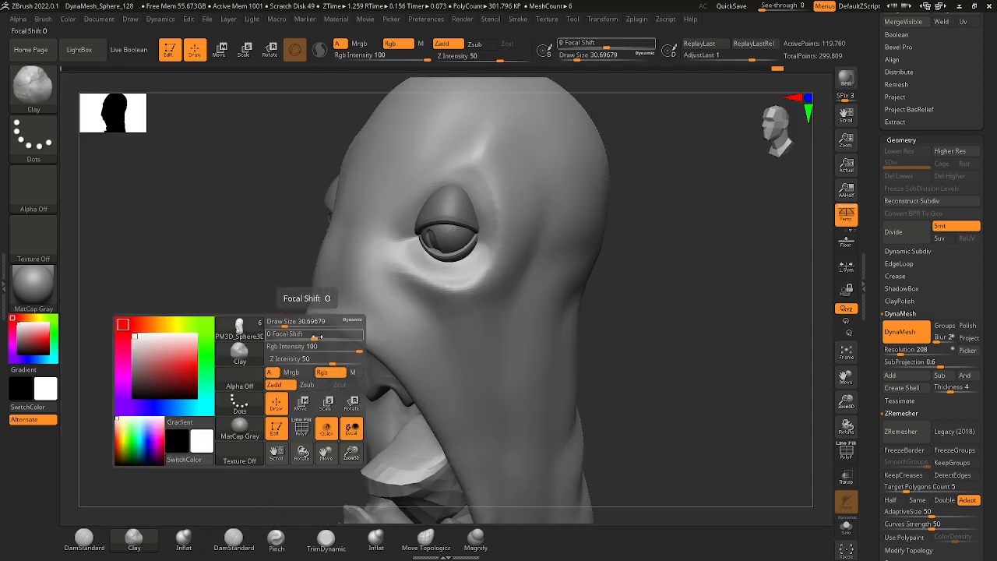
click(249, 360)
key(s)
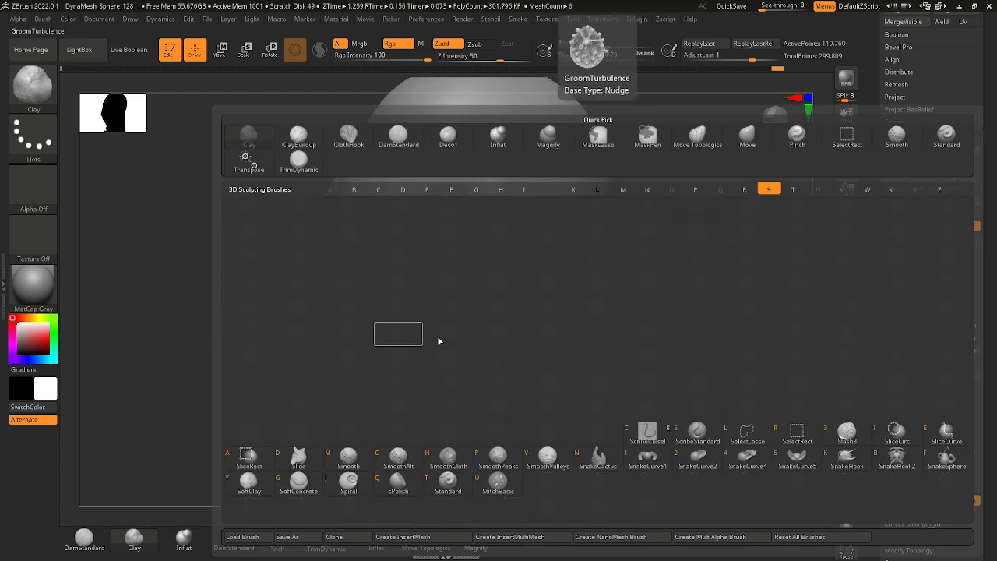
click(451, 496)
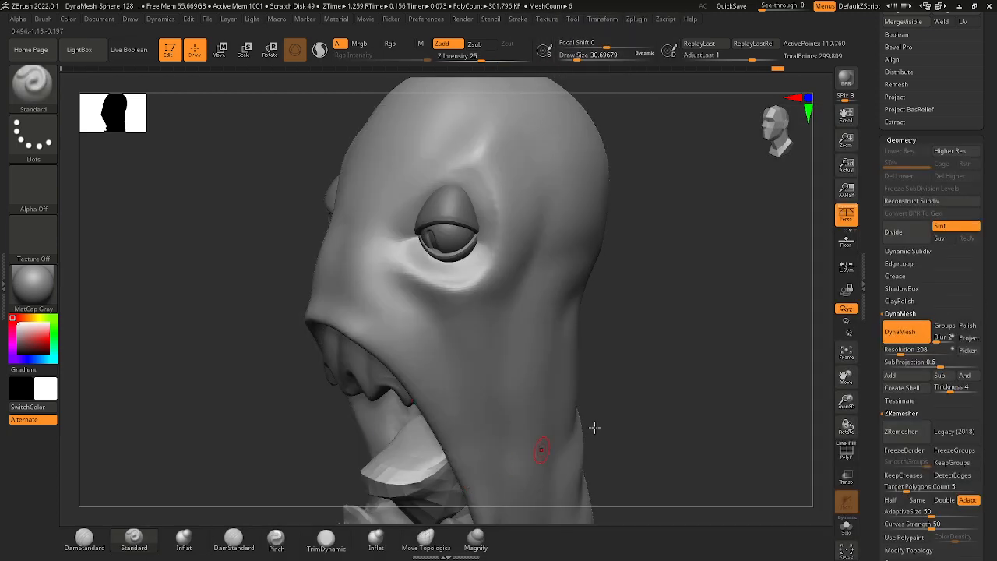
drag(595, 428, 483, 304)
key(space)
drag(423, 252, 401, 241)
key(ctrl+z)
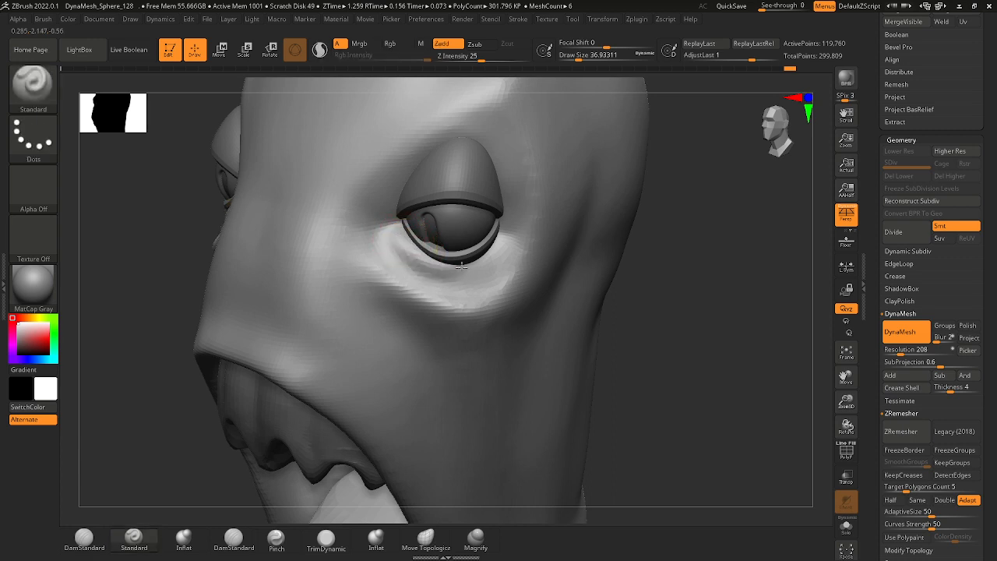
click(507, 240)
mouse_move(489, 277)
mouse_down()
mouse_move(442, 283)
mouse_move(399, 240)
mouse_move(433, 265)
mouse_up()
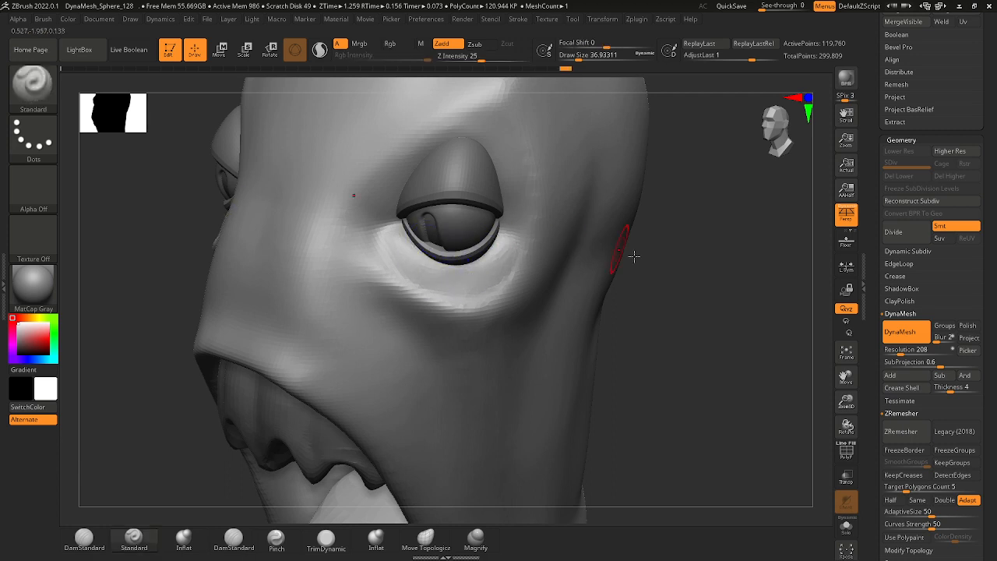
Smooth the socket skin from the outer eye corner up along the side of the upper eyelid.
drag(634, 256, 514, 226)
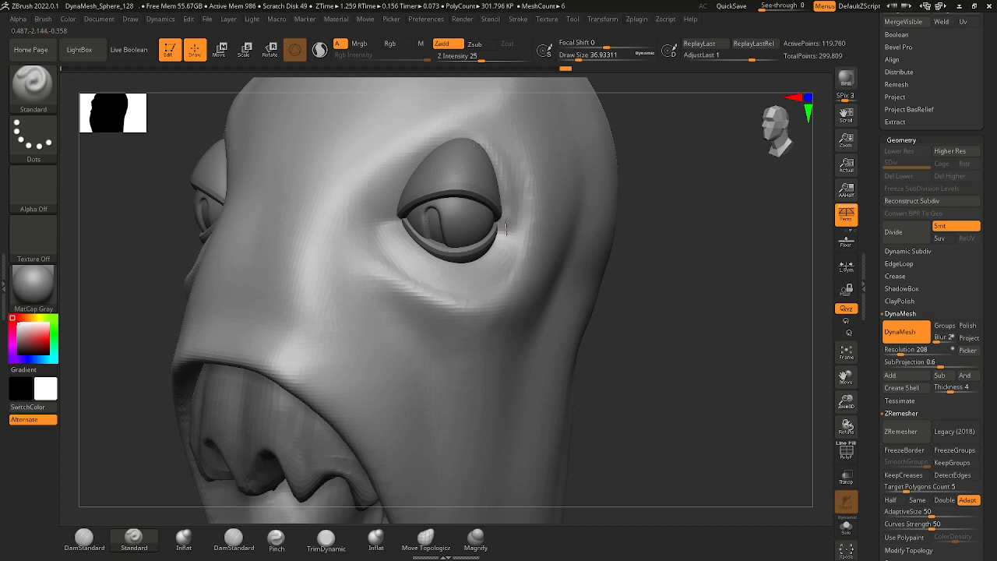
mouse_move(505, 227)
shift+mouse_down()
mouse_move(497, 156)
mouse_move(496, 169)
shift+mouse_up()
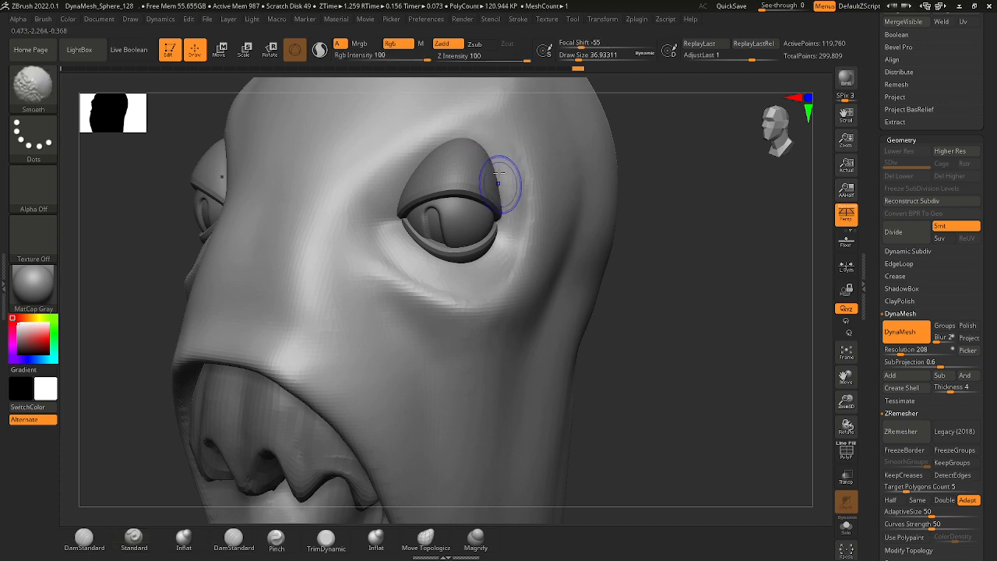
mouse_move(660, 270)
mouse_down()
mouse_move(605, 294)
mouse_move(647, 332)
mouse_move(598, 325)
mouse_up()
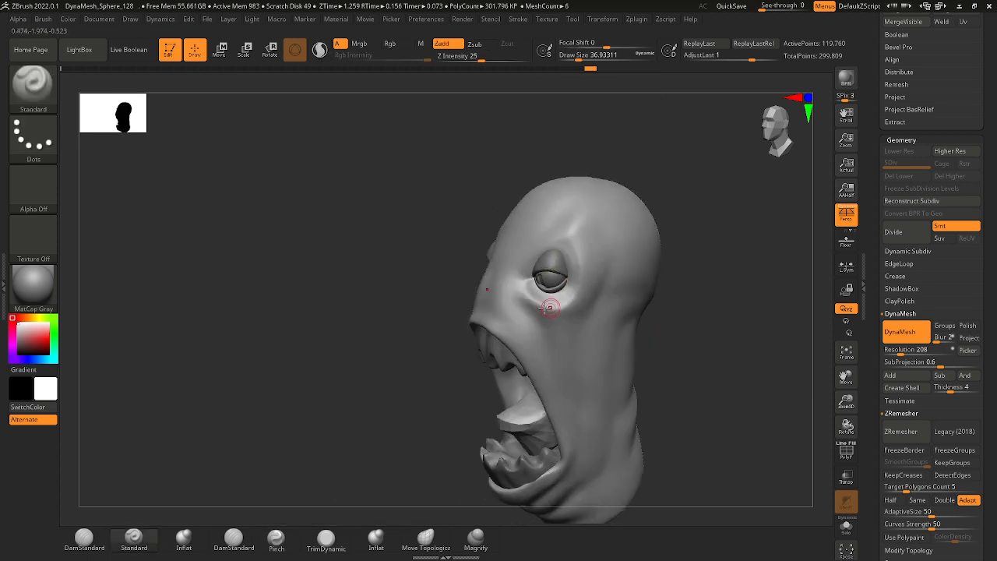
ctrl+right_drag(576, 247, 589, 311)
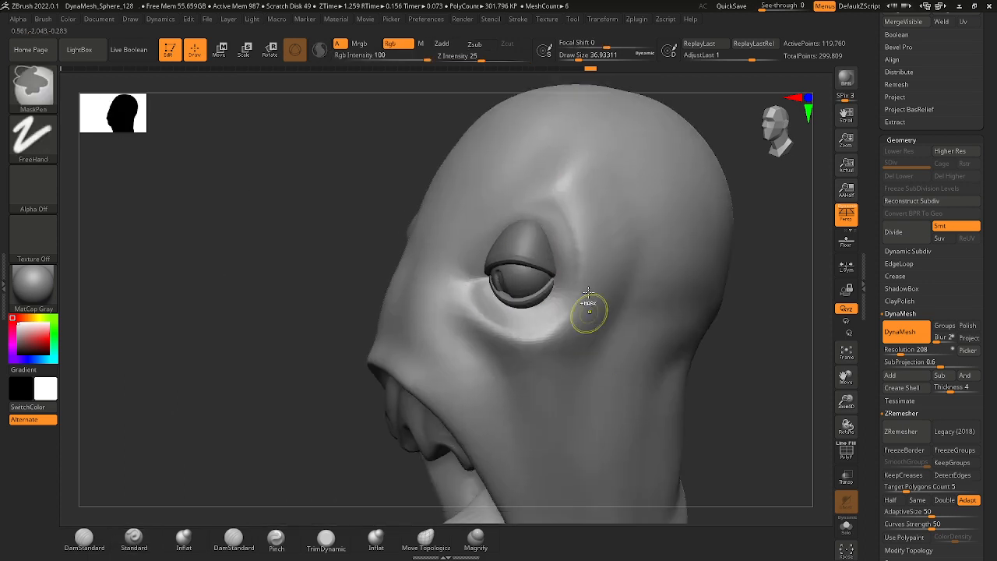
shift+drag(567, 268, 556, 215)
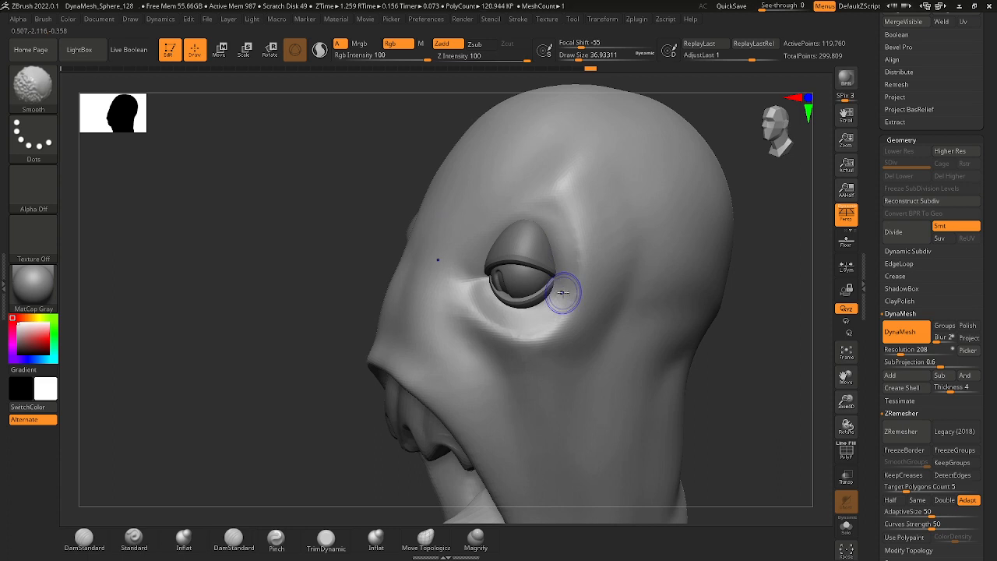
Build up the socket skin from the inner eye corner over the upper eyelid with the Standard brush at a draw size of about 51, smoothing it.
drag(728, 391, 483, 268)
ctrl+right_drag(483, 269, 467, 285)
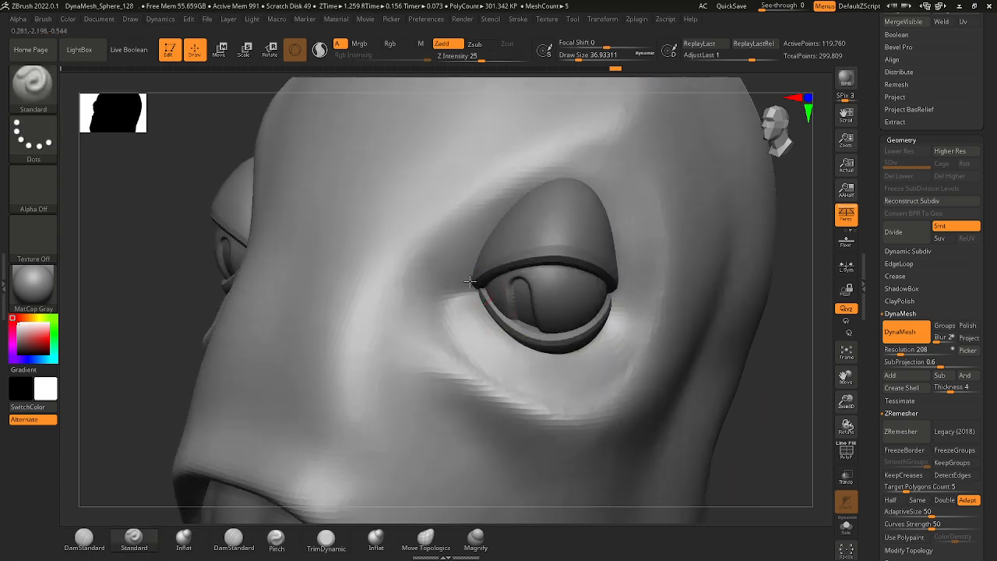
key(space)
mouse_move(458, 284)
mouse_down()
mouse_move(469, 242)
mouse_move(468, 261)
mouse_move(520, 215)
mouse_up()
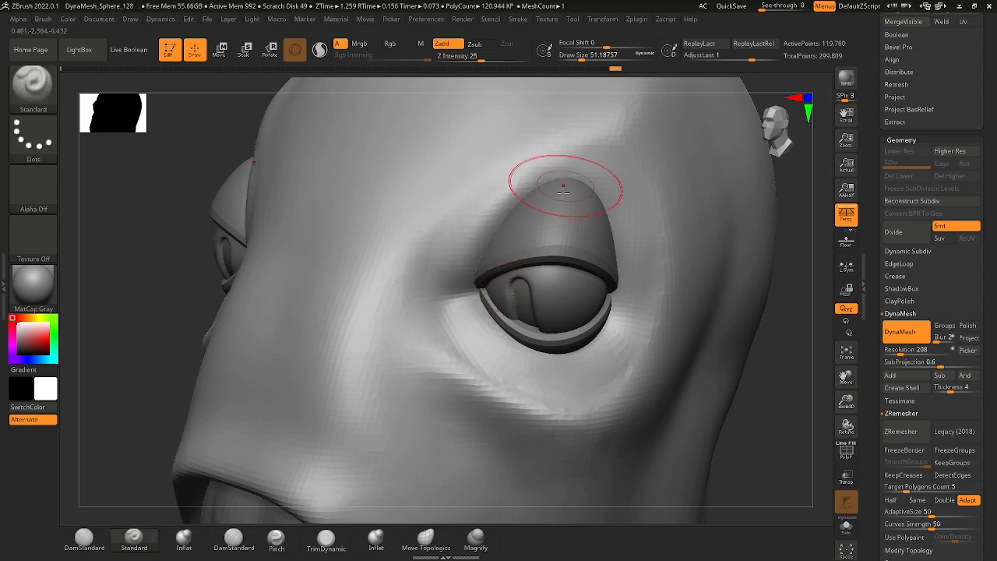
mouse_move(561, 189)
ctrl+right_down()
mouse_move(525, 207)
mouse_move(679, 269)
mouse_move(504, 224)
ctrl+right_up()
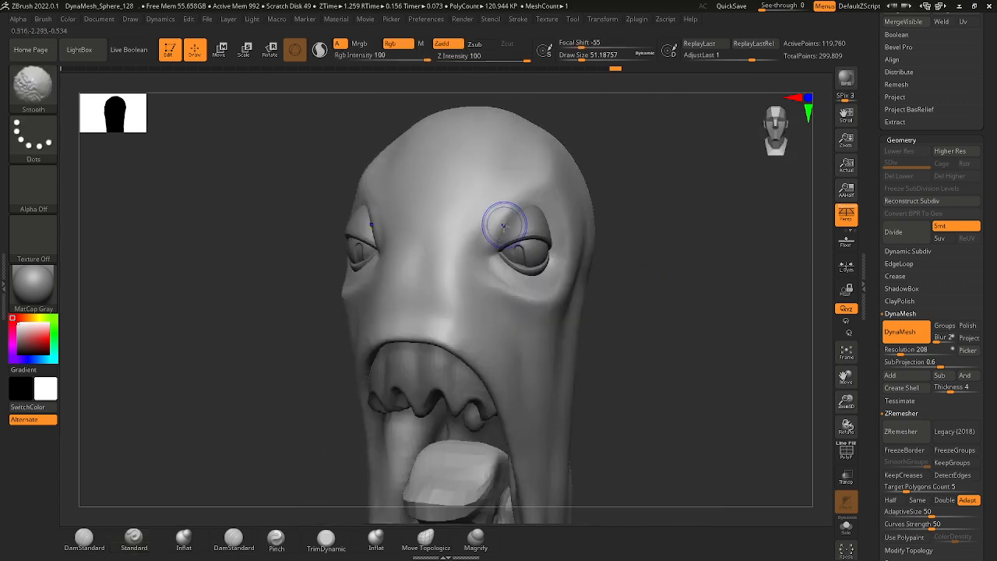
right_drag(612, 268, 538, 261)
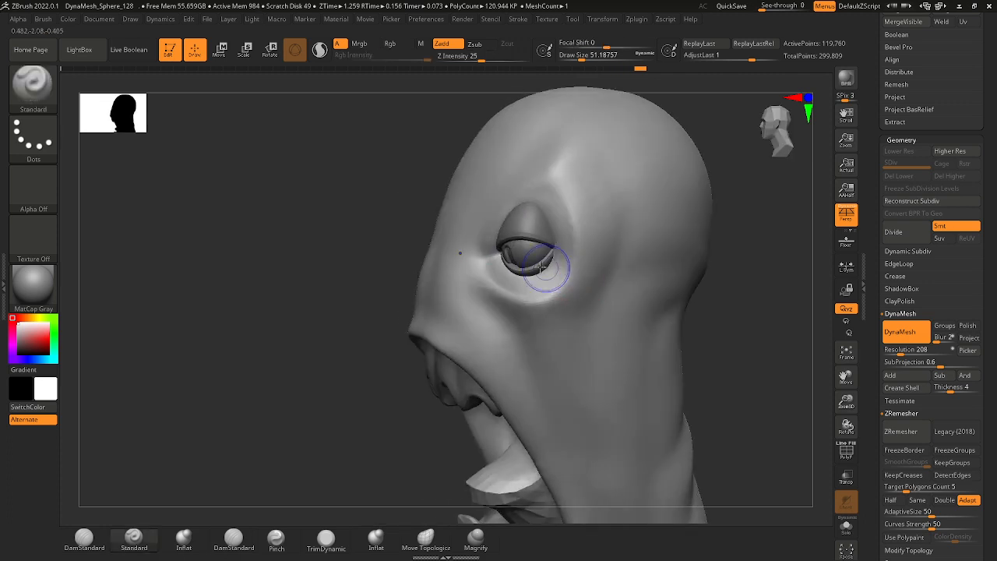
mouse_move(578, 324)
ctrl+right_down()
mouse_move(563, 291)
mouse_move(655, 342)
mouse_move(696, 382)
mouse_move(660, 384)
mouse_move(631, 367)
mouse_move(643, 392)
mouse_move(610, 331)
ctrl+right_up()
right_drag(610, 331, 545, 250)
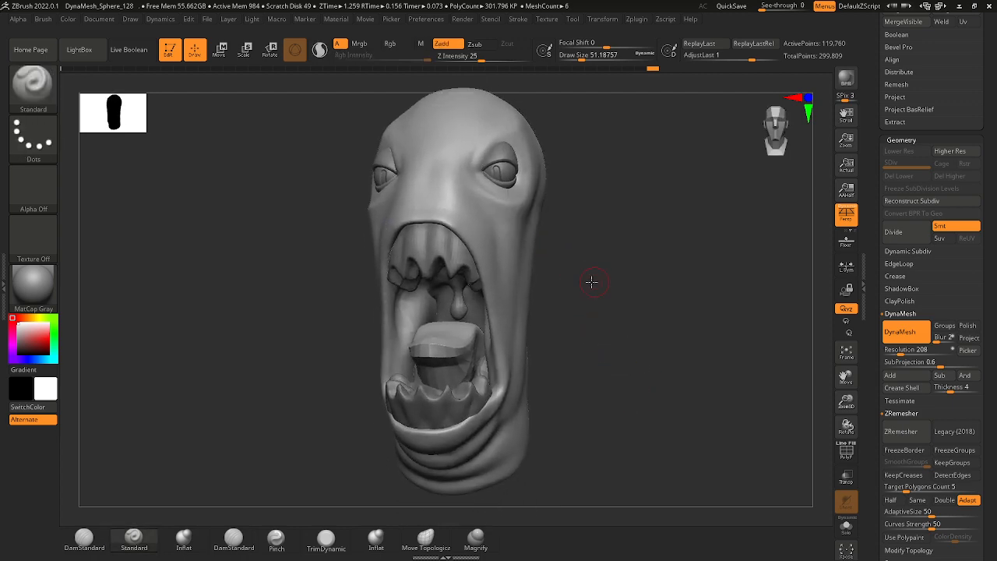
right_drag(592, 280, 516, 232)
ctrl+right_drag(516, 233, 531, 252)
Carve a crease at the inner eye corner with the DamStandard brush at a draw size of about 77.
click(33, 84)
key(d)
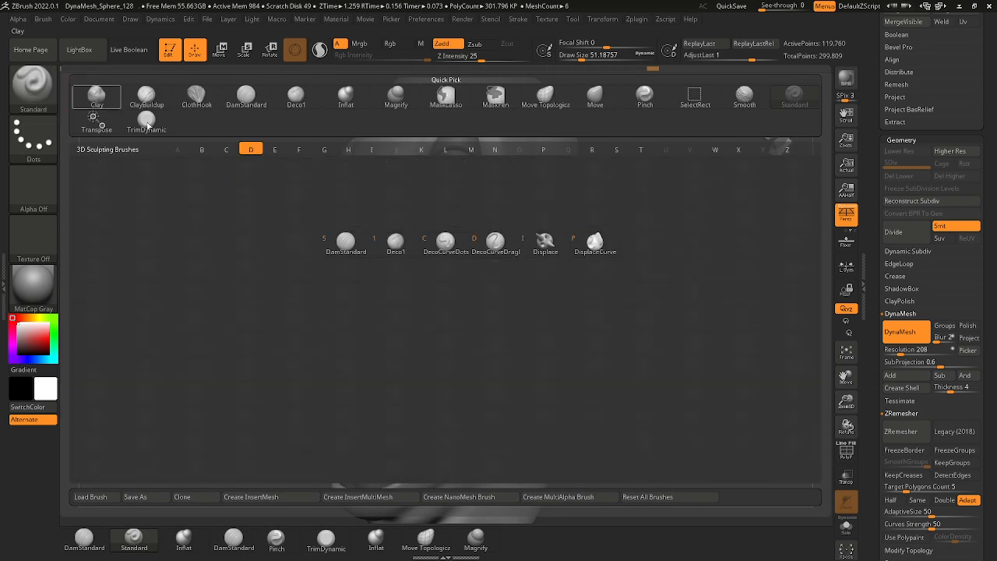
click(360, 249)
ctrl+right_drag(425, 269, 464, 222)
drag(413, 226, 453, 224)
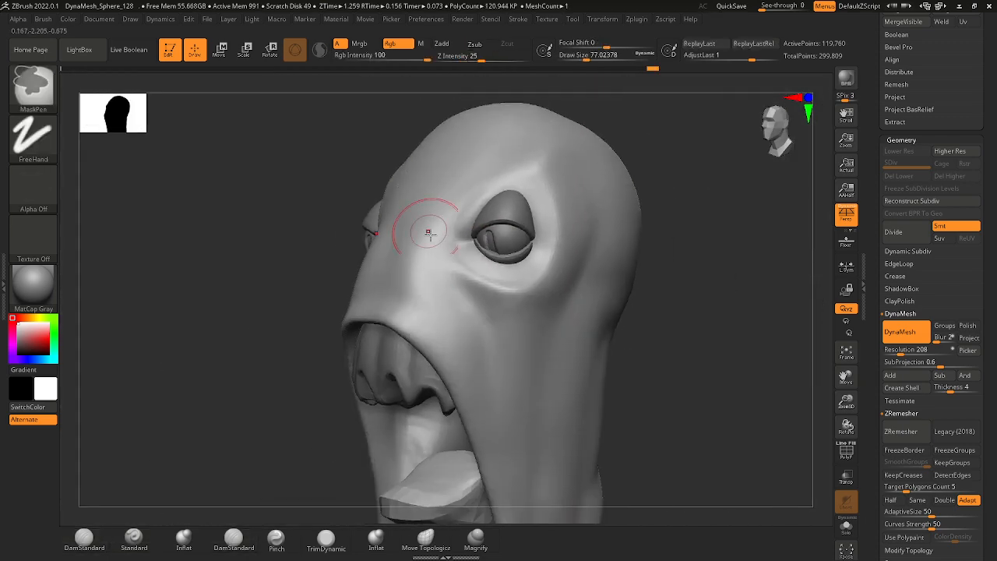
right_drag(423, 223, 478, 275)
drag(422, 268, 456, 265)
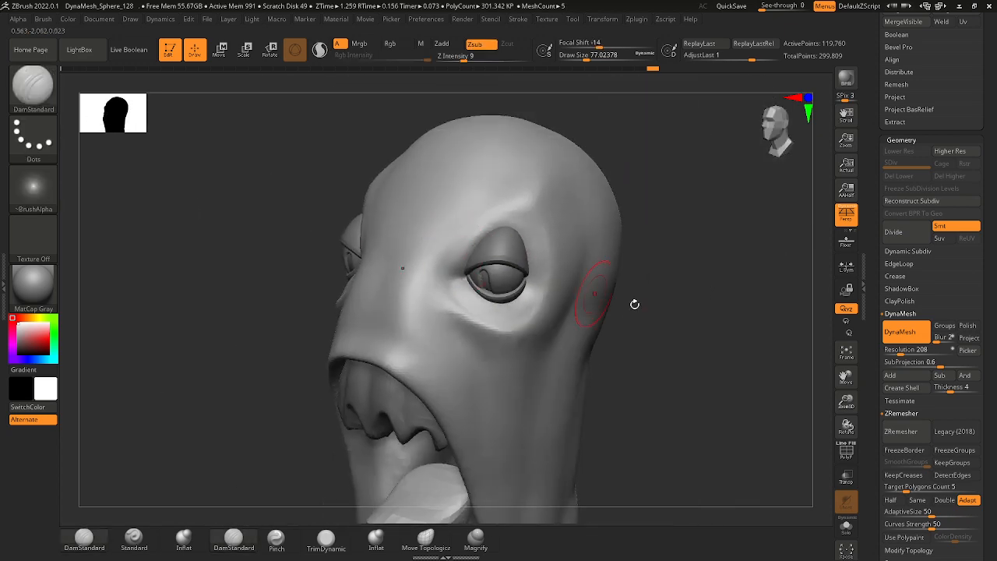
Carve a short crease running back from the outer eye corner with DamStandard at a draw size of about 41.
right_drag(634, 303, 478, 285)
key(space)
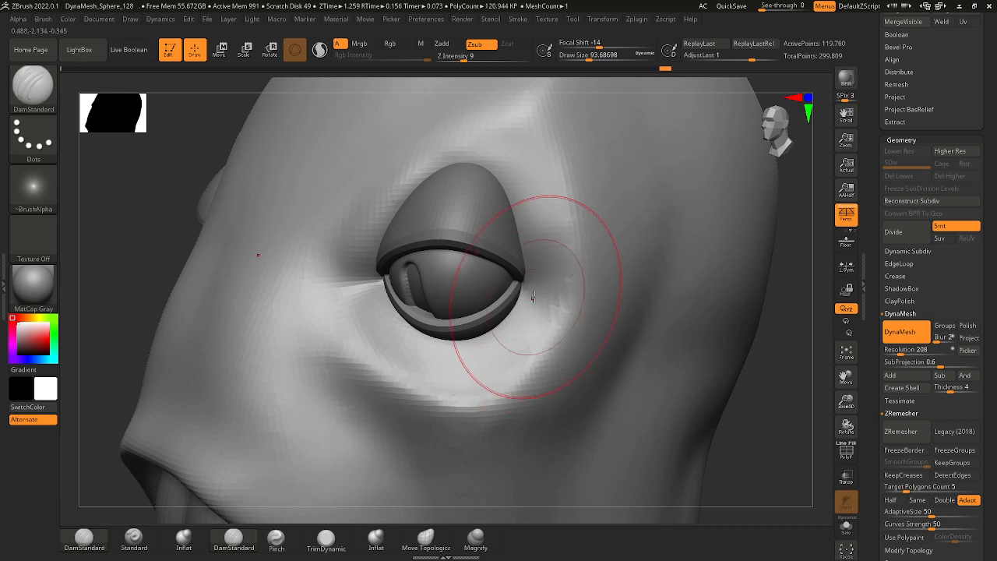
key(space)
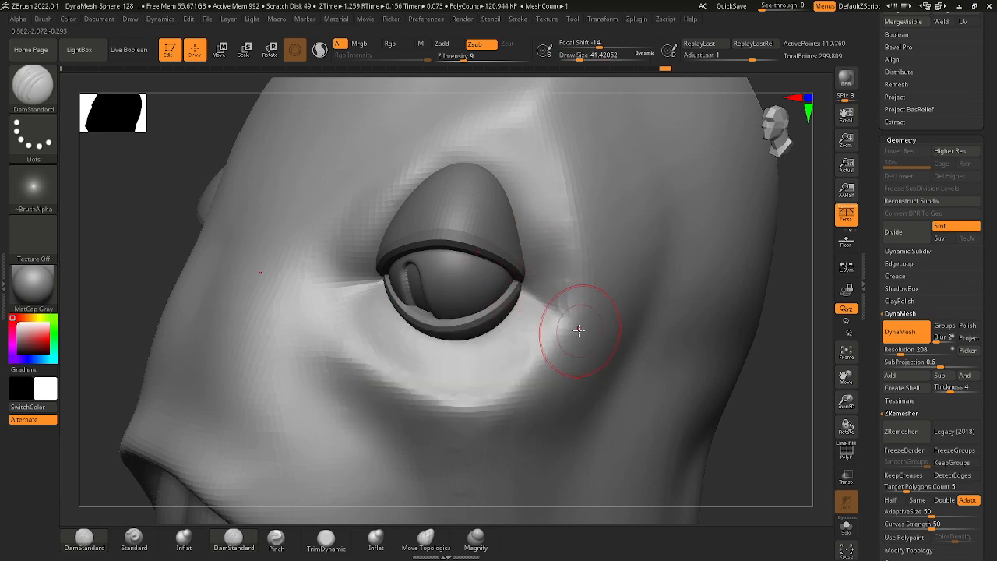
ctrl+right_drag(579, 331, 557, 331)
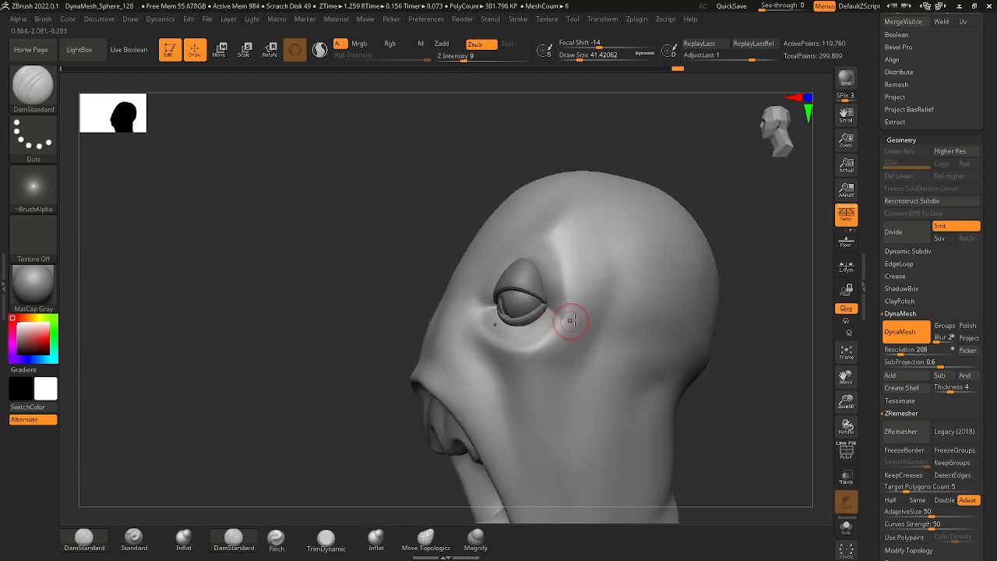
Sharpen the brow ridge above the upper eyelid with DamStandard at a draw size of about 90.
key(space)
key(space)
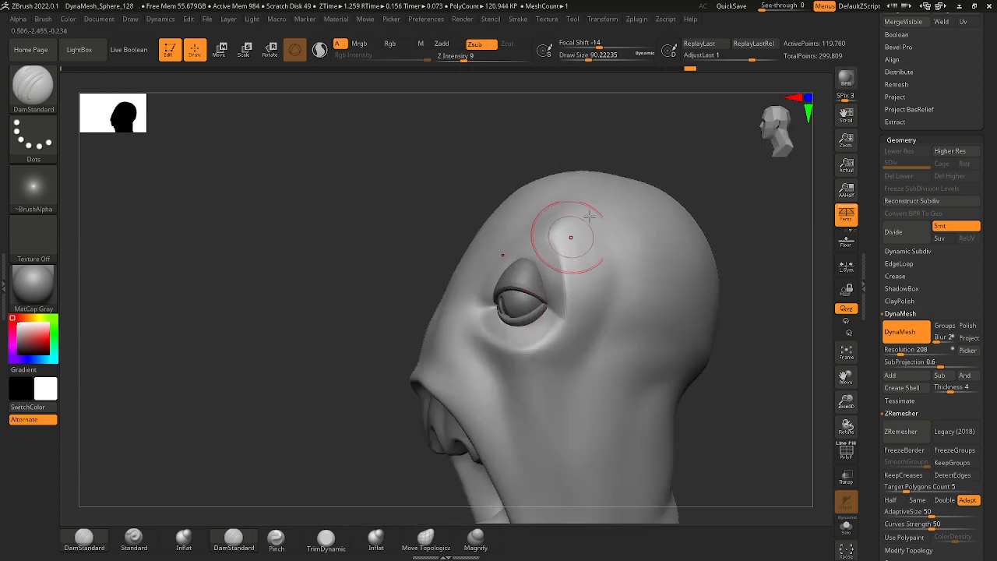
right_drag(590, 217, 536, 224)
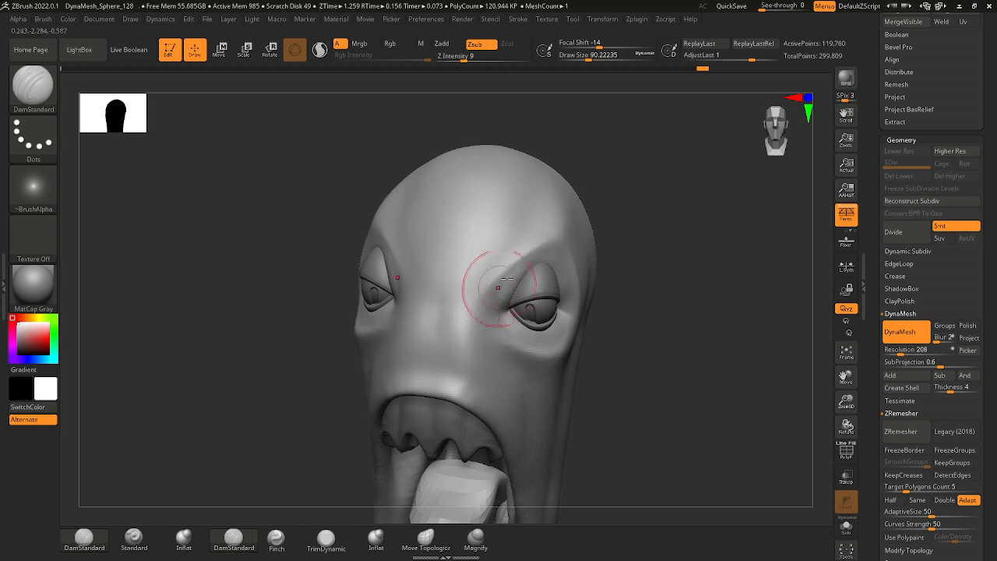
right_drag(495, 308, 597, 241)
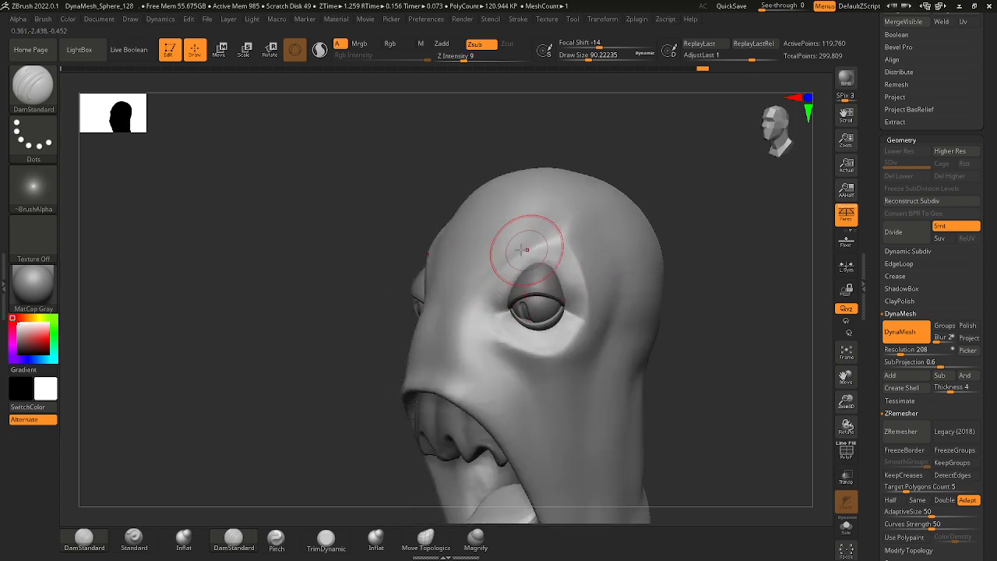
right_drag(526, 250, 559, 161)
right_drag(540, 223, 497, 303)
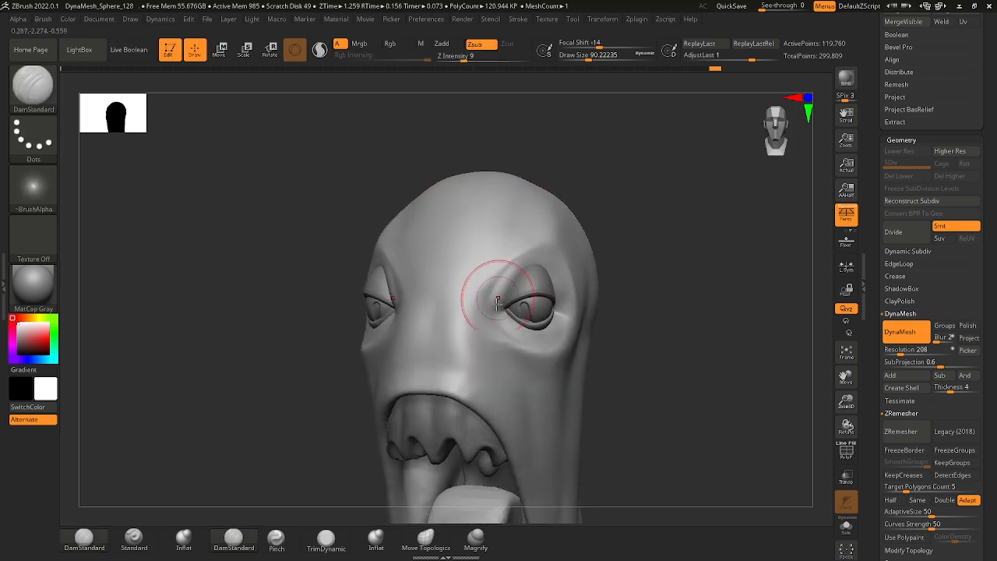
Define the socket rim from the inner eye corner around to behind the eye, undoing the first stroke.
drag(493, 304, 537, 252)
key(ctrl+z)
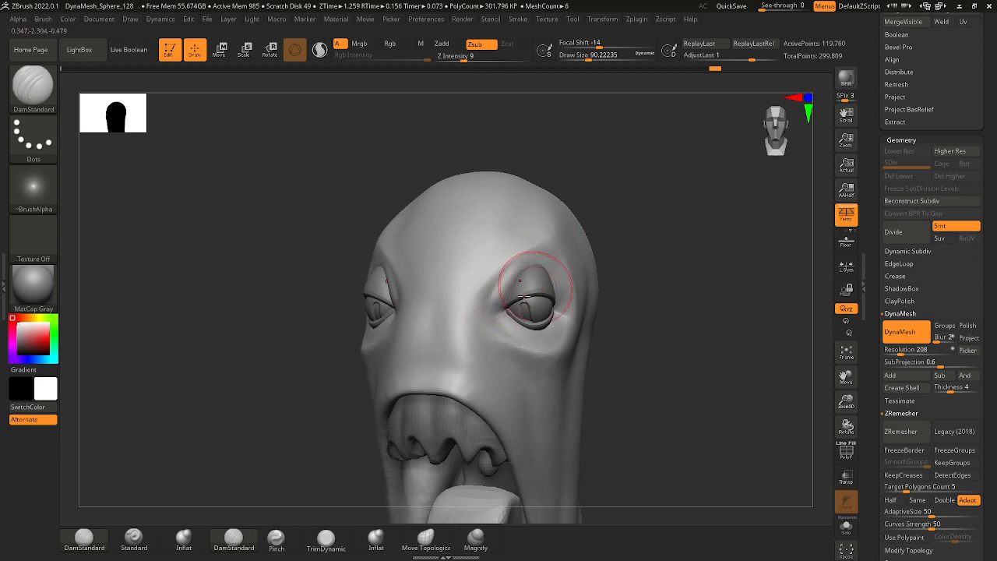
shift+drag(509, 285, 503, 309)
ctrl+right_drag(605, 241, 553, 333)
right_drag(650, 313, 599, 317)
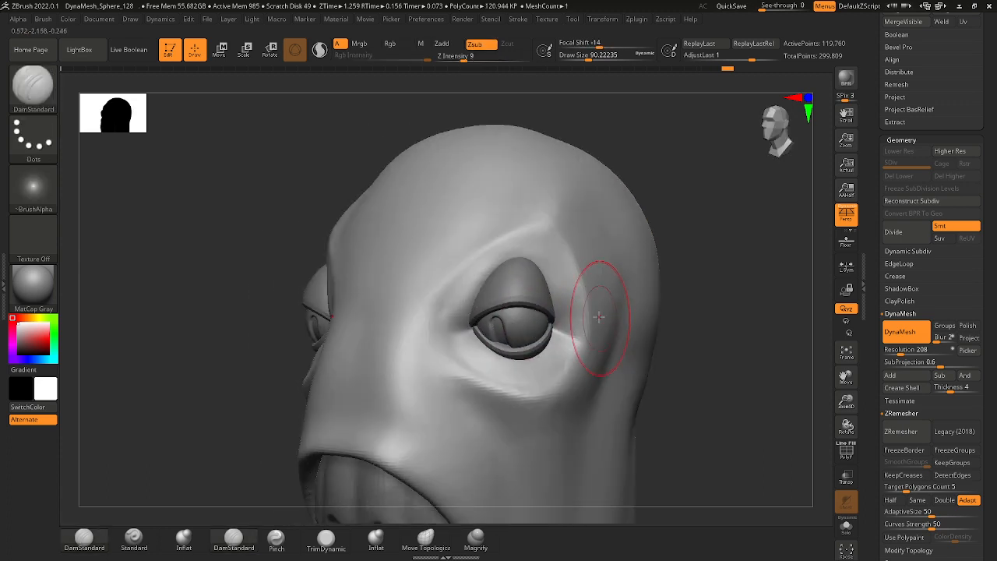
drag(458, 341, 494, 380)
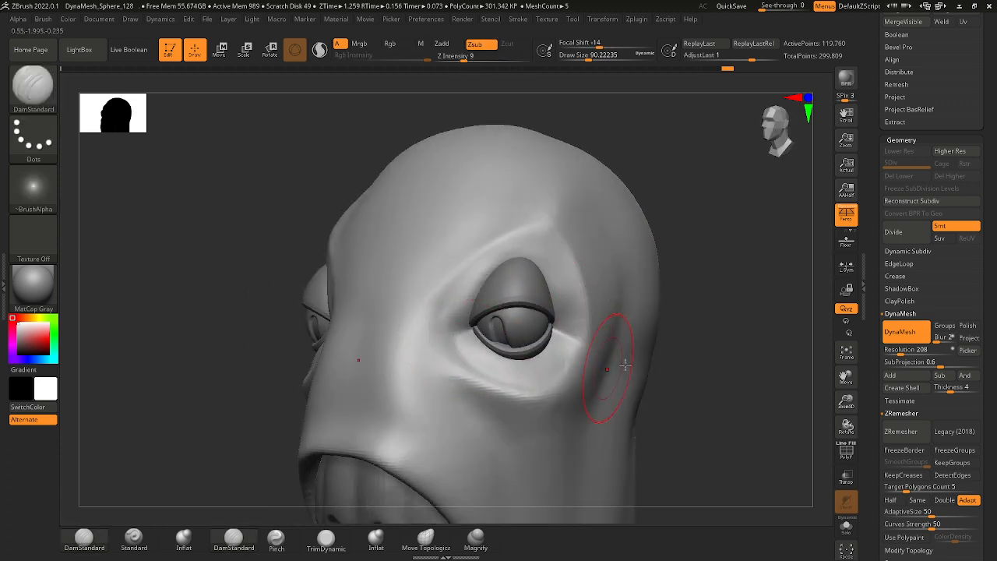
mouse_move(626, 363)
right_down()
mouse_move(659, 401)
mouse_move(607, 413)
right_up()
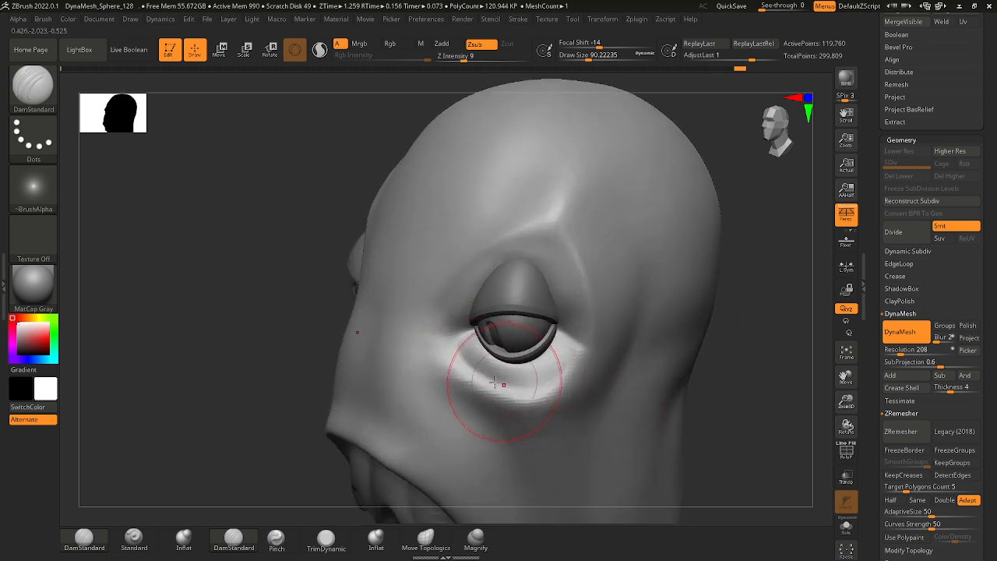
Deepen the crease between the lower eyelid and the under-eye fold, undoing the first stroke and reducing the draw size to about 59.
drag(461, 348, 566, 377)
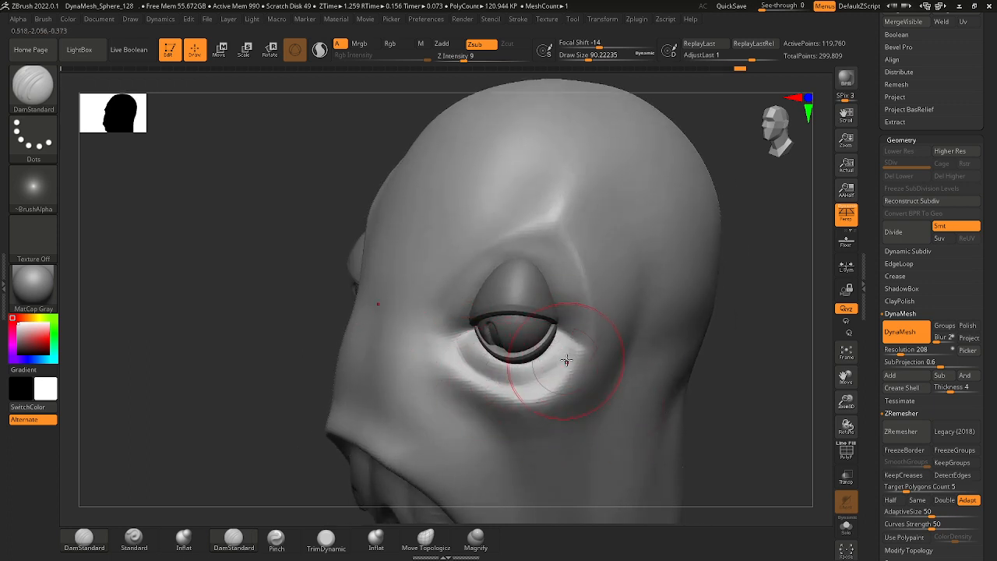
key(ctrl+z)
mouse_move(463, 348)
mouse_down()
mouse_move(529, 391)
mouse_move(580, 350)
mouse_up()
key(space)
mouse_move(519, 379)
mouse_down()
mouse_move(578, 361)
mouse_move(548, 367)
mouse_move(562, 363)
mouse_up()
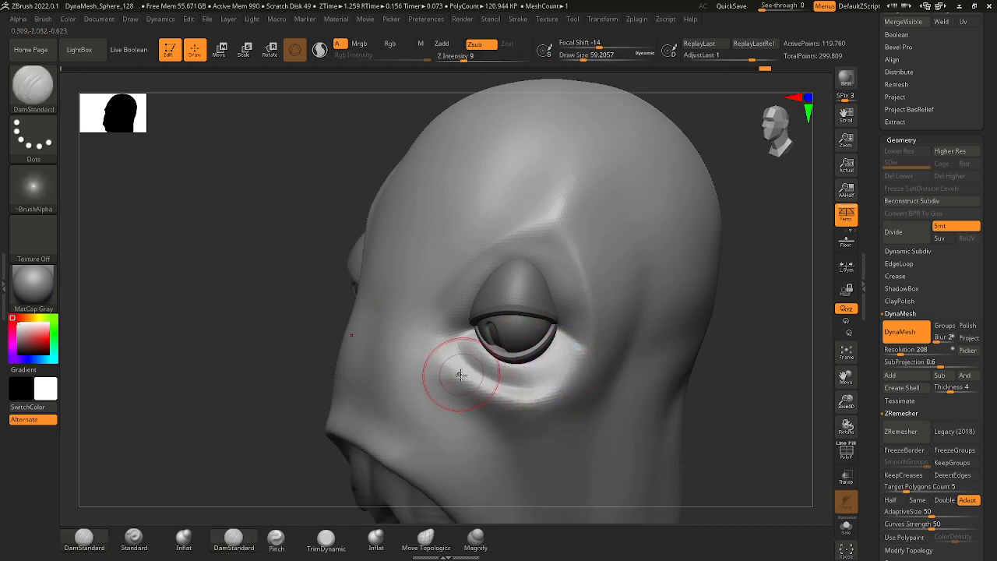
Sharpen the under-eye fold's edge toward the outer eye corner with DamStandard at a draw size of about 80.
key(space)
drag(457, 373, 461, 373)
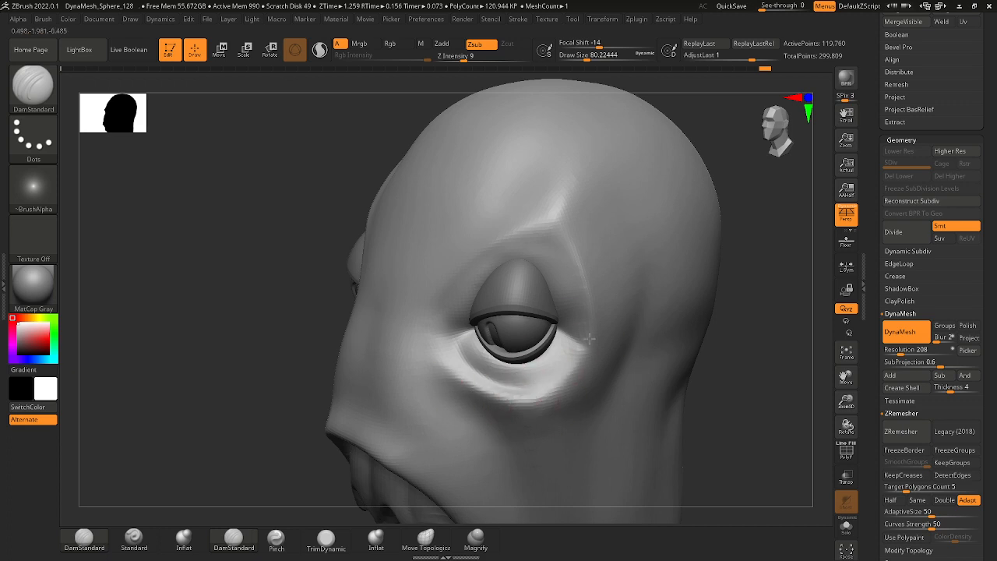
drag(589, 338, 596, 332)
ctrl+right_drag(600, 326, 526, 298)
mouse_move(604, 397)
shift+right_down()
mouse_move(679, 414)
mouse_move(662, 331)
shift+right_up()
mouse_move(662, 331)
right_down()
mouse_move(612, 382)
mouse_move(618, 393)
mouse_move(592, 347)
mouse_move(611, 340)
right_up()
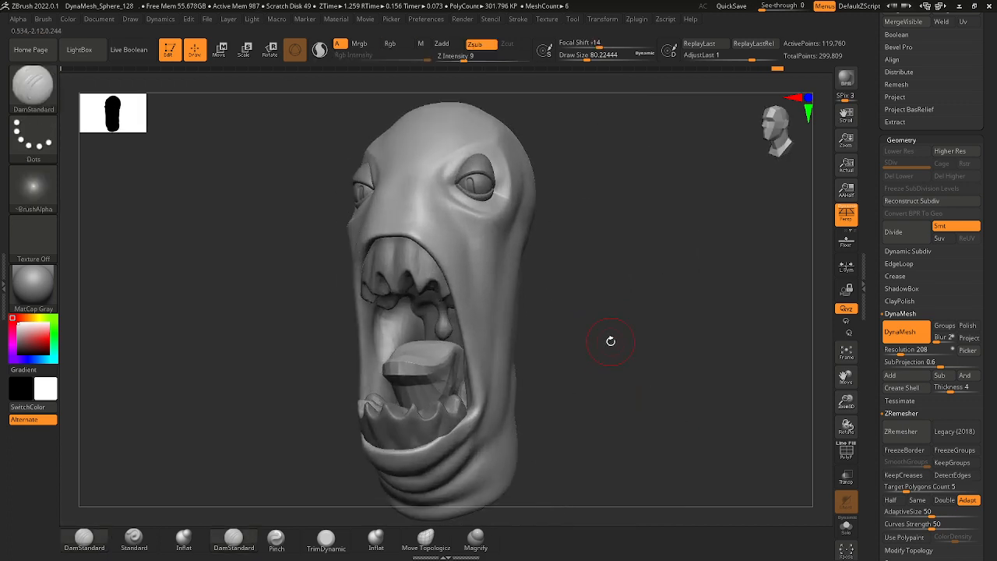